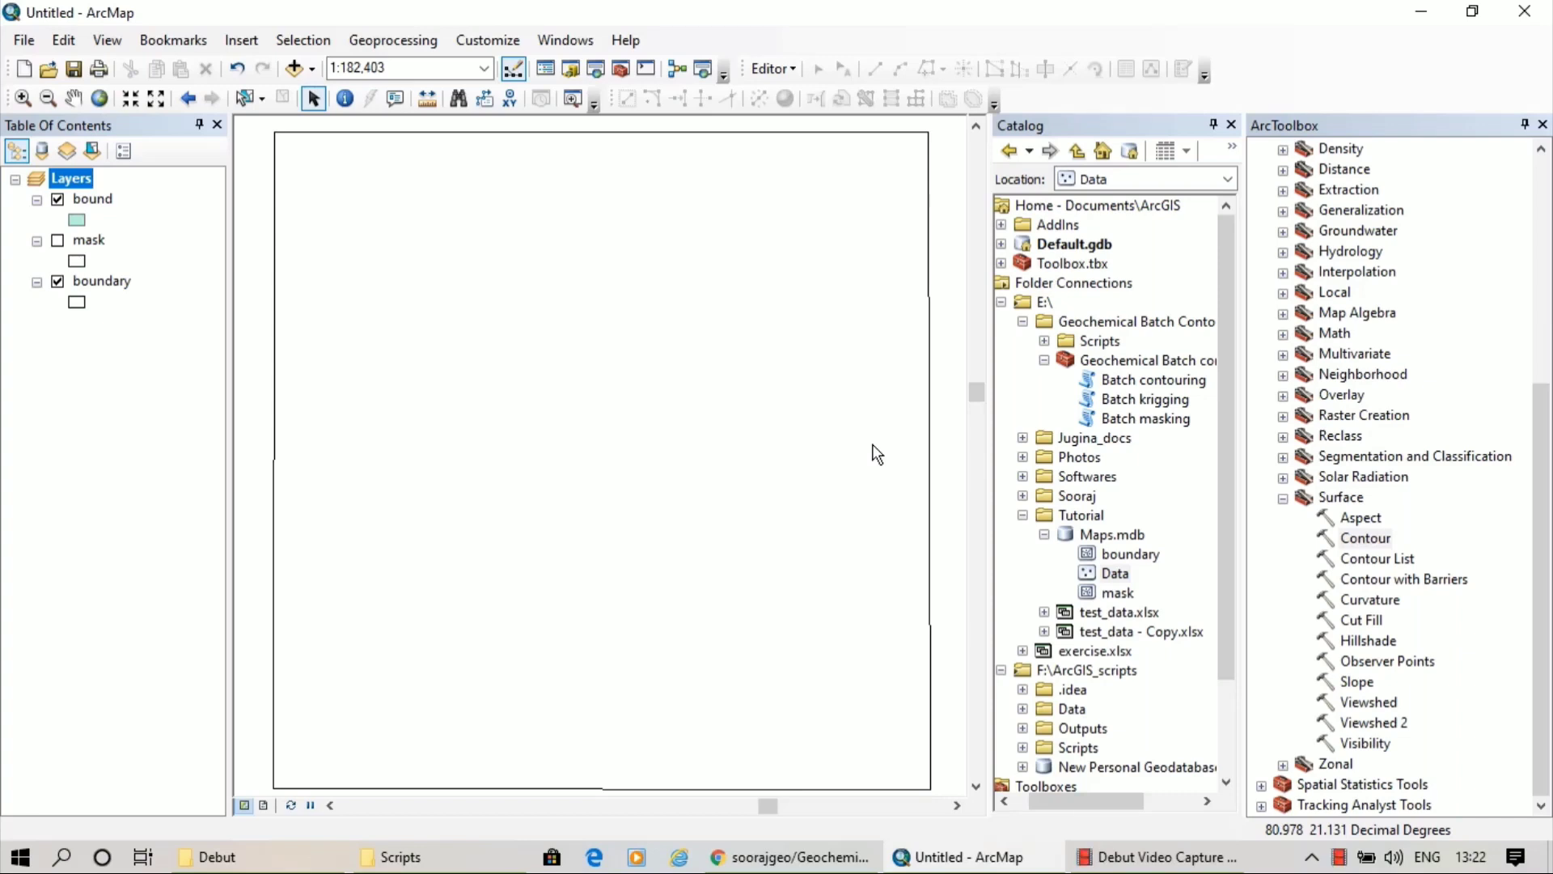
# Examine the Geochemical Batch contouring toolbox's Batch contouring and Batch krigging tools alongside the Python files in the Scripts folder
pyautogui.click(877, 430)
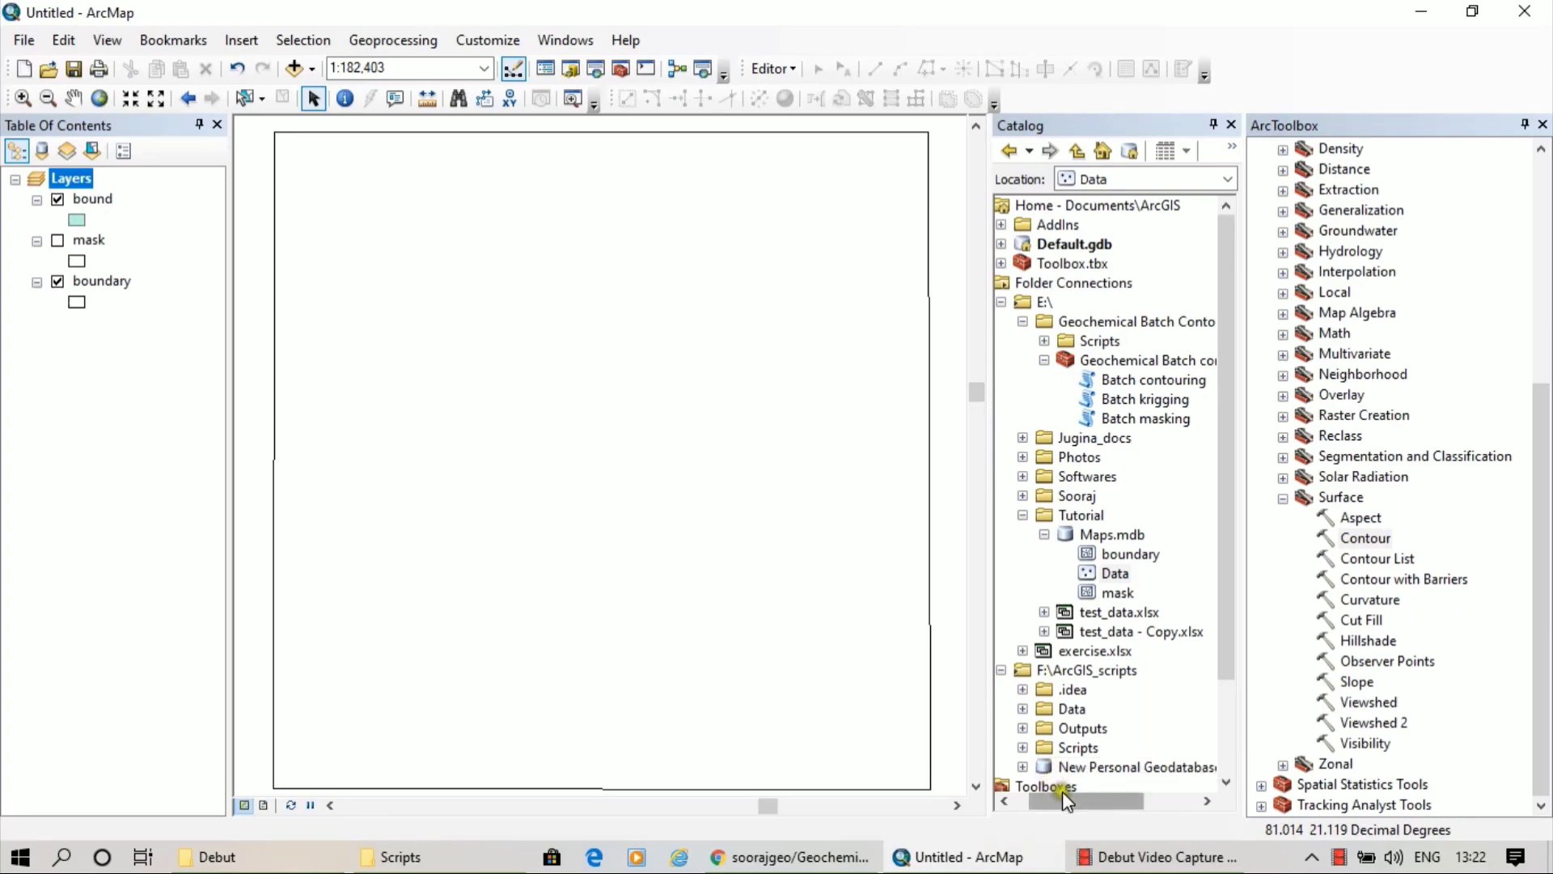
pyautogui.moveTo(1062, 800); pyautogui.dragTo(1086, 805)
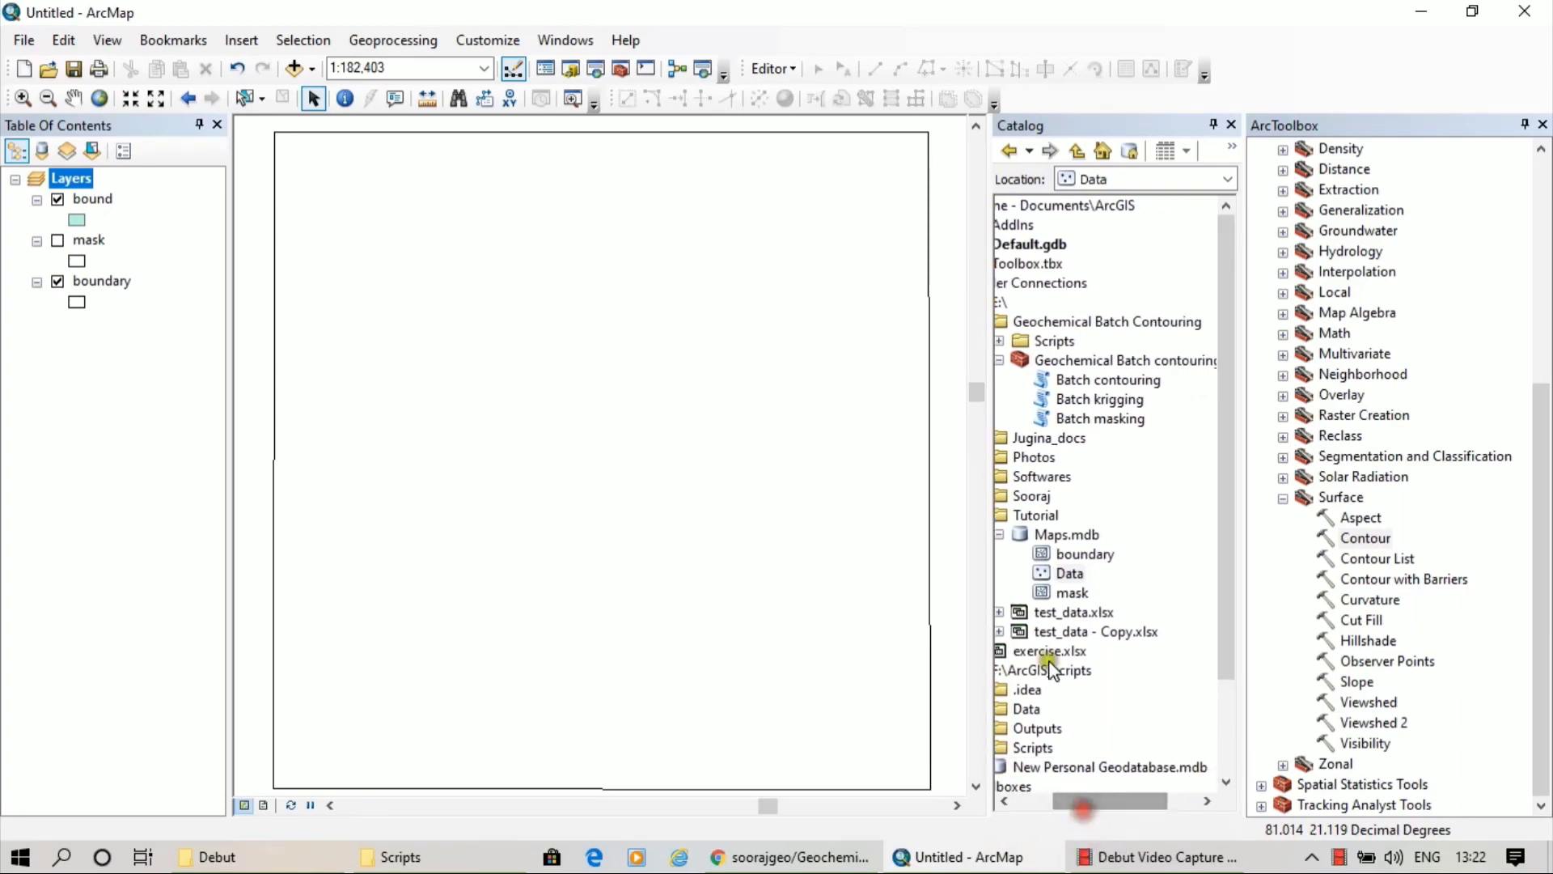
pyautogui.click(1094, 362)
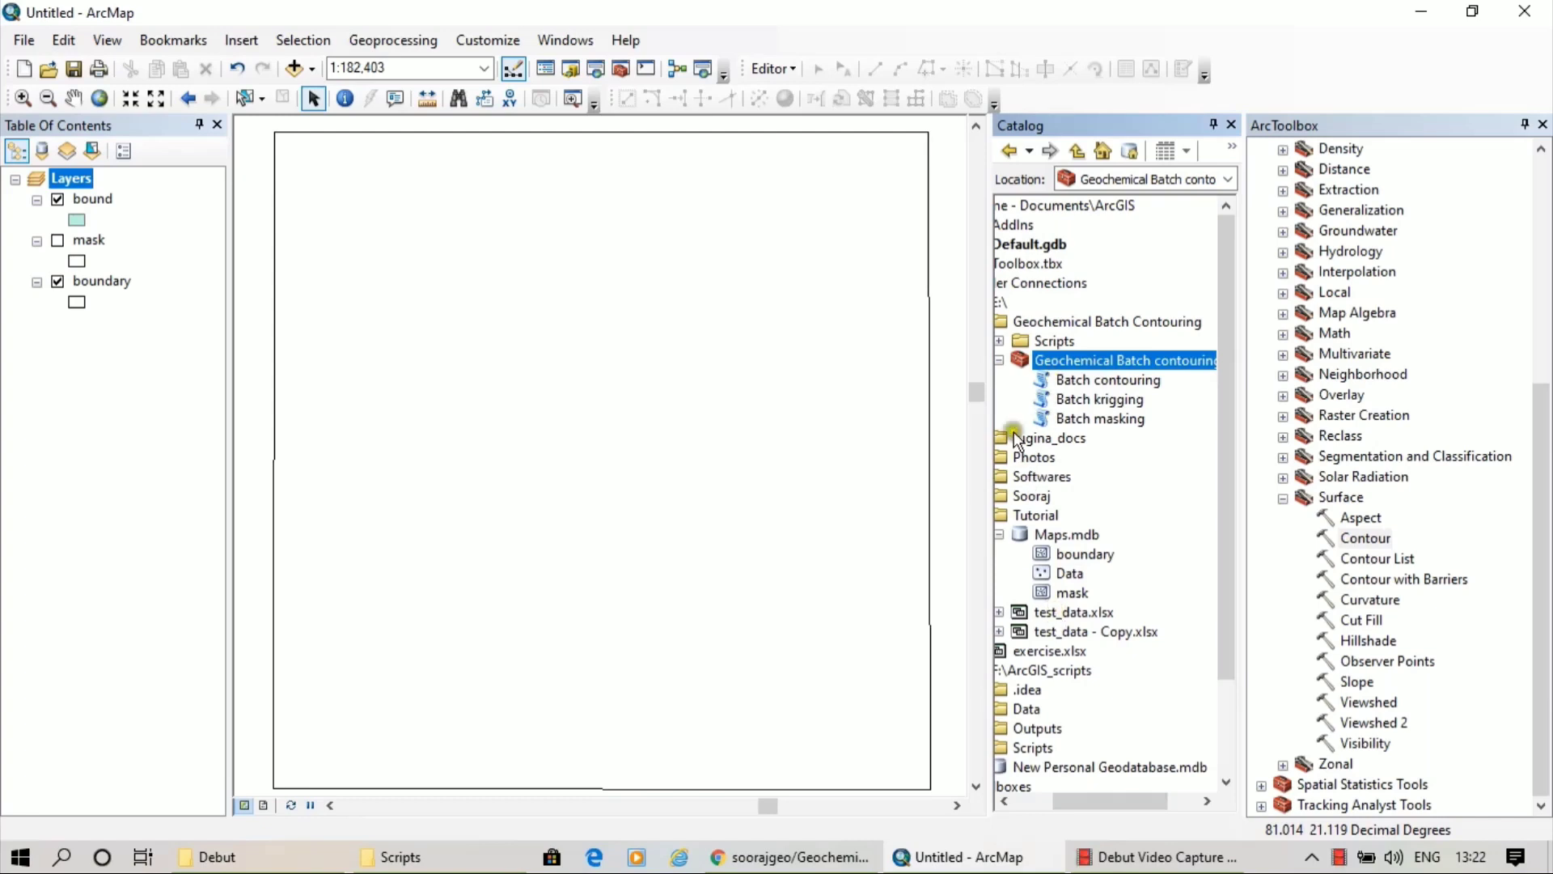
pyautogui.click(494, 856)
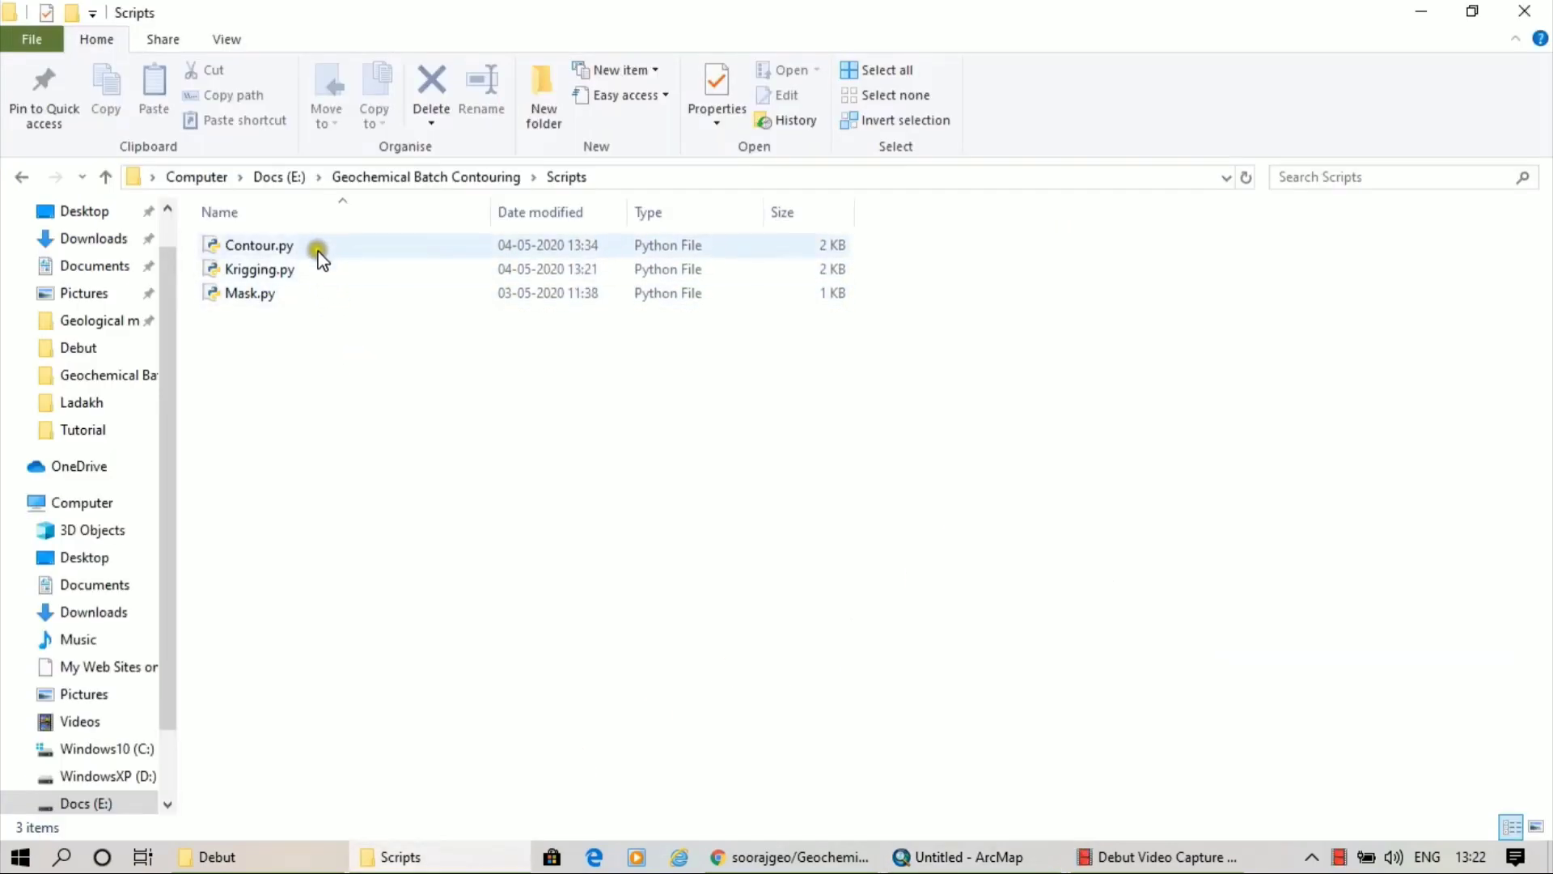
pyautogui.click(908, 850)
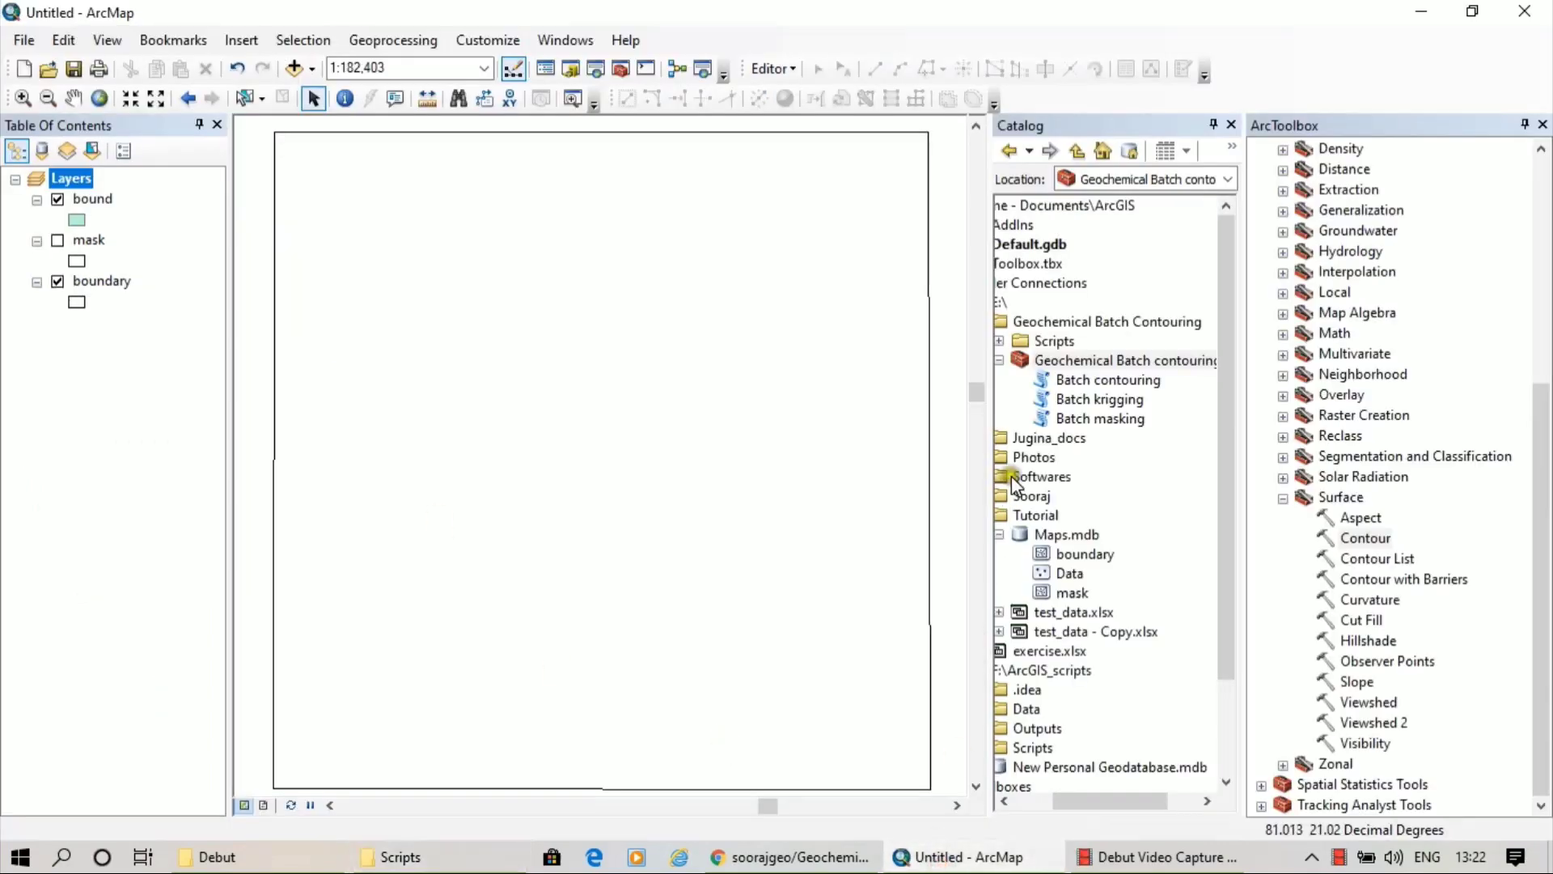
pyautogui.click(1102, 385)
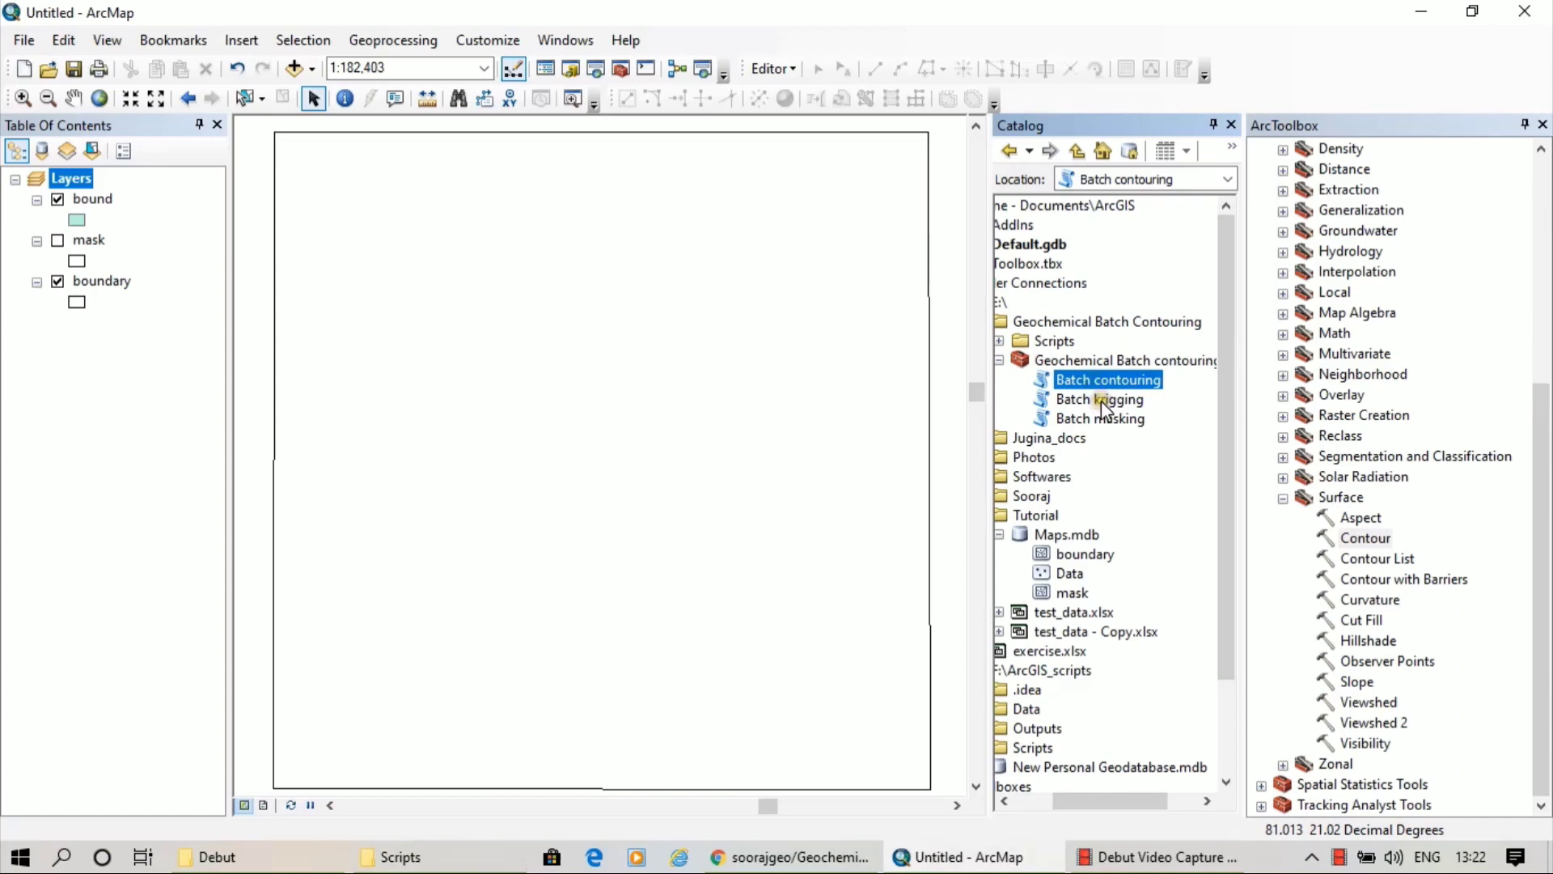
pyautogui.click(1102, 402)
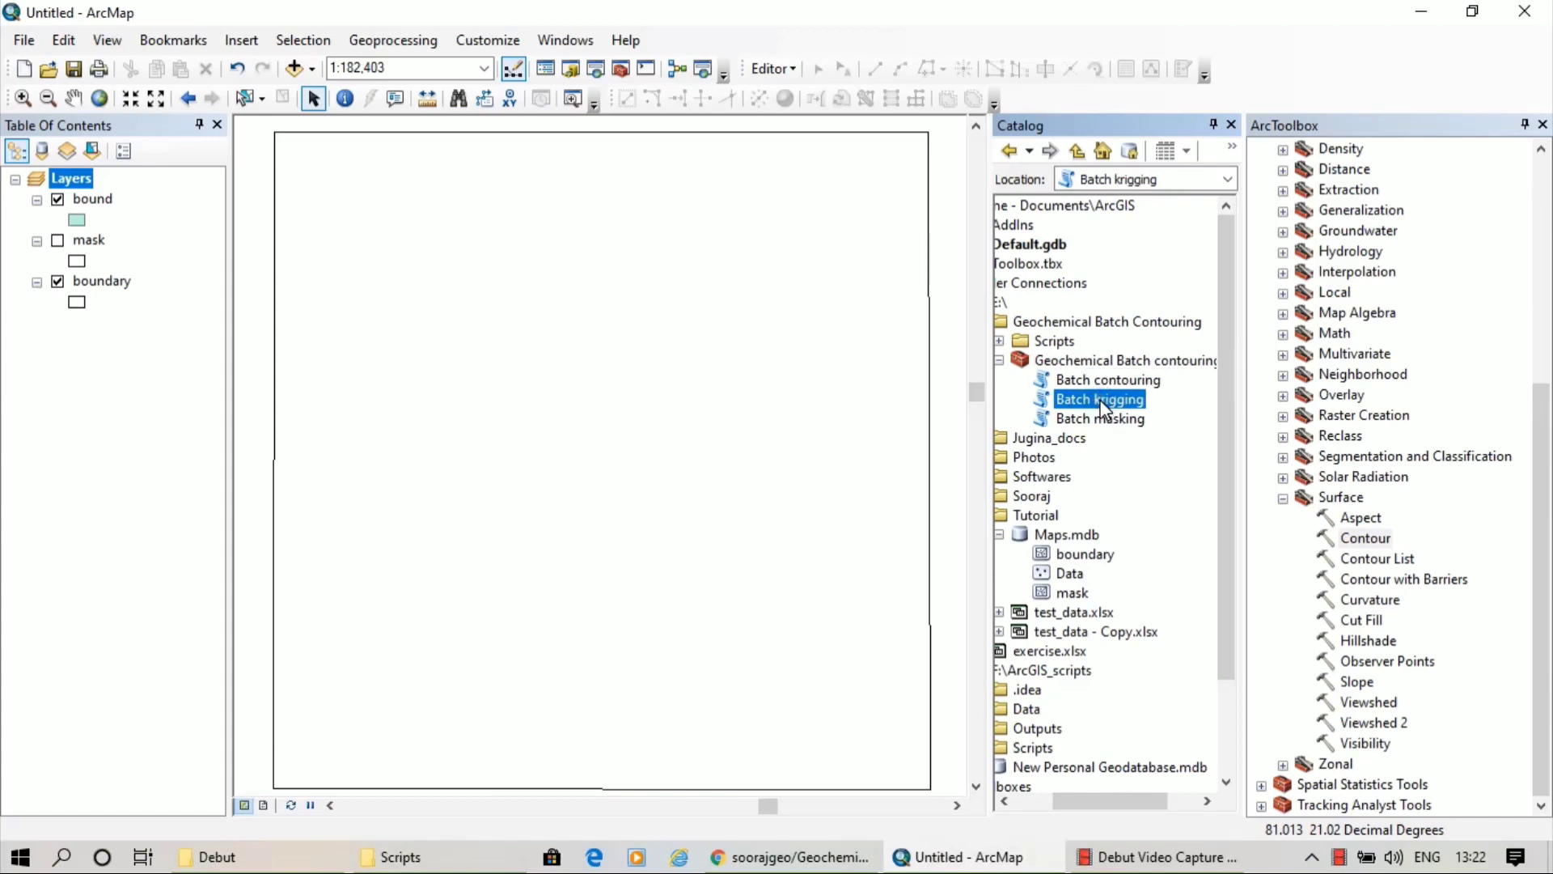
pyautogui.click(400, 857)
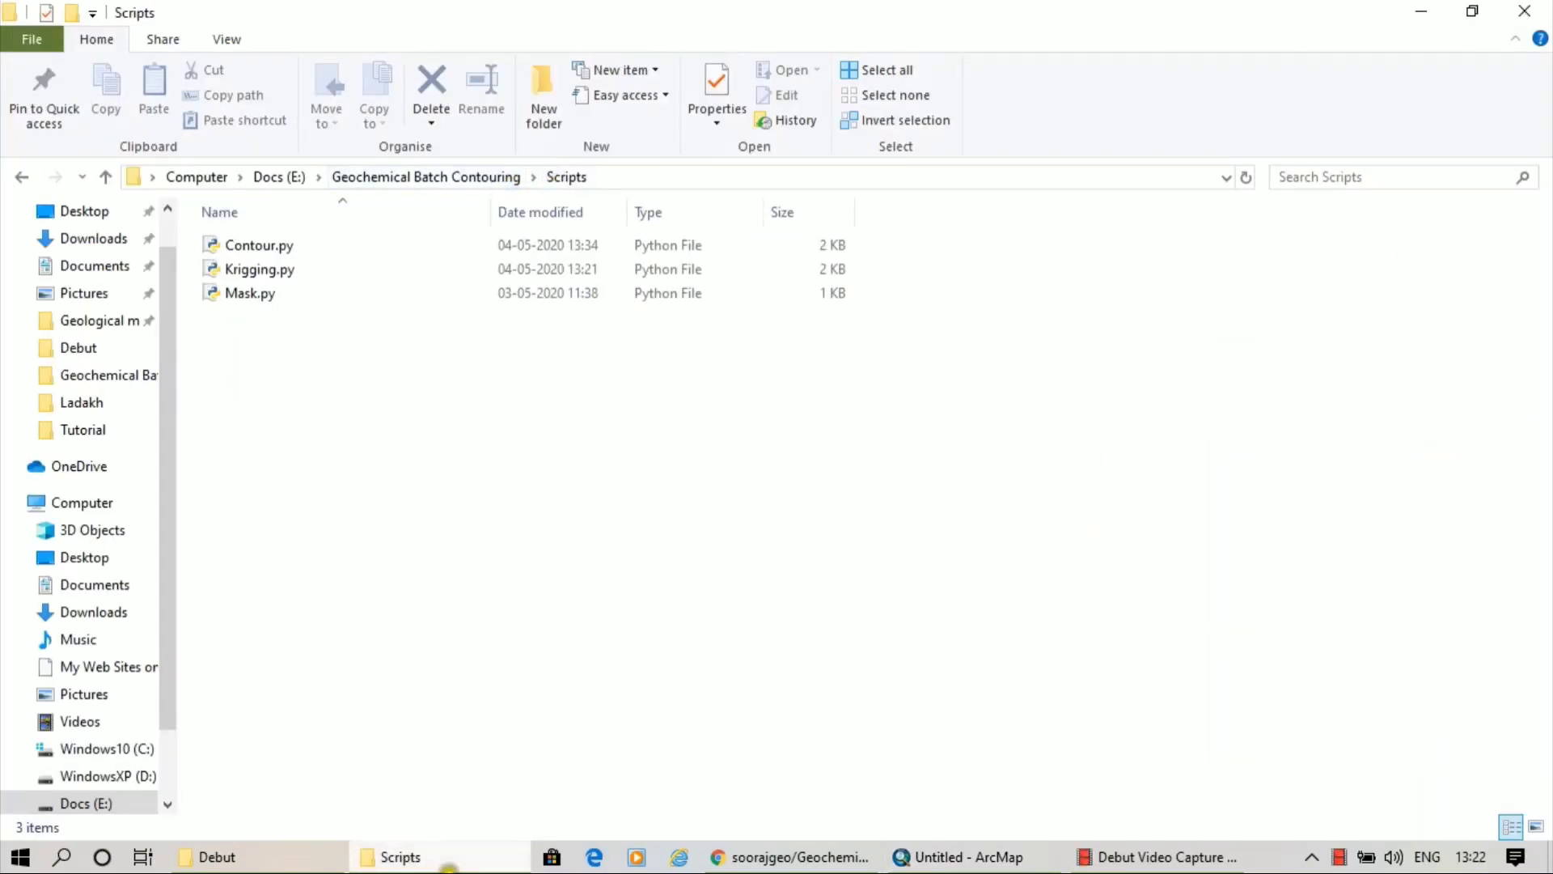
pyautogui.click(959, 856)
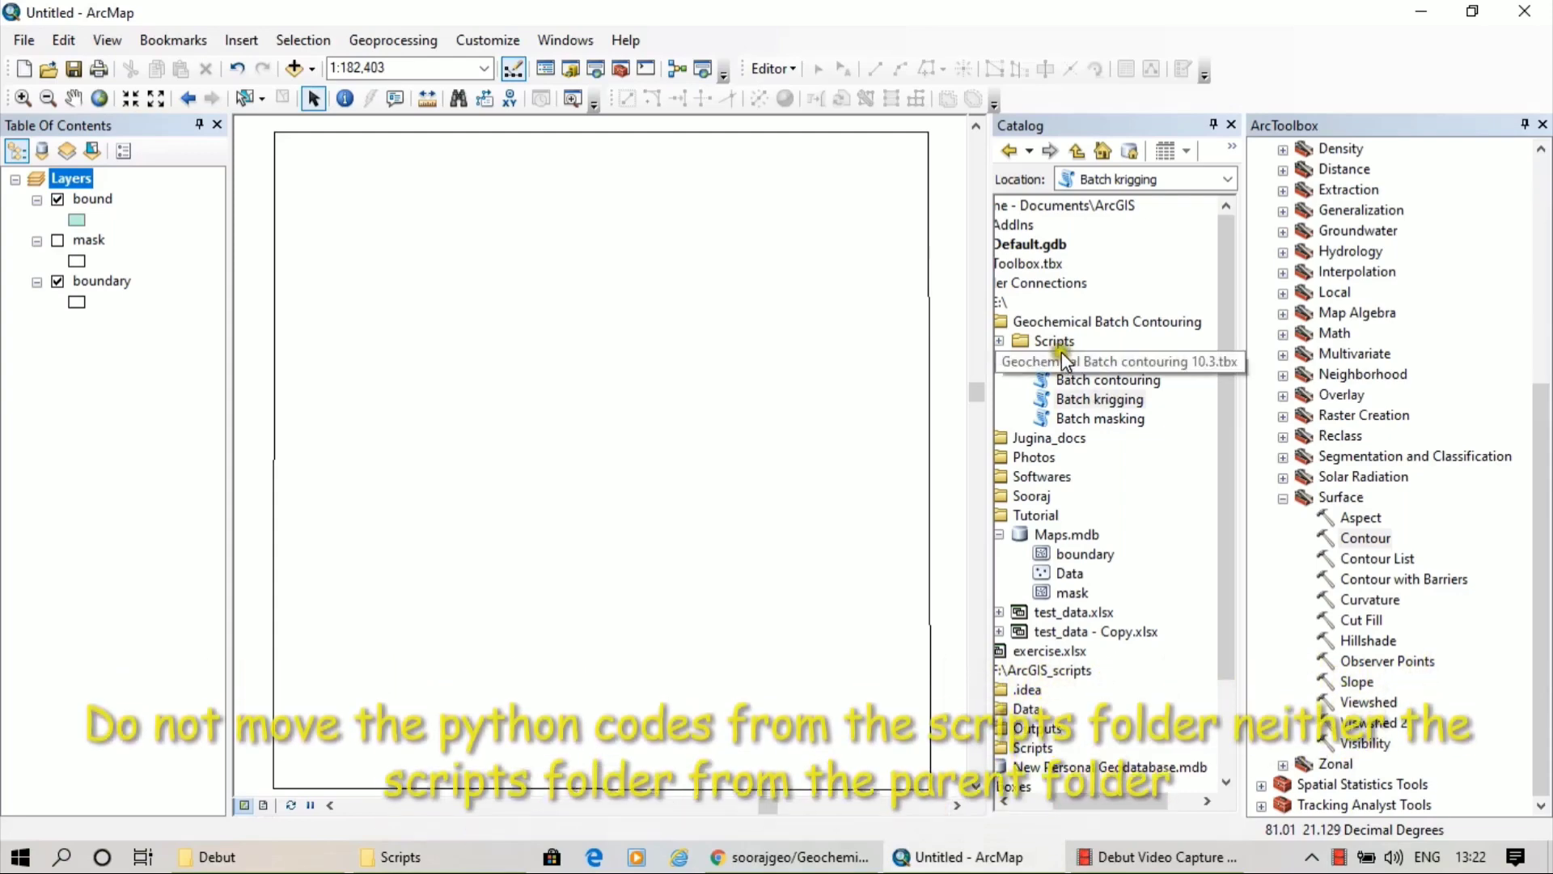
# Compare Contour.py, Krigging.py and Mask.py in the Scripts folder with the script tools listed in the Catalog toolbox
pyautogui.click(398, 859)
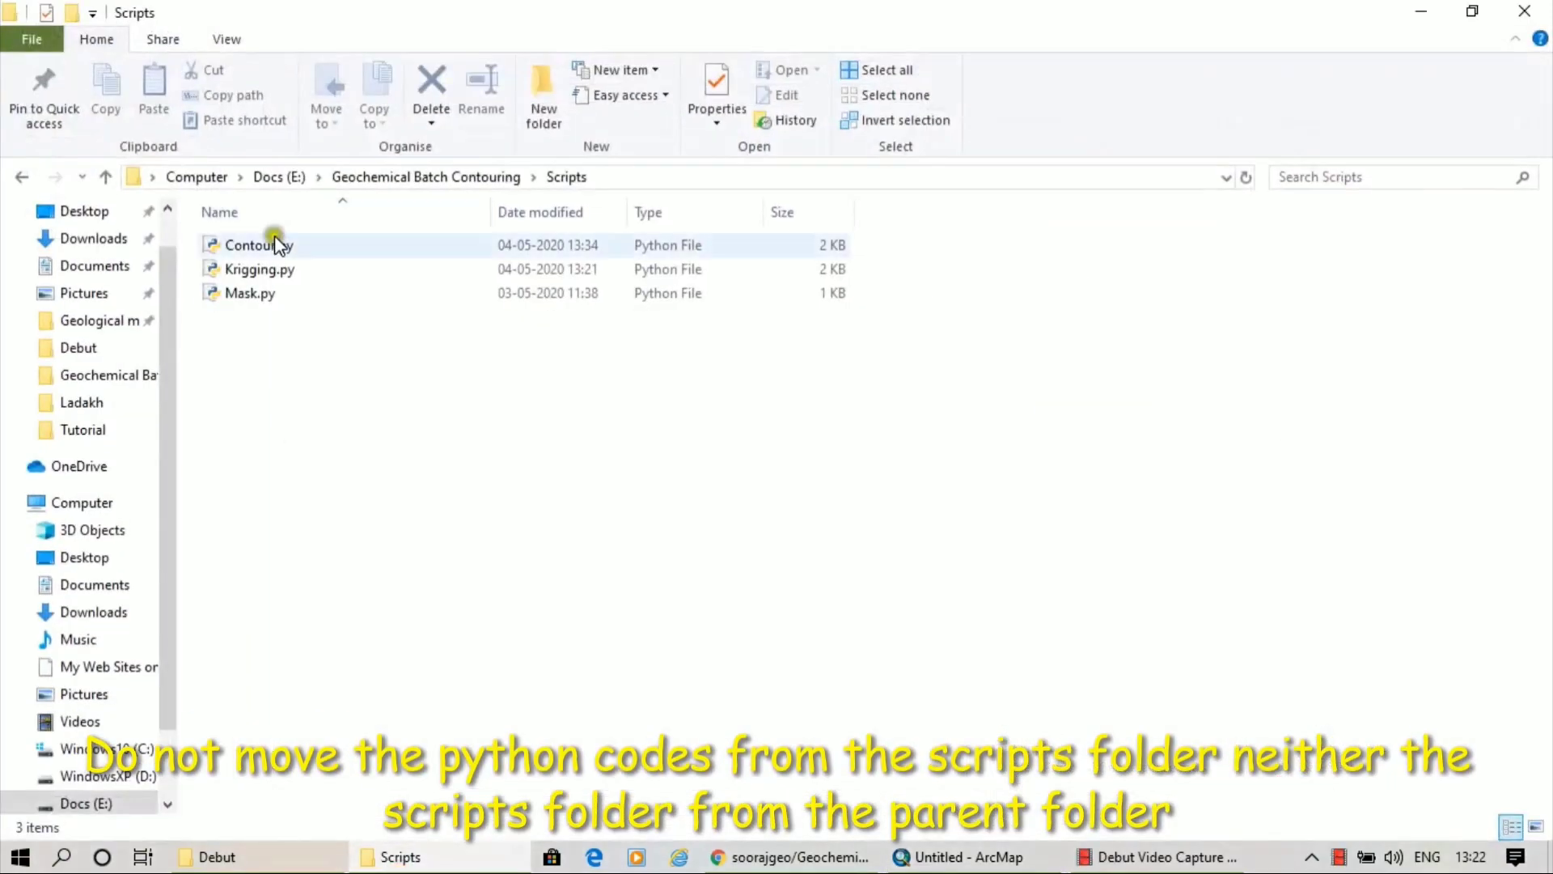
pyautogui.click(453, 864)
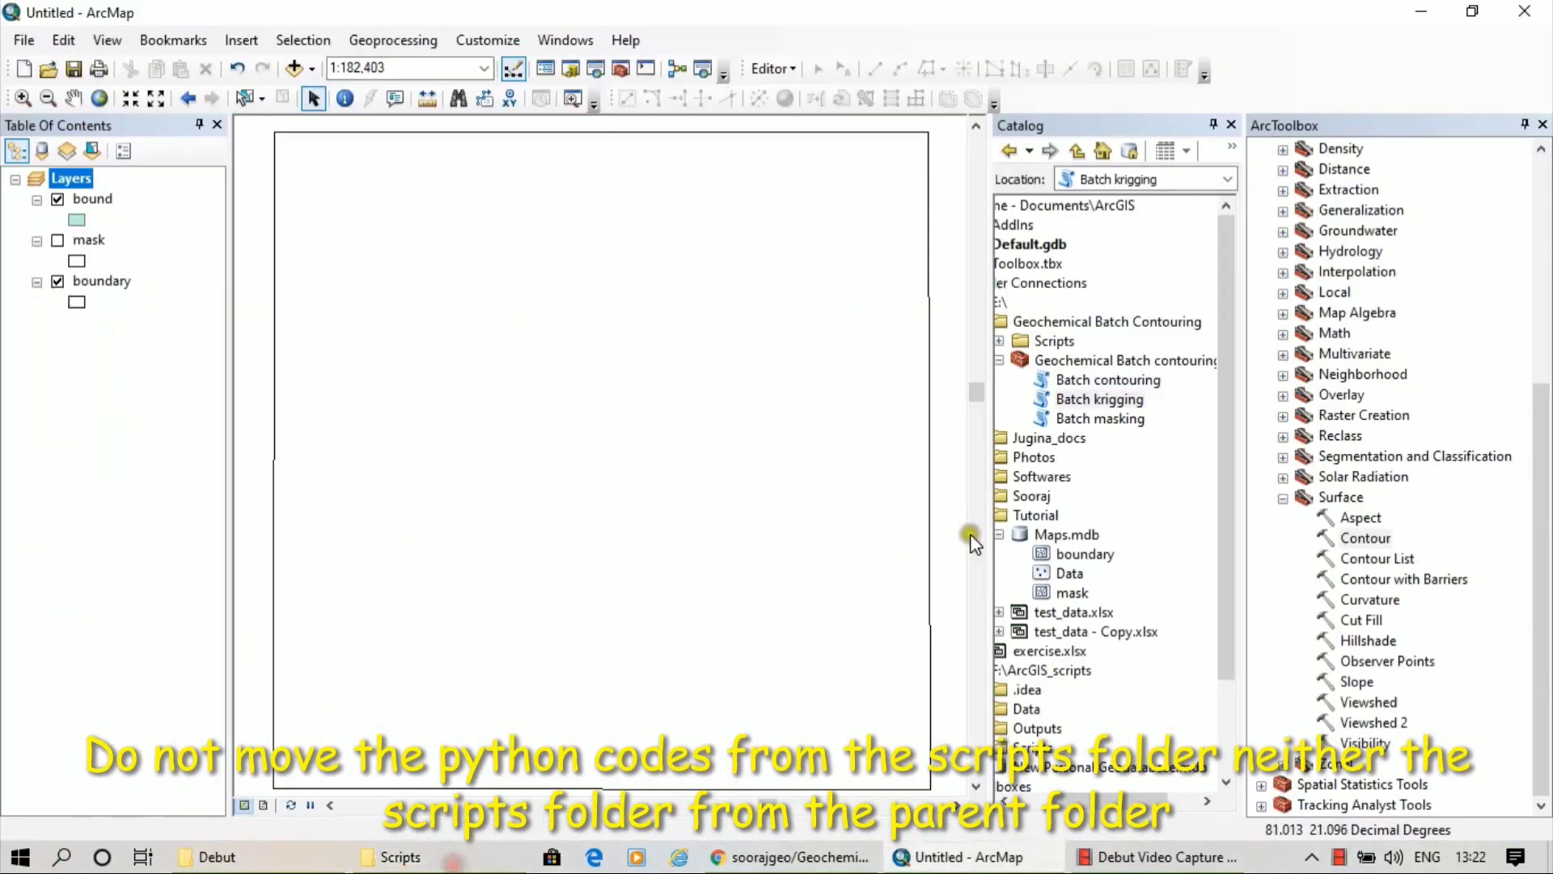
pyautogui.click(1080, 402)
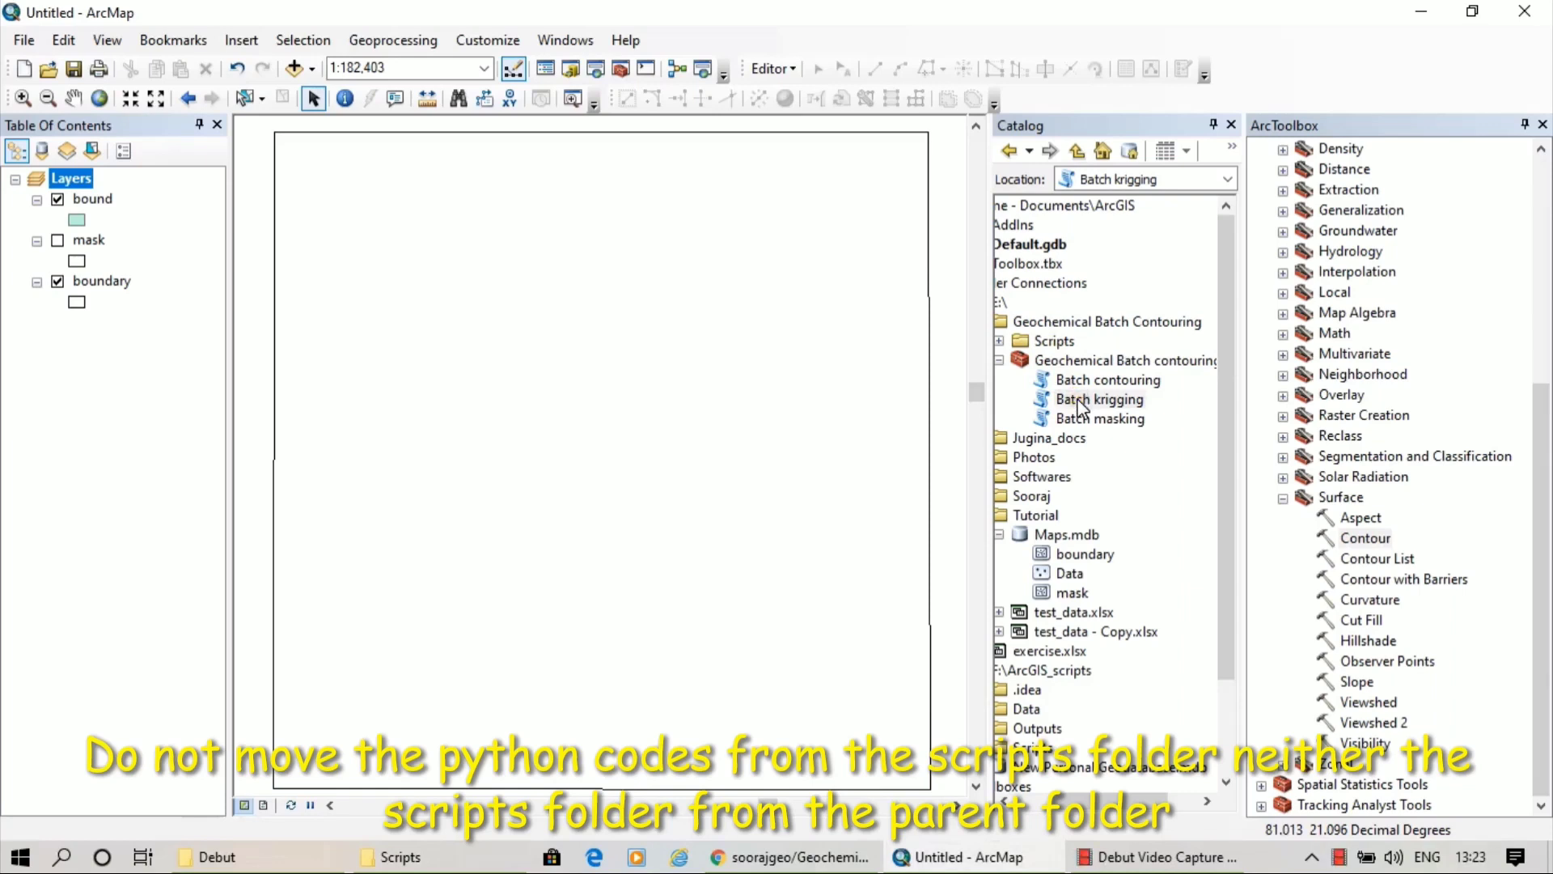
pyautogui.click(1077, 406)
pyautogui.click(1084, 381)
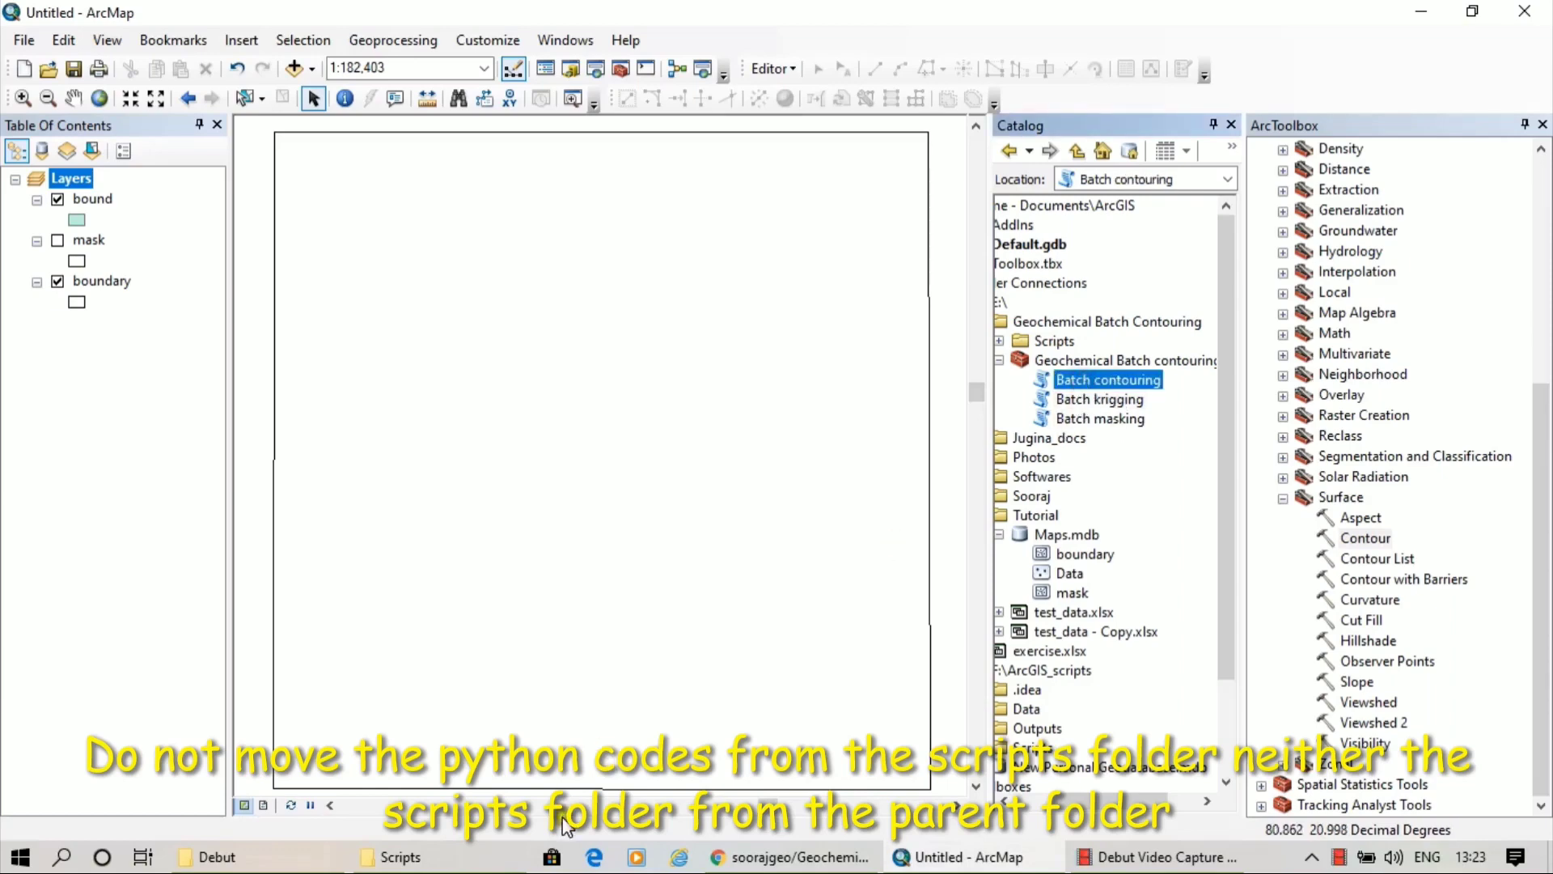
pyautogui.click(476, 860)
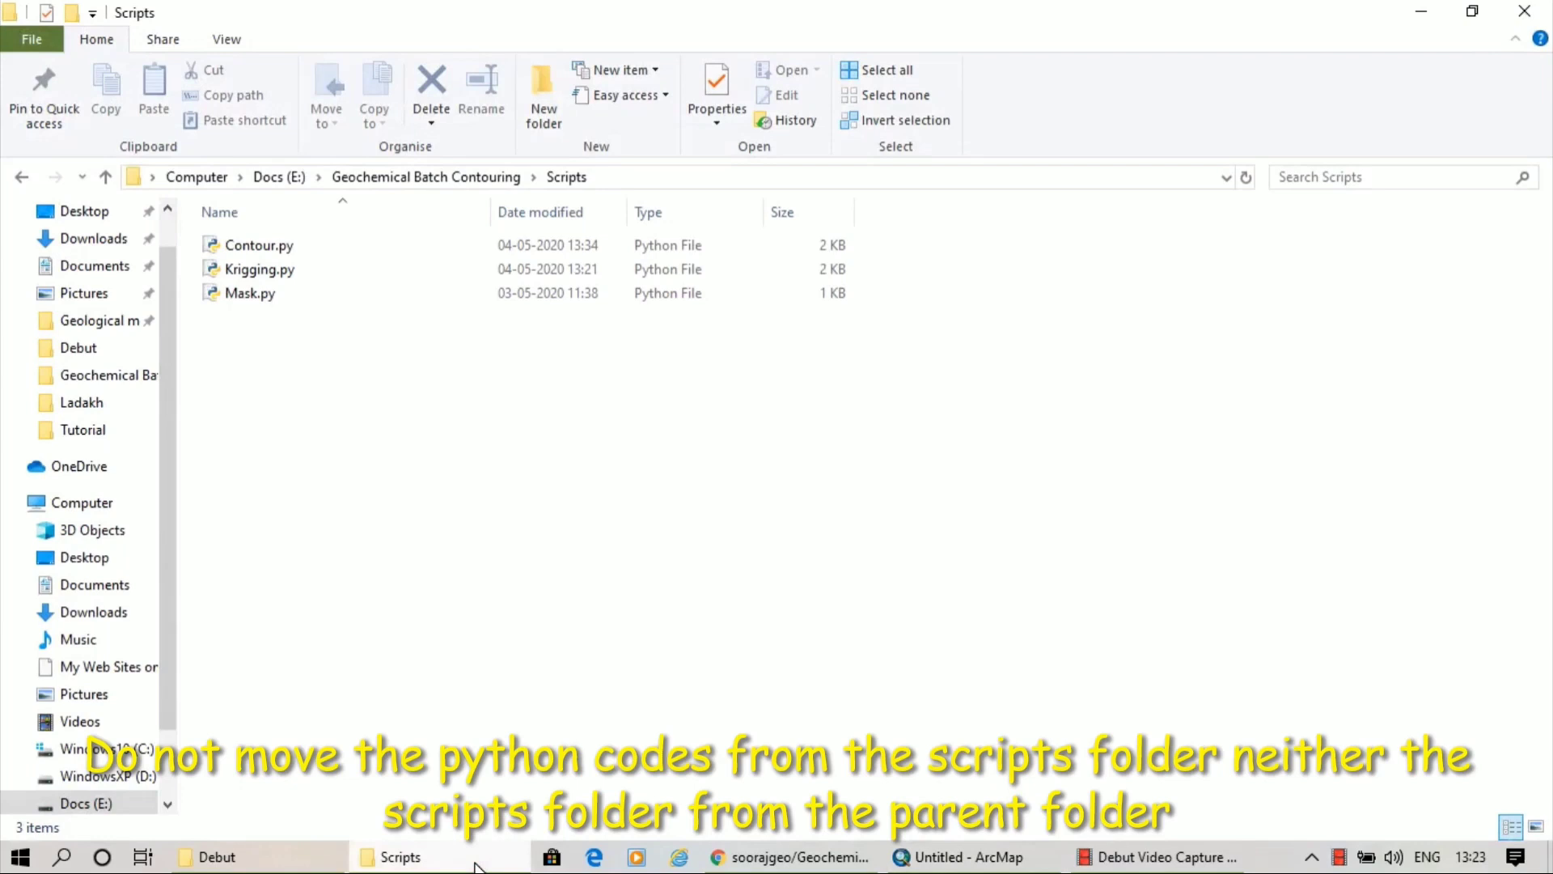
pyautogui.click(477, 864)
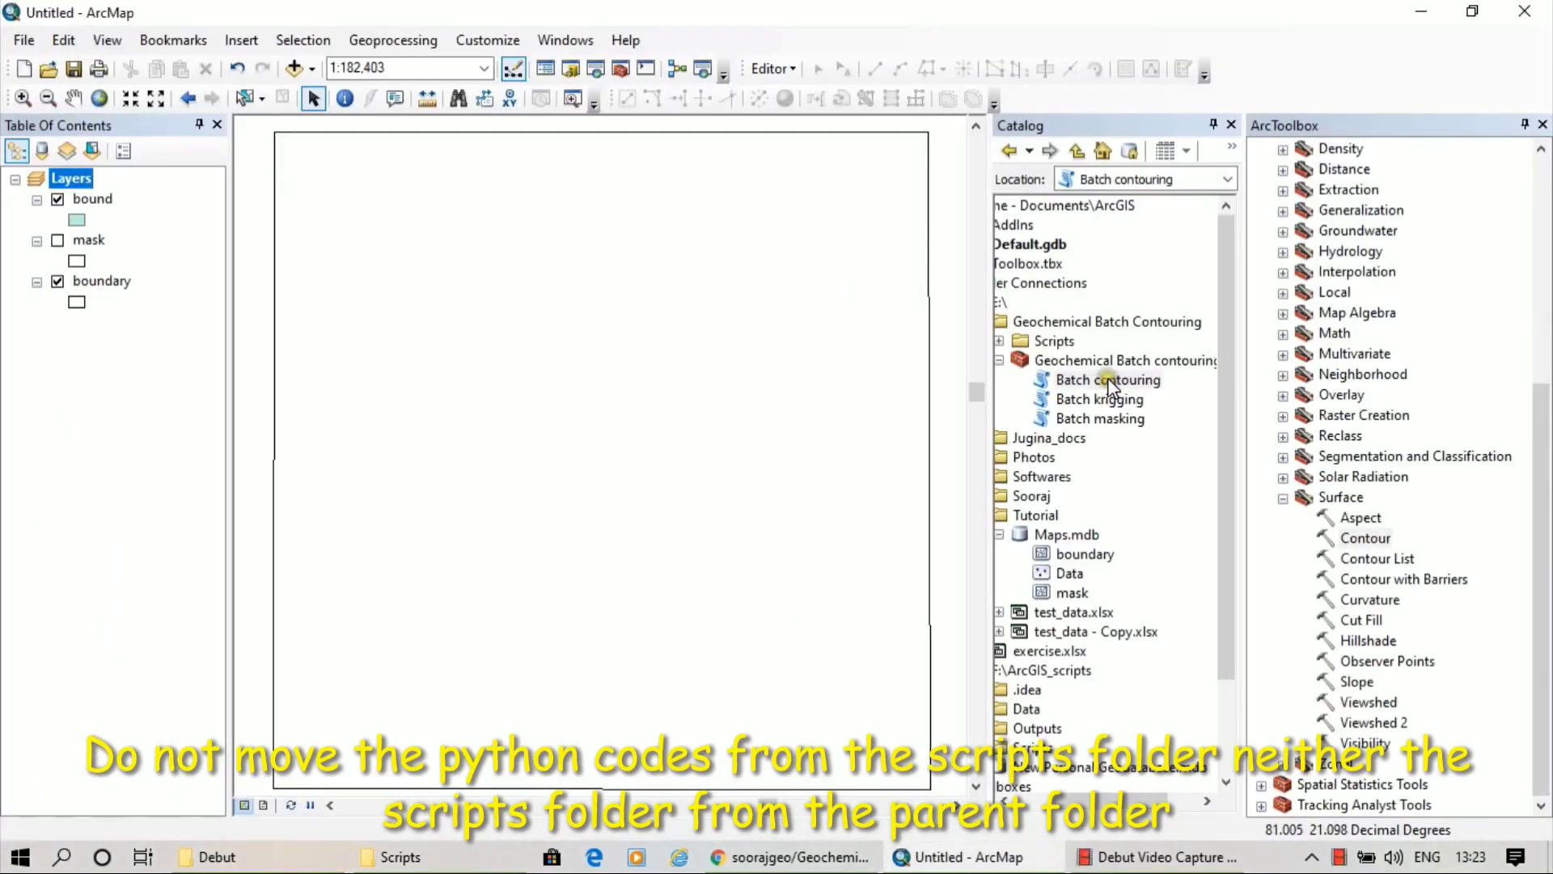
# Select the Batch masking tool and collapse the Geochemical Batch contouring toolbox in the Catalog
pyautogui.click(1105, 421)
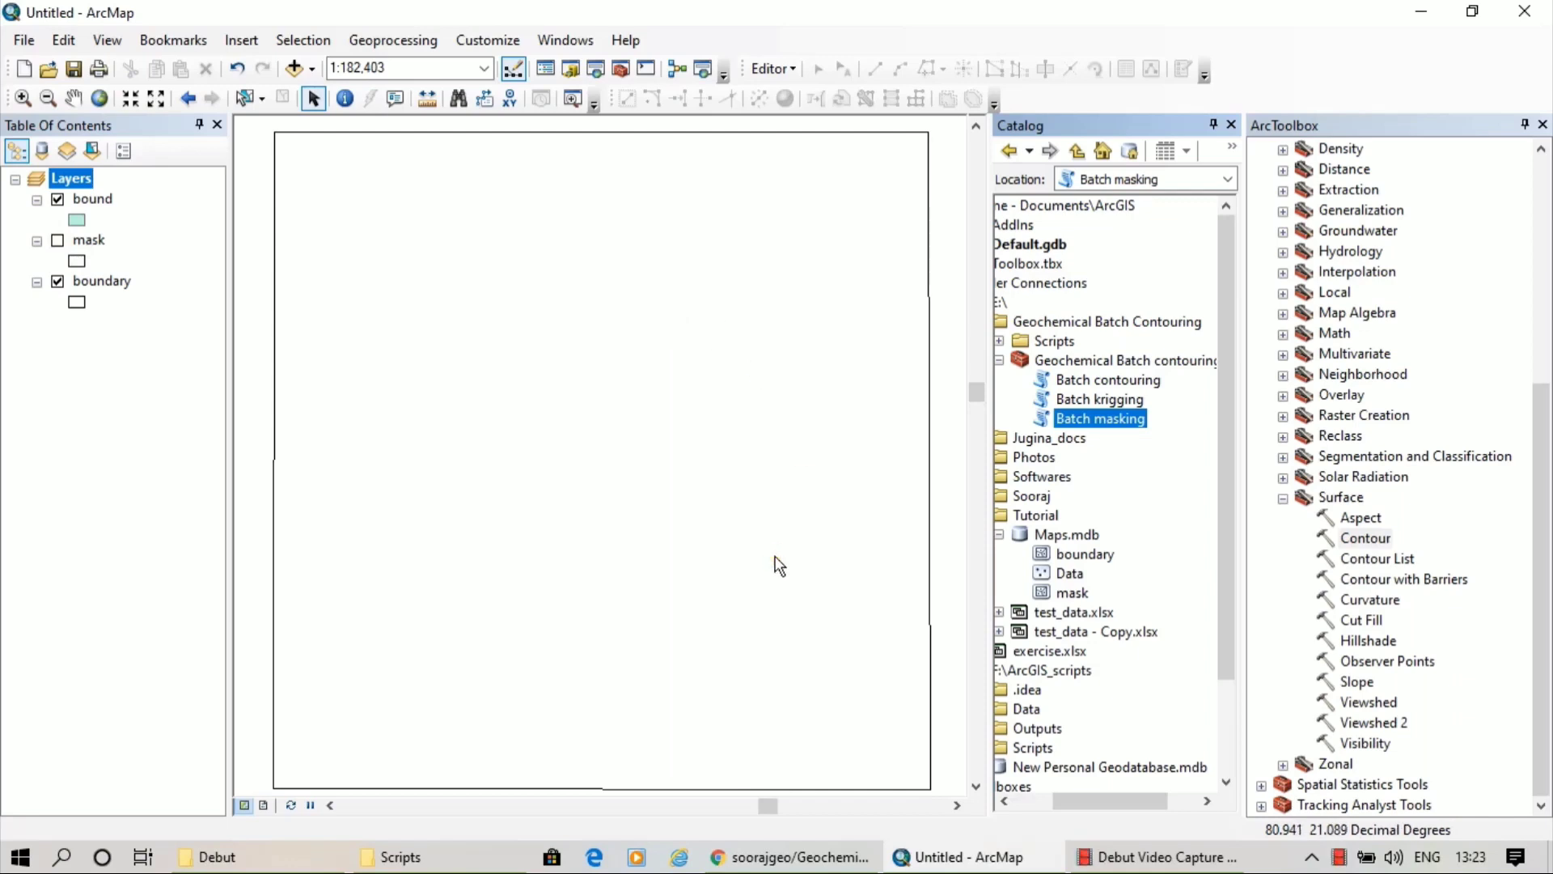
pyautogui.click(1105, 420)
pyautogui.moveTo(1098, 800); pyautogui.dragTo(1066, 804)
pyautogui.click(1062, 359)
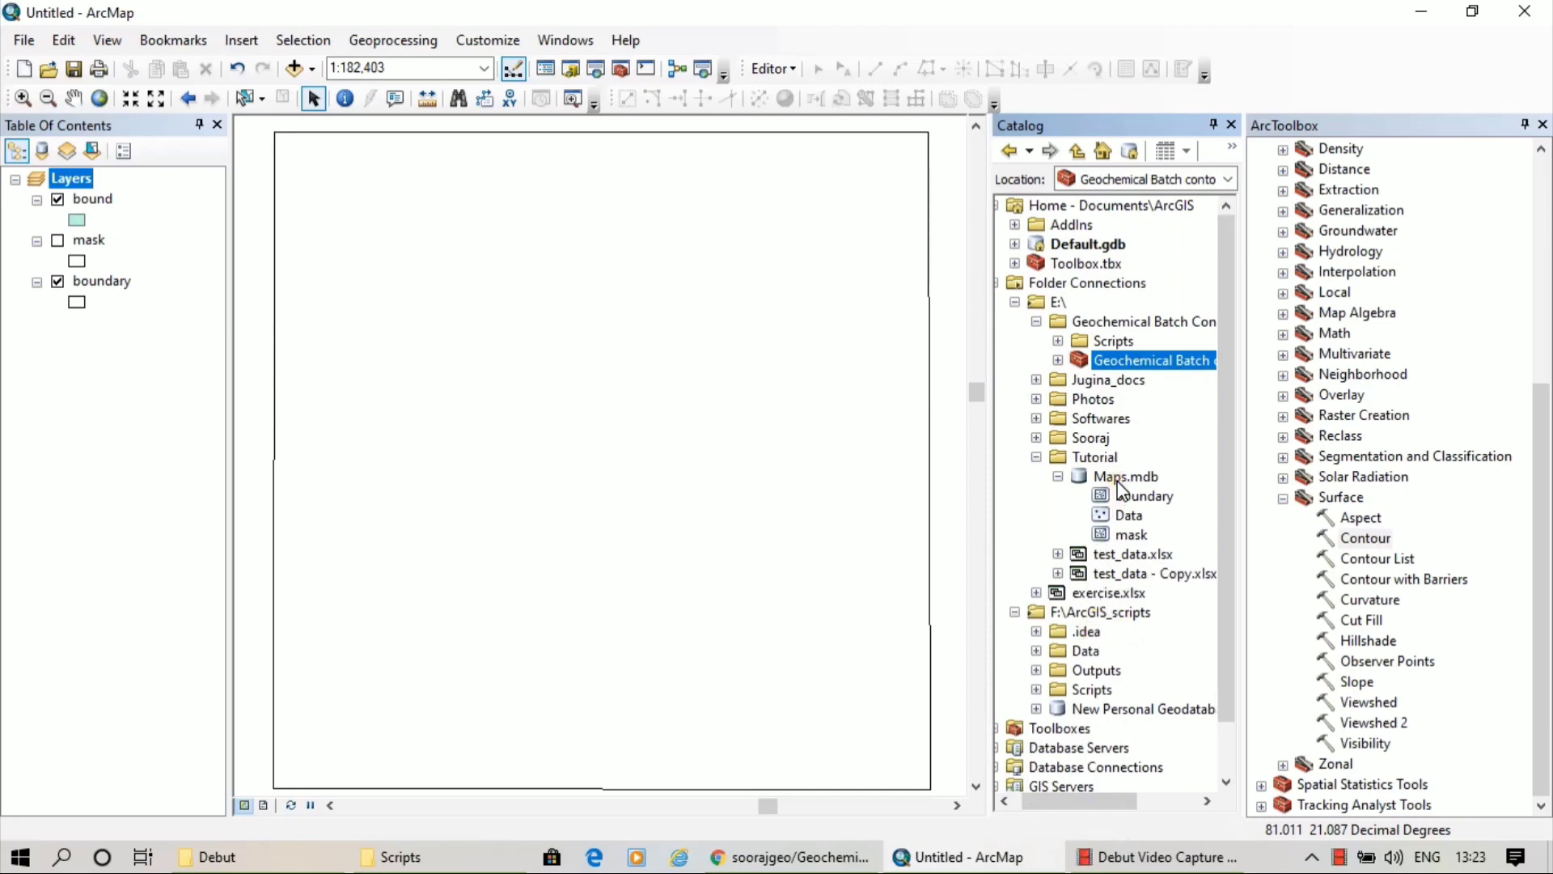
# Review the options for creating a personal geodatabase in F:\ArcGIS_scripts and a feature class in Maps.mdb
pyautogui.rightClick(1087, 608)
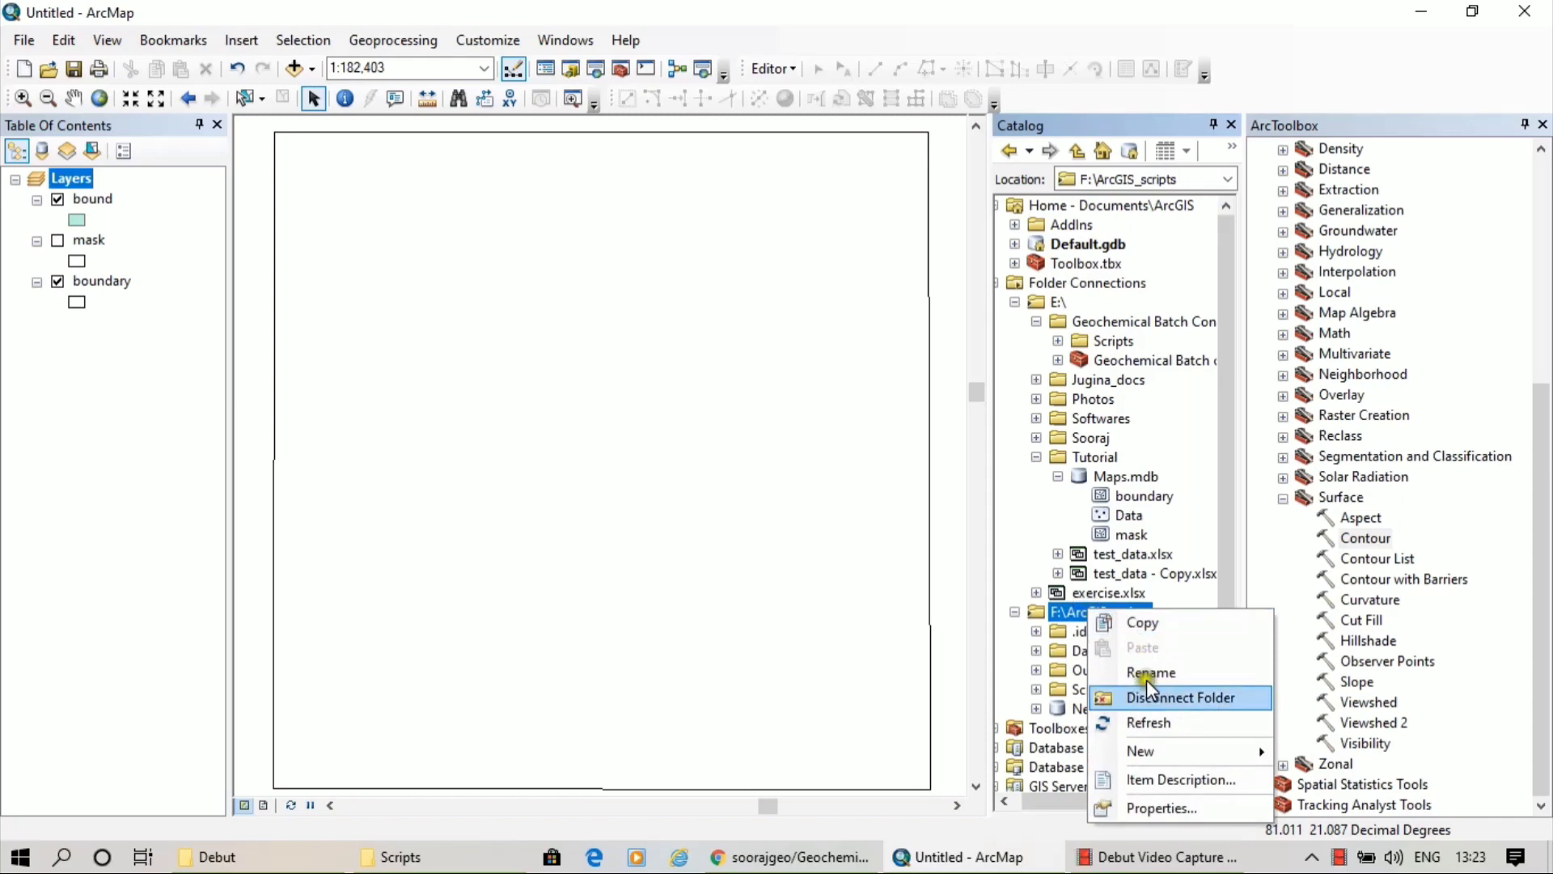
pyautogui.moveTo(1158, 749)
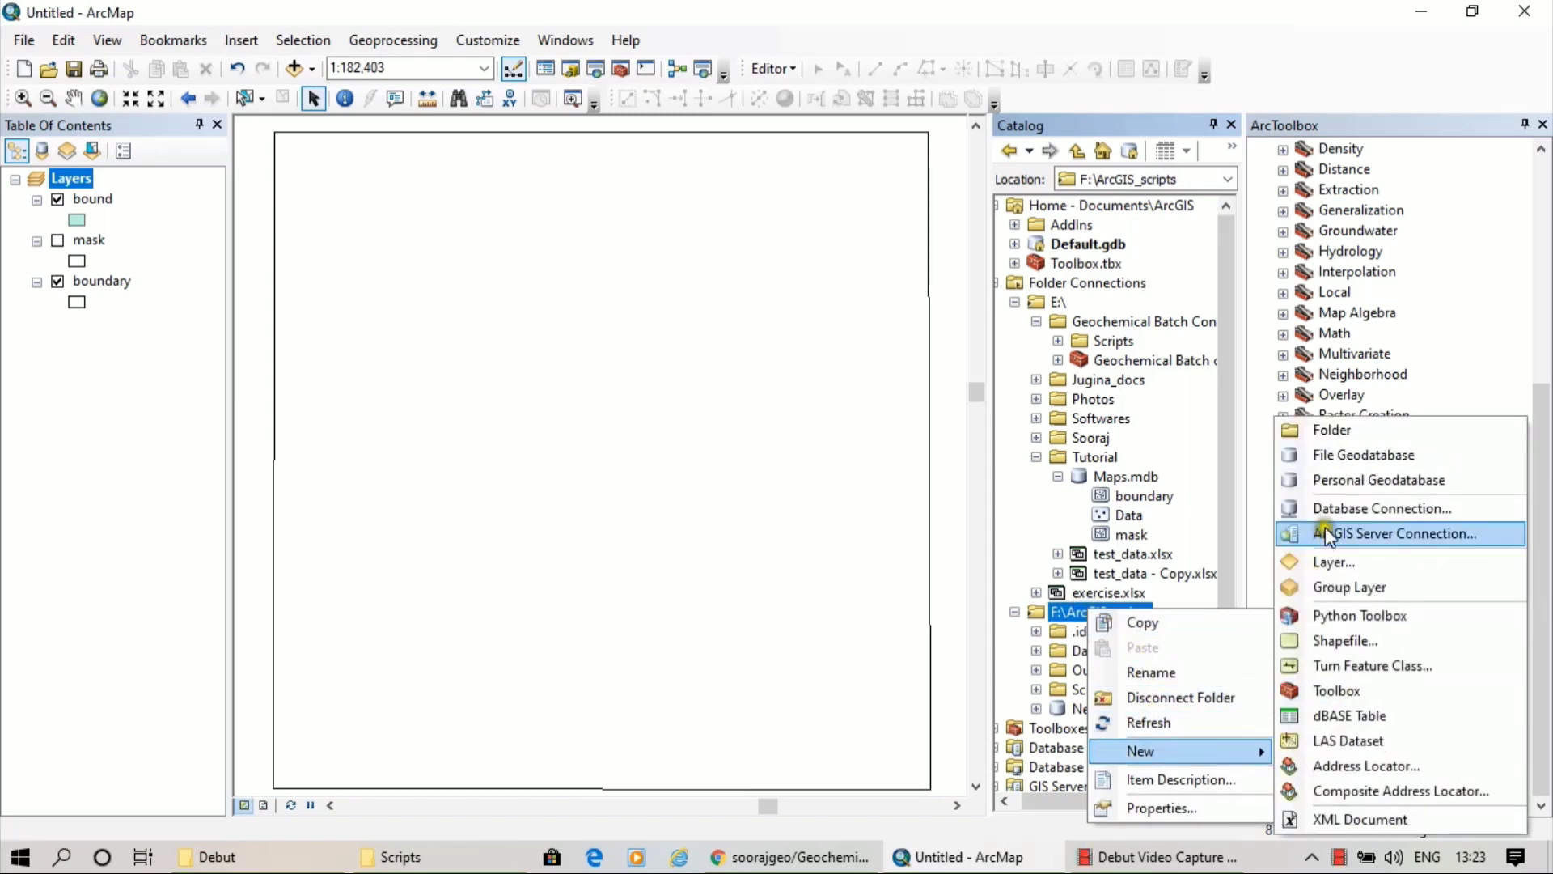
pyautogui.click(1340, 482)
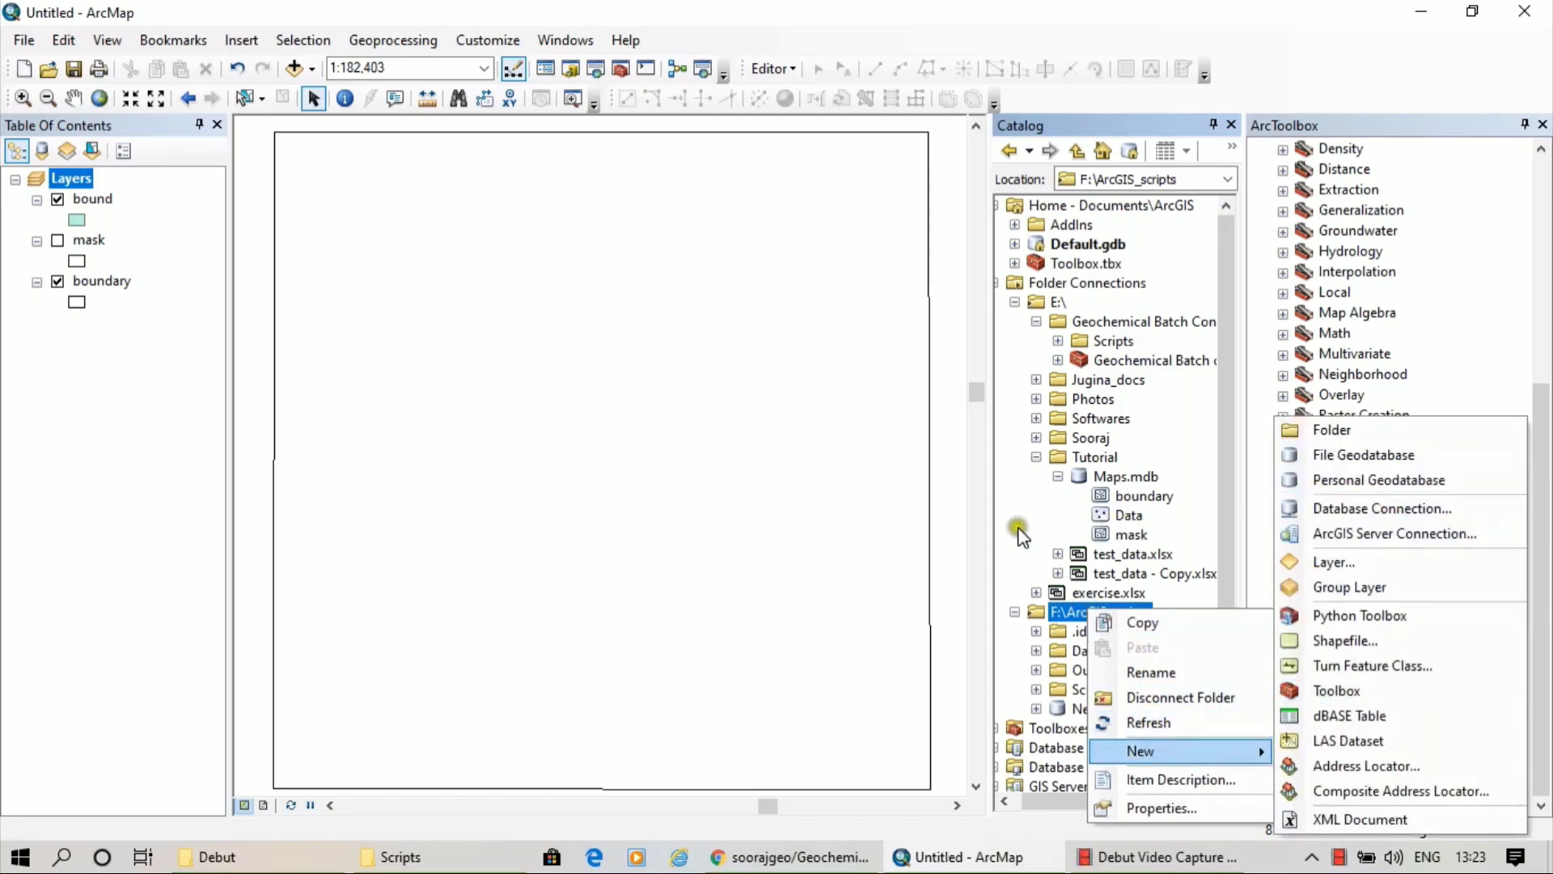
pyautogui.rightClick(1138, 477)
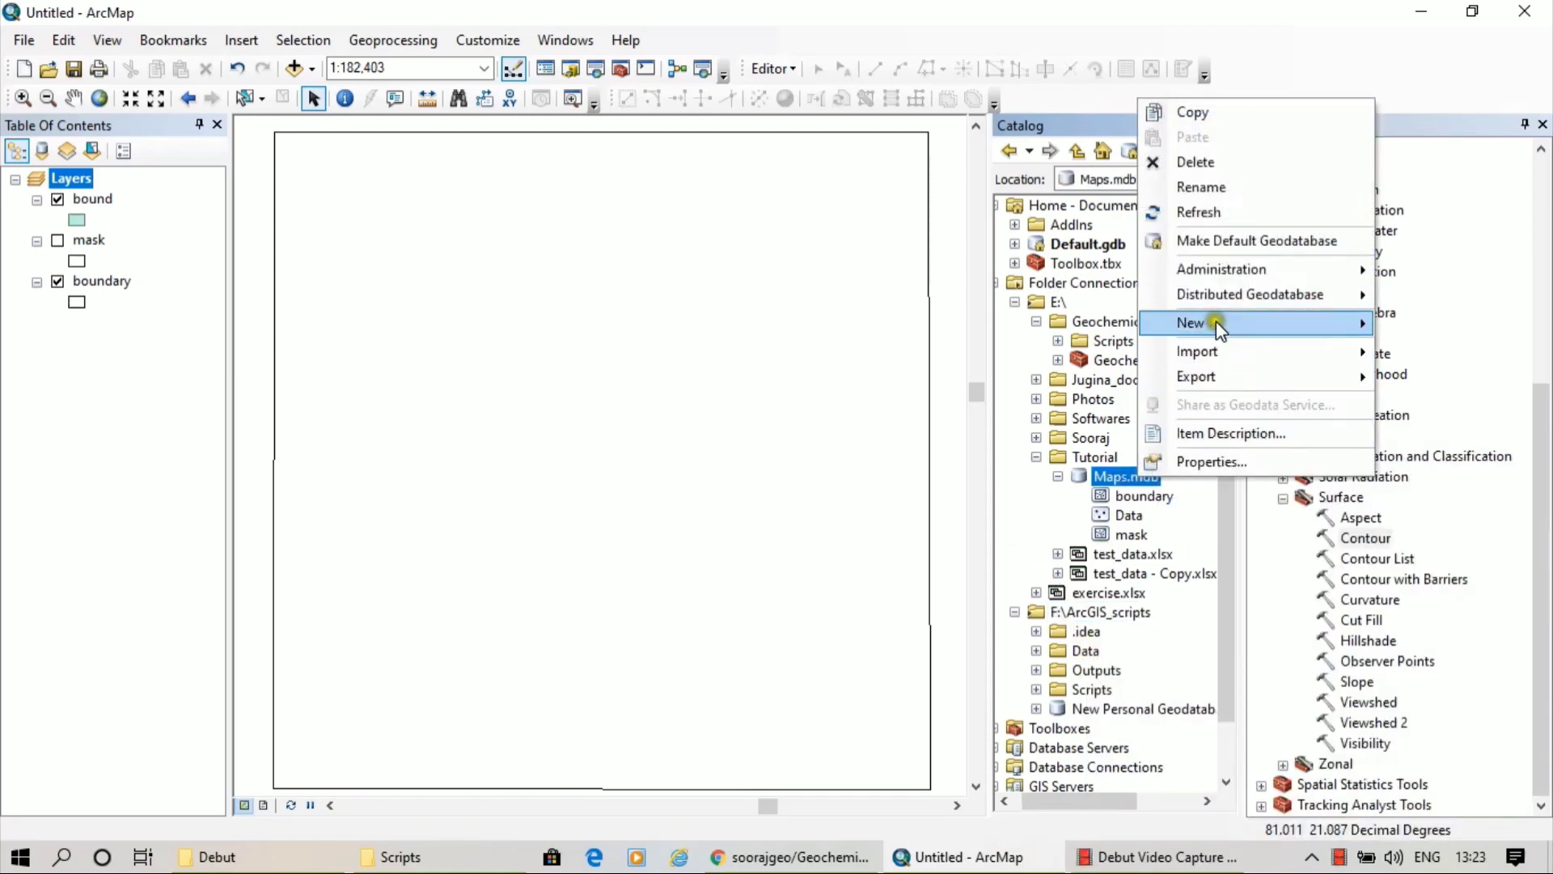
pyautogui.moveTo(1216, 322)
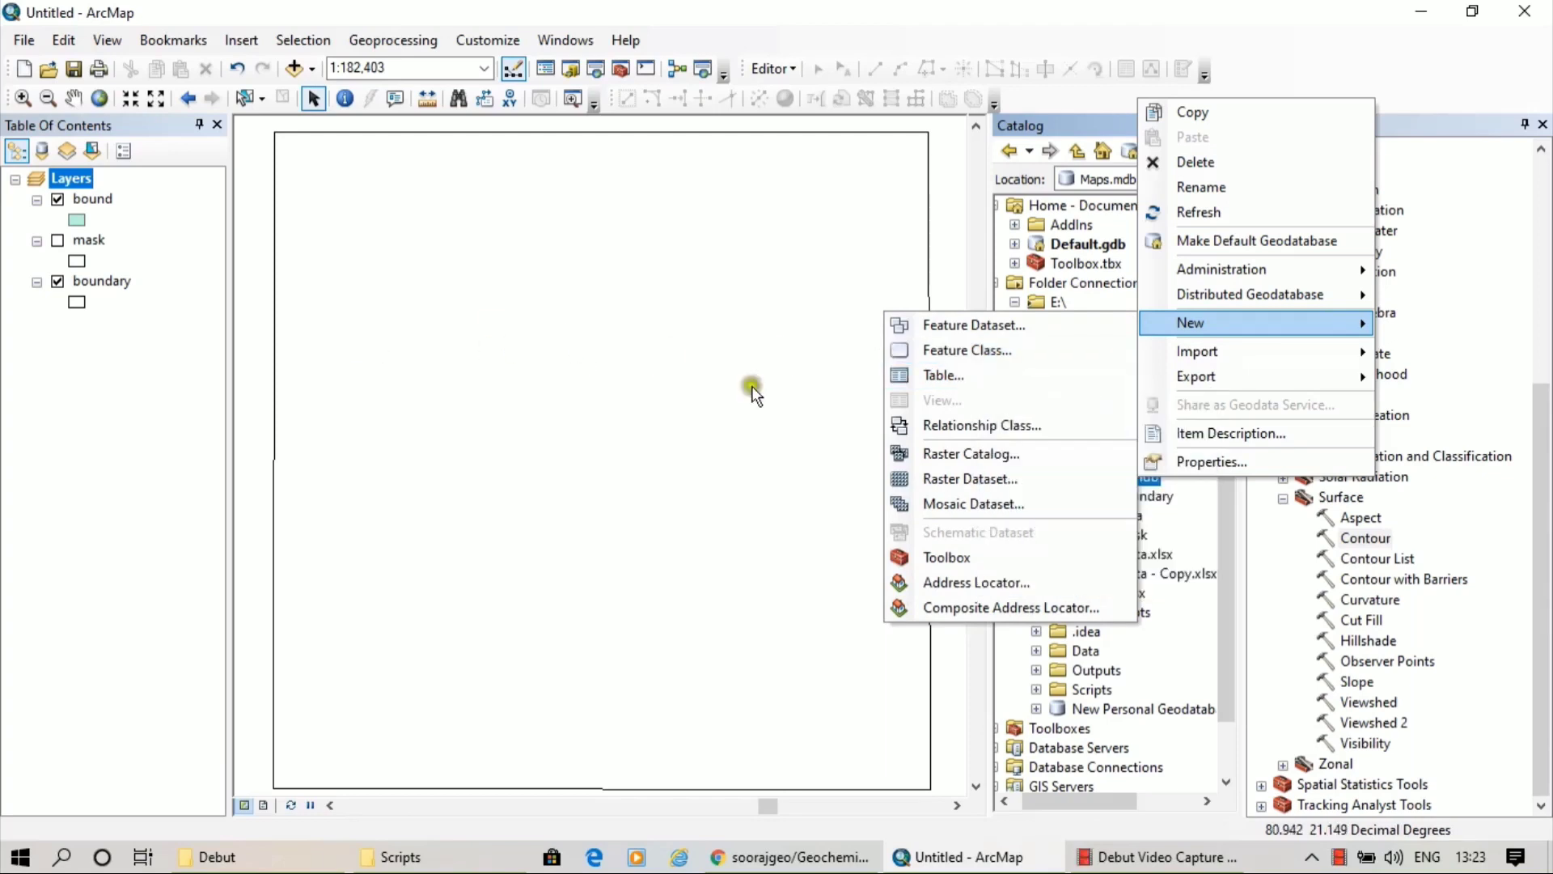
pyautogui.click(1225, 619)
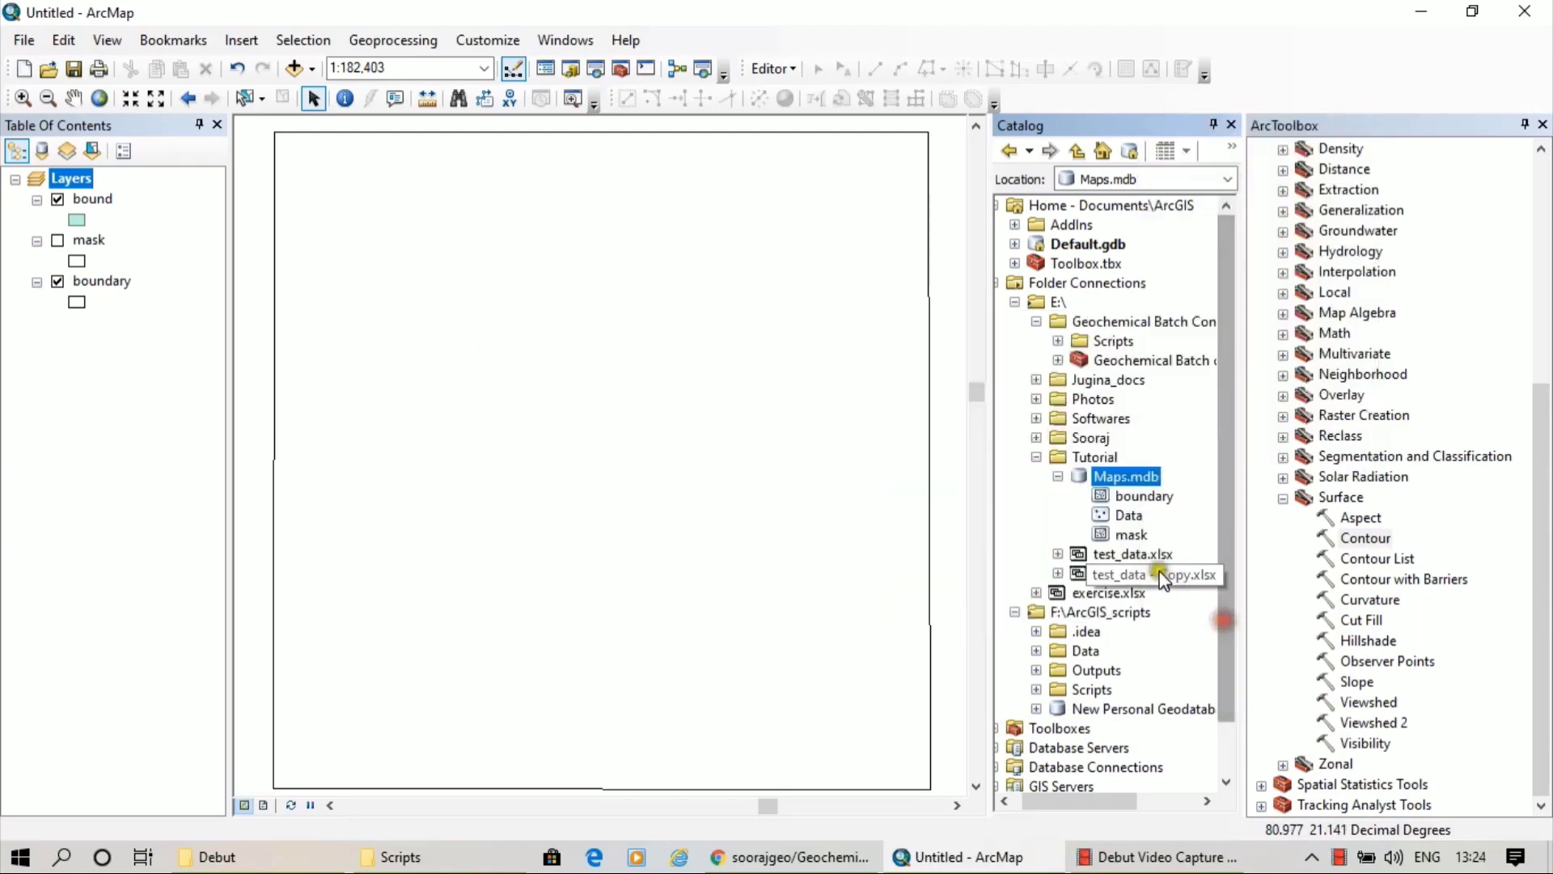
# Inspect the mask feature class of Maps.mdb by showing the mask layer on the map and hiding it again
pyautogui.click(1140, 496)
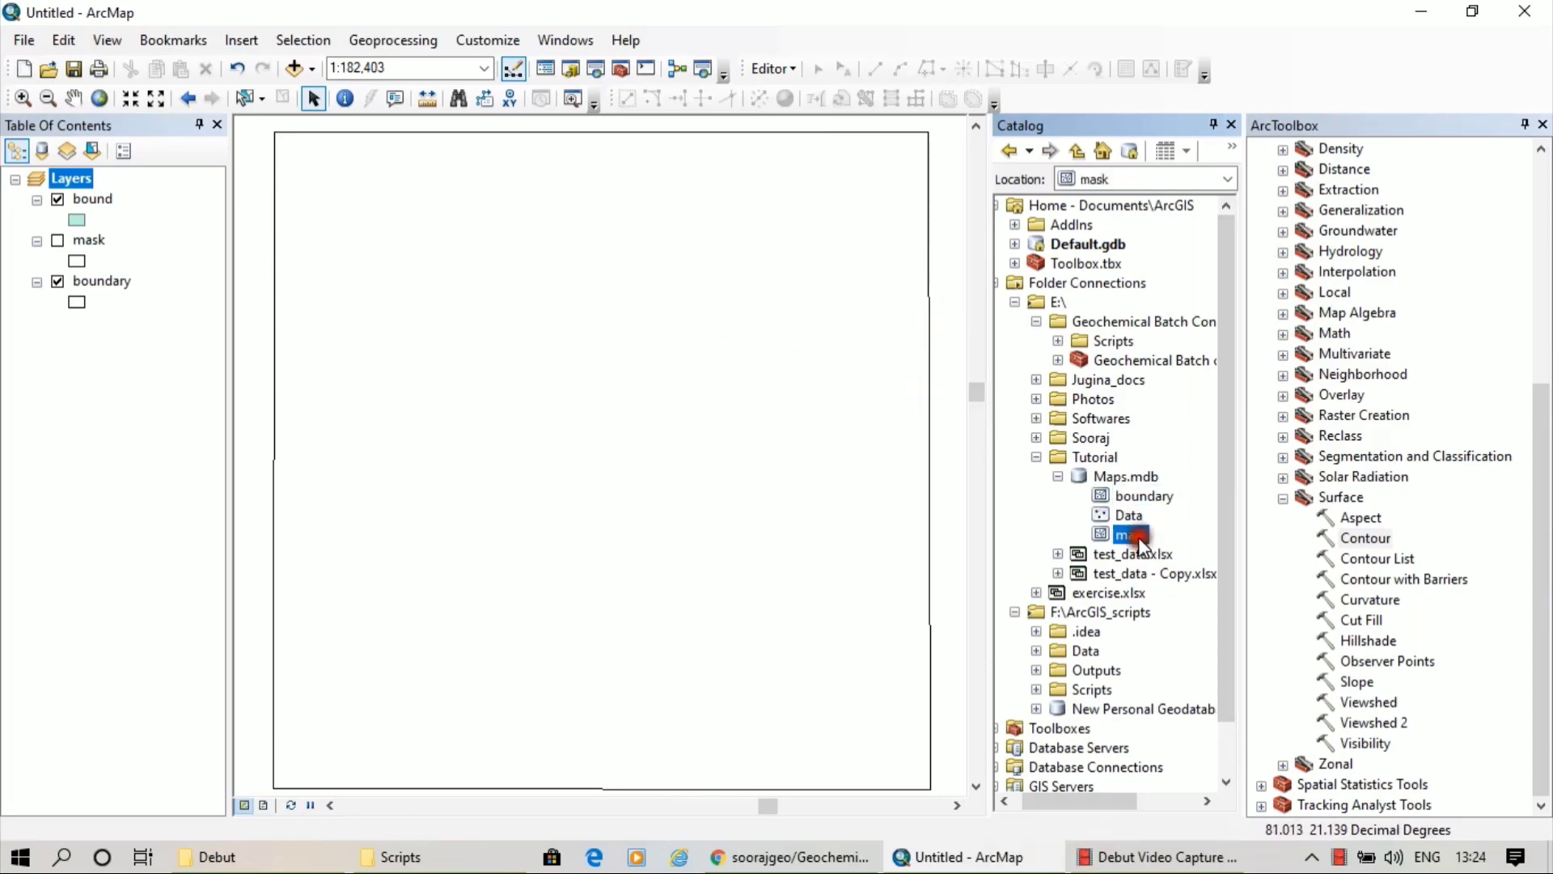
pyautogui.click(58, 242)
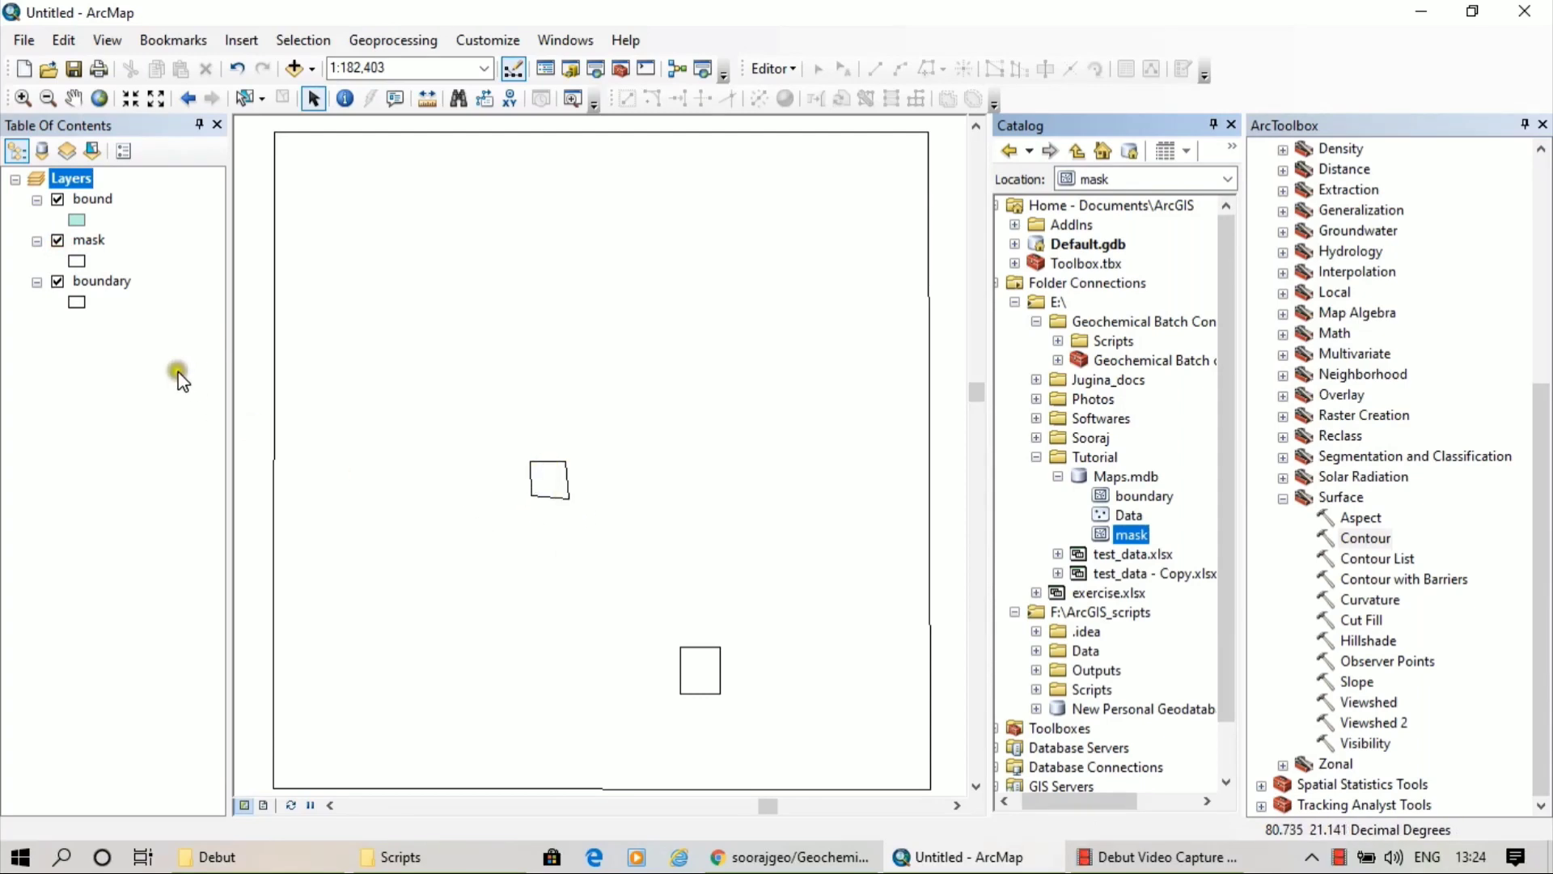
pyautogui.click(58, 240)
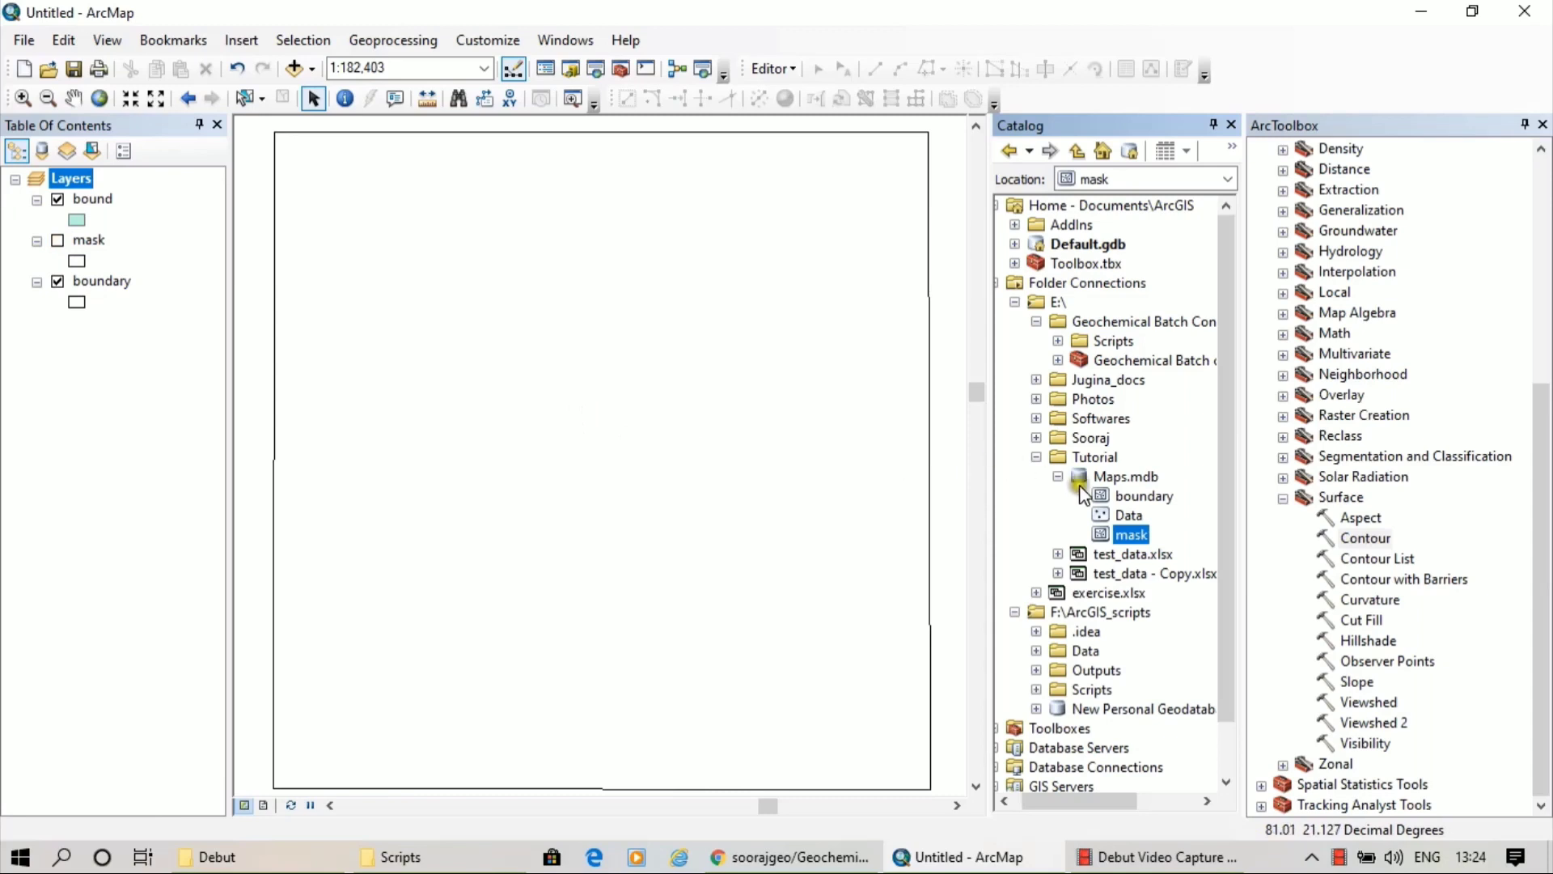
# Add the Data feature class from Maps.mdb to the map and examine its attribute table
pyautogui.moveTo(1124, 518); pyautogui.dragTo(704, 428)
pyautogui.rightClick(81, 199)
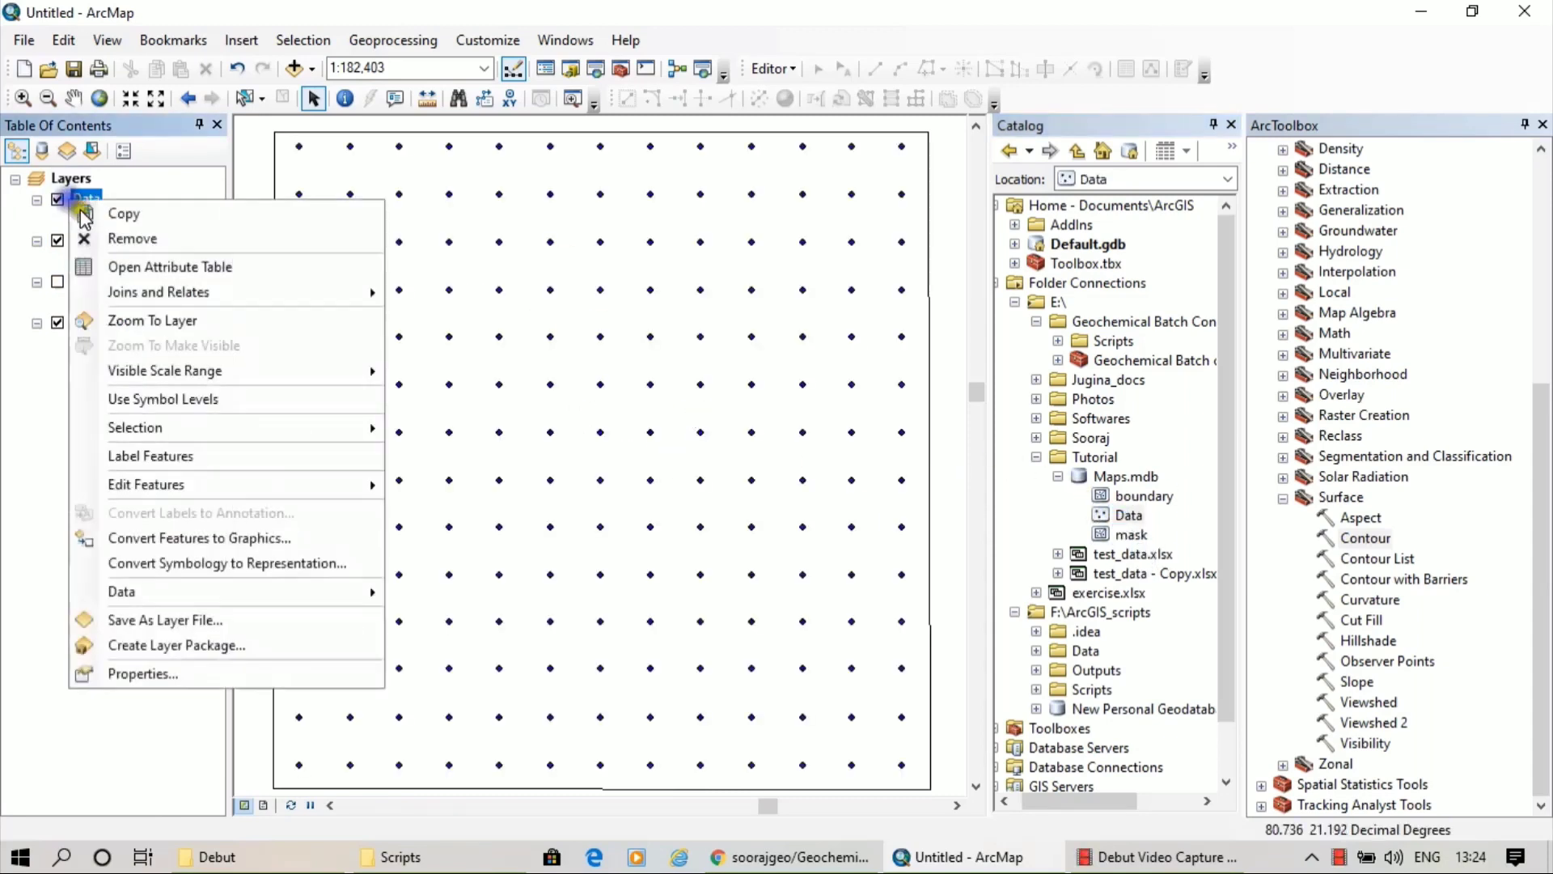
pyautogui.click(127, 266)
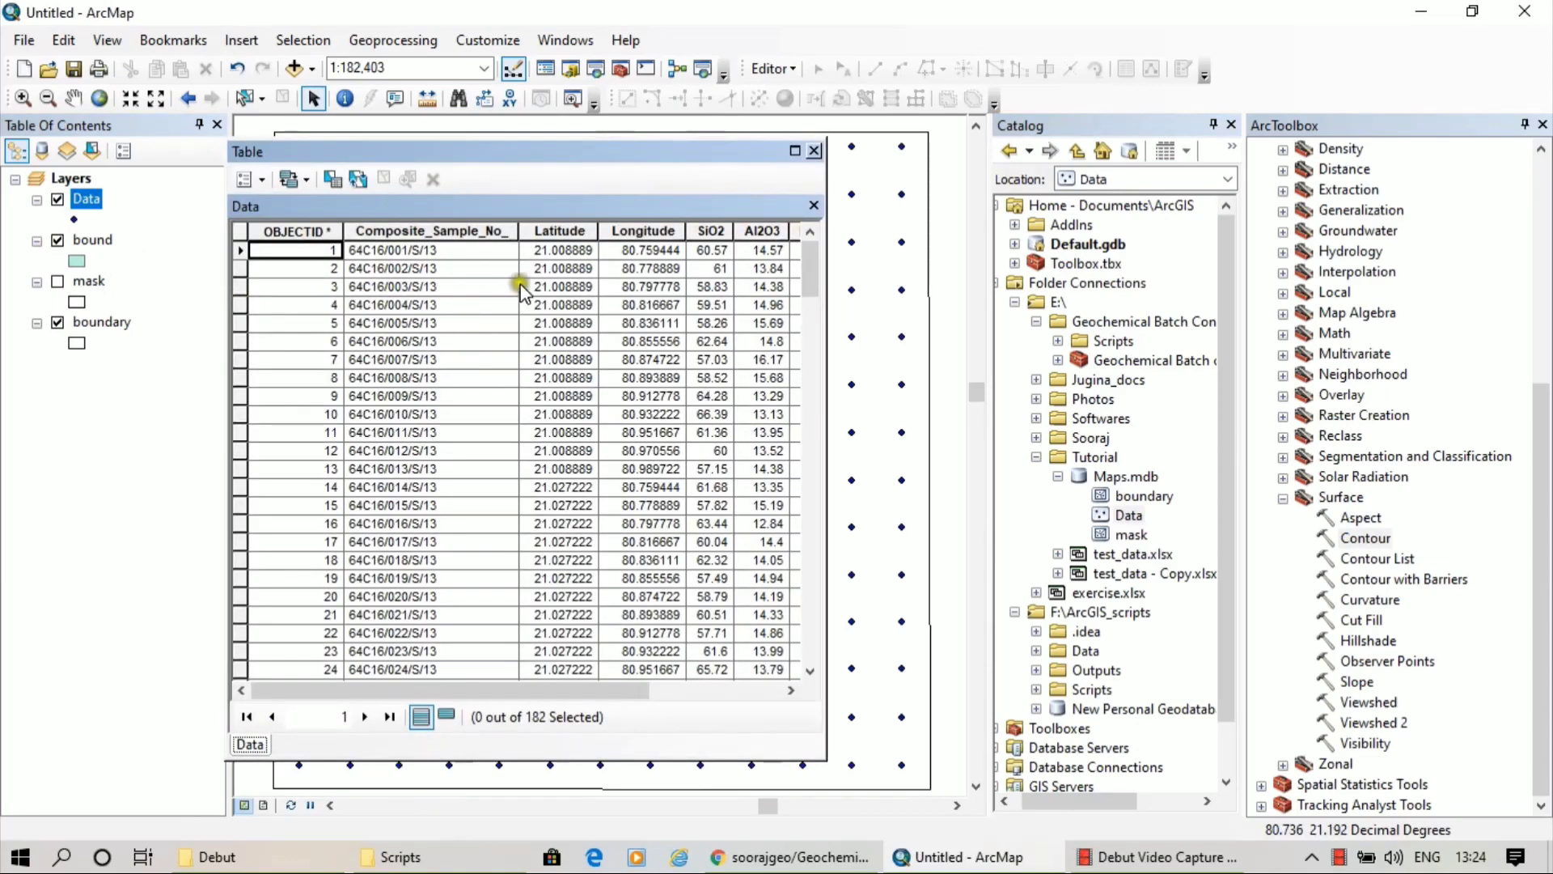
pyautogui.moveTo(565, 691); pyautogui.dragTo(631, 692)
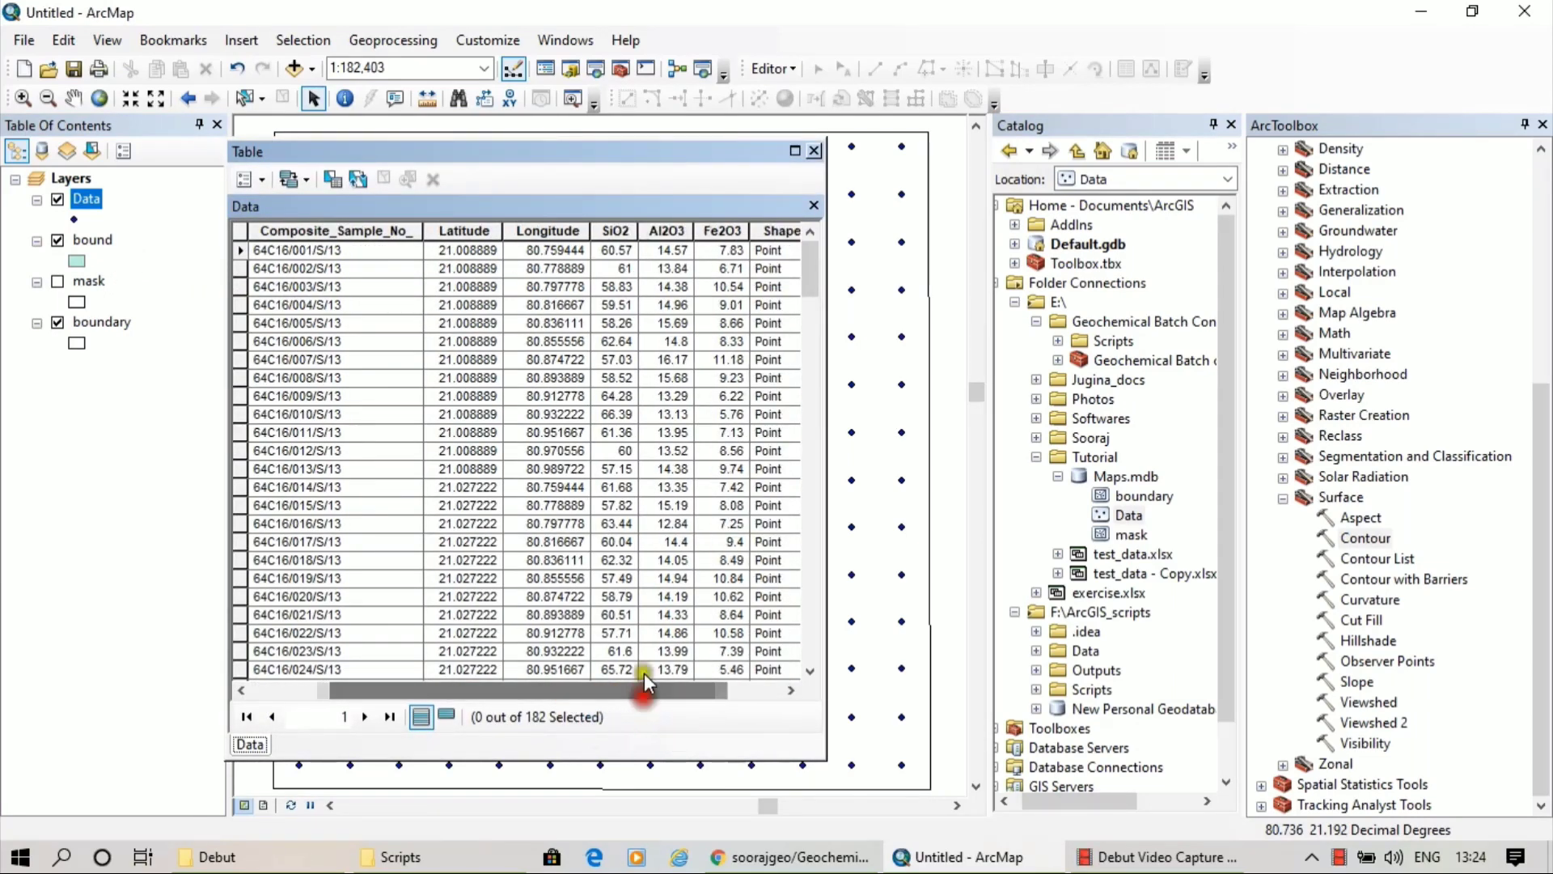
pyautogui.click(813, 151)
# Remove the Data layer from the map and delete the Data feature class from Maps.mdb
pyautogui.rightClick(91, 207)
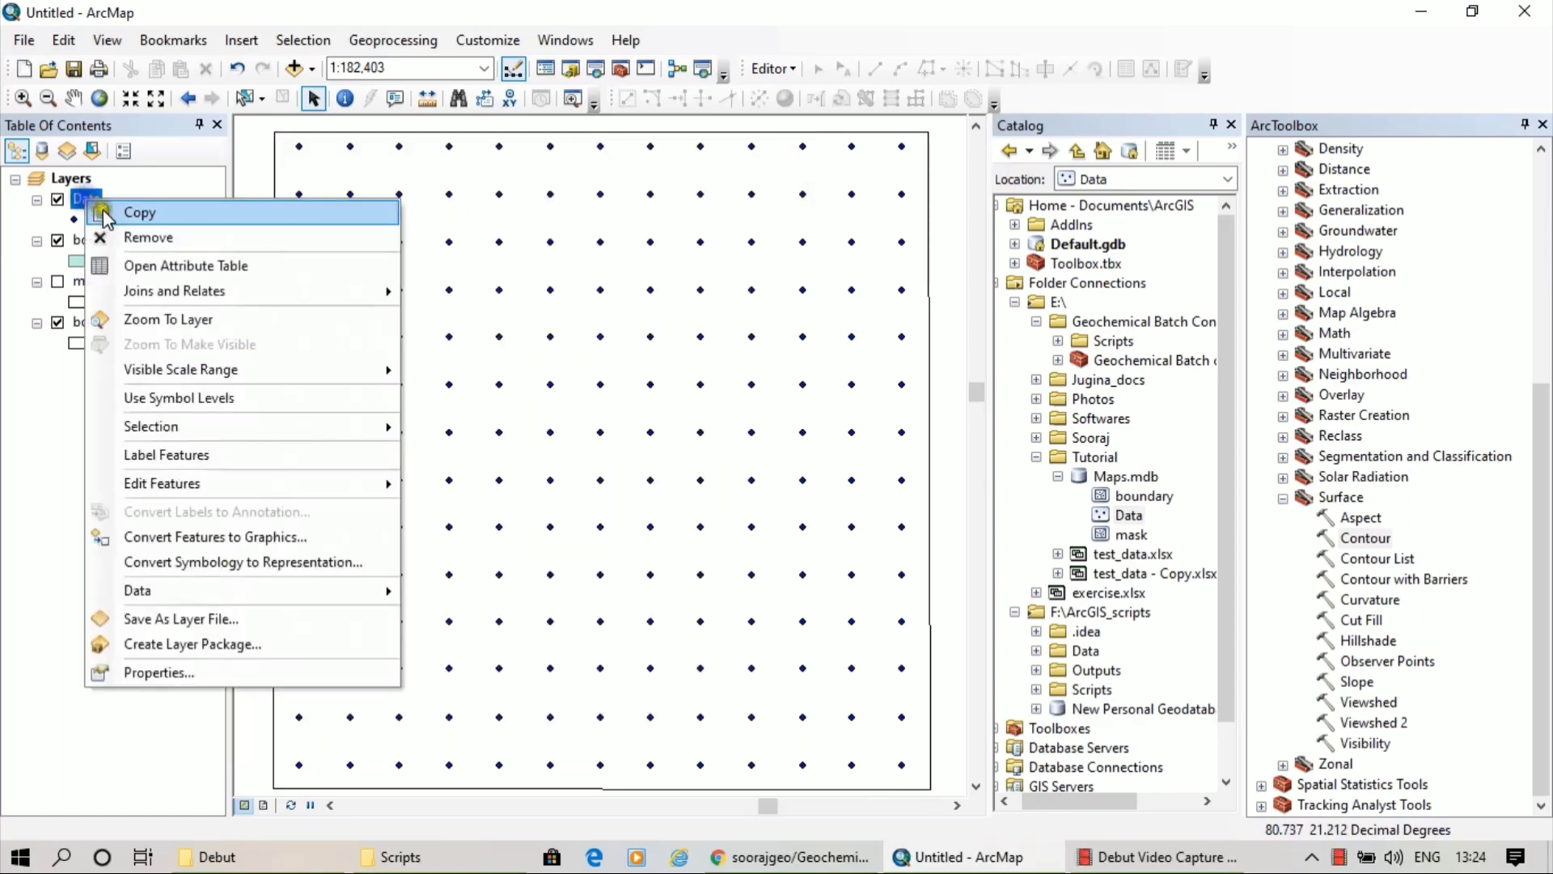
pyautogui.click(138, 240)
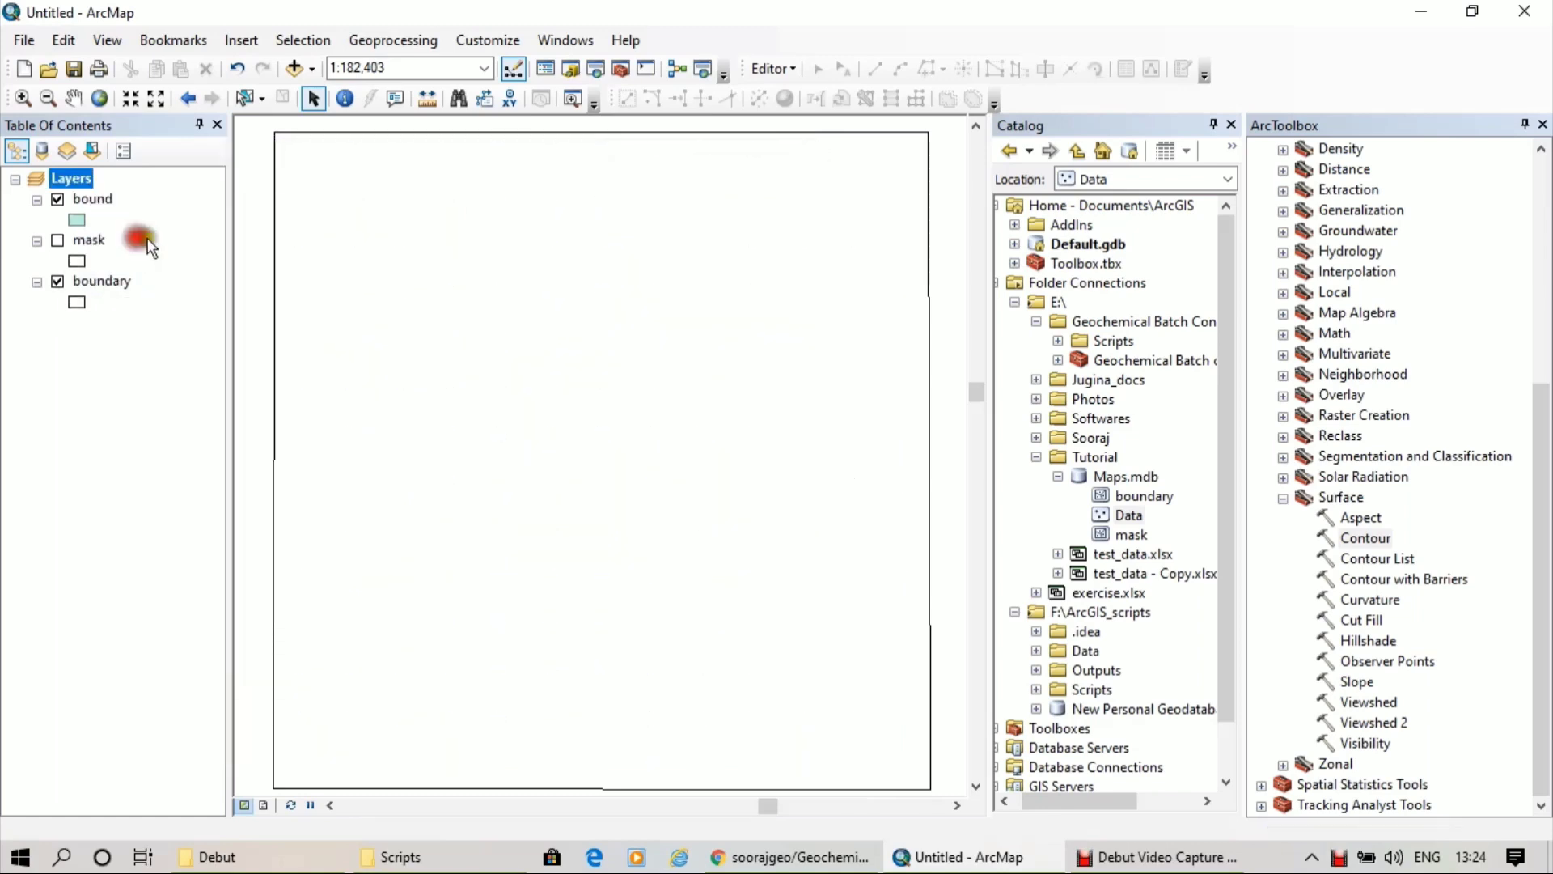
pyautogui.click(1119, 519)
pyautogui.press('Delete')
pyautogui.click(871, 484)
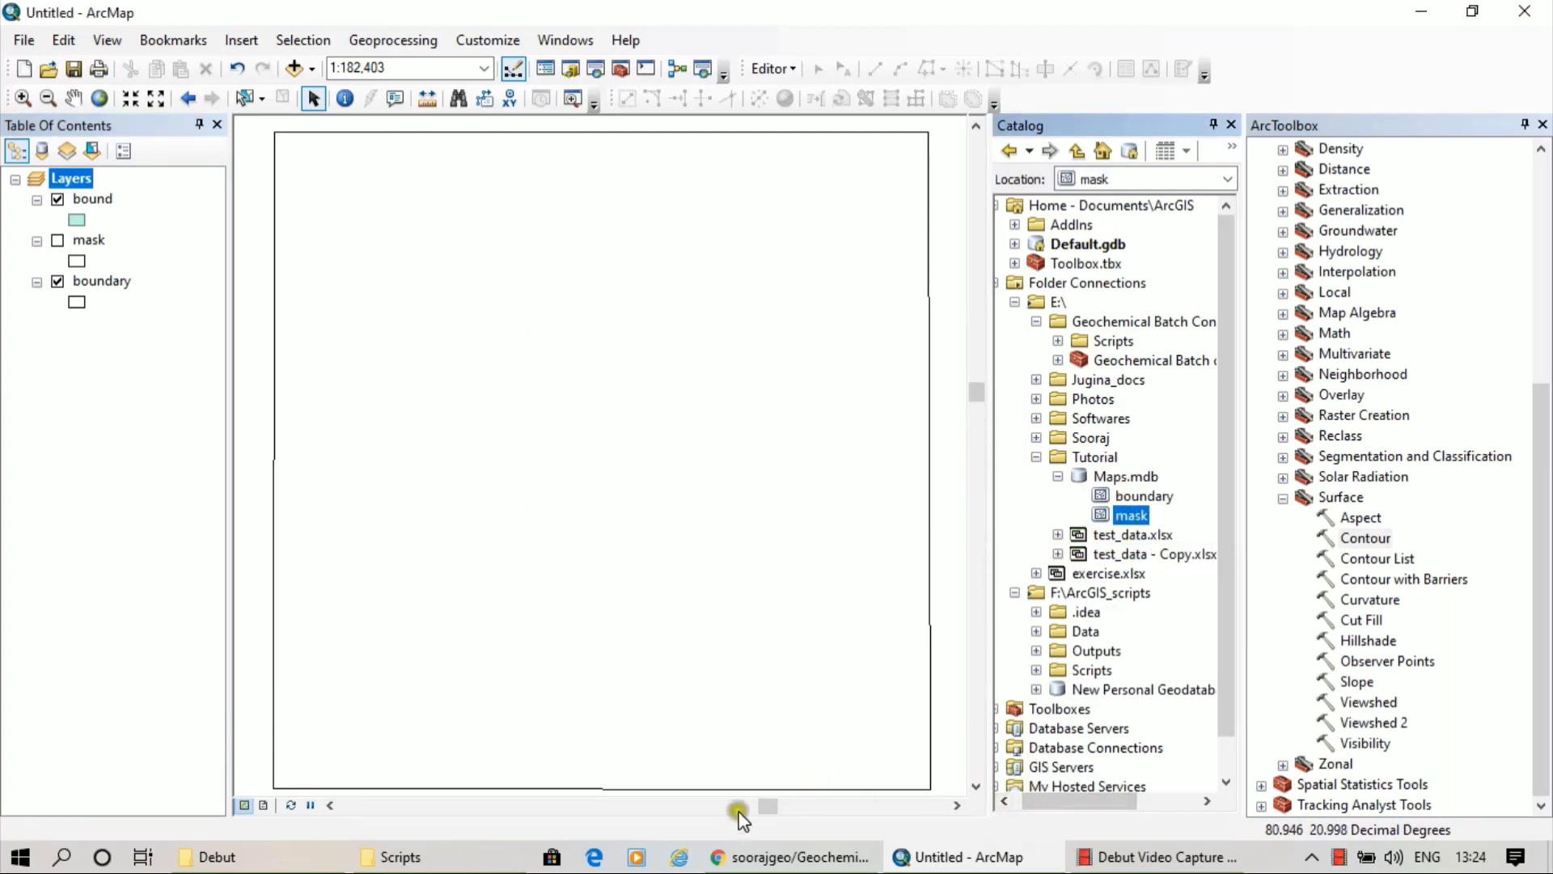
# Switch to File Explorer and open the Tutorial folder on the Docs (E:) drive
pyautogui.moveTo(448, 850)
pyautogui.click(485, 760)
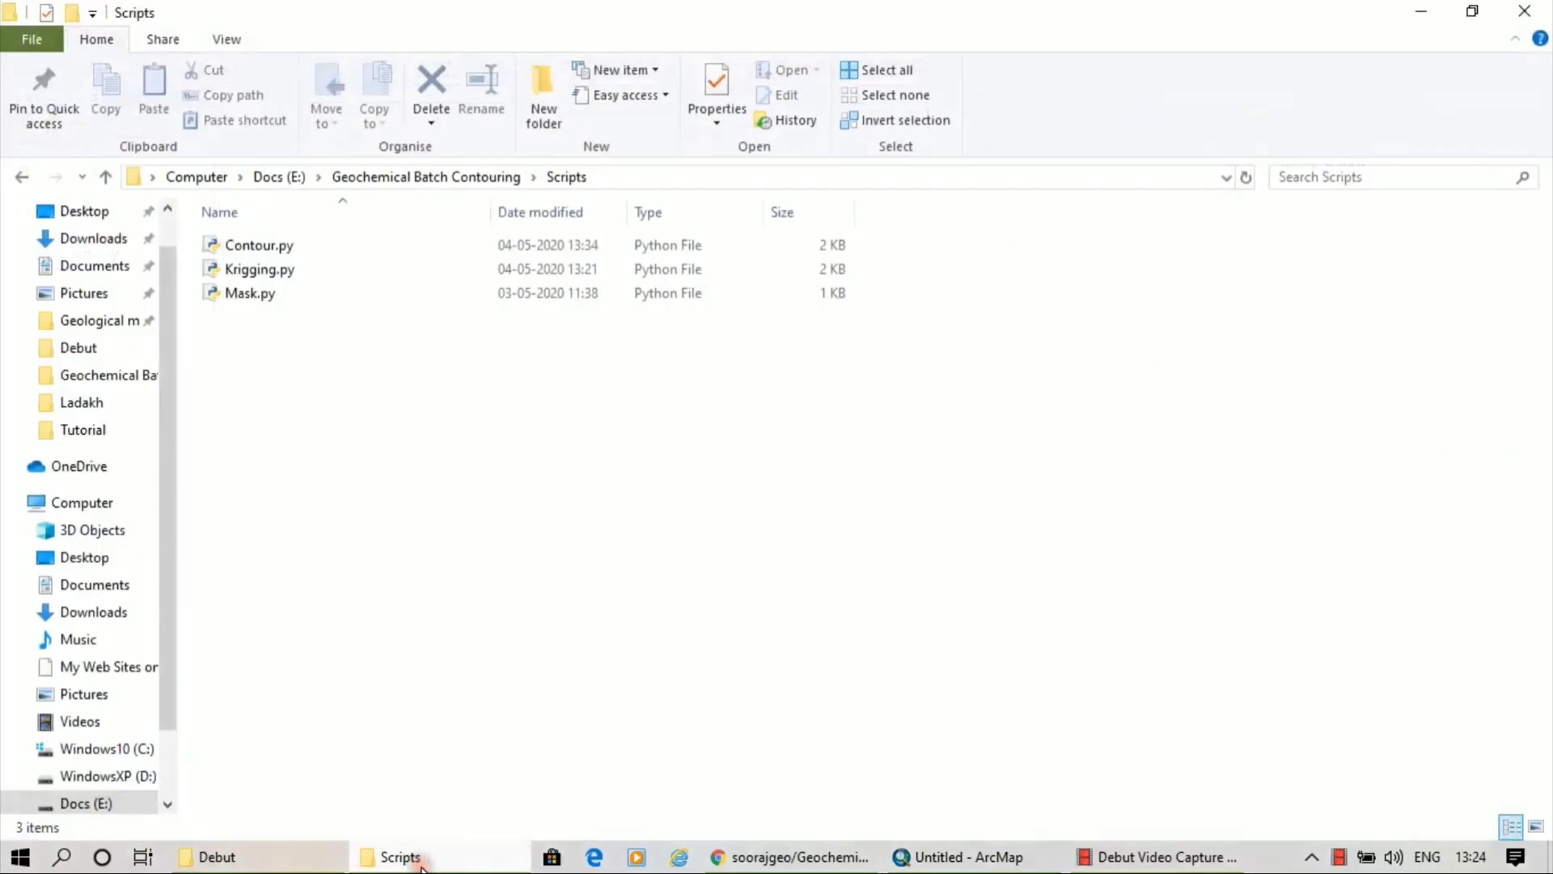
pyautogui.click(385, 178)
pyautogui.click(291, 176)
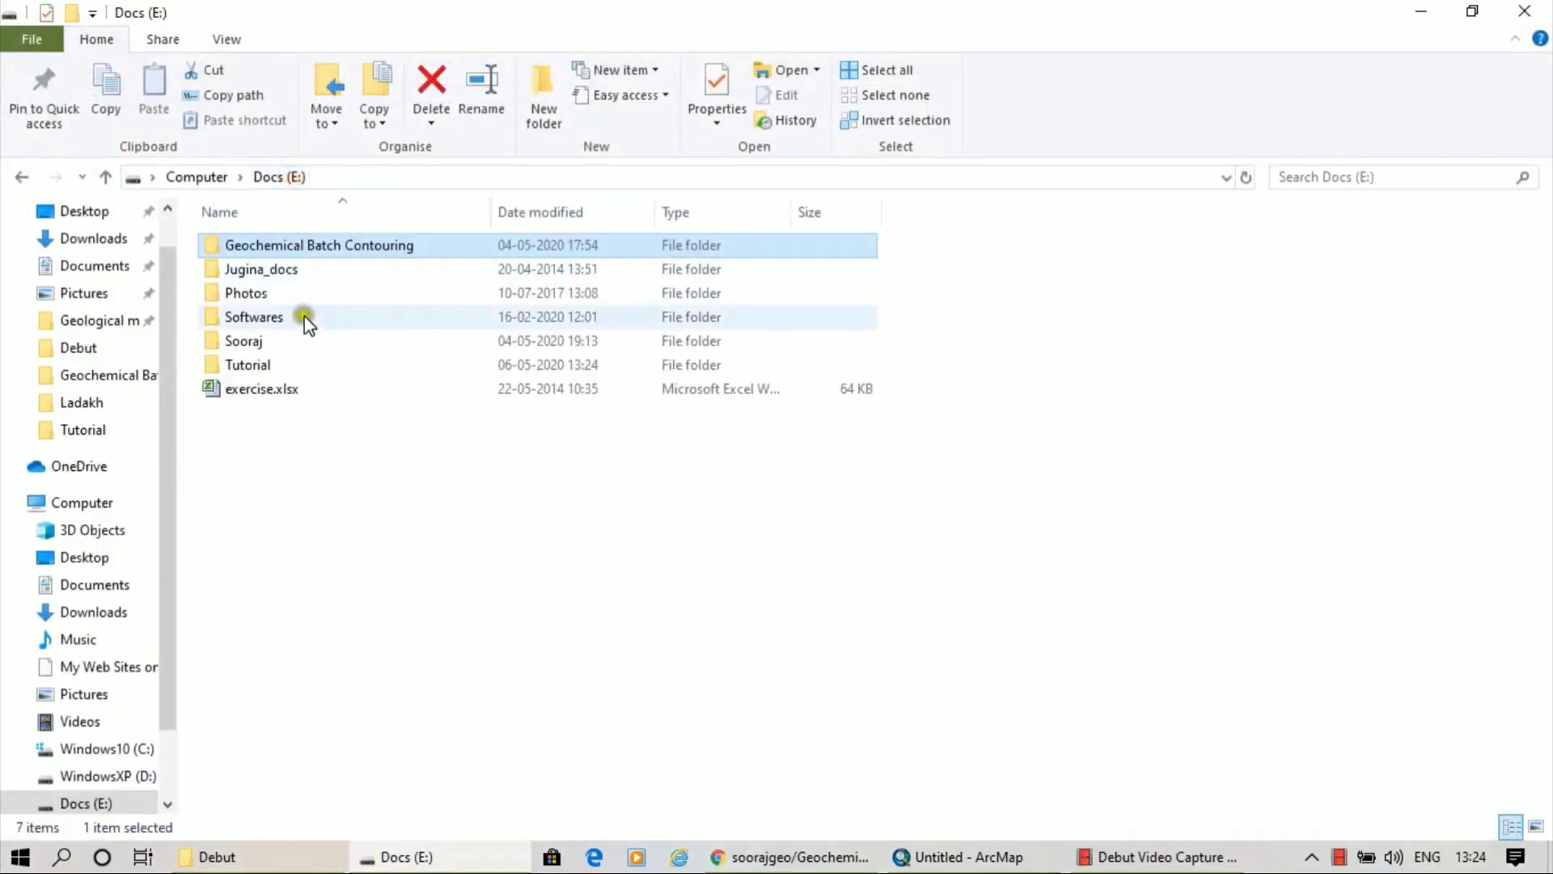
pyautogui.doubleClick(290, 366)
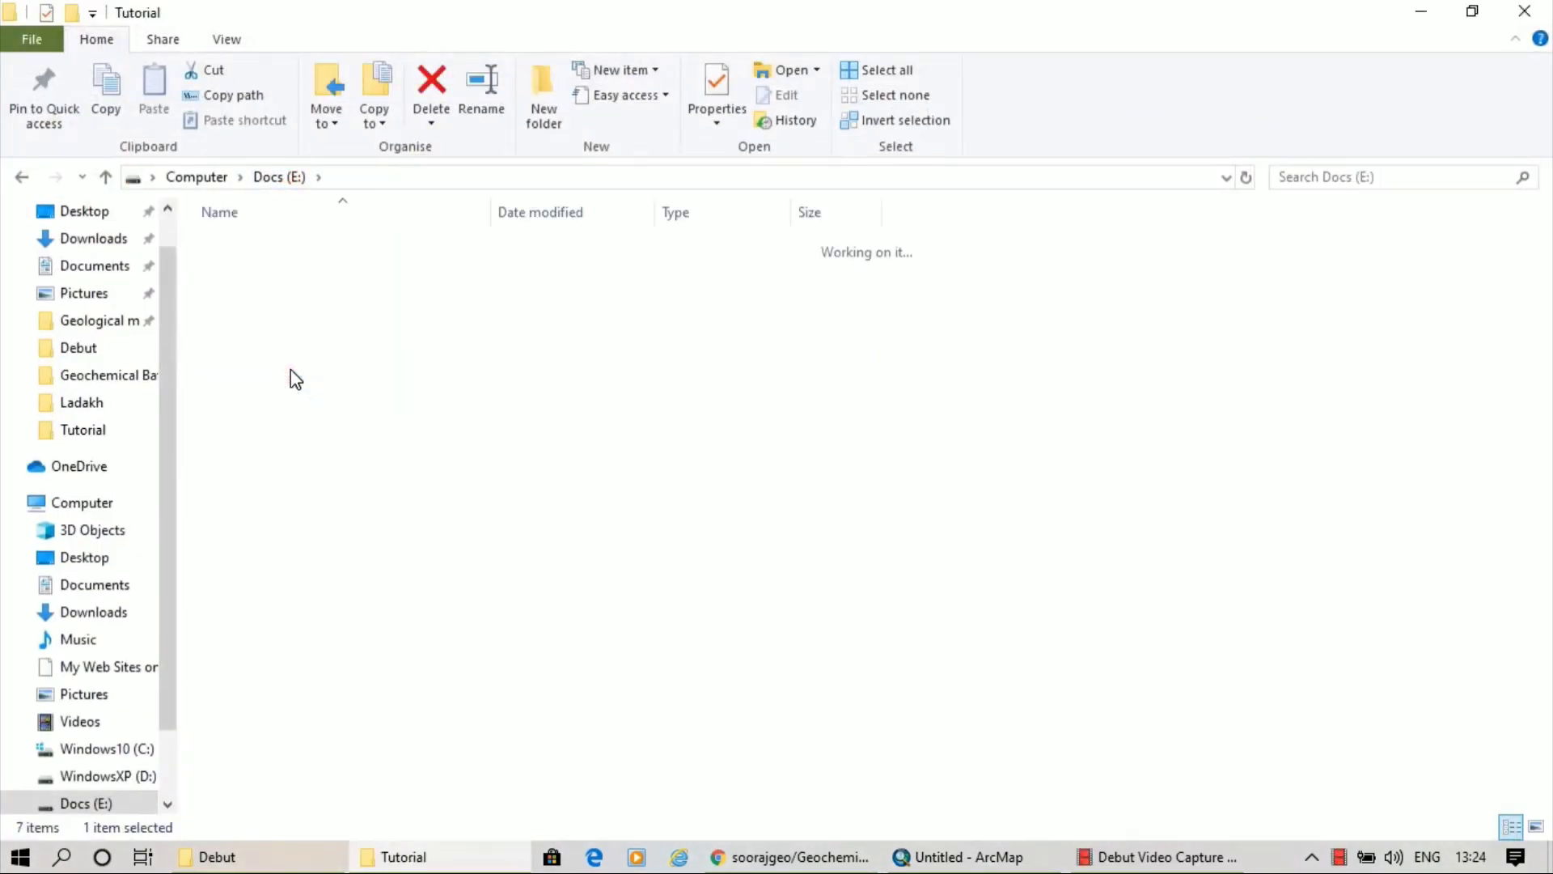
# Open test_data.xlsx from the Tutorial folder in a maximized window and dismiss the Office activation wizard
pyautogui.doubleClick(291, 365)
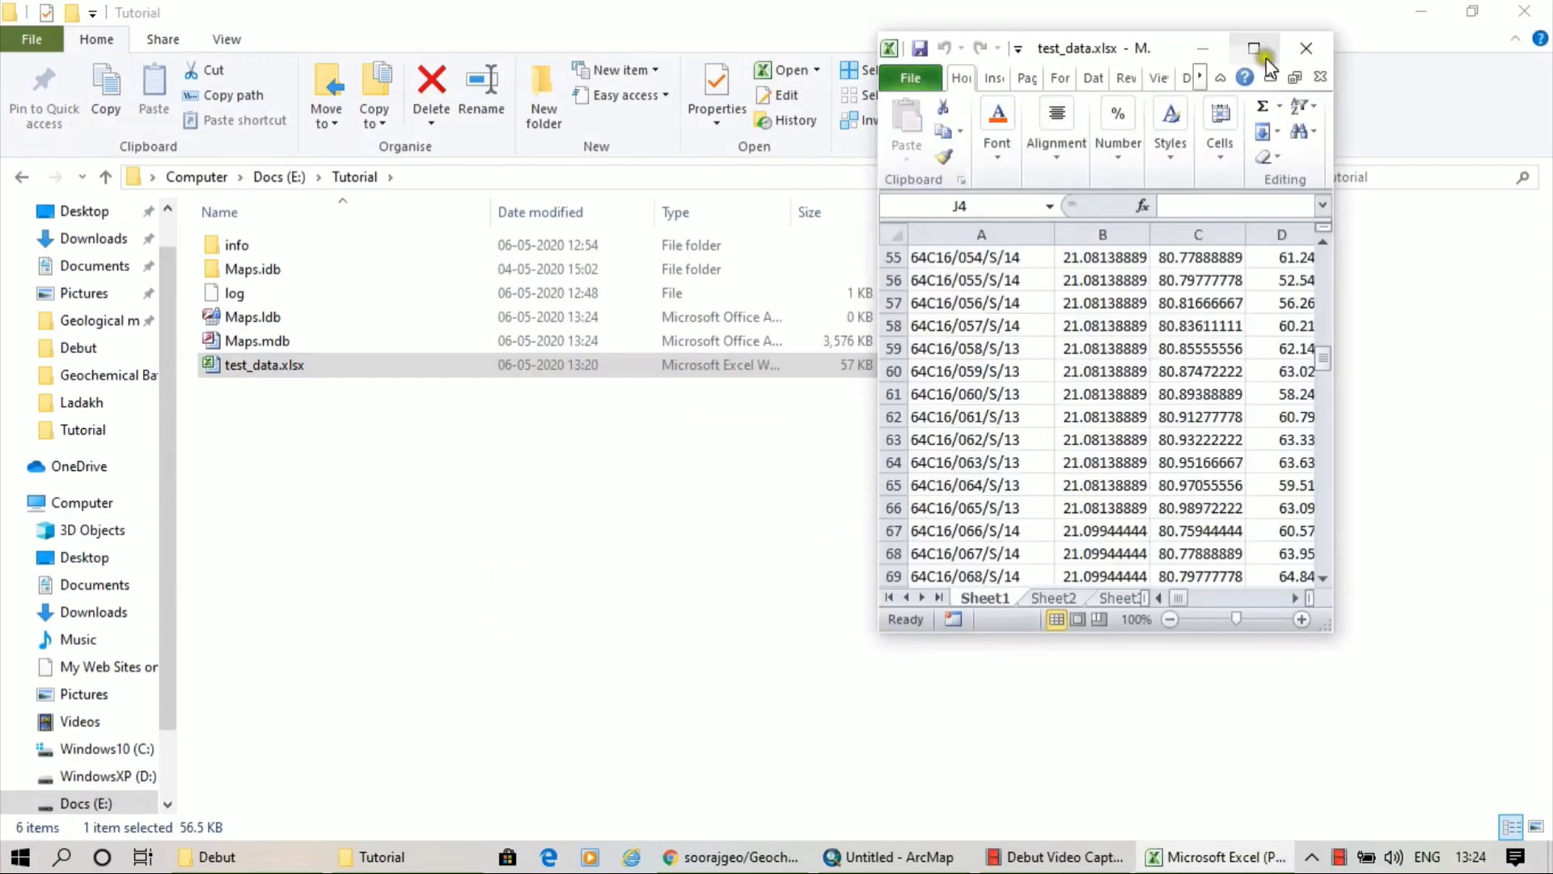
pyautogui.click(1255, 51)
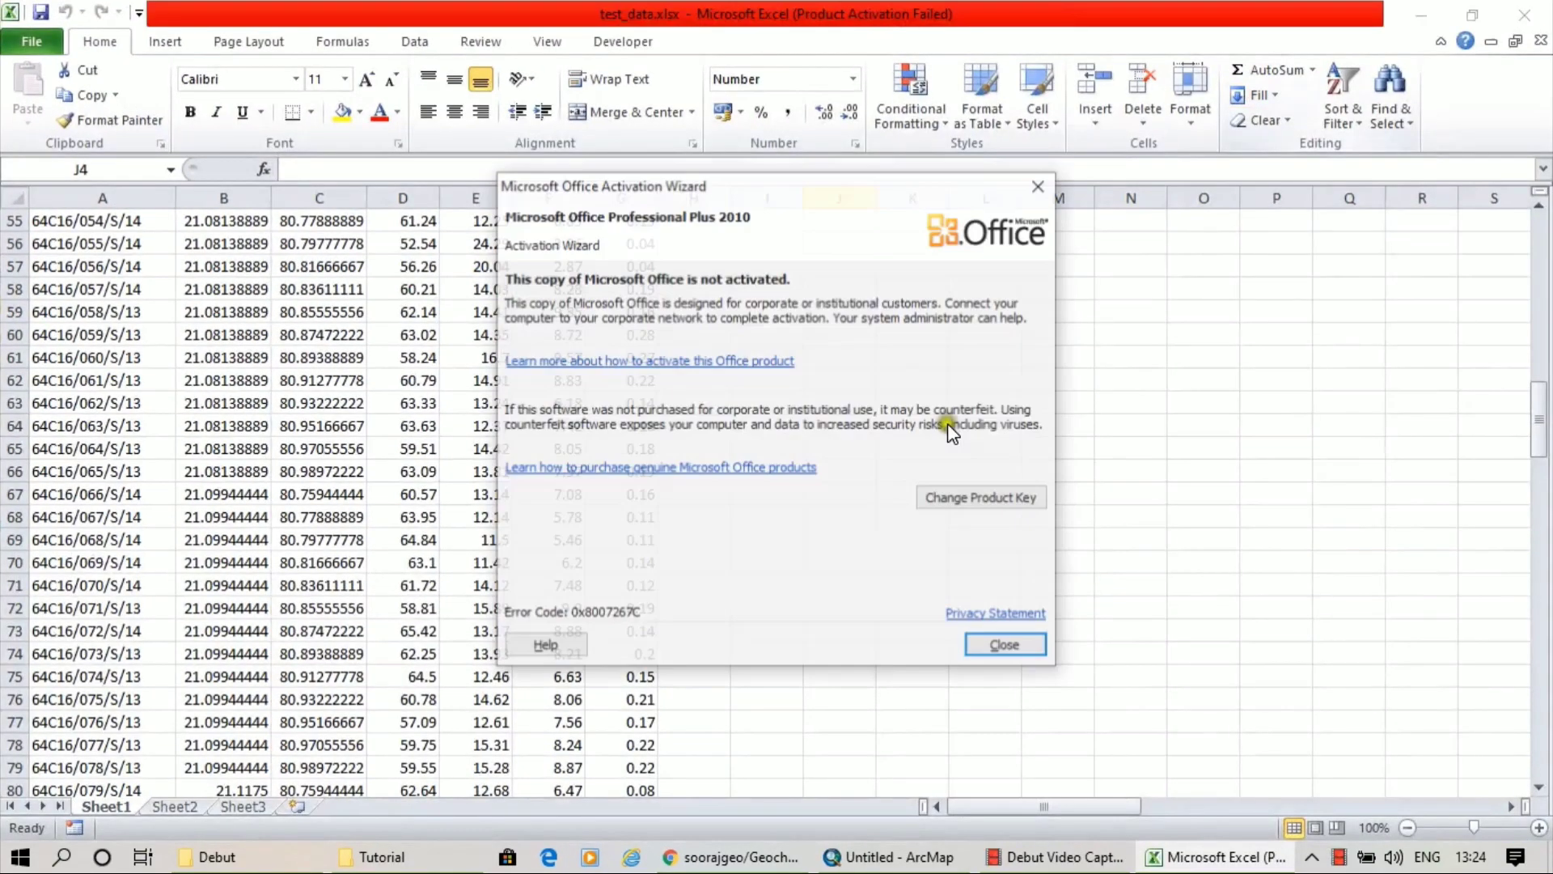
pyautogui.click(1008, 645)
pyautogui.scroll(18, 811, 496)
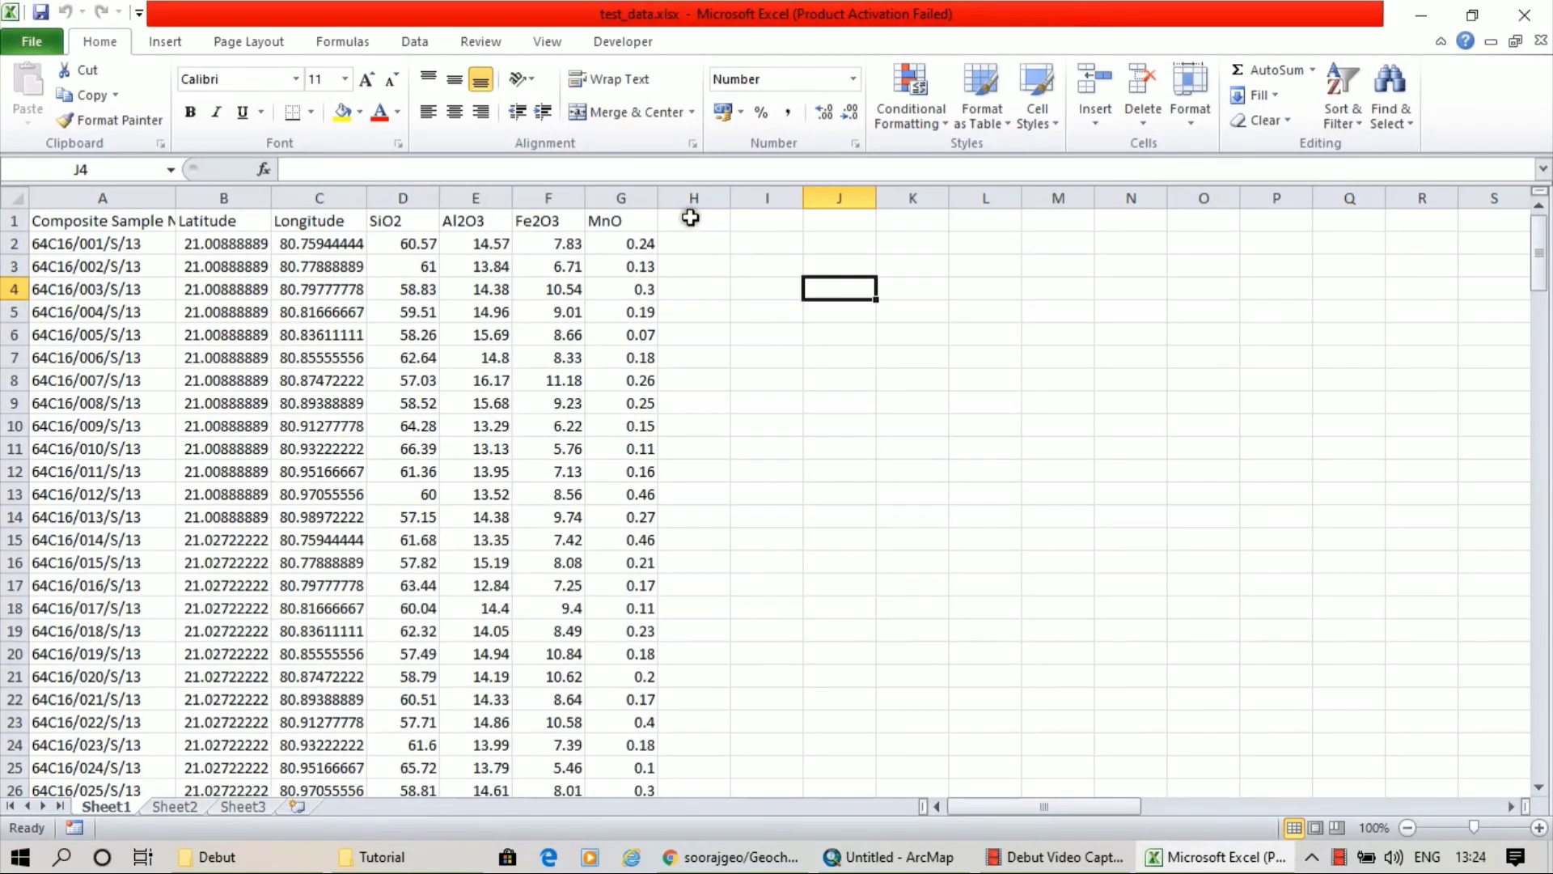
# Examine the header row of Sheet1 and the empty columns after MnO where further elements could be listed
pyautogui.moveTo(689, 220); pyautogui.dragTo(1527, 236)
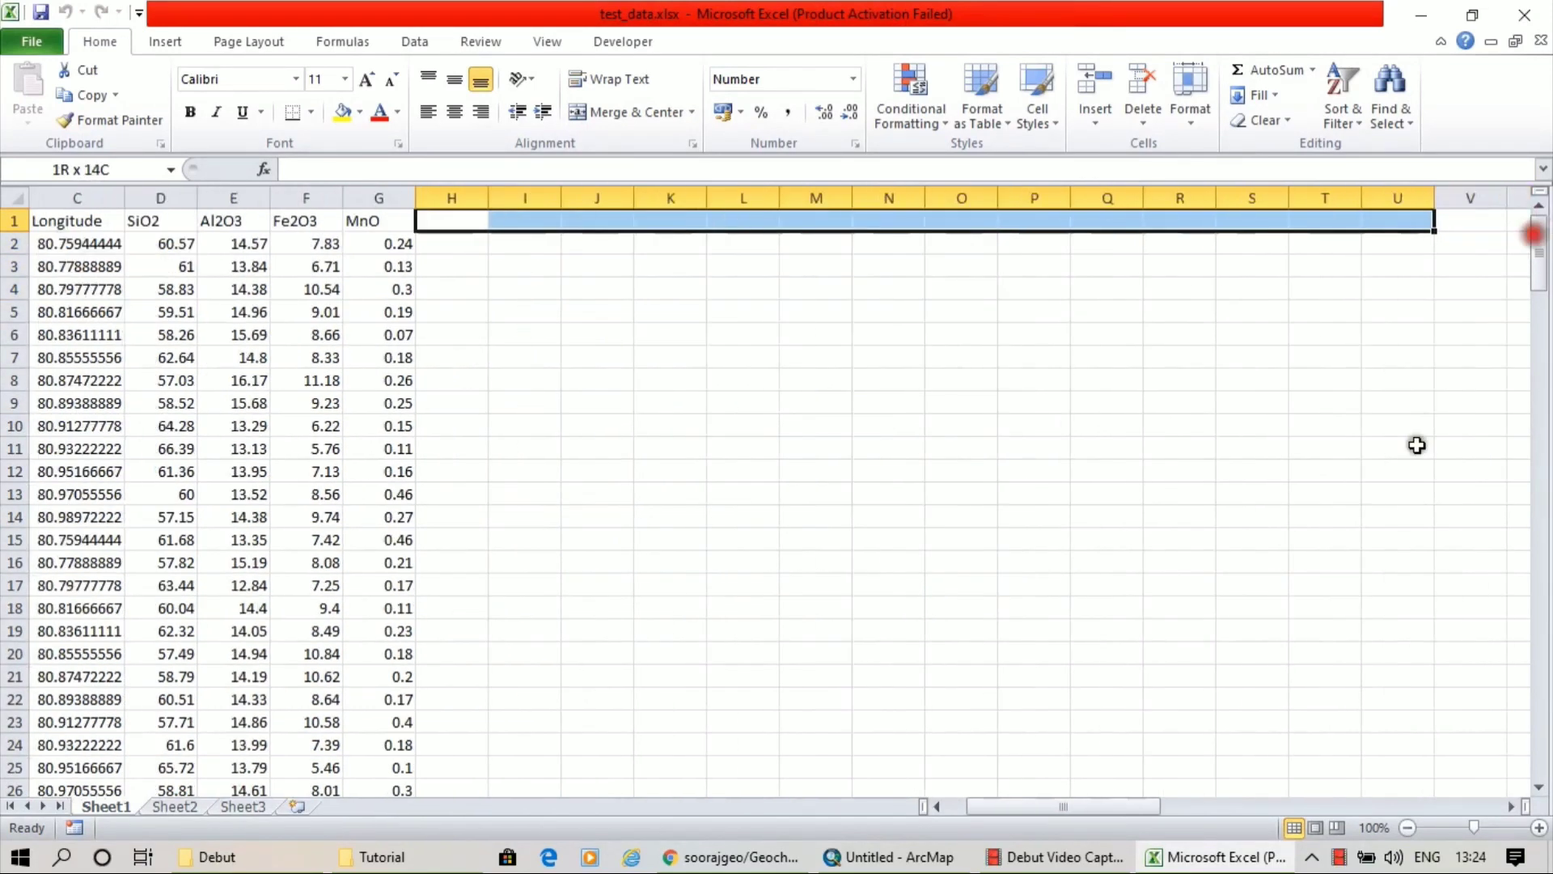
pyautogui.moveTo(1113, 805); pyautogui.dragTo(1028, 802)
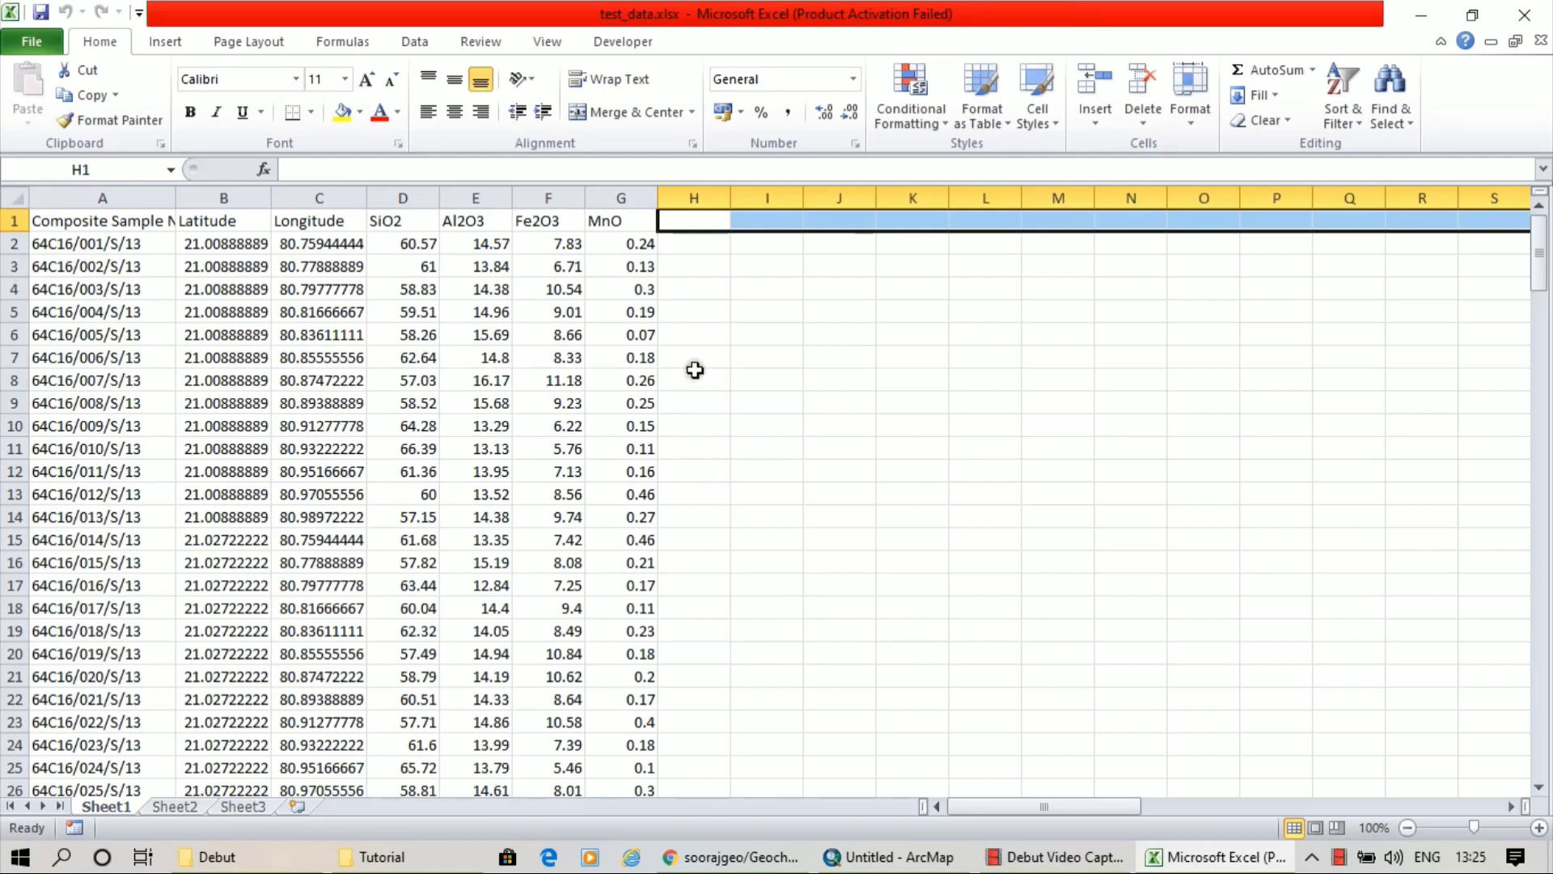
pyautogui.click(692, 289)
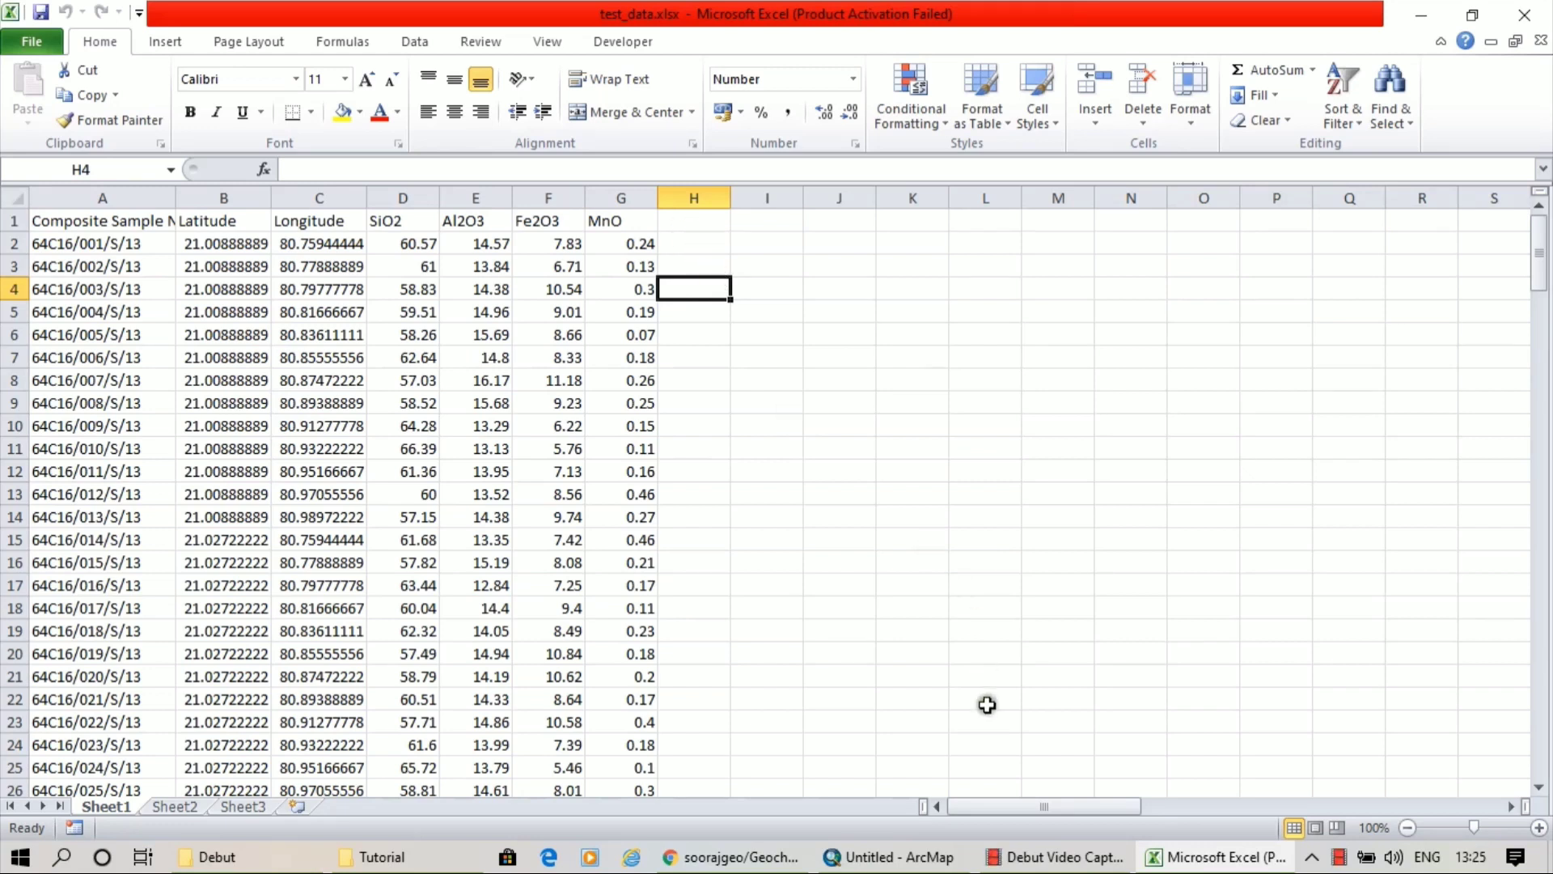
# Copy the sample table A1:G183 from Sheet1 into a new worksheet starting at A1 and save the workbook
pyautogui.moveTo(917, 860)
pyautogui.moveTo(131, 225); pyautogui.dragTo(623, 751)
pyautogui.hotkey('ctrl', 'c')
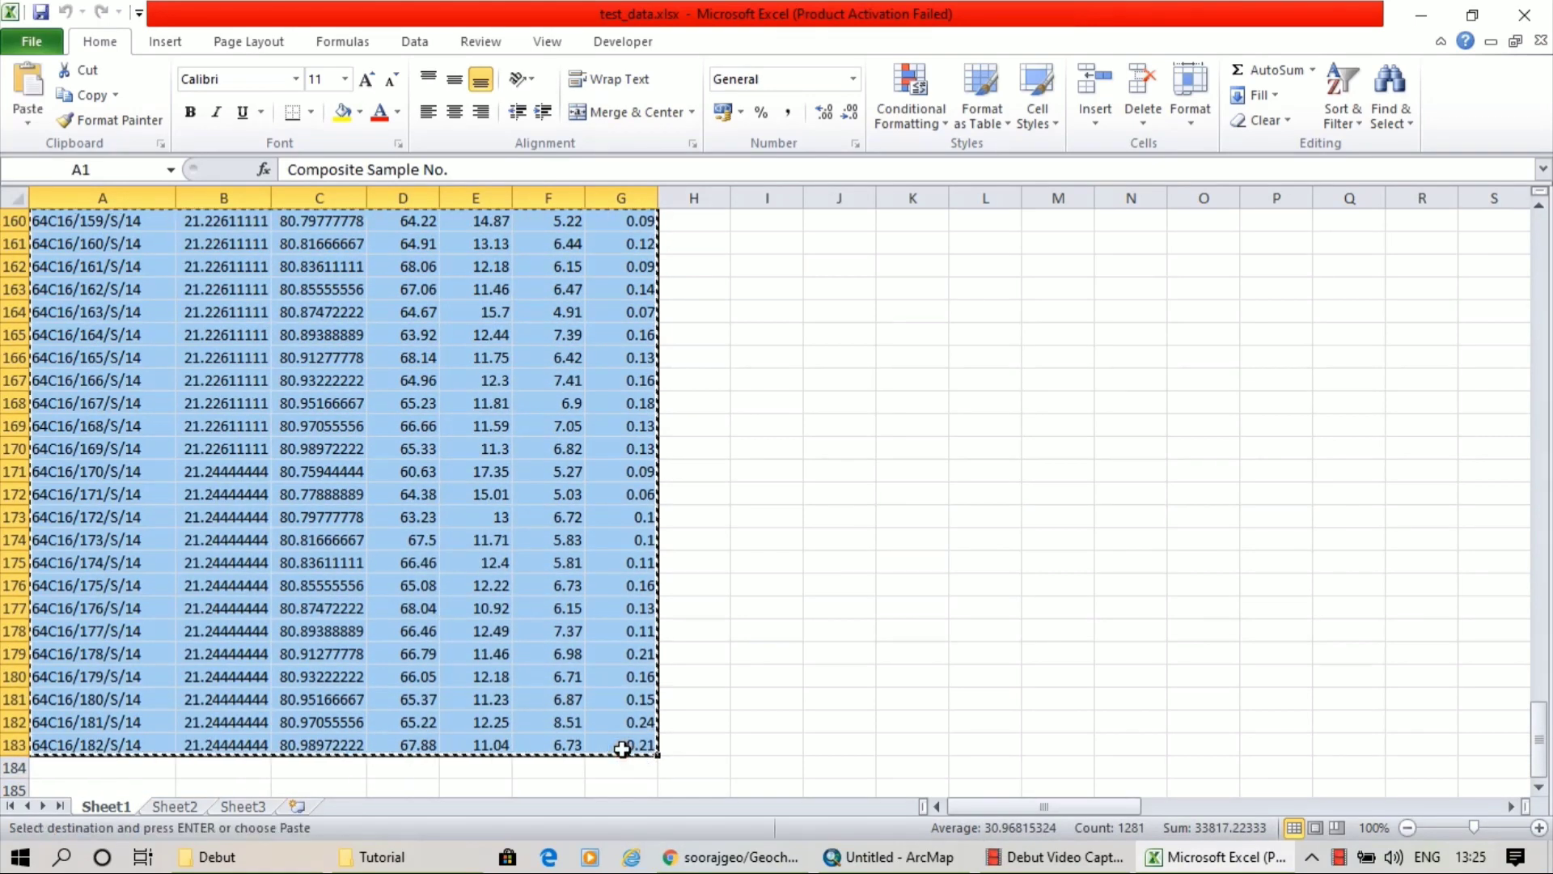
pyautogui.click(293, 809)
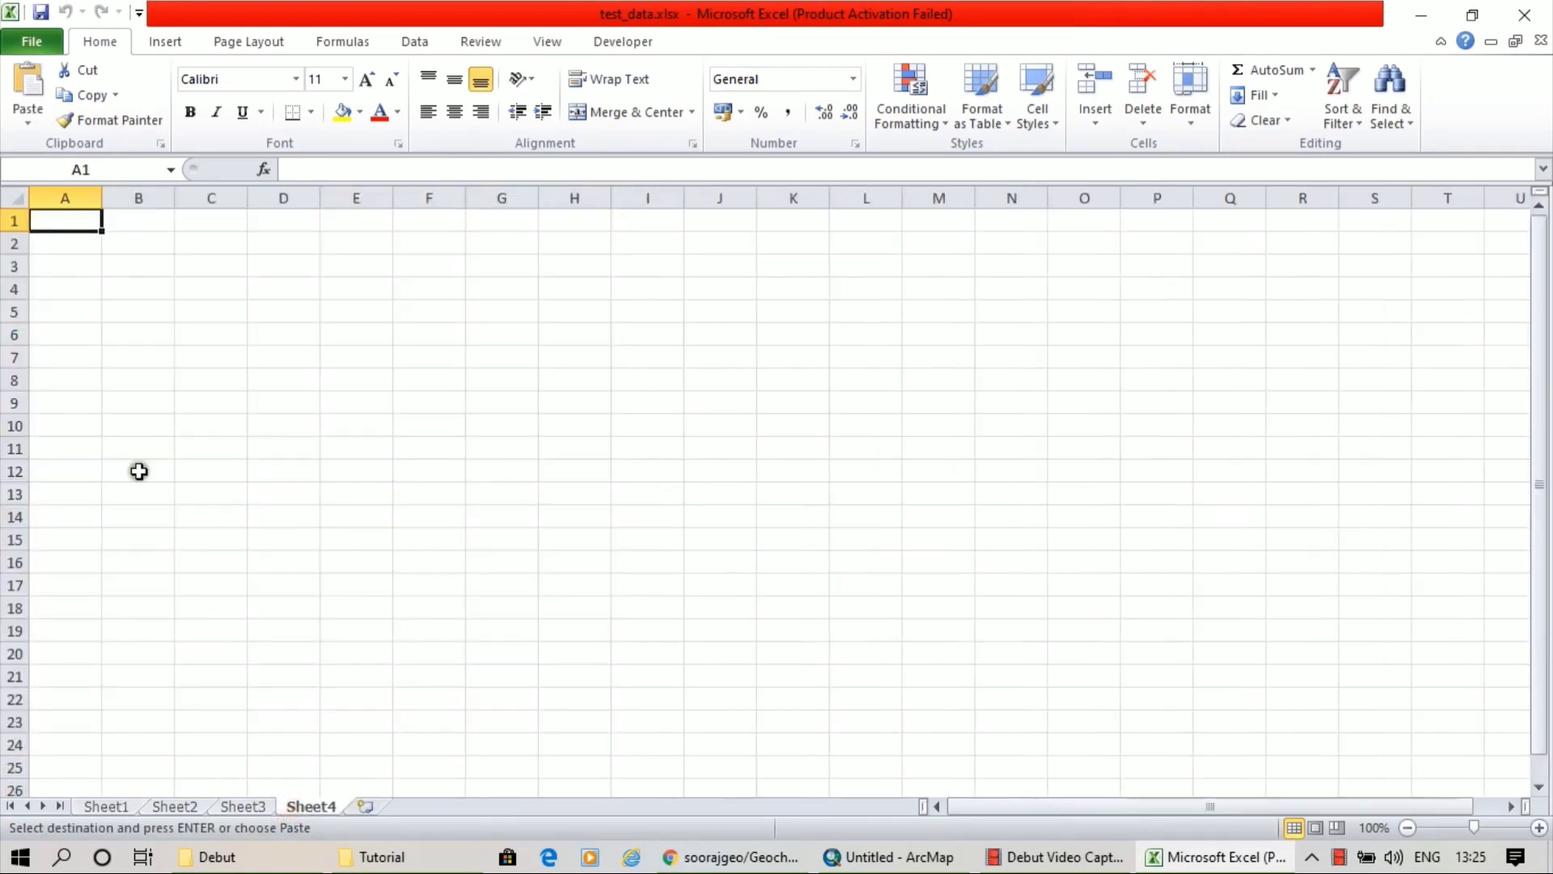
pyautogui.hotkey('ctrl', 'v')
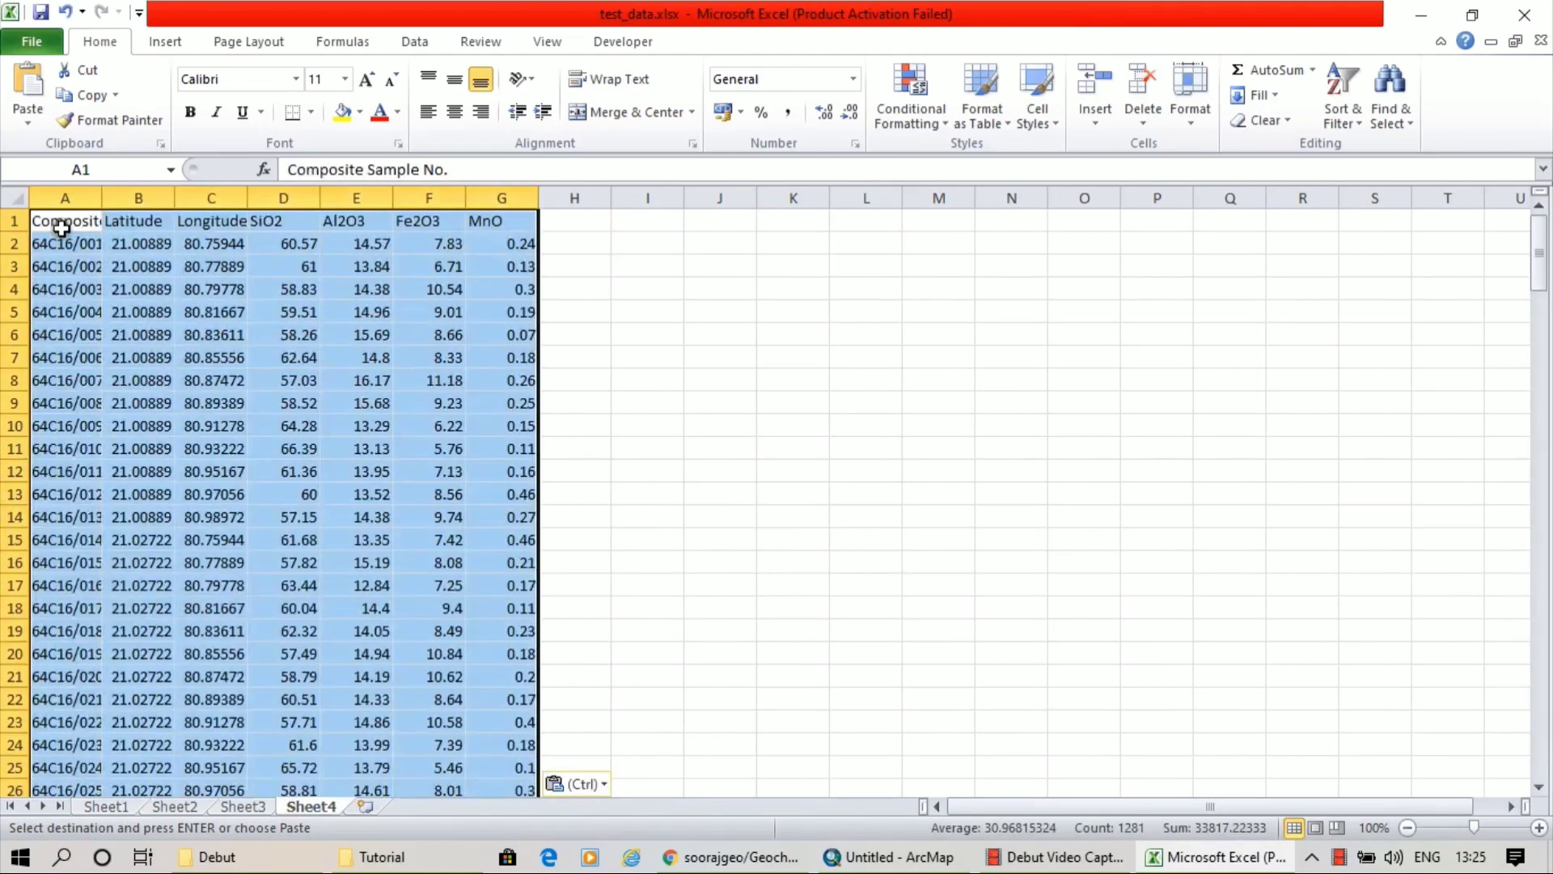
pyautogui.click(658, 312)
pyautogui.moveTo(1012, 807)
pyautogui.mouseDown()
pyautogui.moveTo(1085, 806)
pyautogui.moveTo(997, 807)
pyautogui.mouseUp()
pyautogui.click(661, 462)
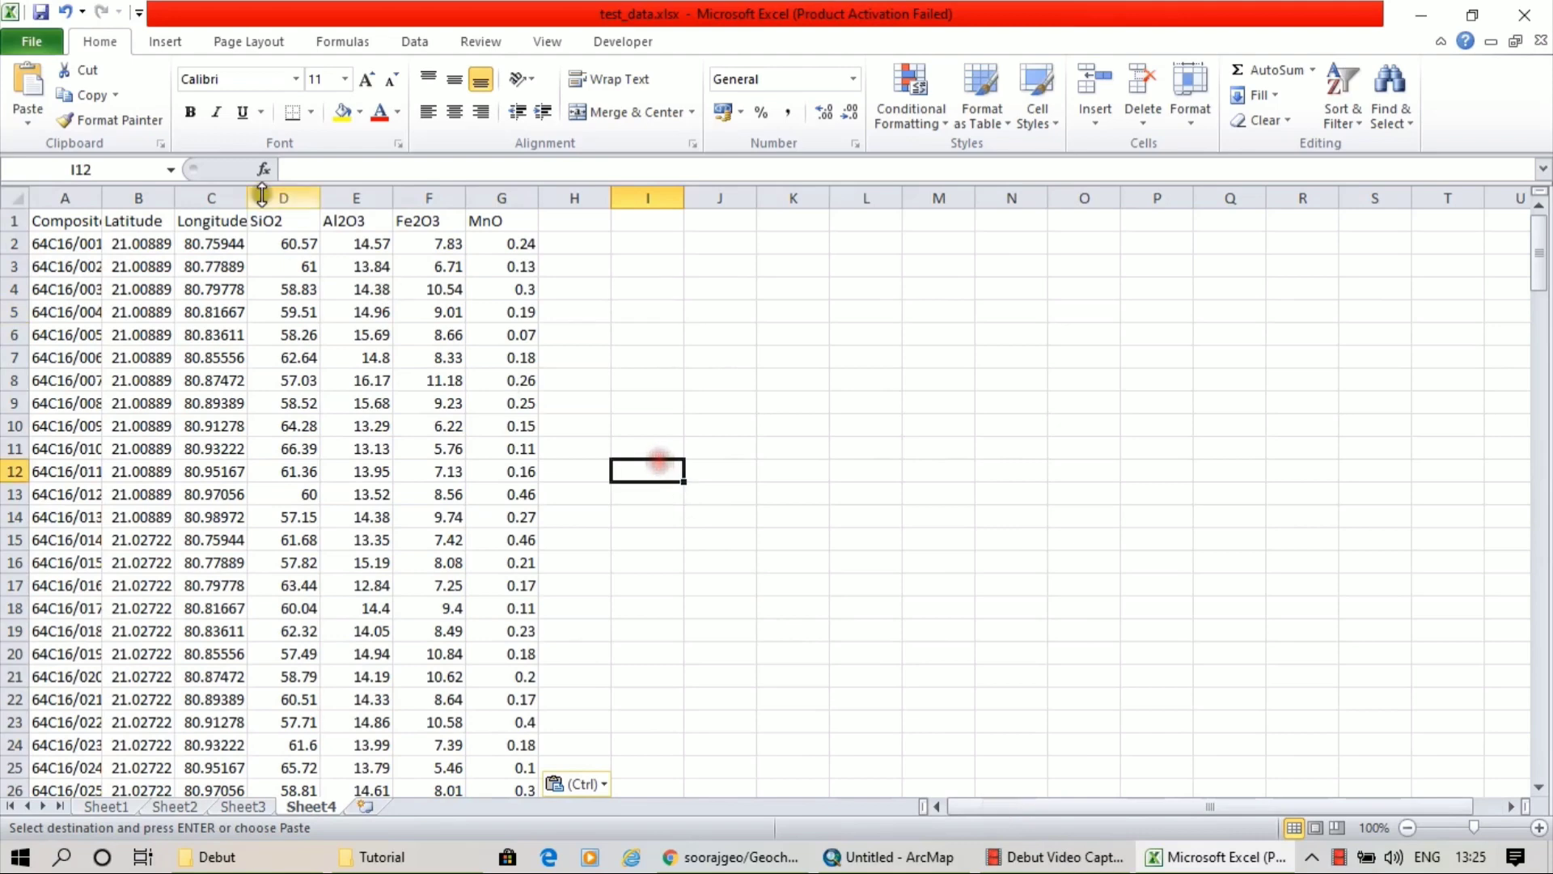
pyautogui.click(39, 13)
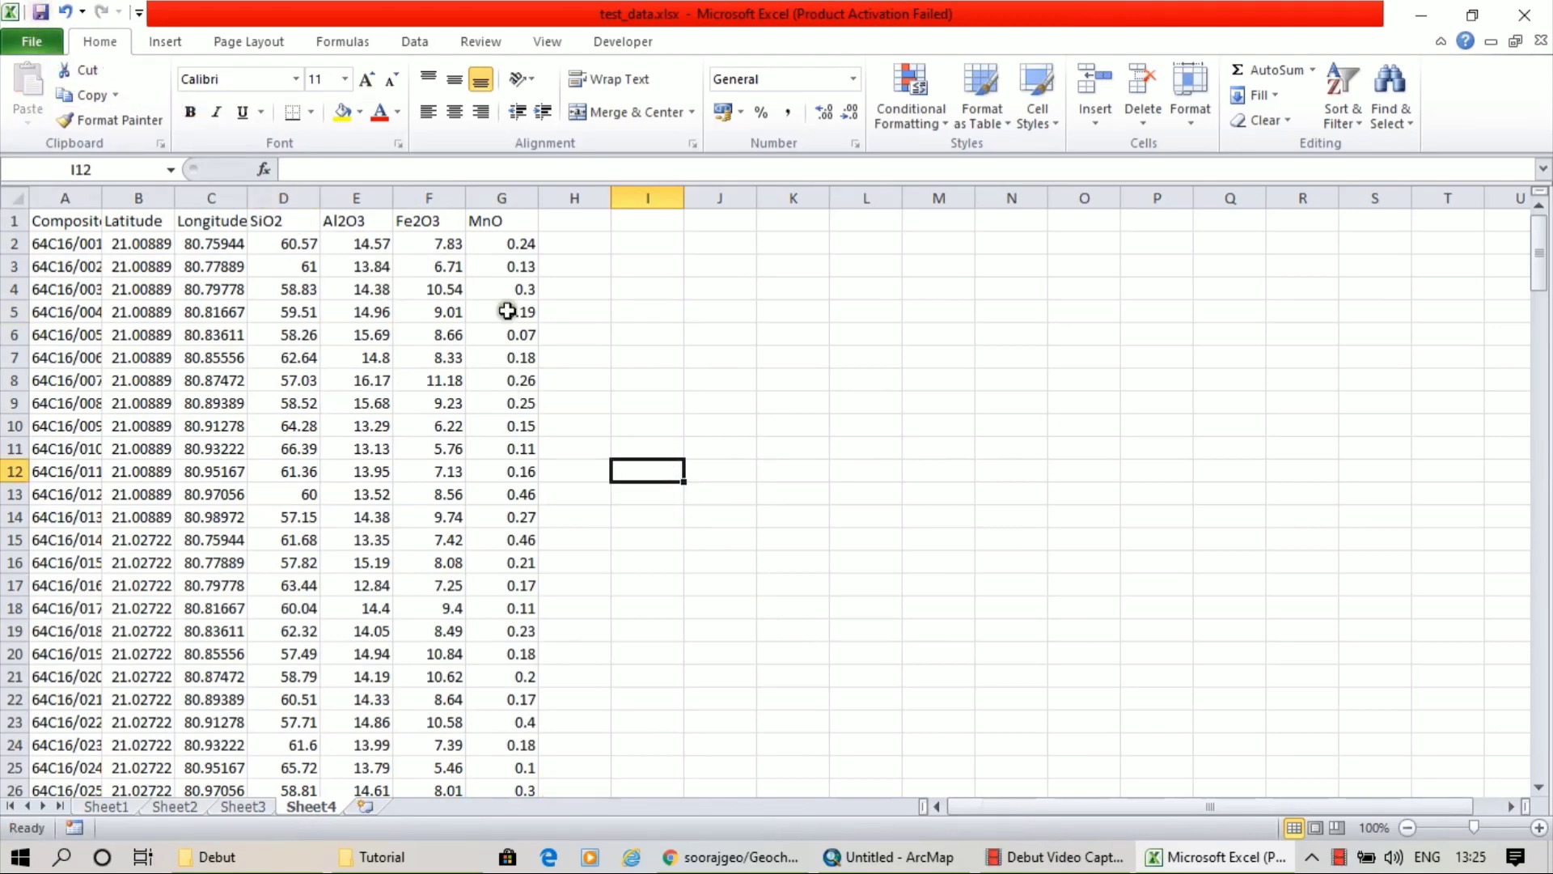
# Switch to ArcMap to list the sheets of test_data.xlsx, and check Sheet1's contents back in Excel
pyautogui.click(917, 864)
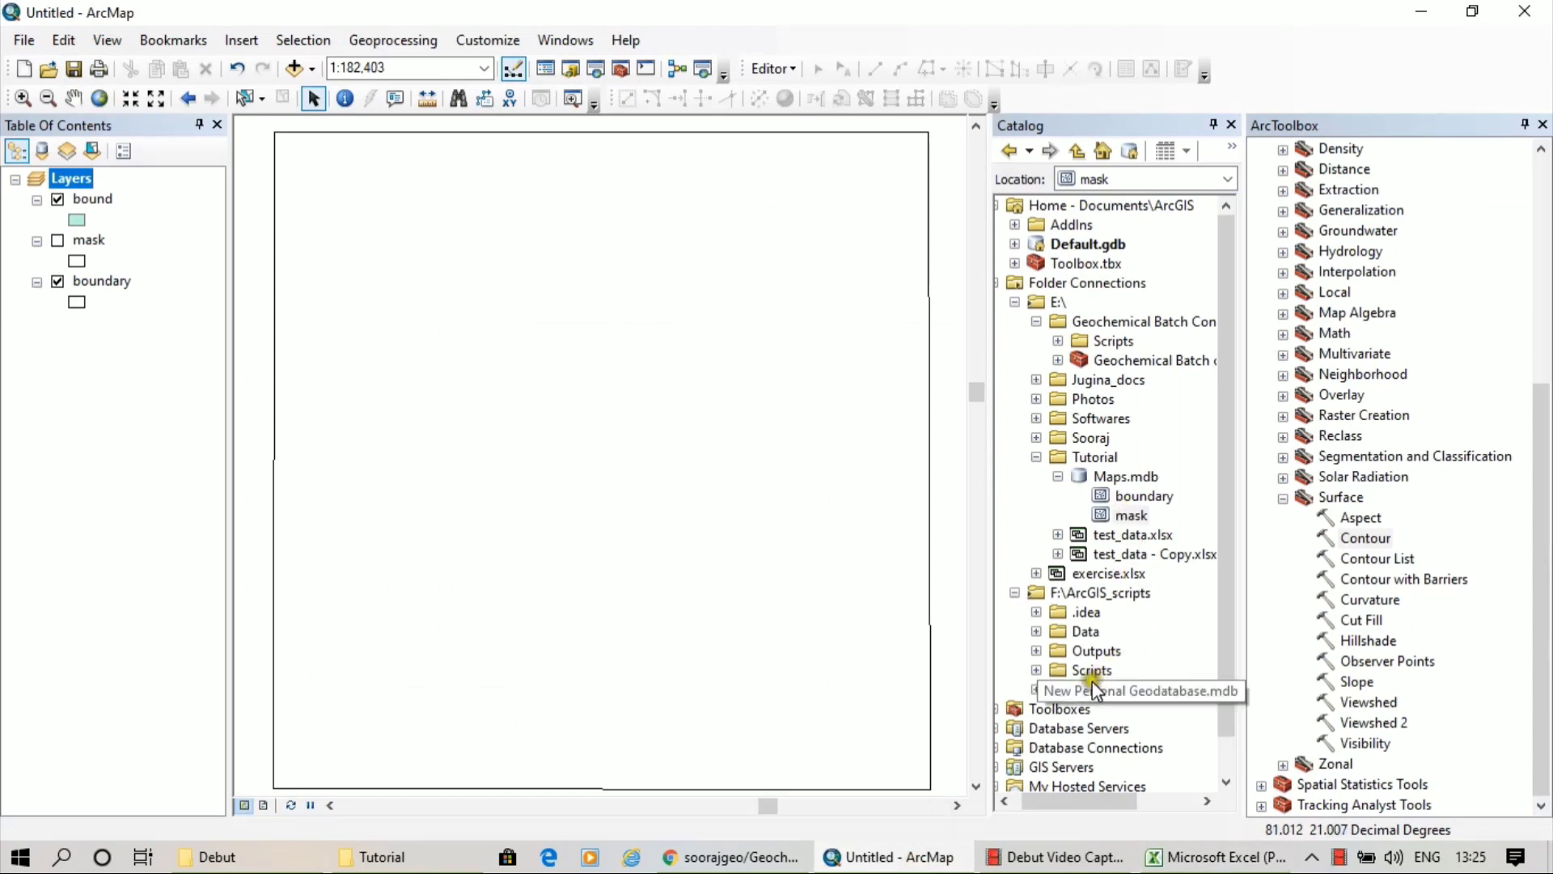
pyautogui.click(1058, 536)
pyautogui.click(1135, 555)
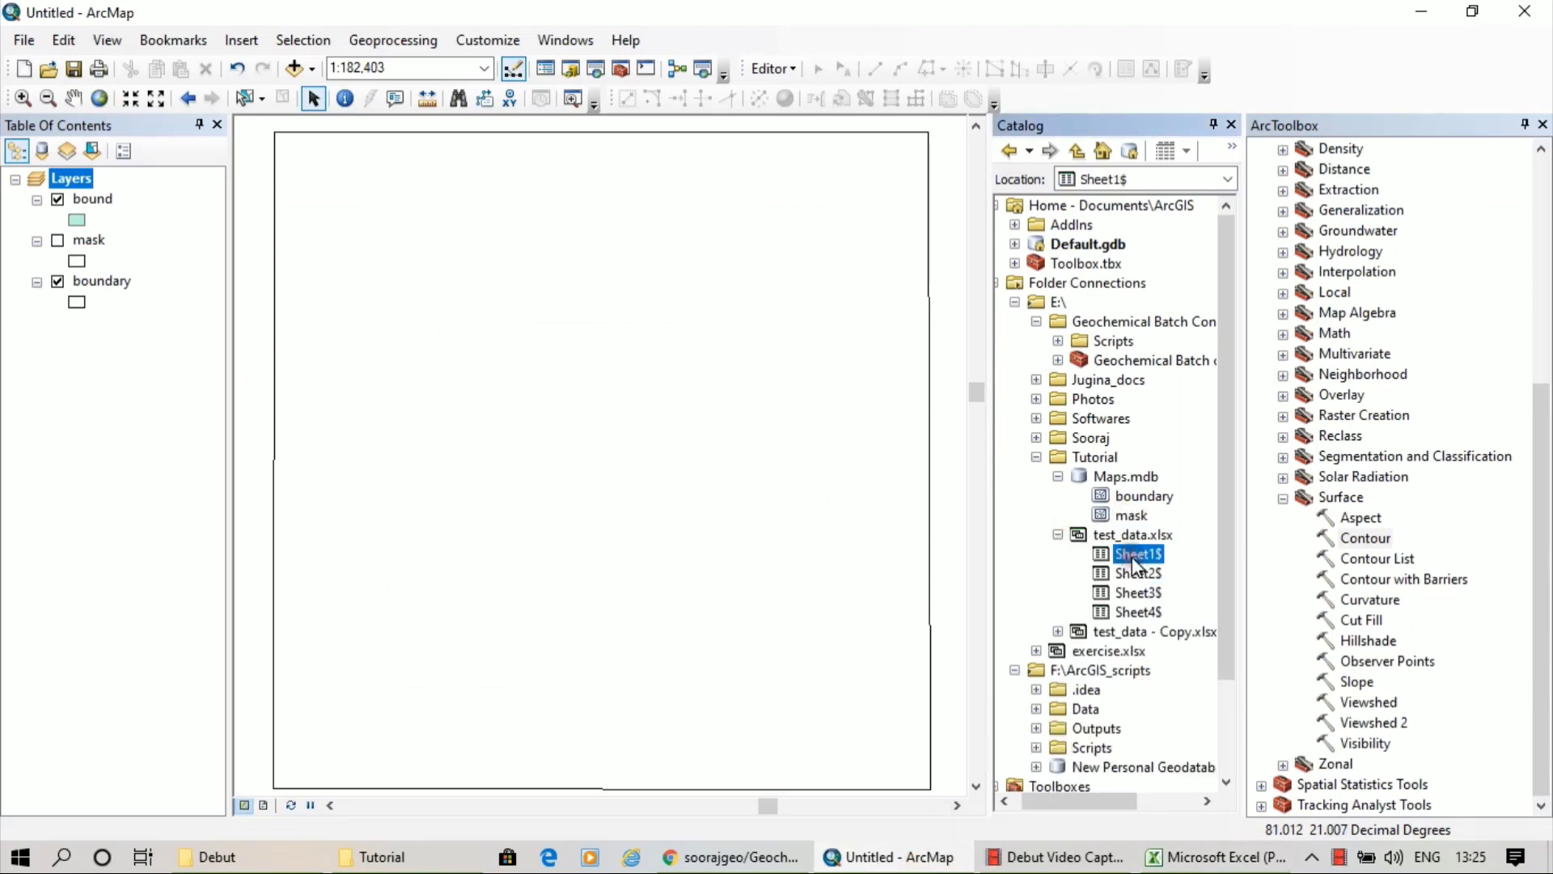
pyautogui.click(1214, 856)
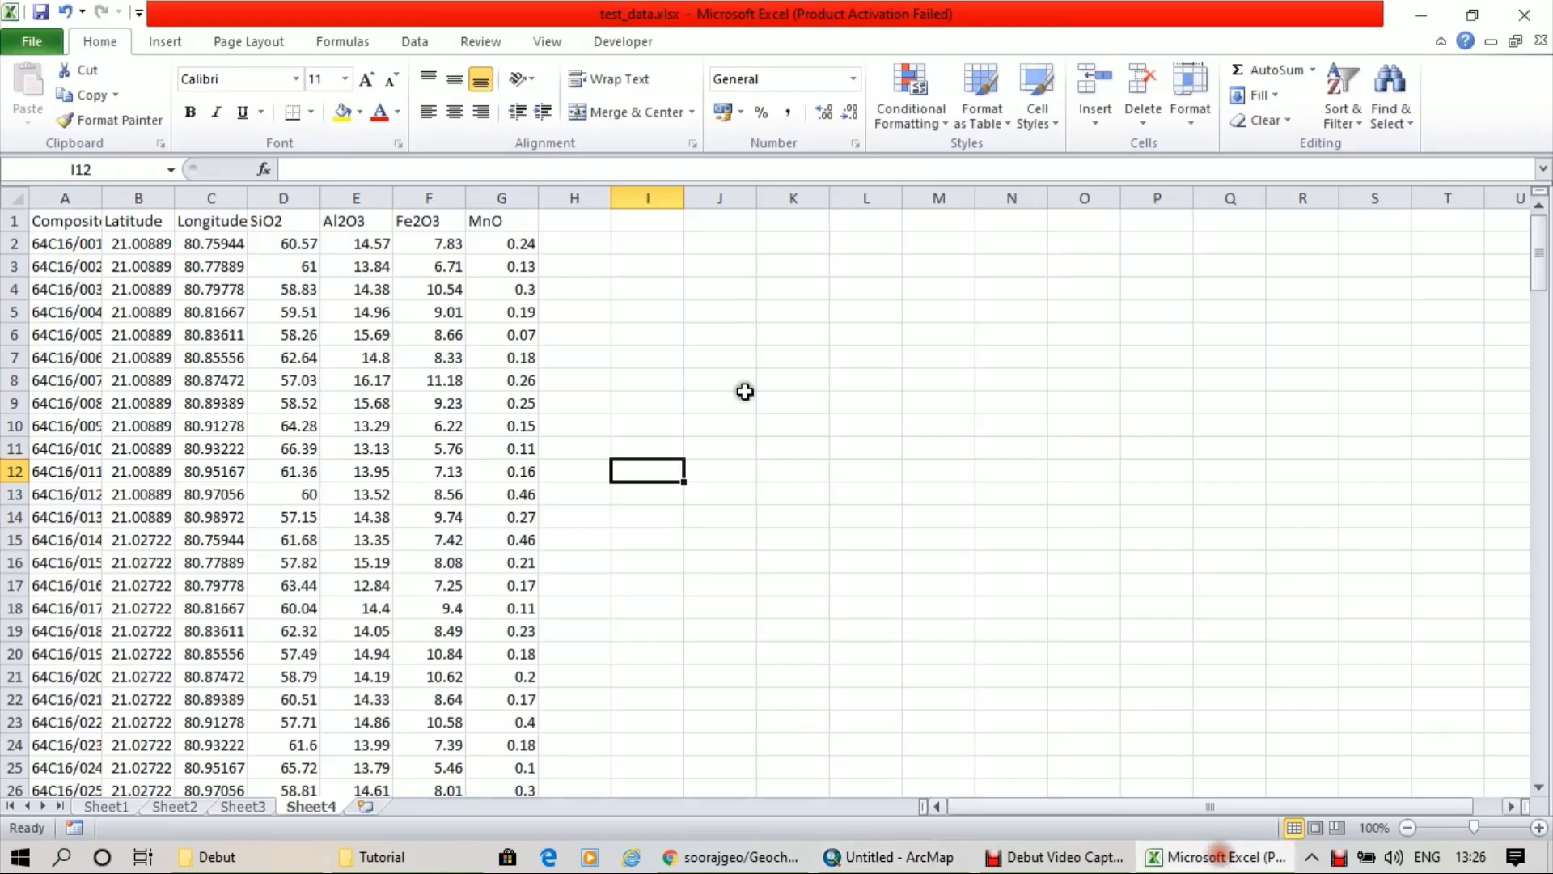
pyautogui.click(106, 808)
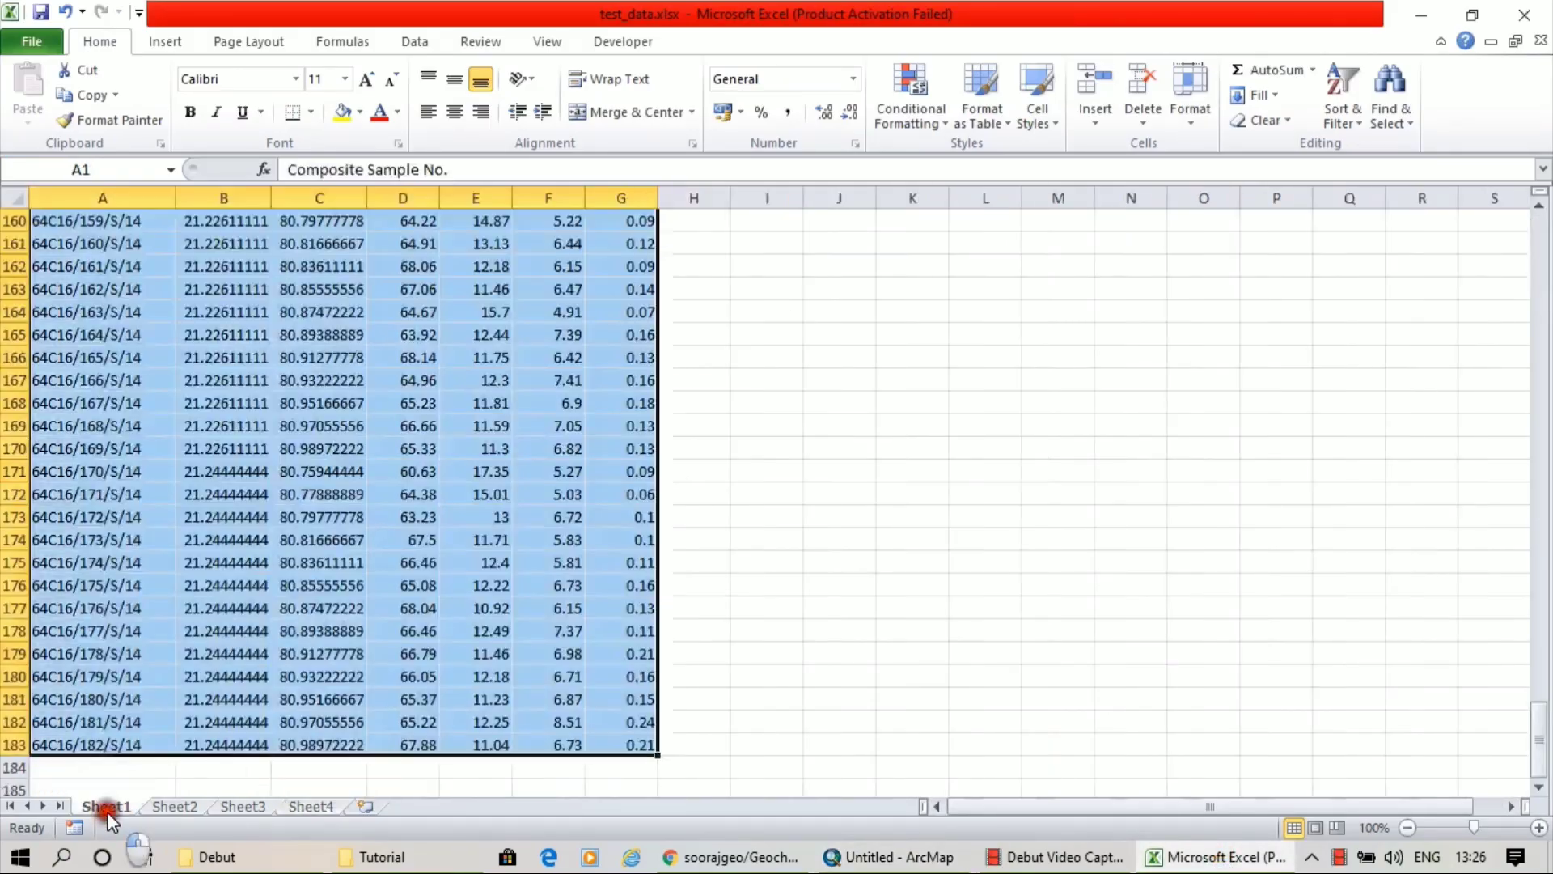
pyautogui.moveTo(1099, 806); pyautogui.dragTo(1066, 806)
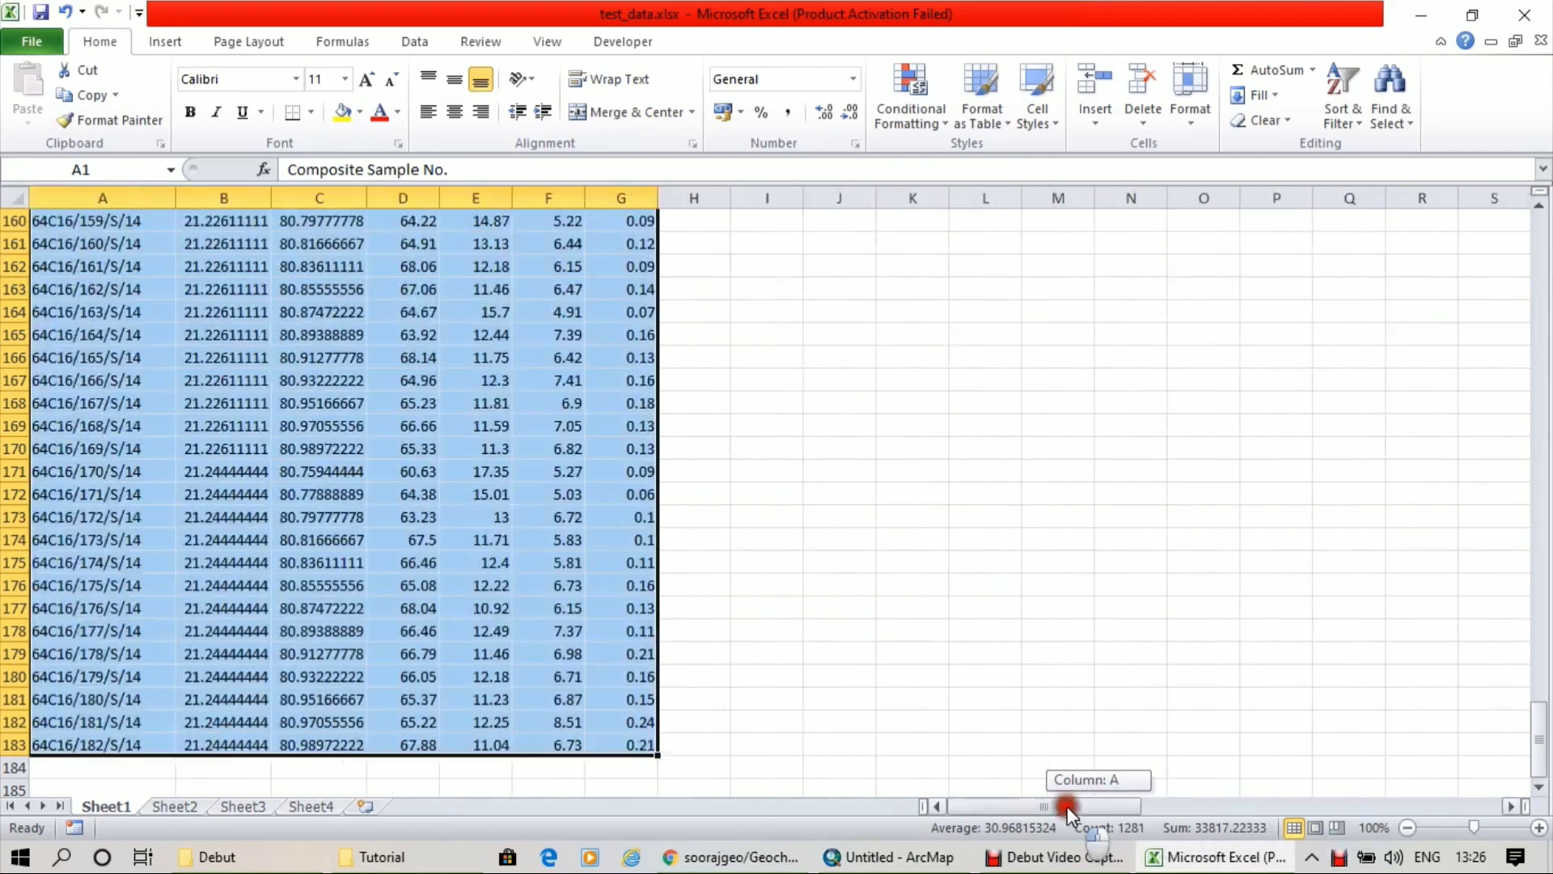
# Switch to ArcMap and set up a feature class from the XY table Sheet1$ with WGS 1984 as the input coordinate system
pyautogui.click(917, 859)
pyautogui.click(1130, 556)
pyautogui.rightClick(1133, 555)
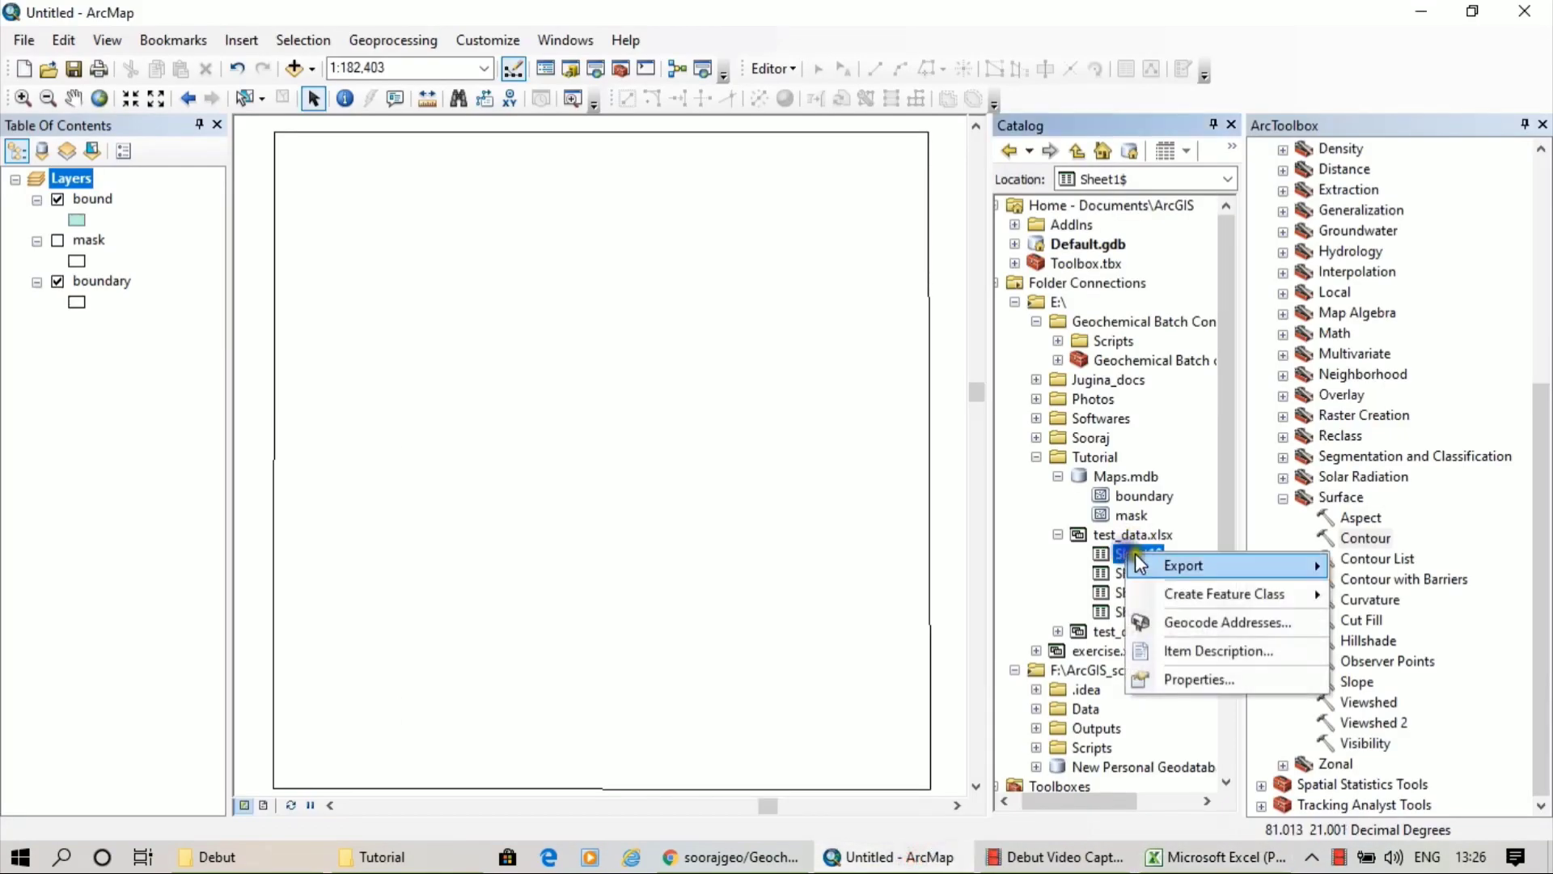
pyautogui.click(1202, 596)
pyautogui.click(1359, 597)
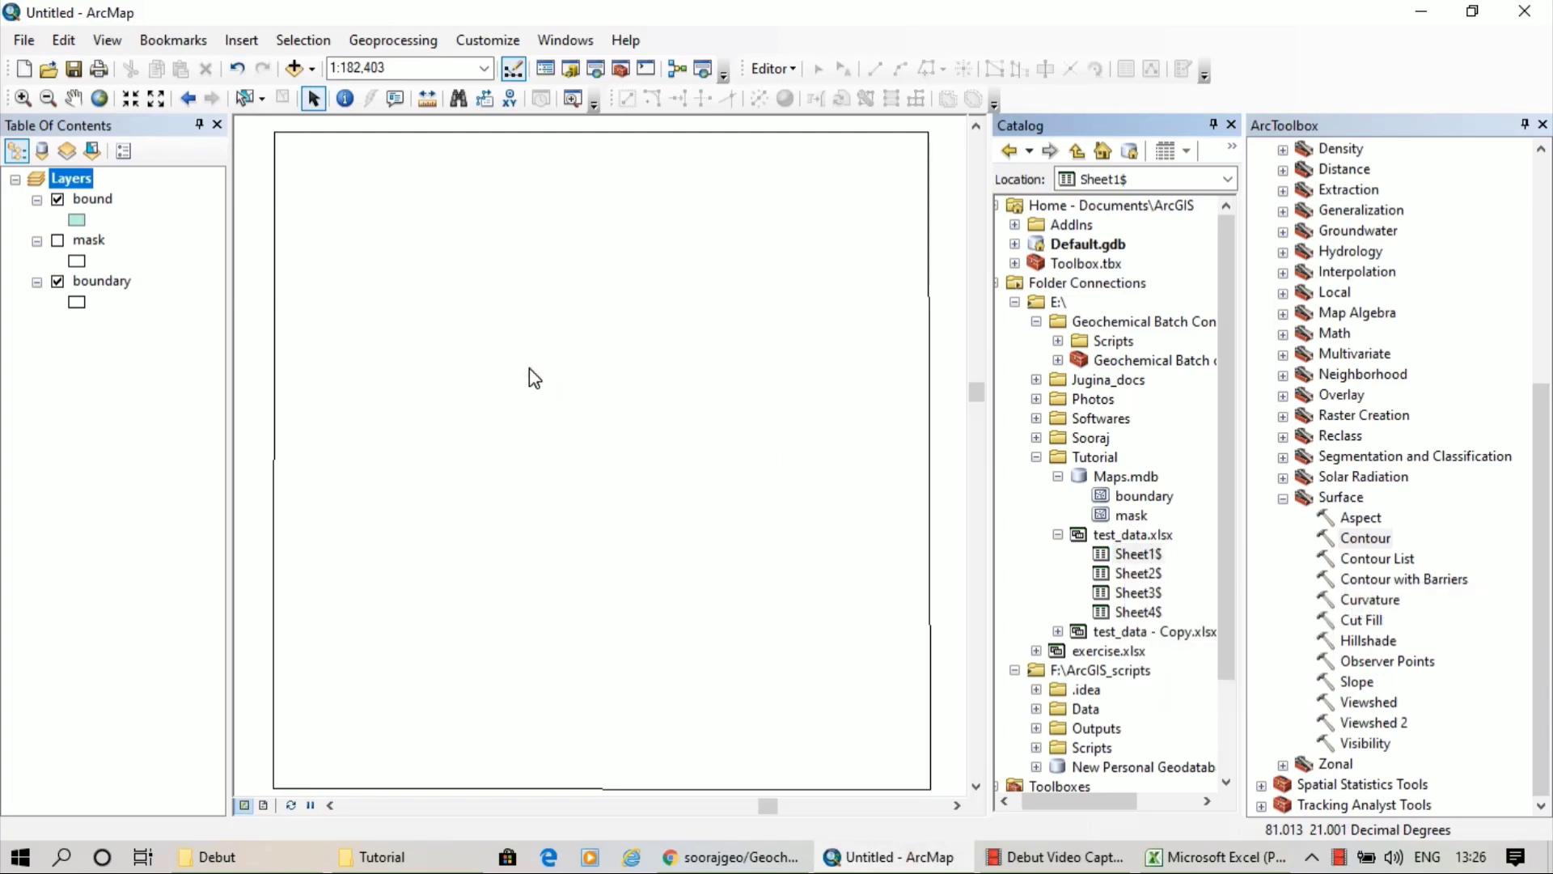
pyautogui.click(827, 391)
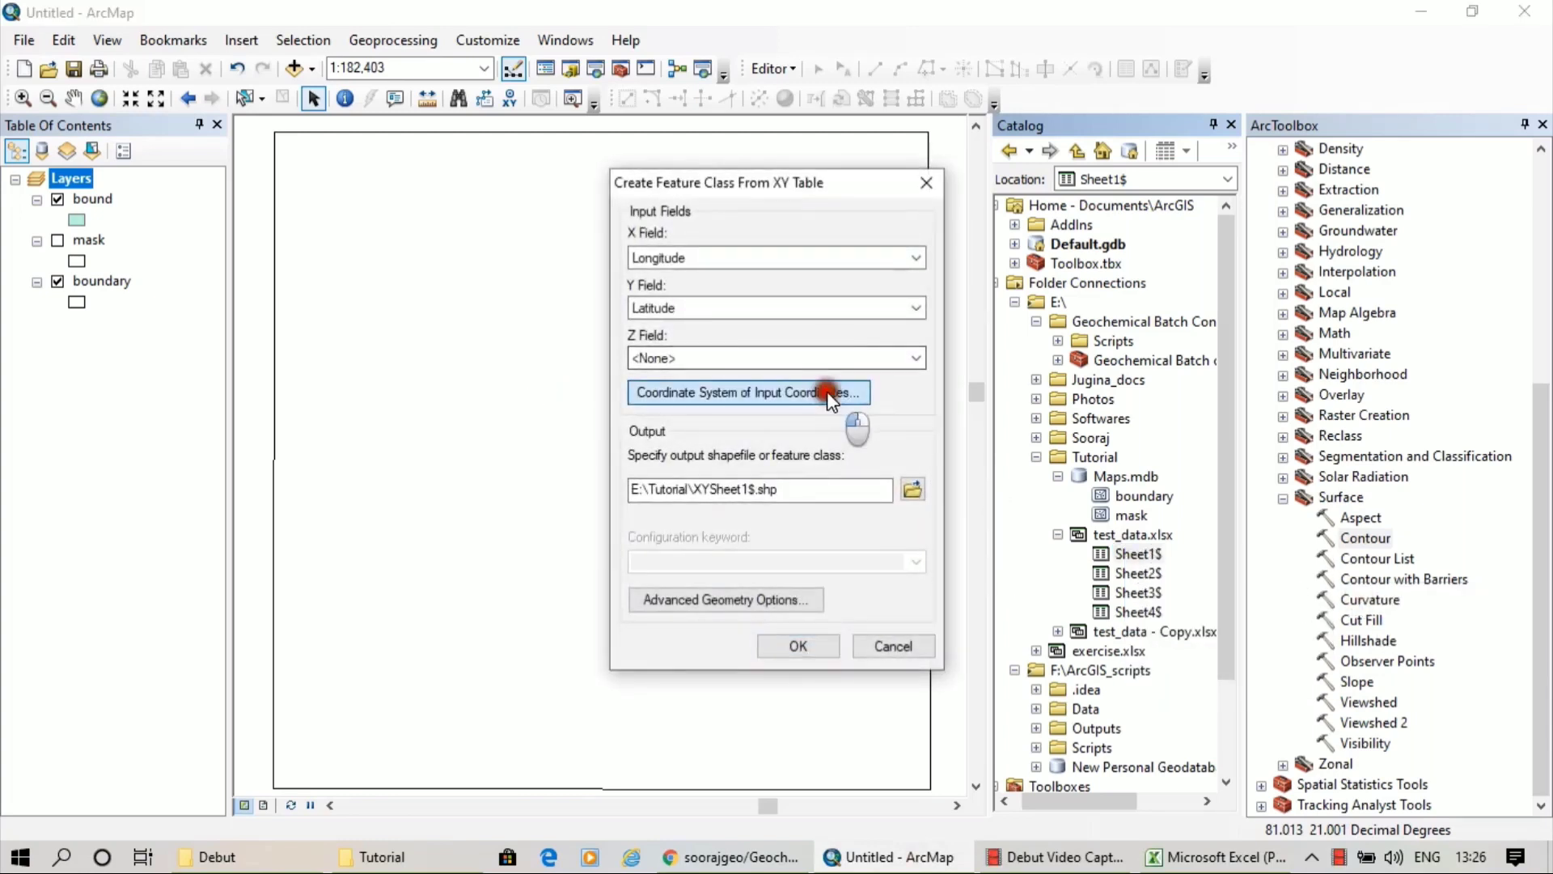
pyautogui.click(650, 253)
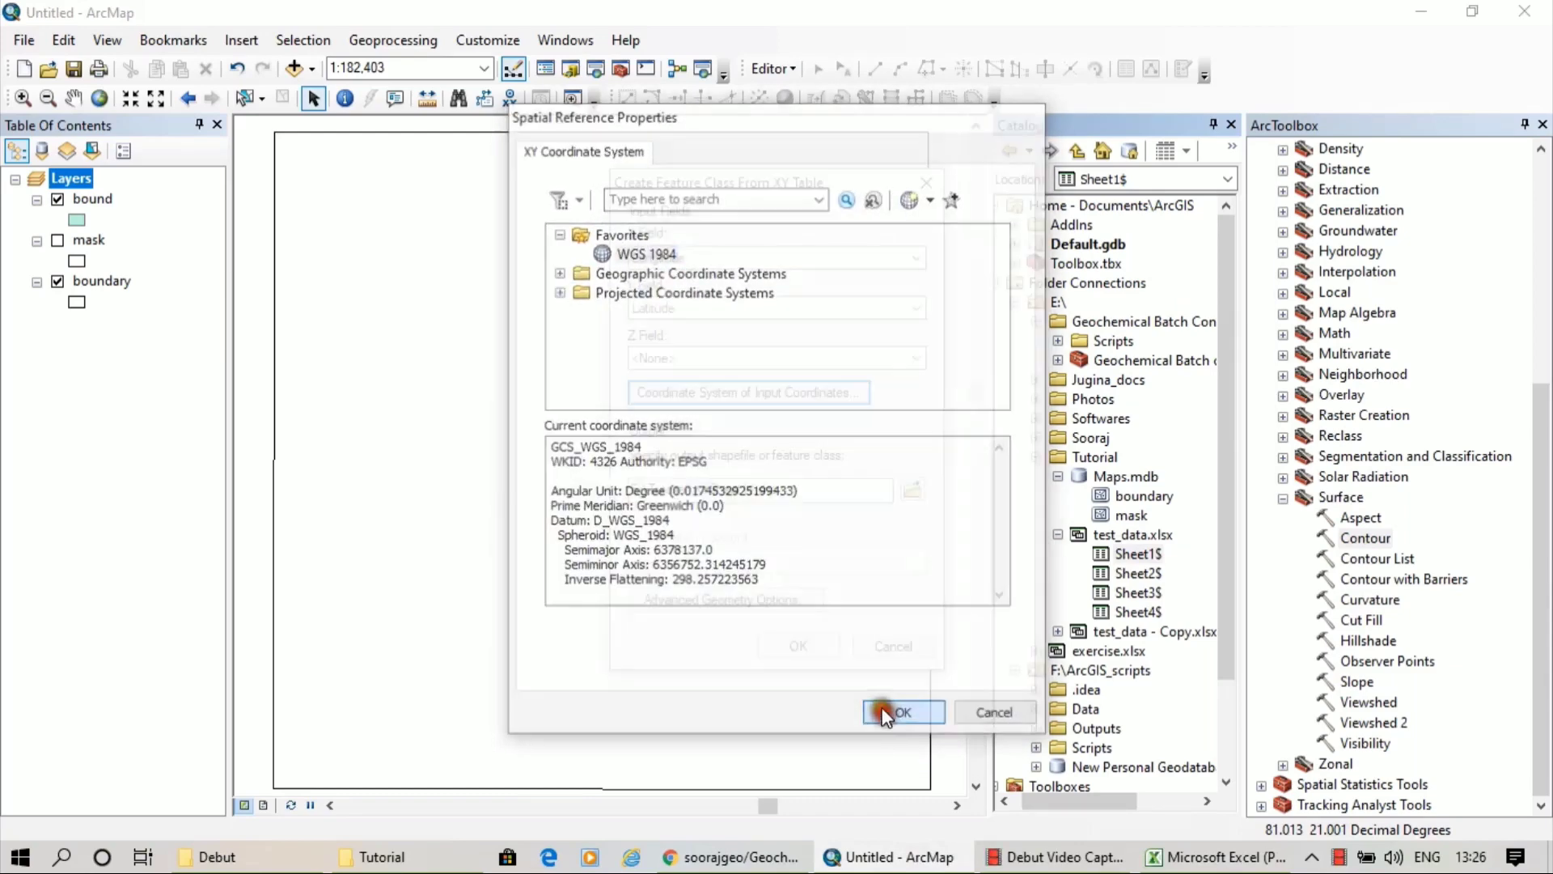
pyautogui.click(898, 712)
# Set the output to a geodatabase feature class named Data inside Maps.mdb and create it from Sheet1$
pyautogui.click(910, 492)
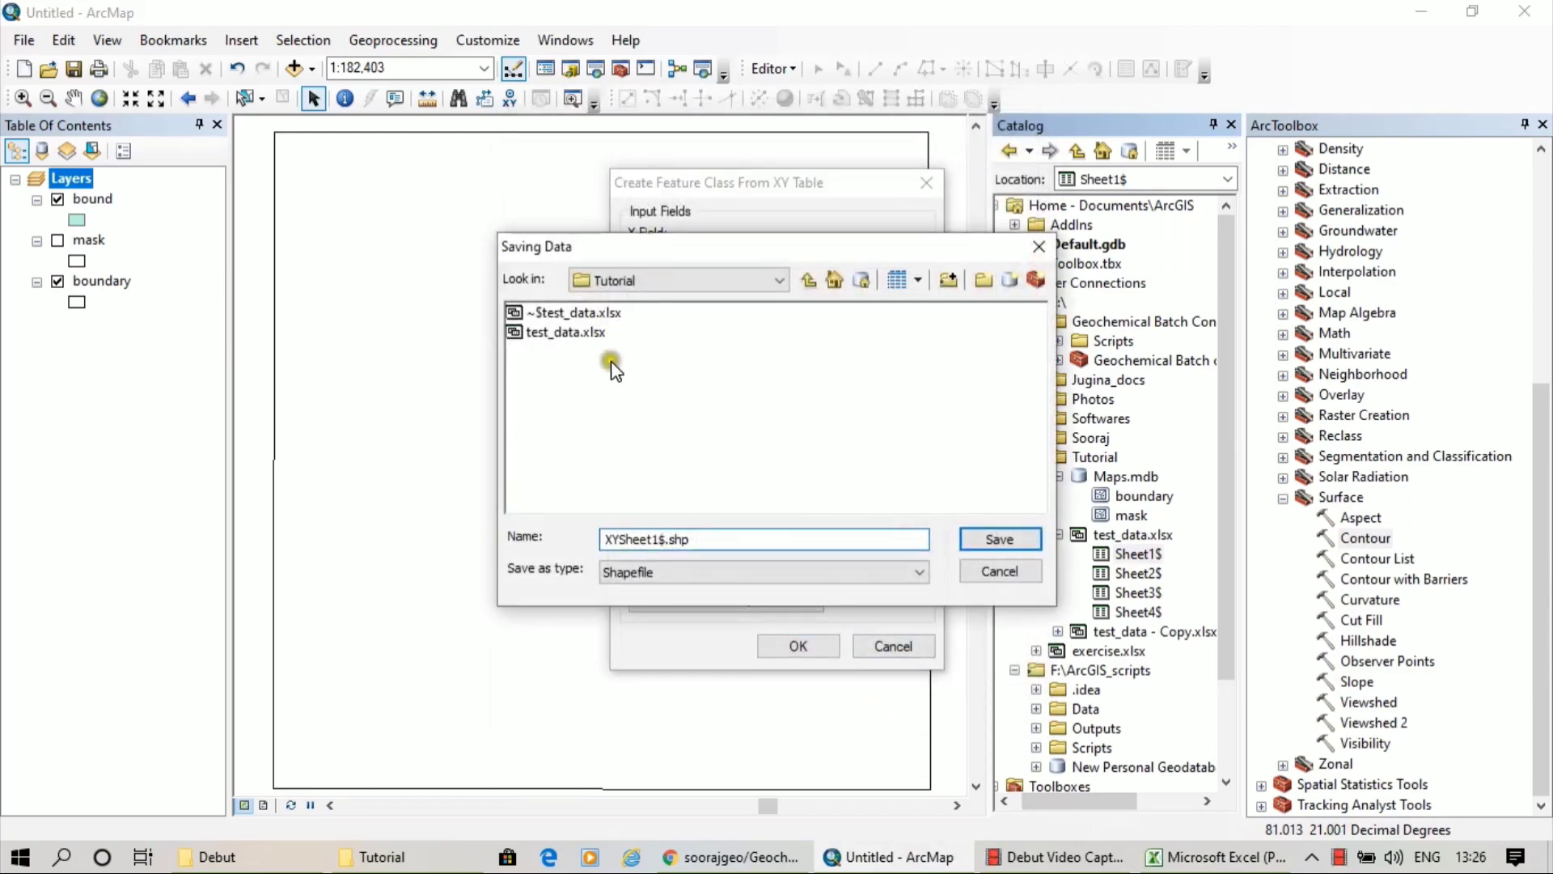
pyautogui.click(673, 538)
pyautogui.click(689, 570)
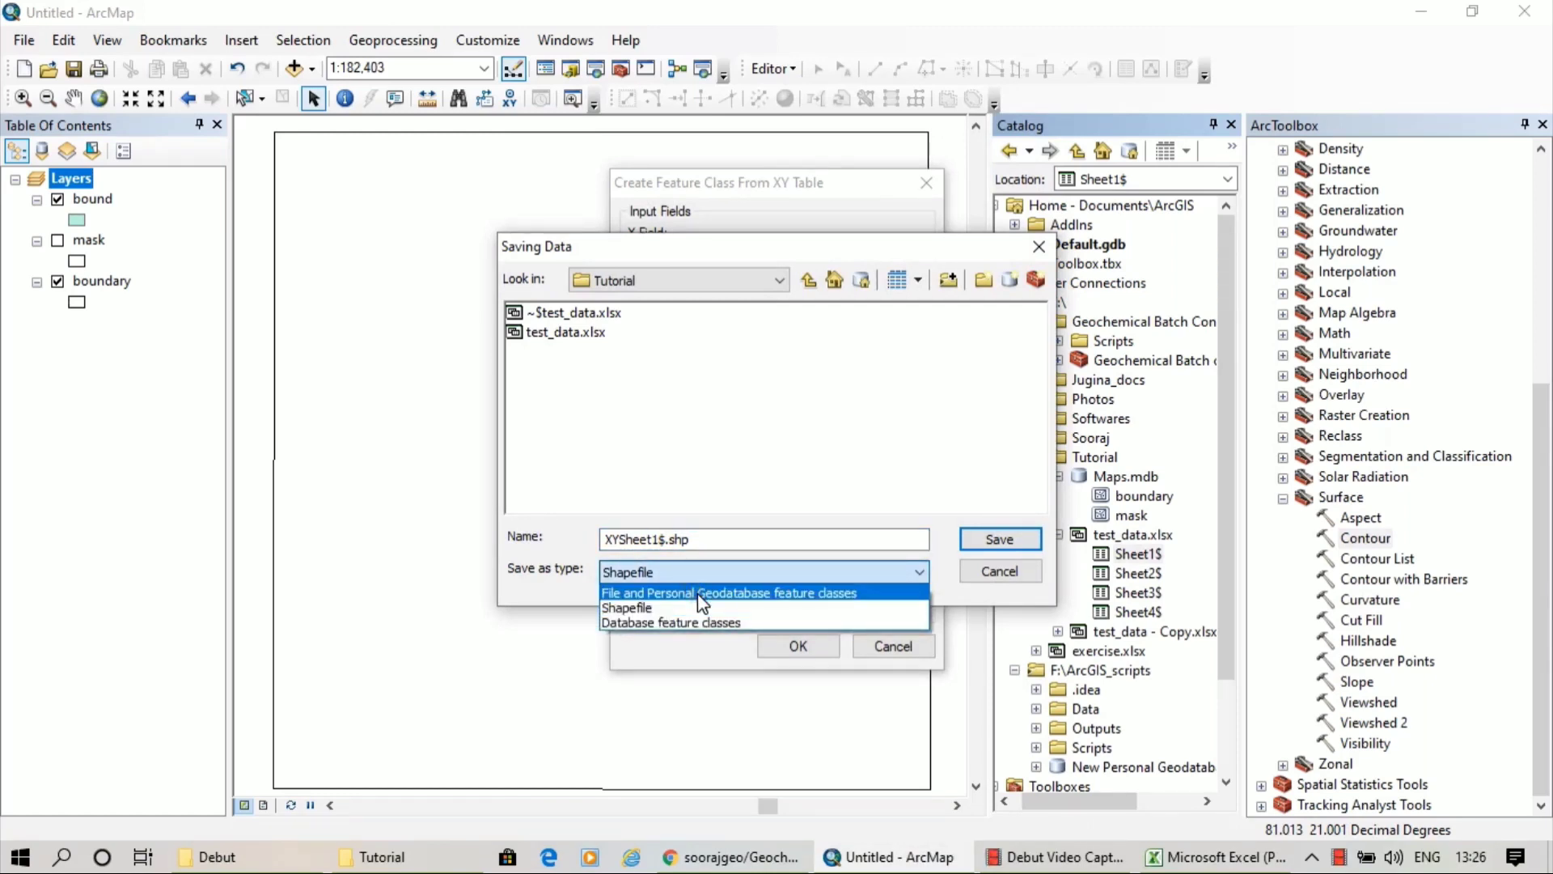
pyautogui.click(702, 594)
pyautogui.moveTo(652, 542); pyautogui.dragTo(581, 530)
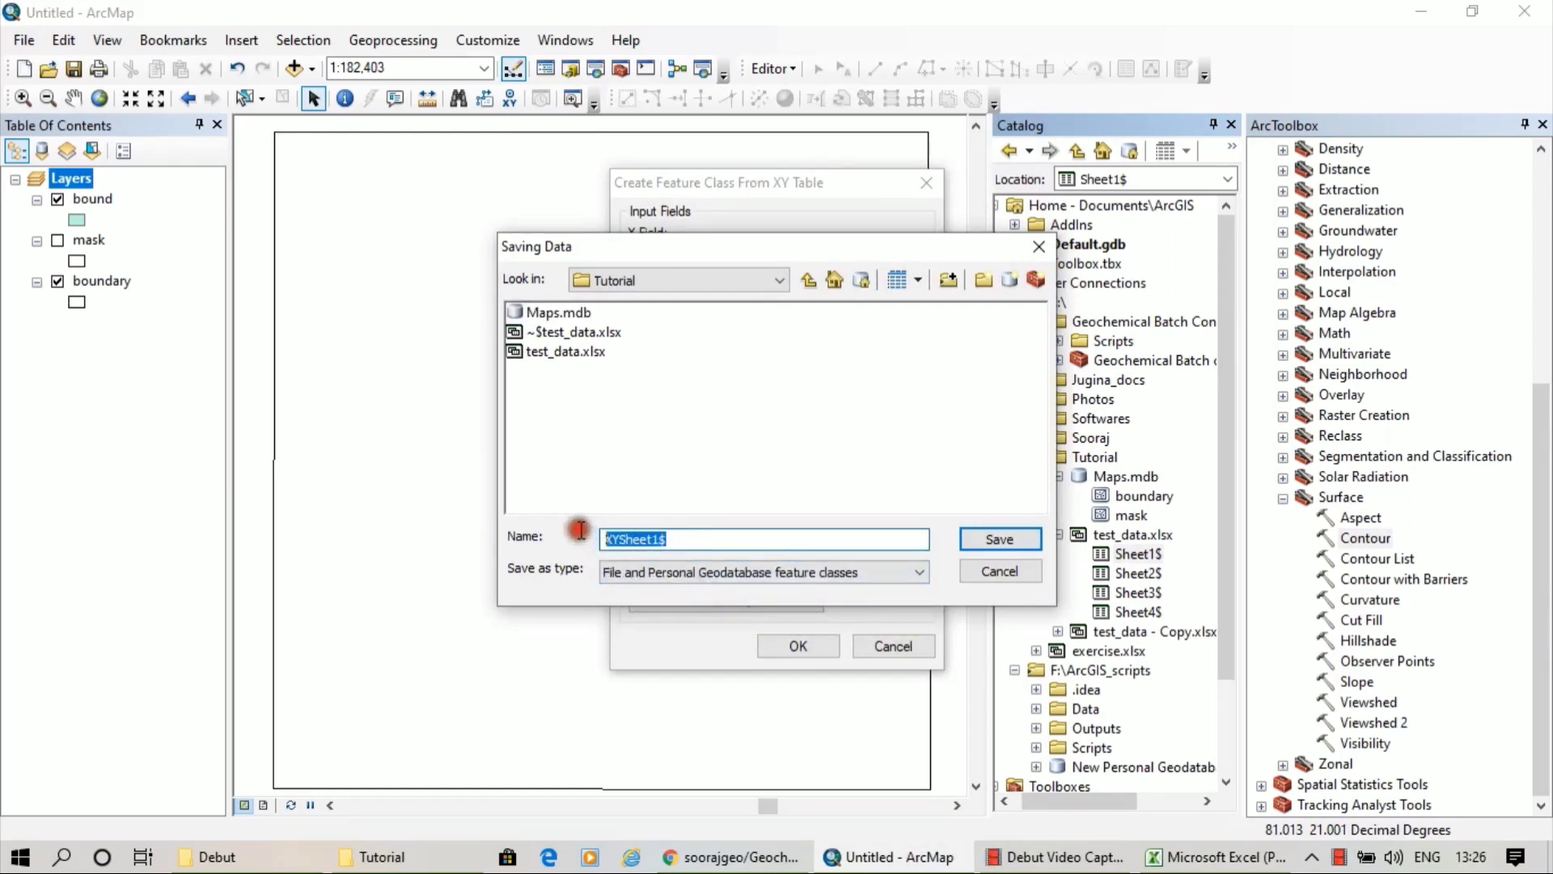
pyautogui.doubleClick(568, 316)
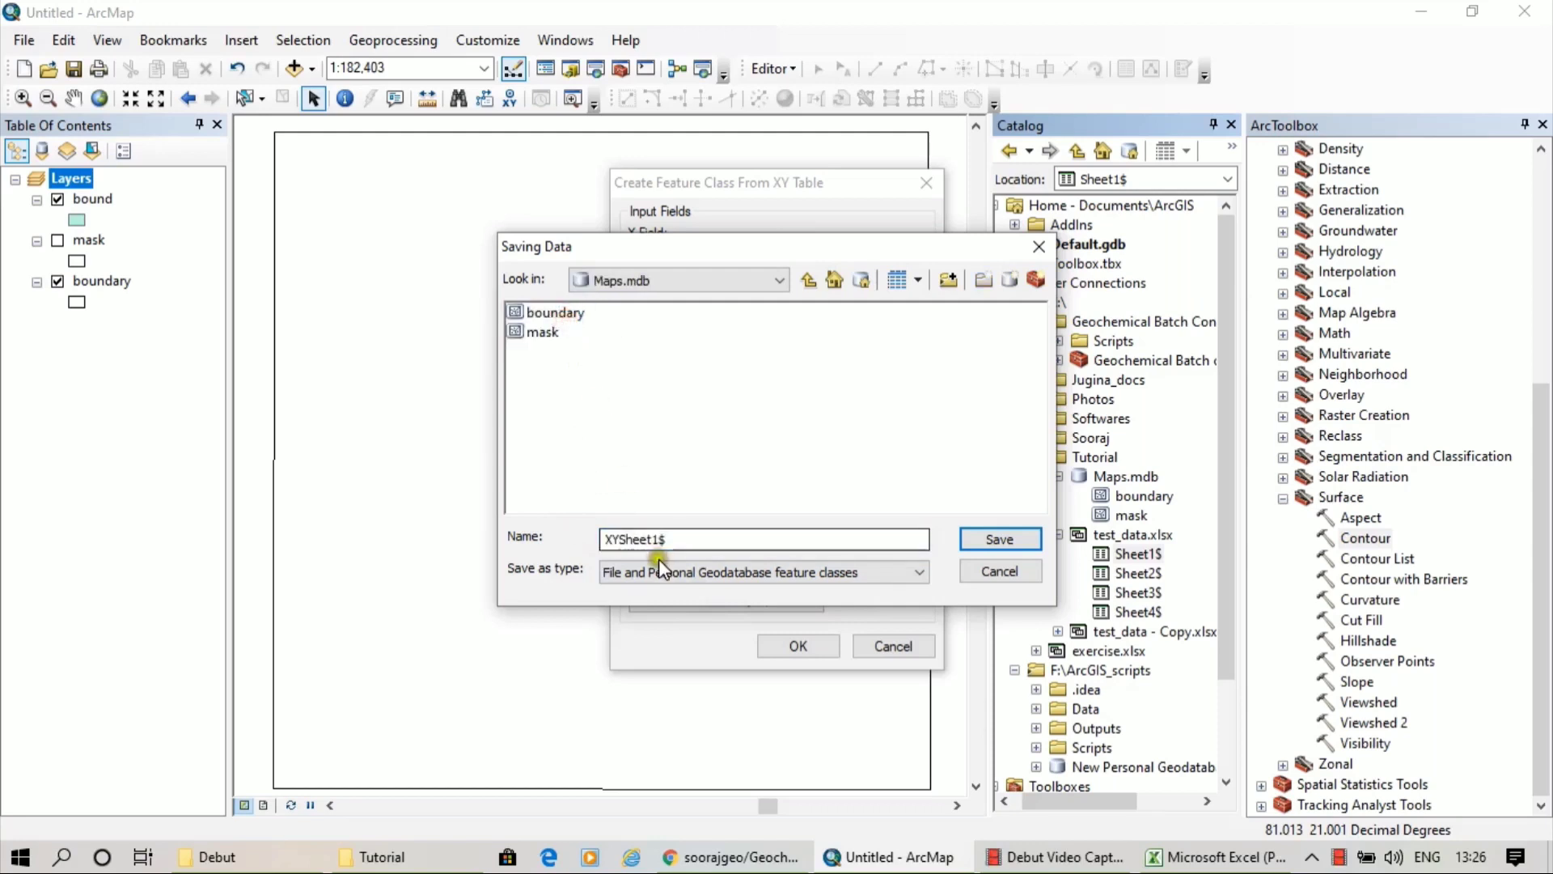
pyautogui.click(664, 538)
pyautogui.moveTo(663, 538); pyautogui.dragTo(597, 517)
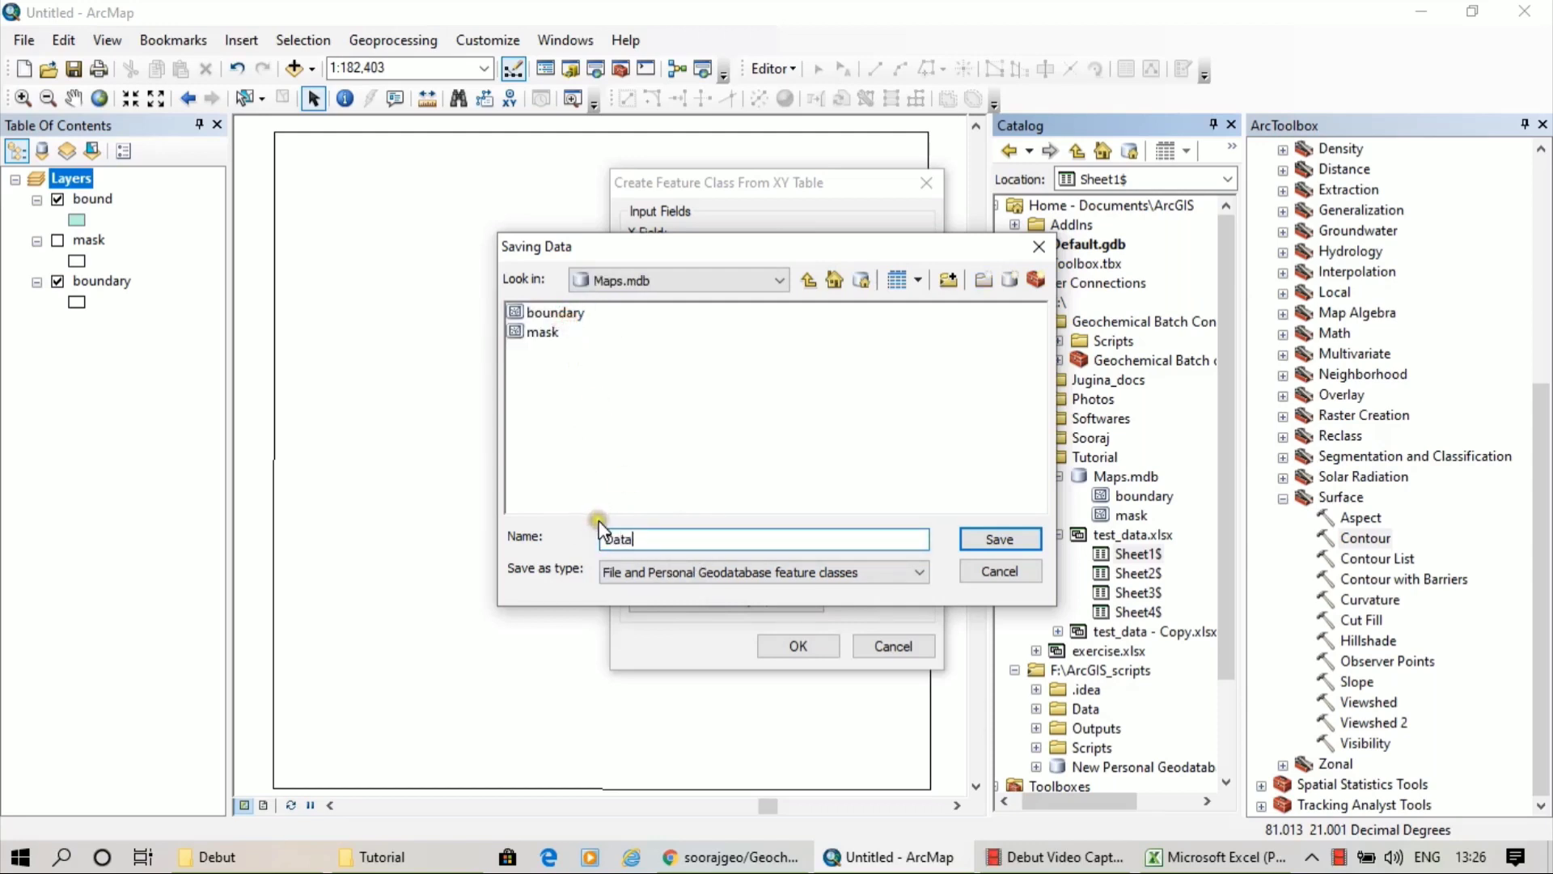
pyautogui.write('Data')
pyautogui.click(980, 538)
pyautogui.click(819, 639)
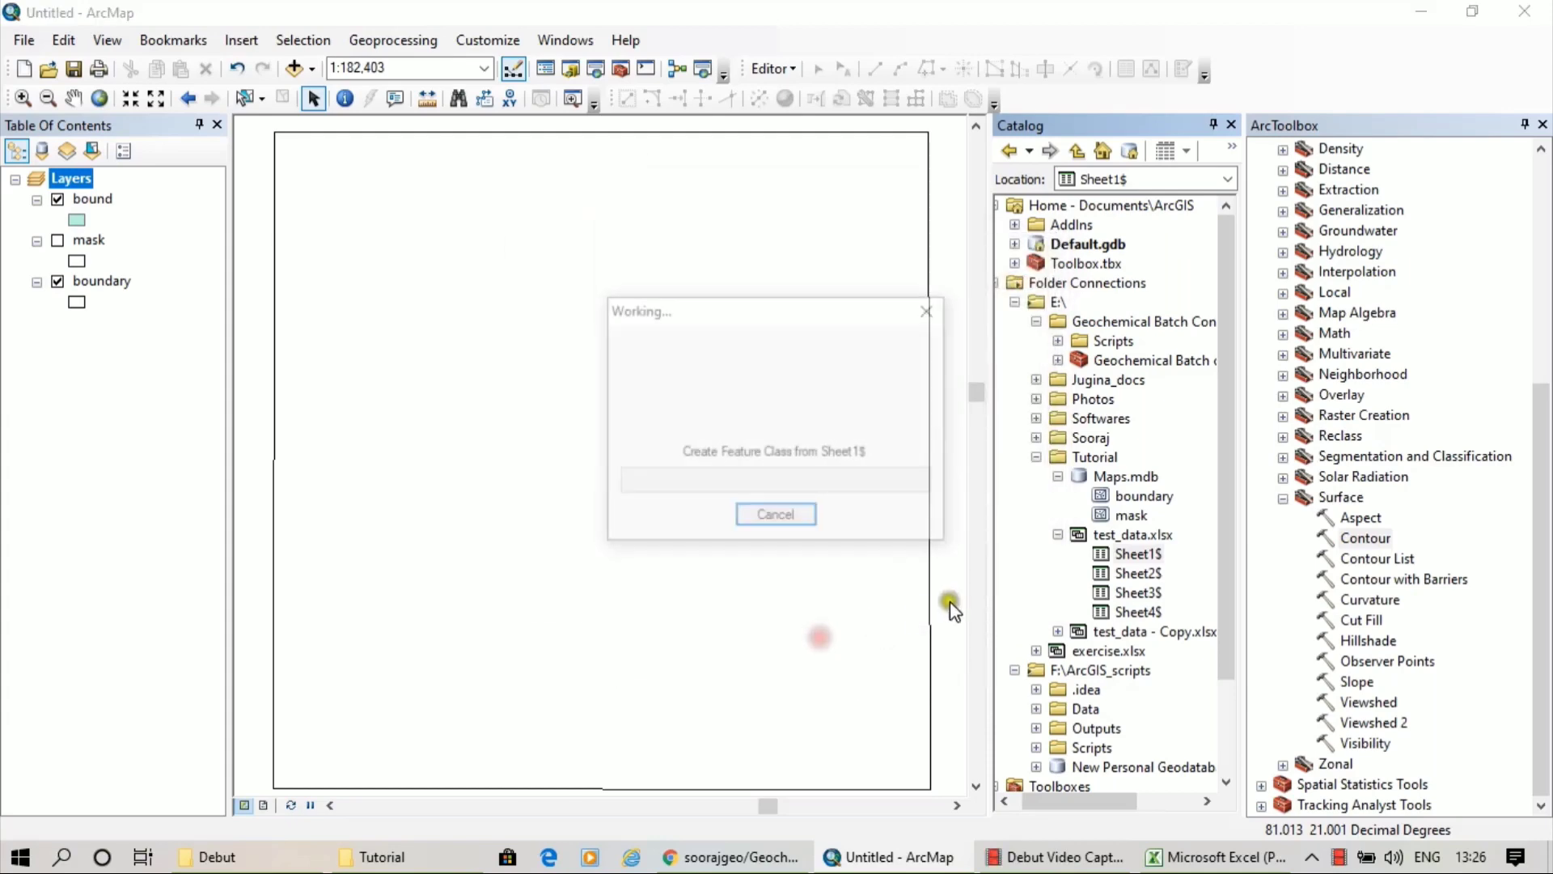
# Check the Data feature class on the map and in its attribute table, and remove its layer from the map
pyautogui.moveTo(1121, 516); pyautogui.dragTo(1056, 517)
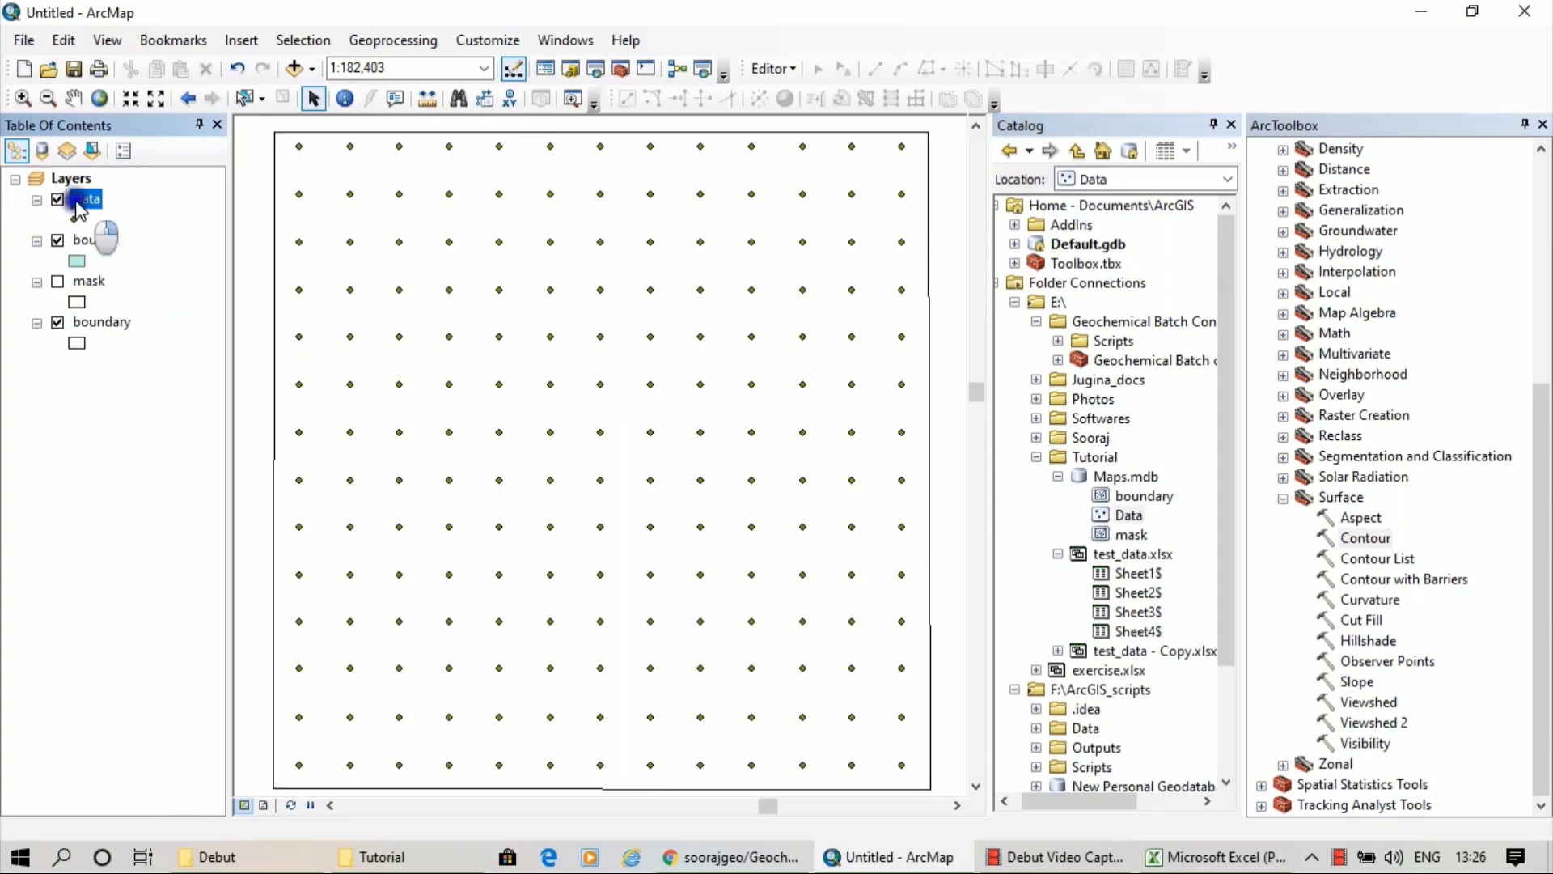
pyautogui.rightClick(81, 200)
pyautogui.click(129, 275)
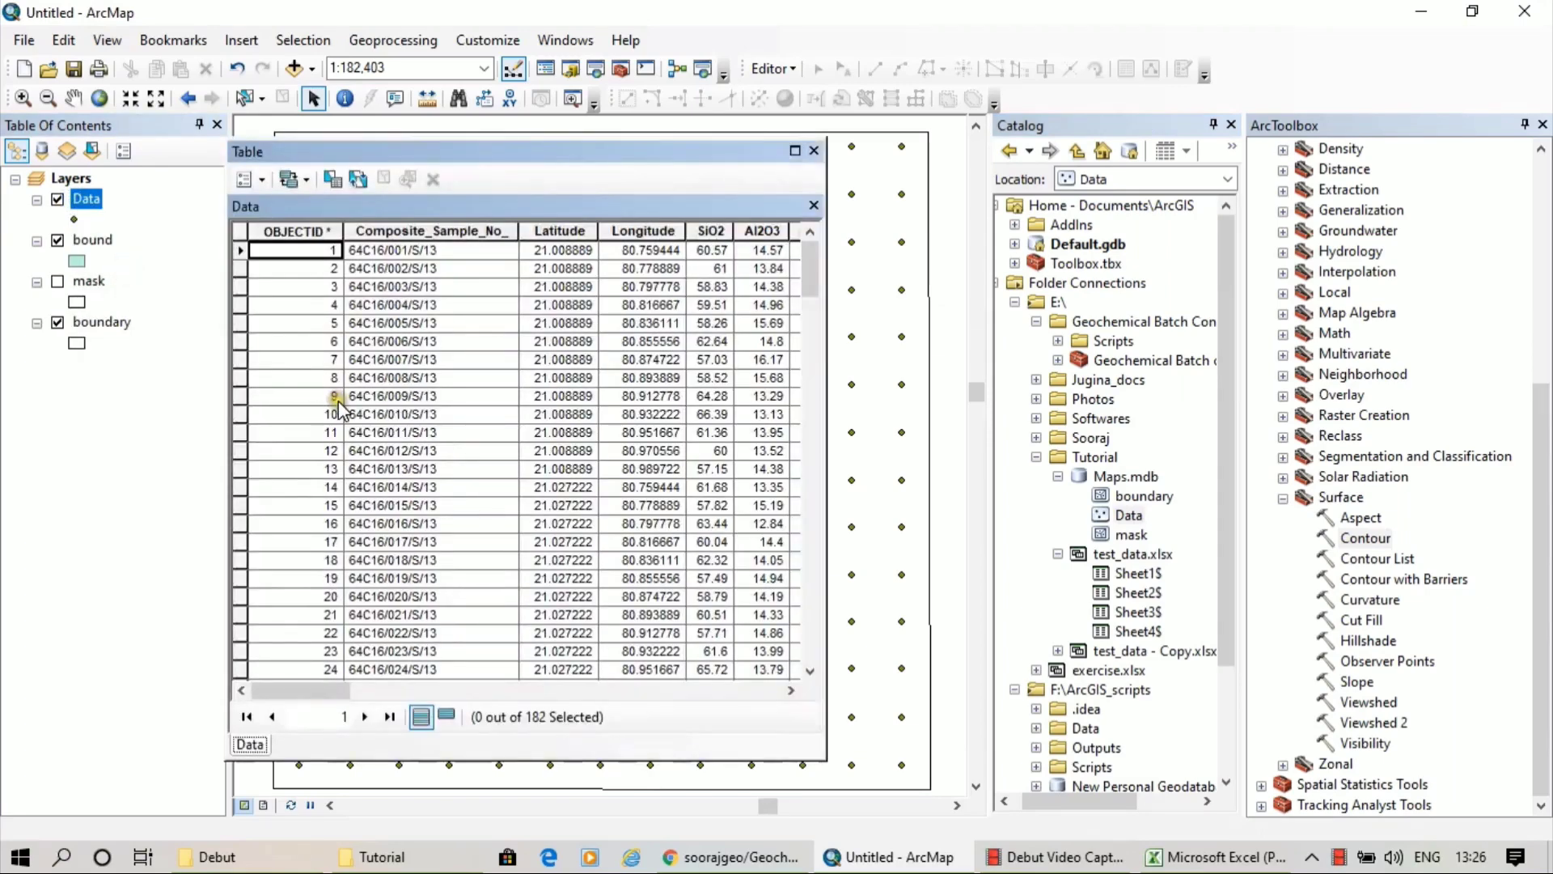
pyautogui.moveTo(311, 694)
pyautogui.mouseDown()
pyautogui.moveTo(700, 688)
pyautogui.moveTo(309, 687)
pyautogui.mouseUp()
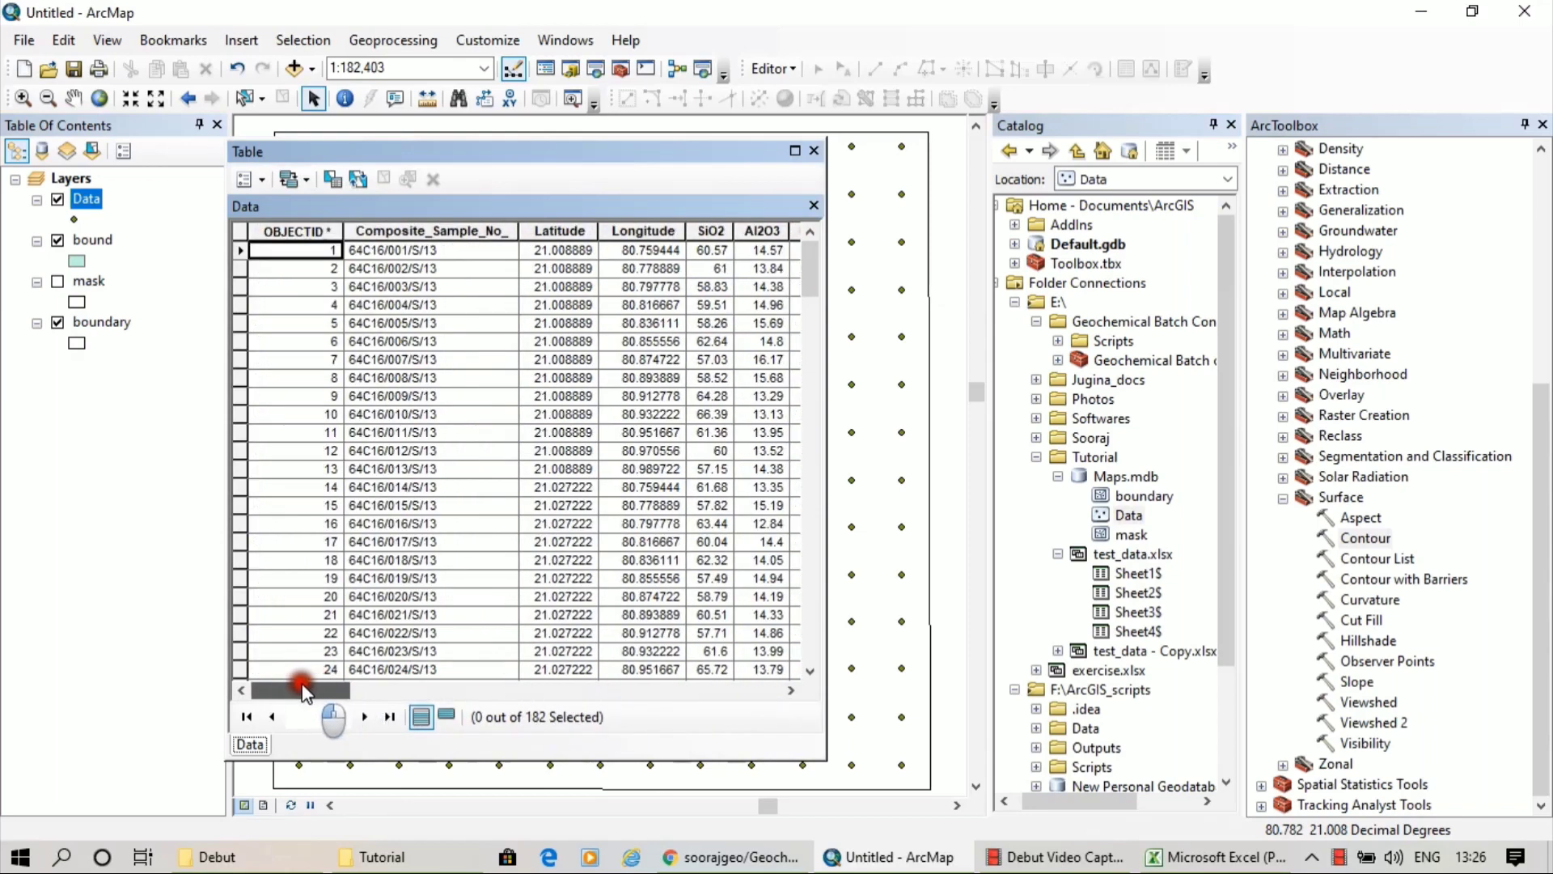
pyautogui.click(813, 152)
pyautogui.rightClick(81, 200)
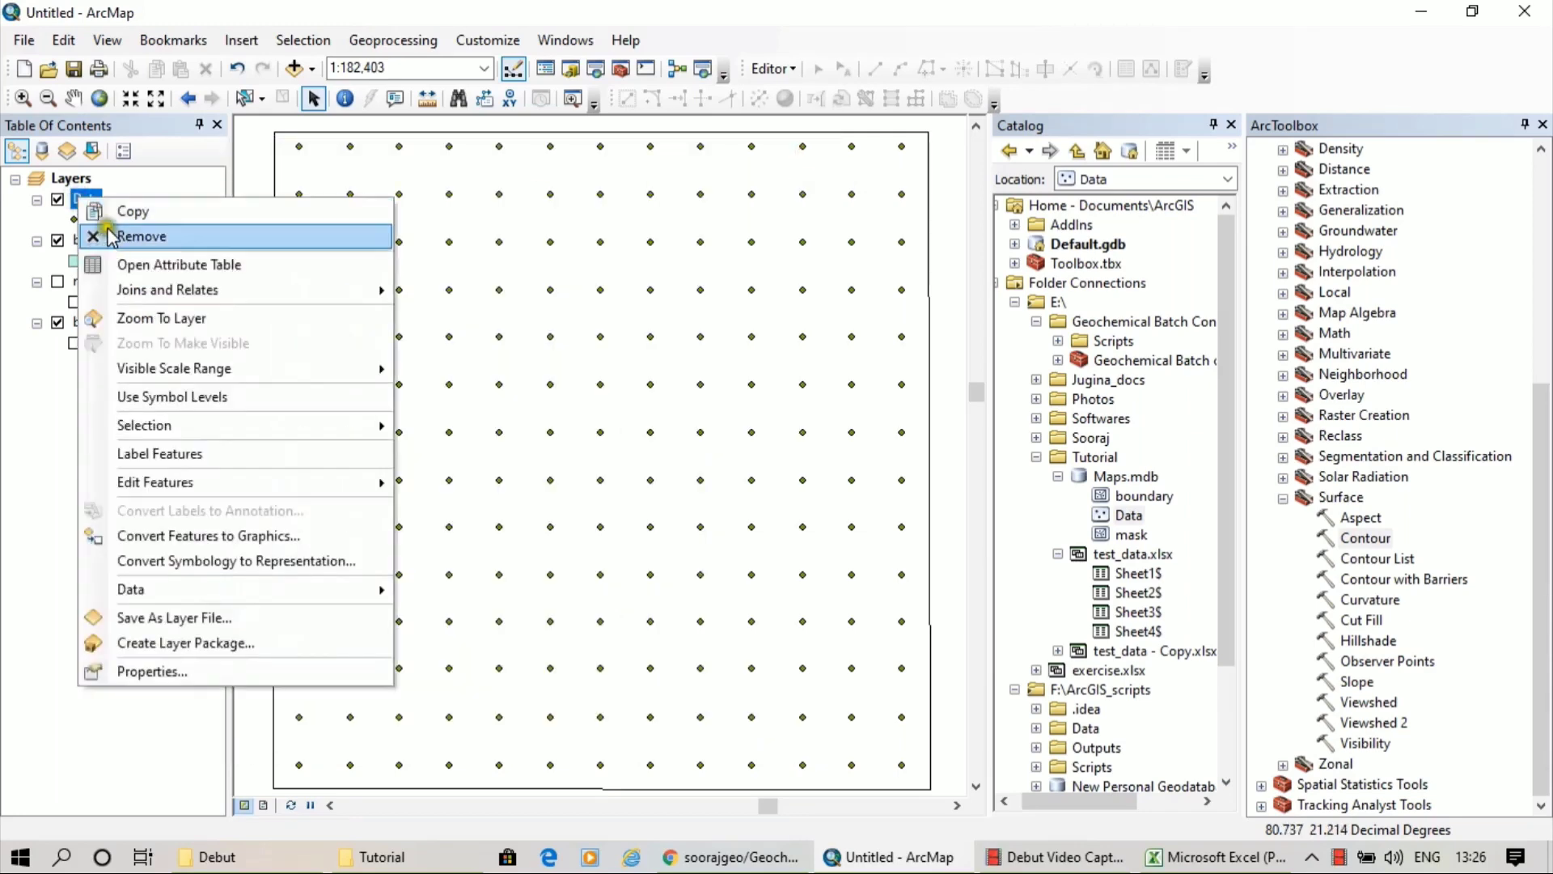
pyautogui.click(111, 236)
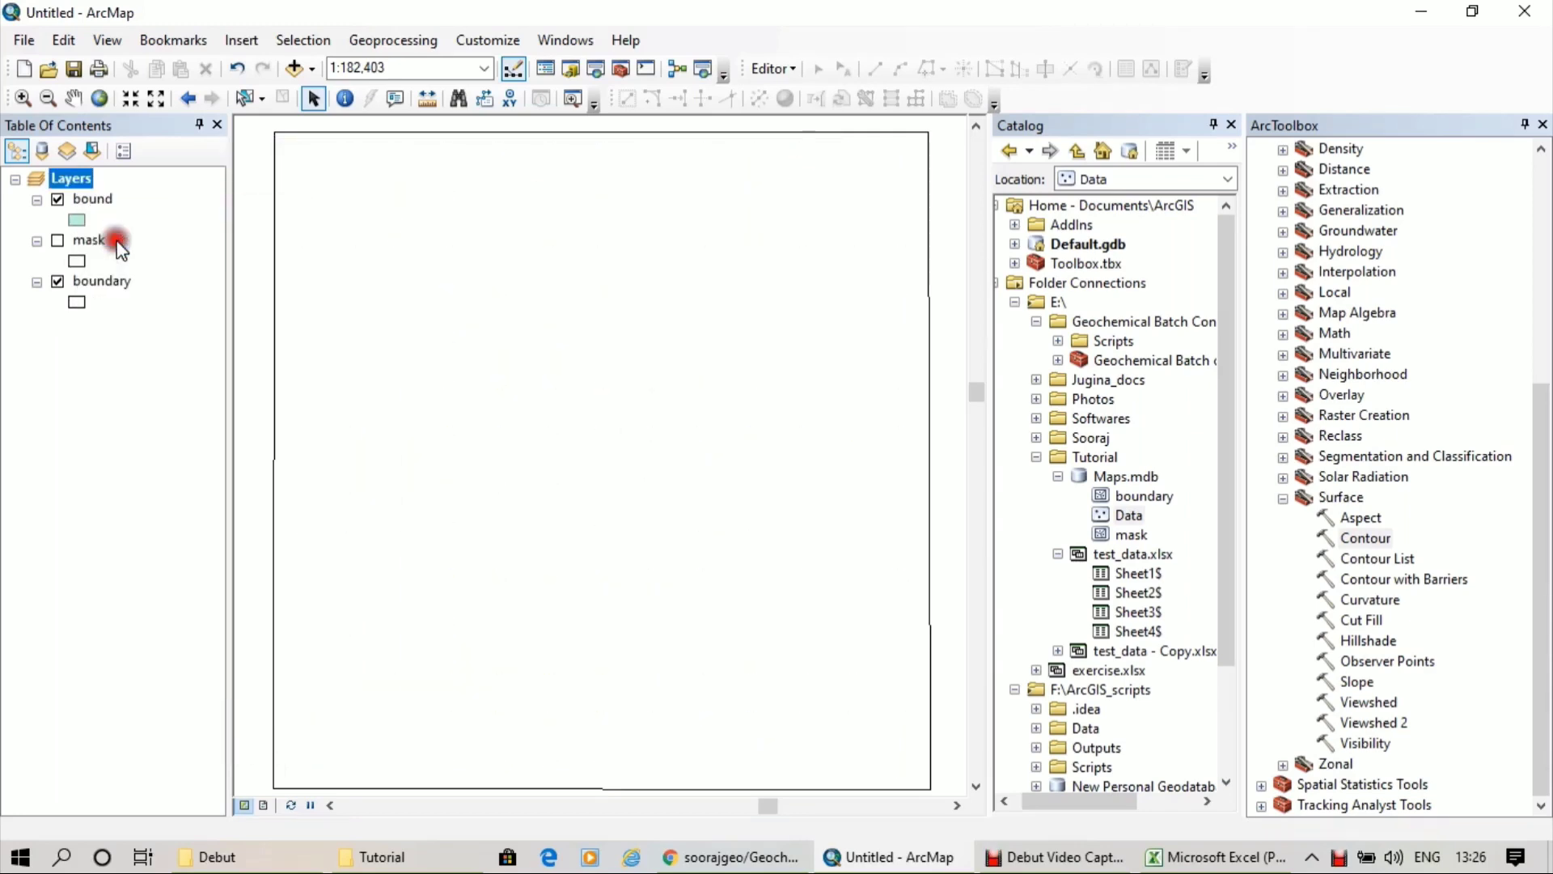
pyautogui.click(1009, 858)
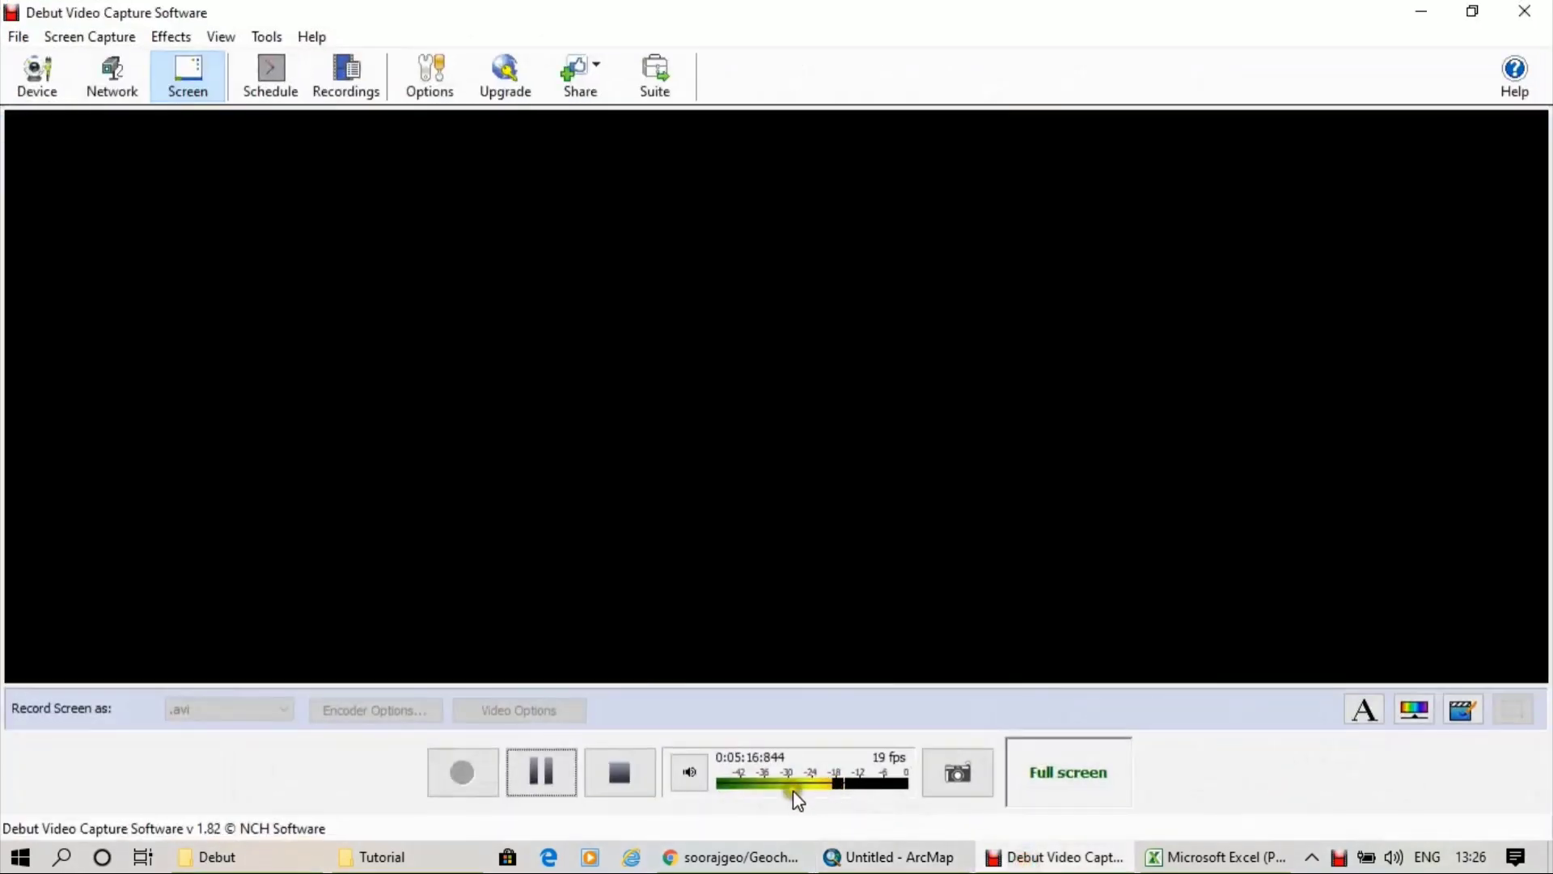
pyautogui.click(544, 777)
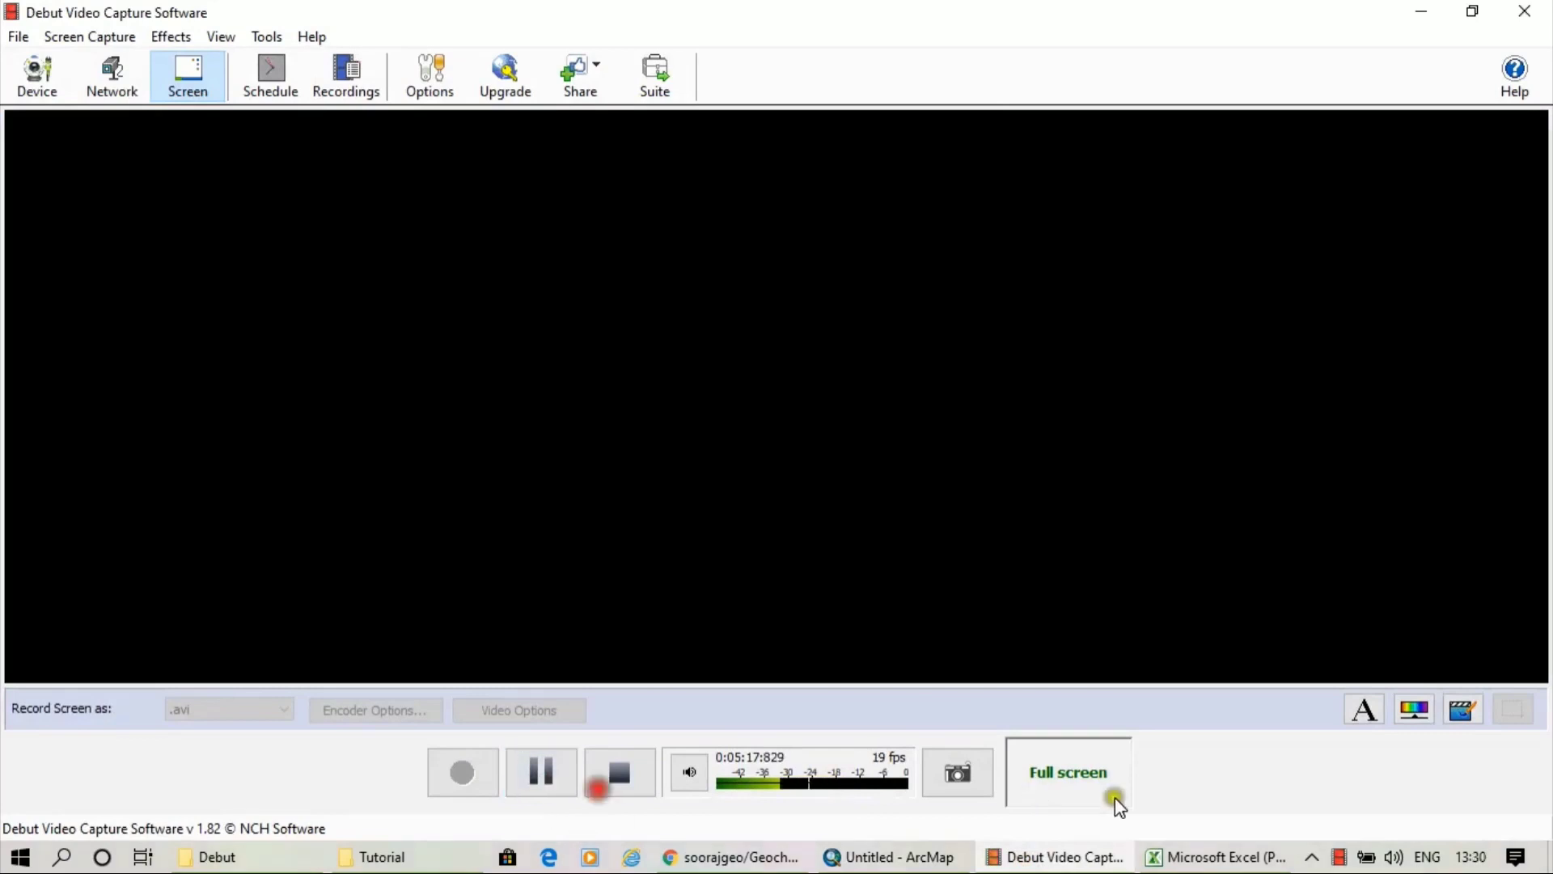
pyautogui.click(1206, 856)
# Switch to ArcMap and set up a feature class from the XY table Sheet4$ with WGS 1984 as the input coordinate system
pyautogui.click(936, 856)
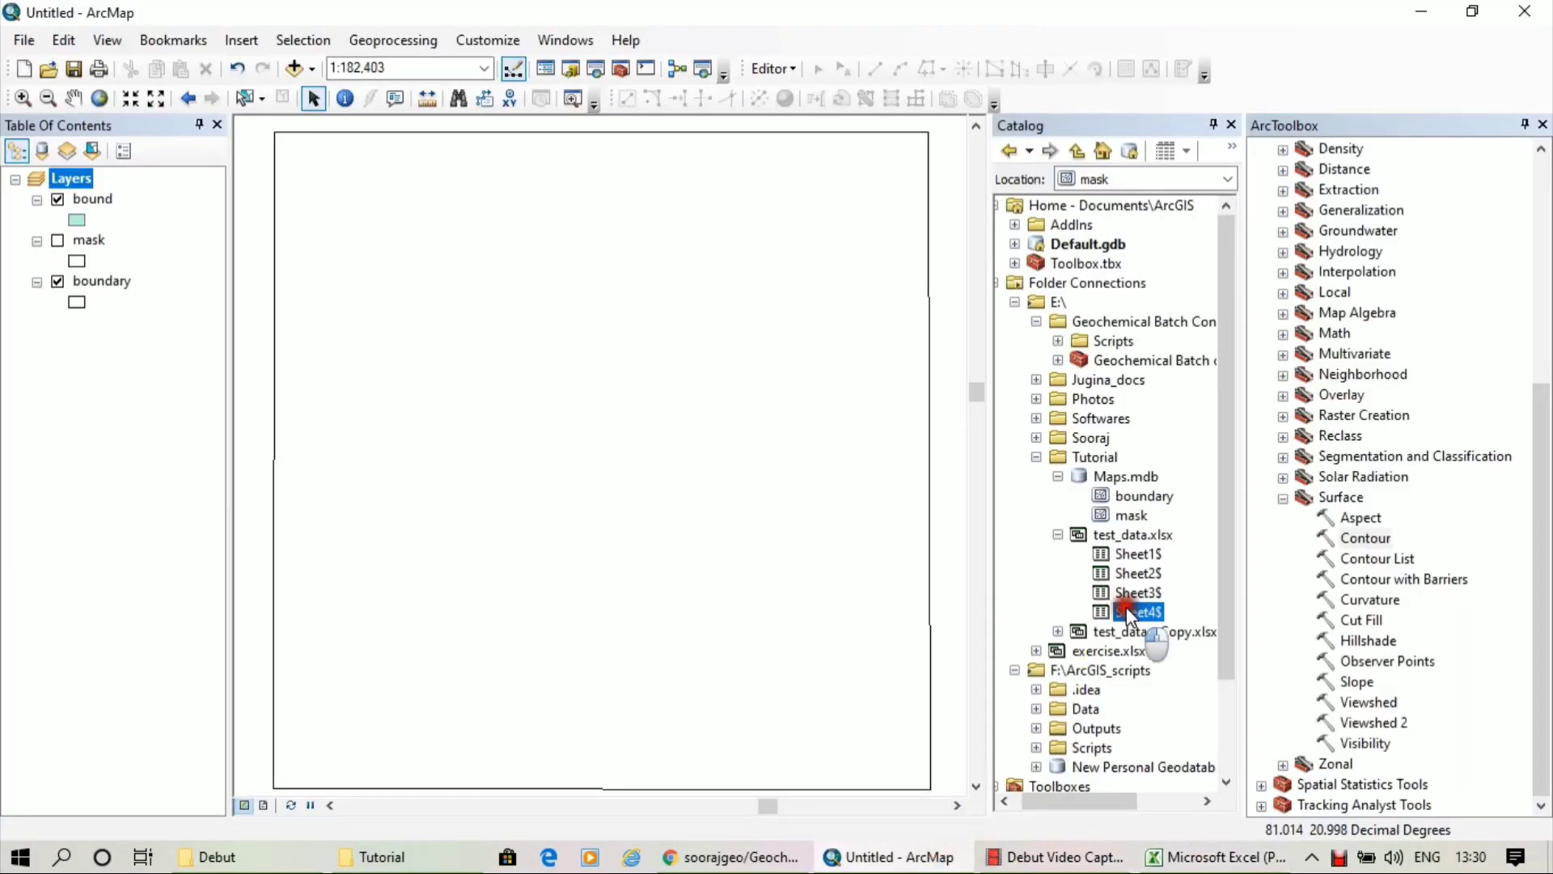
pyautogui.rightClick(1129, 613)
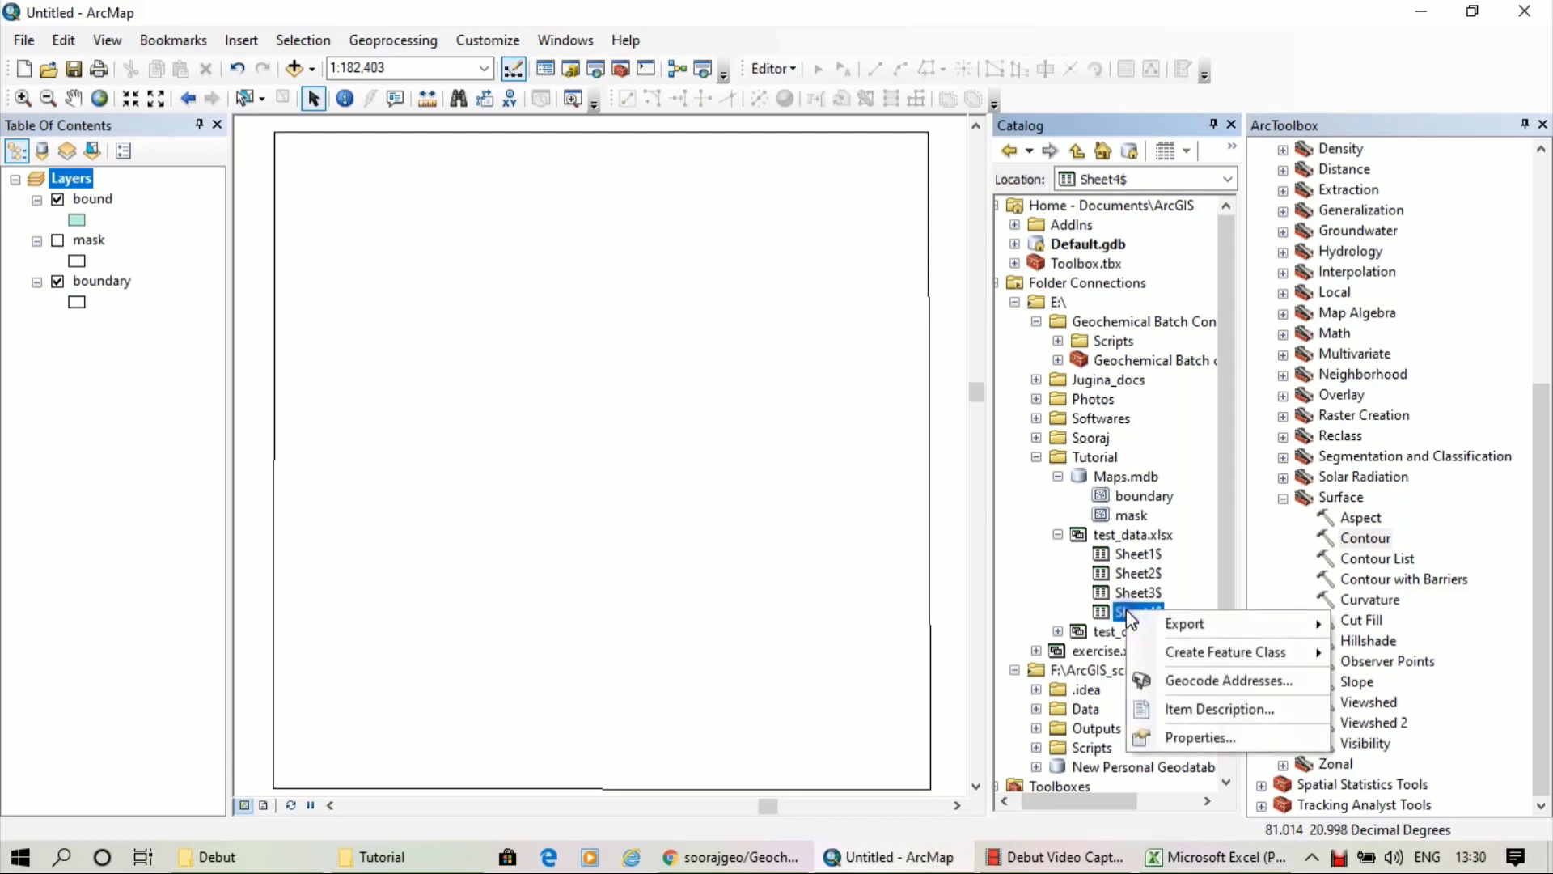
pyautogui.moveTo(1163, 654)
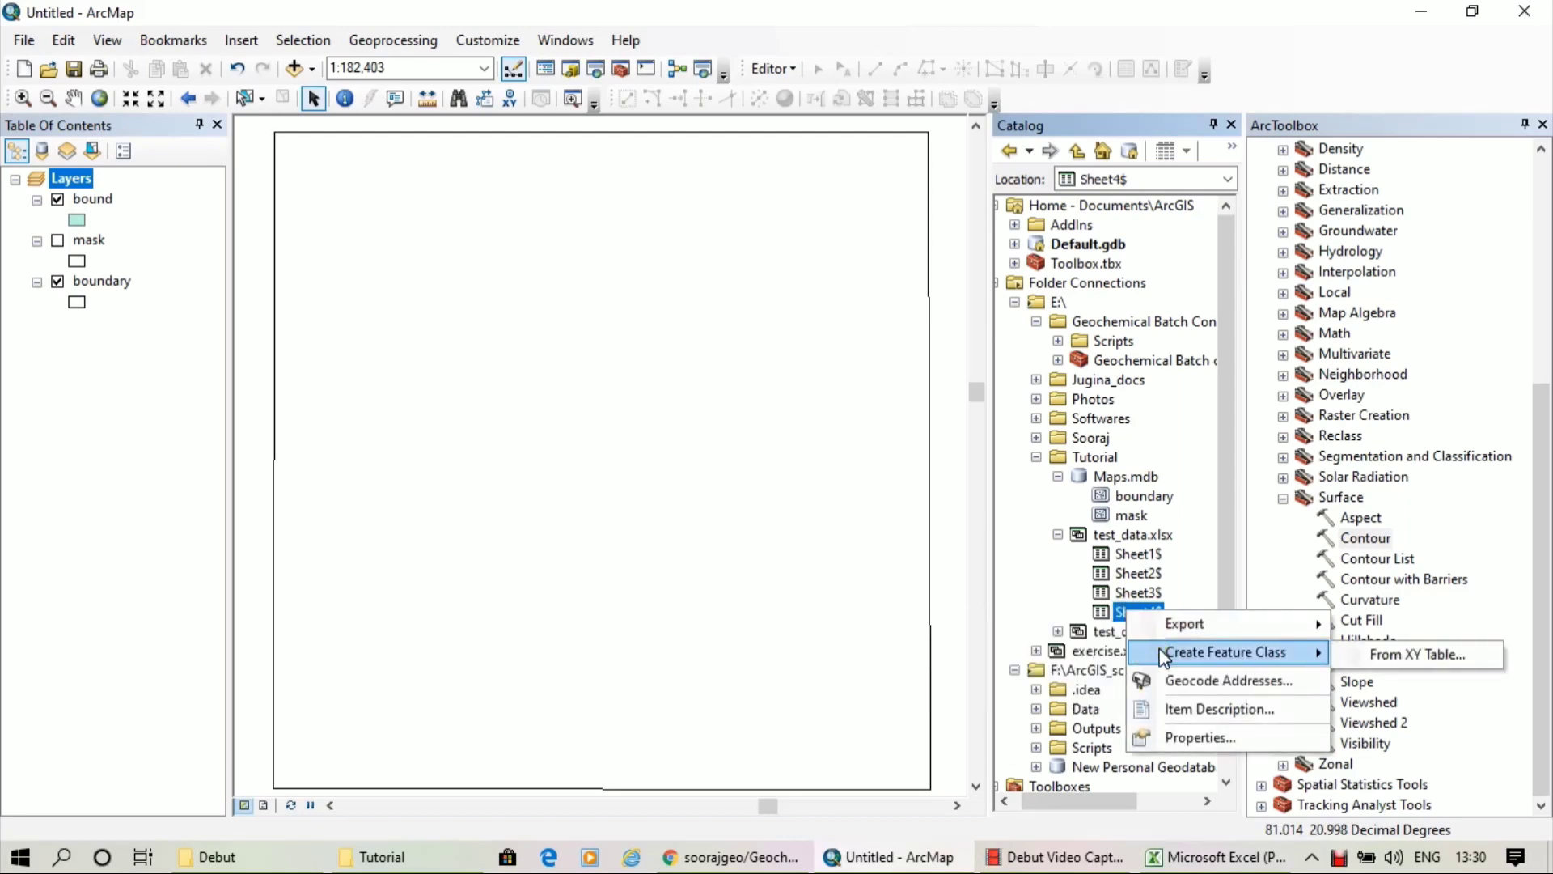
pyautogui.click(1381, 654)
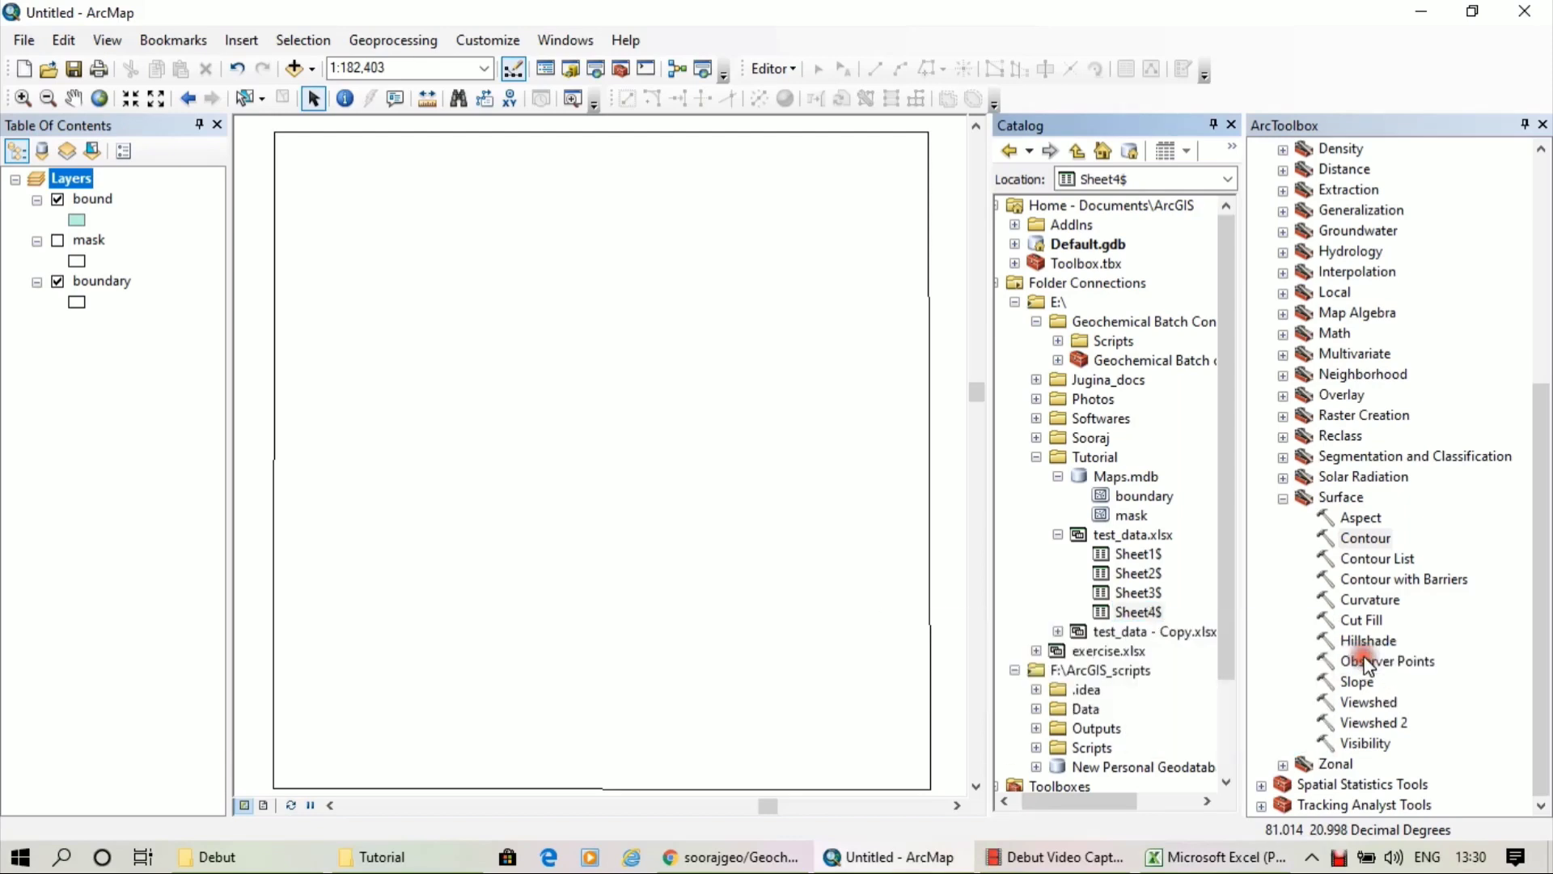
pyautogui.click(732, 393)
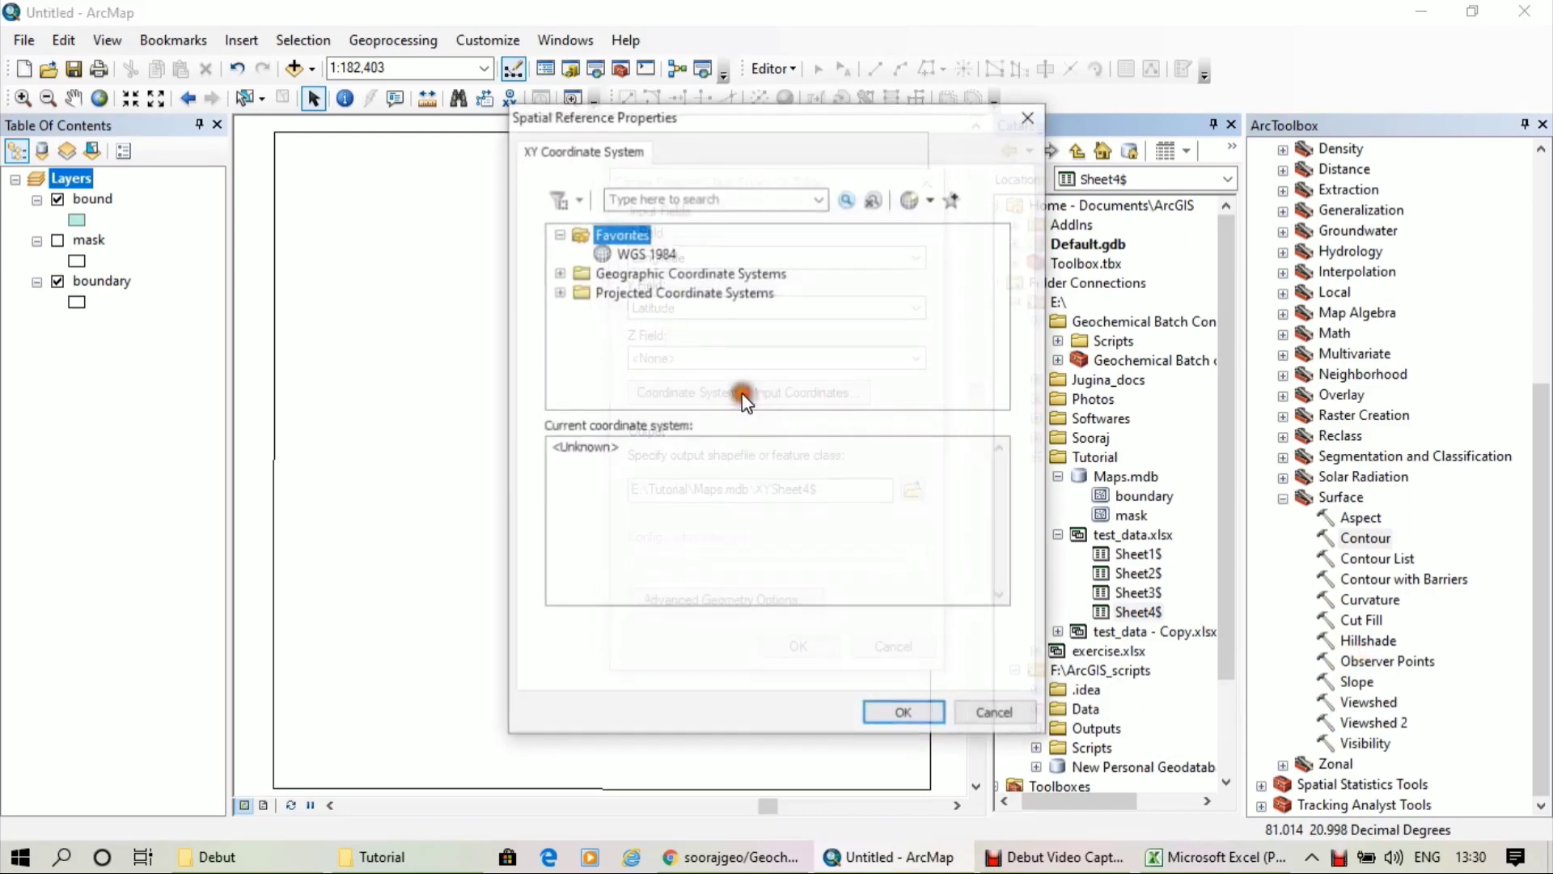
pyautogui.click(653, 255)
pyautogui.click(905, 712)
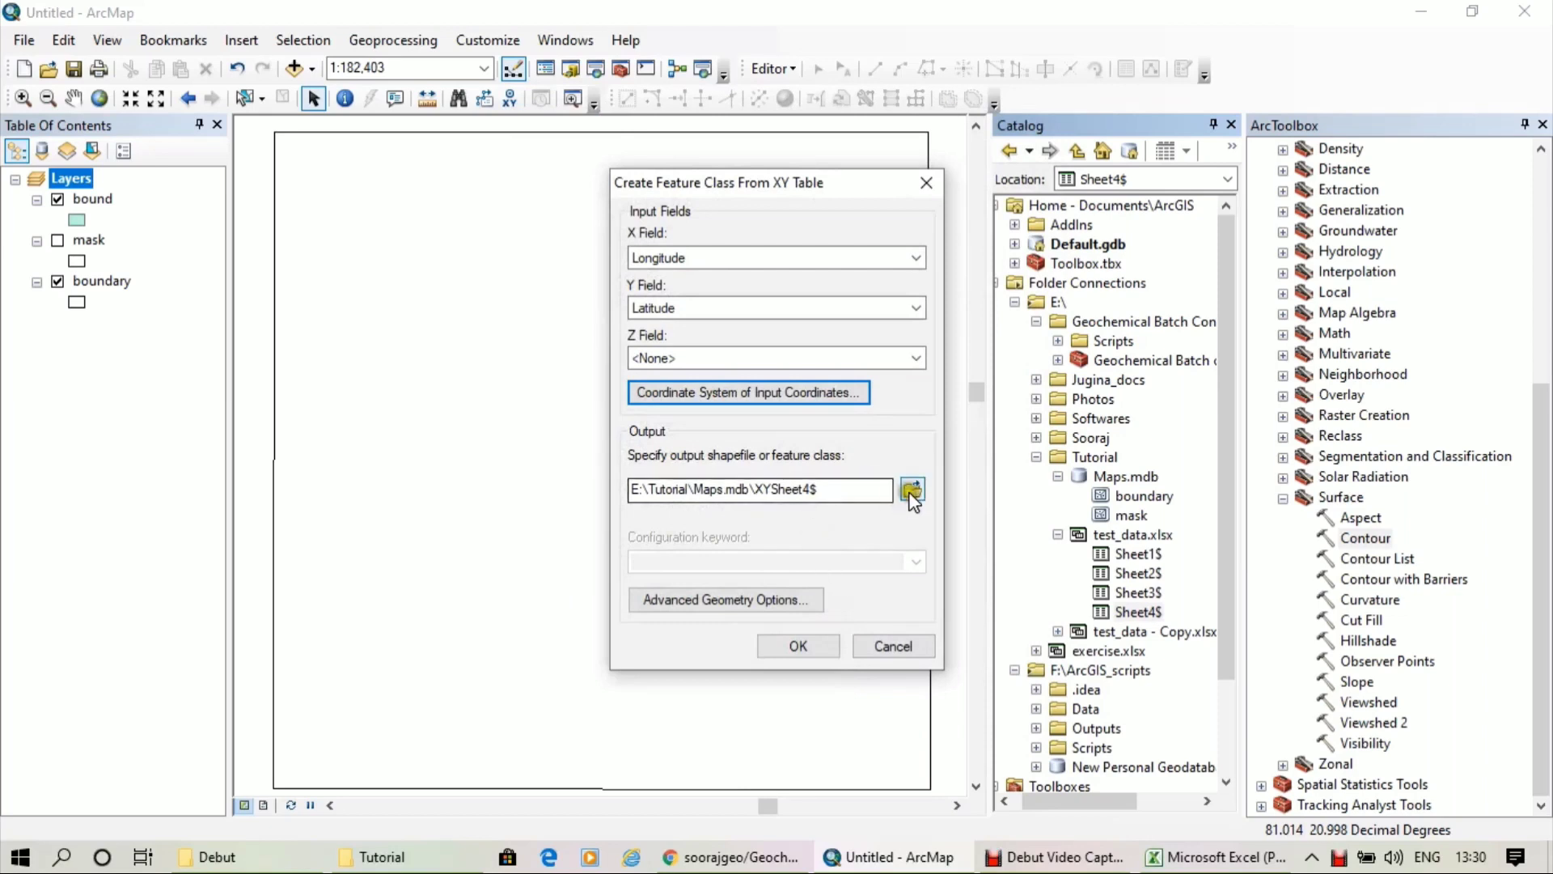
# Name the output feature class Data inside Maps.mdb and create it from Sheet4$
pyautogui.click(912, 490)
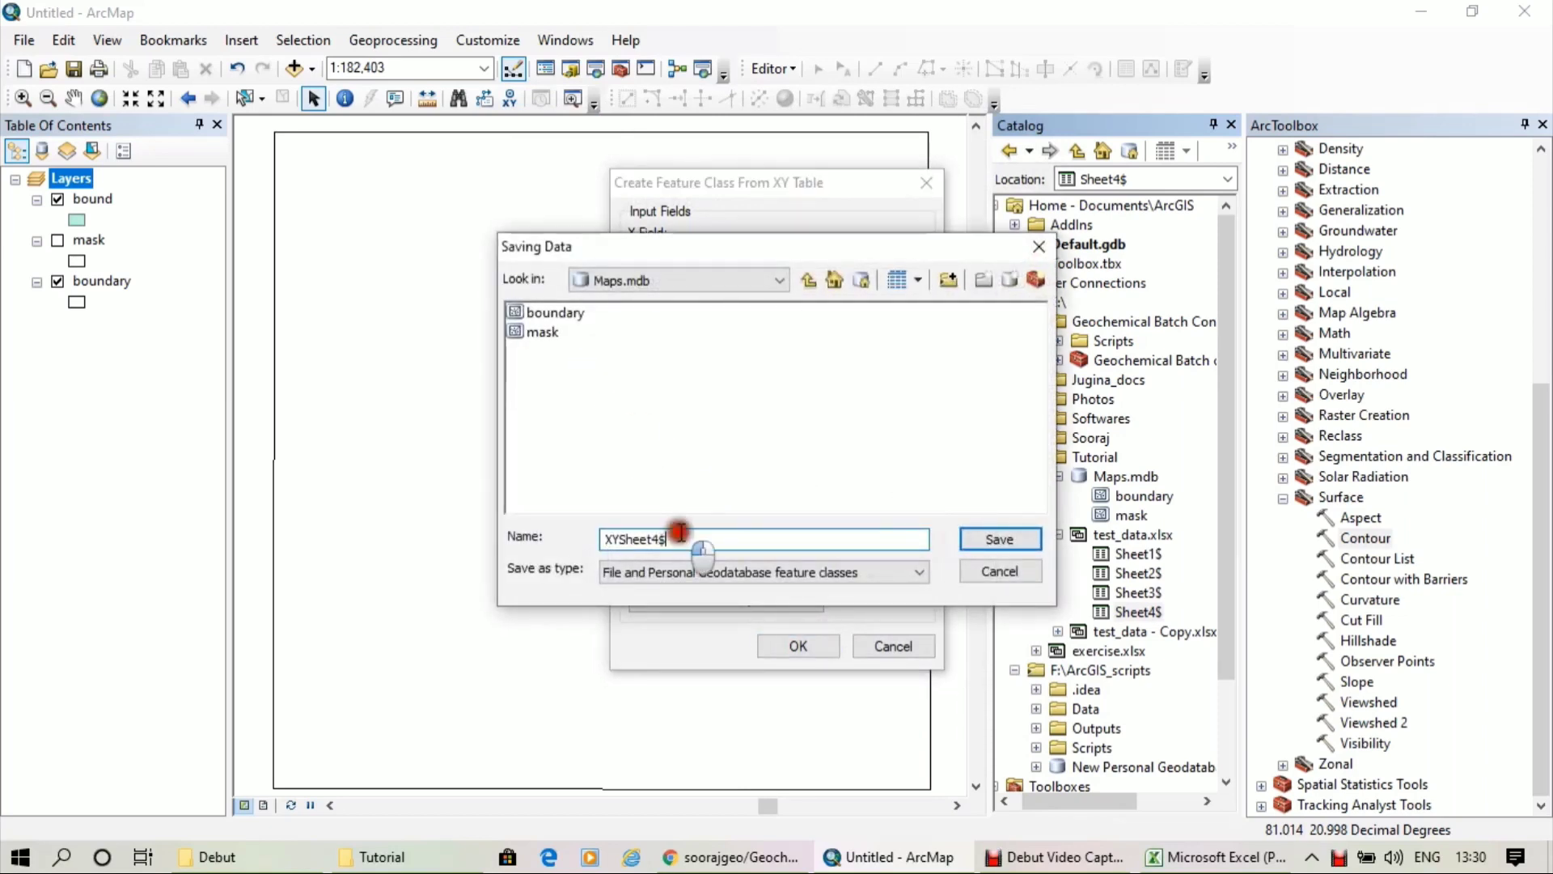
pyautogui.moveTo(687, 538); pyautogui.dragTo(558, 537)
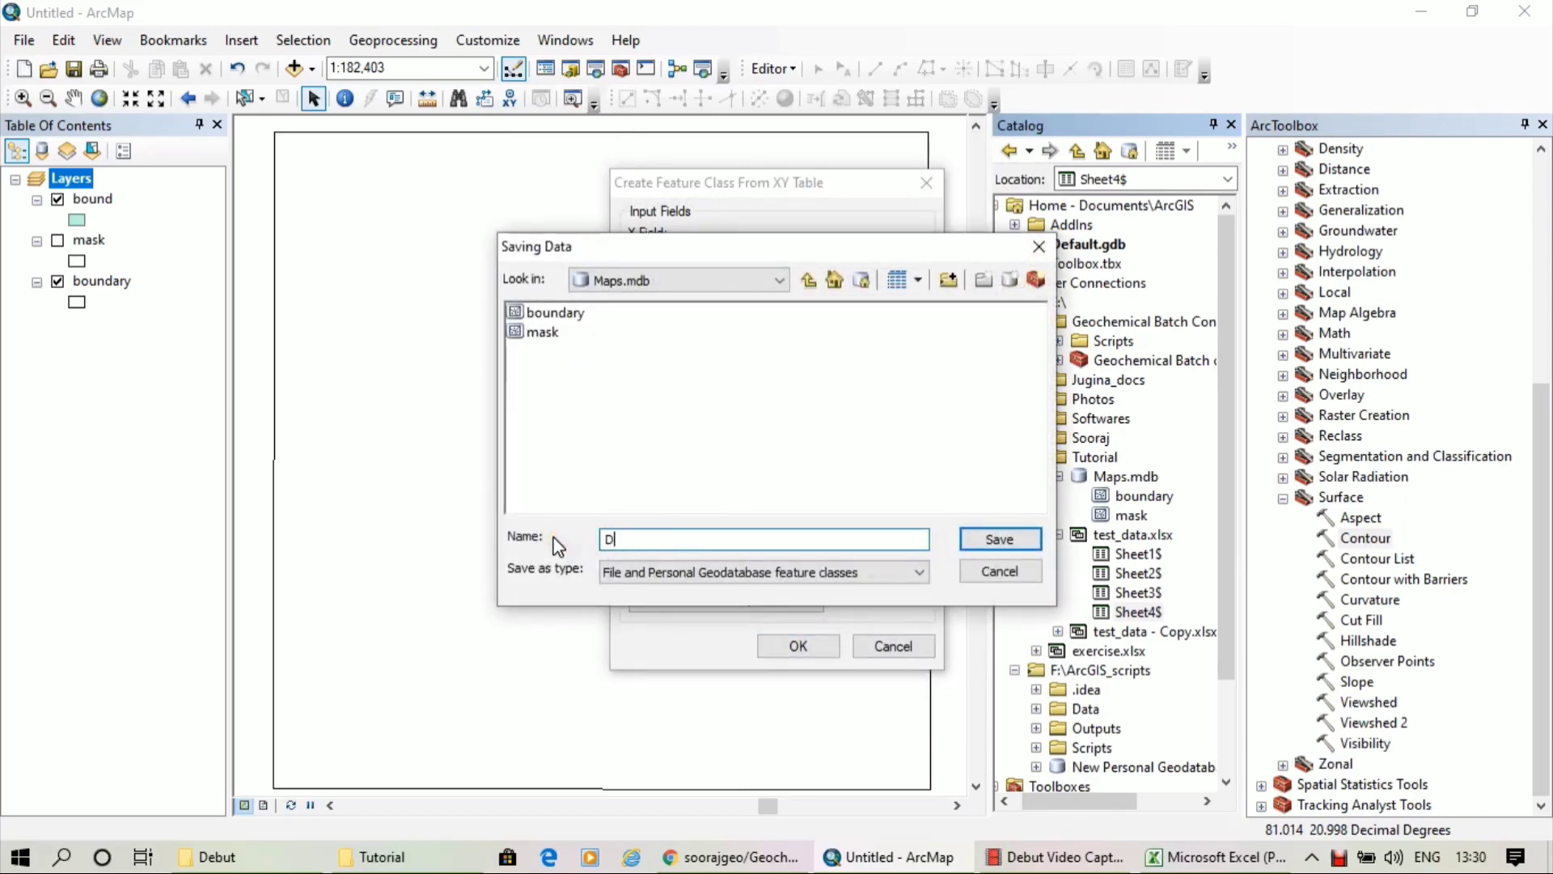
pyautogui.write('Data')
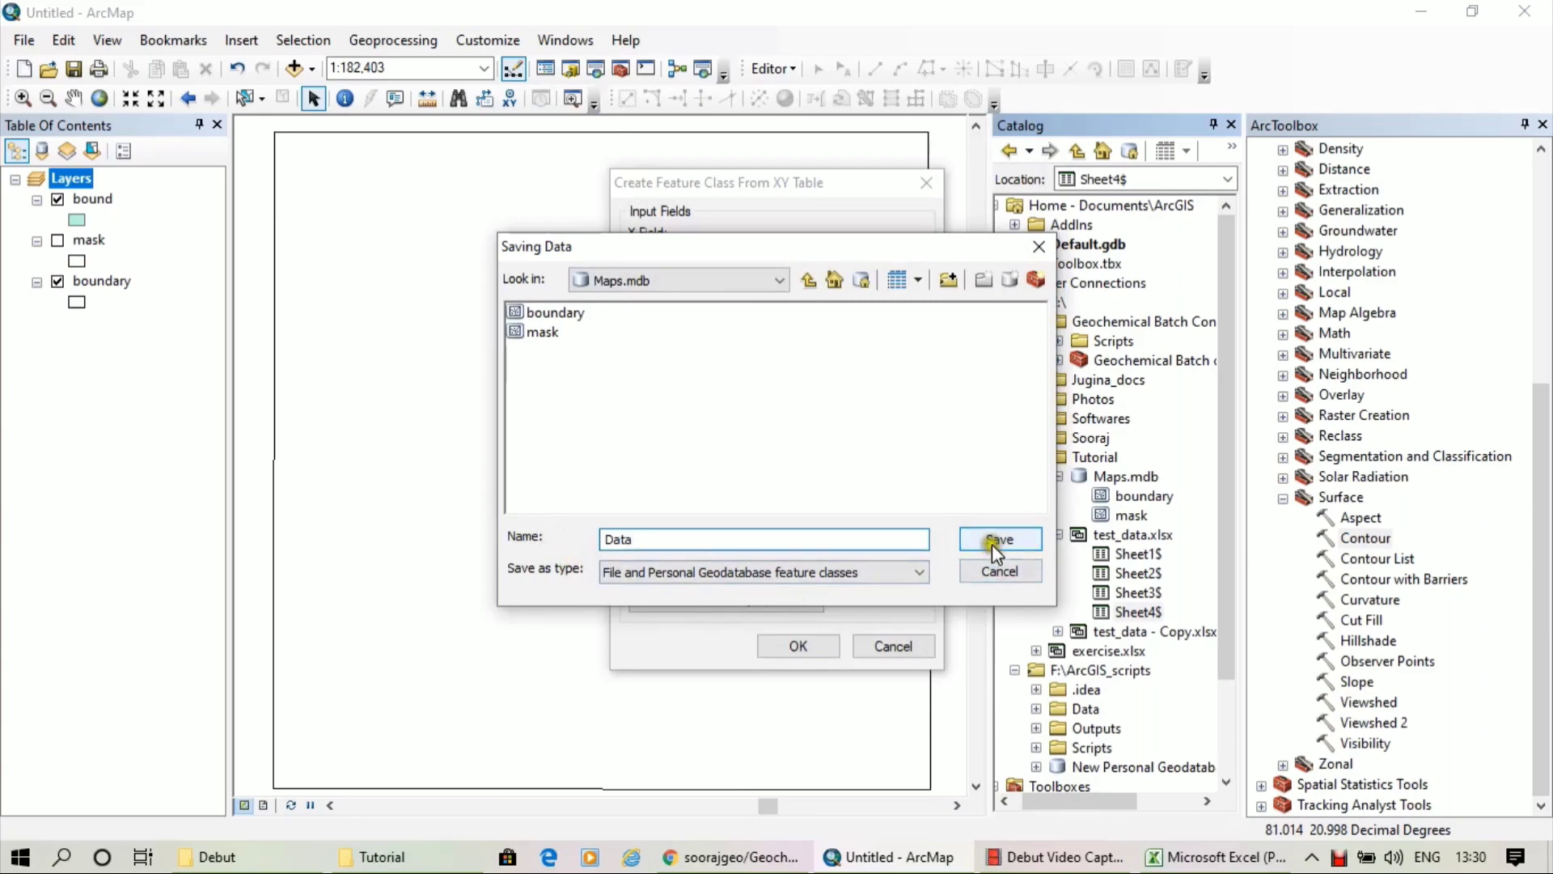
pyautogui.click(991, 541)
pyautogui.click(823, 650)
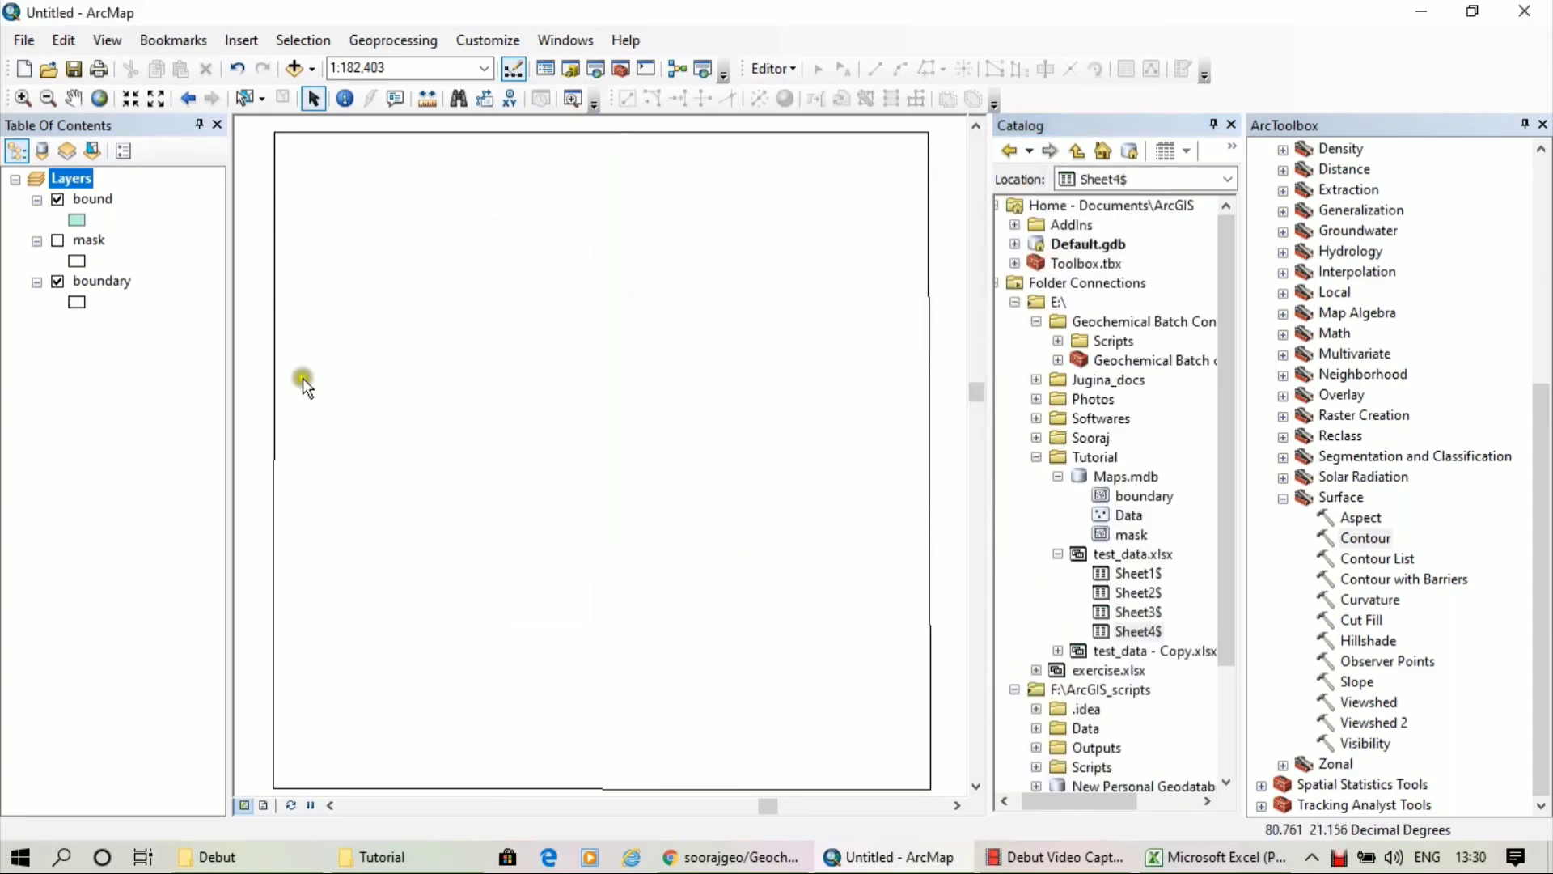
# Add the Data feature class from Maps.mdb to the map and look through its attribute table
pyautogui.click(1117, 518)
pyautogui.moveTo(1117, 522); pyautogui.dragTo(774, 440)
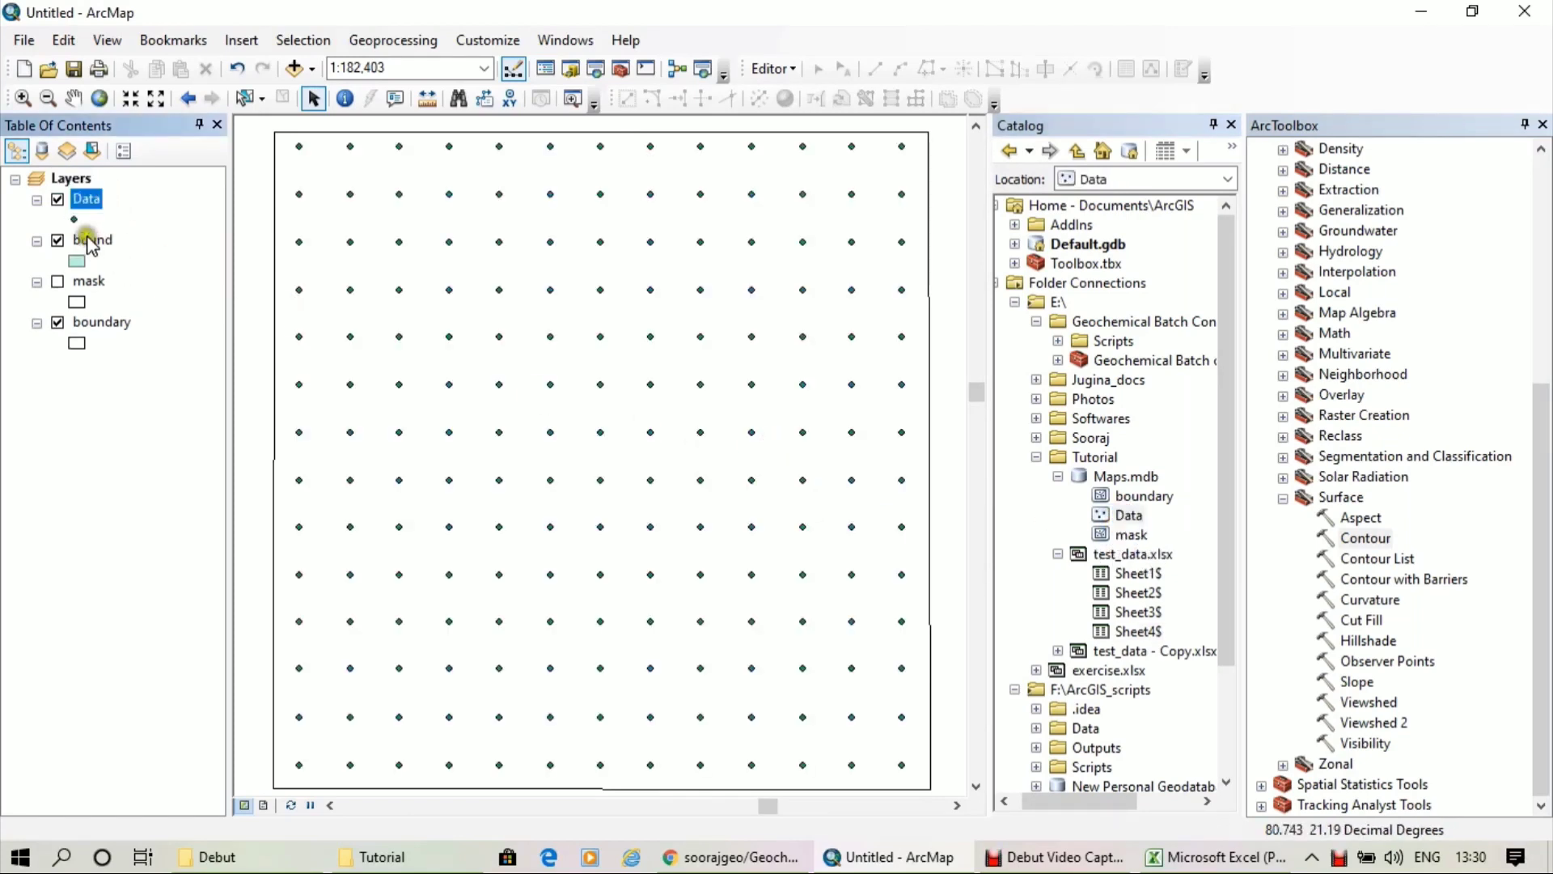
pyautogui.rightClick(81, 204)
pyautogui.click(127, 272)
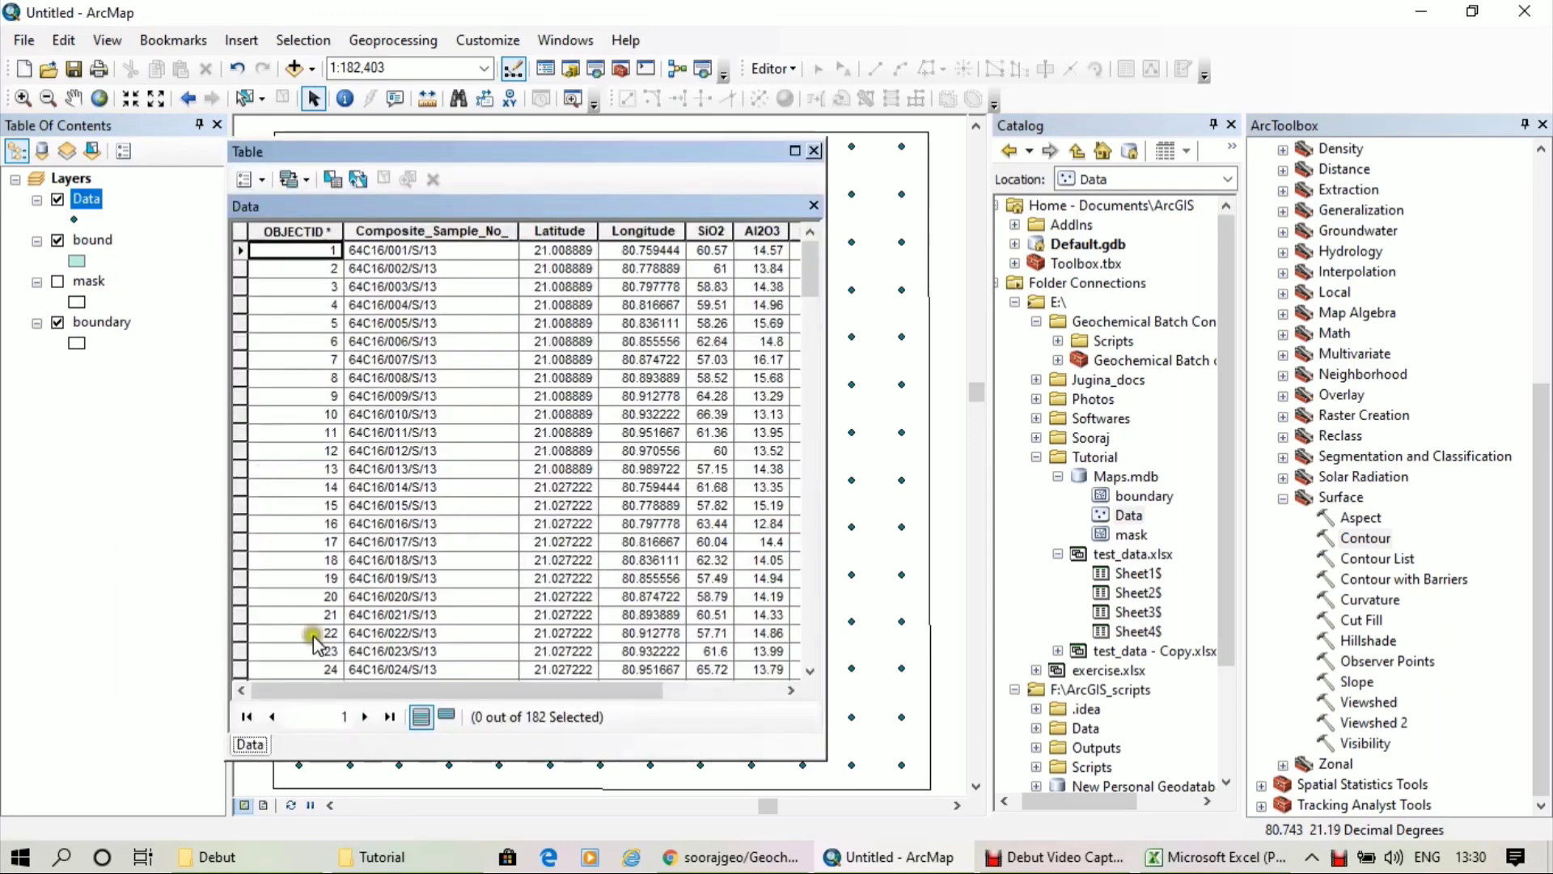
pyautogui.moveTo(381, 688); pyautogui.dragTo(325, 694)
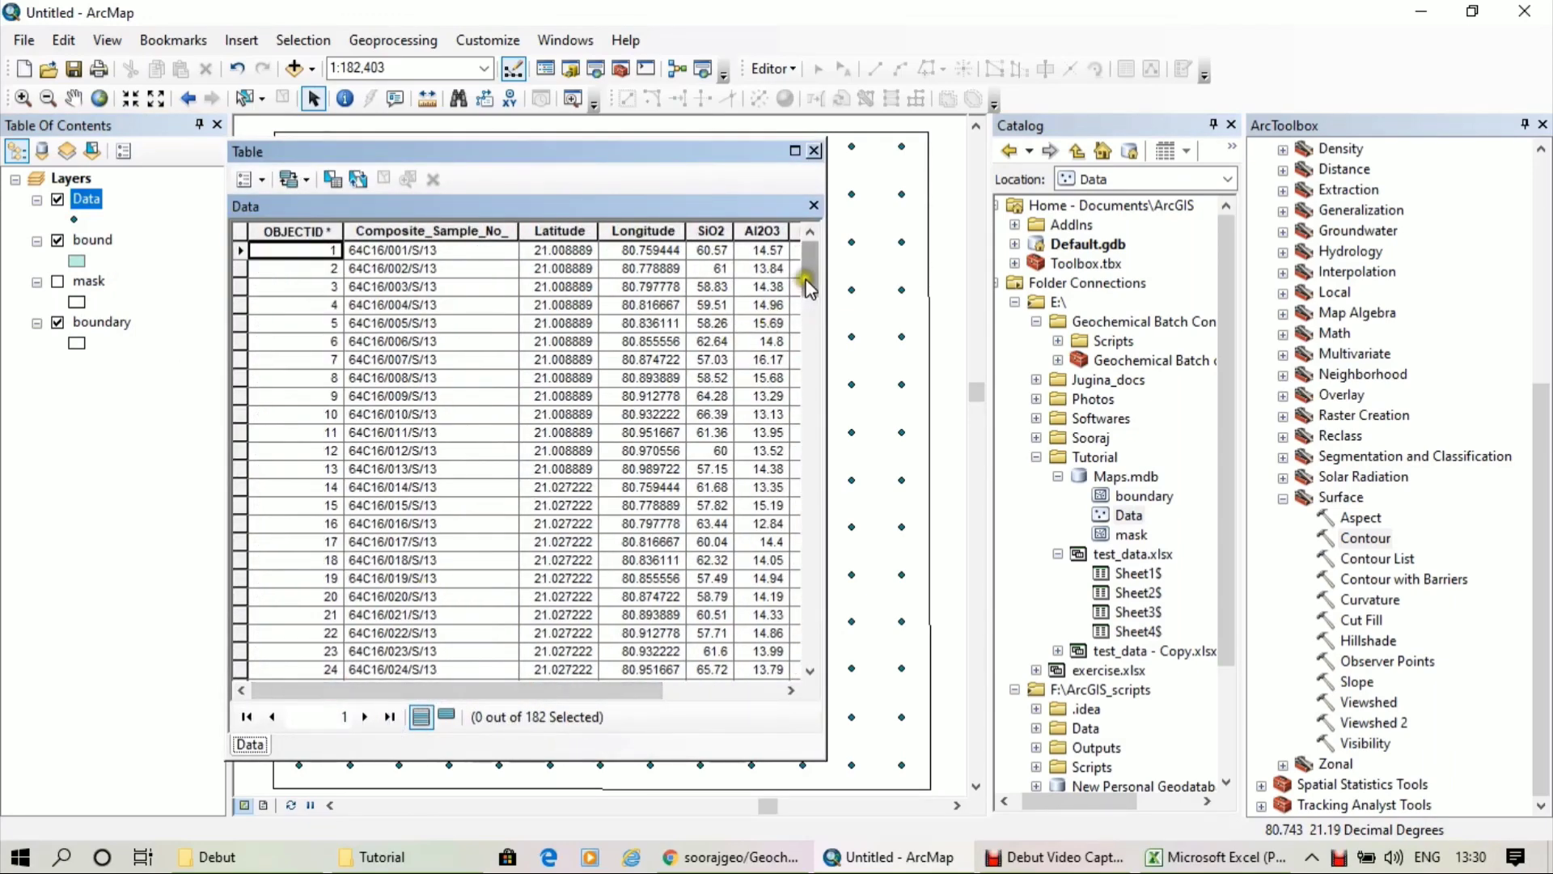
pyautogui.moveTo(808, 271); pyautogui.dragTo(812, 230)
pyautogui.moveTo(610, 689); pyautogui.dragTo(651, 692)
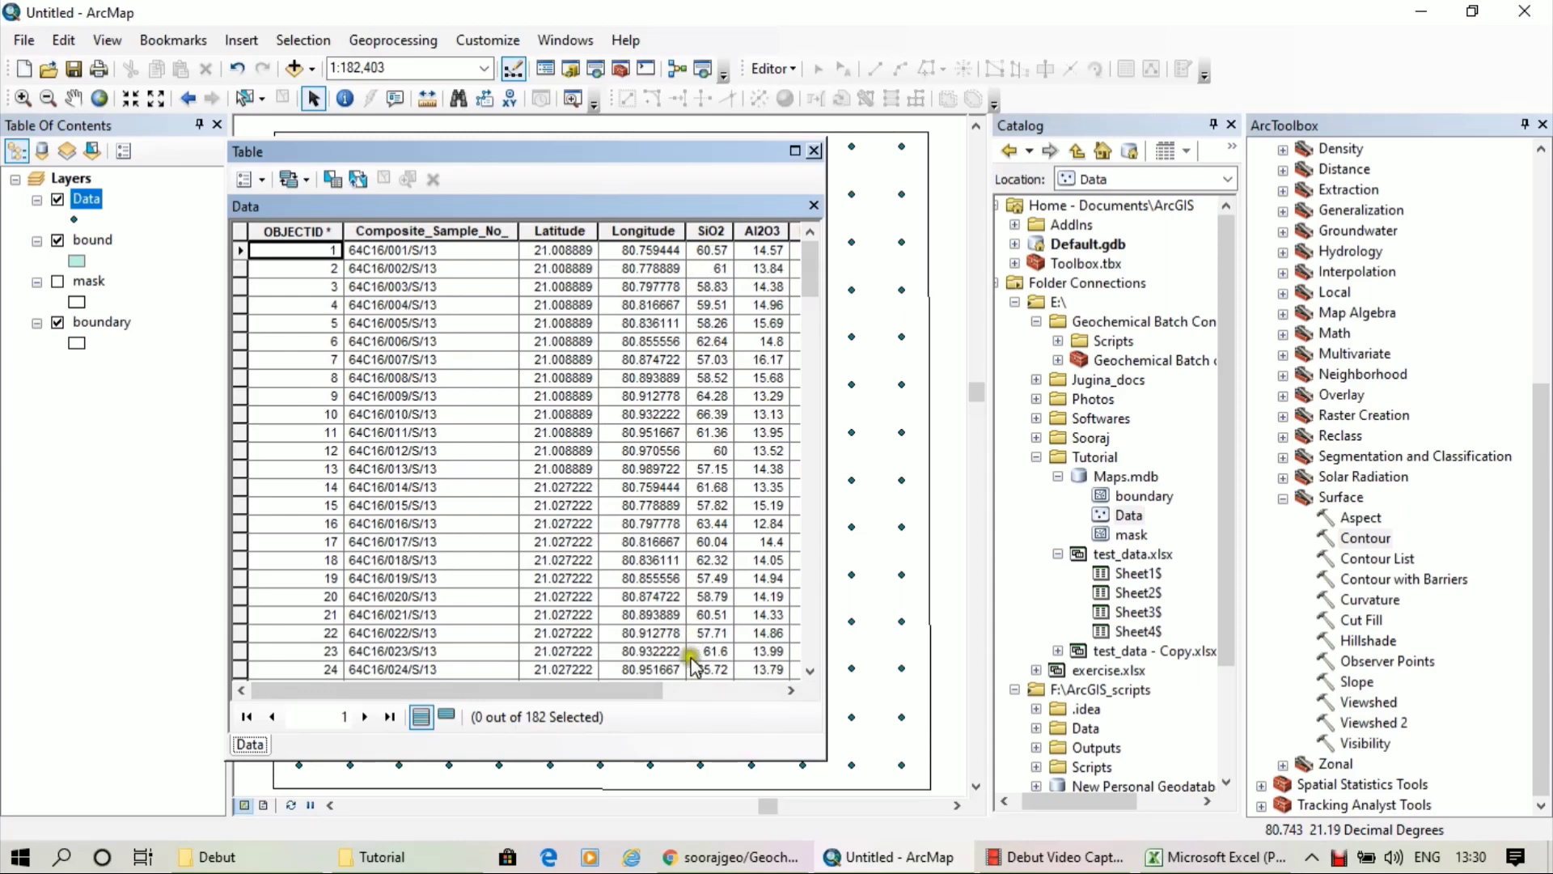
pyautogui.click(815, 151)
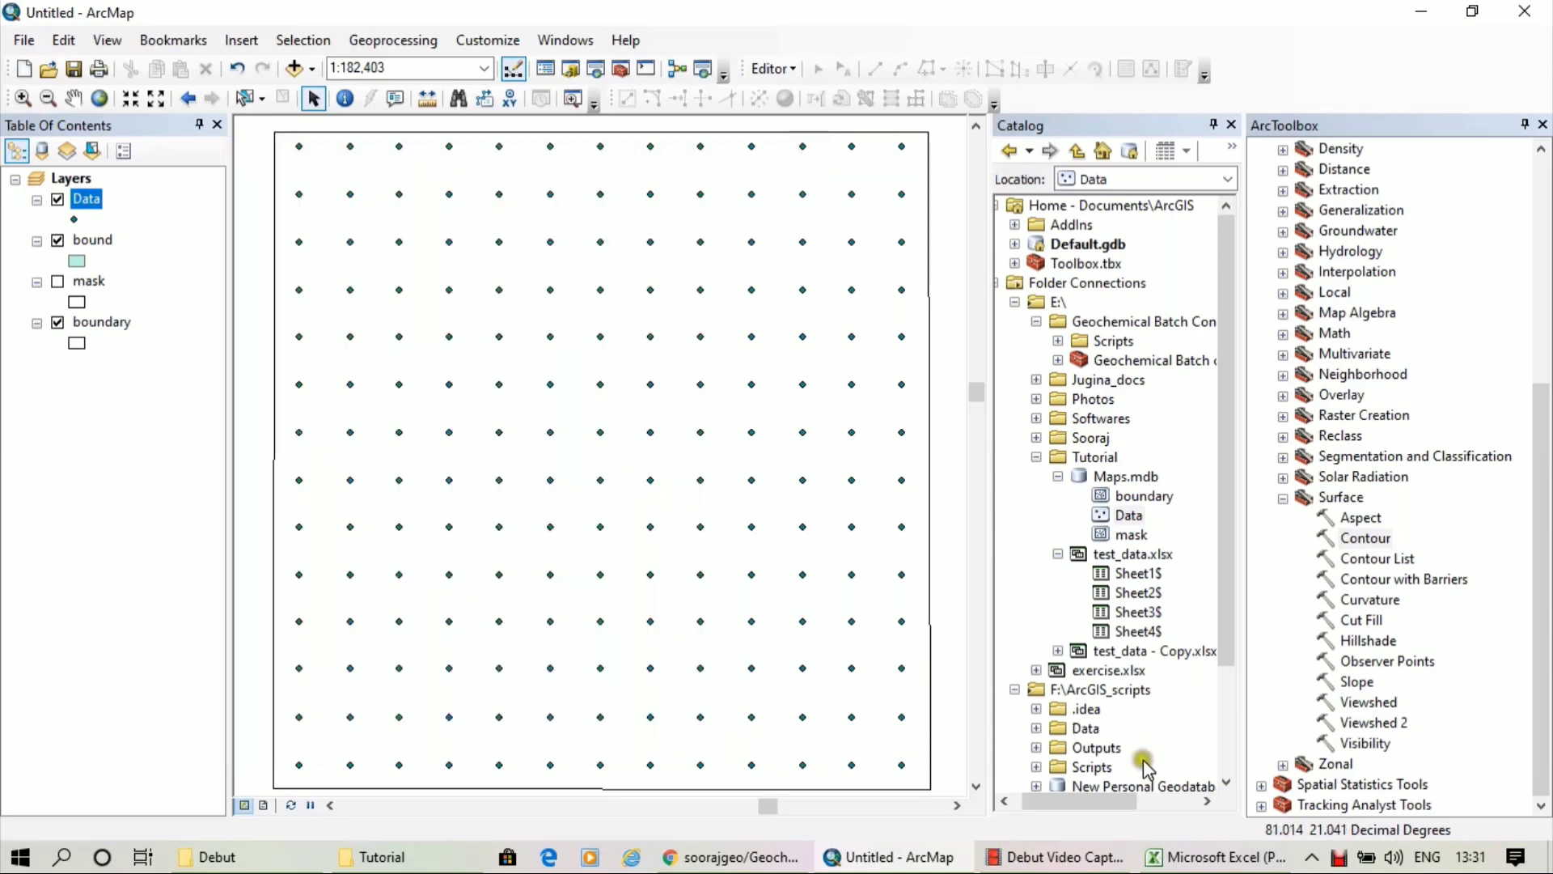
# Refresh the Tutorial folder in the catalog and switch to Excel to view the header row of Sheet1
pyautogui.rightClick(1078, 467)
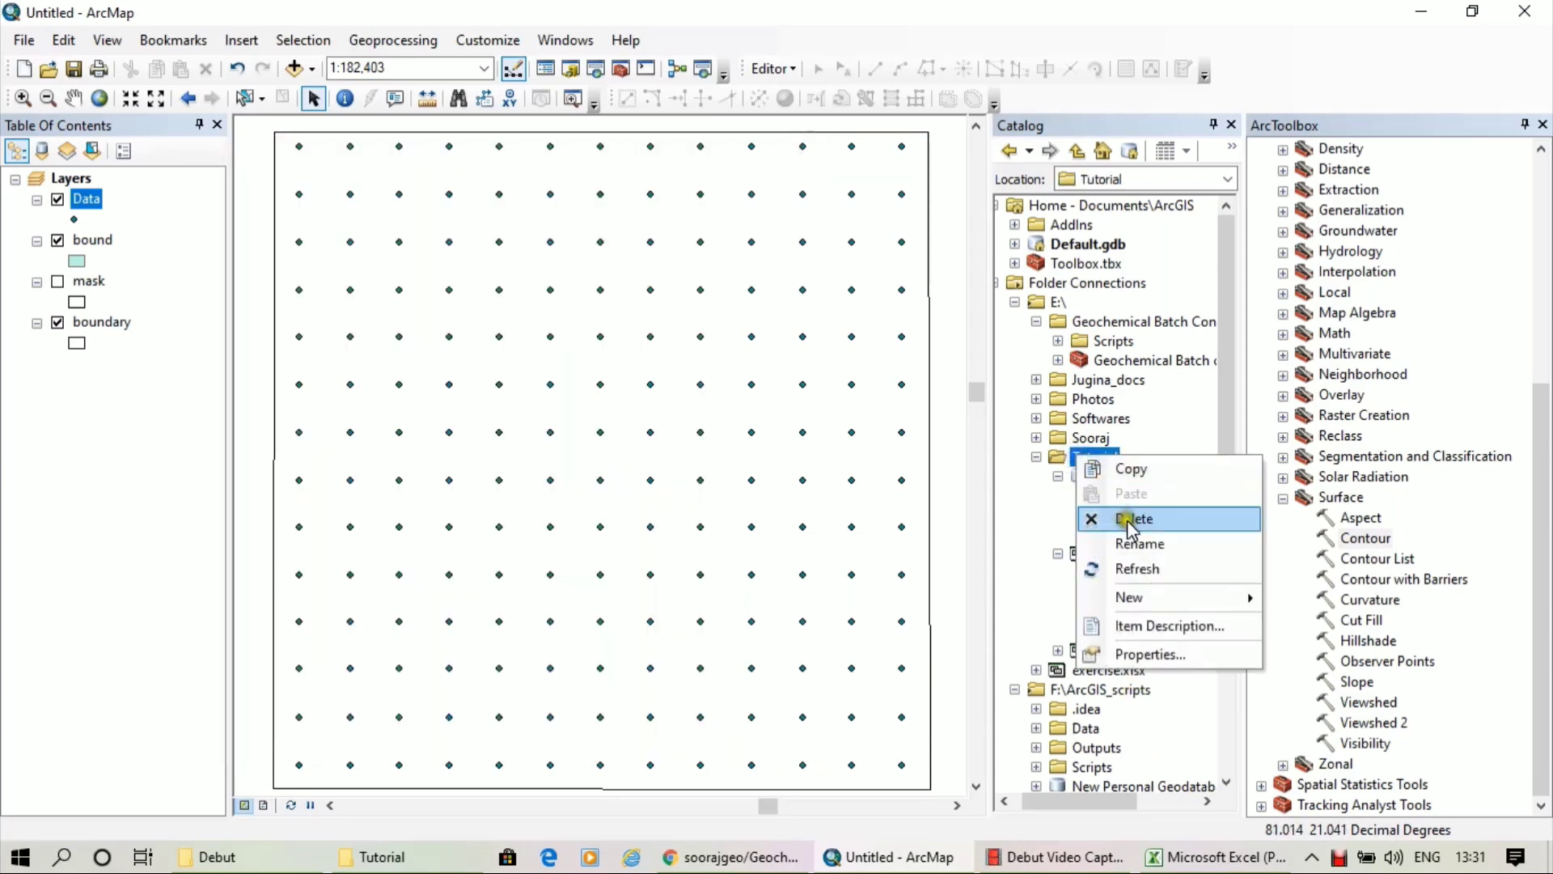
pyautogui.click(1165, 563)
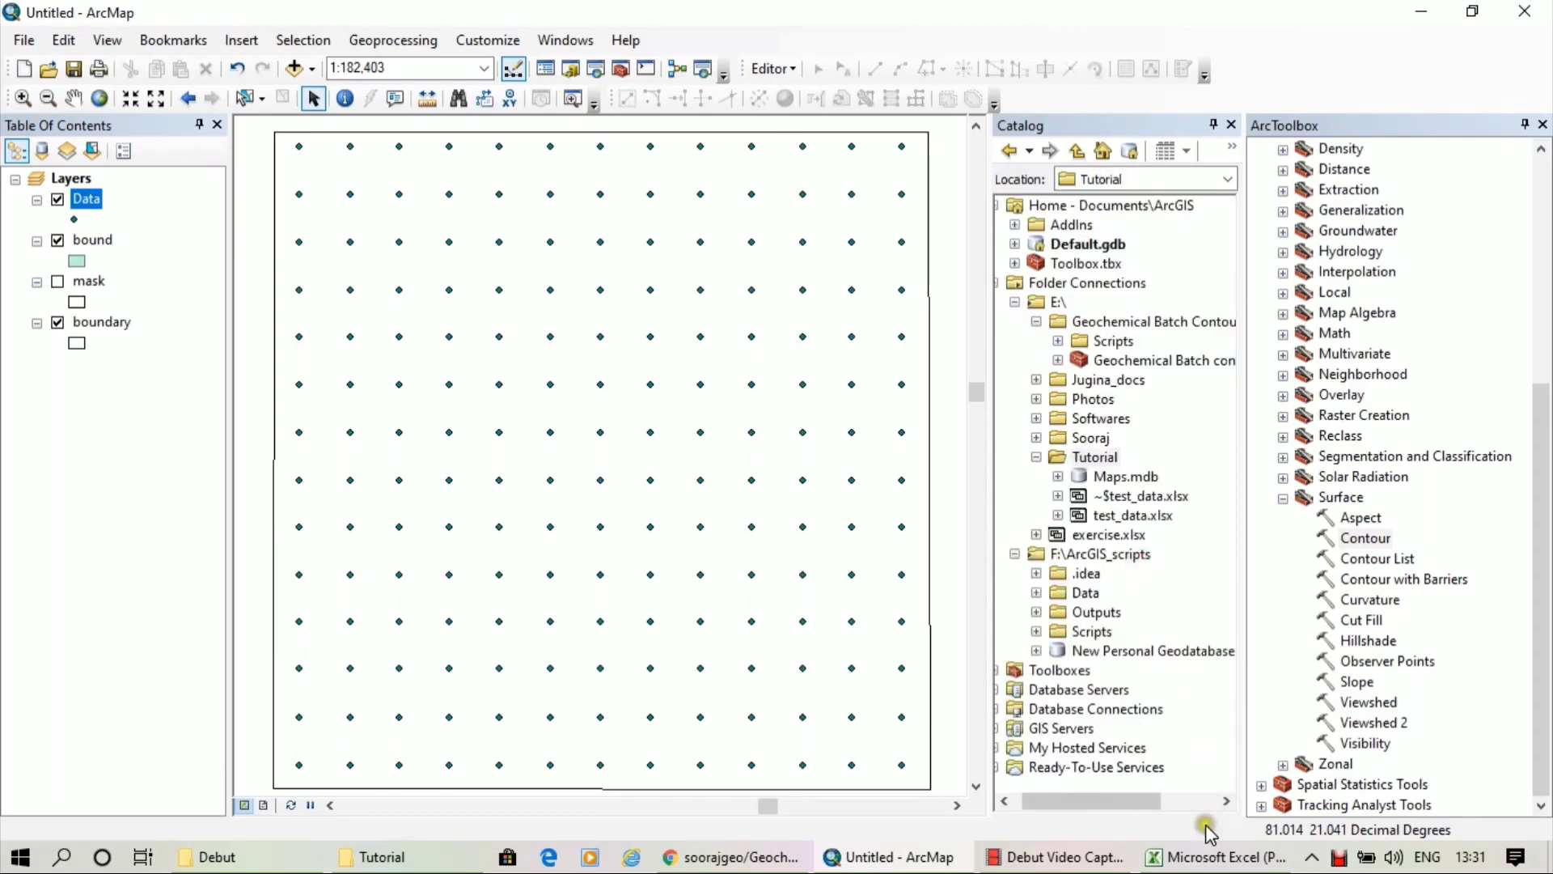
pyautogui.click(1211, 857)
pyautogui.click(737, 472)
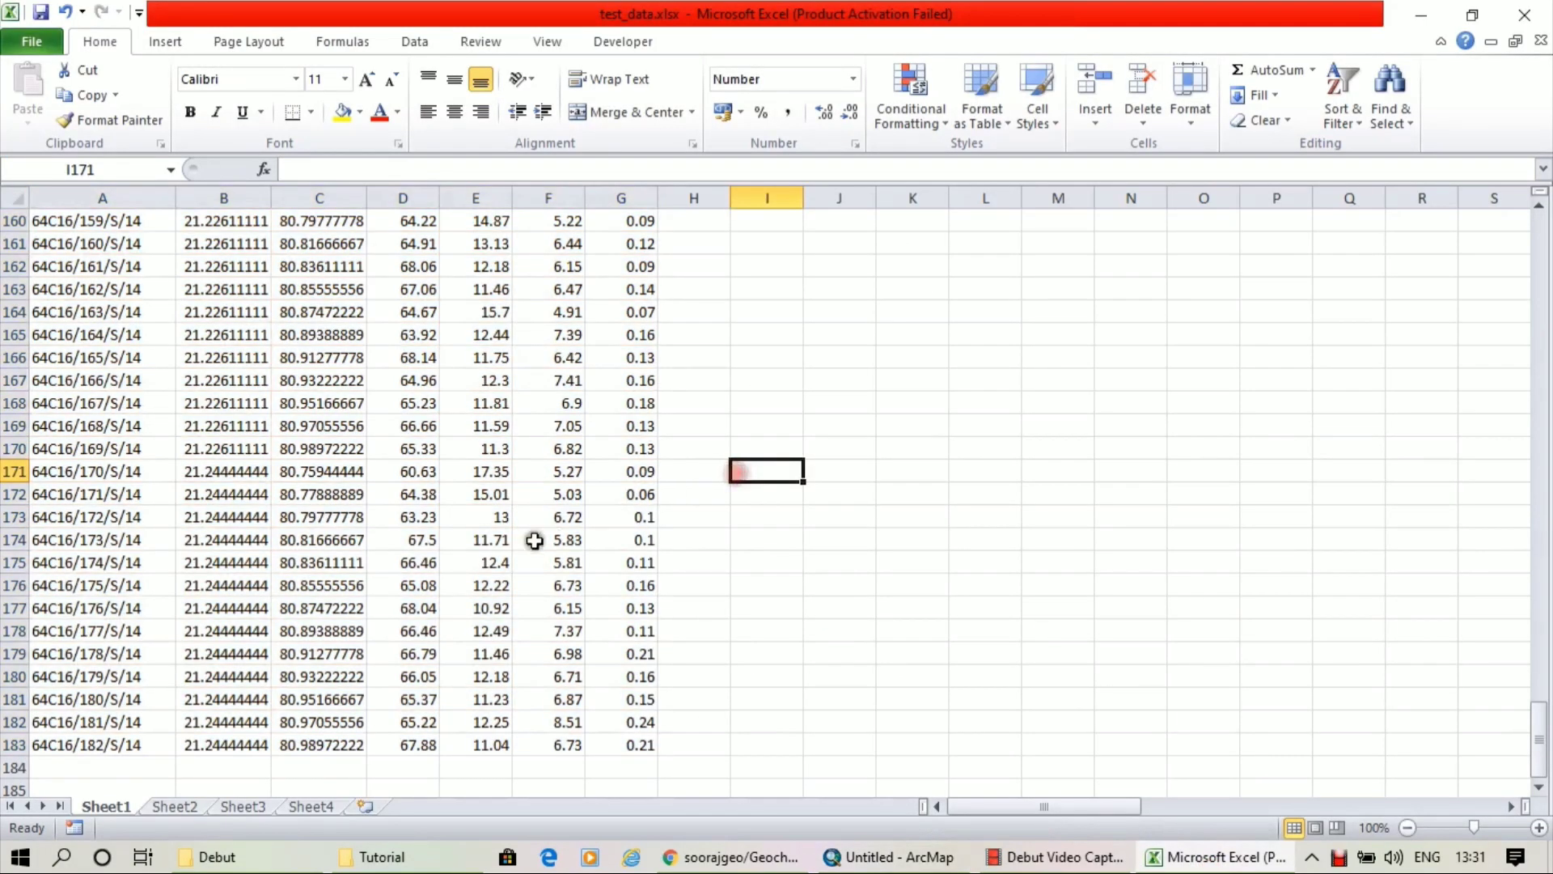
pyautogui.scroll(20, 559, 526)
pyautogui.scroll(16, 537, 510)
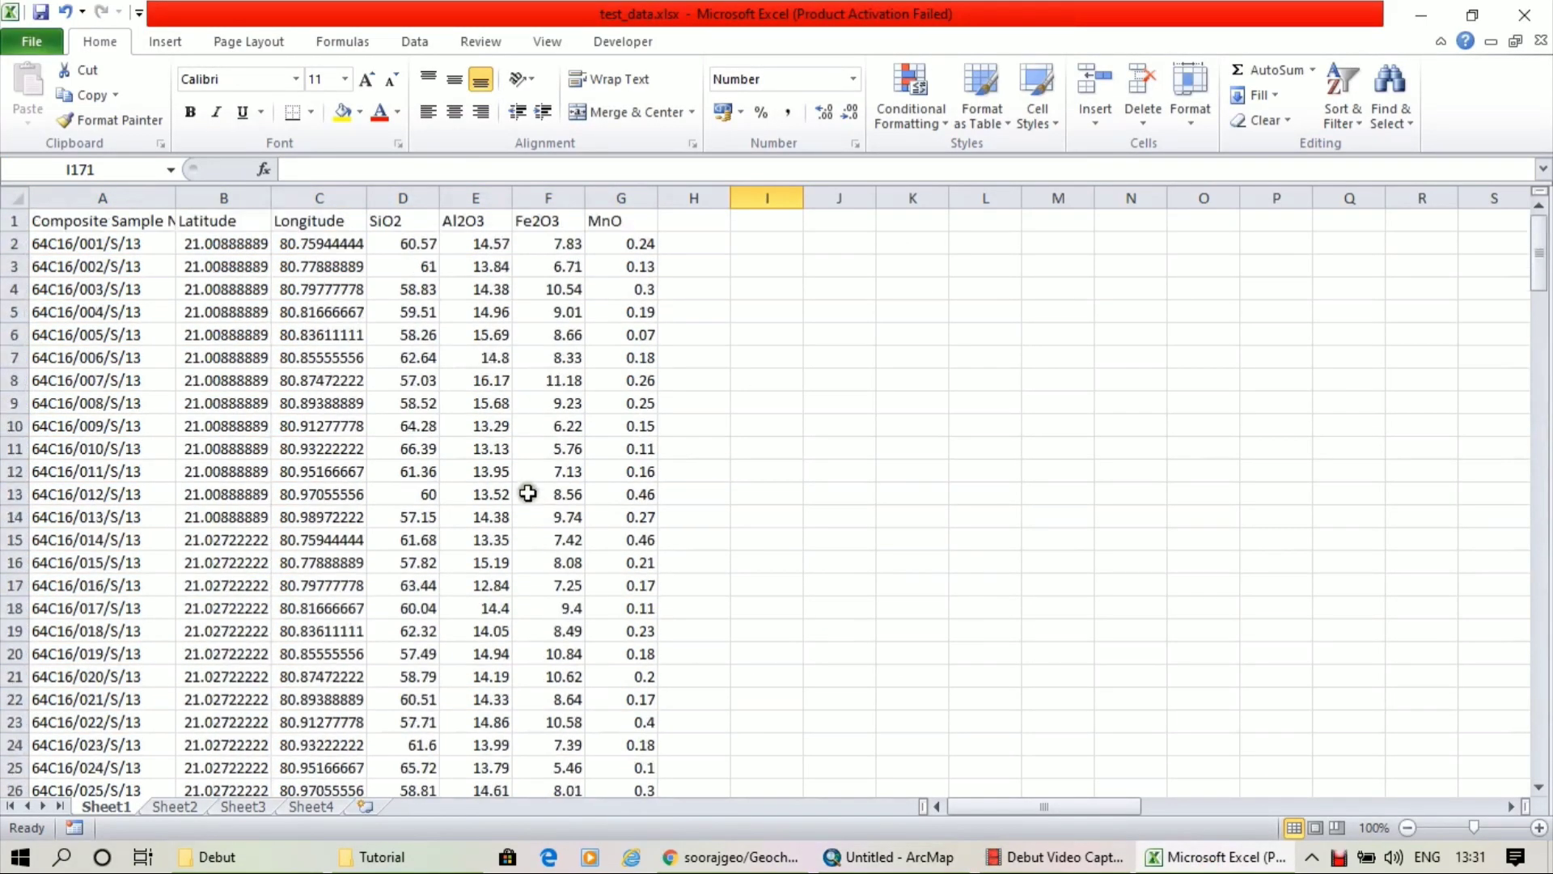
# Examine the SiO2, Al2O3, Fe2O3 and MnO headers in row 1 for trailing spaces
pyautogui.click(408, 224)
pyautogui.click(474, 225)
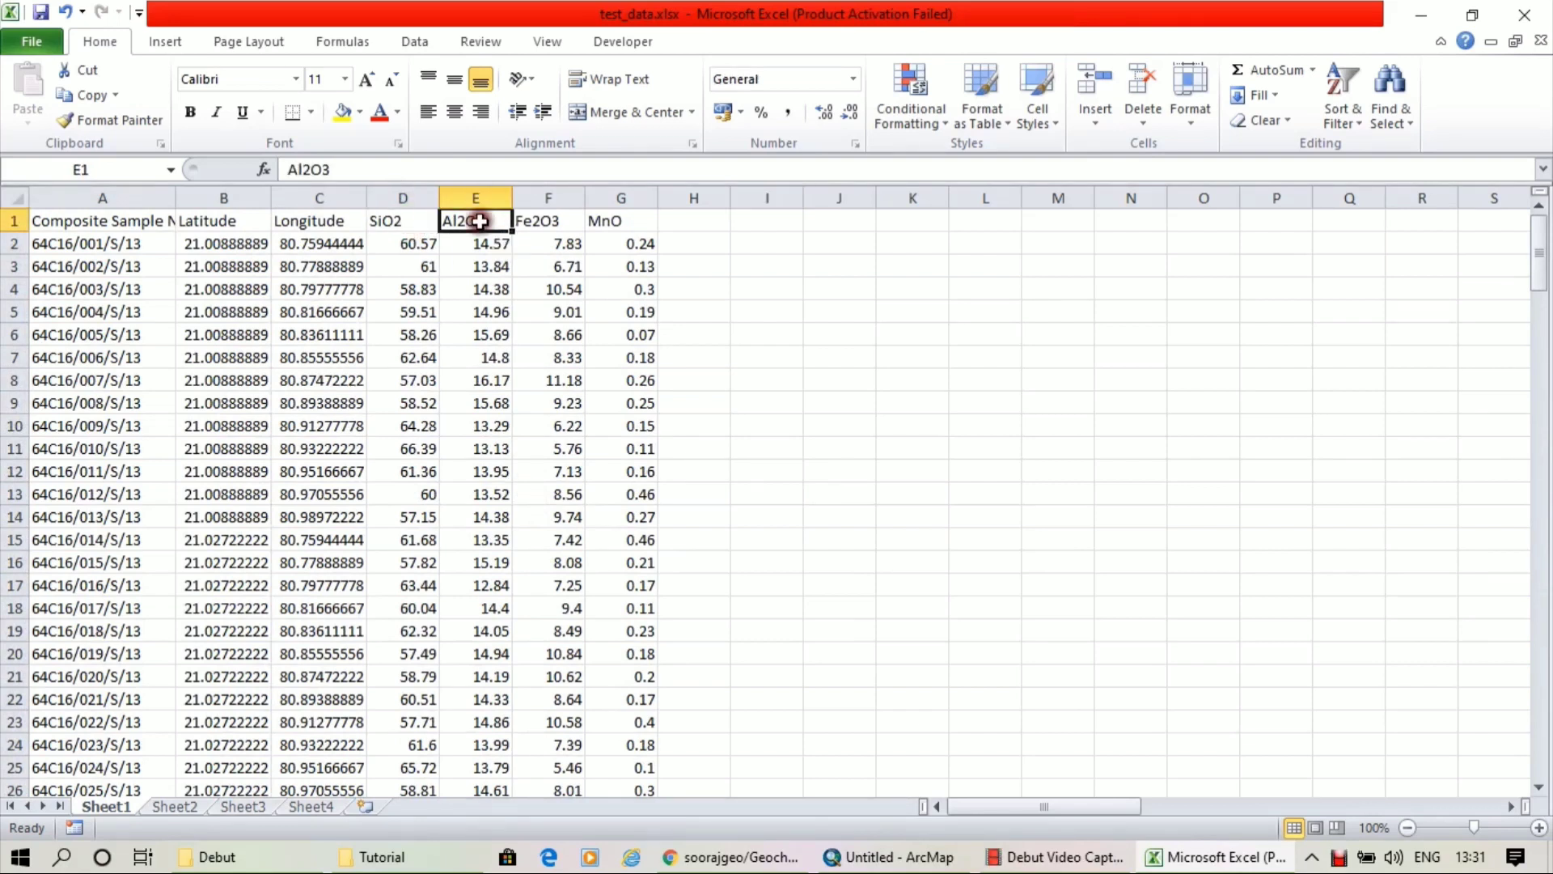
pyautogui.click(541, 220)
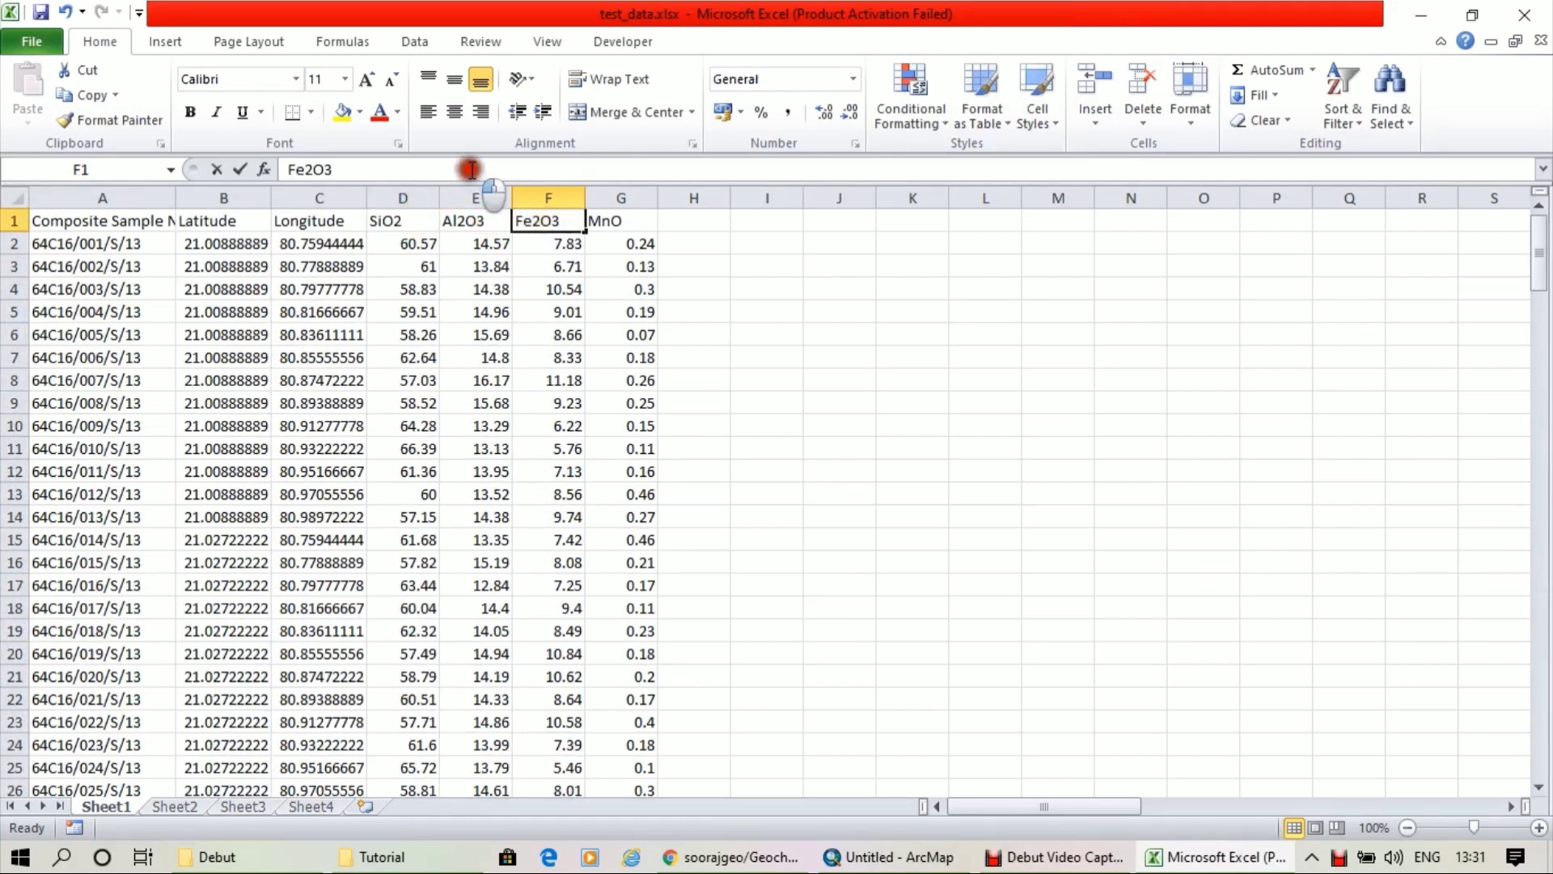
pyautogui.click(621, 225)
pyautogui.click(423, 161)
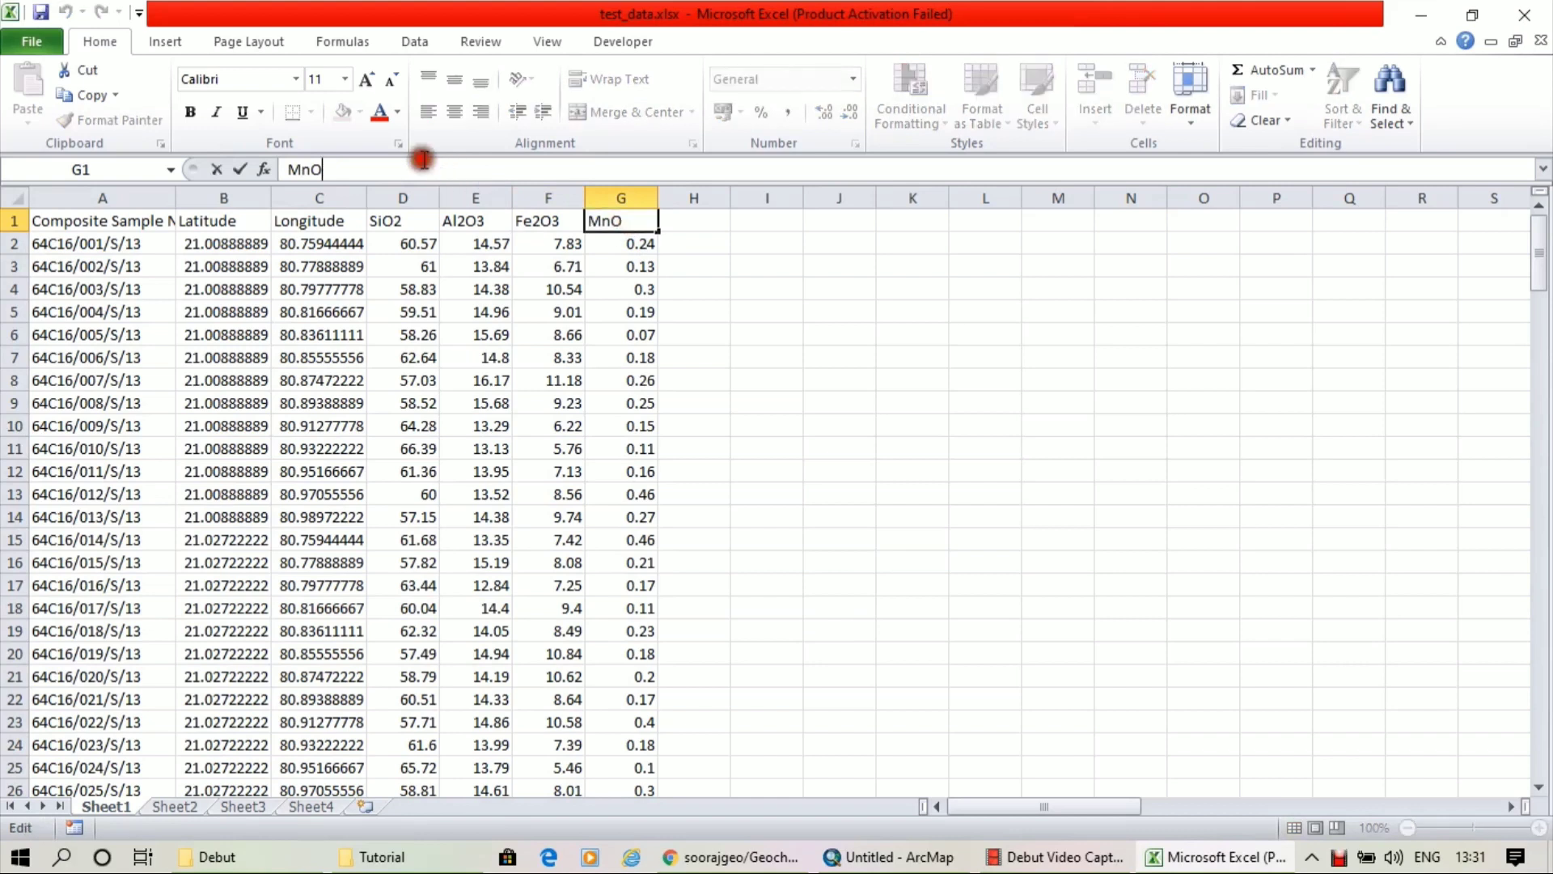
pyautogui.click(480, 224)
pyautogui.click(395, 167)
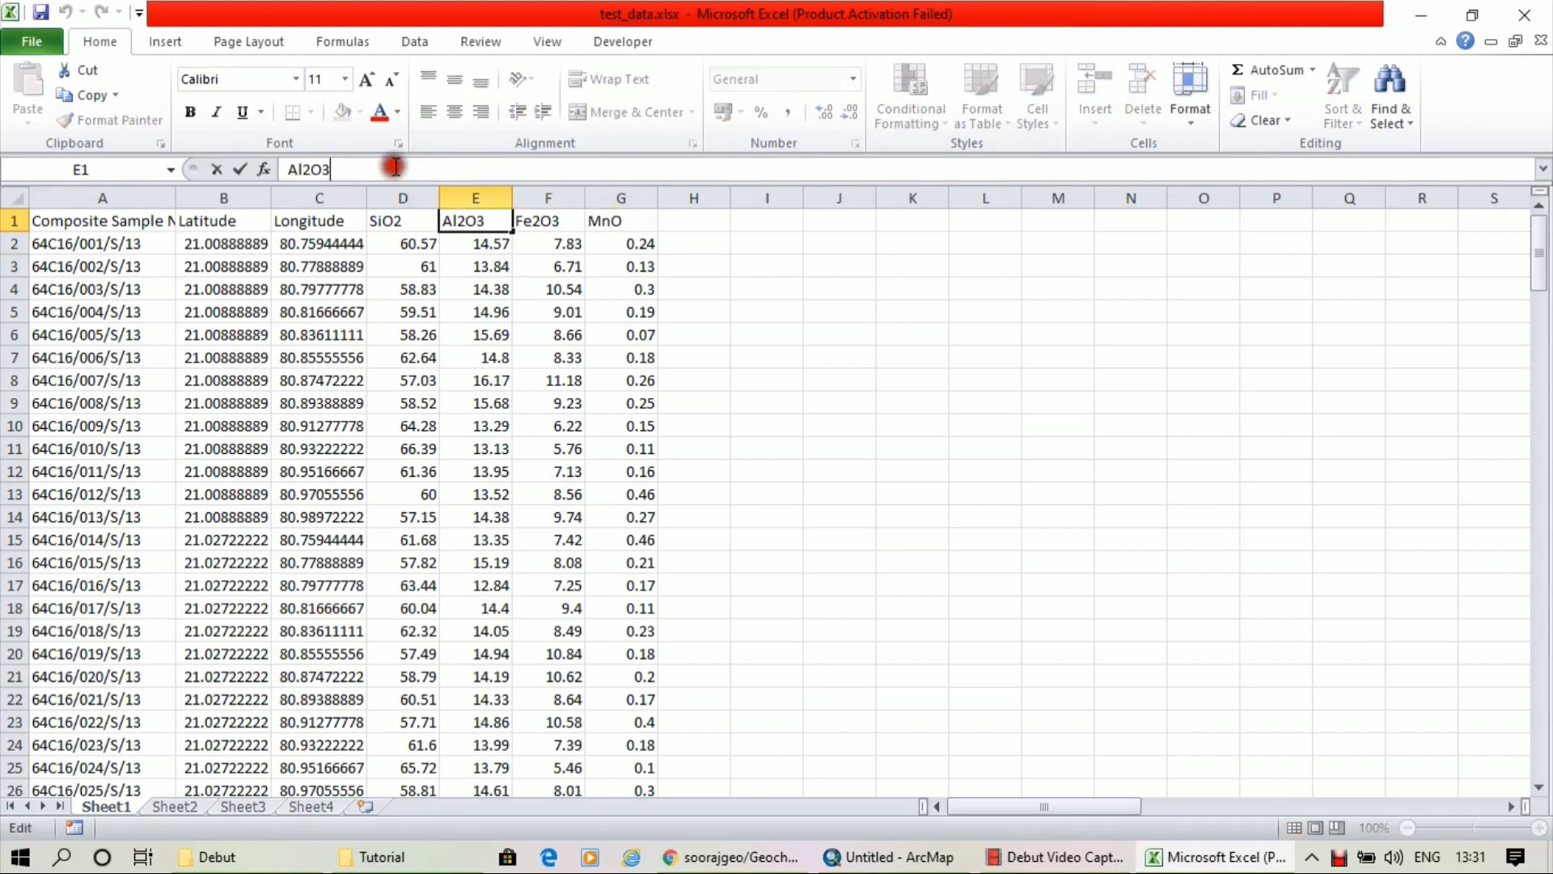
pyautogui.click(396, 220)
pyautogui.click(339, 168)
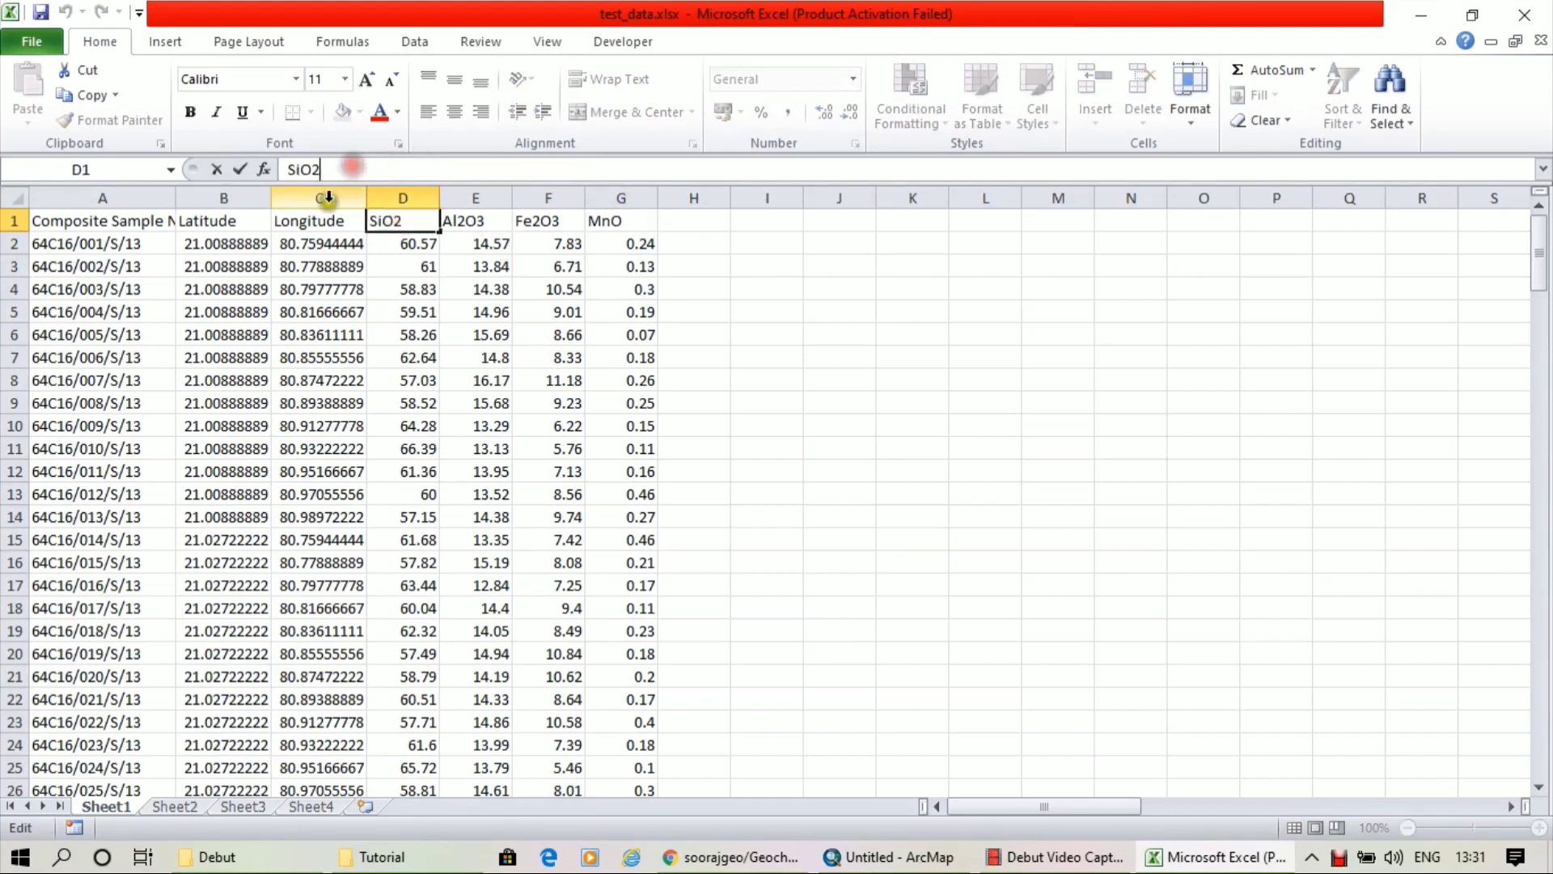
# Examine the Longitude header for extra spaces and recheck the element headers from SiO2 to MnO
pyautogui.click(336, 230)
pyautogui.click(372, 168)
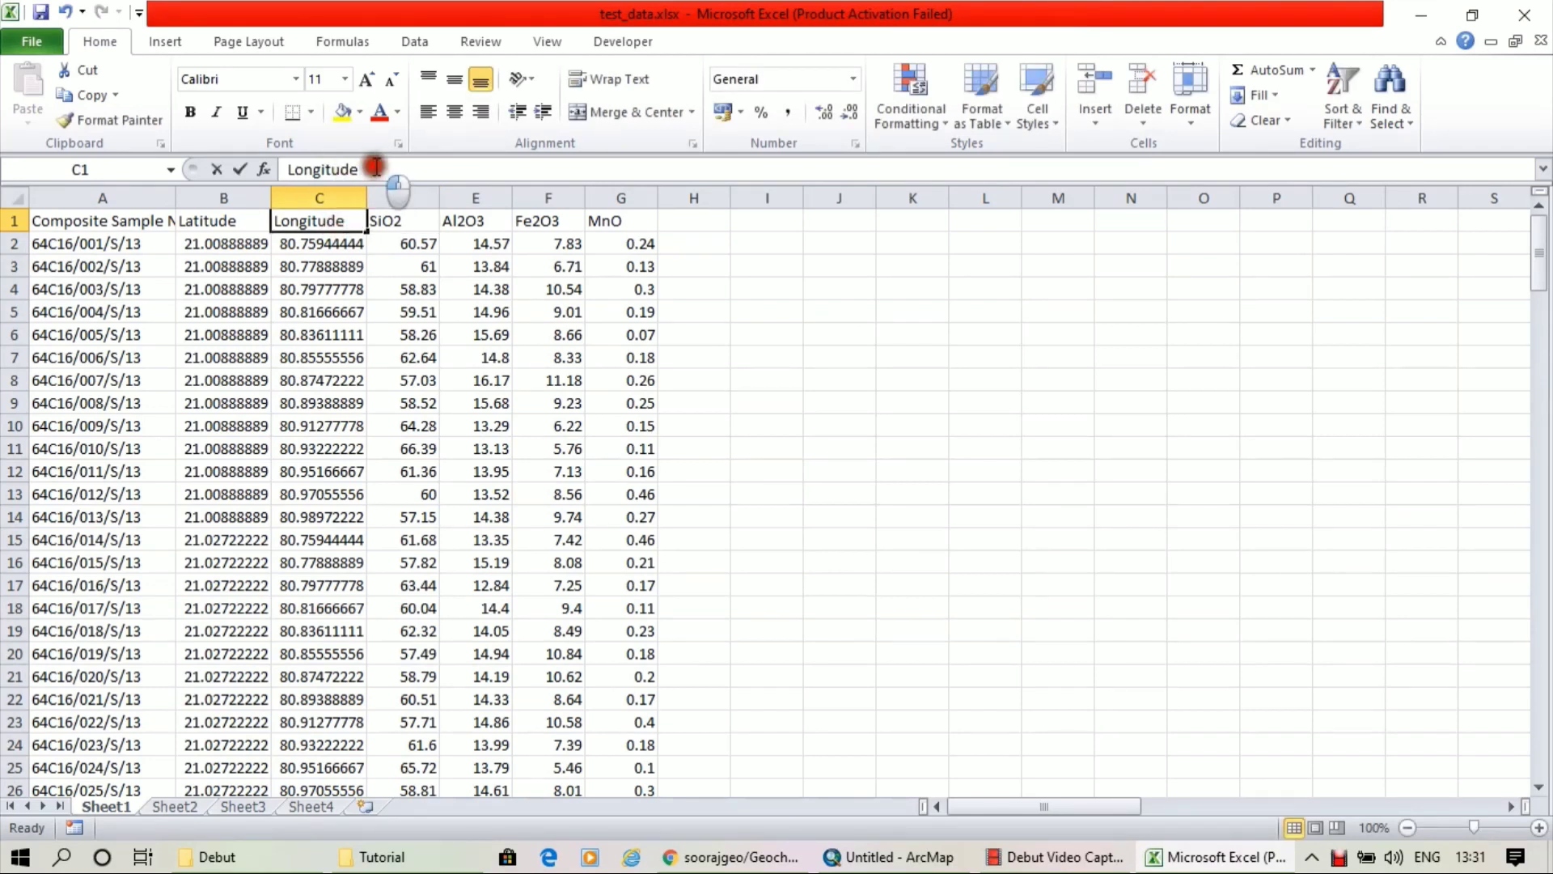
pyautogui.click(414, 220)
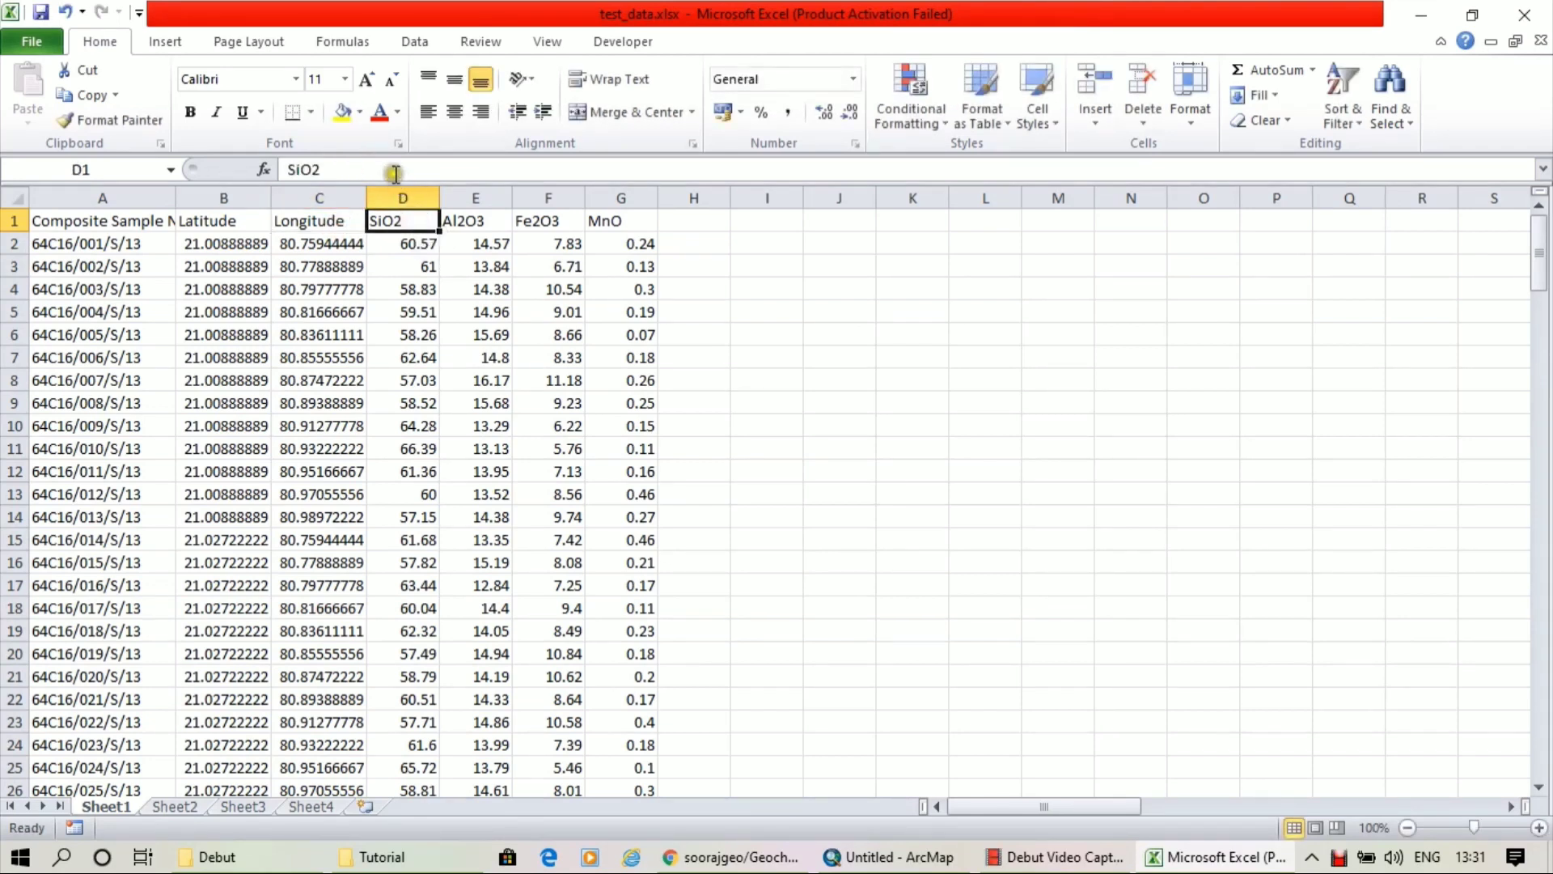
pyautogui.click(395, 171)
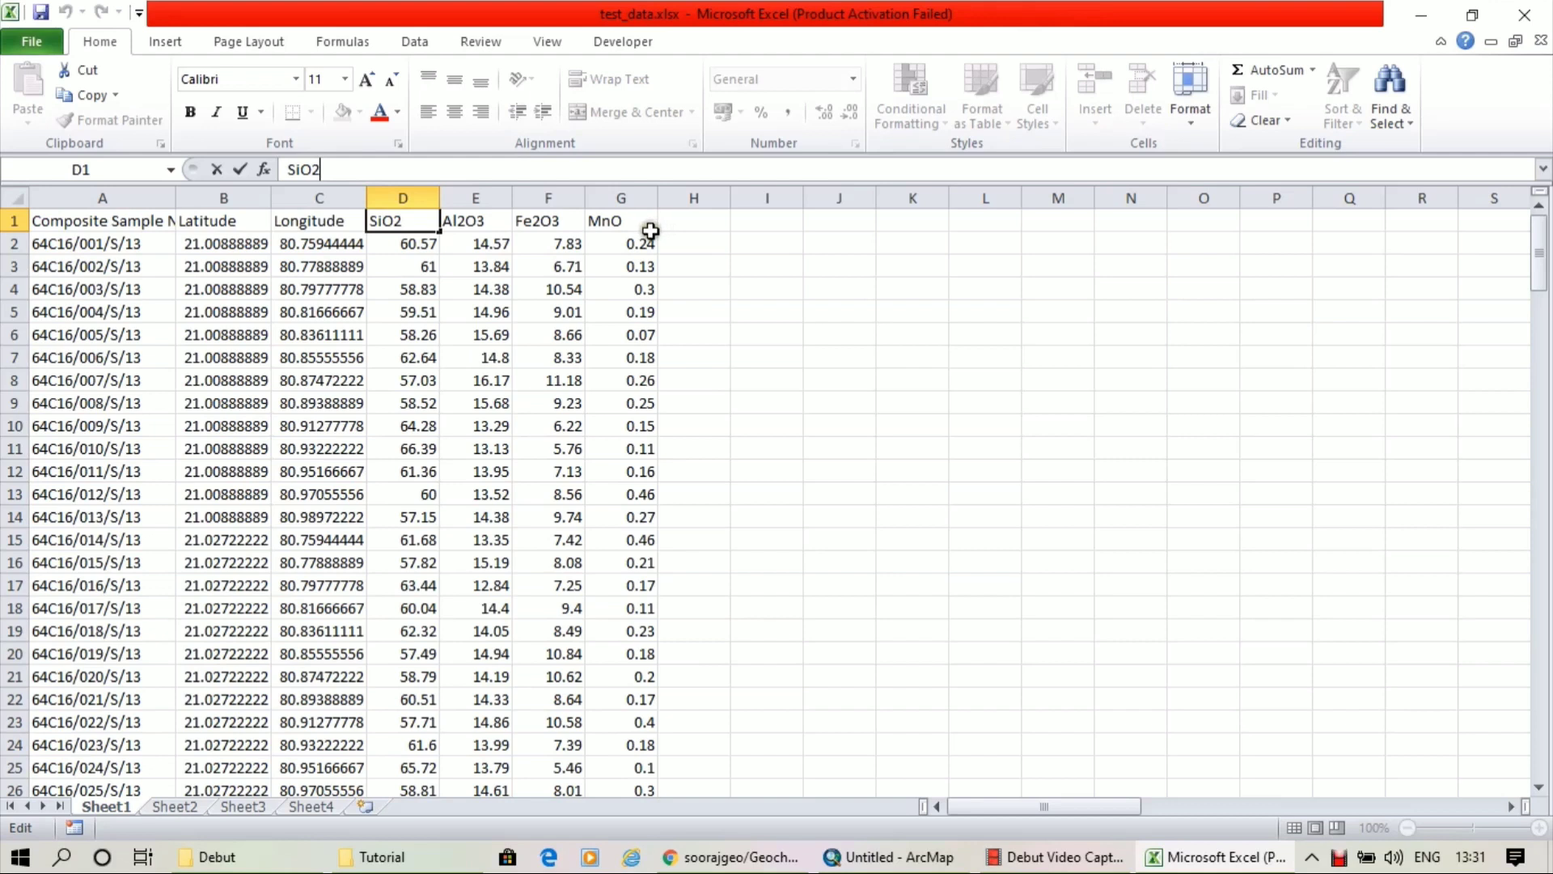
pyautogui.click(694, 219)
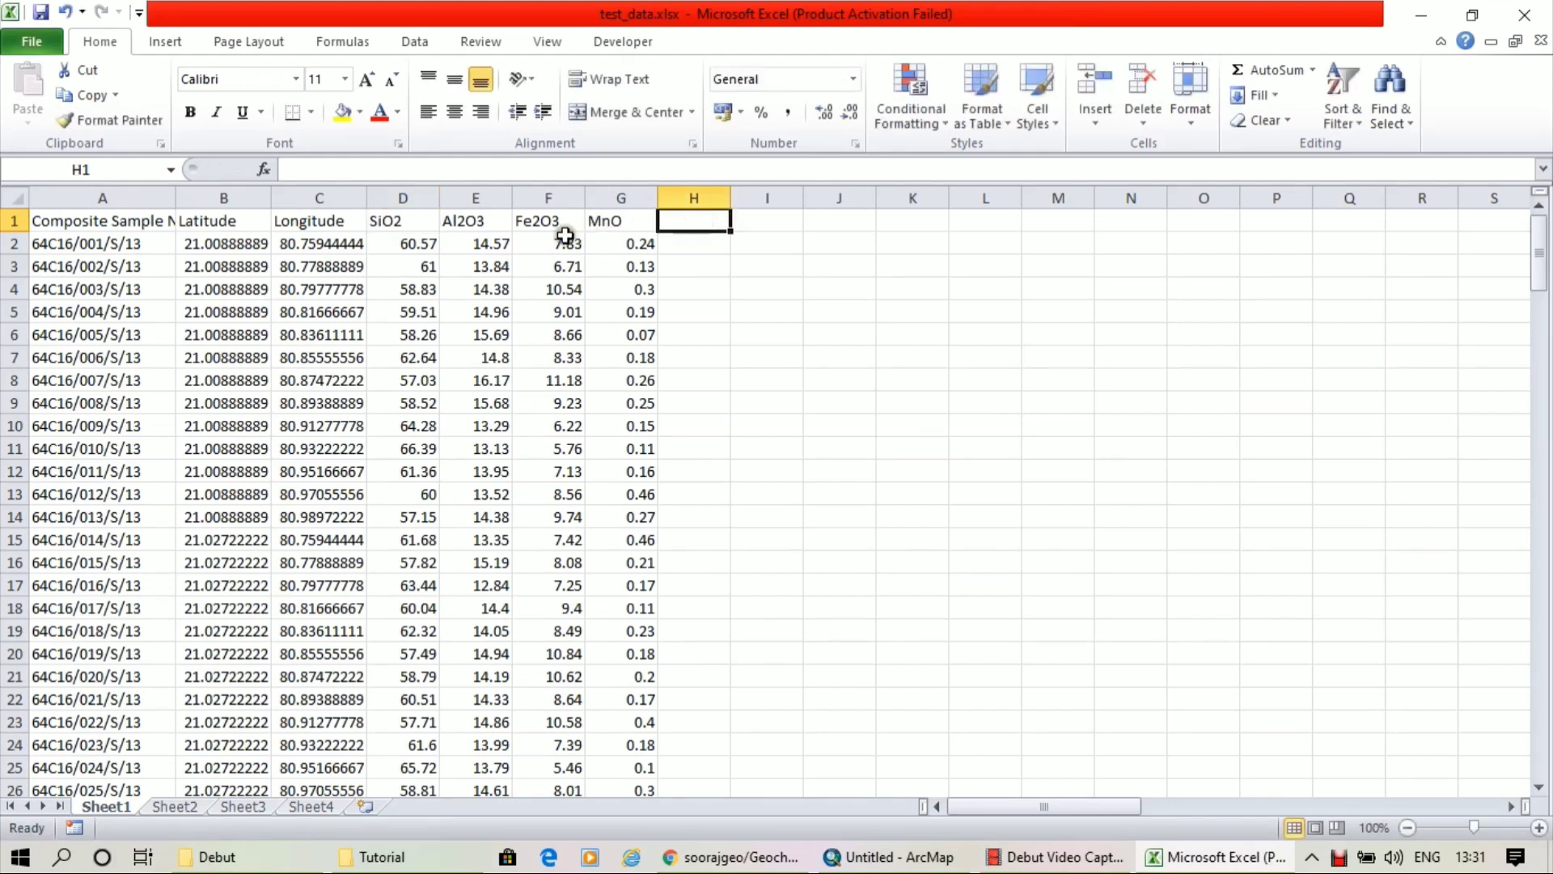
pyautogui.click(627, 221)
pyautogui.click(552, 221)
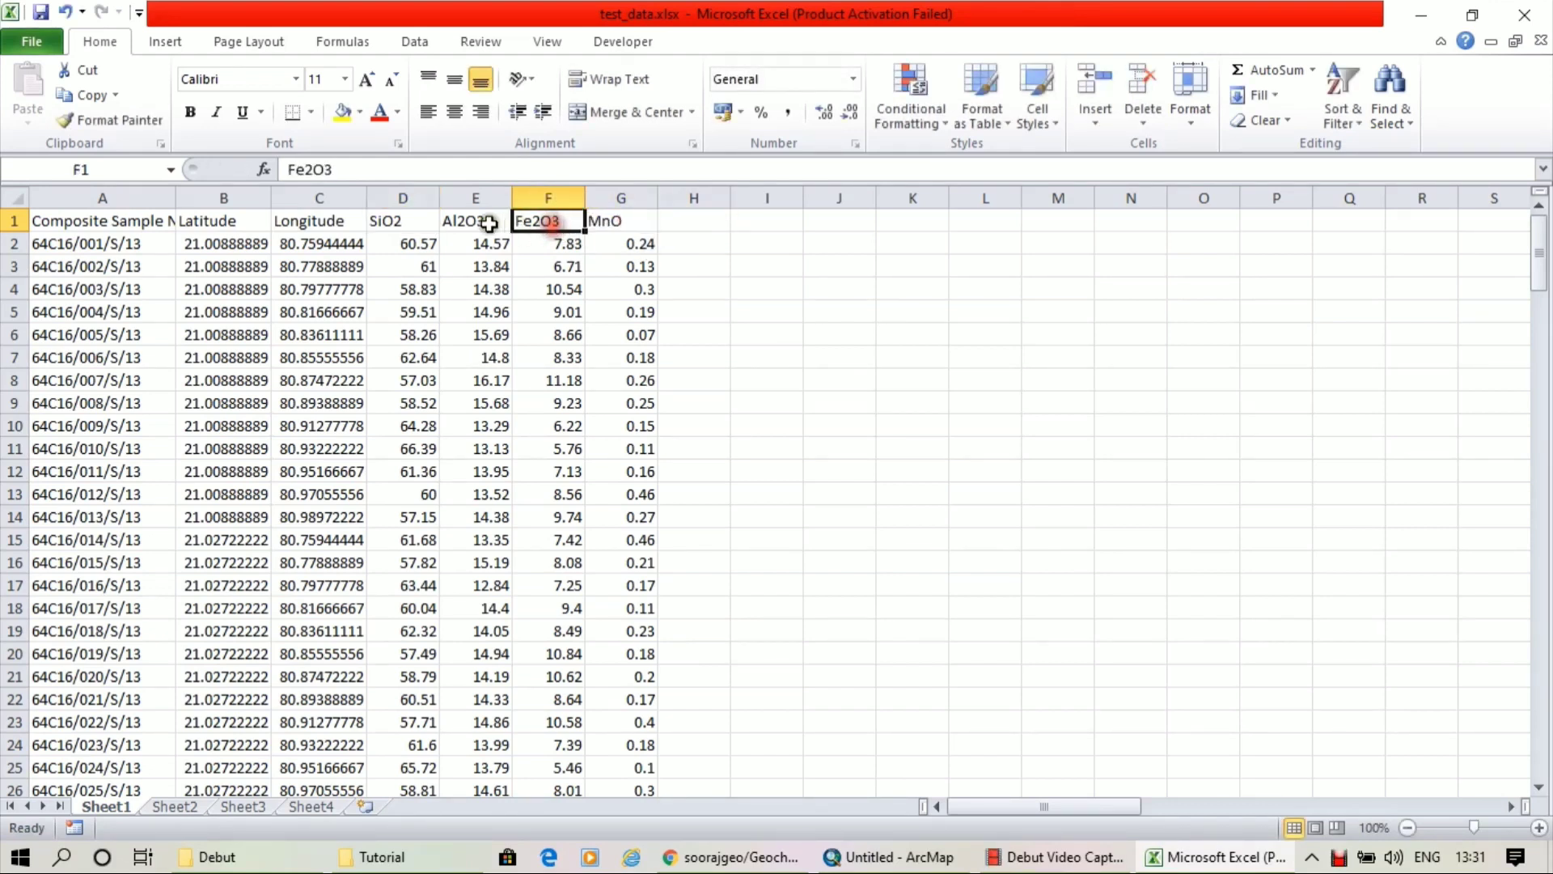
pyautogui.click(478, 220)
pyautogui.click(454, 172)
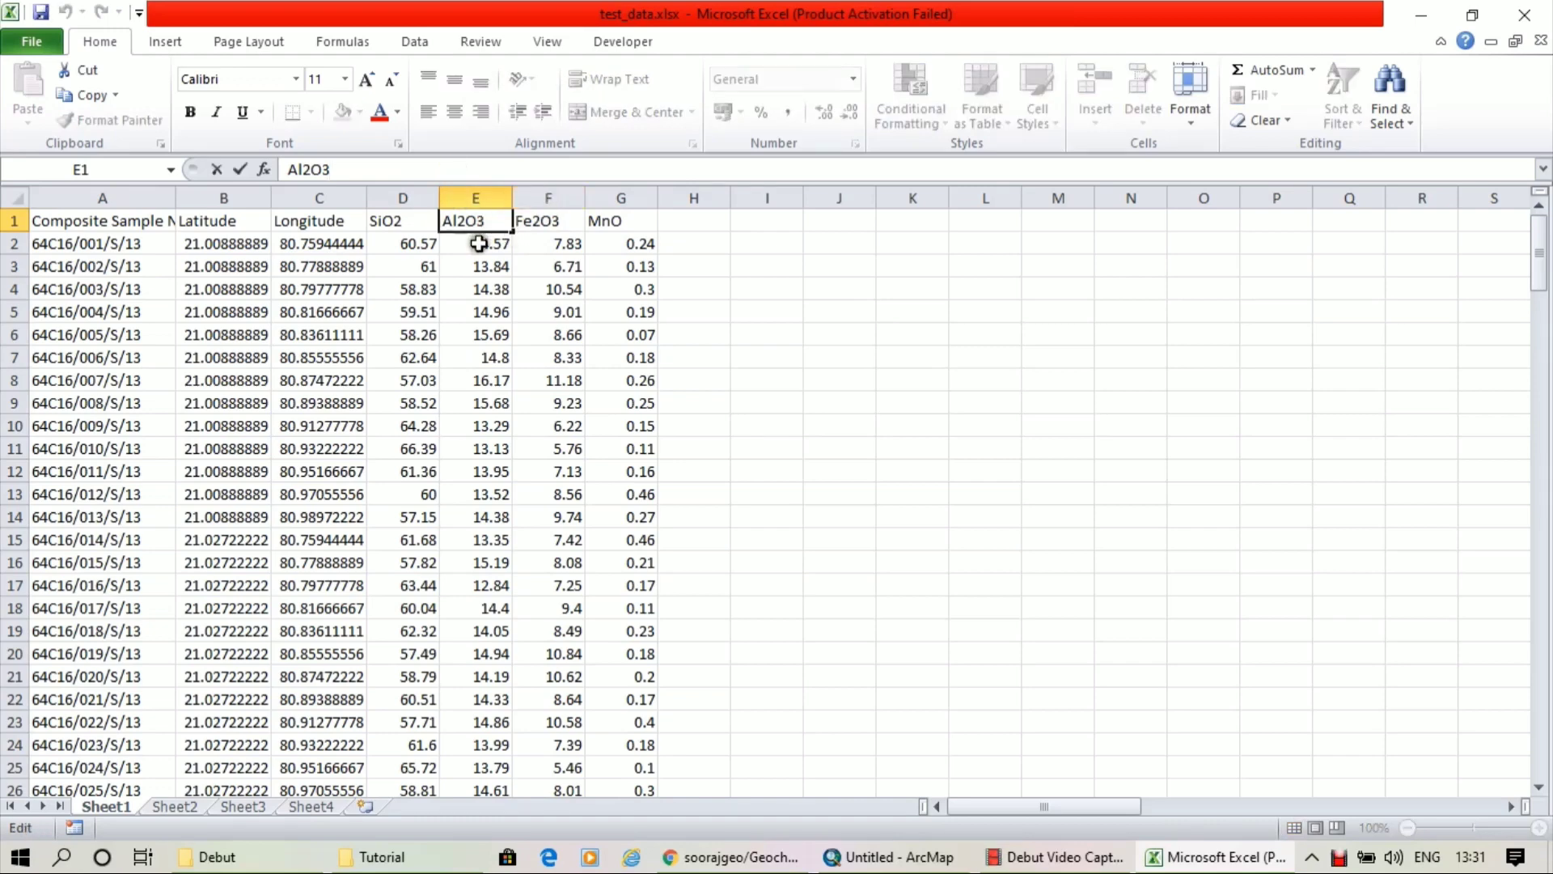
# Insert a blank row beneath the header row of Sheet1 and enter =TRIM(A1) in cell A2
pyautogui.rightClick(13, 243)
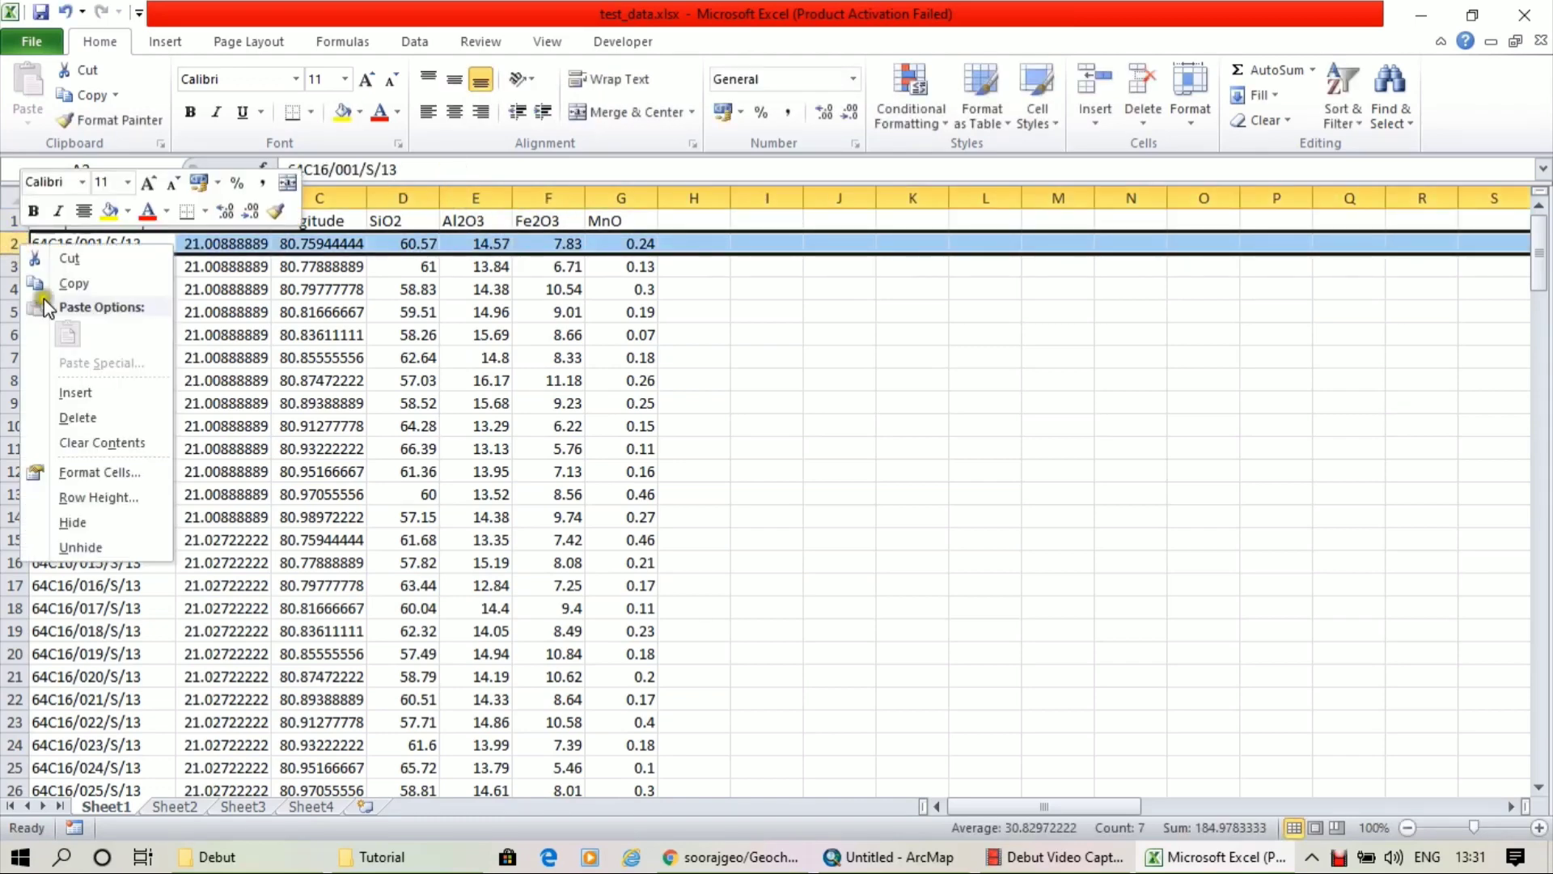
pyautogui.click(99, 395)
pyautogui.click(89, 243)
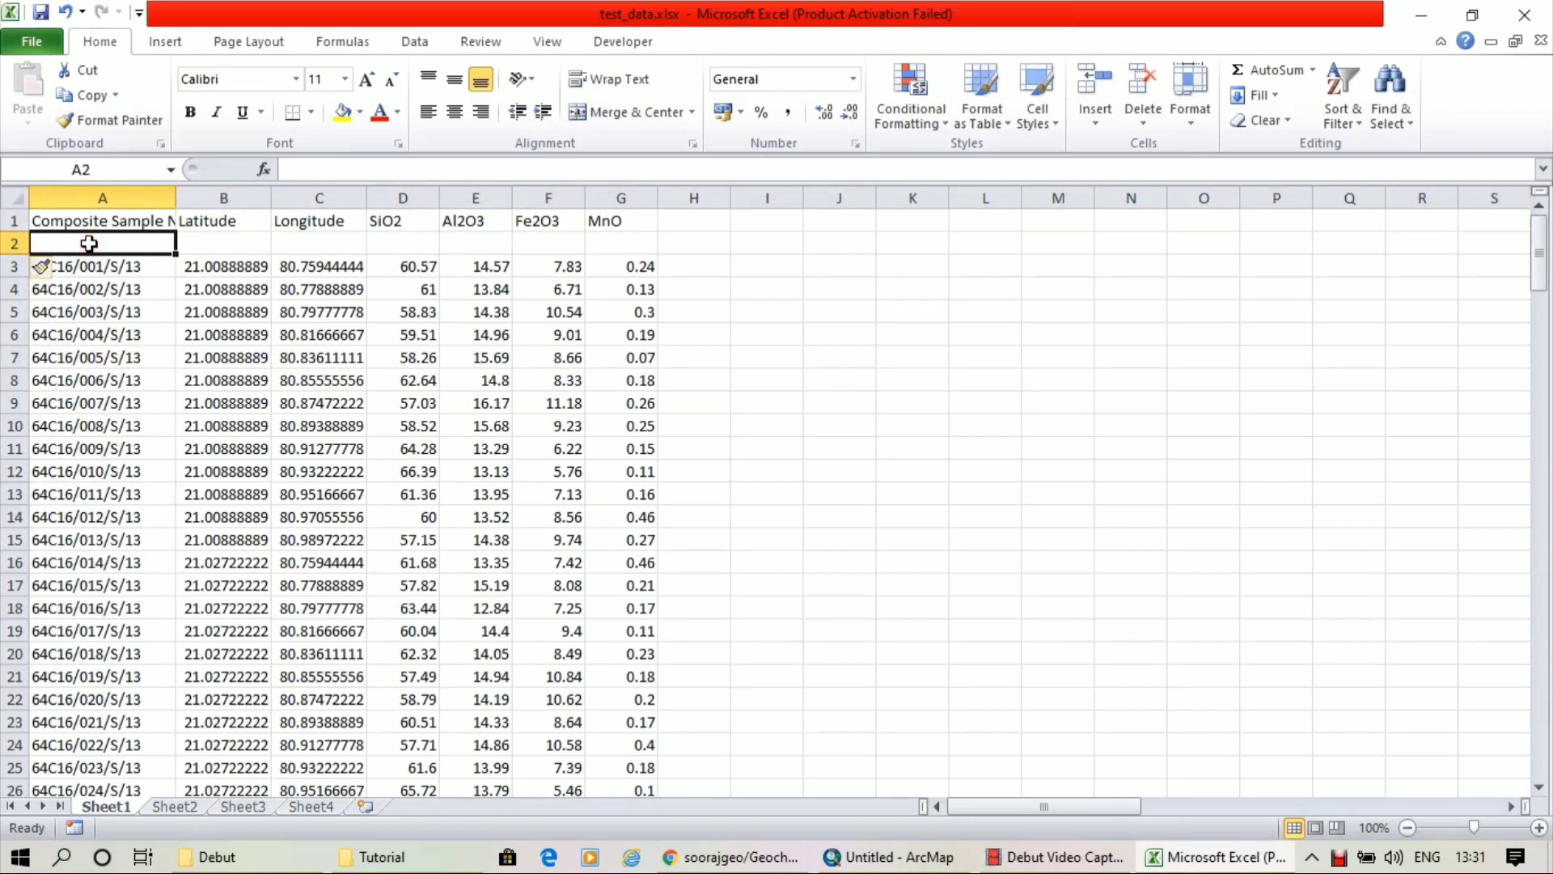
pyautogui.write('=trim')
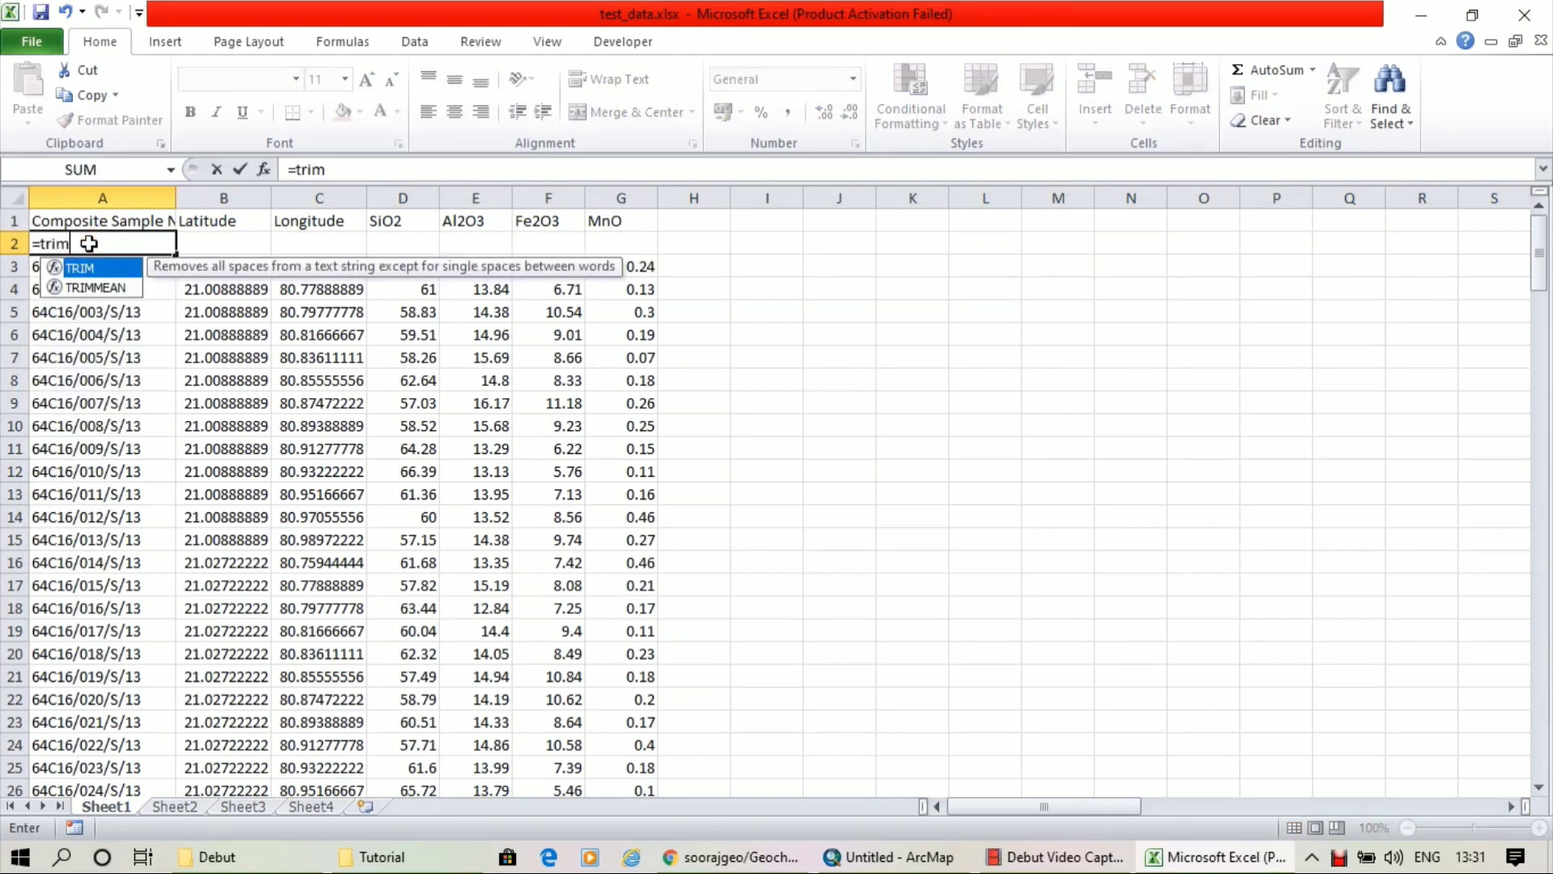
pyautogui.write('(')
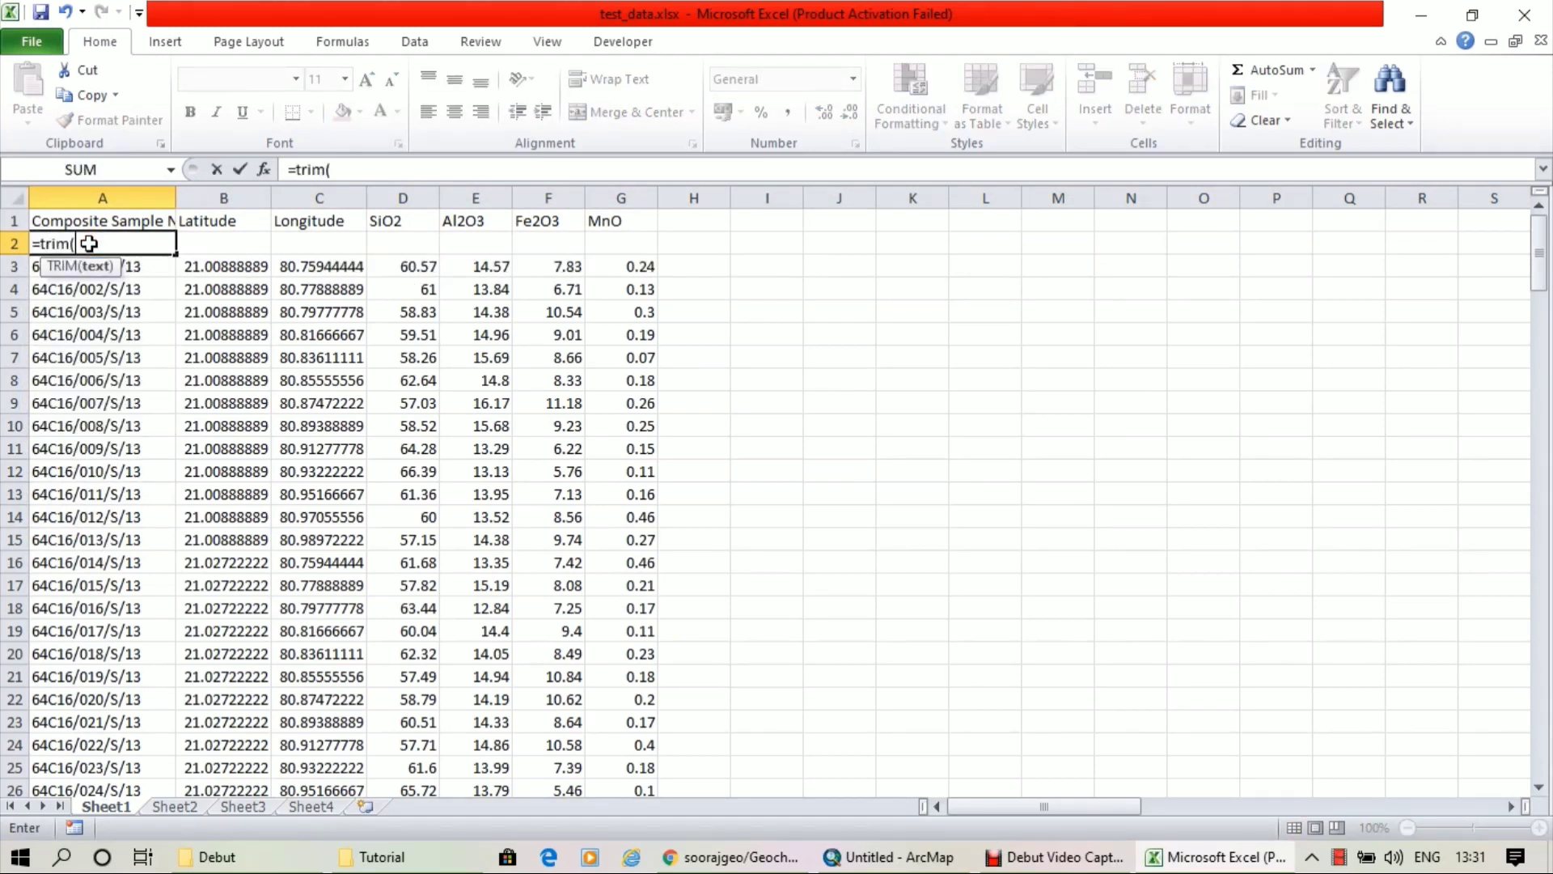
pyautogui.click(131, 225)
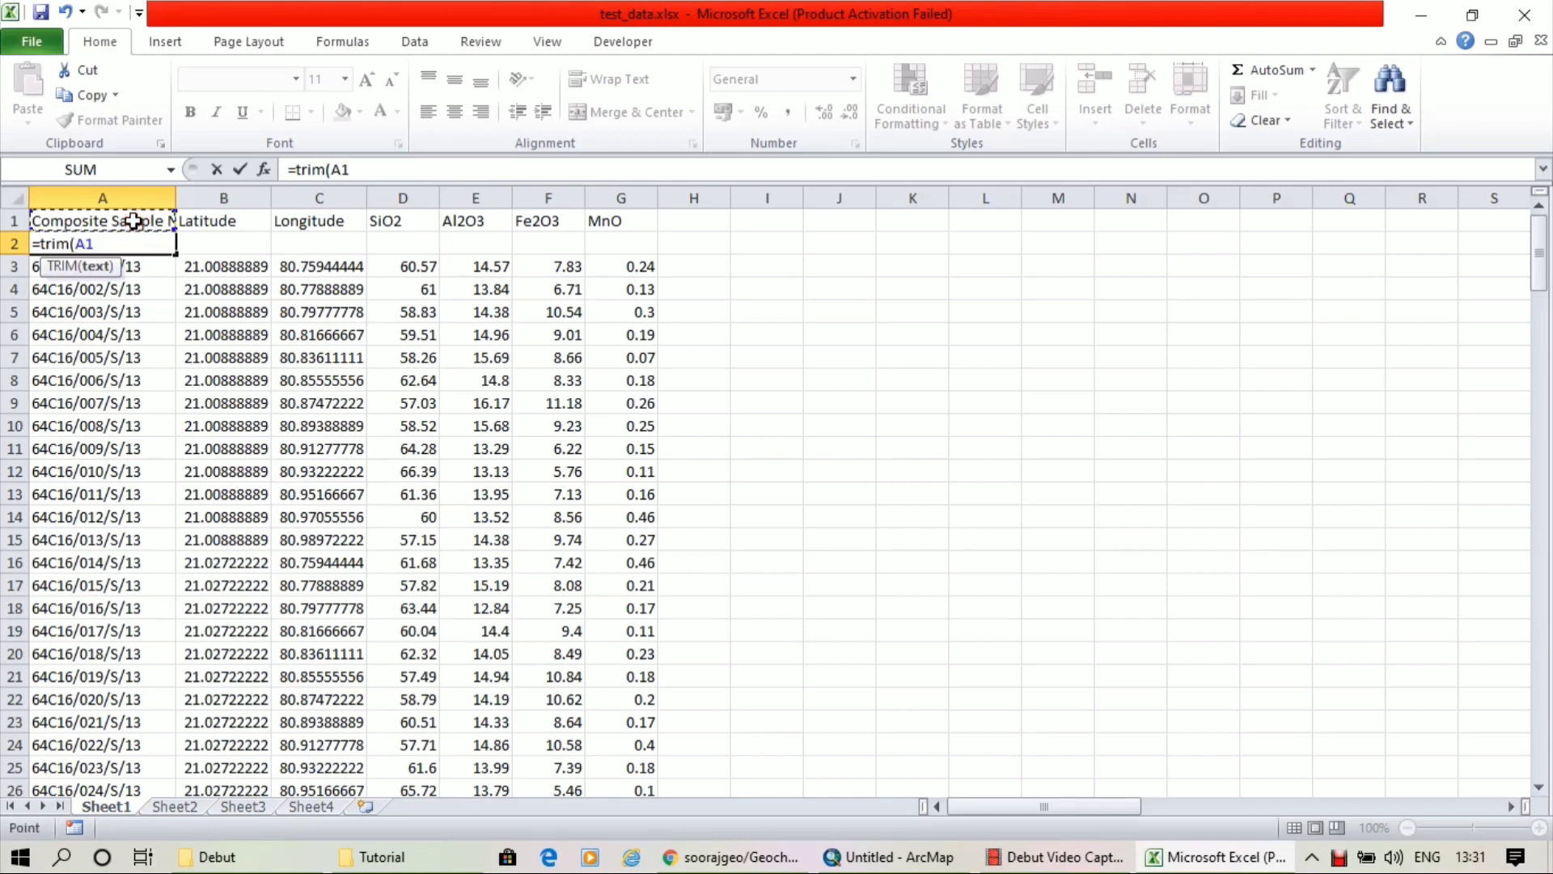
pyautogui.press('Return')
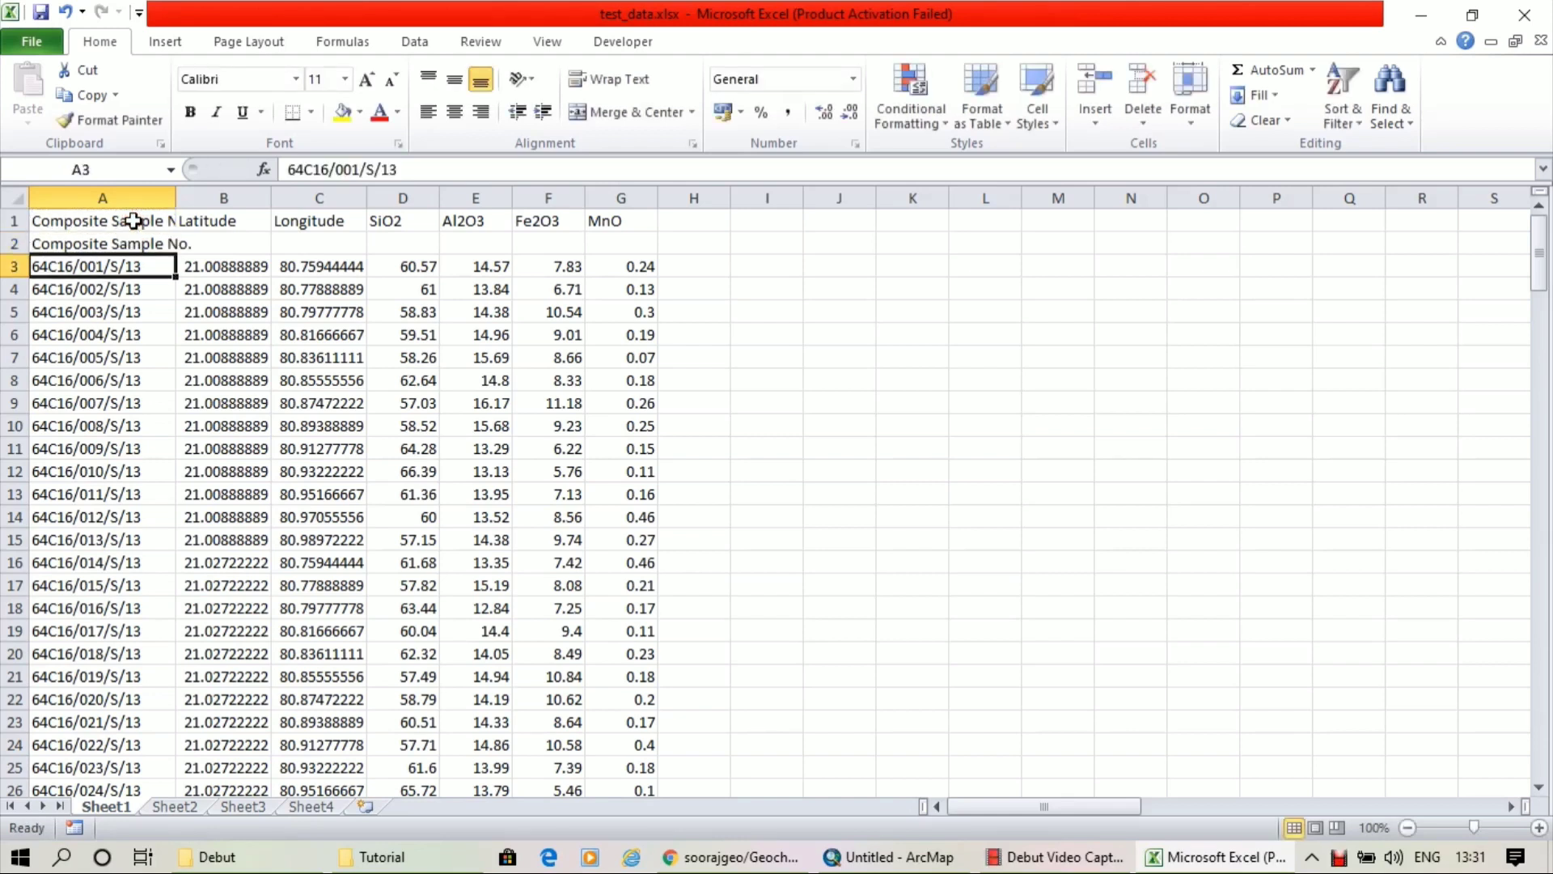
# Review the TRIM formula in A2 and inspect the original SiO2 and Al2O3 headers for trailing spaces
pyautogui.click(152, 243)
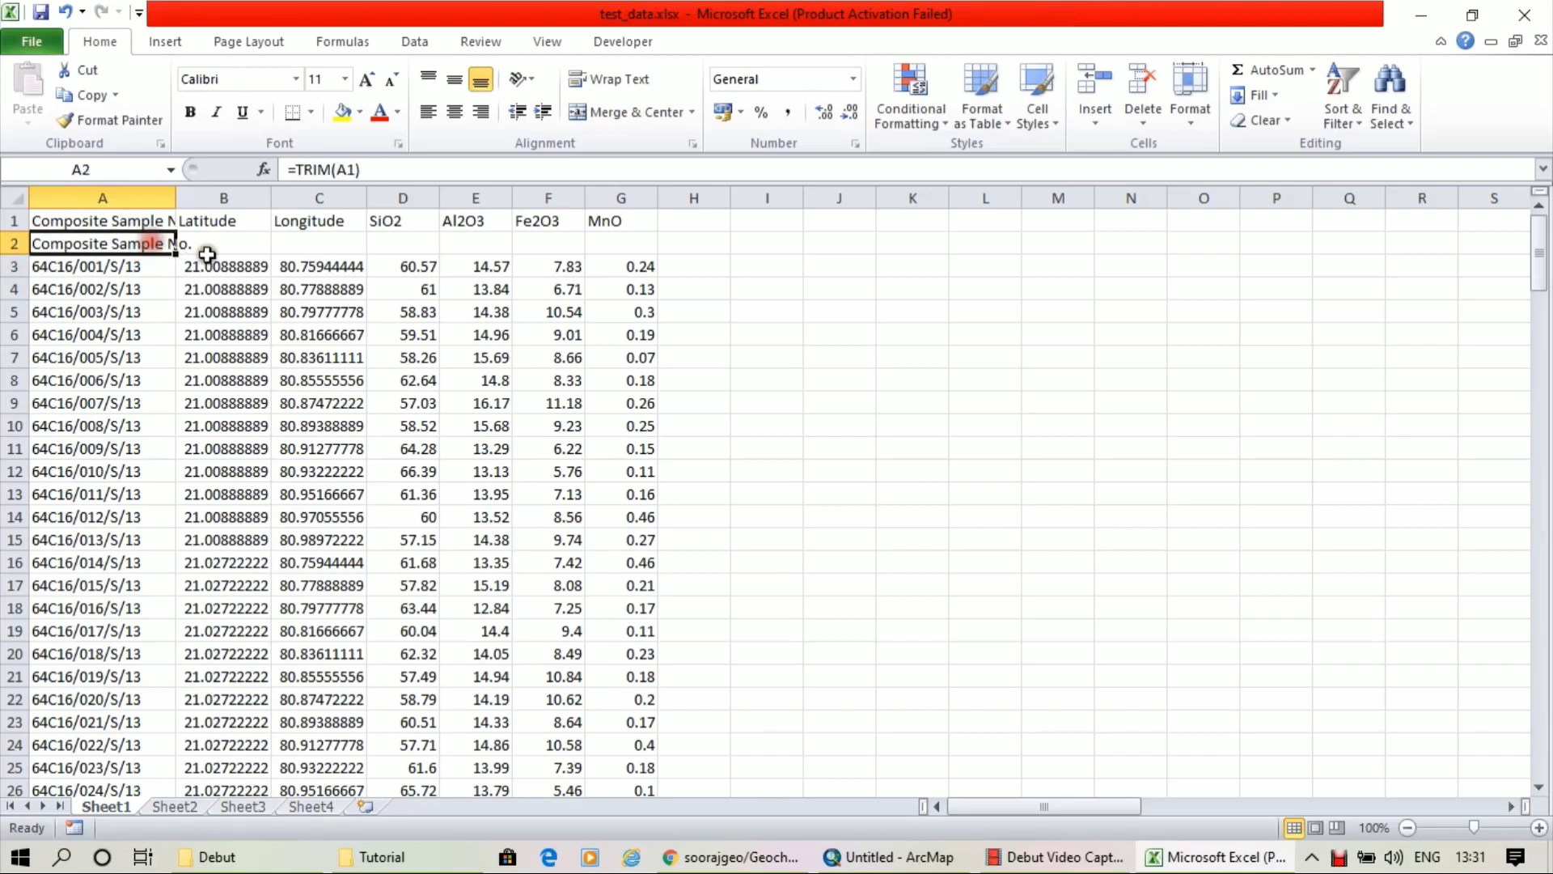
pyautogui.click(400, 220)
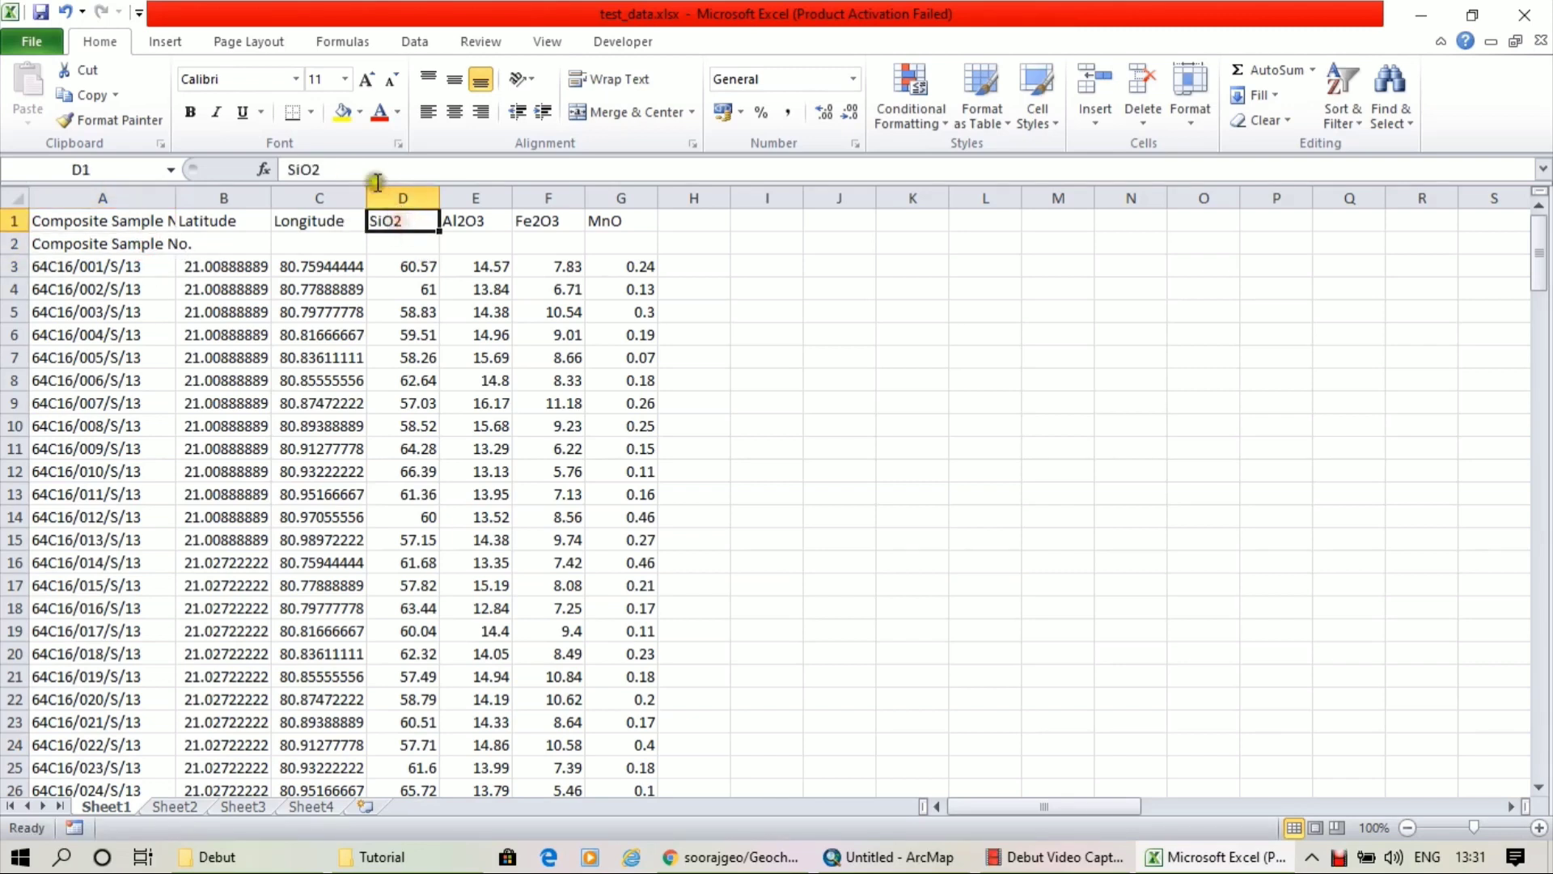
pyautogui.click(367, 168)
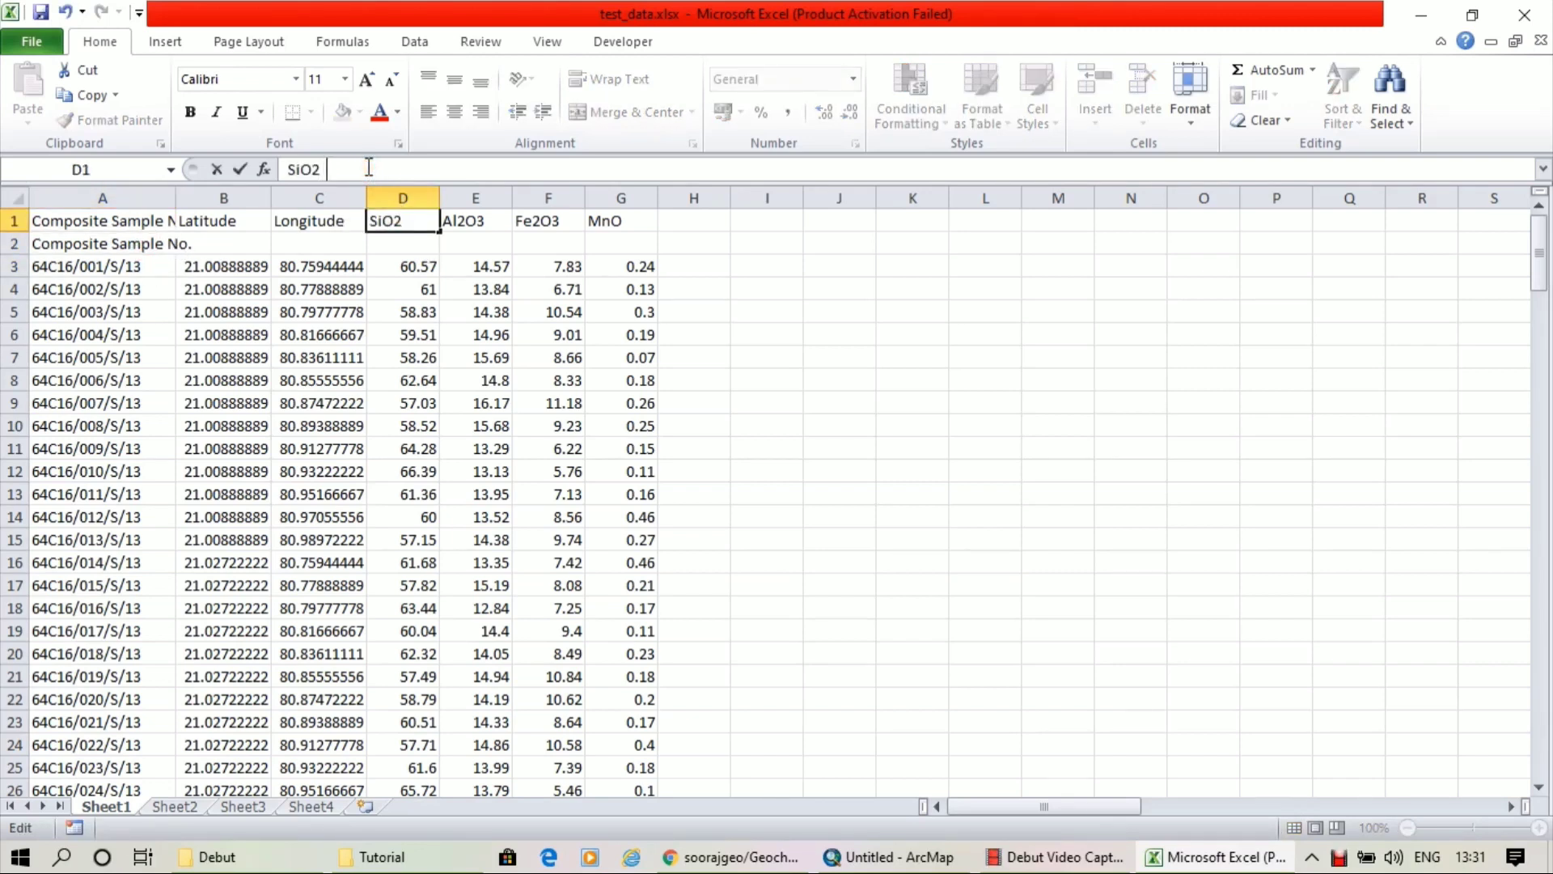
pyautogui.click(407, 244)
pyautogui.click(462, 226)
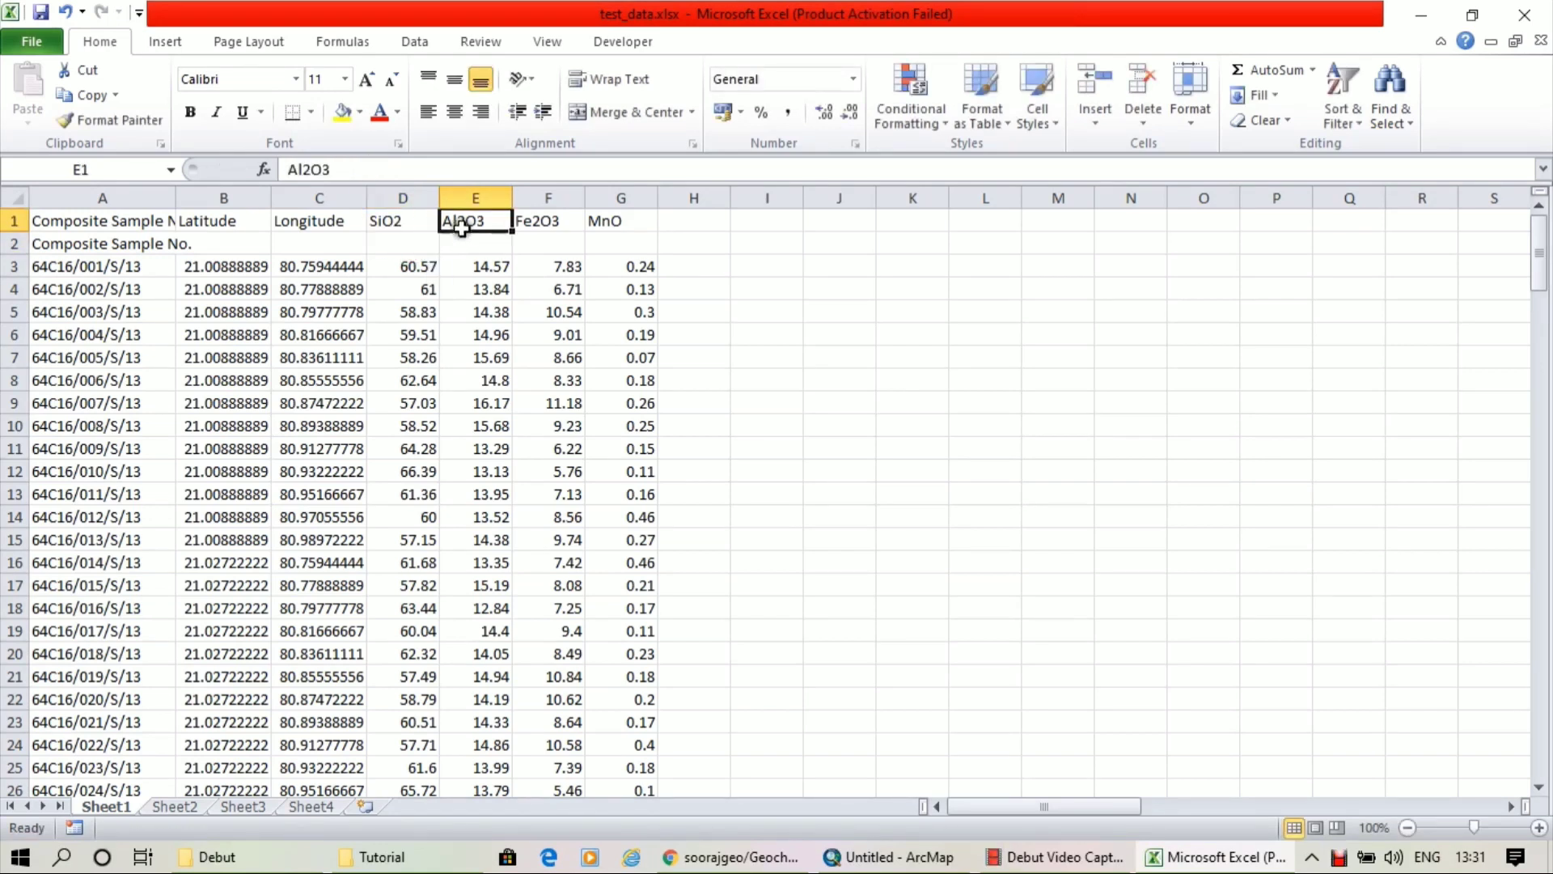
pyautogui.click(347, 167)
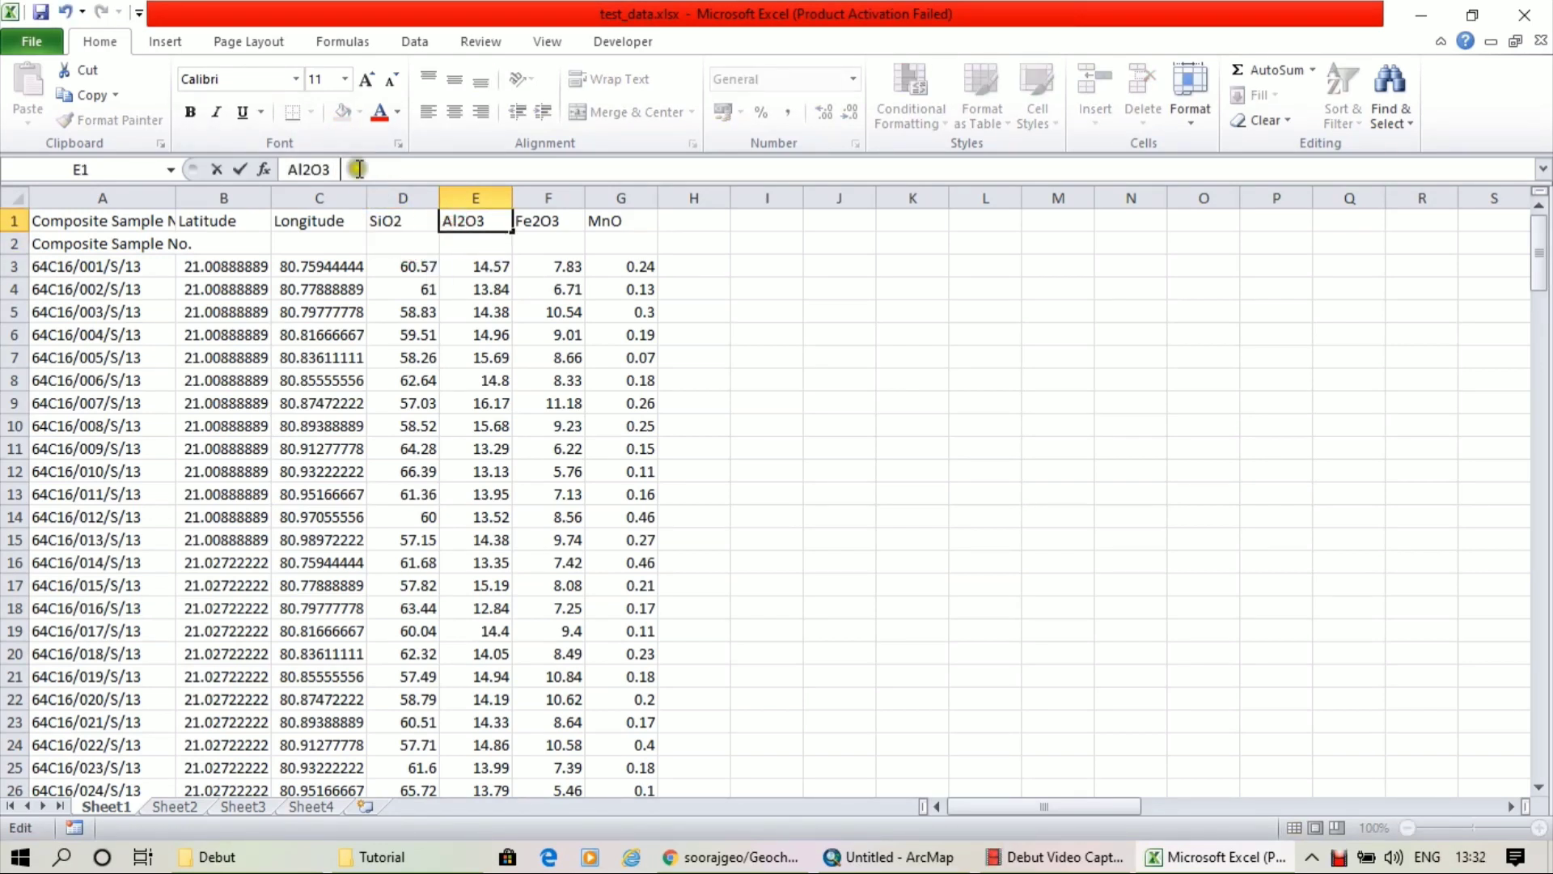
pyautogui.click(453, 249)
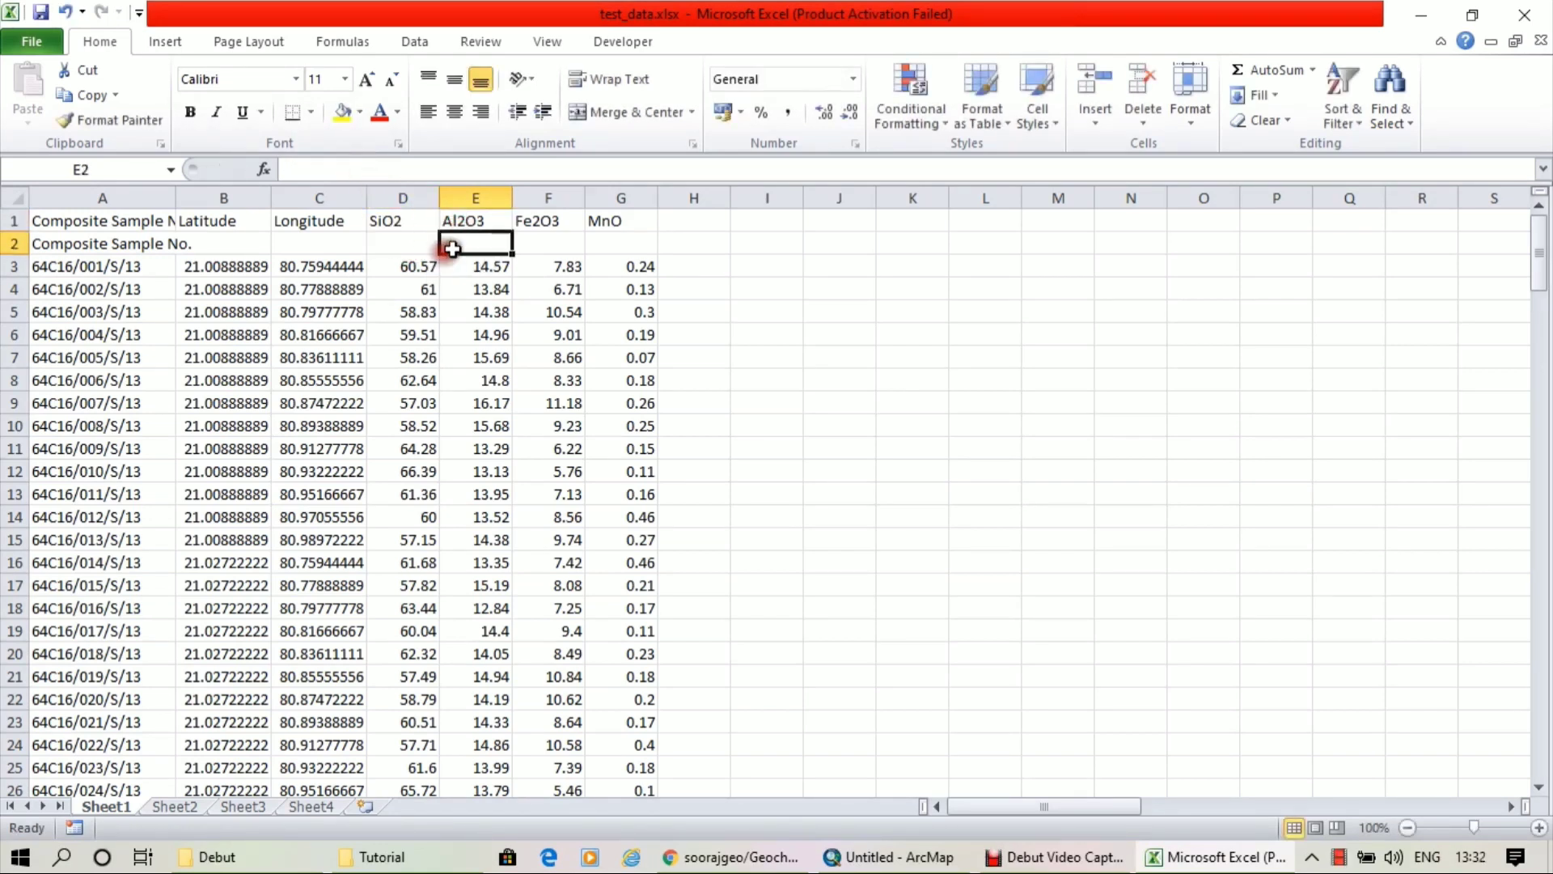
# Fill the TRIM formula from A2 across row 2 through the MnO column, G2
pyautogui.click(146, 235)
pyautogui.doubleClick(143, 238)
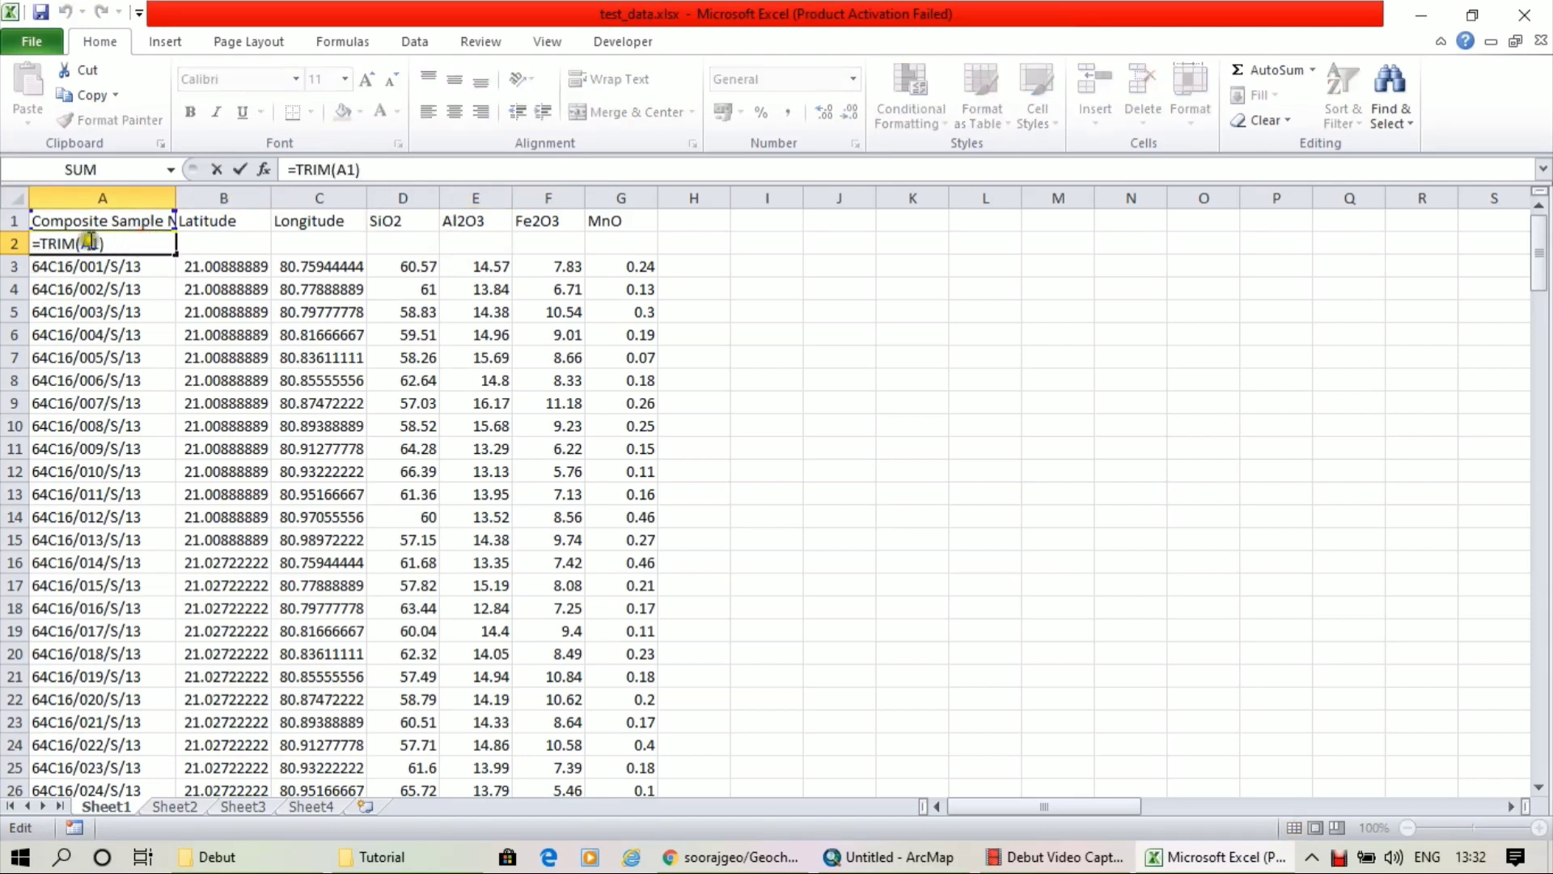
pyautogui.press('Escape')
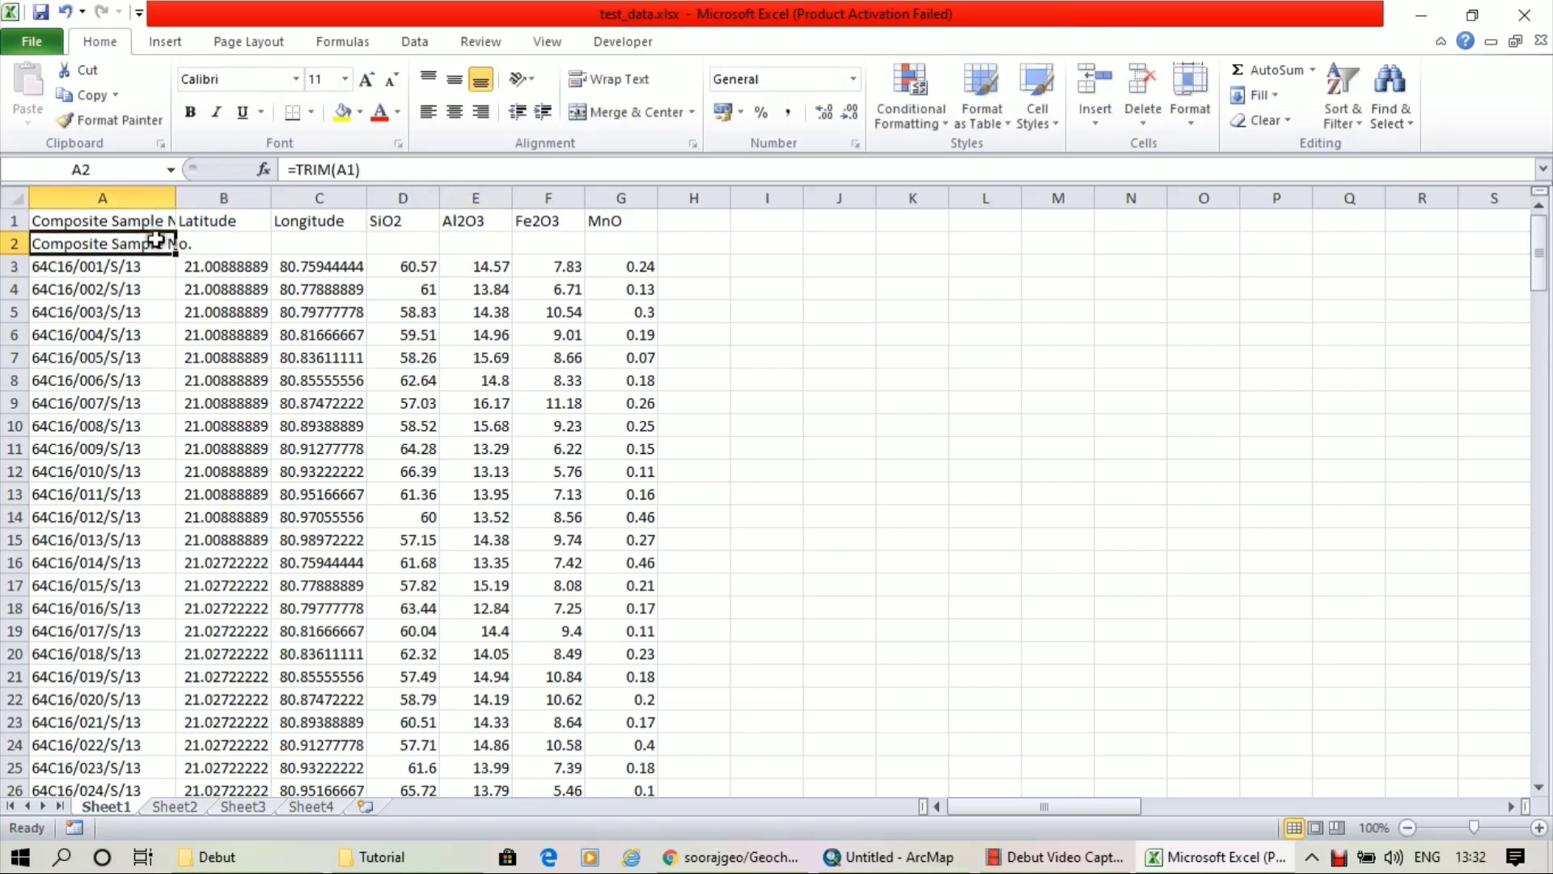
pyautogui.moveTo(175, 258); pyautogui.dragTo(639, 254)
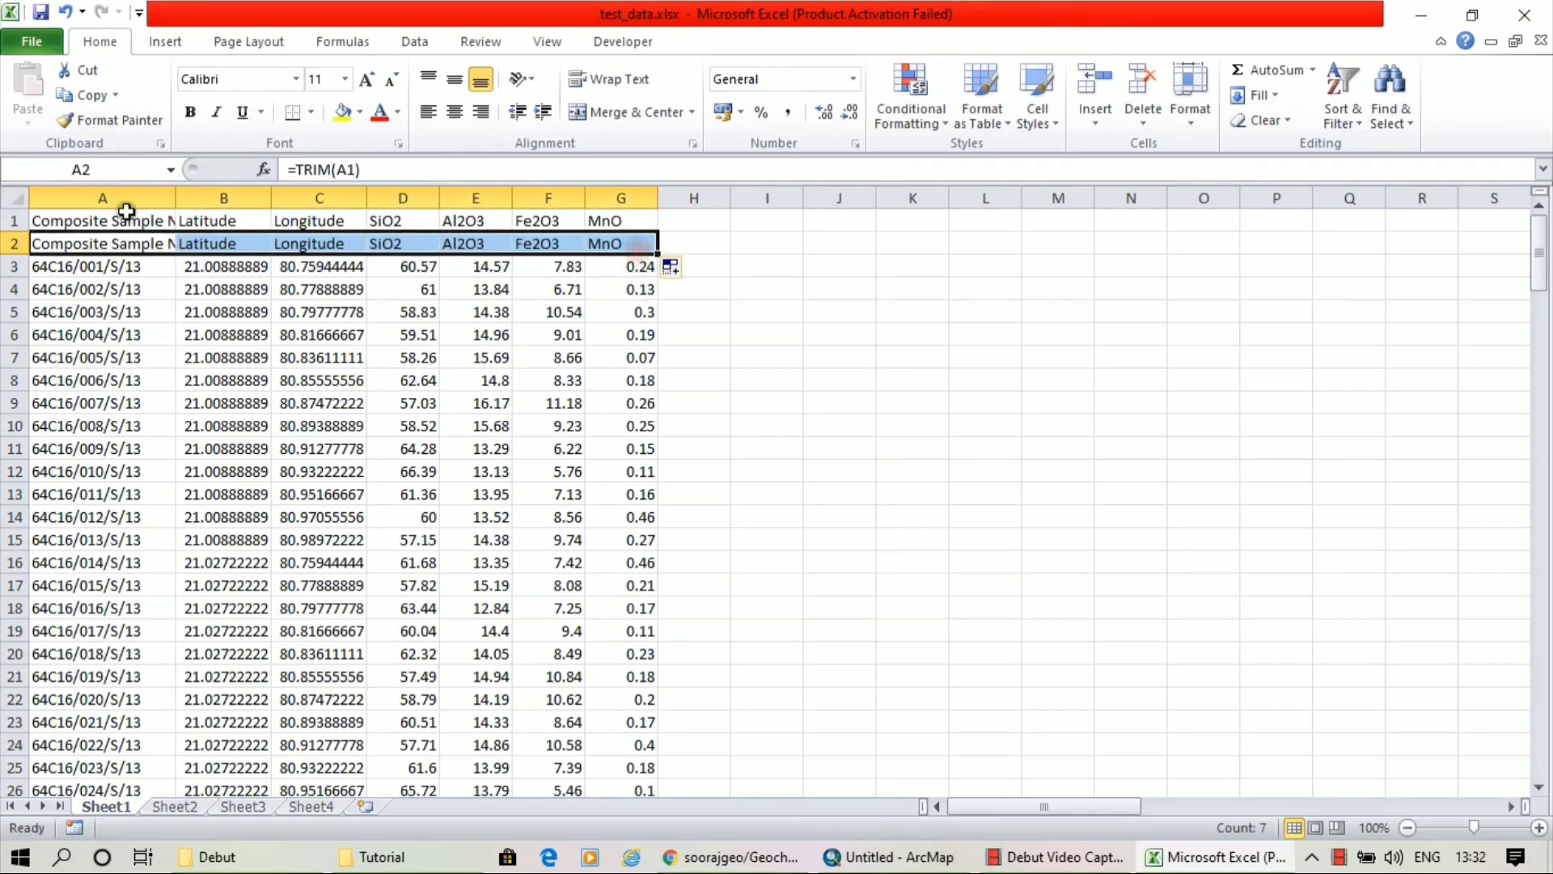
# Copy the trimmed headers in row 2 and paste them as values over row 1
pyautogui.rightClick(23, 244)
pyautogui.click(74, 283)
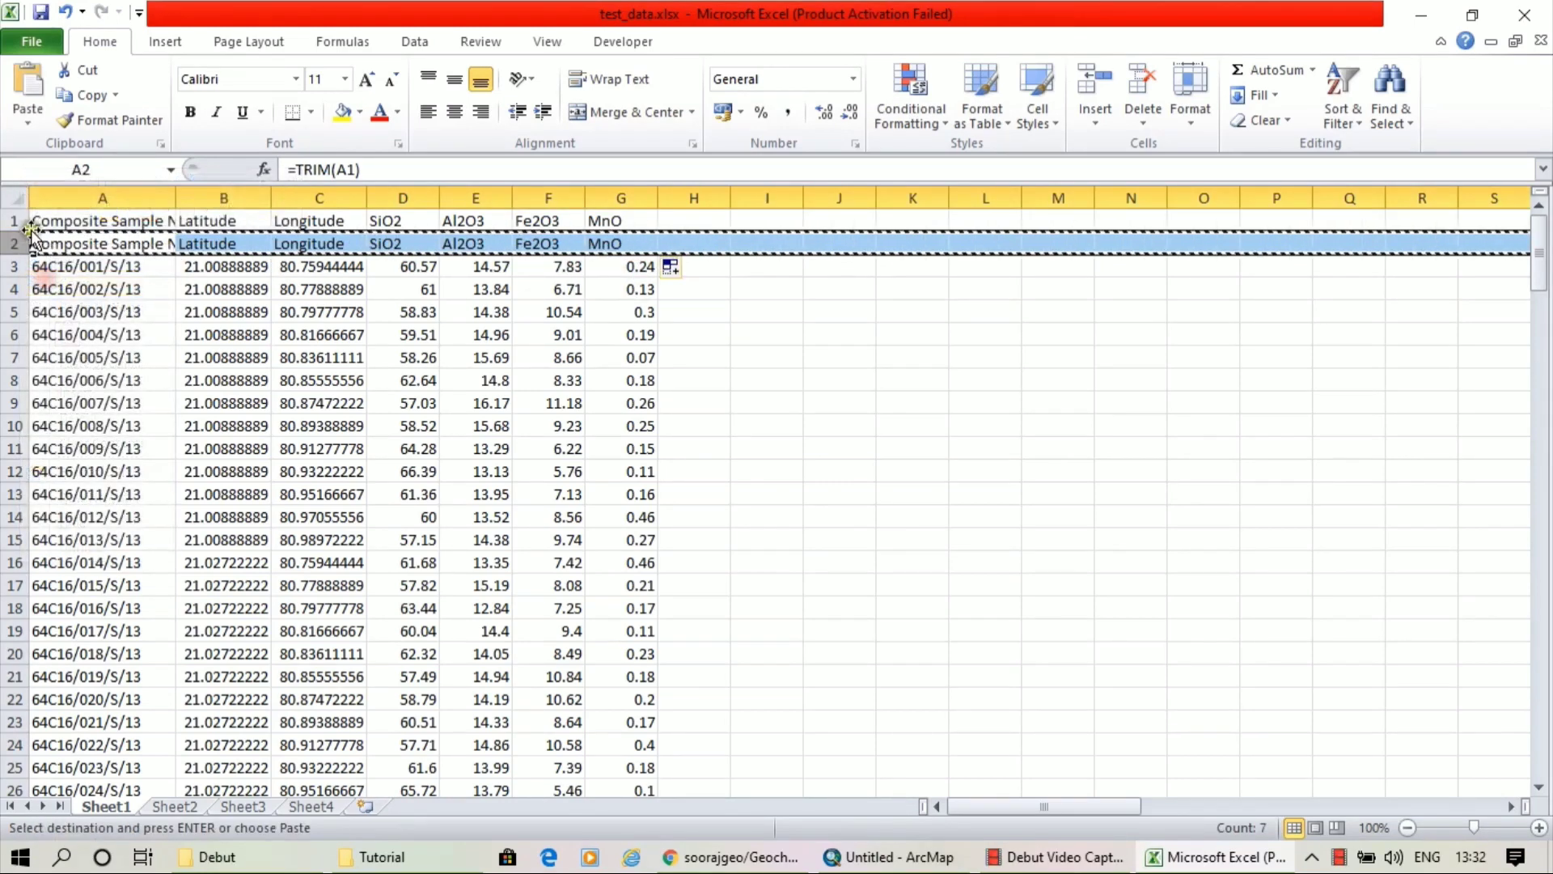
pyautogui.click(14, 221)
pyautogui.rightClick(13, 220)
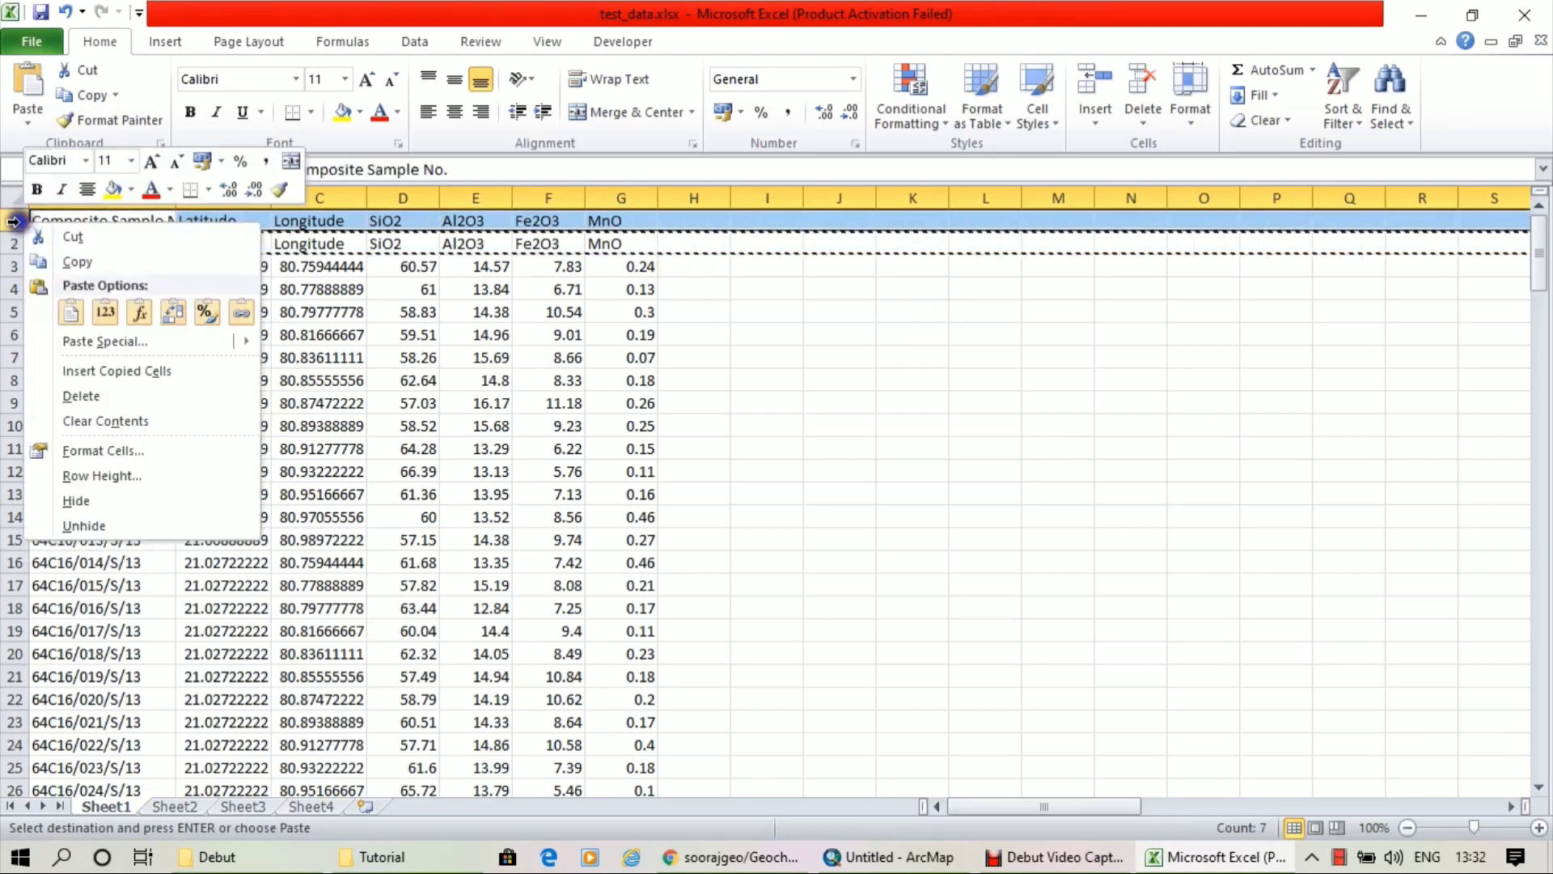
pyautogui.click(104, 312)
# Delete the helper row 2 that holds the TRIM formulas
pyautogui.click(16, 244)
pyautogui.rightClick(17, 244)
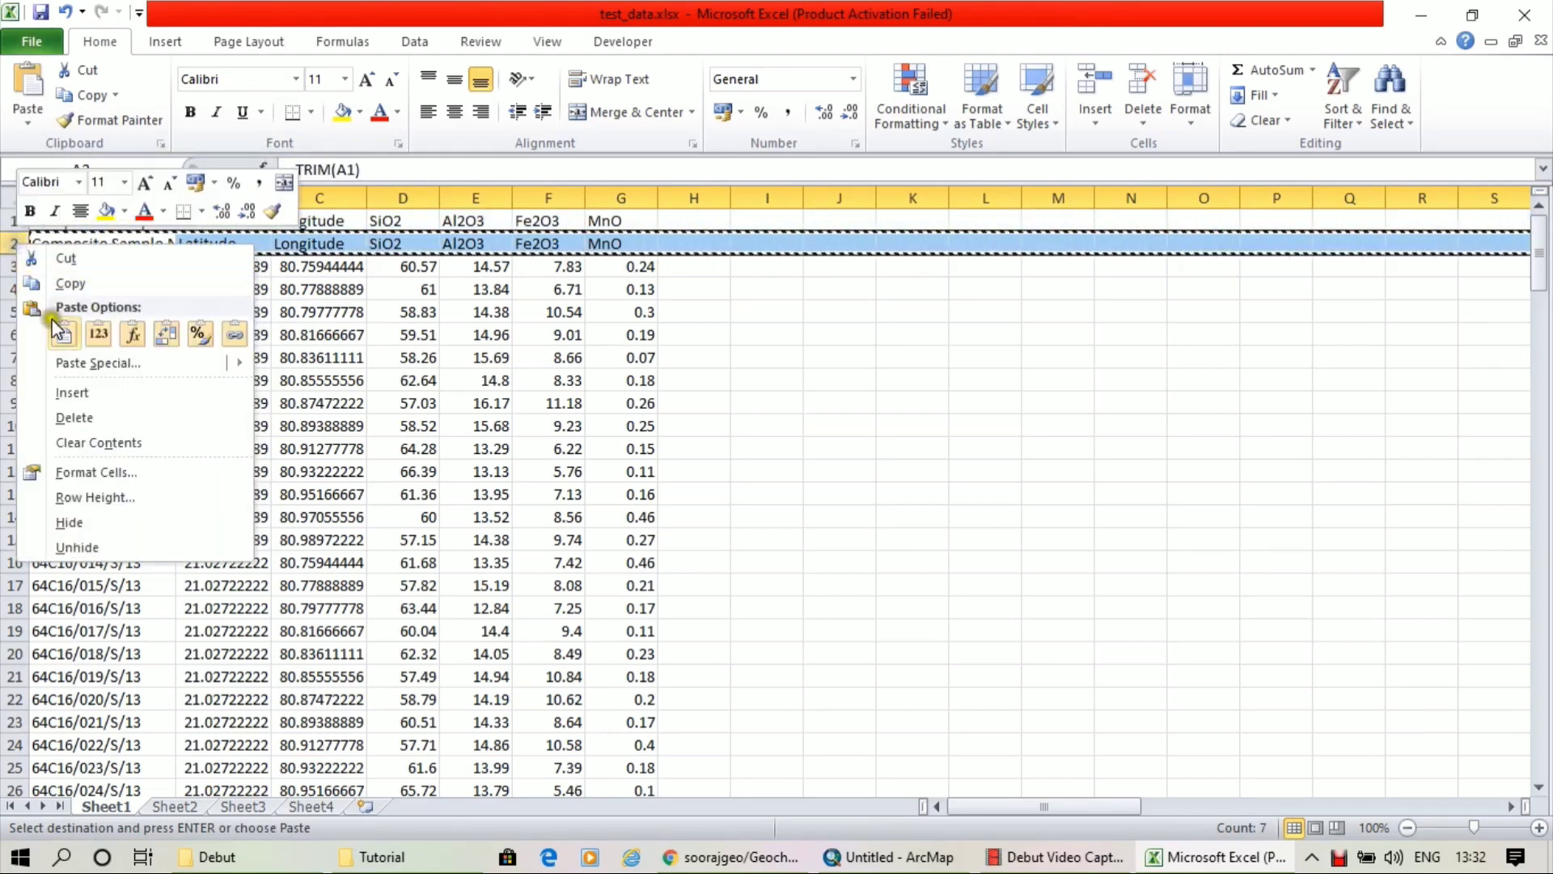
pyautogui.click(115, 409)
pyautogui.click(738, 346)
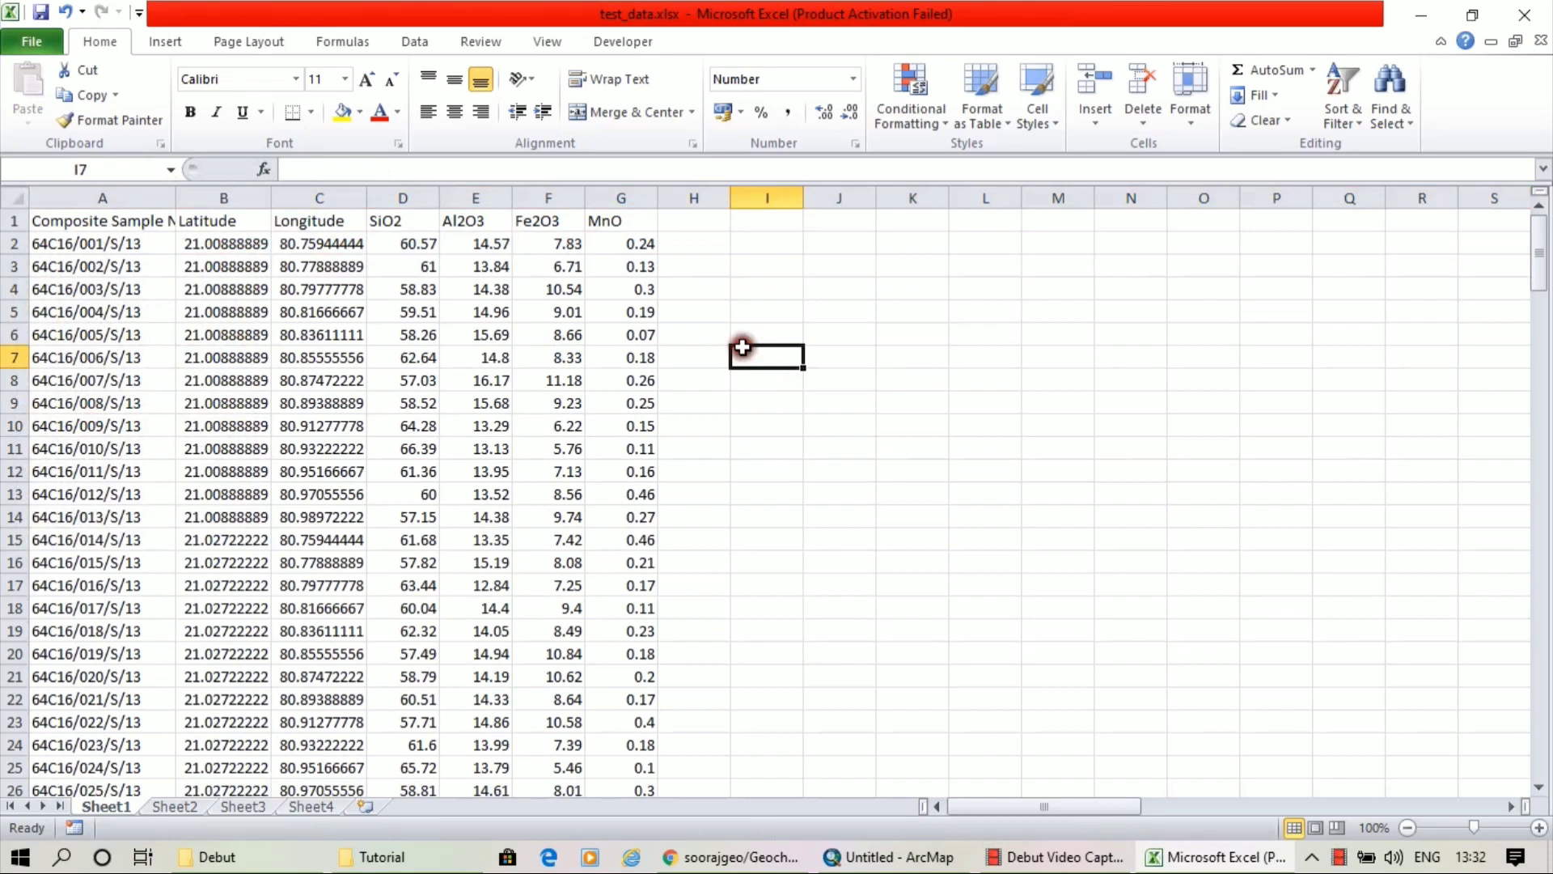
# Check the cleaned Al2O3 and SiO2 headers in row 1 for trailing spaces
pyautogui.click(470, 220)
pyautogui.click(427, 170)
pyautogui.click(409, 221)
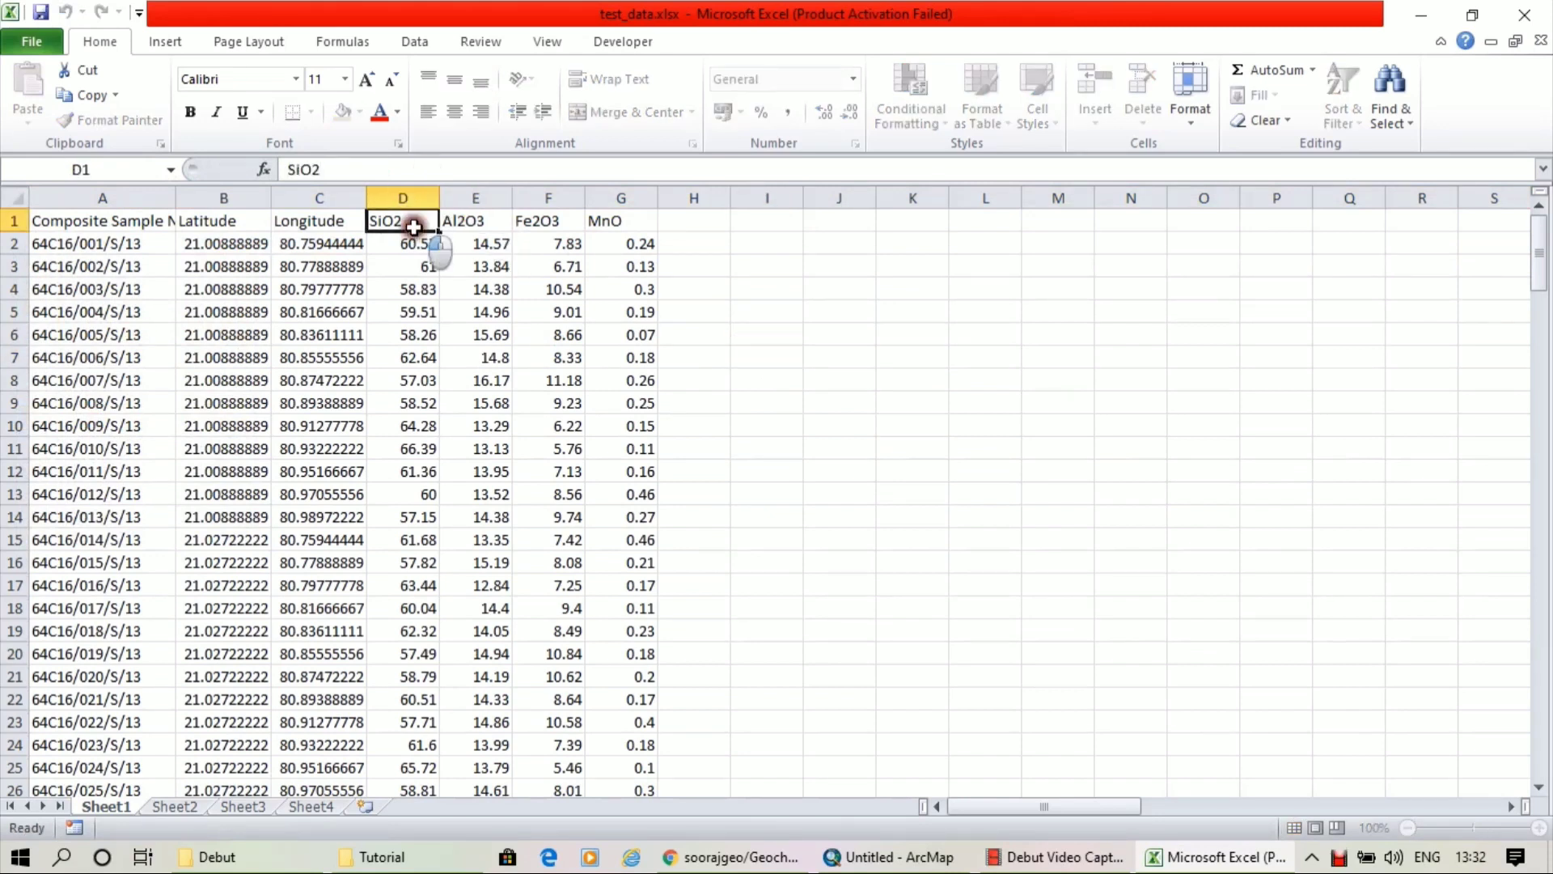
pyautogui.click(402, 170)
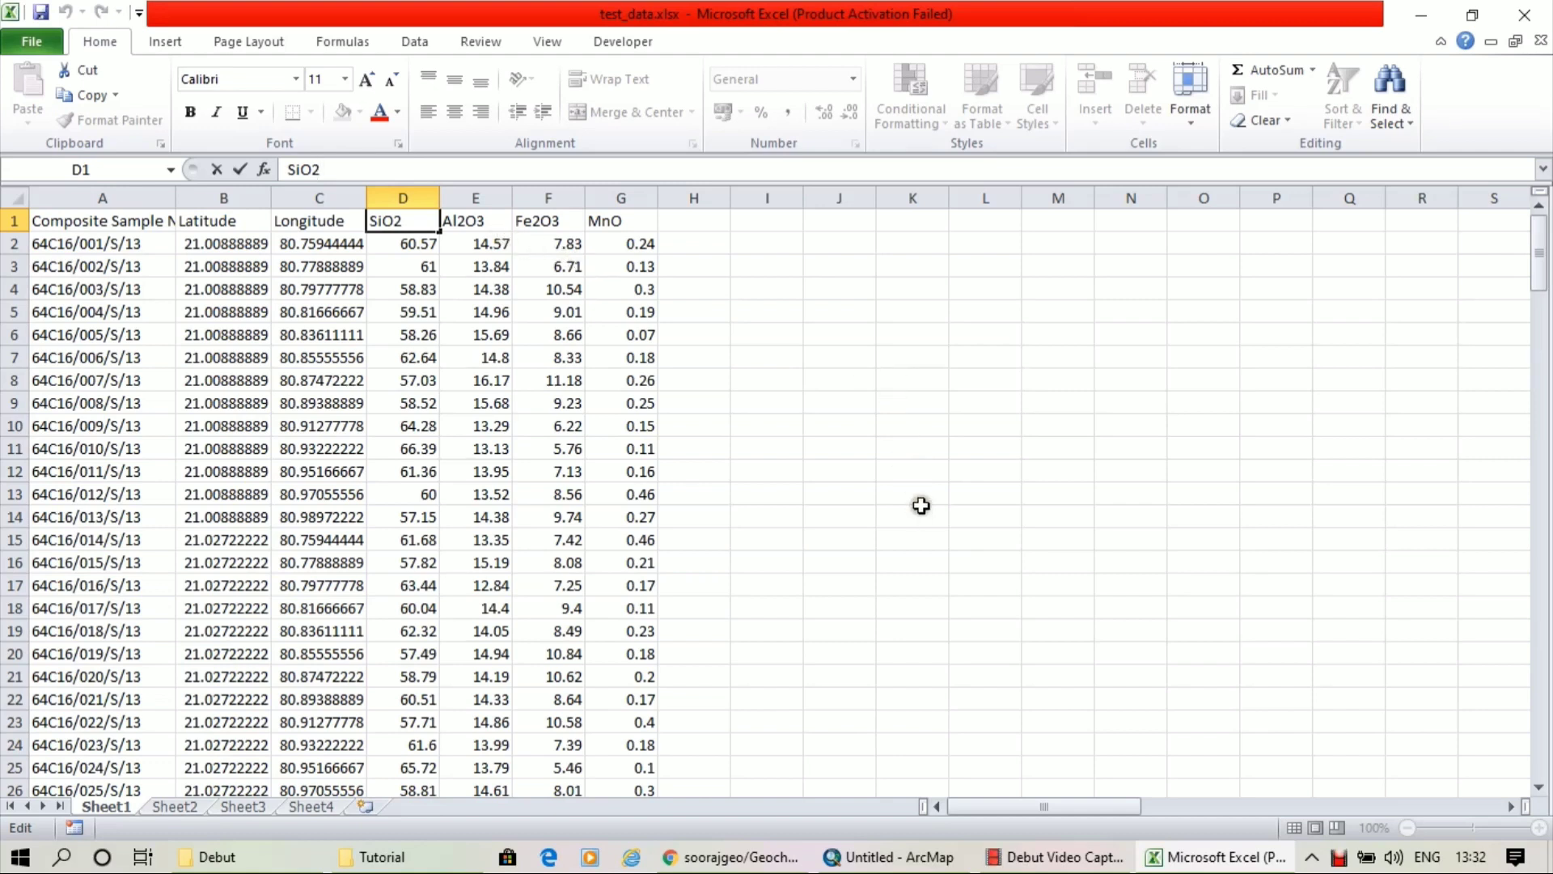
# Switch to ArcMap, review the Data layer's attribute table and expand the Geochemical Batch toolbox in the catalog to view its scripts
pyautogui.click(916, 856)
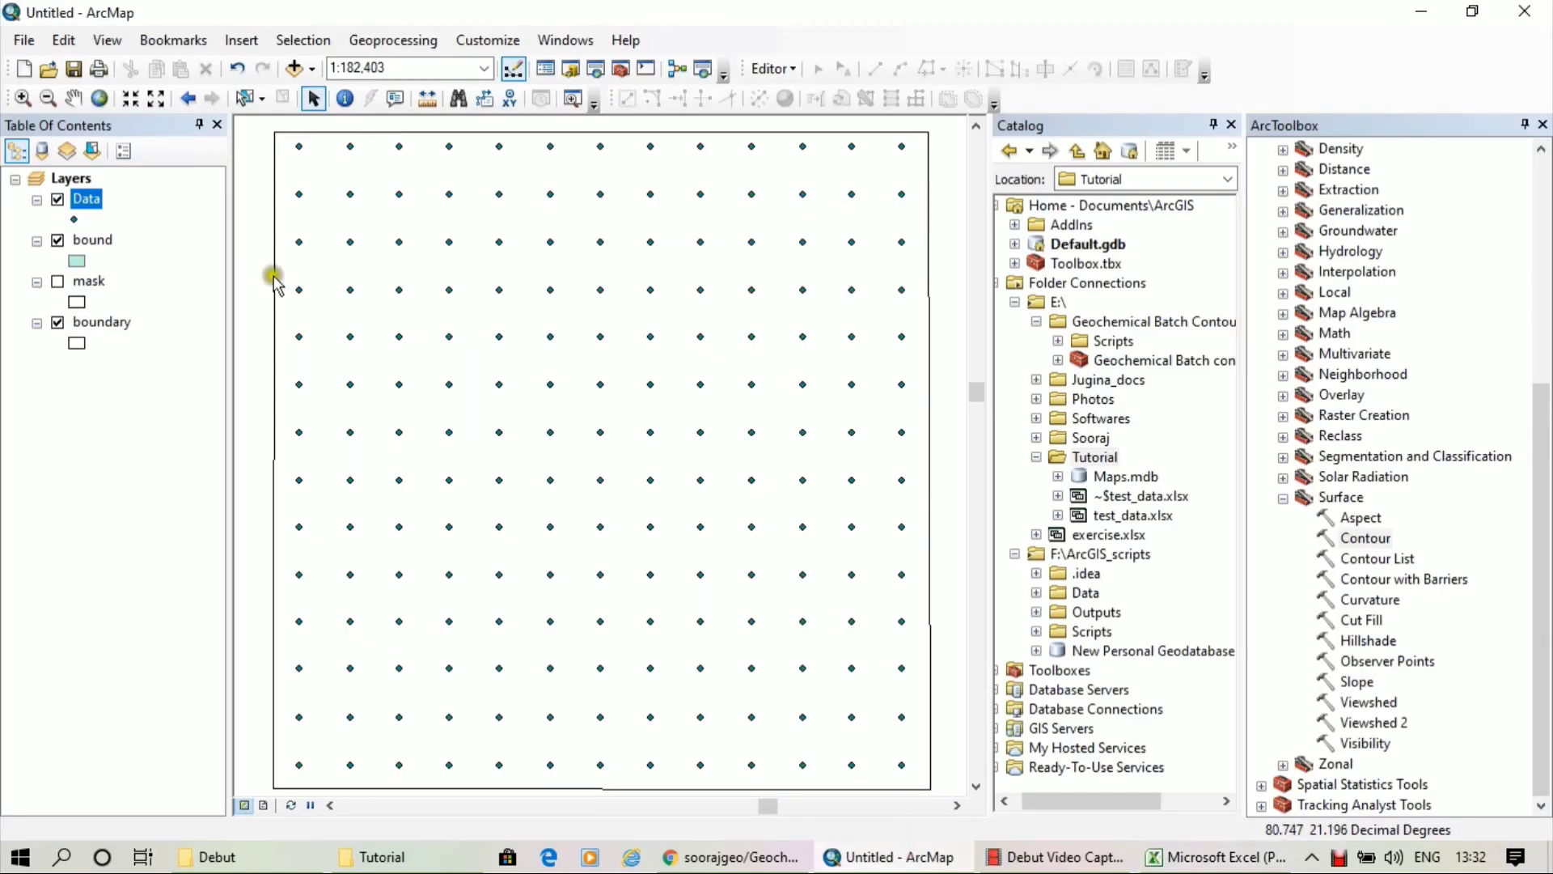
pyautogui.rightClick(88, 208)
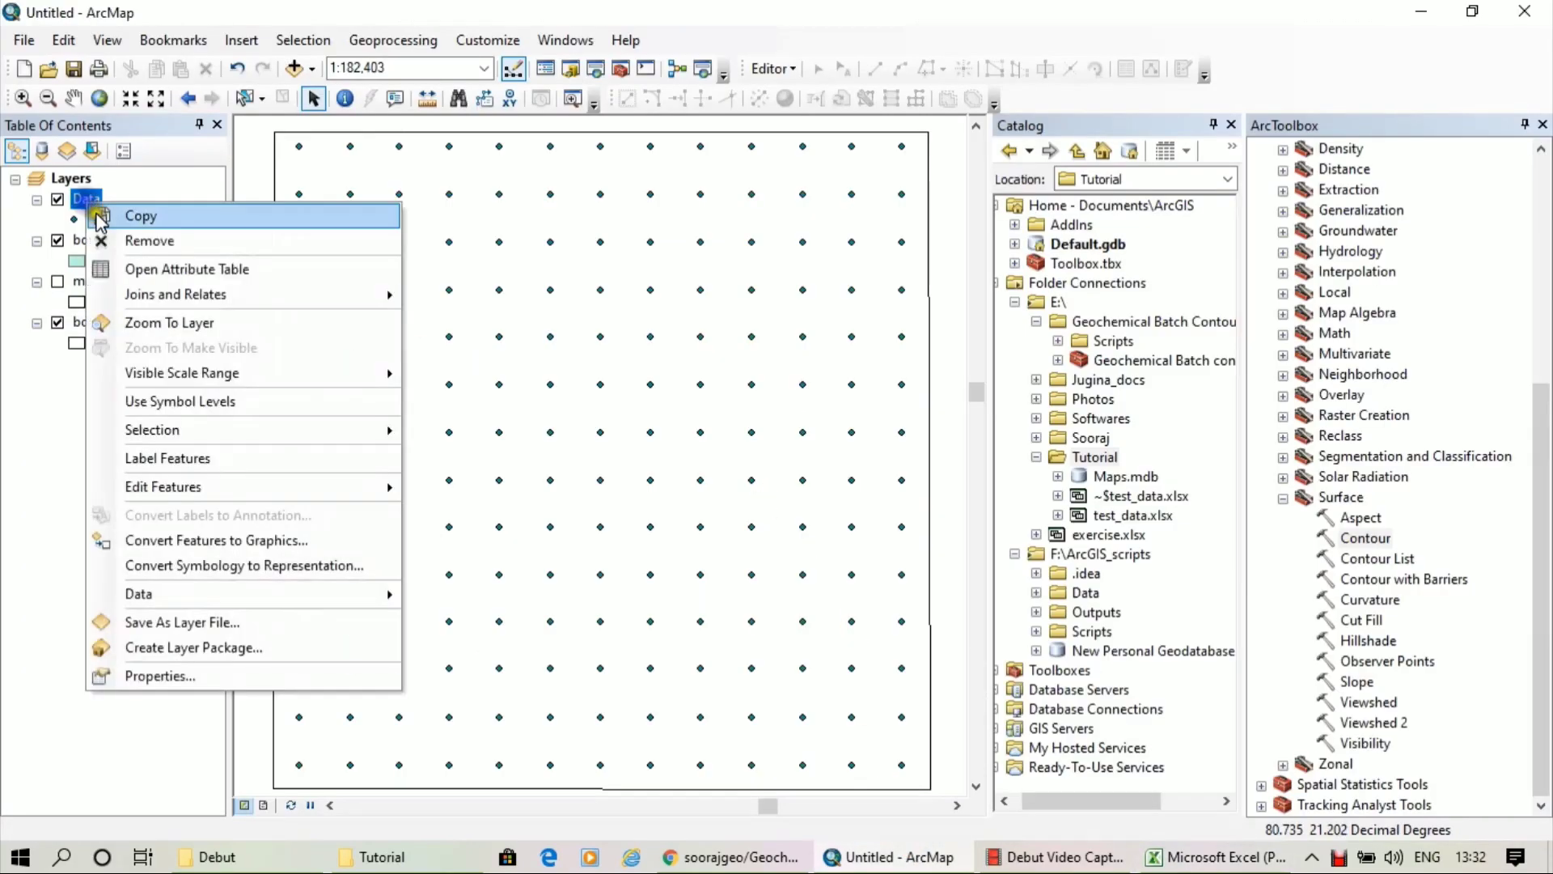
pyautogui.click(139, 268)
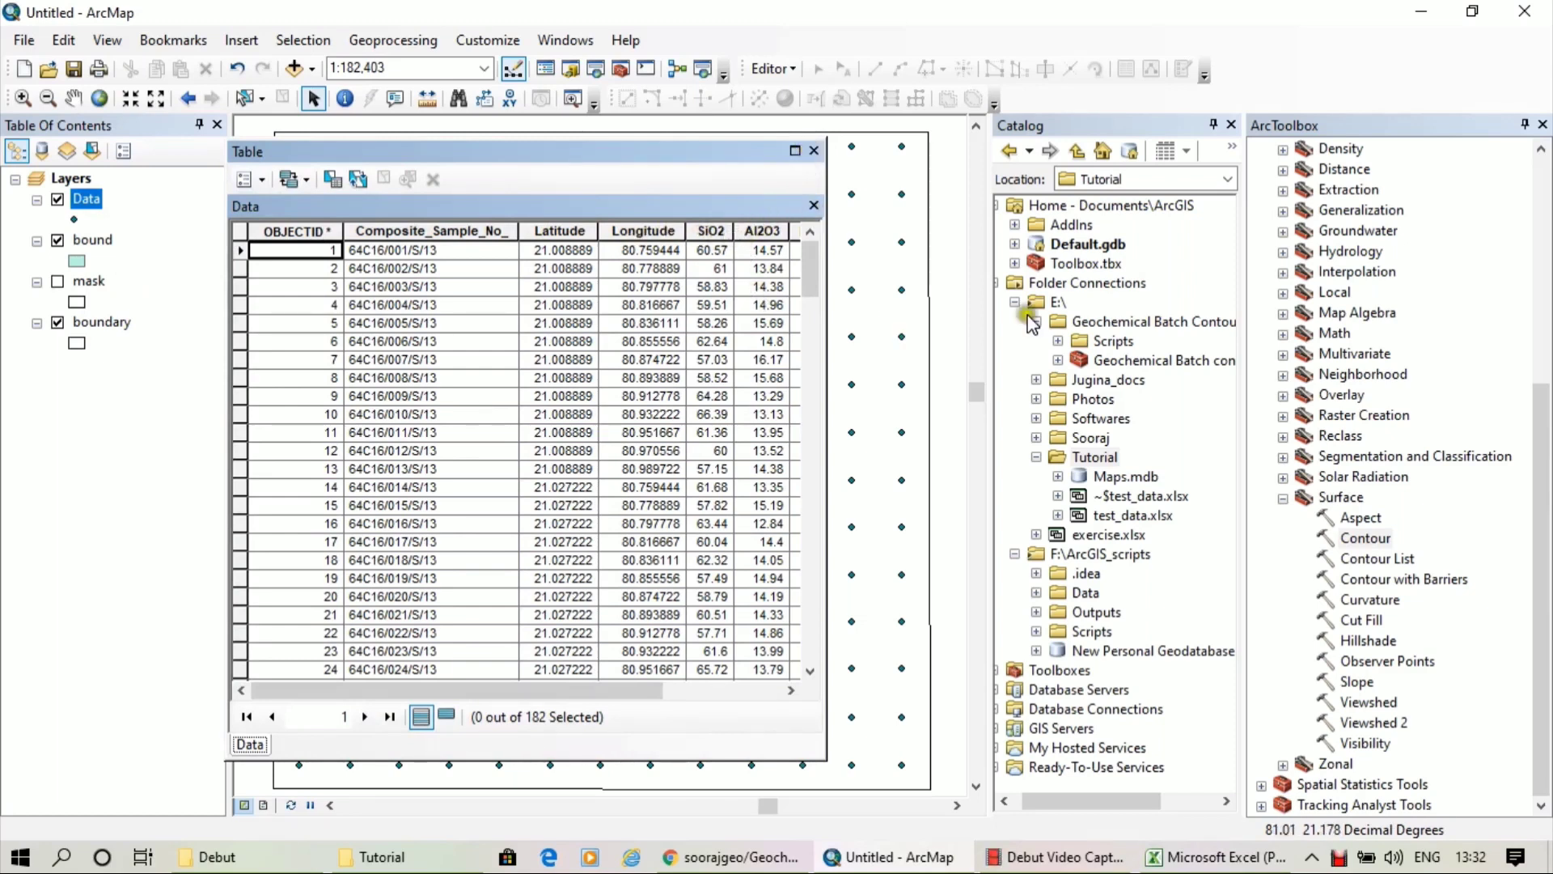
pyautogui.click(1057, 361)
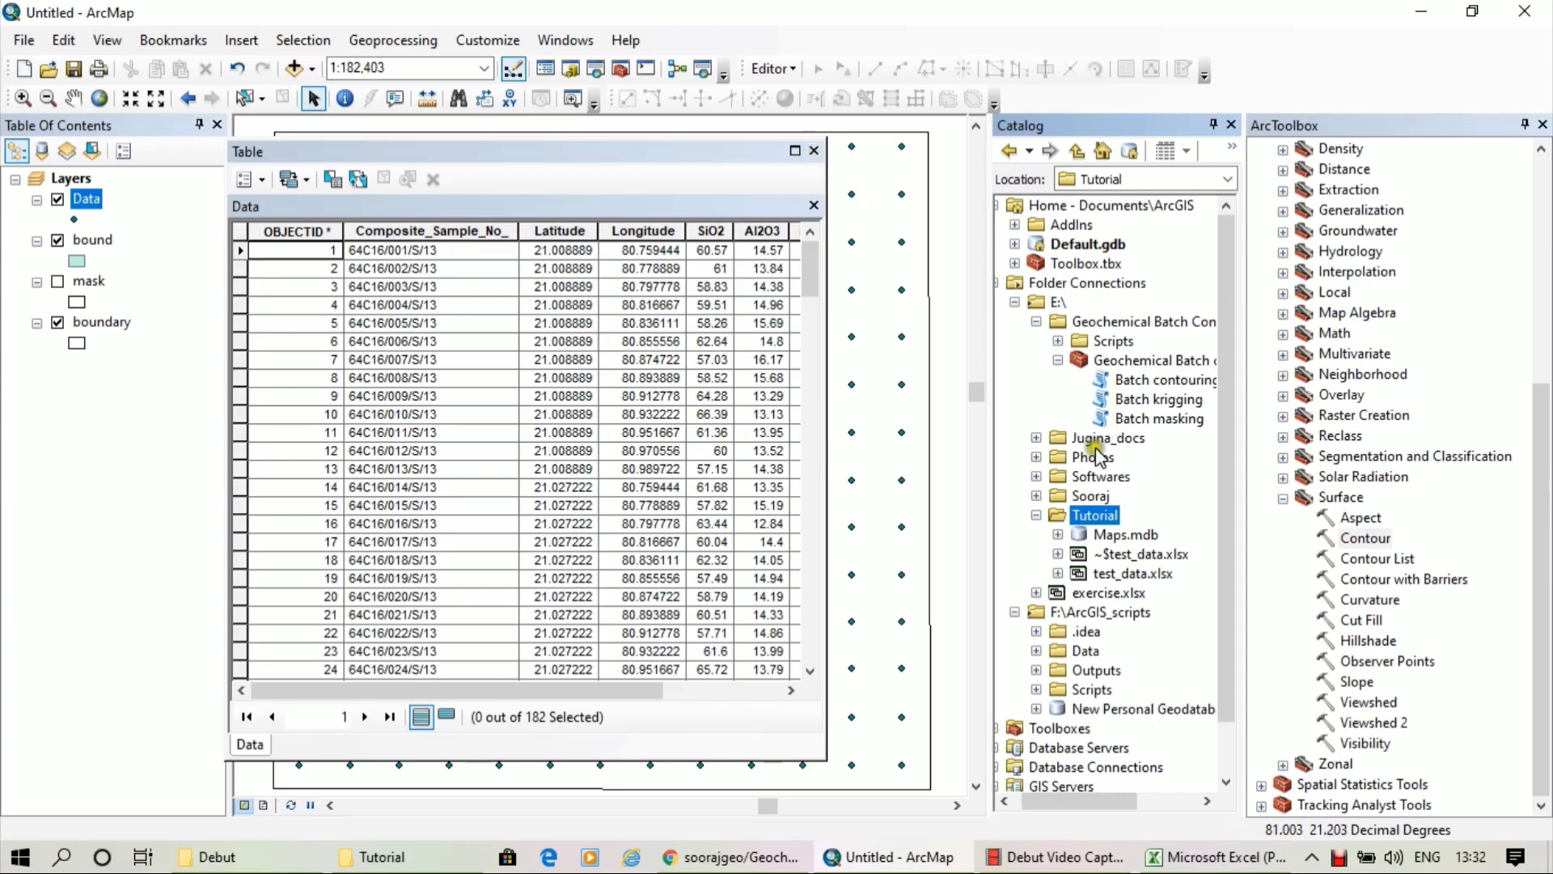
pyautogui.click(814, 152)
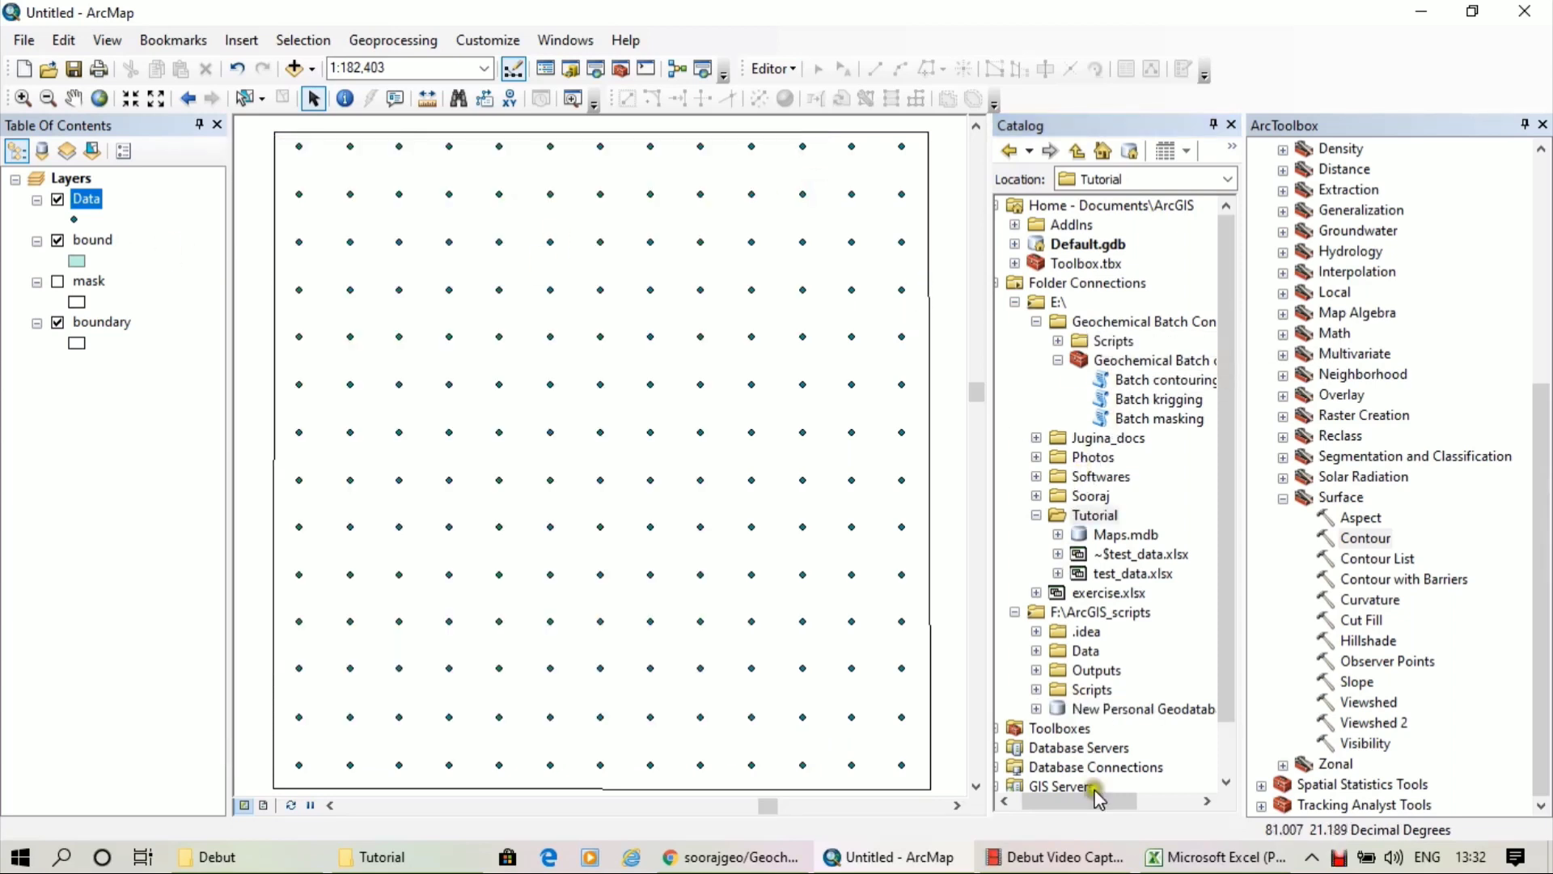
# Switch back to Excel and look through the MnO values in column G of Sheet1
pyautogui.click(1178, 856)
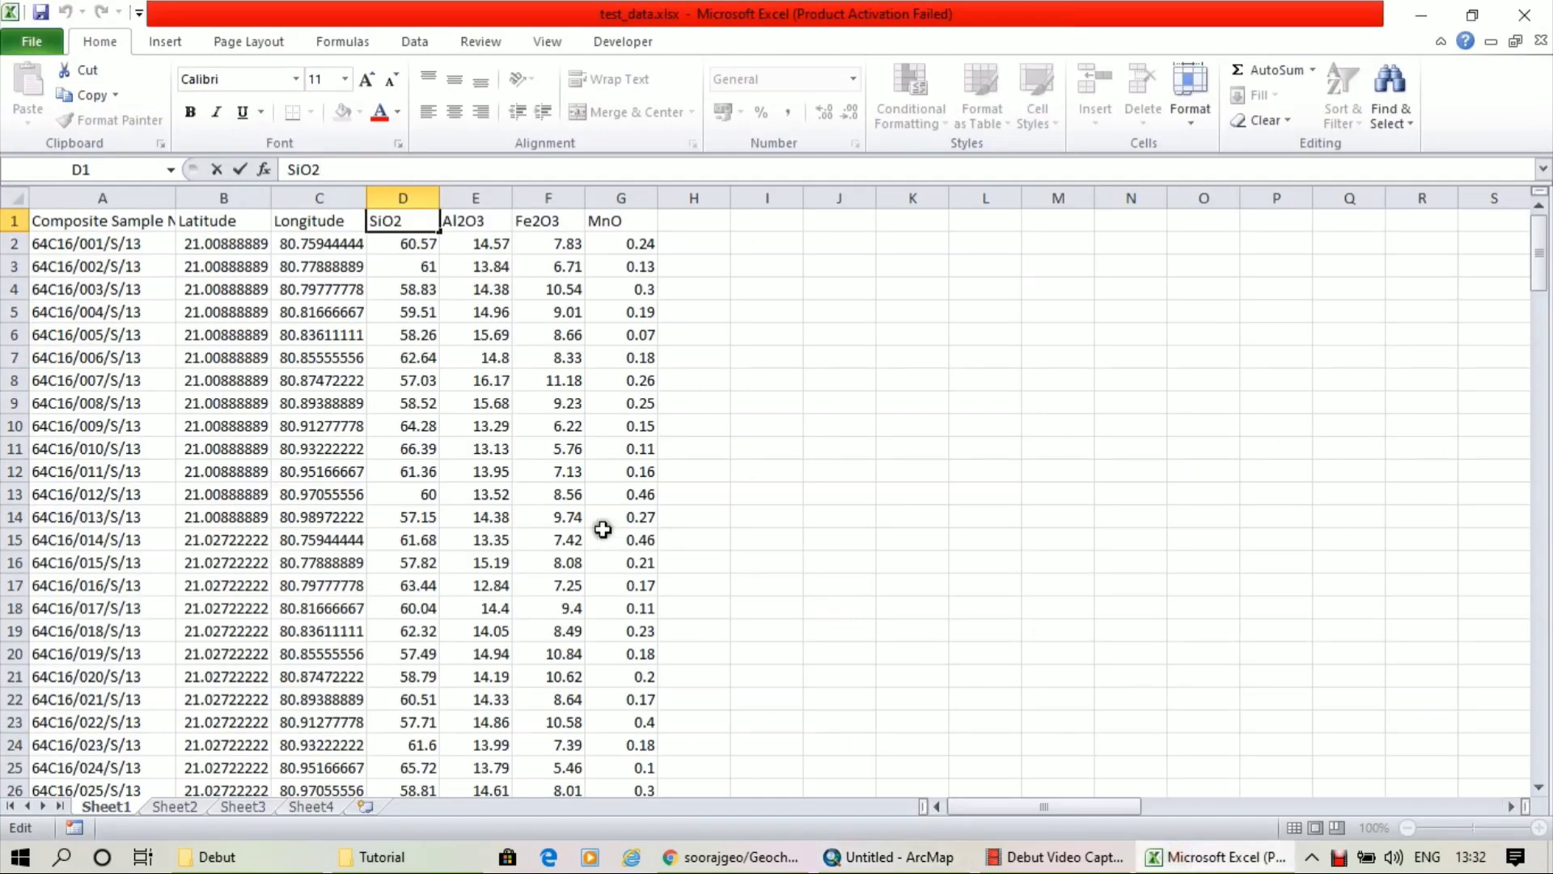
pyautogui.click(638, 519)
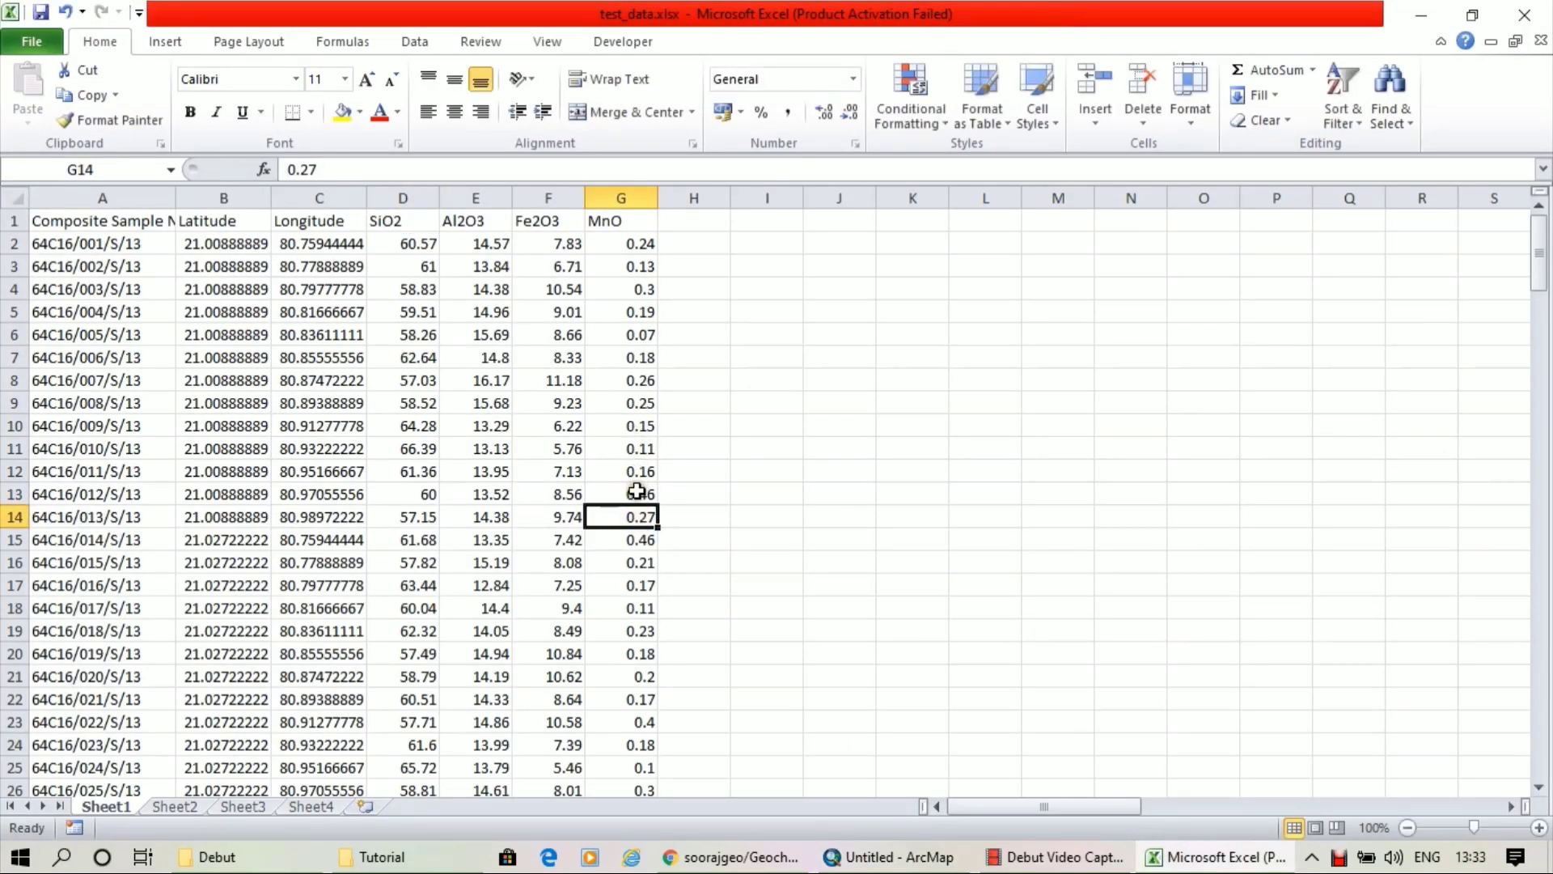
pyautogui.scroll(-15, 637, 492)
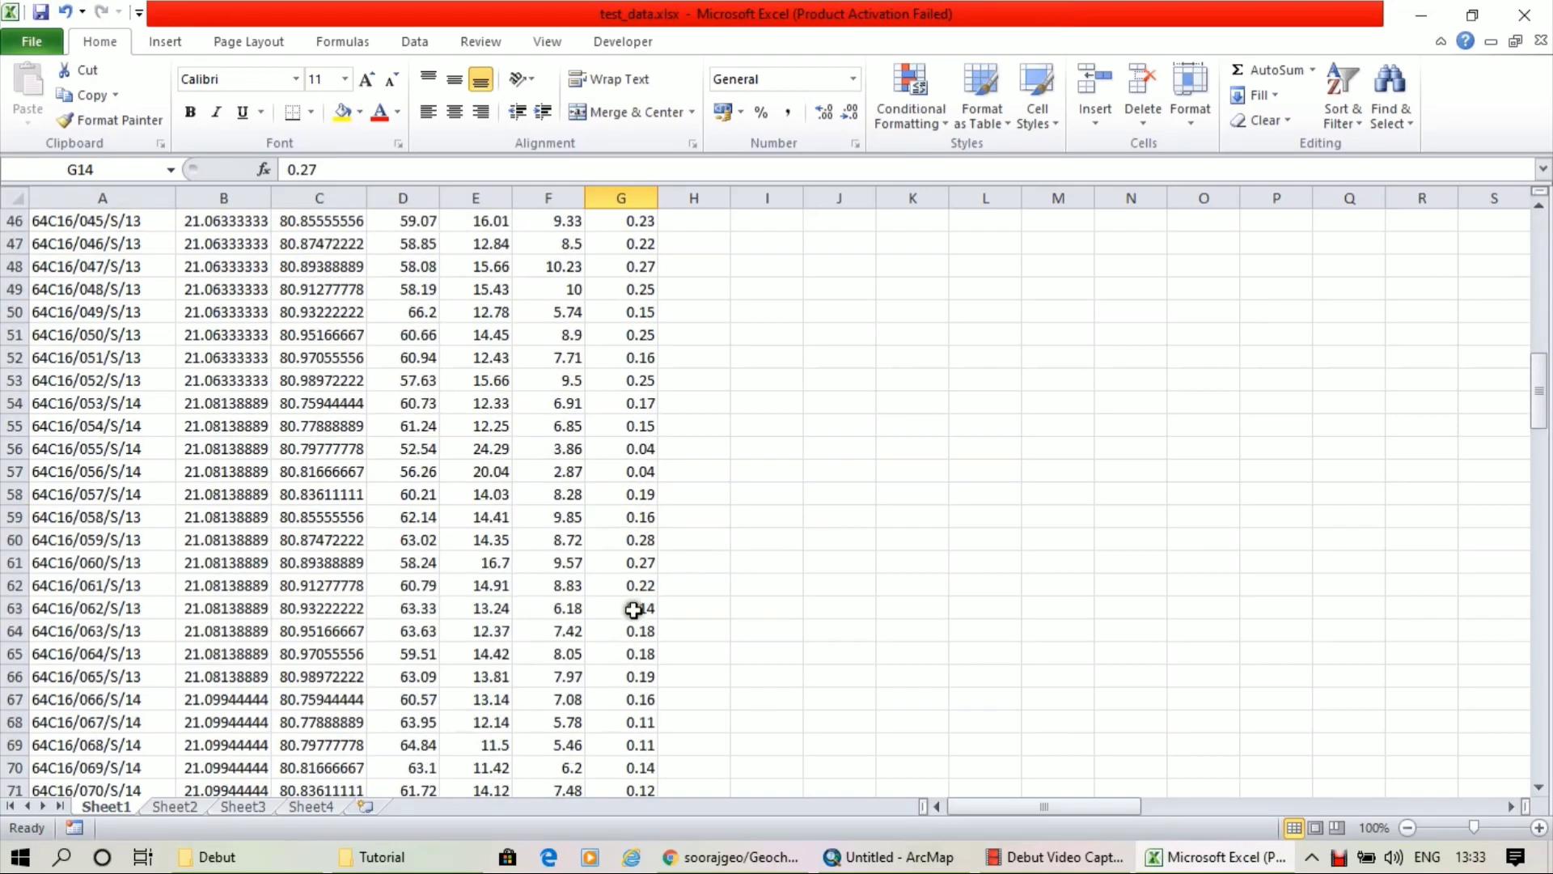
pyautogui.click(636, 609)
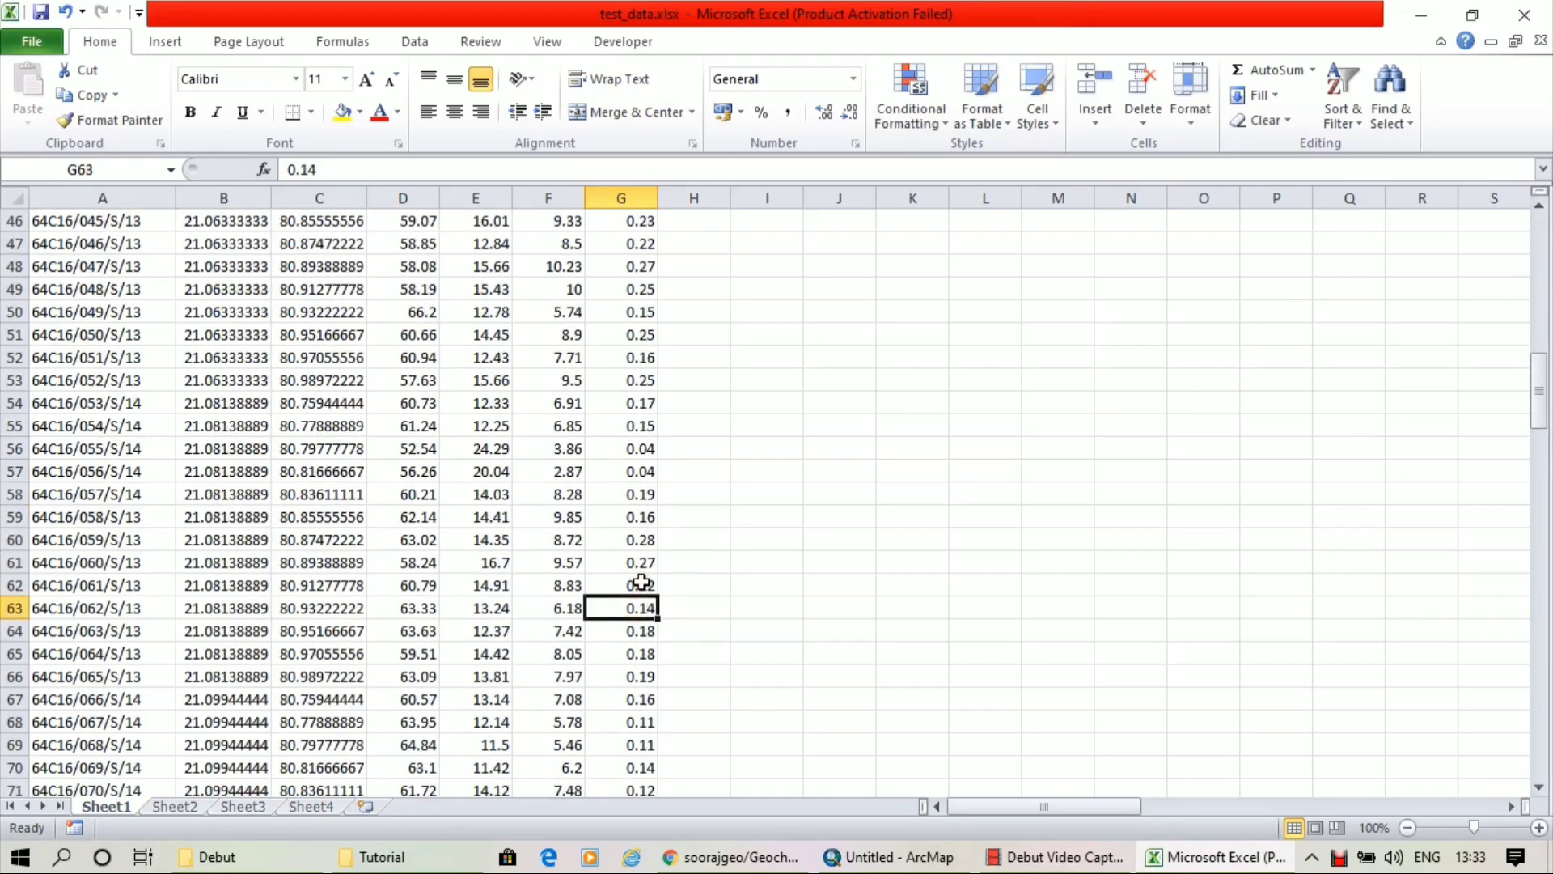
pyautogui.scroll(15, 642, 583)
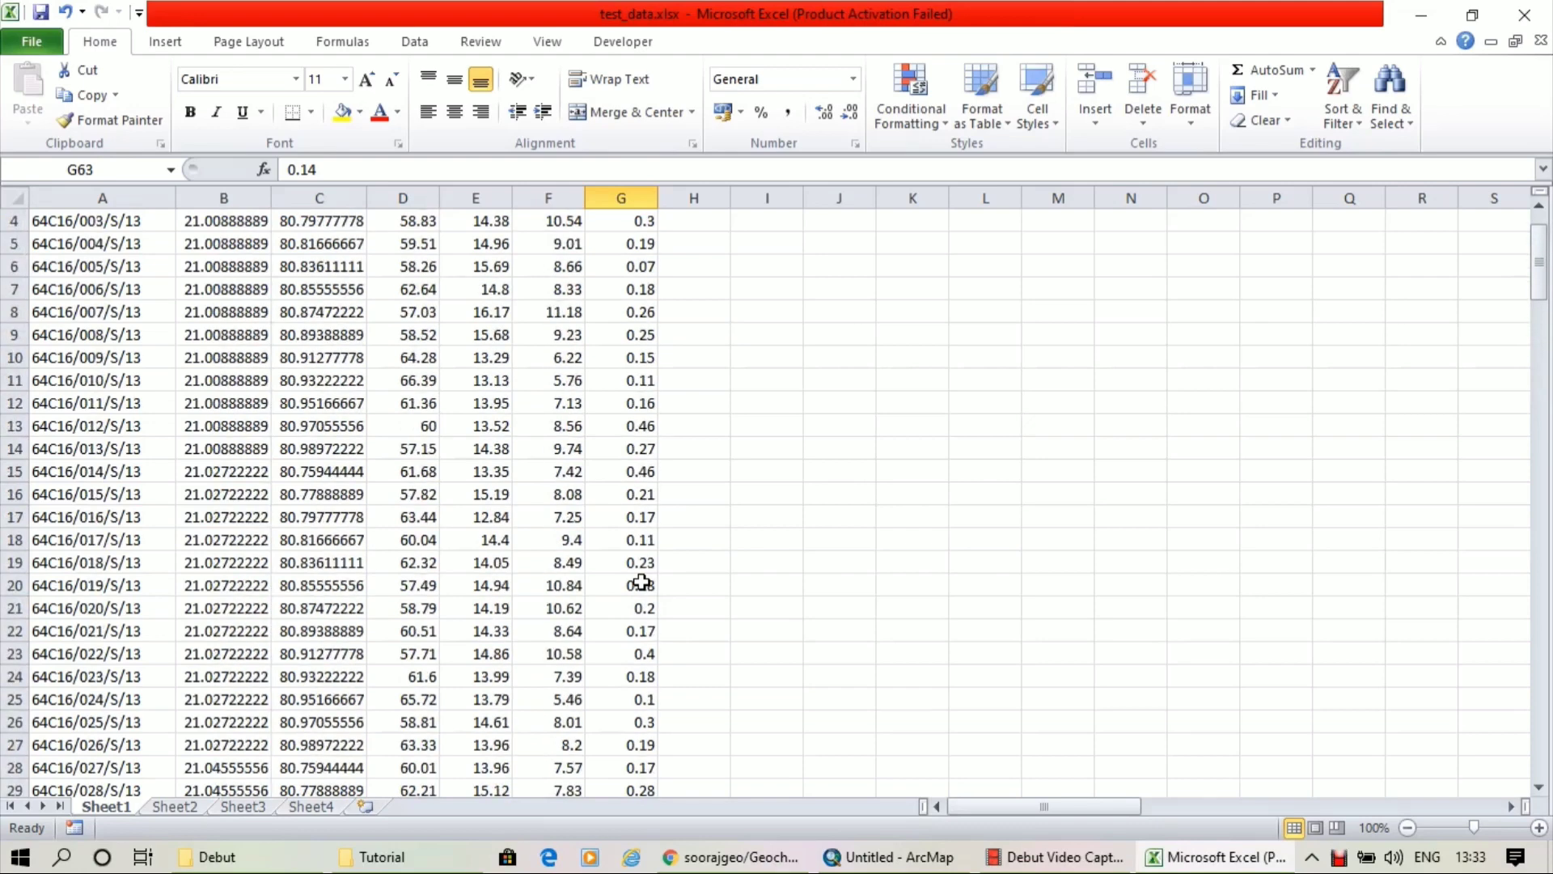
pyautogui.click(642, 569)
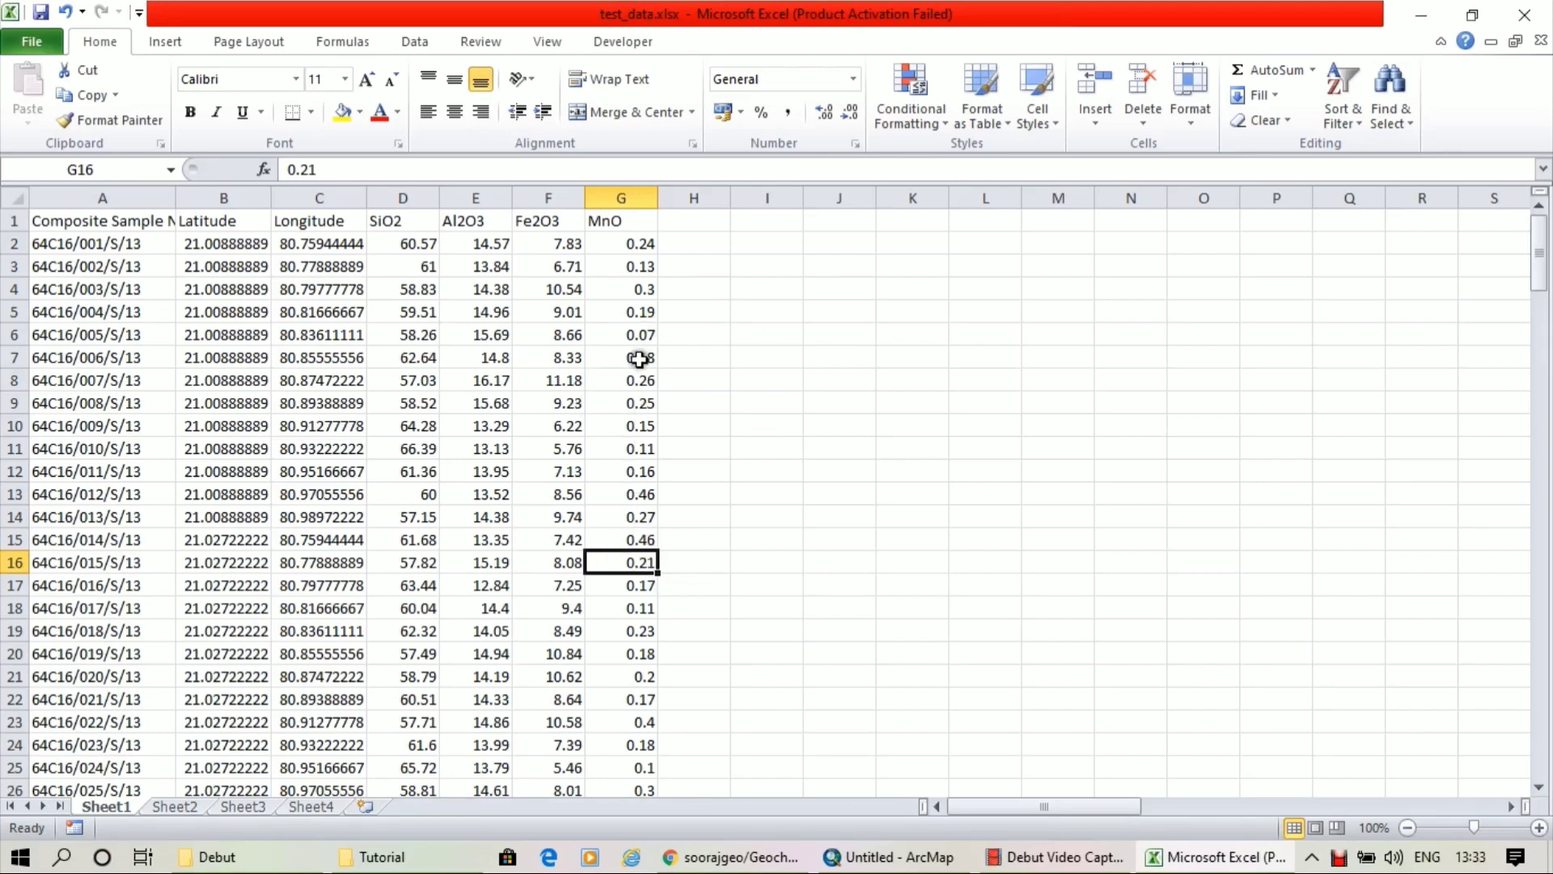
# Close test_data.xlsx with its changes saved and collapse the Surface toolset of Spatial Analyst Tools in ArcMap
pyautogui.click(1524, 14)
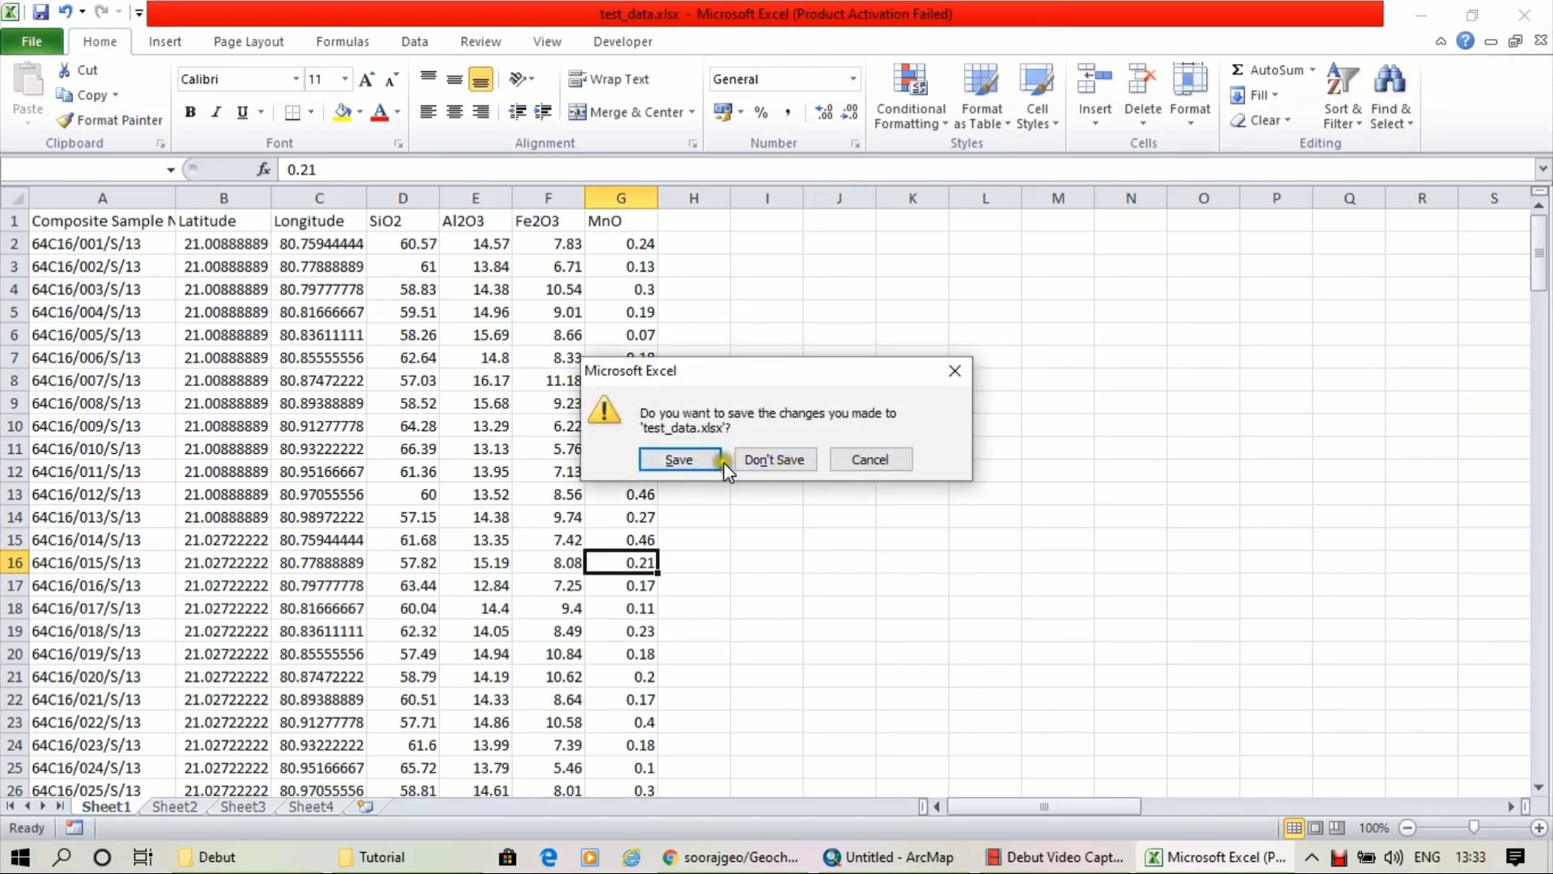
pyautogui.click(692, 461)
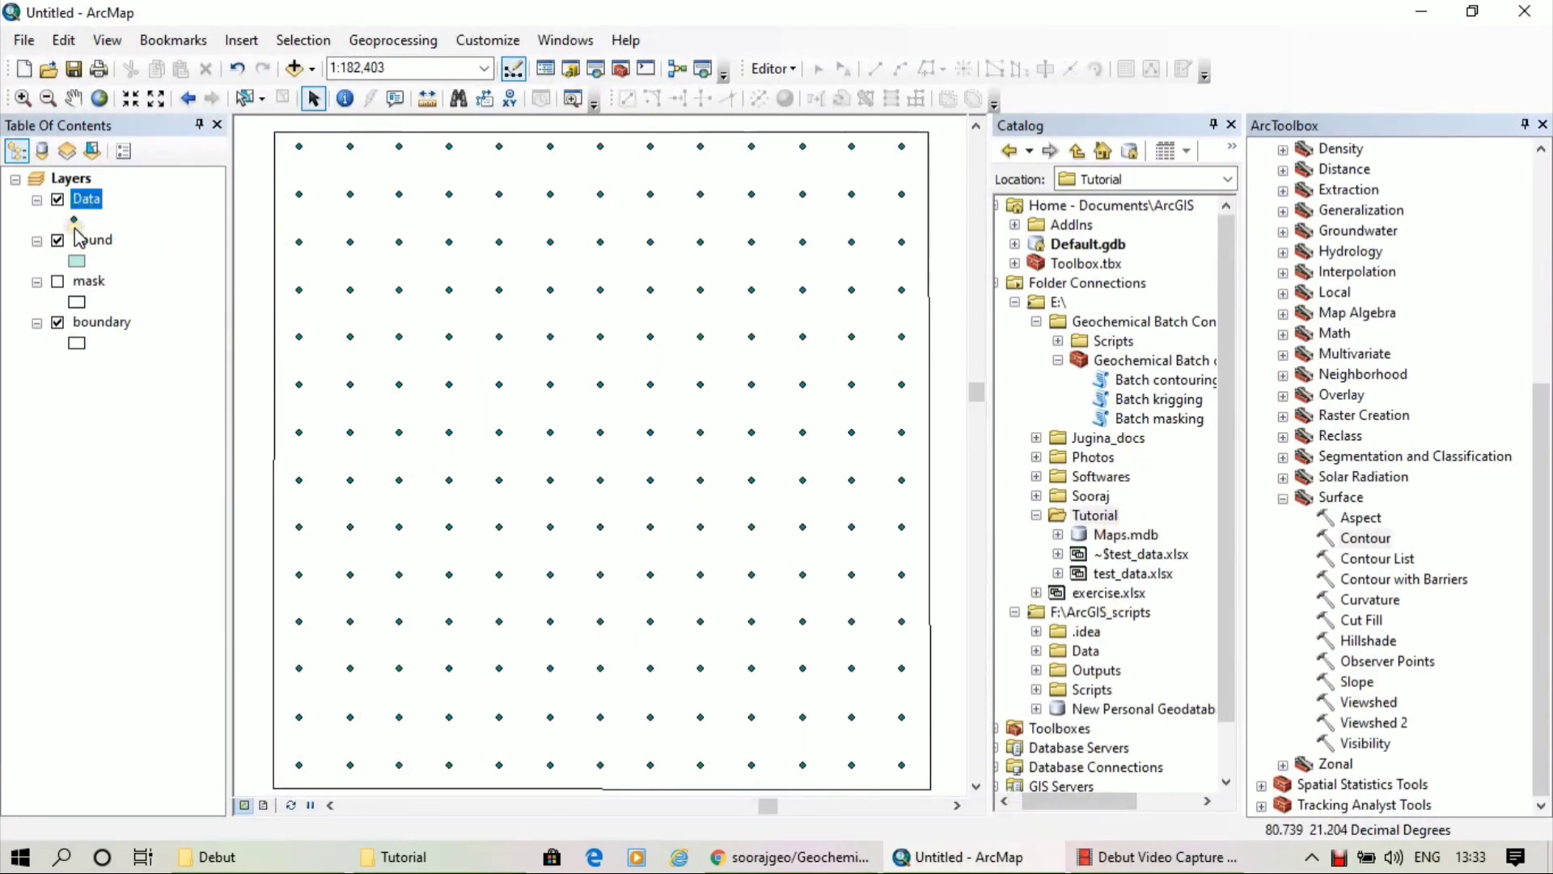
pyautogui.click(1284, 496)
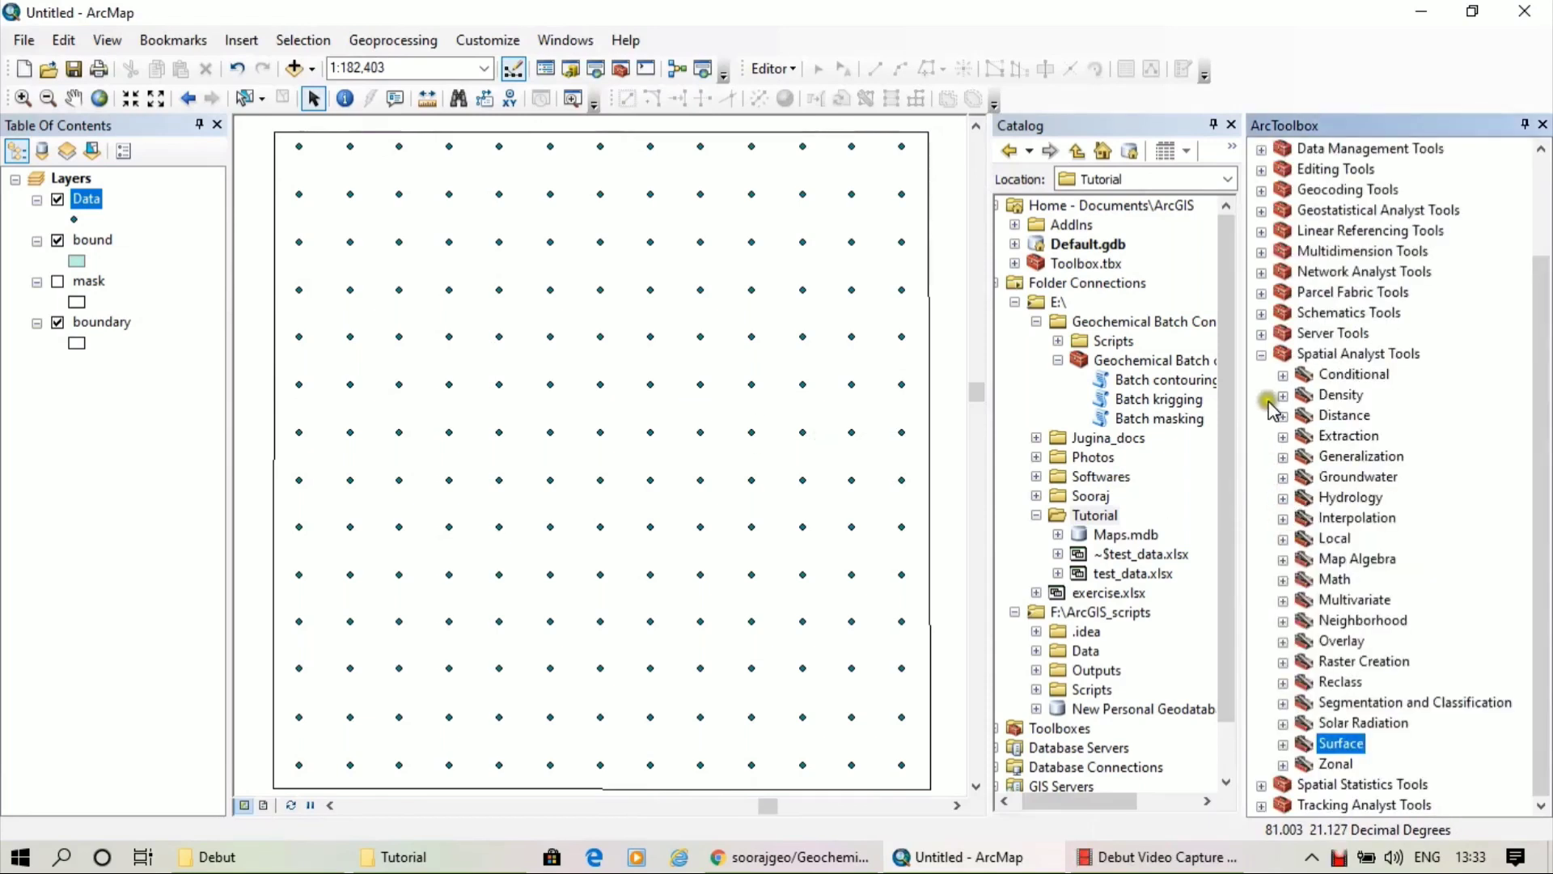
# Collapse the Spatial Analyst Tools toolbox and check whether the 3D Analyst and Spatial Analyst extensions are enabled
pyautogui.click(1261, 353)
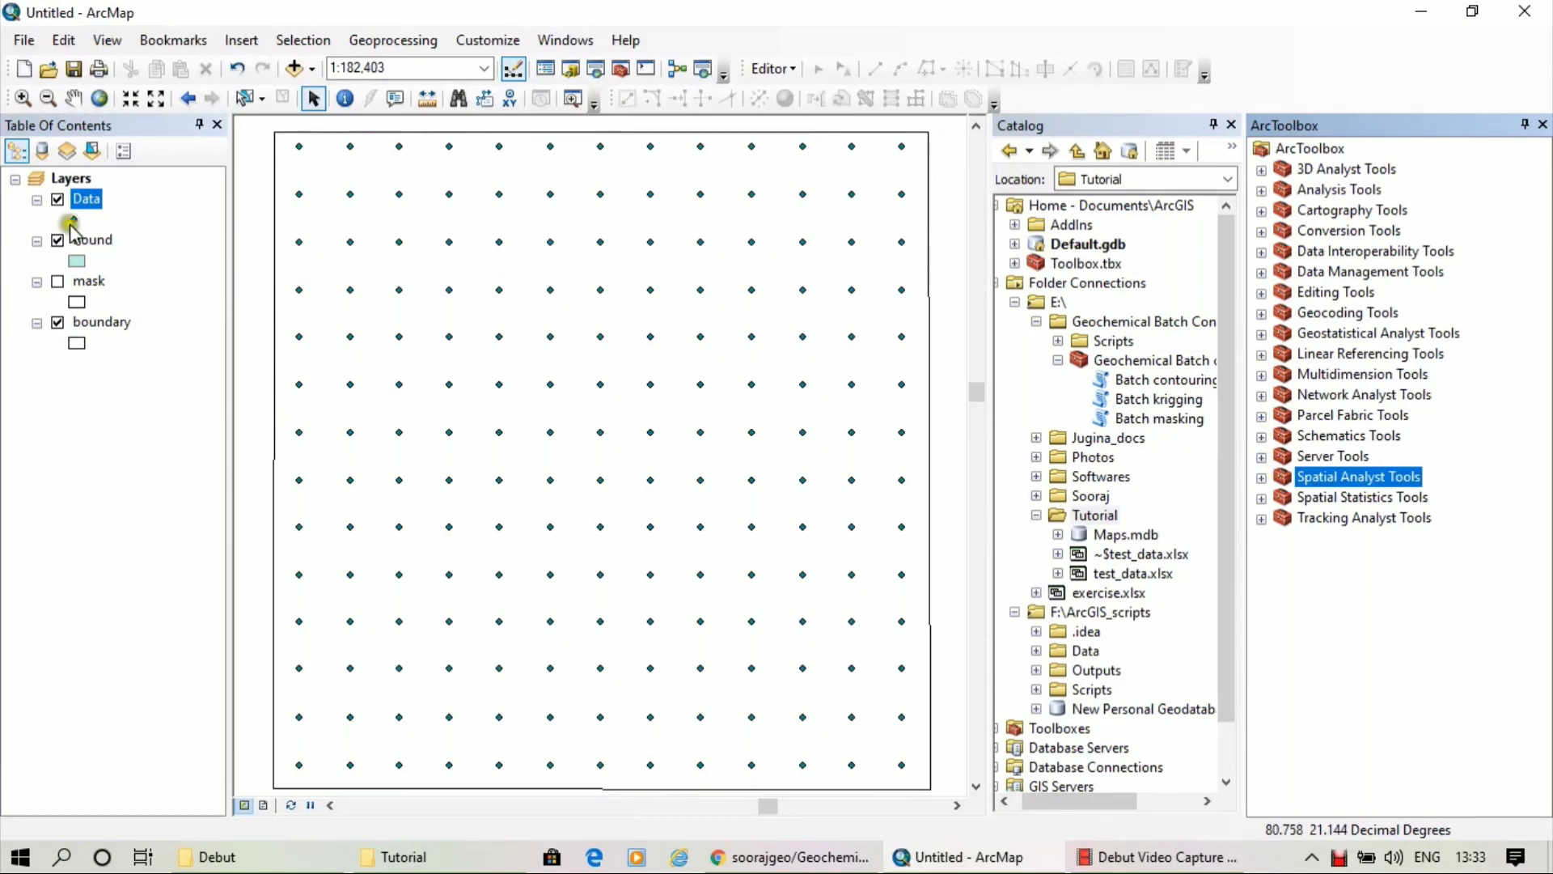
pyautogui.click(1275, 489)
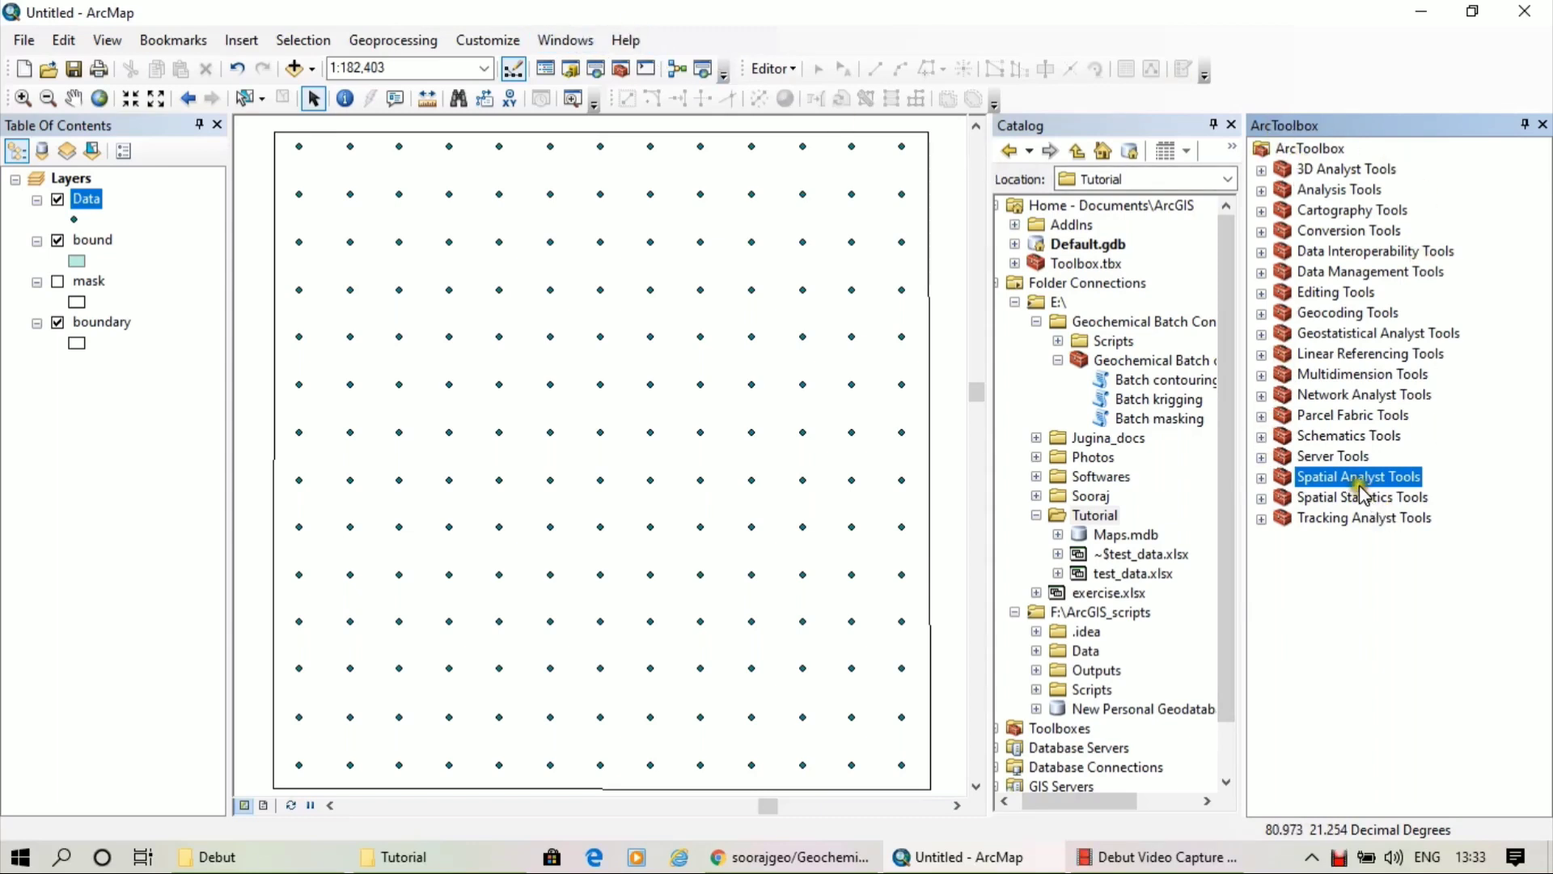
pyautogui.click(570, 41)
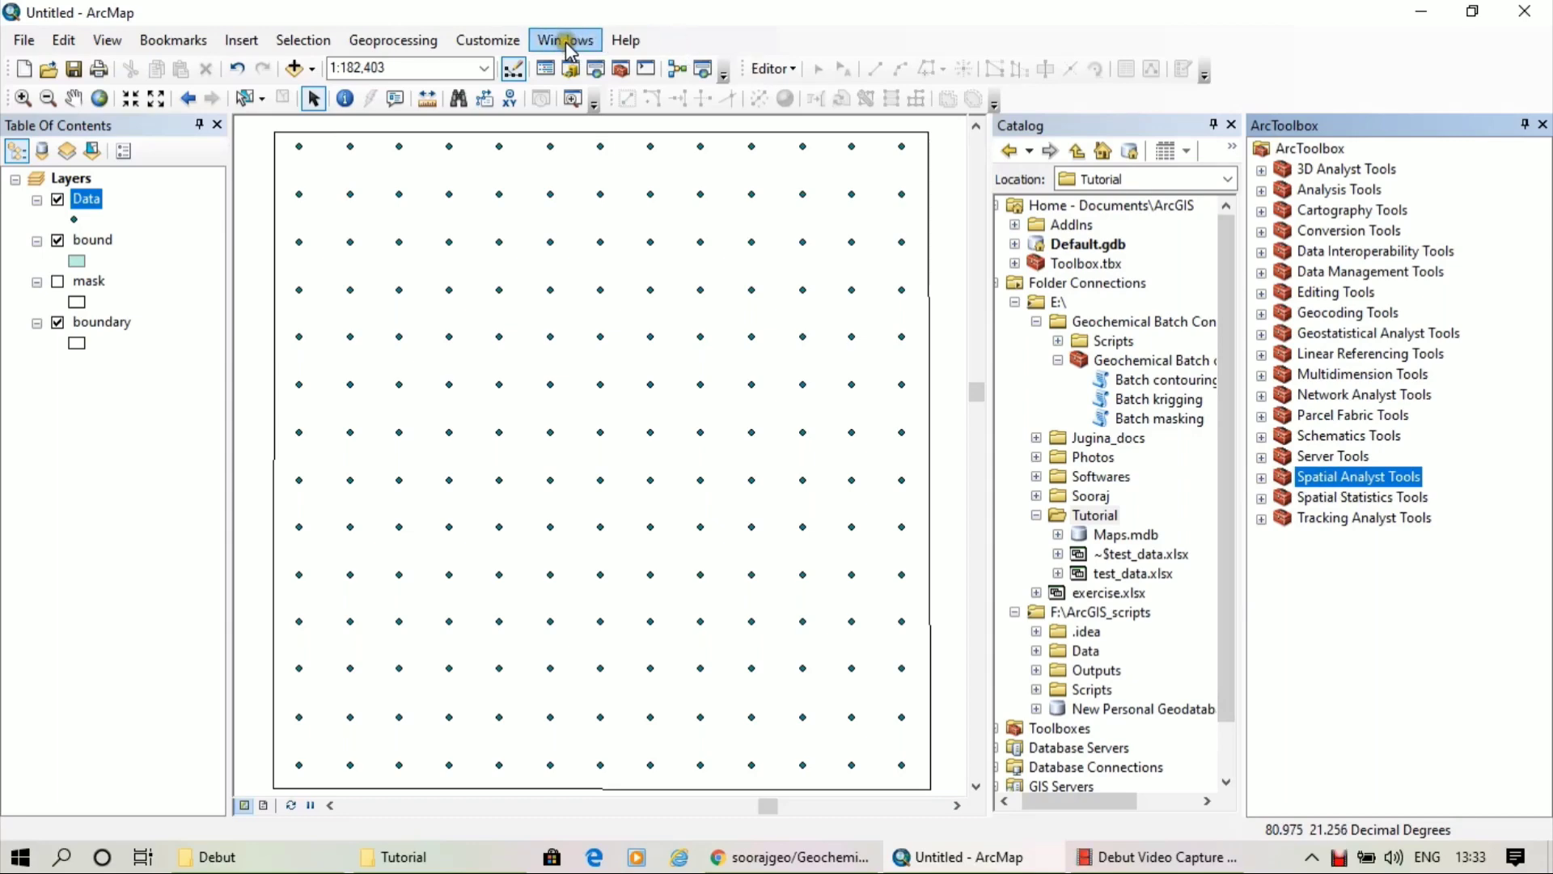
pyautogui.click(523, 44)
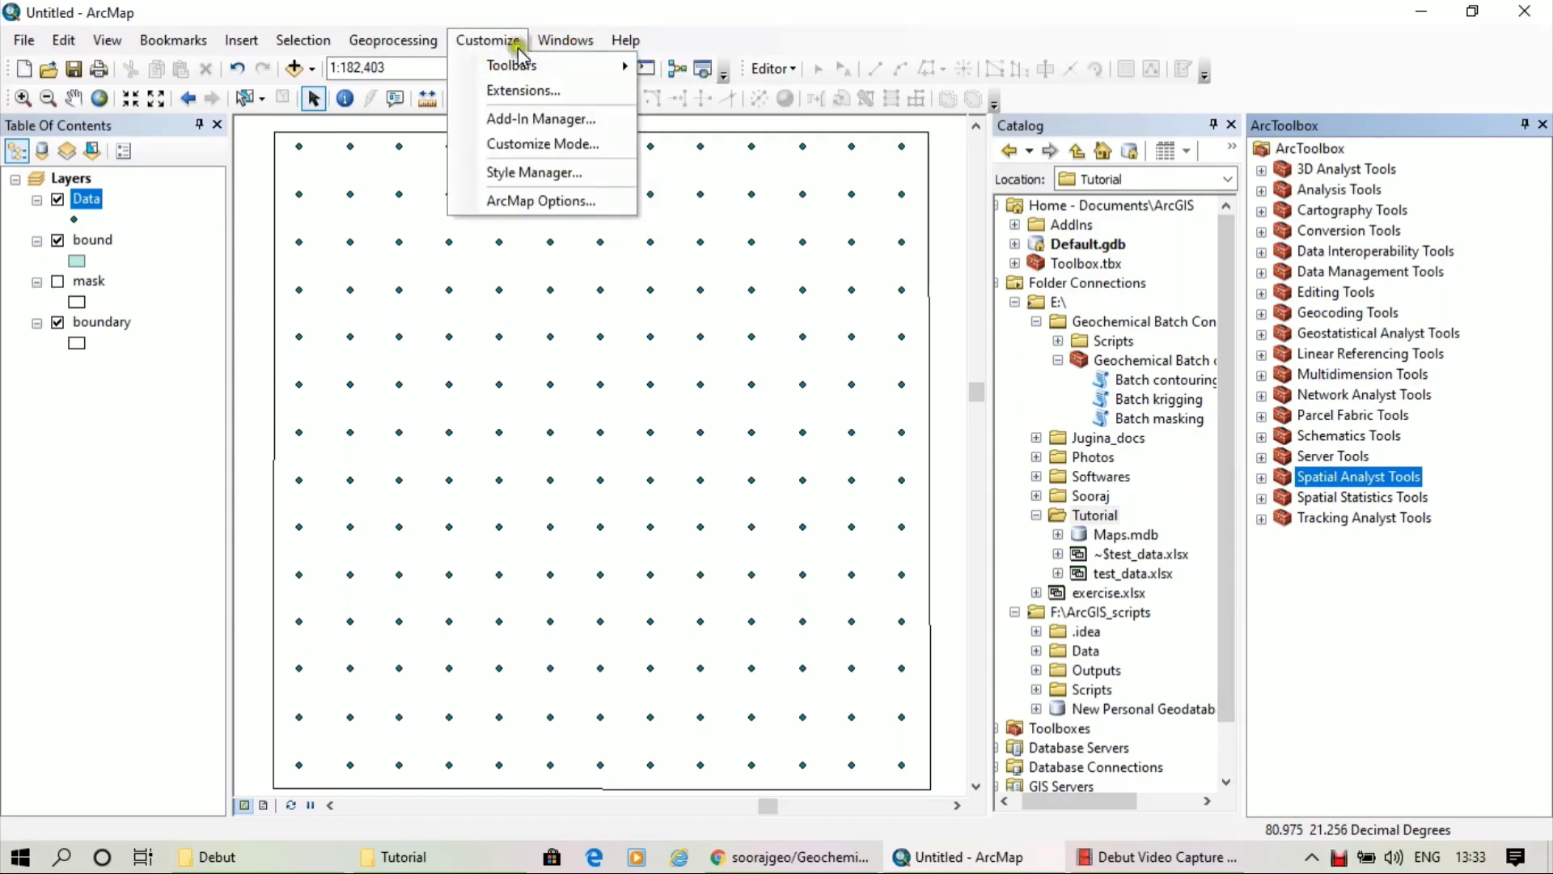
pyautogui.click(523, 90)
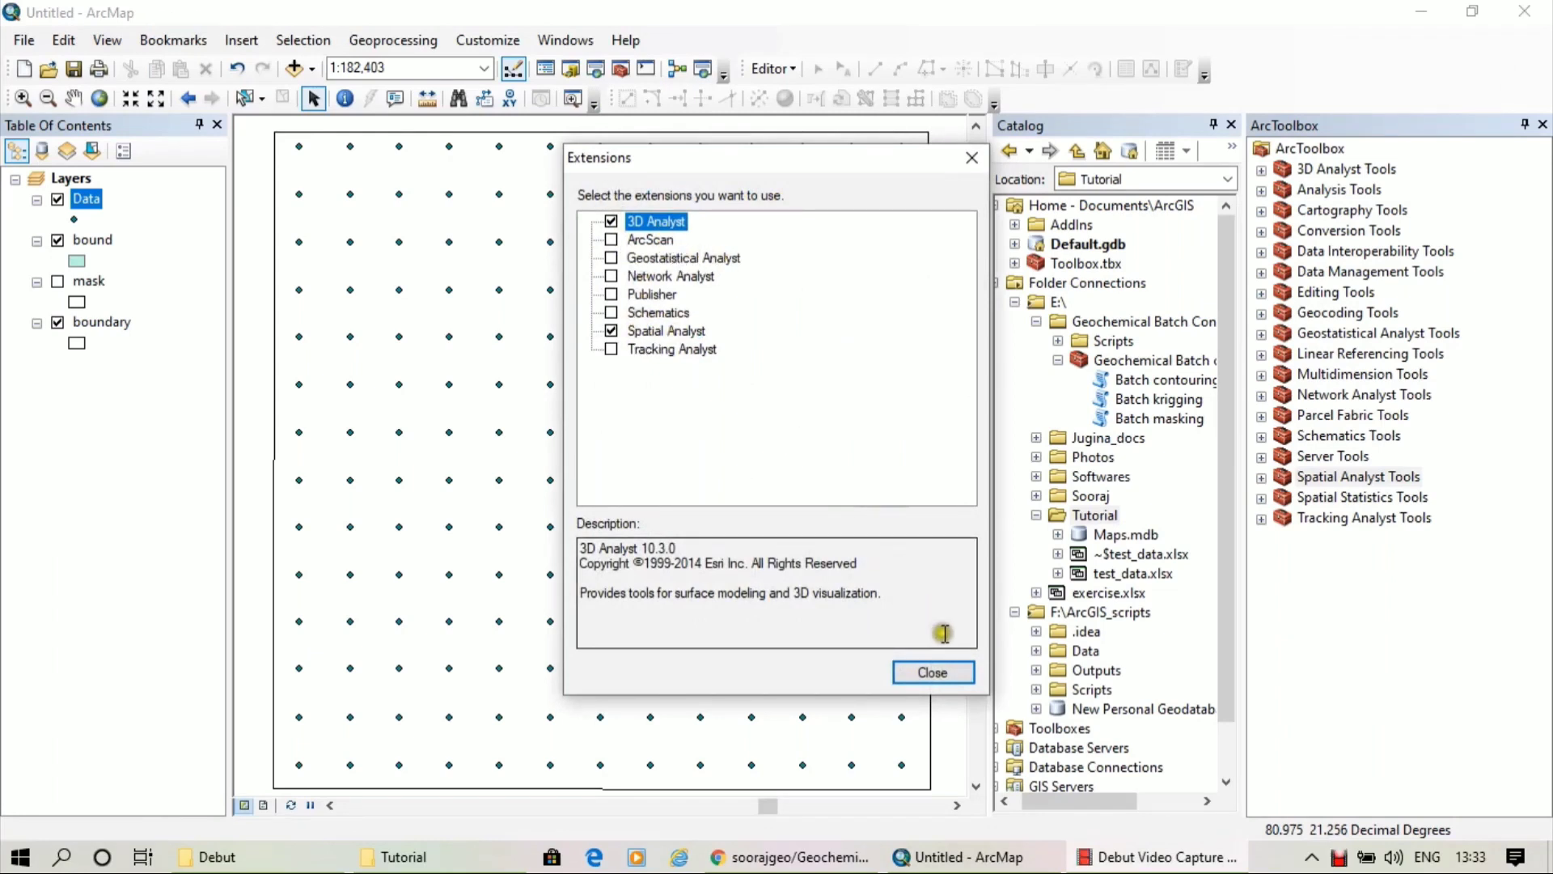
pyautogui.click(932, 674)
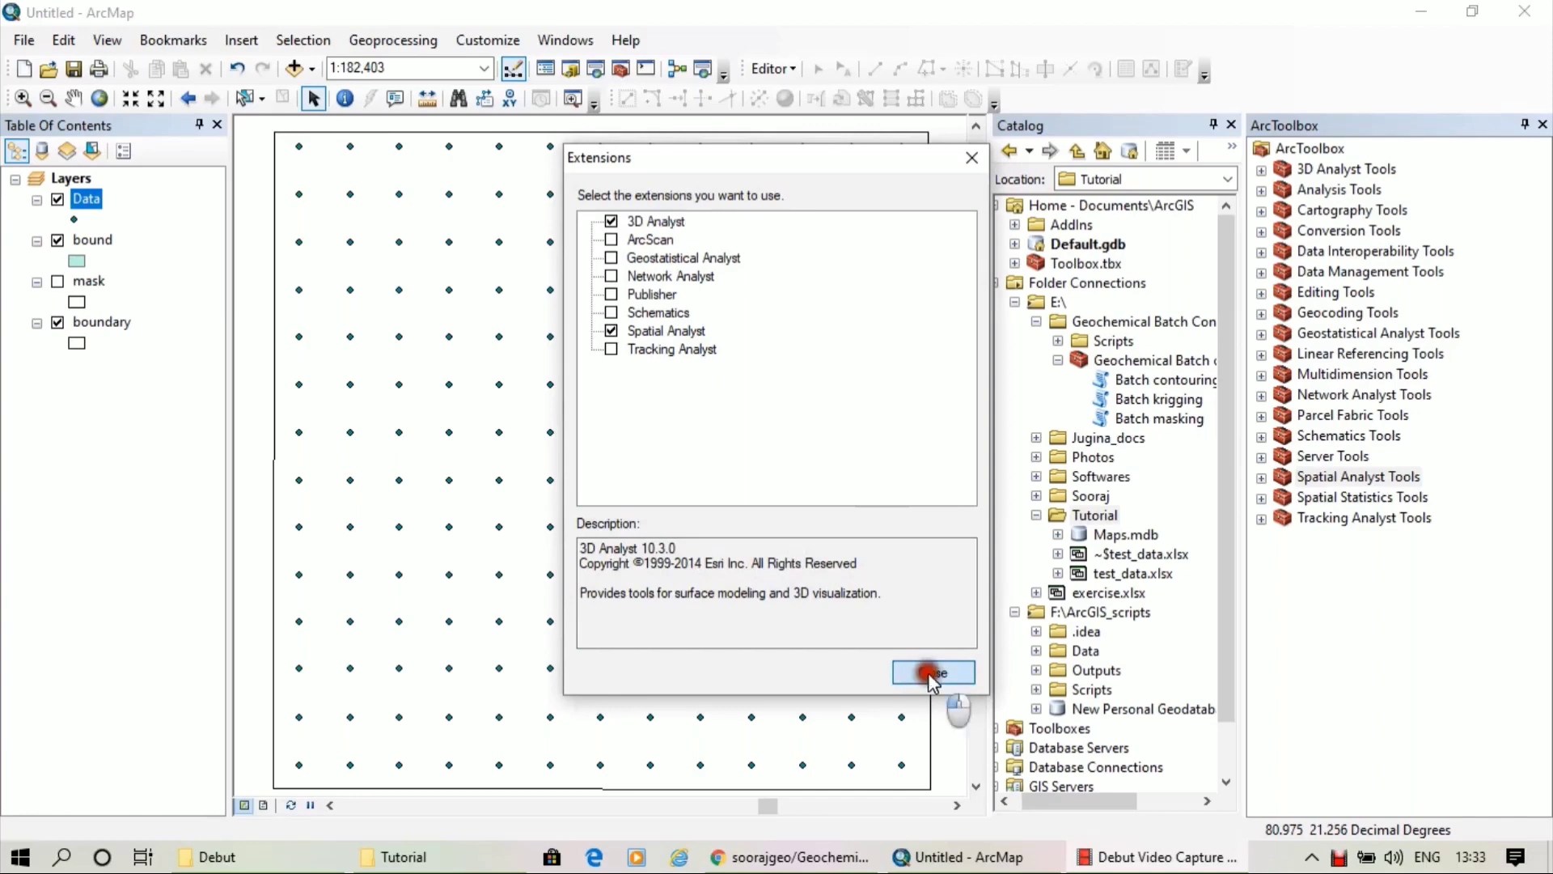
# Open the Kriging tool of Spatial Analyst's Interpolation toolset, with Data as the input point features and SiO2 as the Z value field
pyautogui.click(1261, 477)
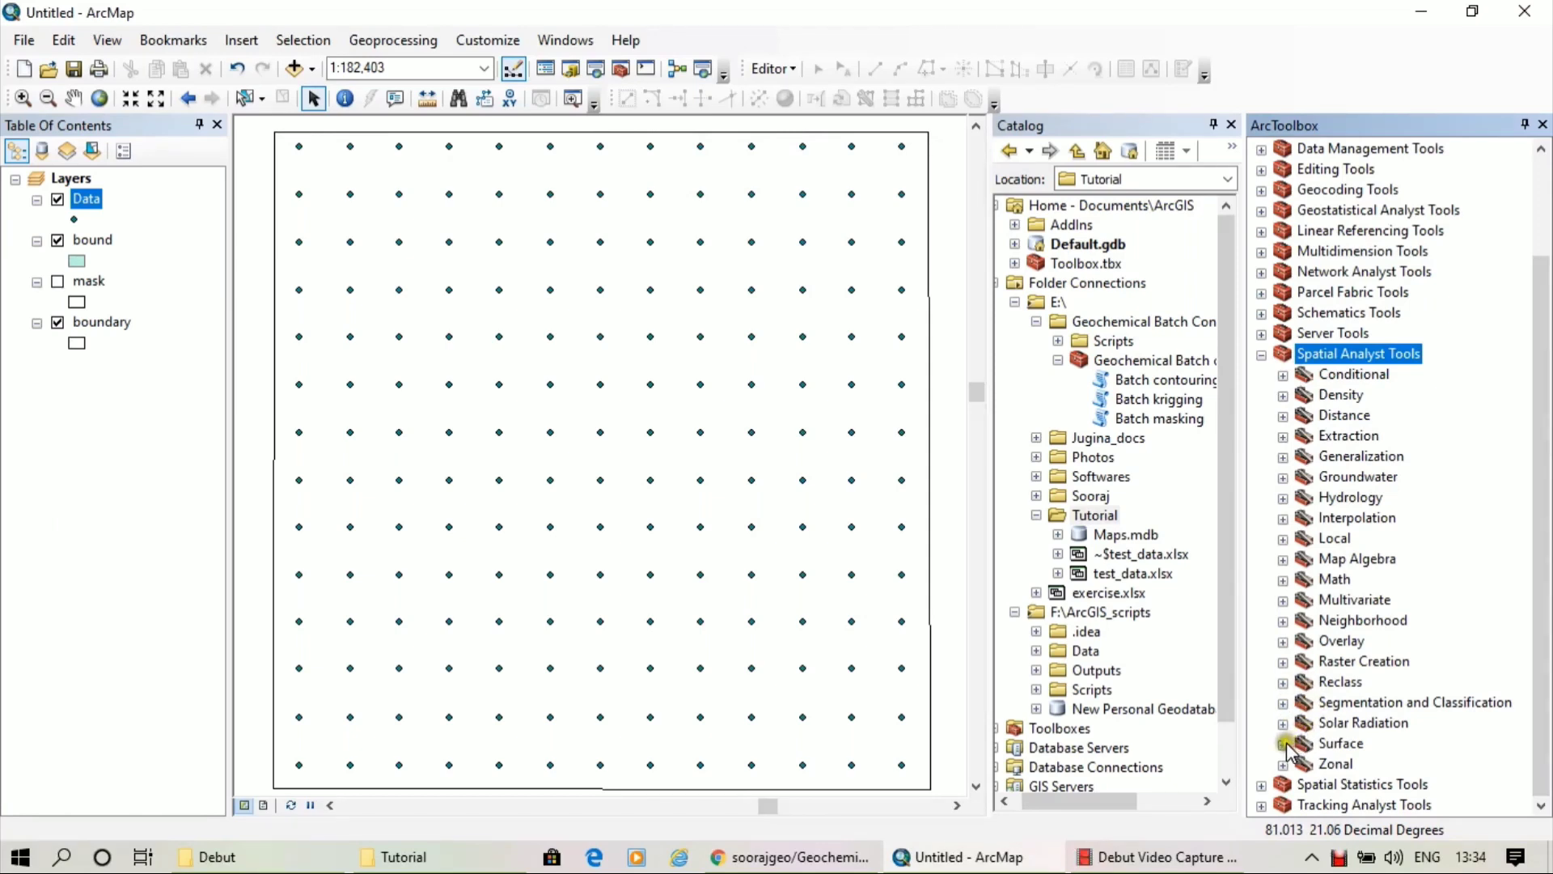
pyautogui.click(1283, 518)
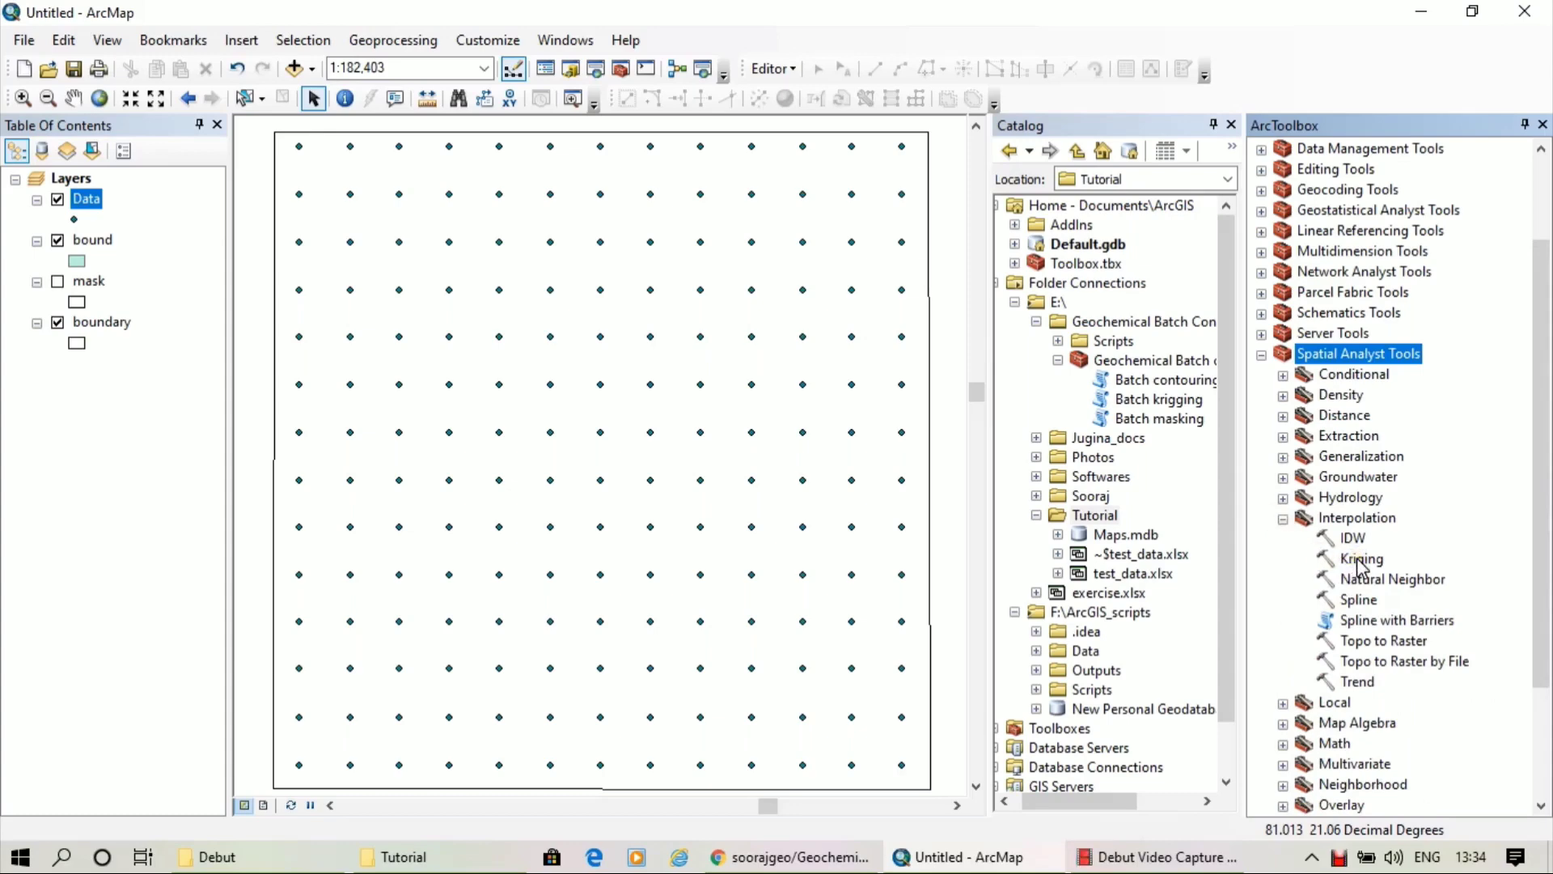
pyautogui.doubleClick(1355, 560)
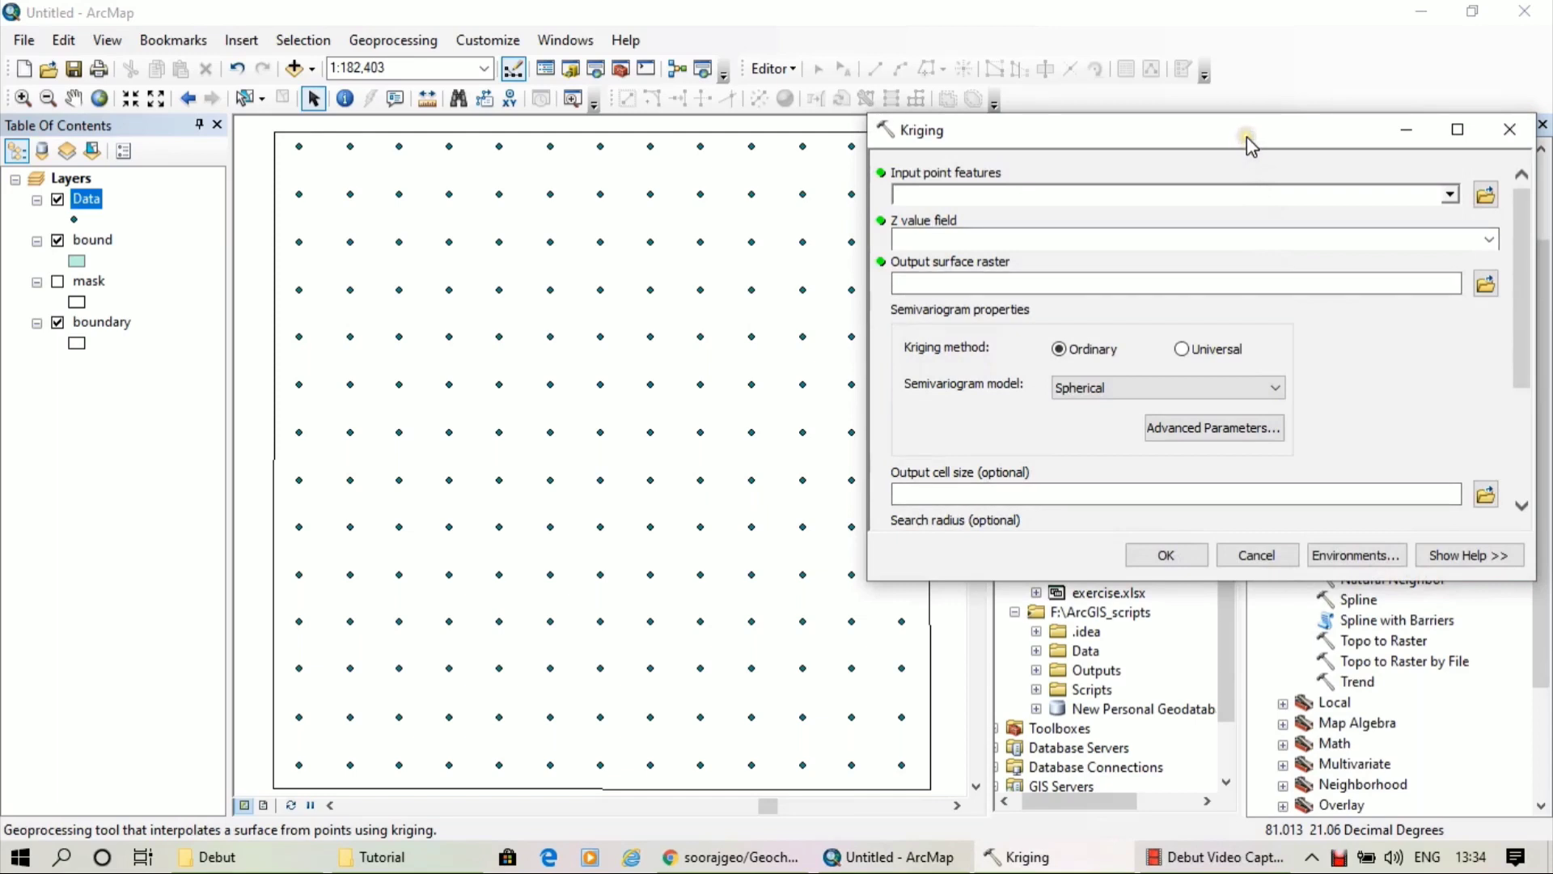
pyautogui.click(1449, 195)
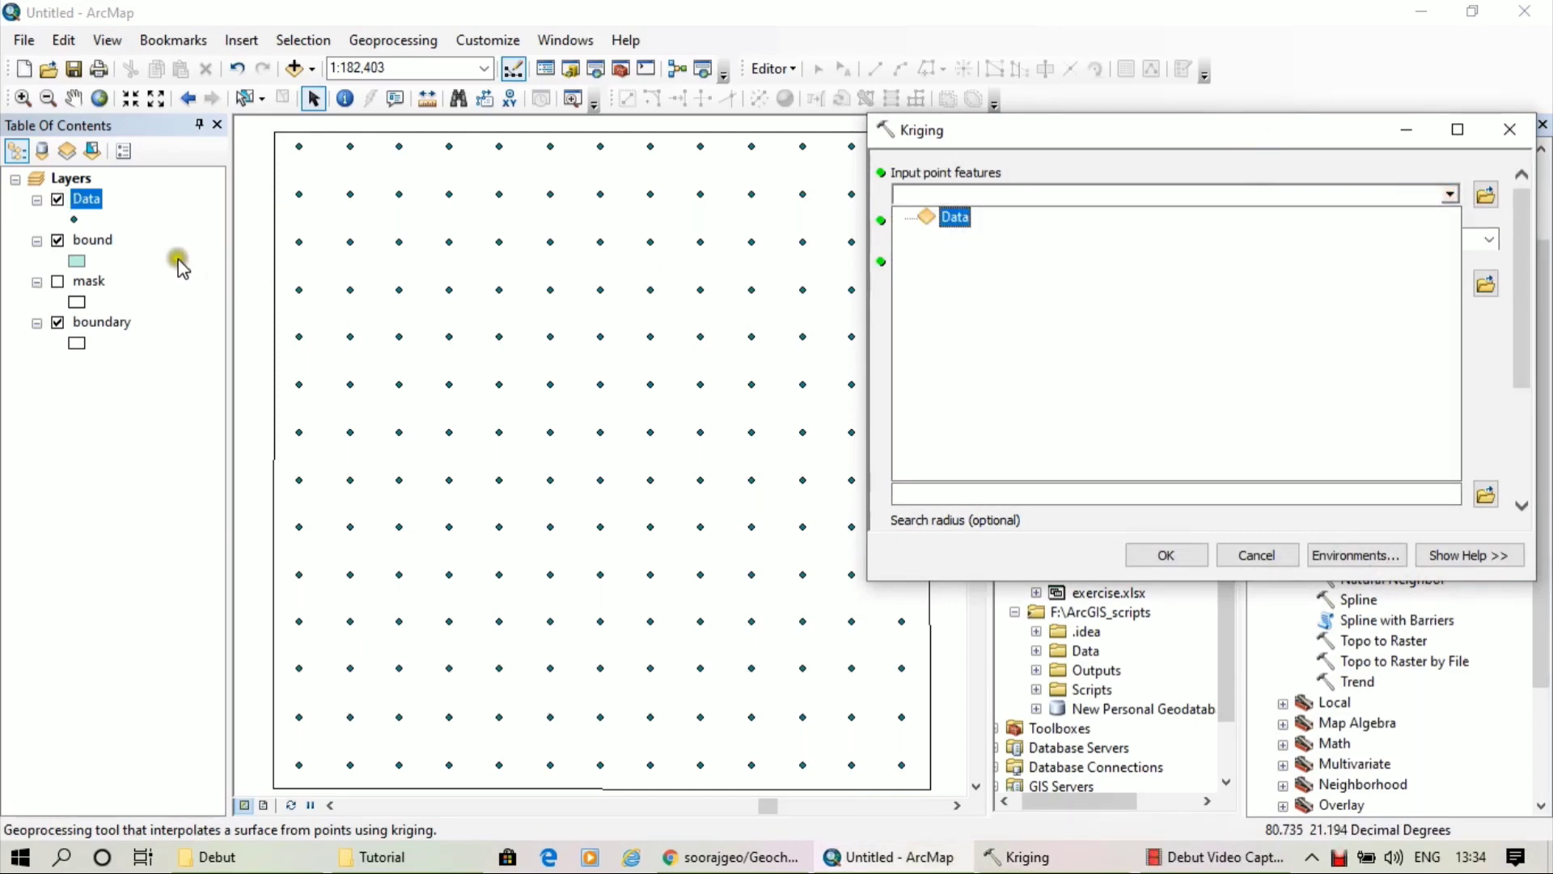
pyautogui.click(955, 216)
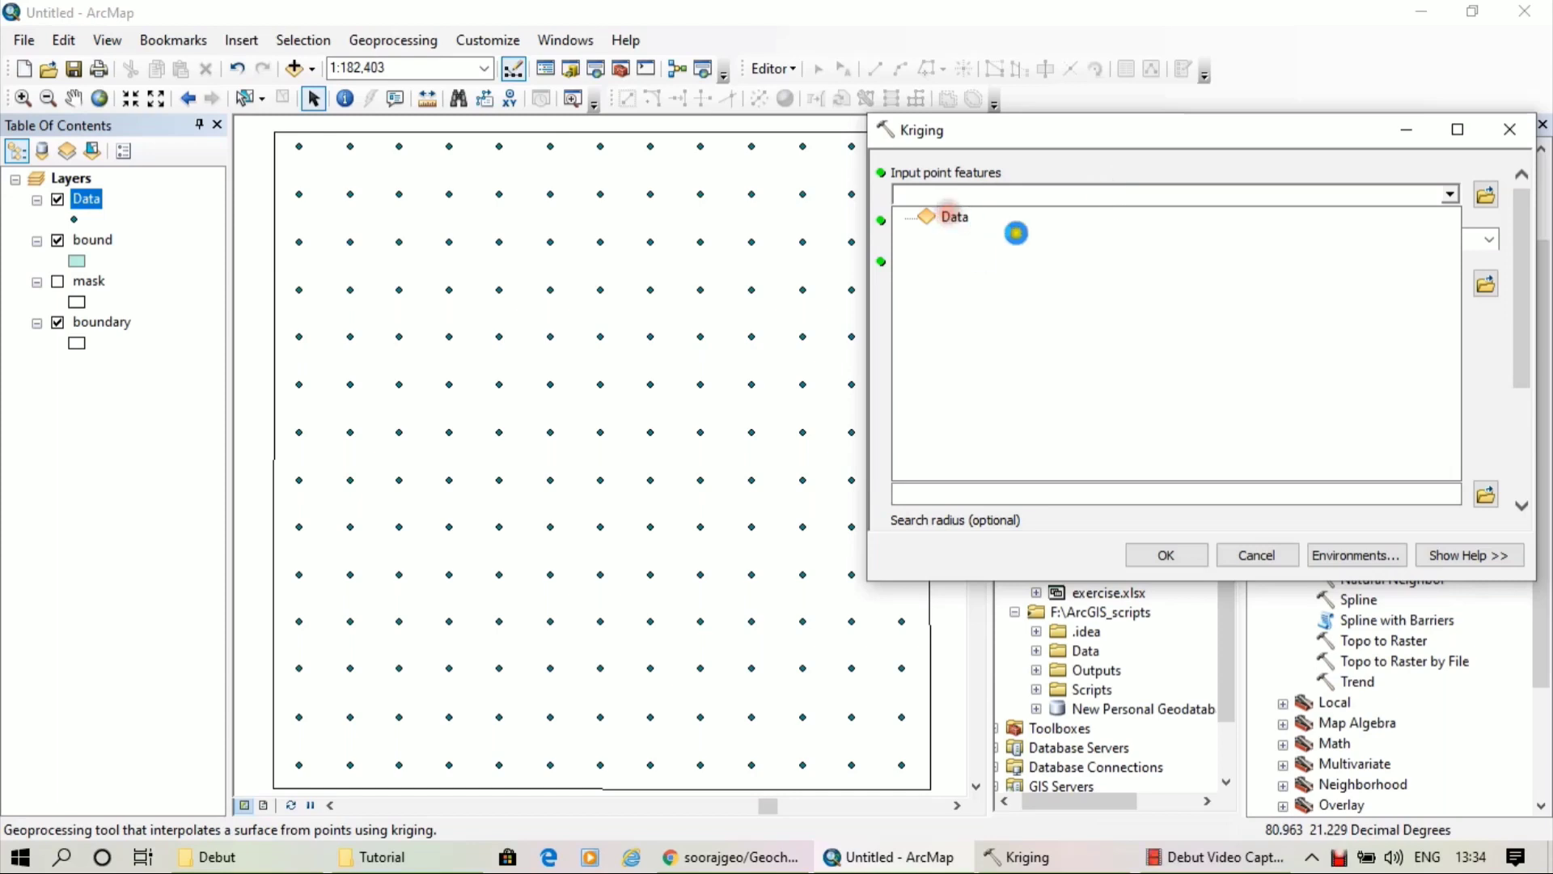
pyautogui.click(1490, 239)
pyautogui.click(1080, 289)
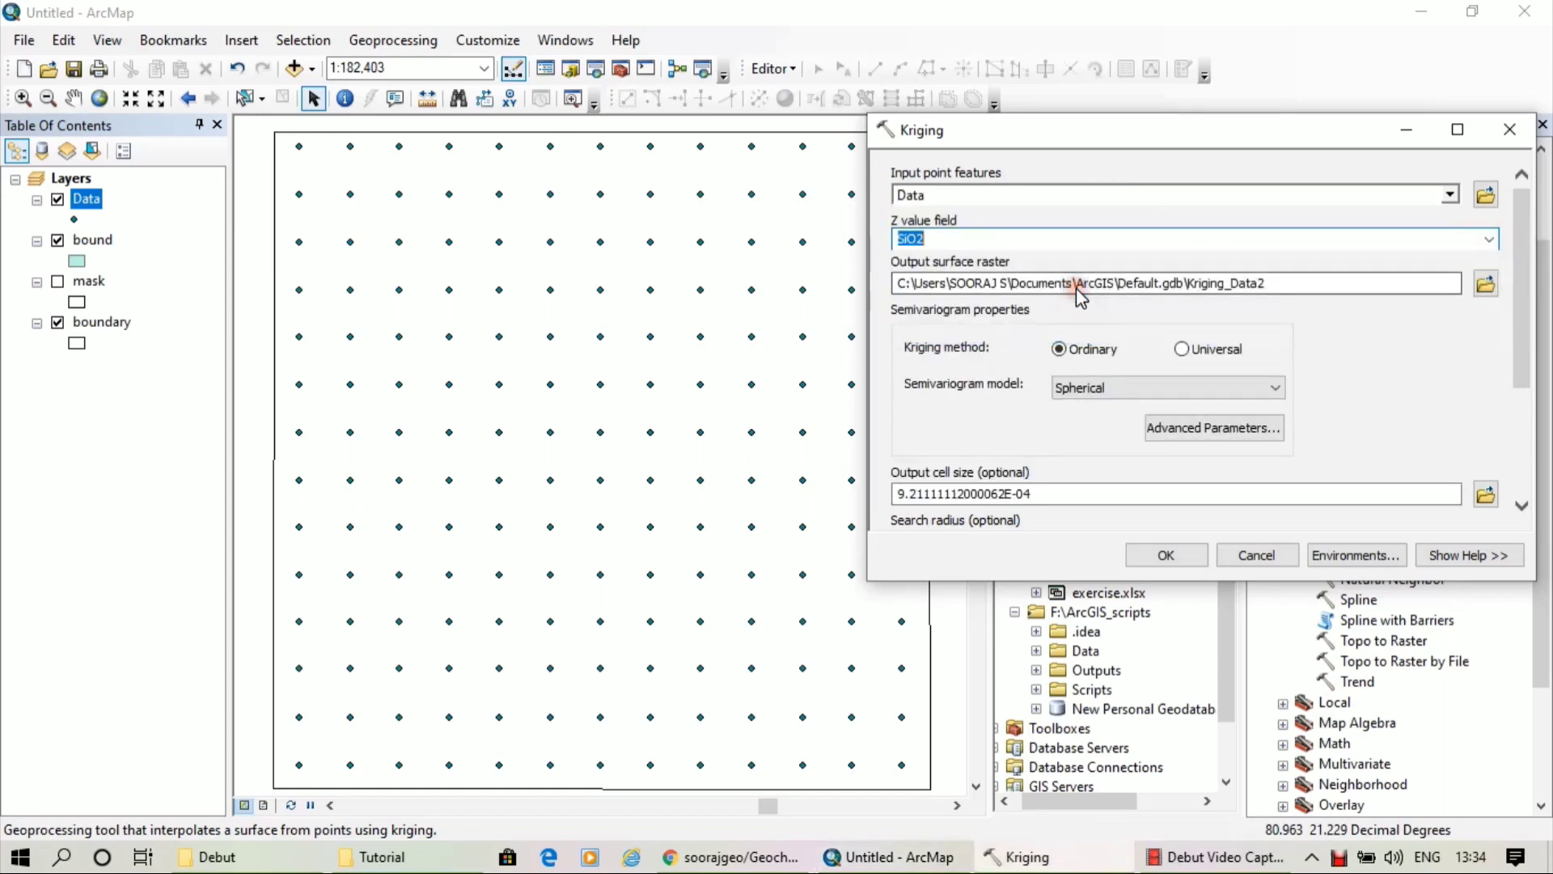
# Set the kriging output raster to Si_raster in the E:\Tutorial folder and the semivariogram model to Exponential
pyautogui.click(1490, 284)
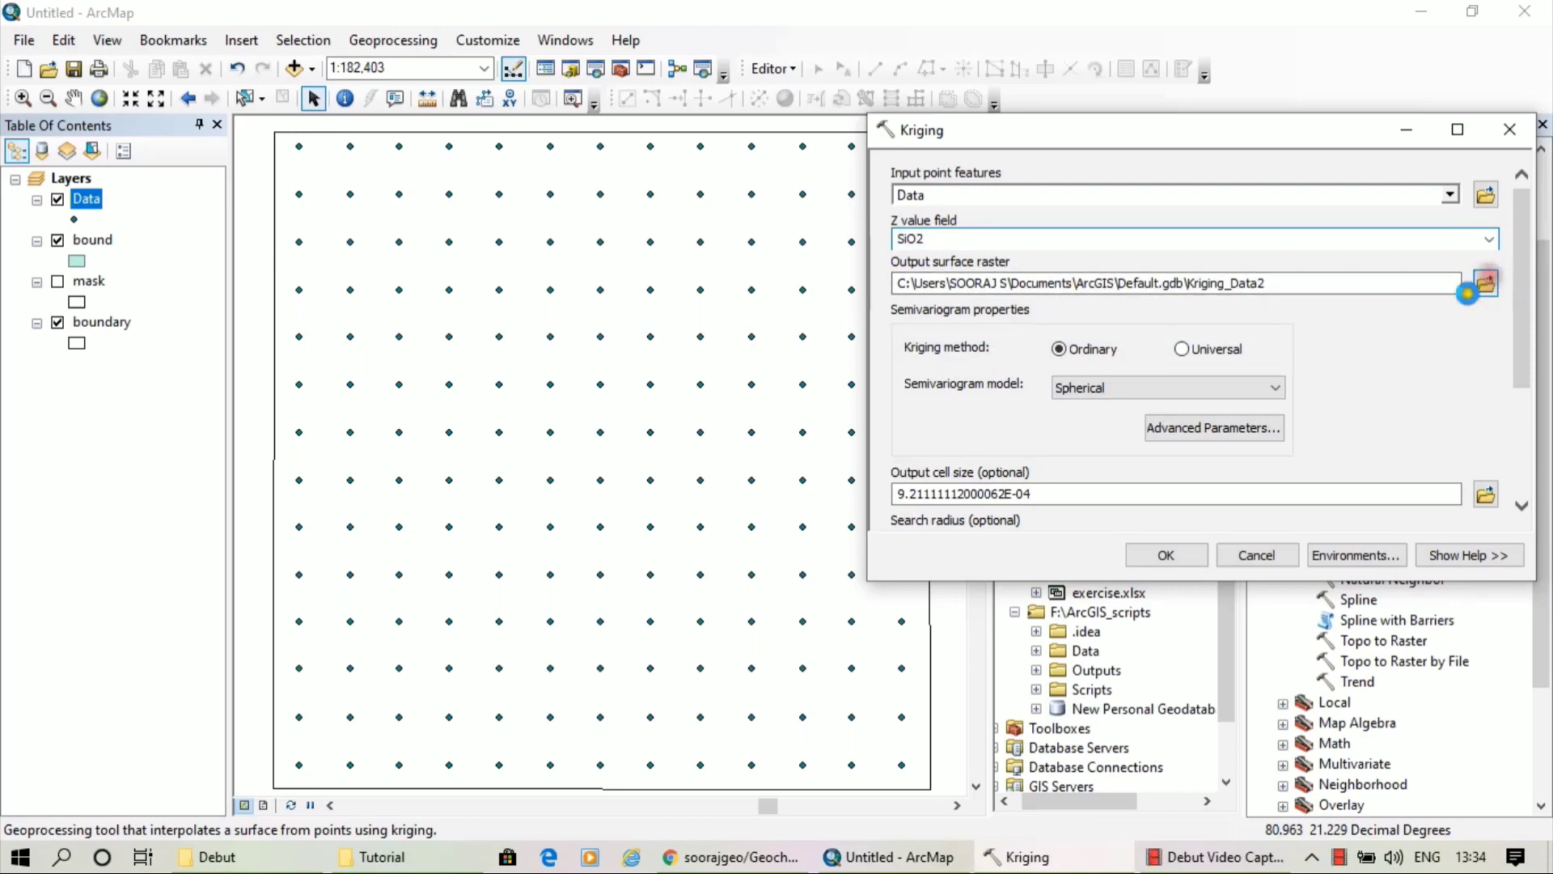
pyautogui.click(1233, 210)
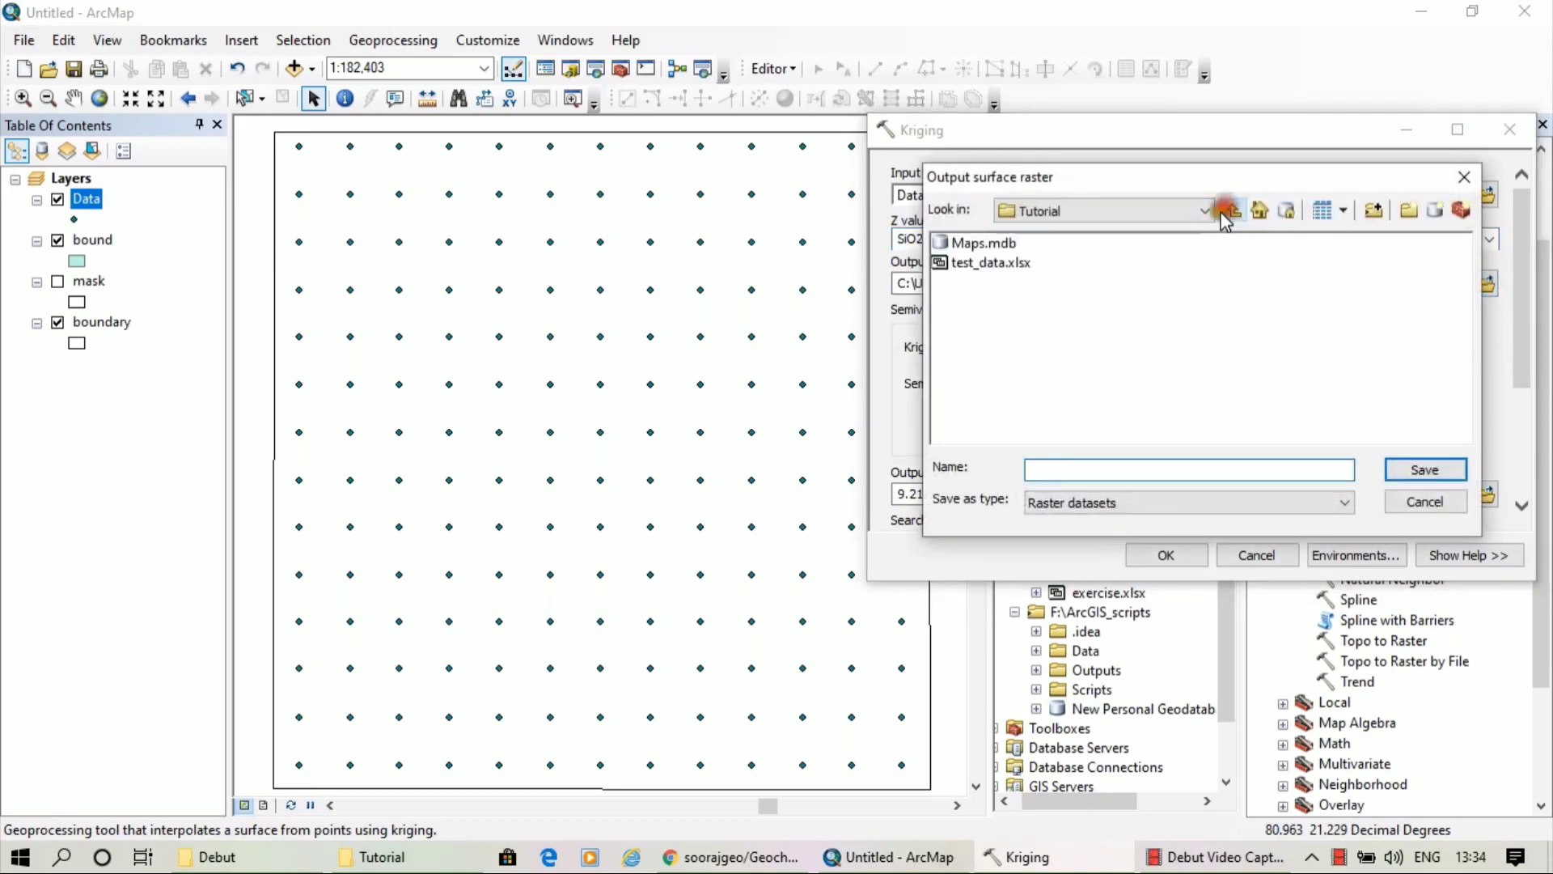
pyautogui.click(1088, 468)
pyautogui.write('Si_raster')
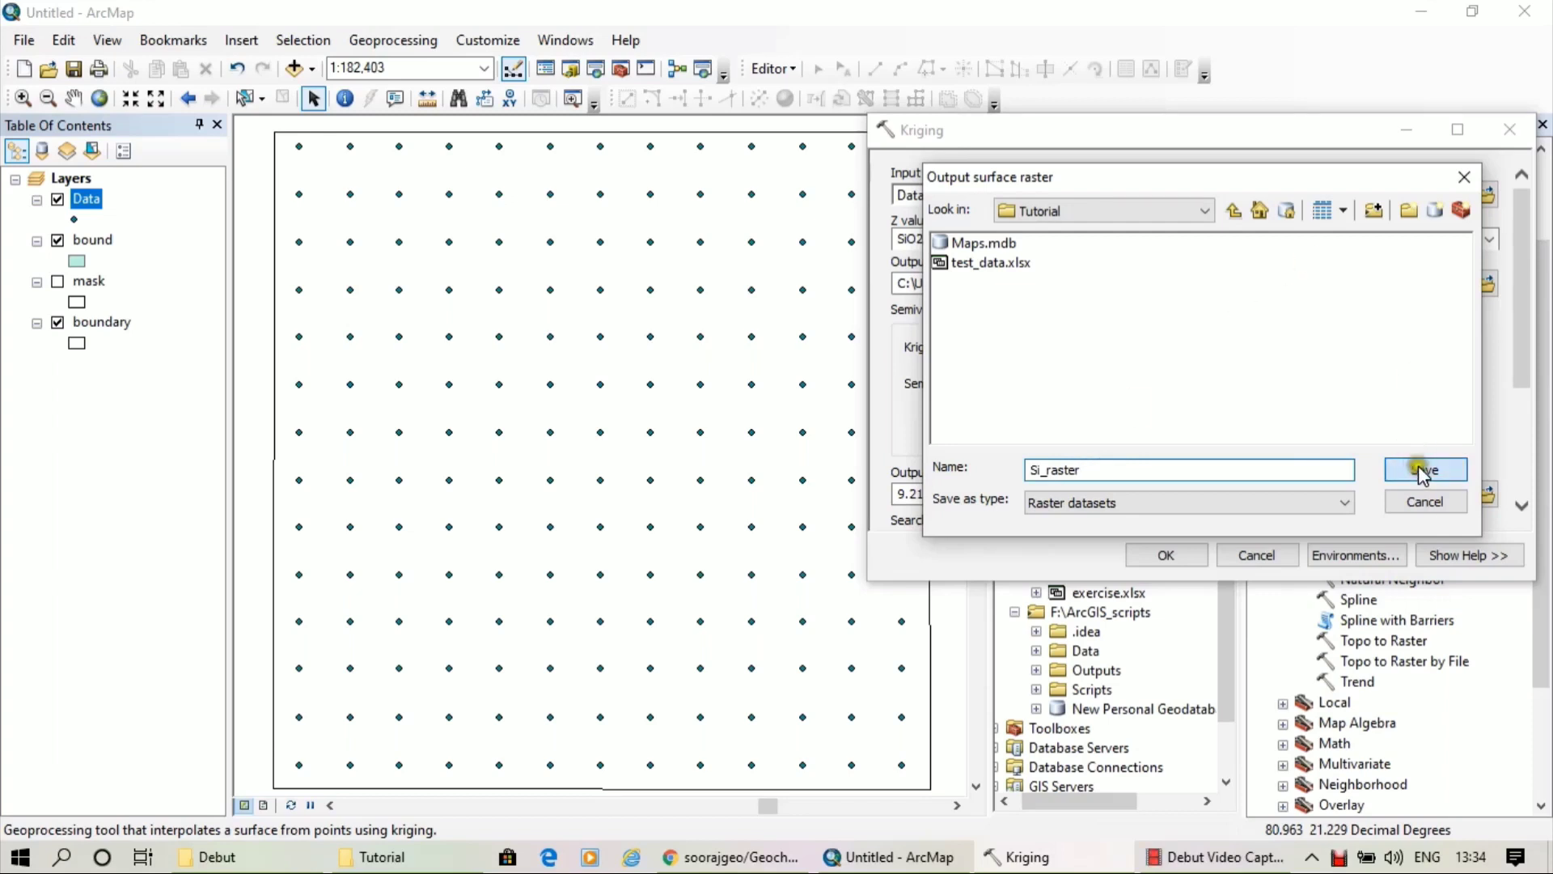
pyautogui.click(1424, 469)
pyautogui.click(1157, 389)
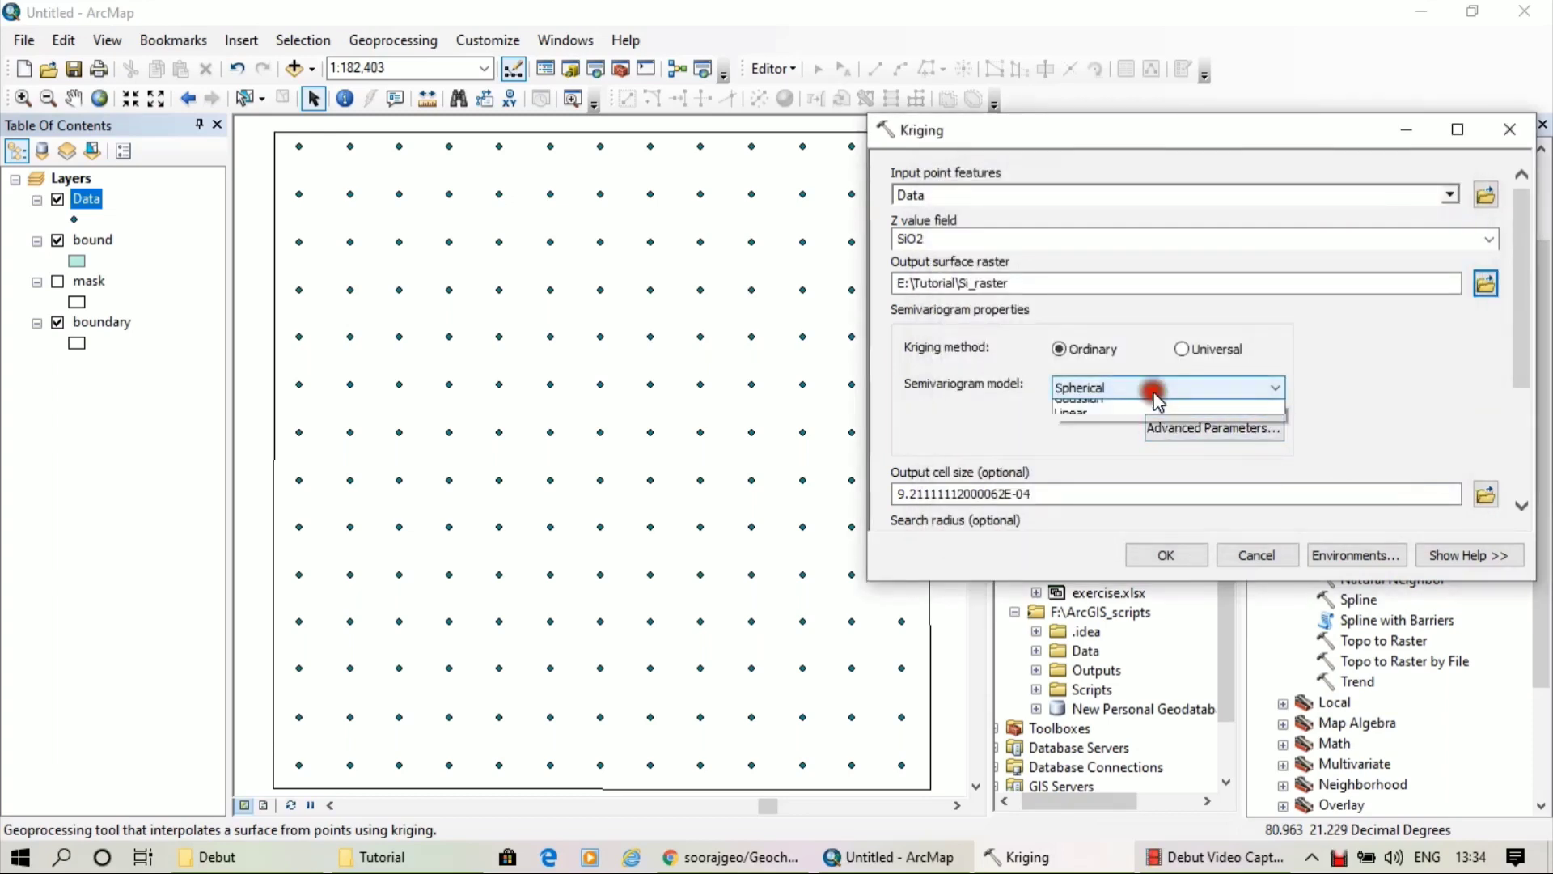
pyautogui.click(1141, 445)
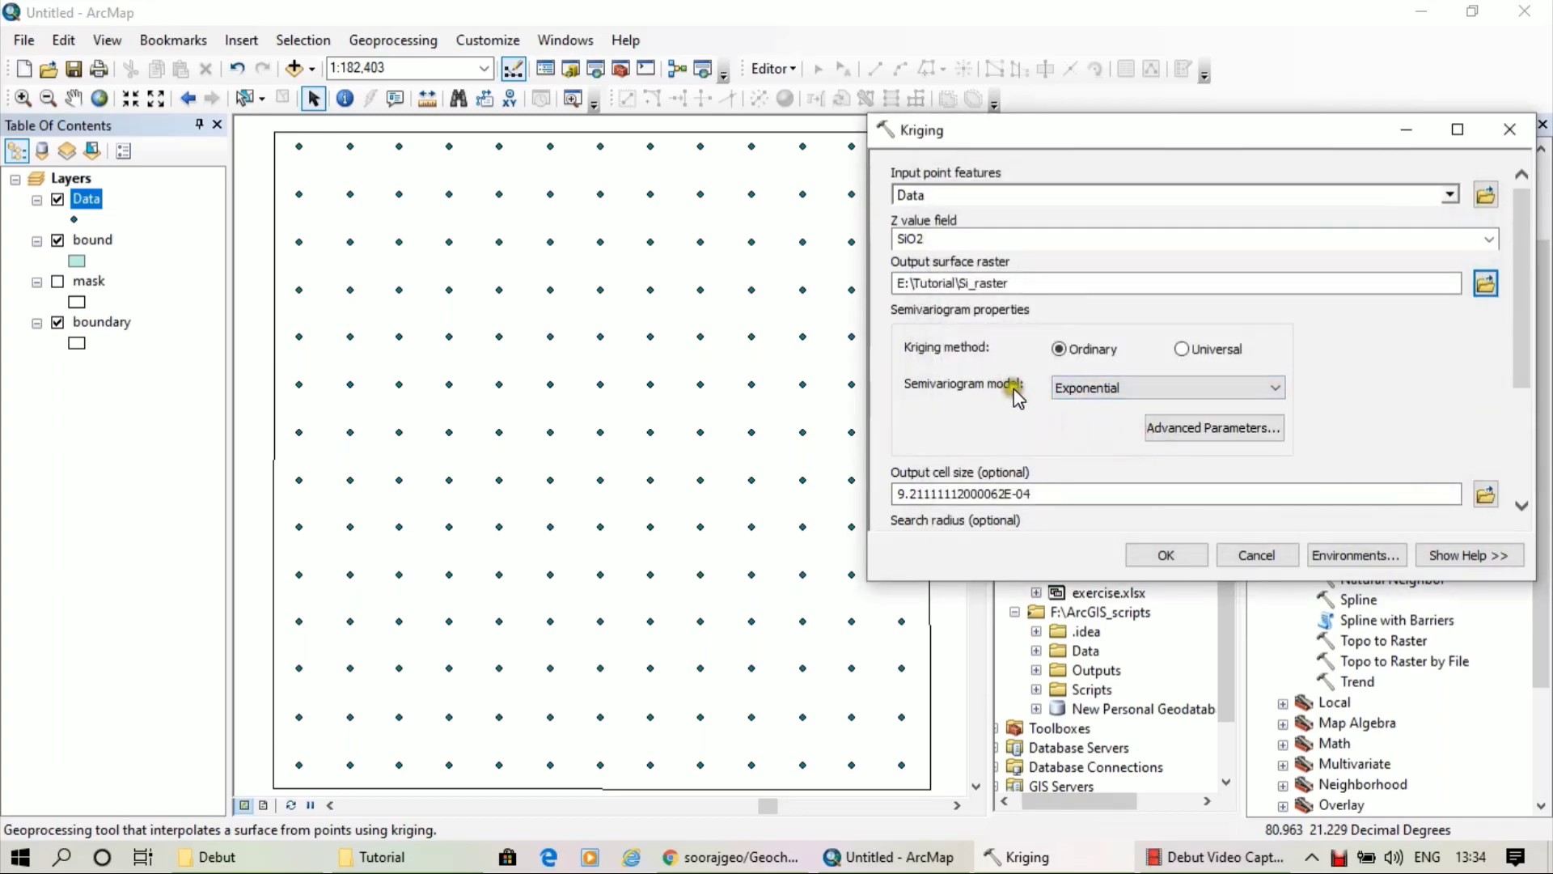
# Open the advanced kriging parameters and measure the diagonal distance between two neighbouring Data points on the map
pyautogui.click(1201, 430)
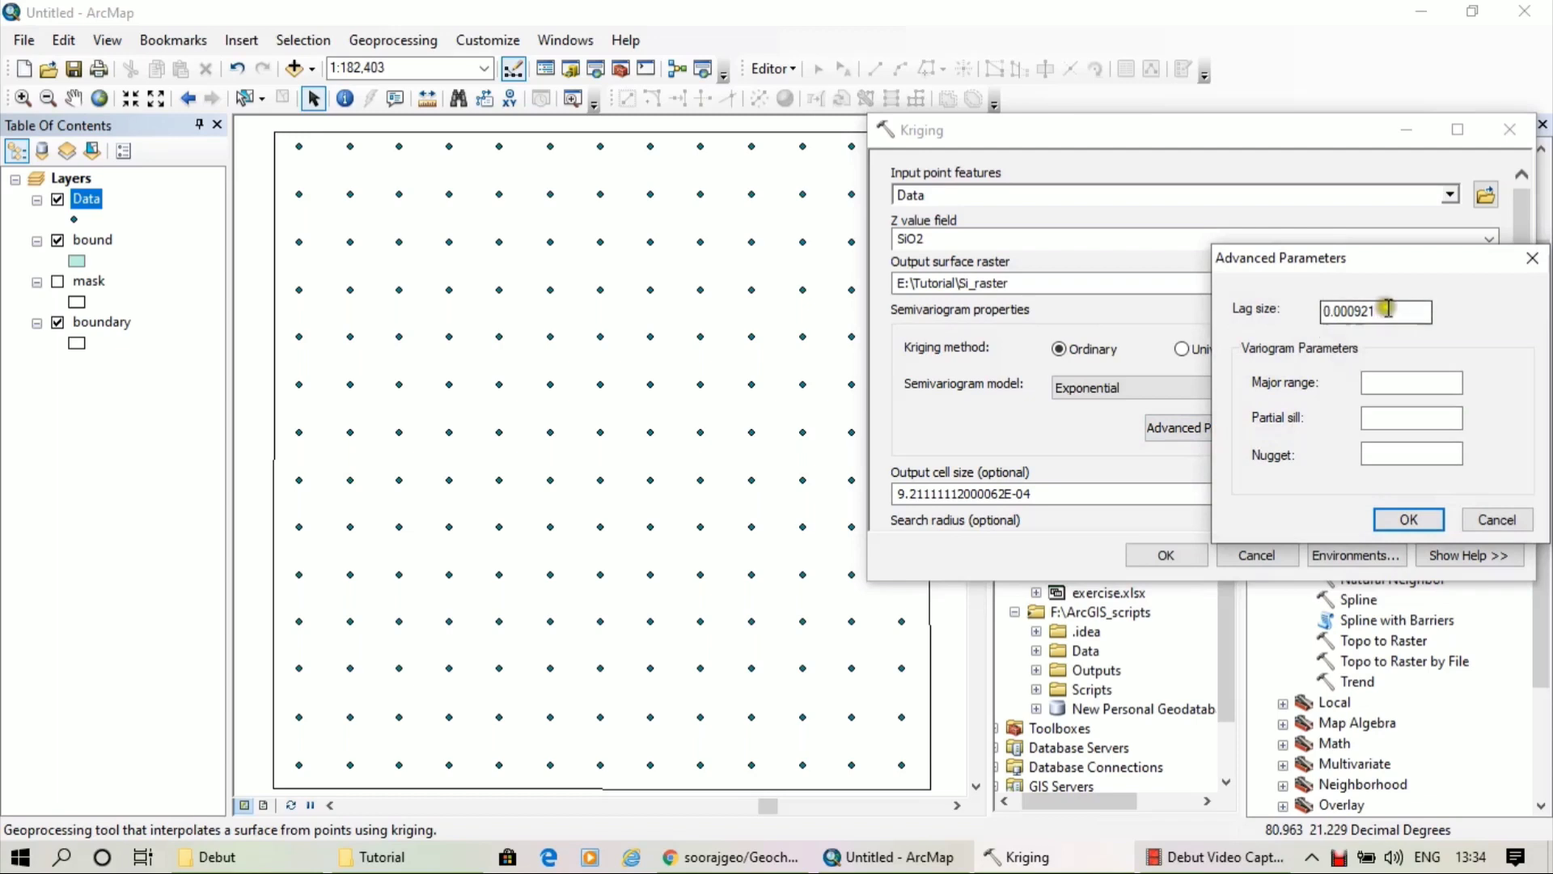
pyautogui.click(1382, 384)
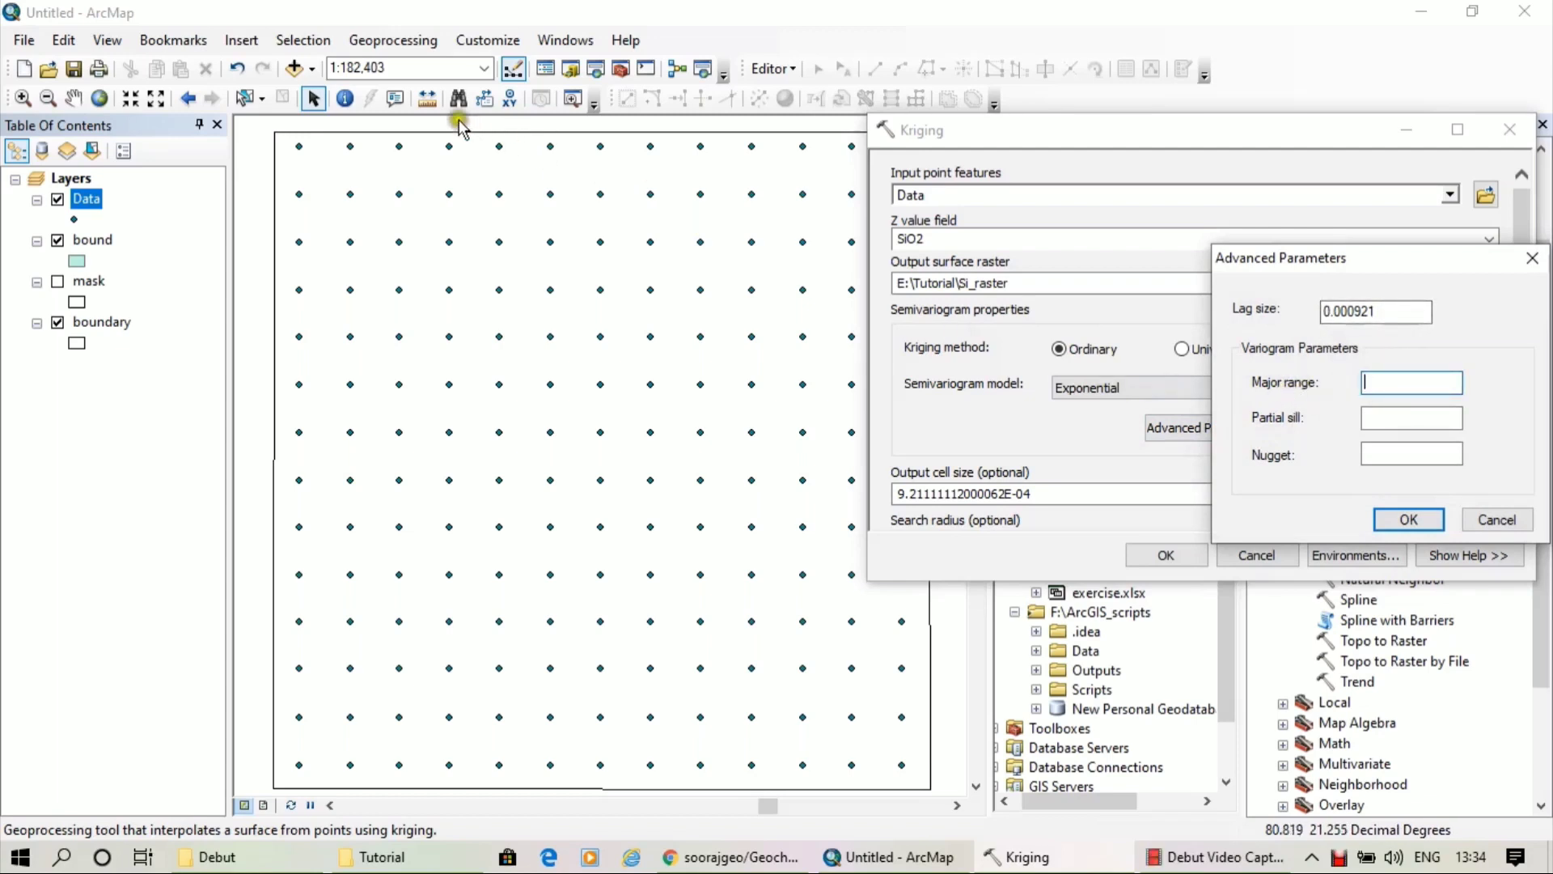
pyautogui.click(429, 99)
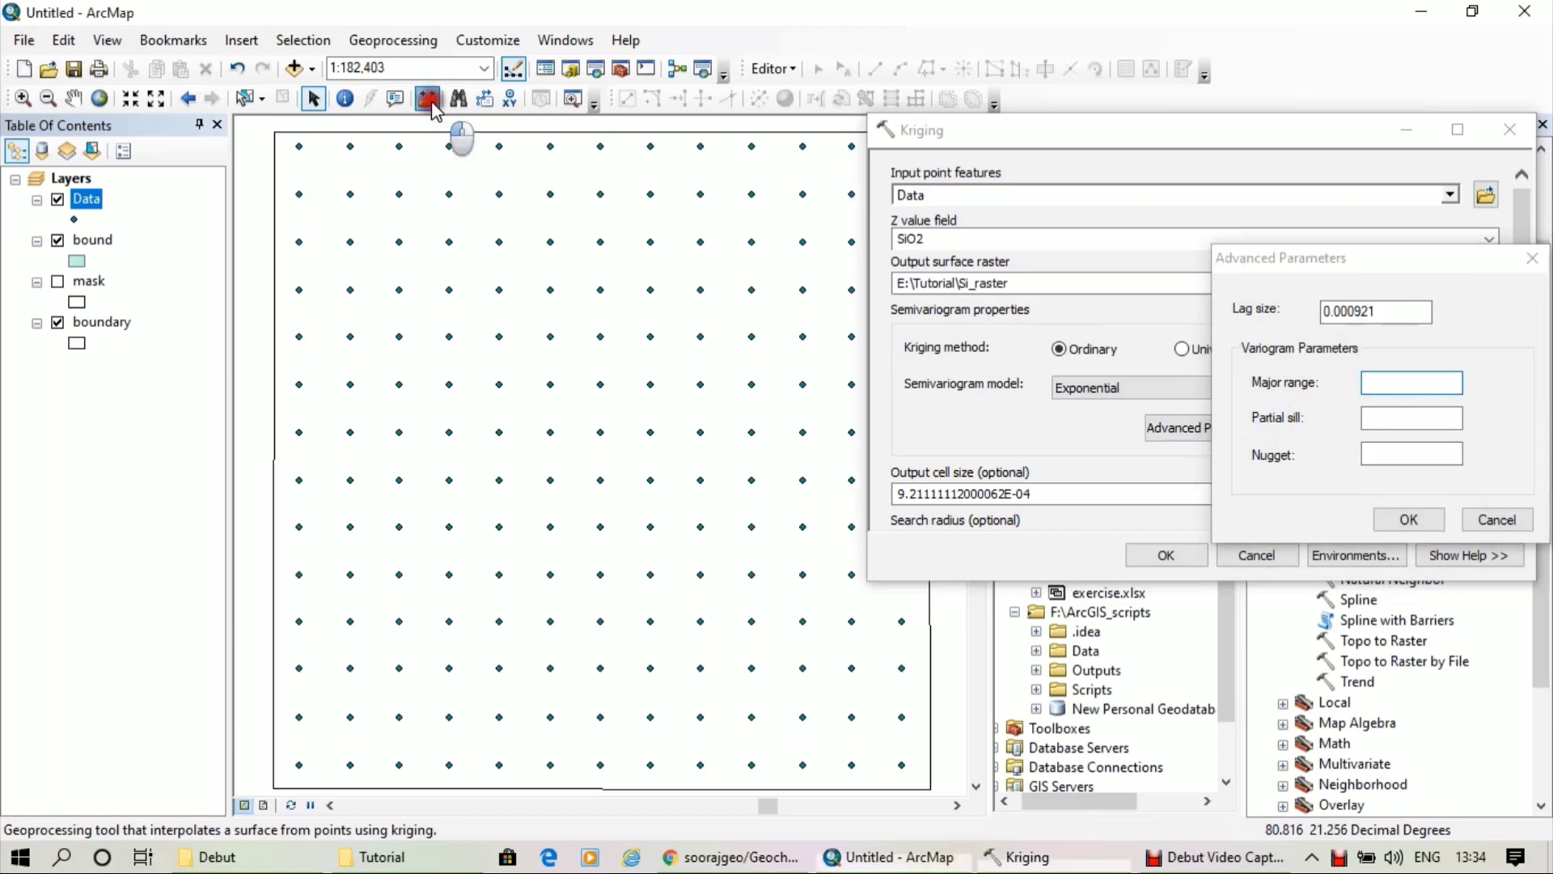
pyautogui.click(500, 386)
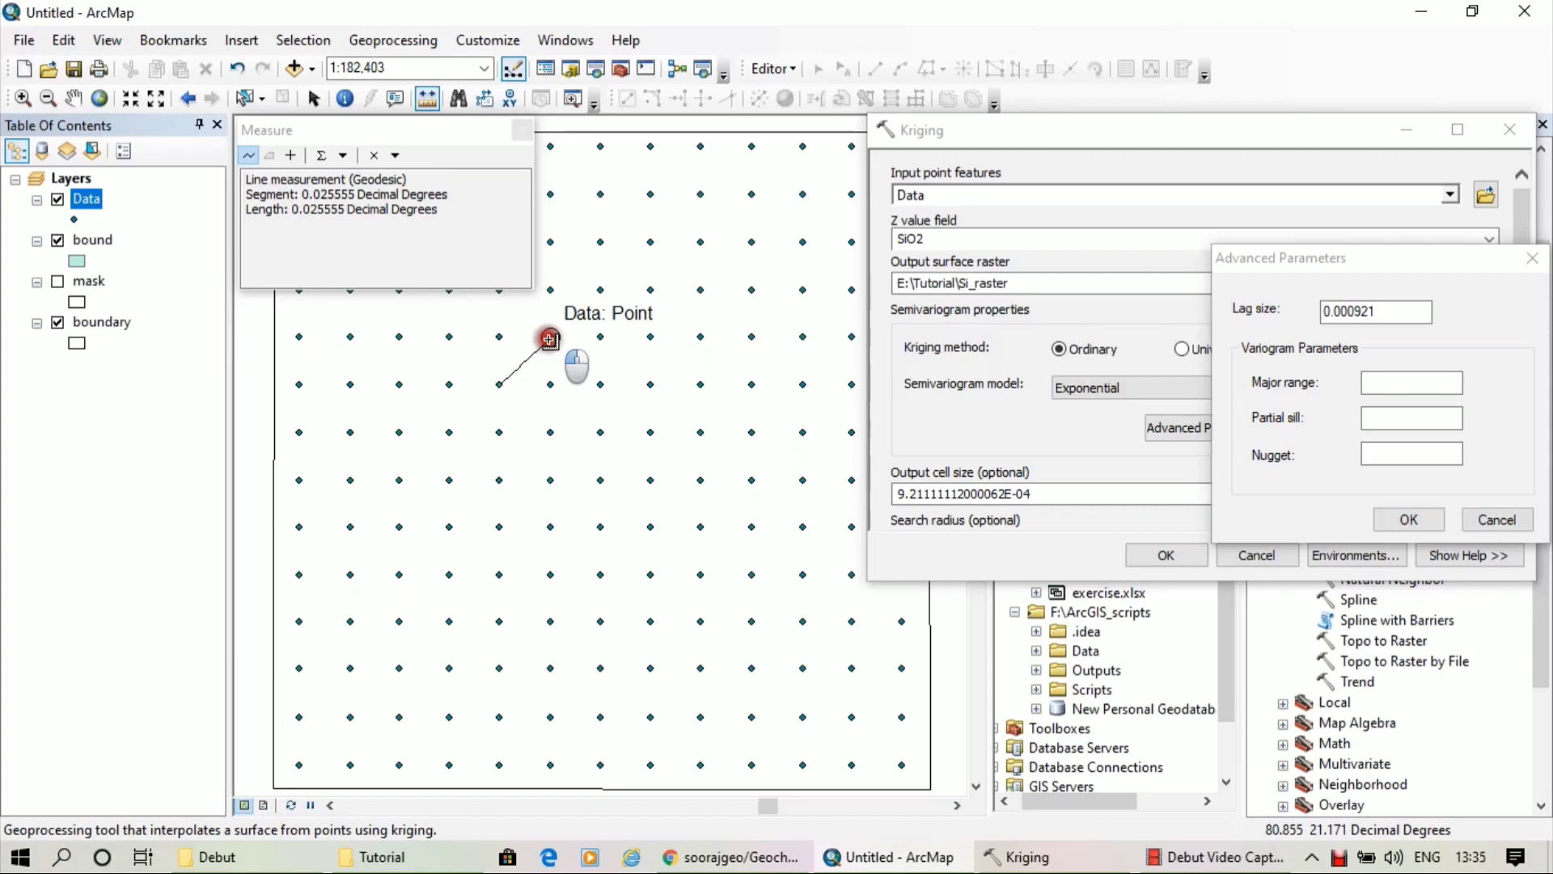
pyautogui.click(522, 130)
# Set both the major range and the partial sill to 0.03 in the advanced kriging parameters
pyautogui.click(1380, 381)
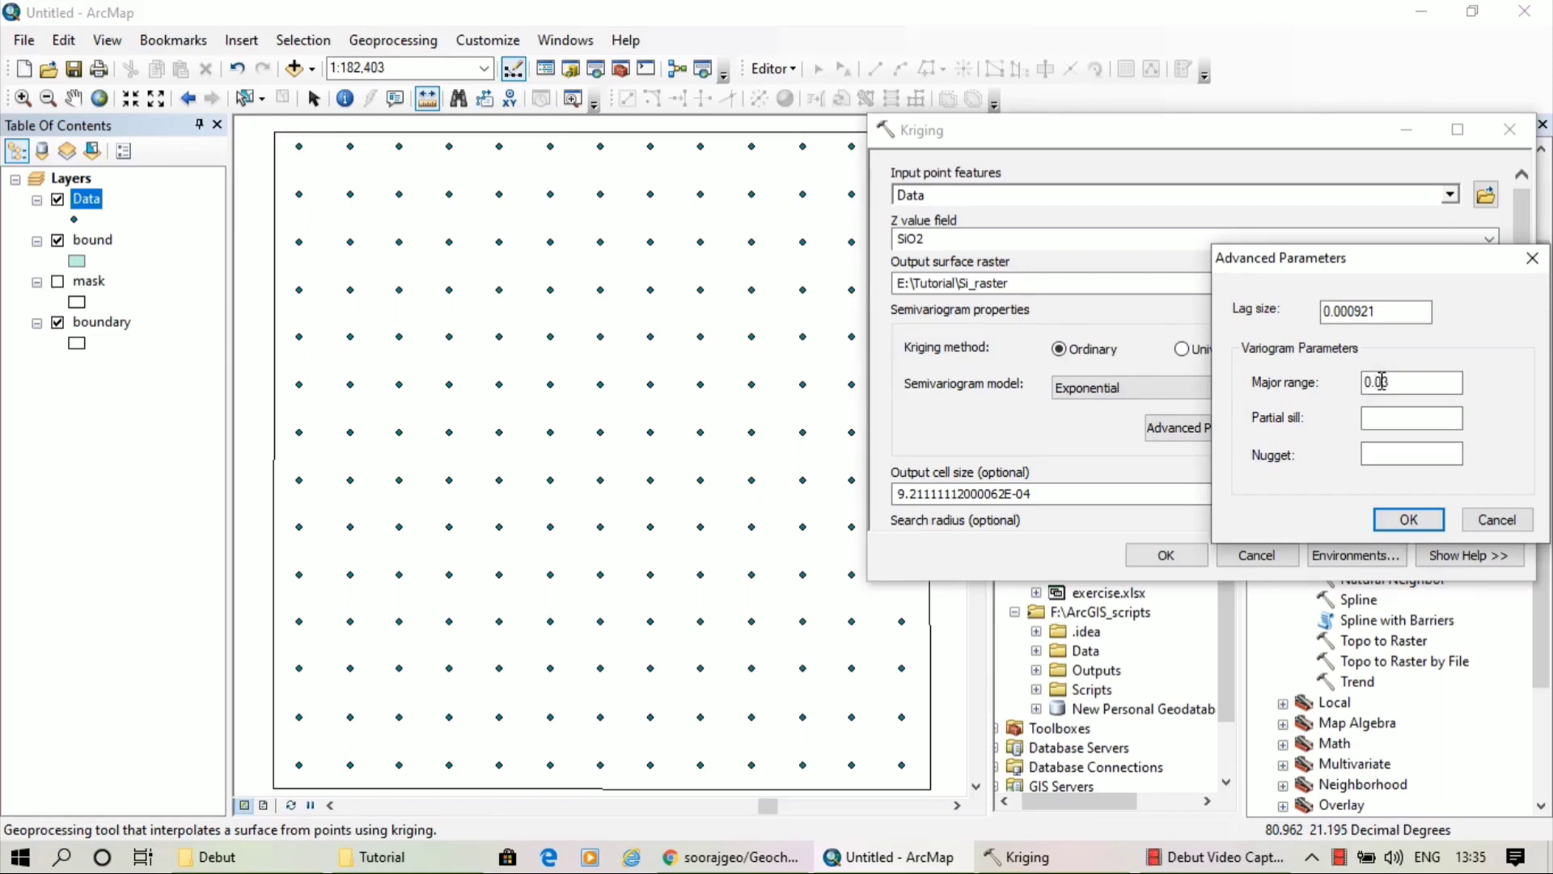
pyautogui.write('0.03')
pyautogui.click(1395, 421)
pyautogui.click(1412, 456)
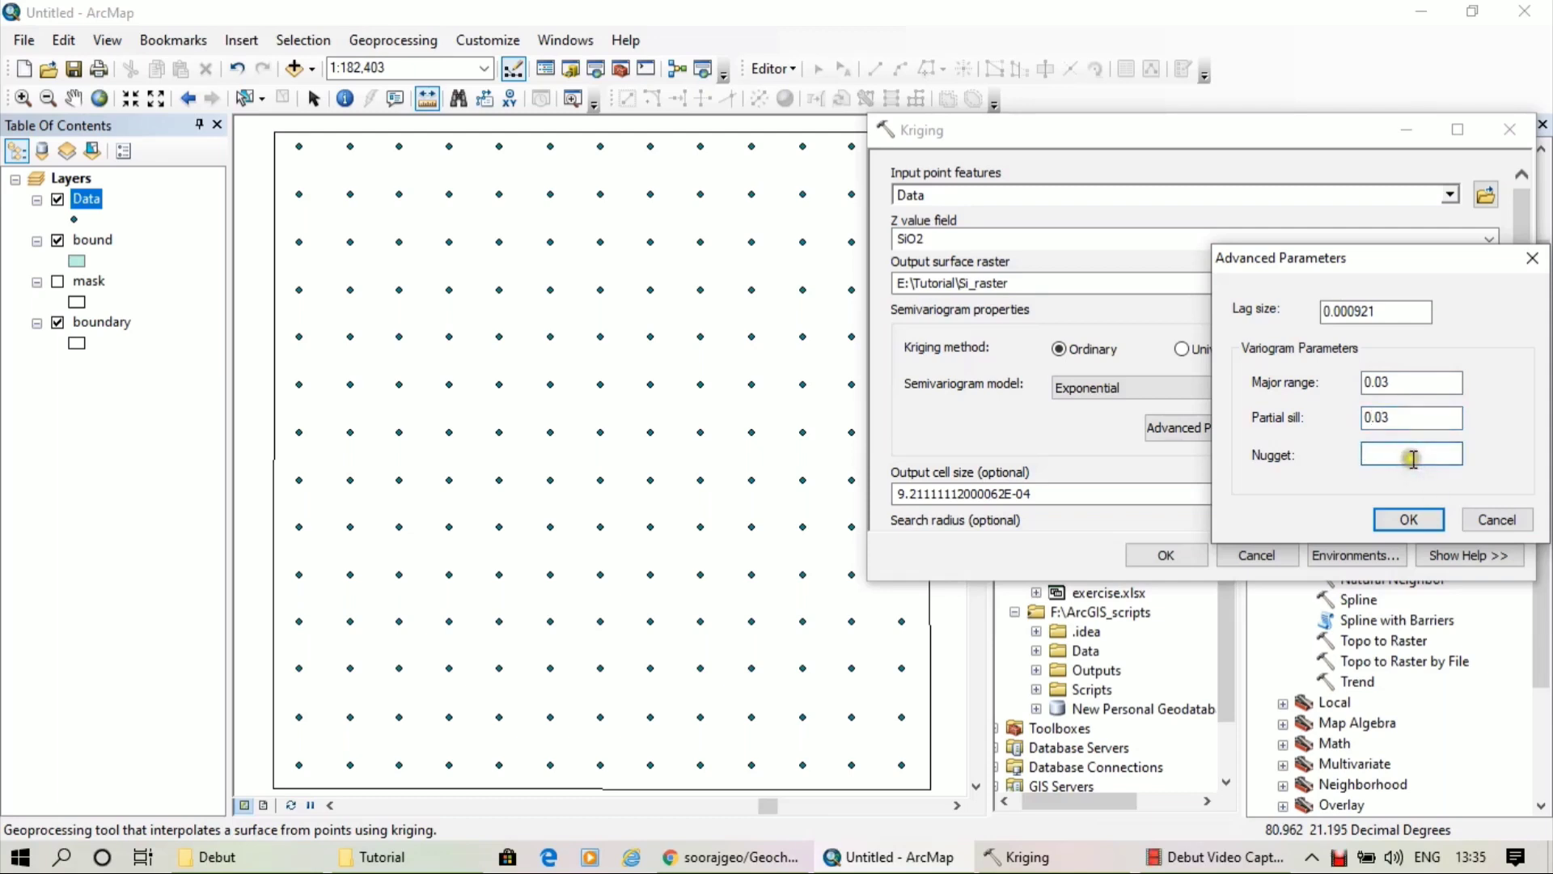
pyautogui.click(1414, 518)
# Set the number of points for the variable search radius to 100
pyautogui.moveTo(1519, 368); pyautogui.dragTo(1528, 478)
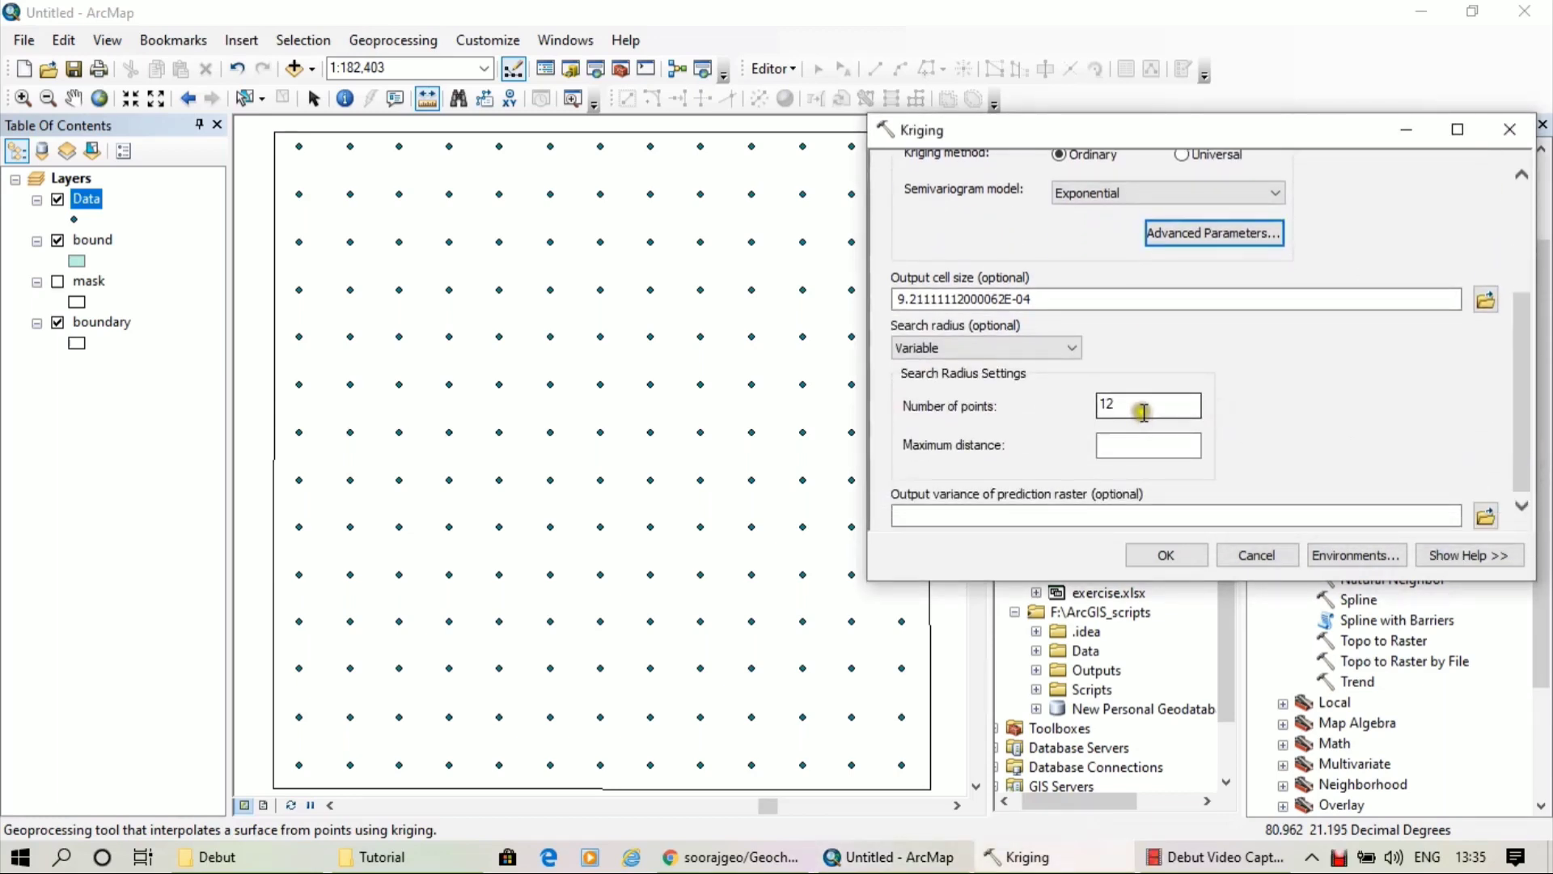
pyautogui.doubleClick(1104, 406)
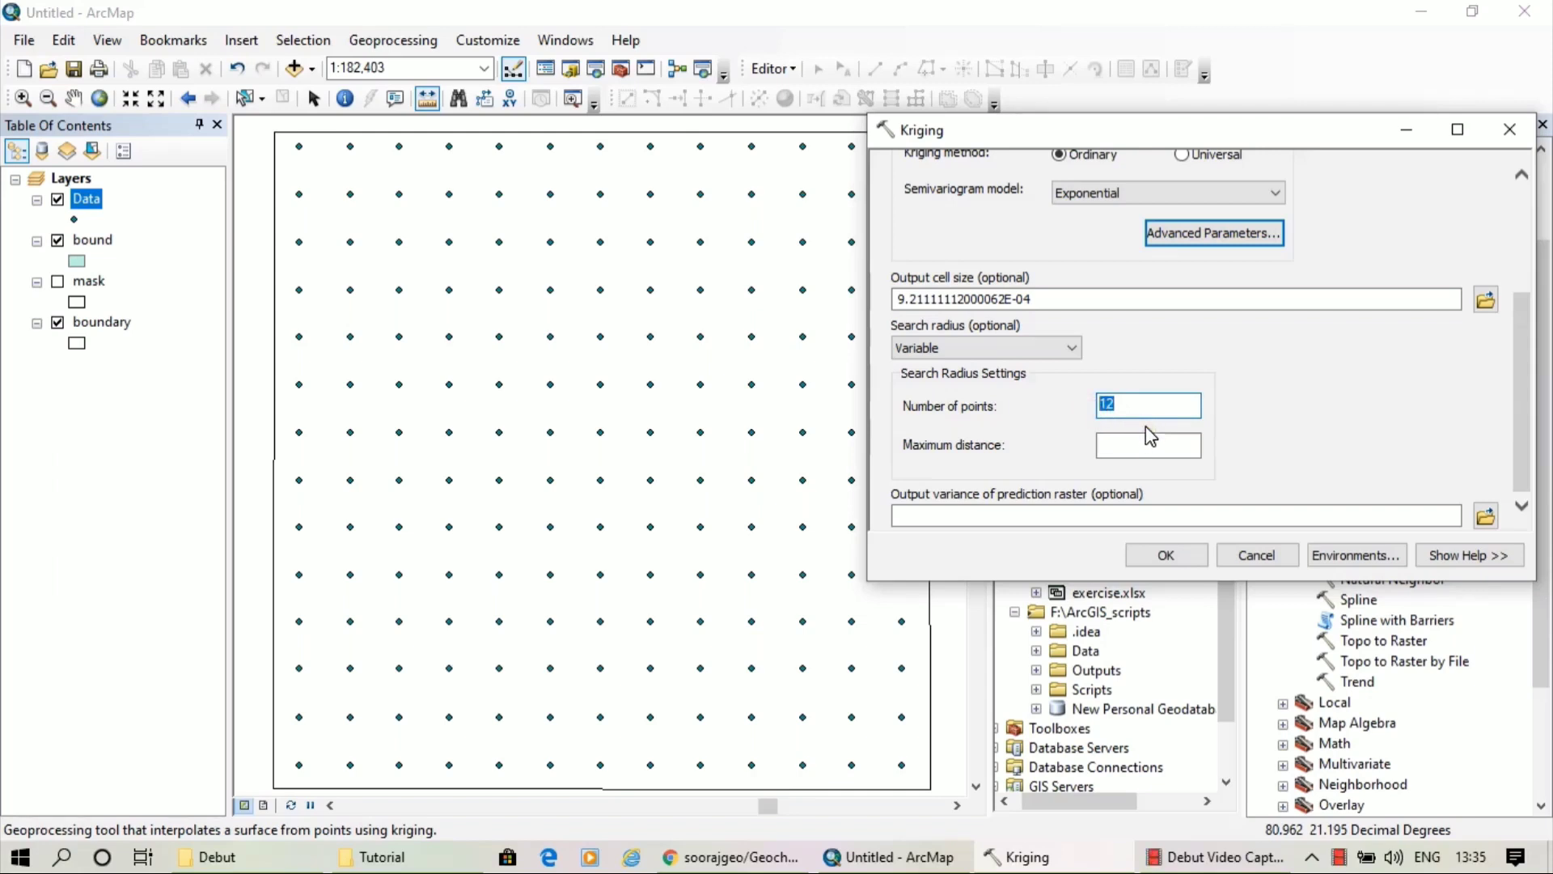
pyautogui.write('1')
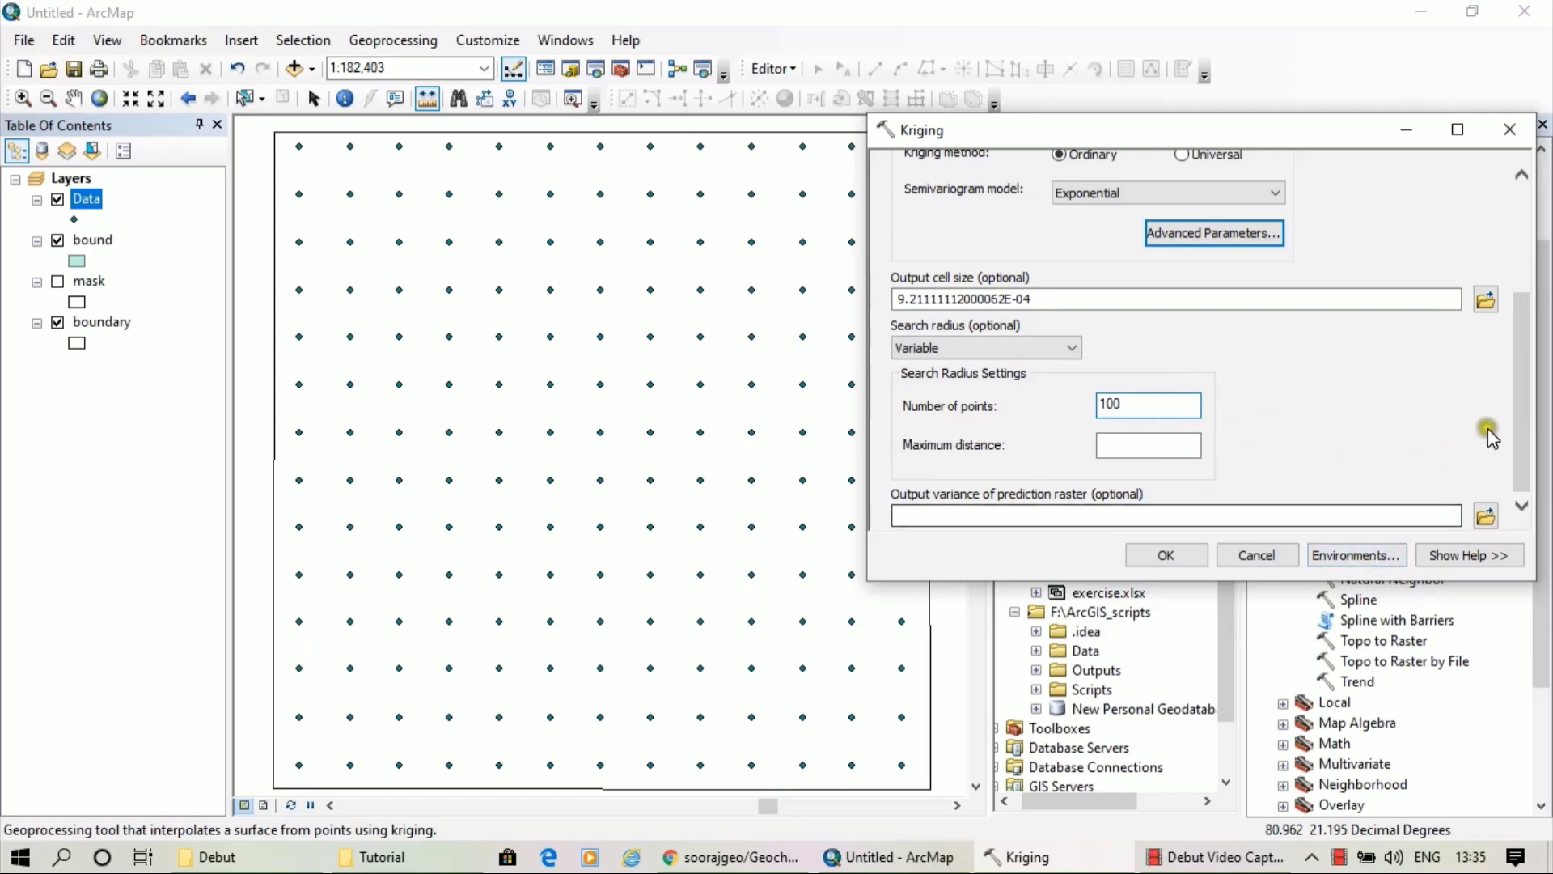
# Set the processing extent to Same as layer boundary in the environment settings and run the Kriging tool
pyautogui.click(1373, 555)
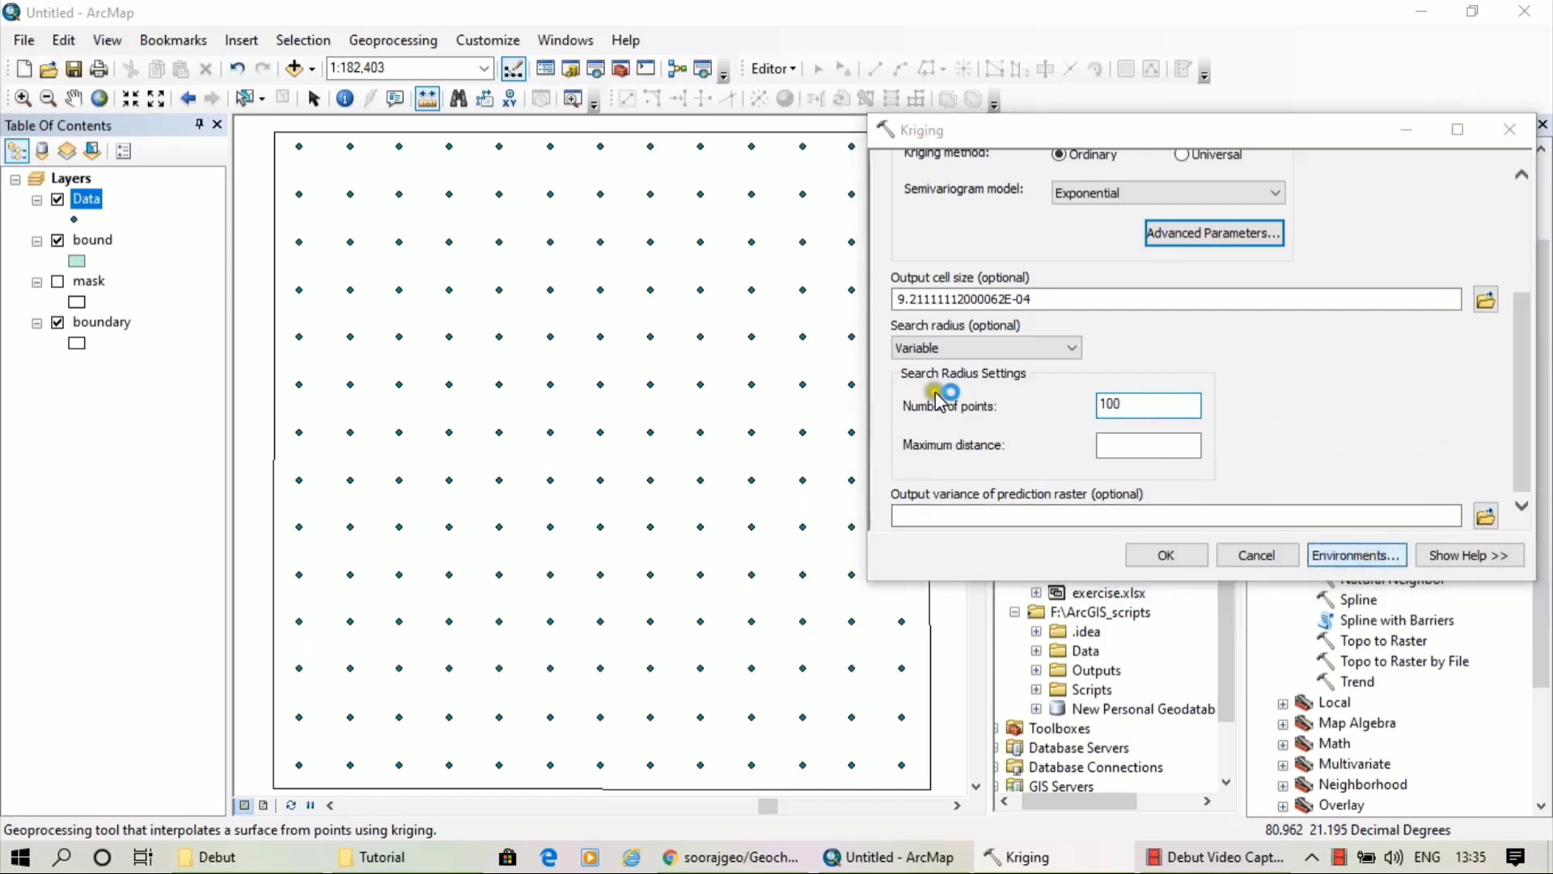
pyautogui.click(914, 227)
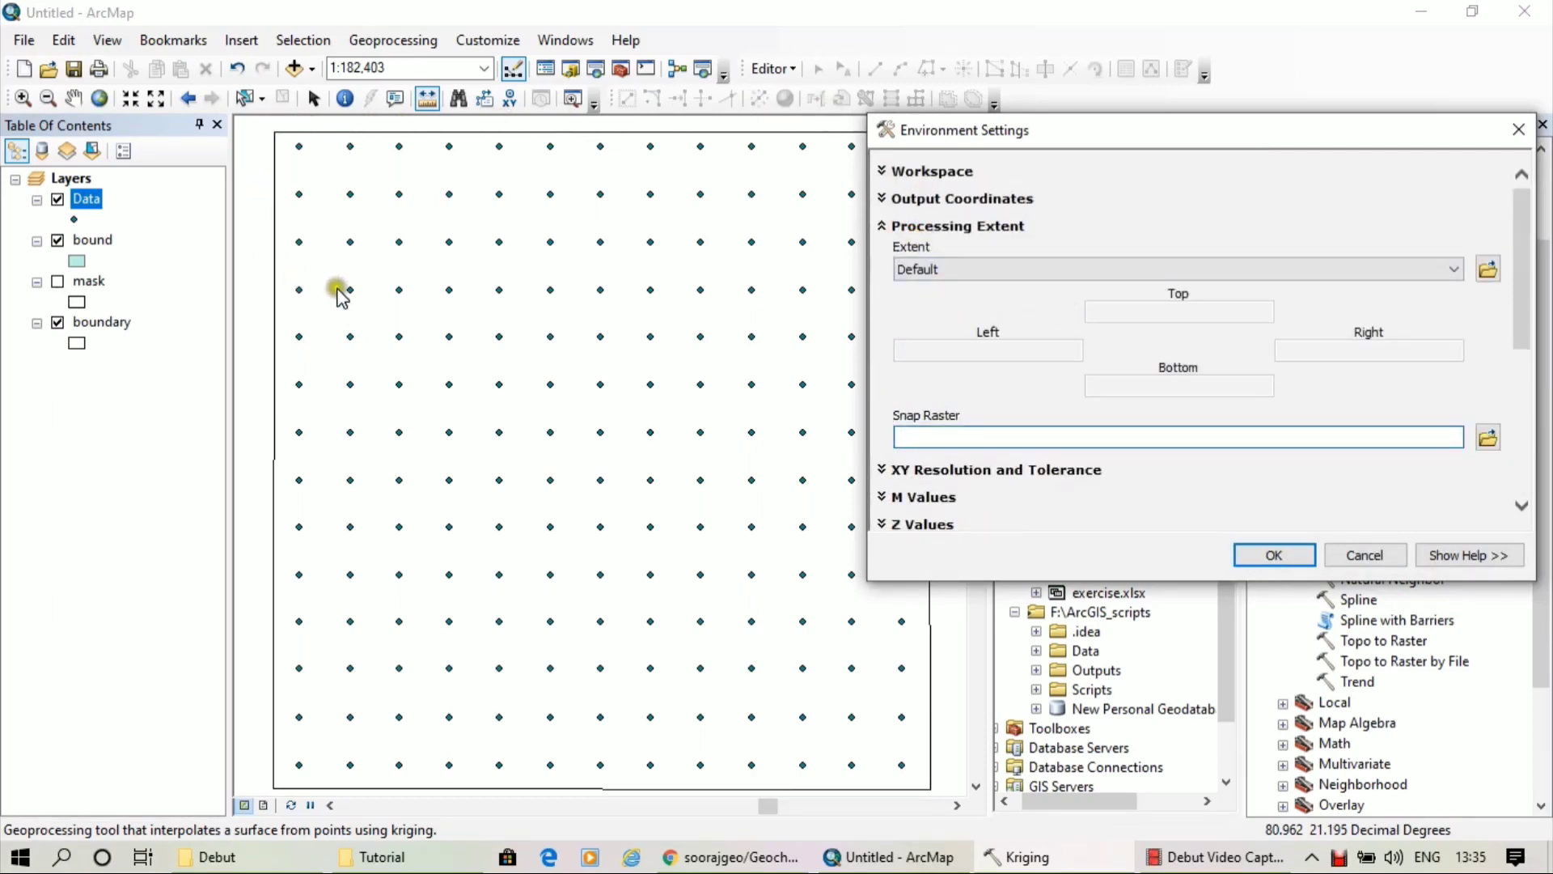
pyautogui.click(957, 268)
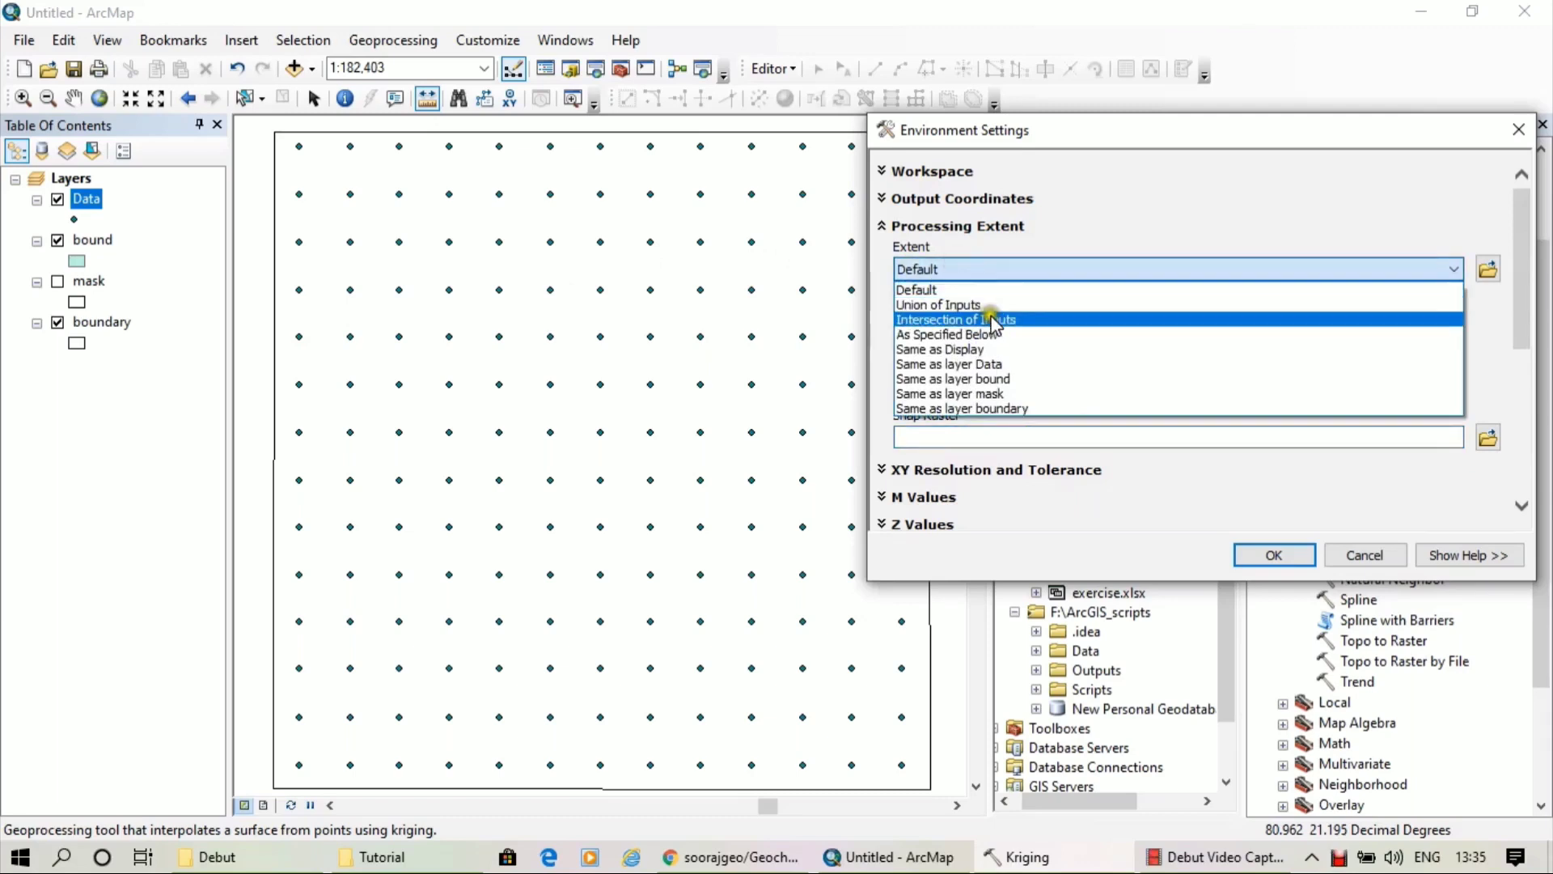
pyautogui.click(1029, 410)
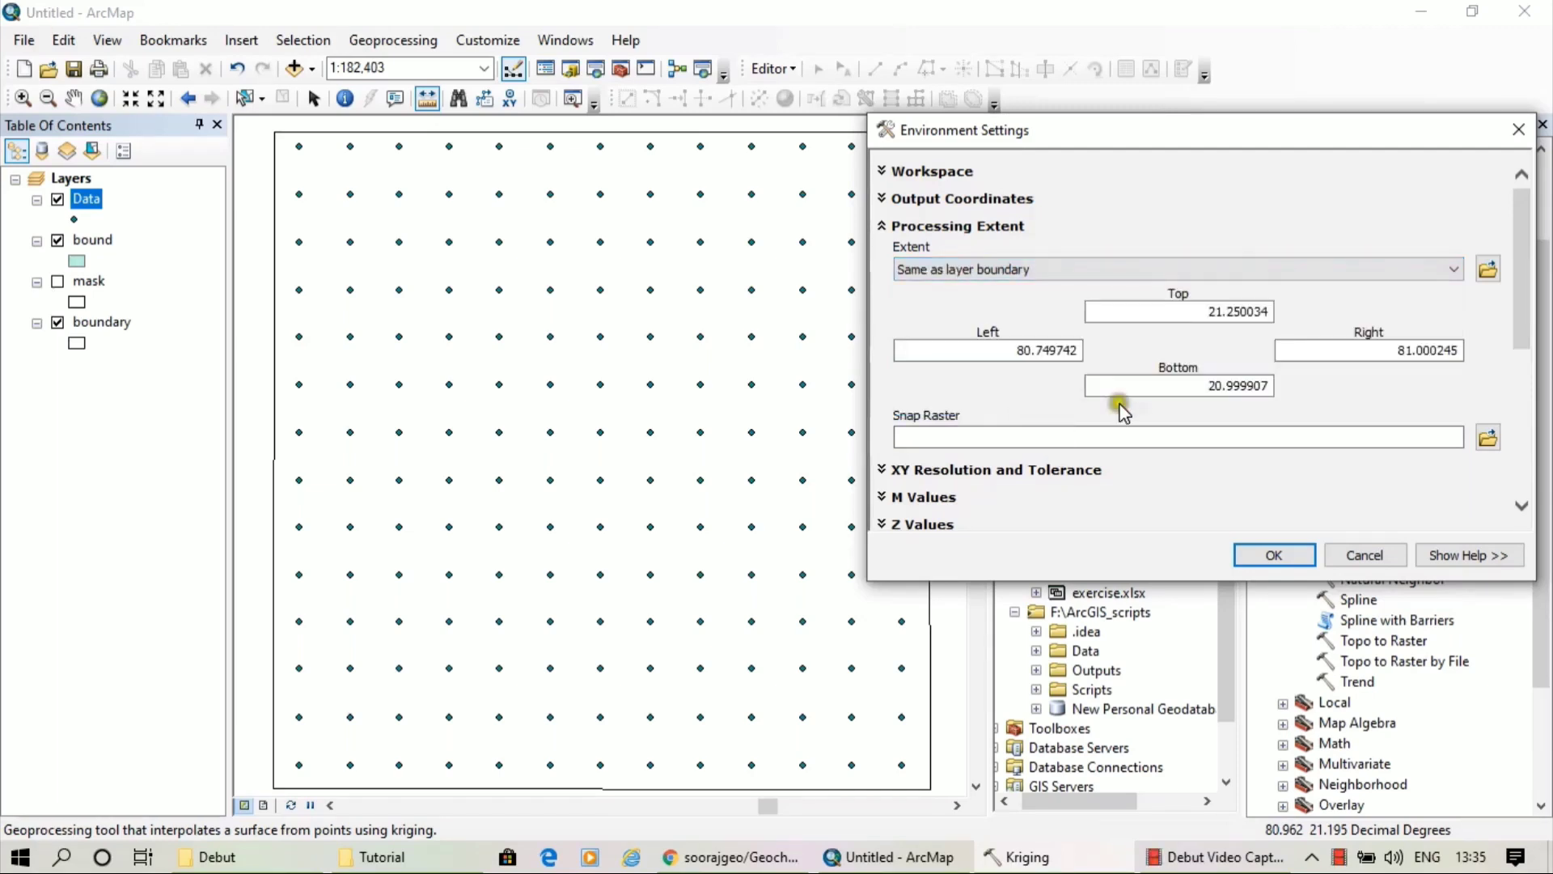
pyautogui.click(1288, 553)
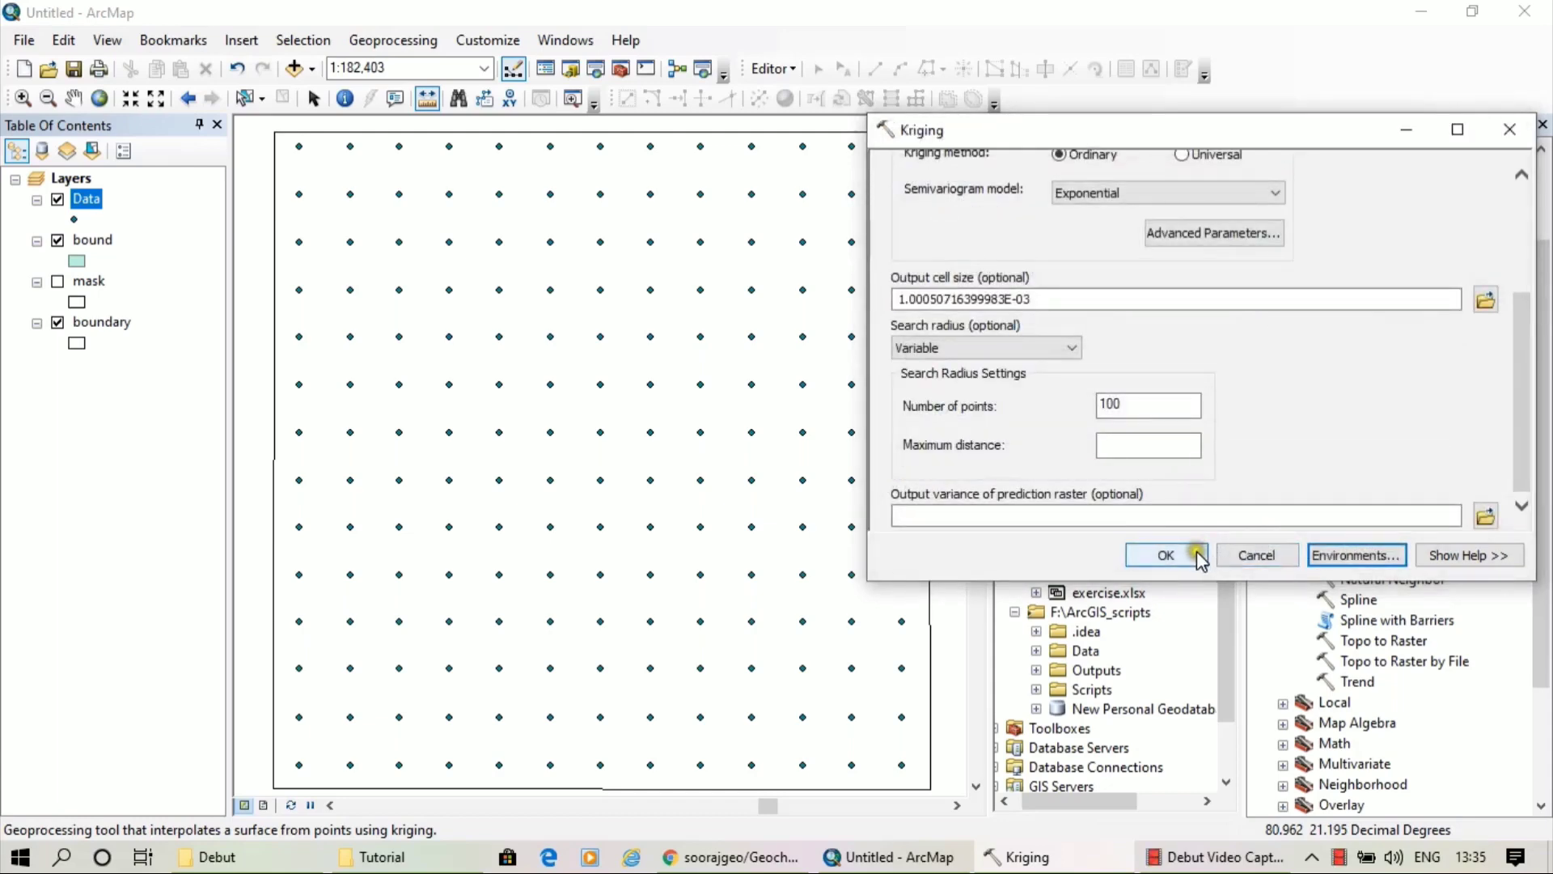
pyautogui.click(1181, 555)
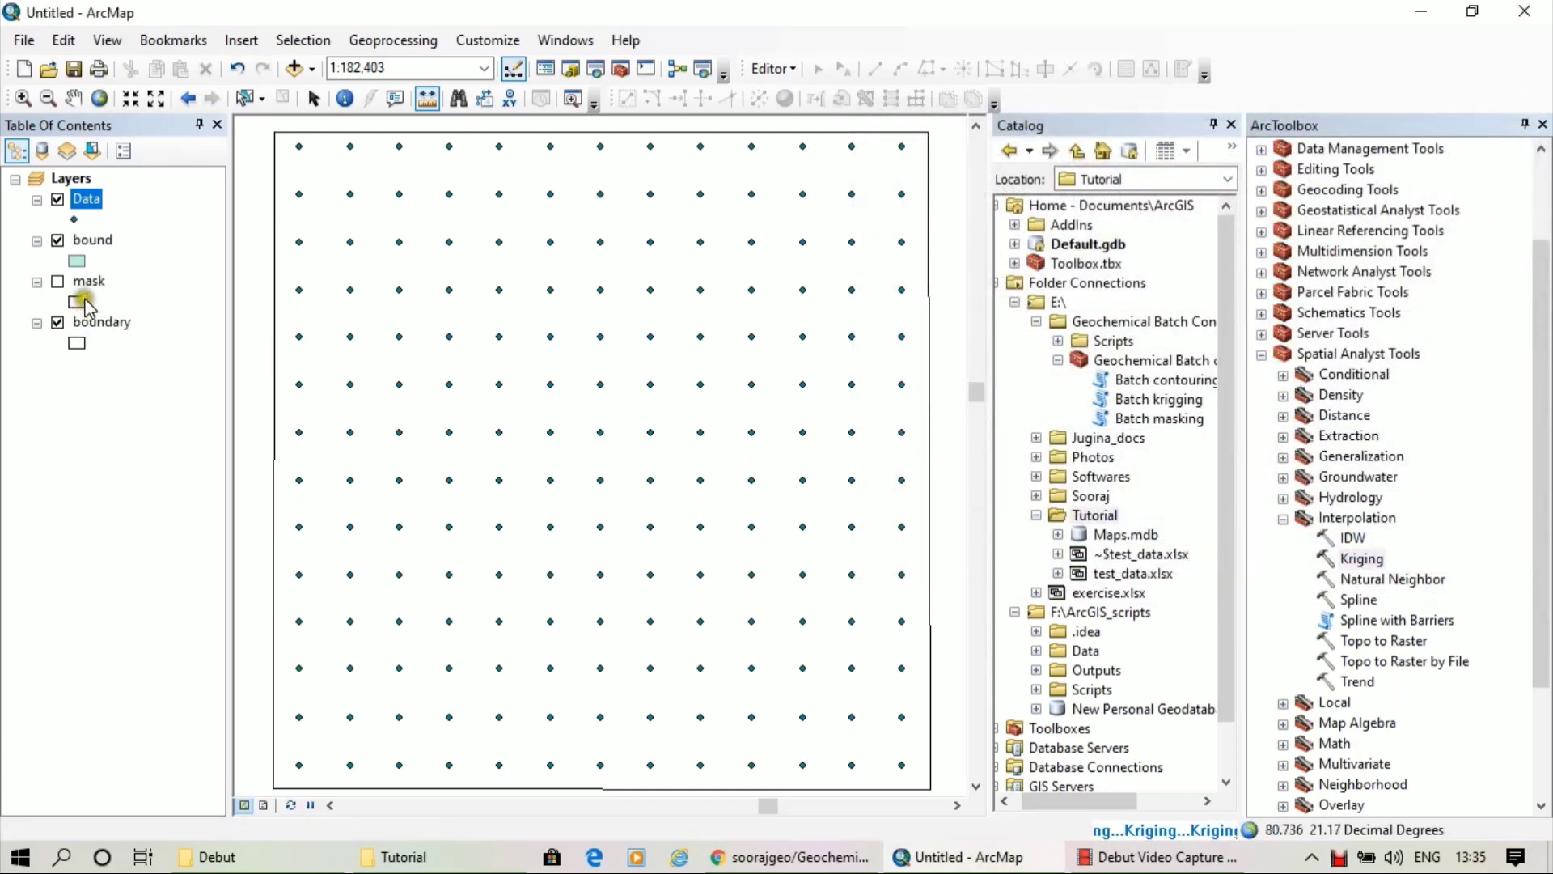
# Remove the bound layer from the map's data frame
pyautogui.rightClick(91, 241)
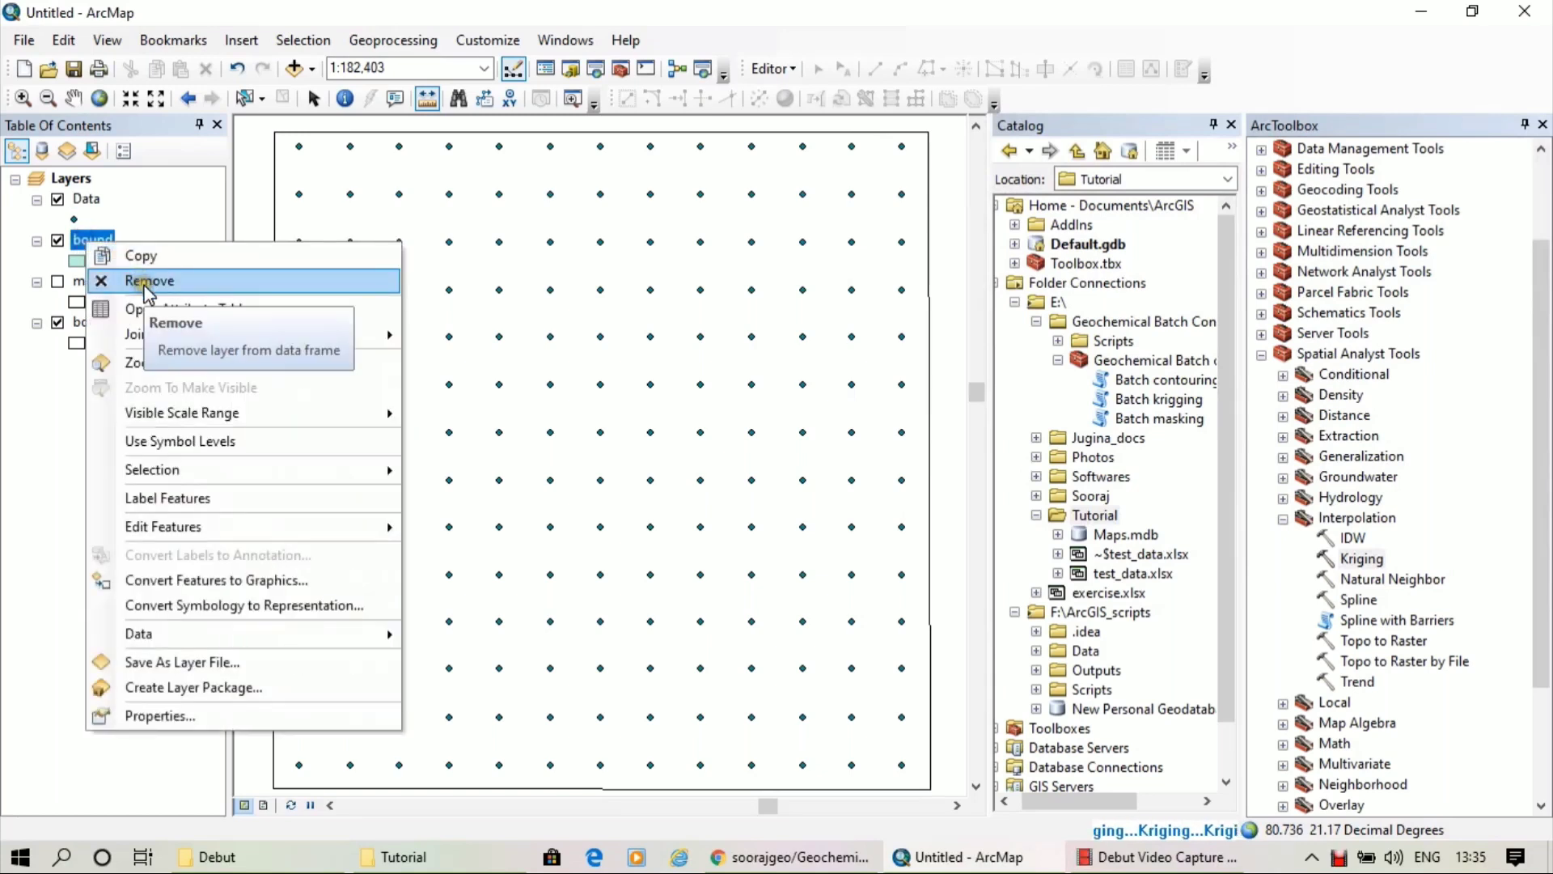
pyautogui.click(142, 282)
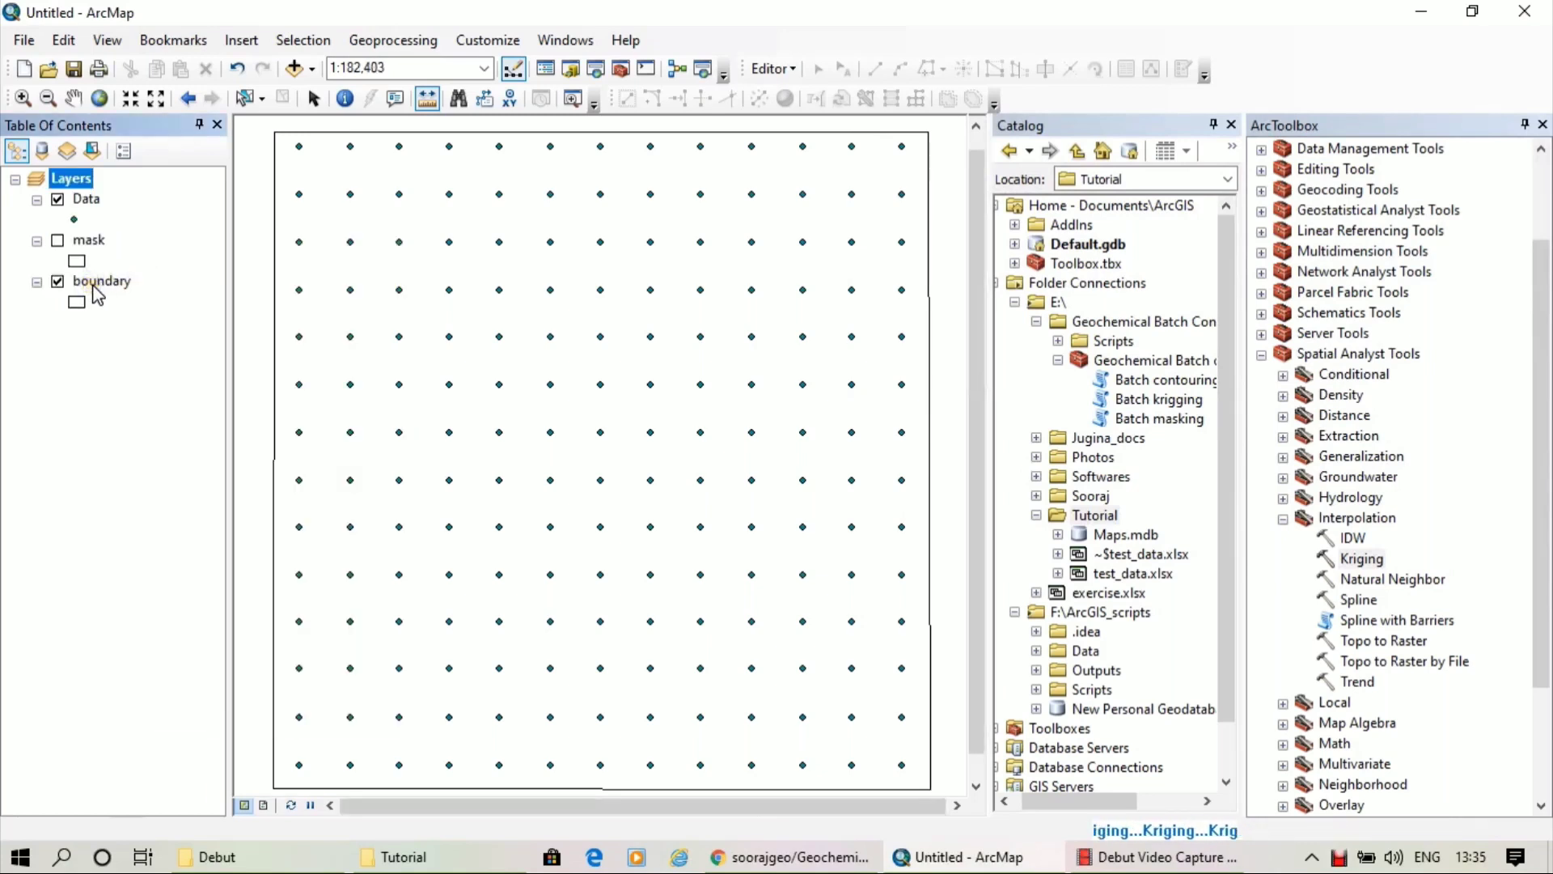
pyautogui.click(1209, 801)
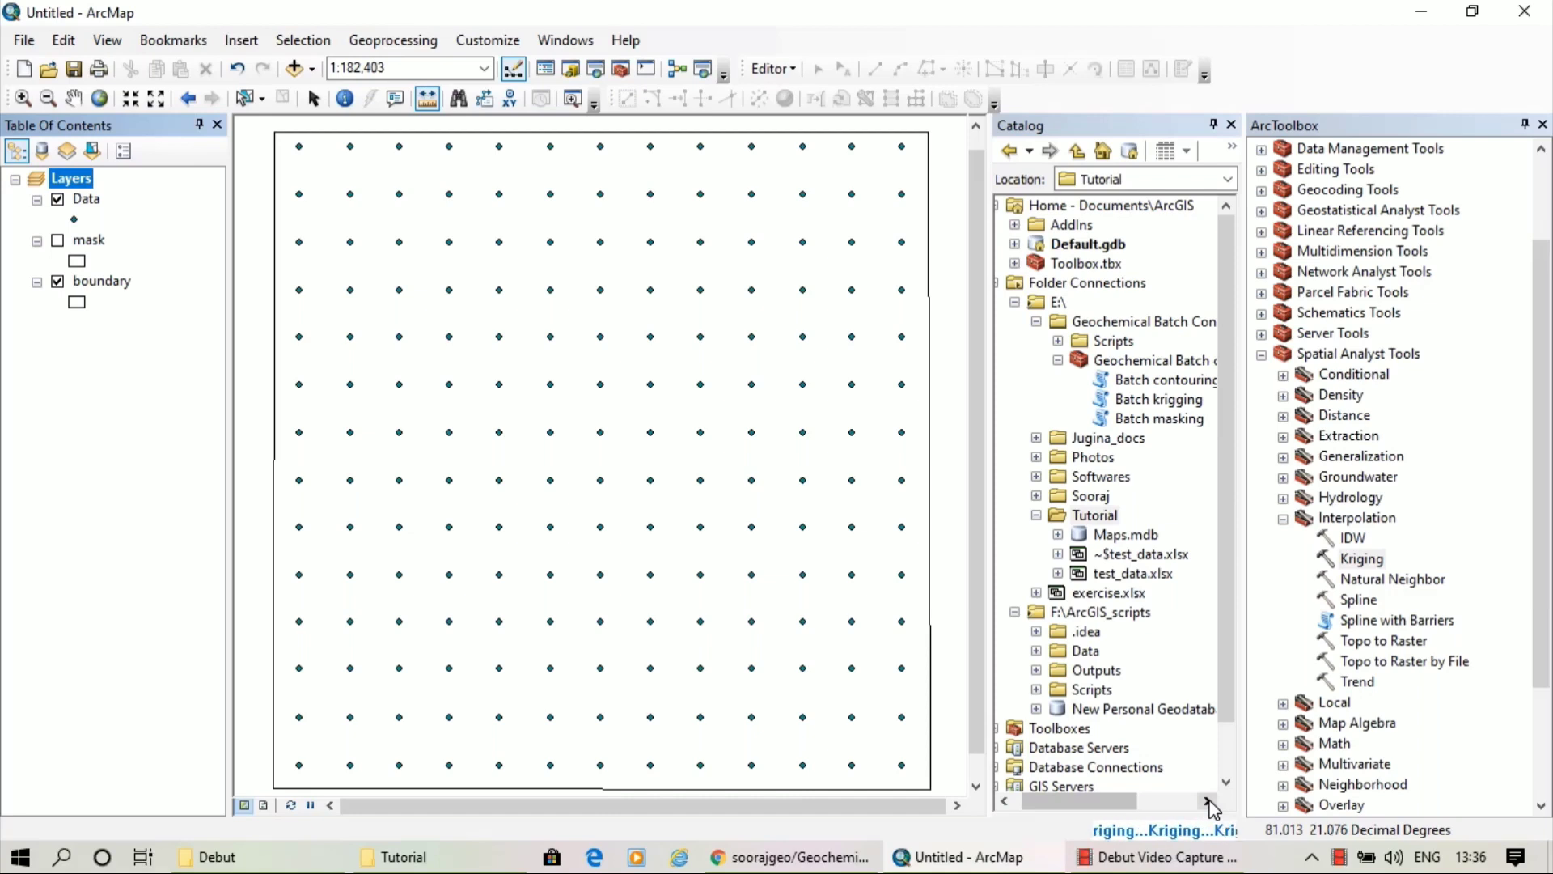
pyautogui.click(1189, 471)
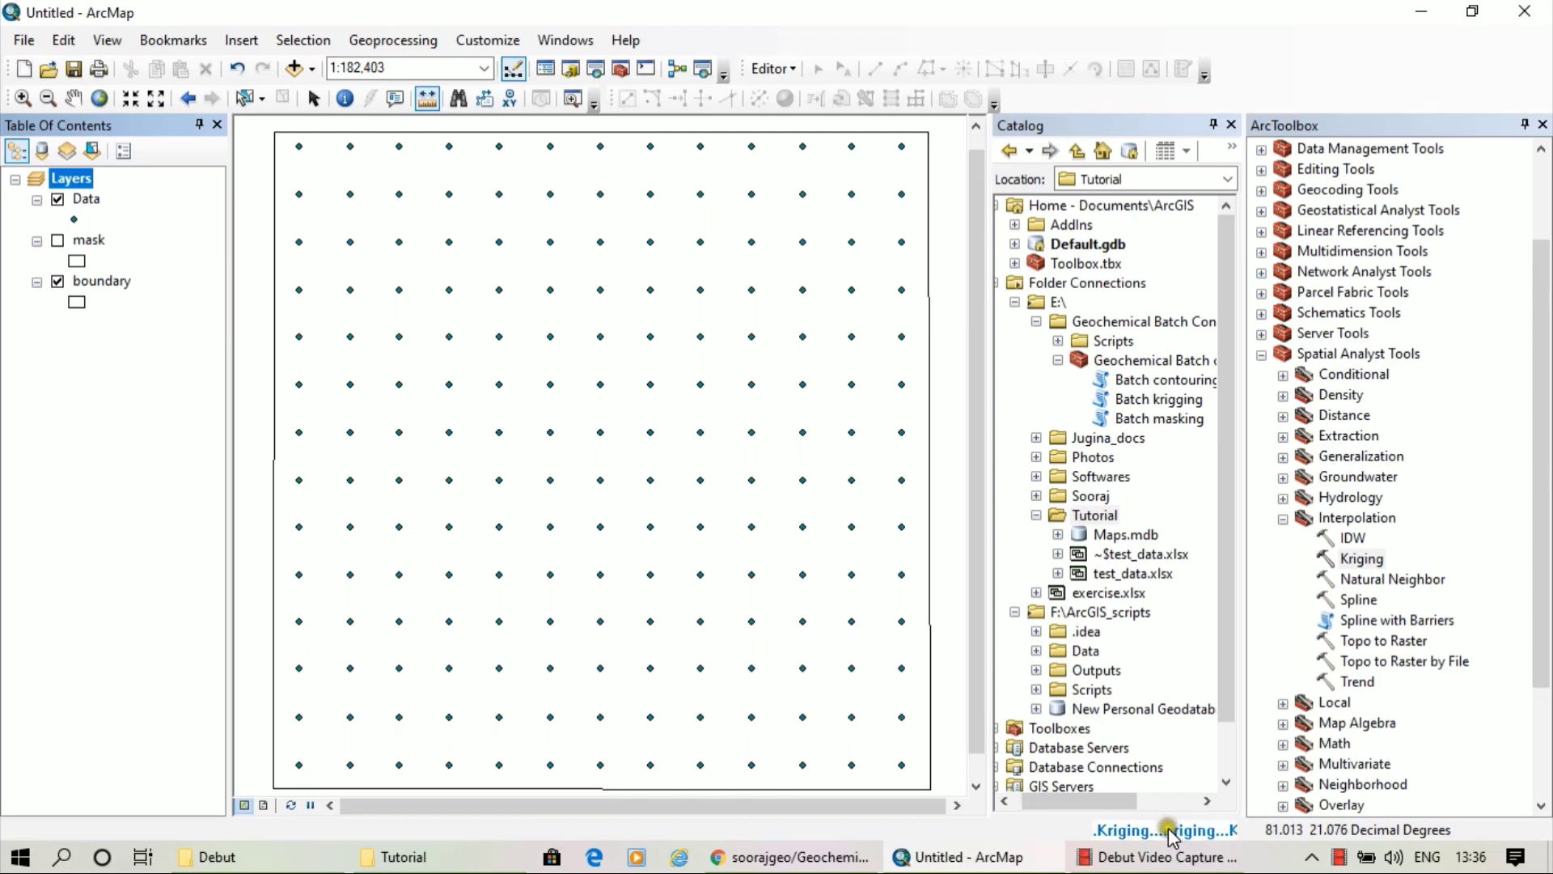
pyautogui.click(1137, 861)
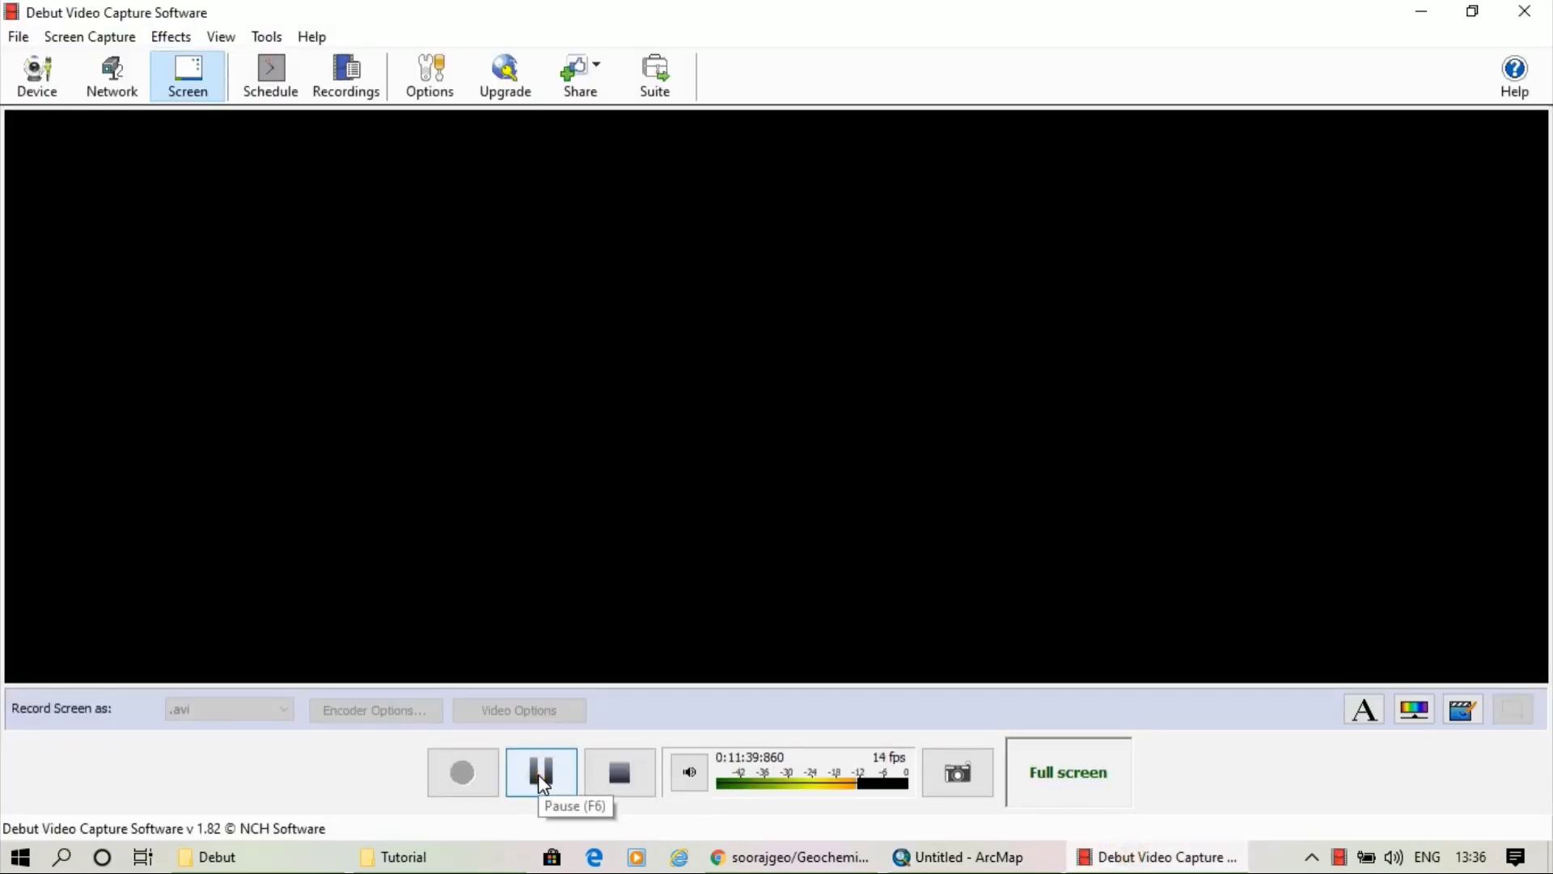
pyautogui.click(1030, 861)
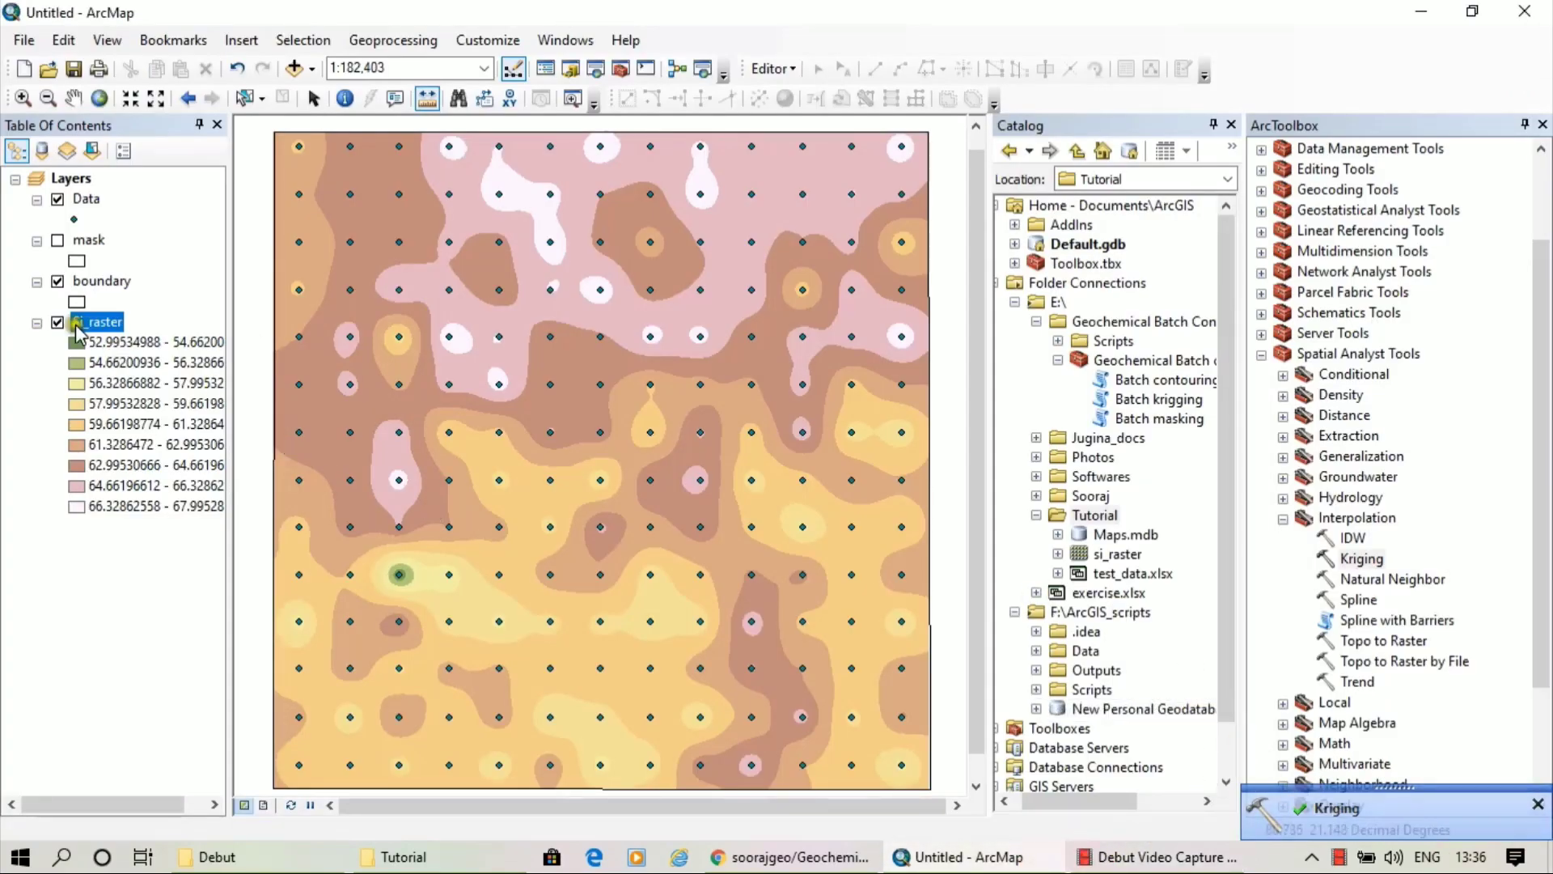
pyautogui.click(1116, 555)
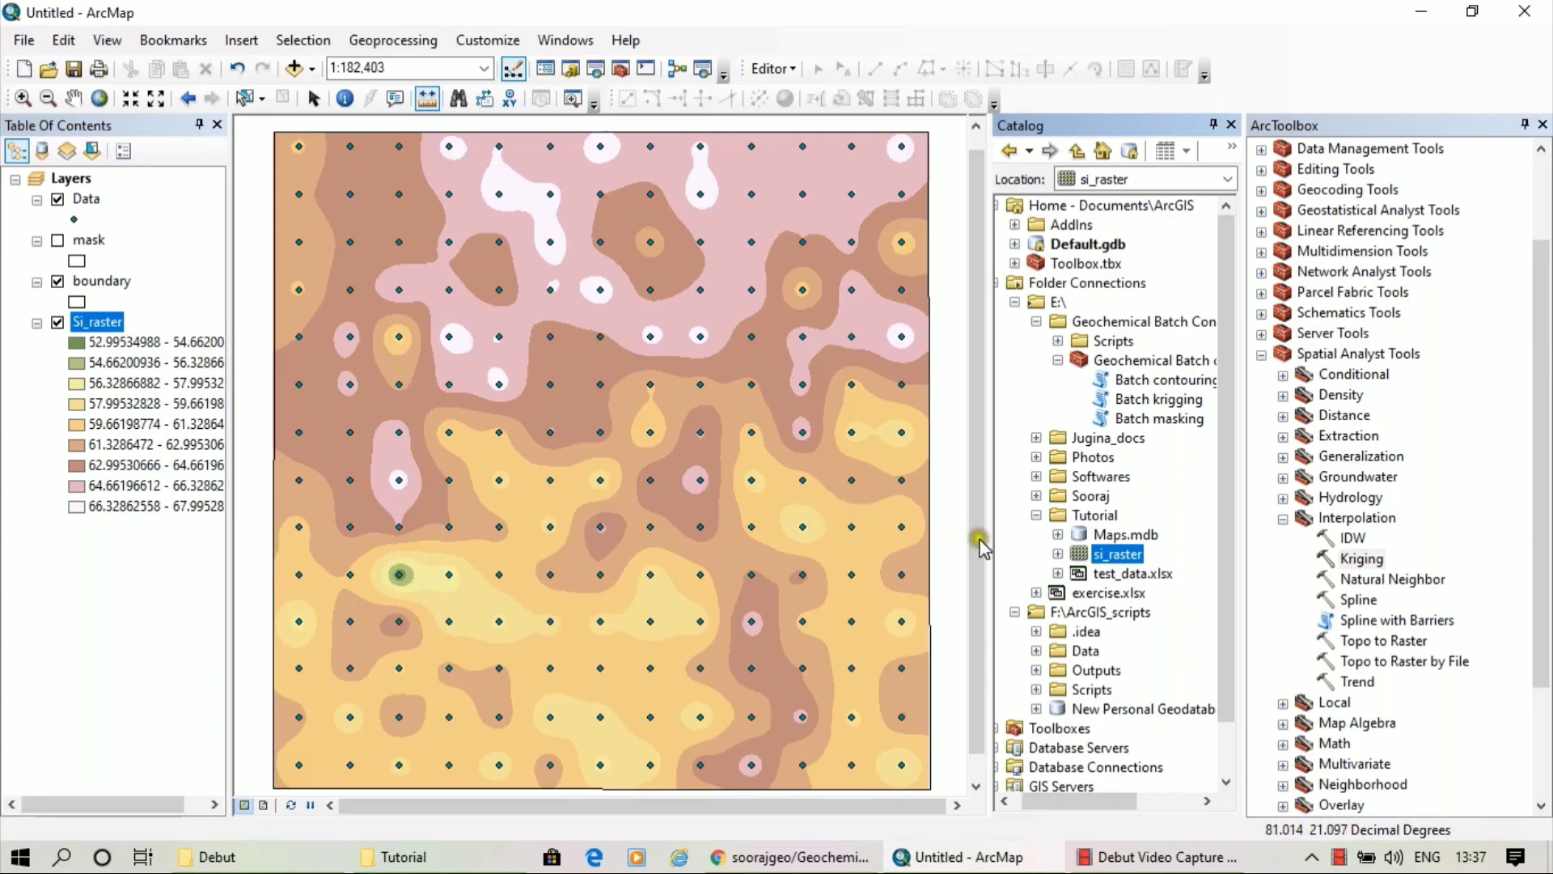
# Open the Contour tool from the Spatial Analyst Surface tools and choose Si_raster as its input raster
pyautogui.click(1283, 518)
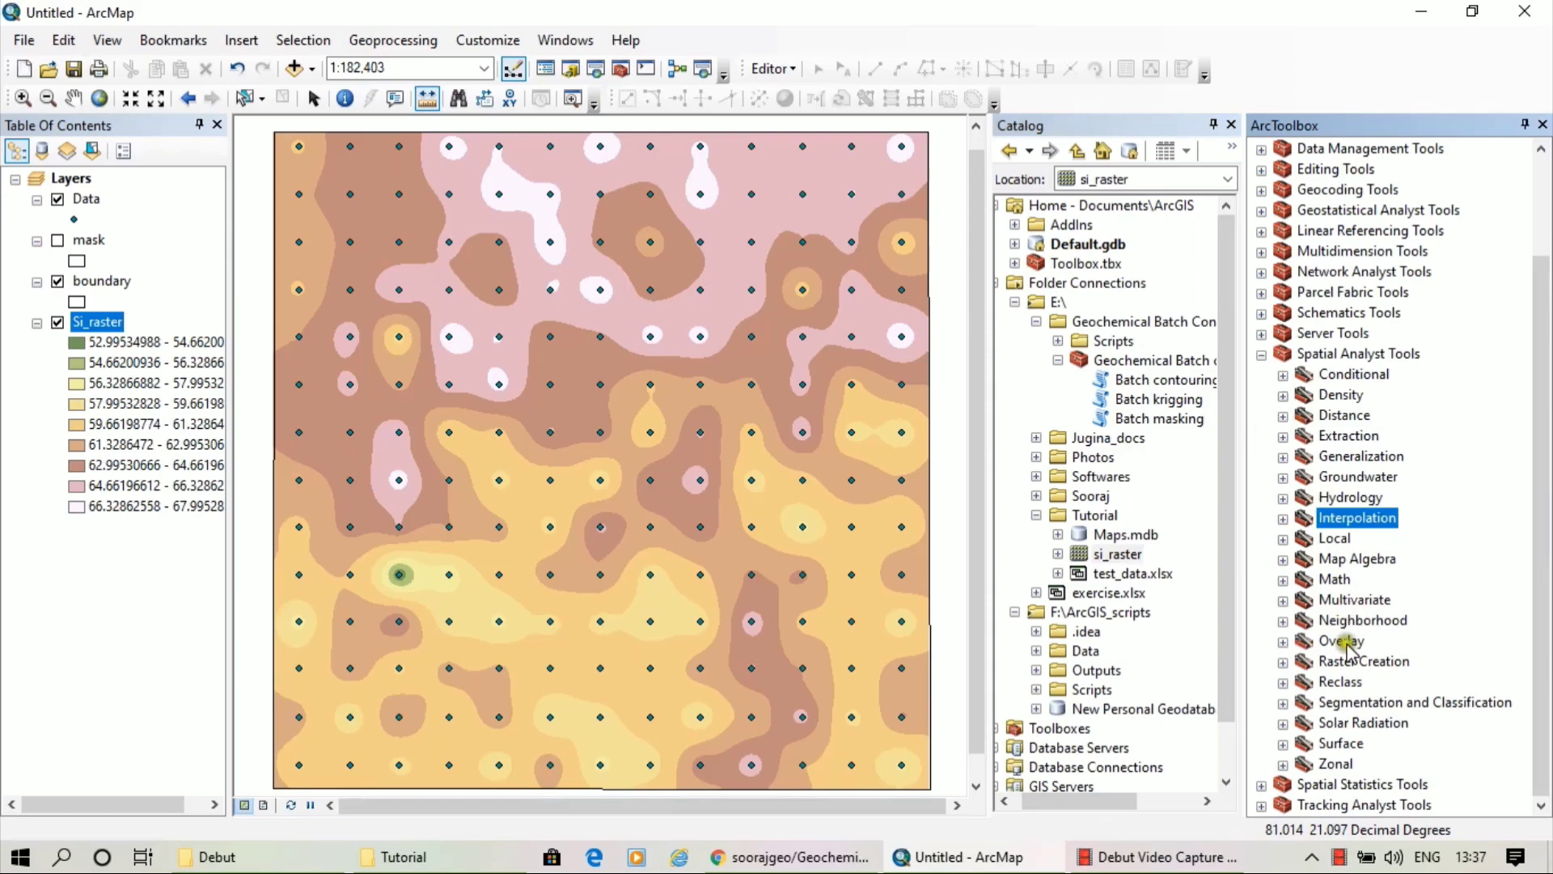
pyautogui.click(1283, 743)
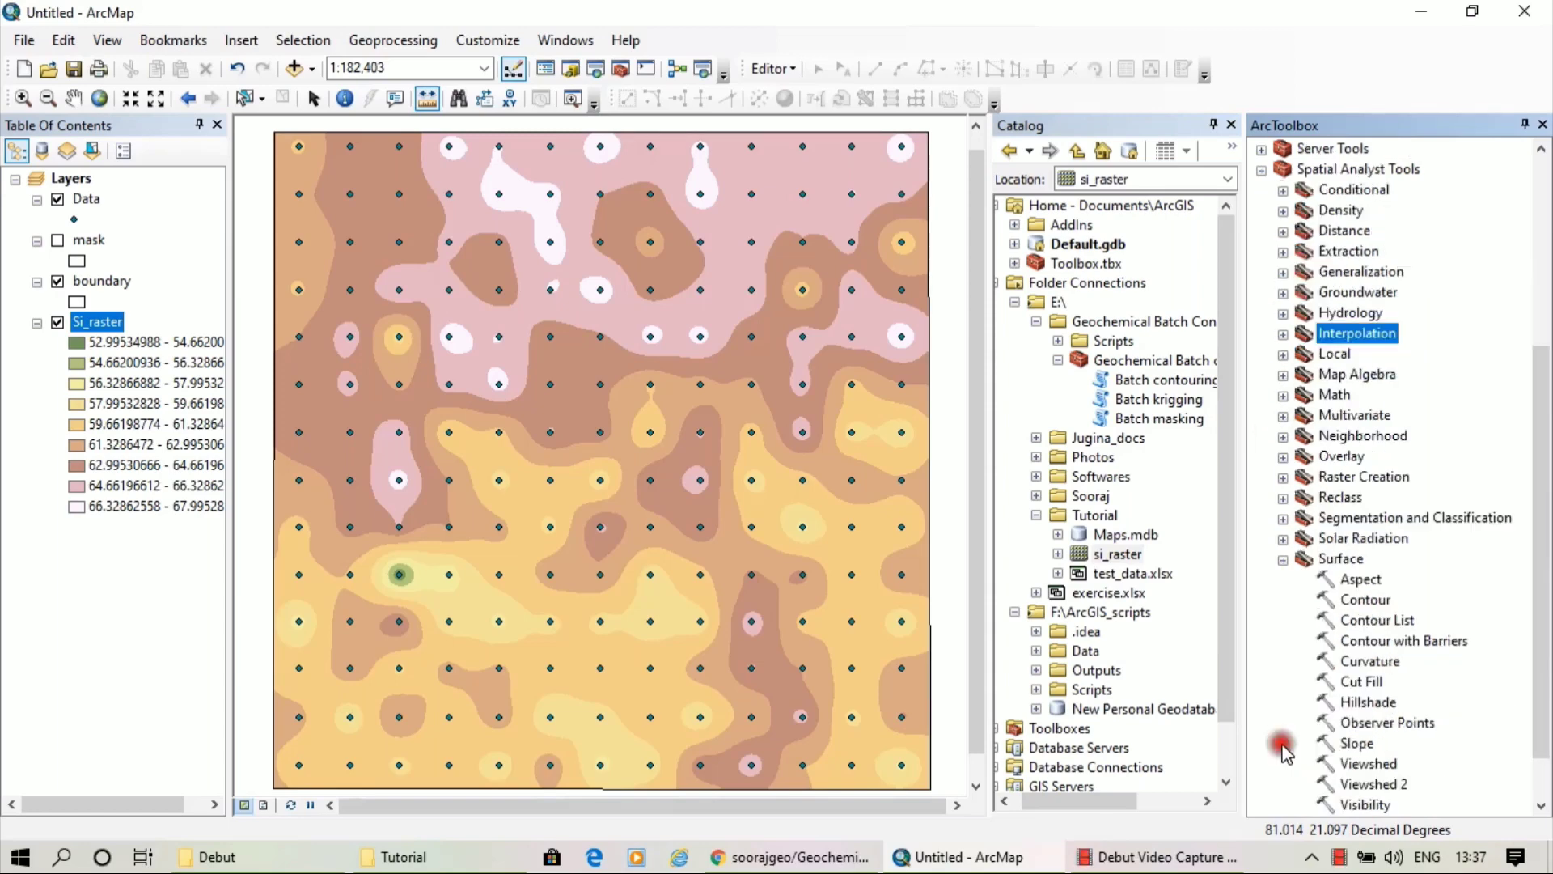
pyautogui.scroll(-1, 1367, 599)
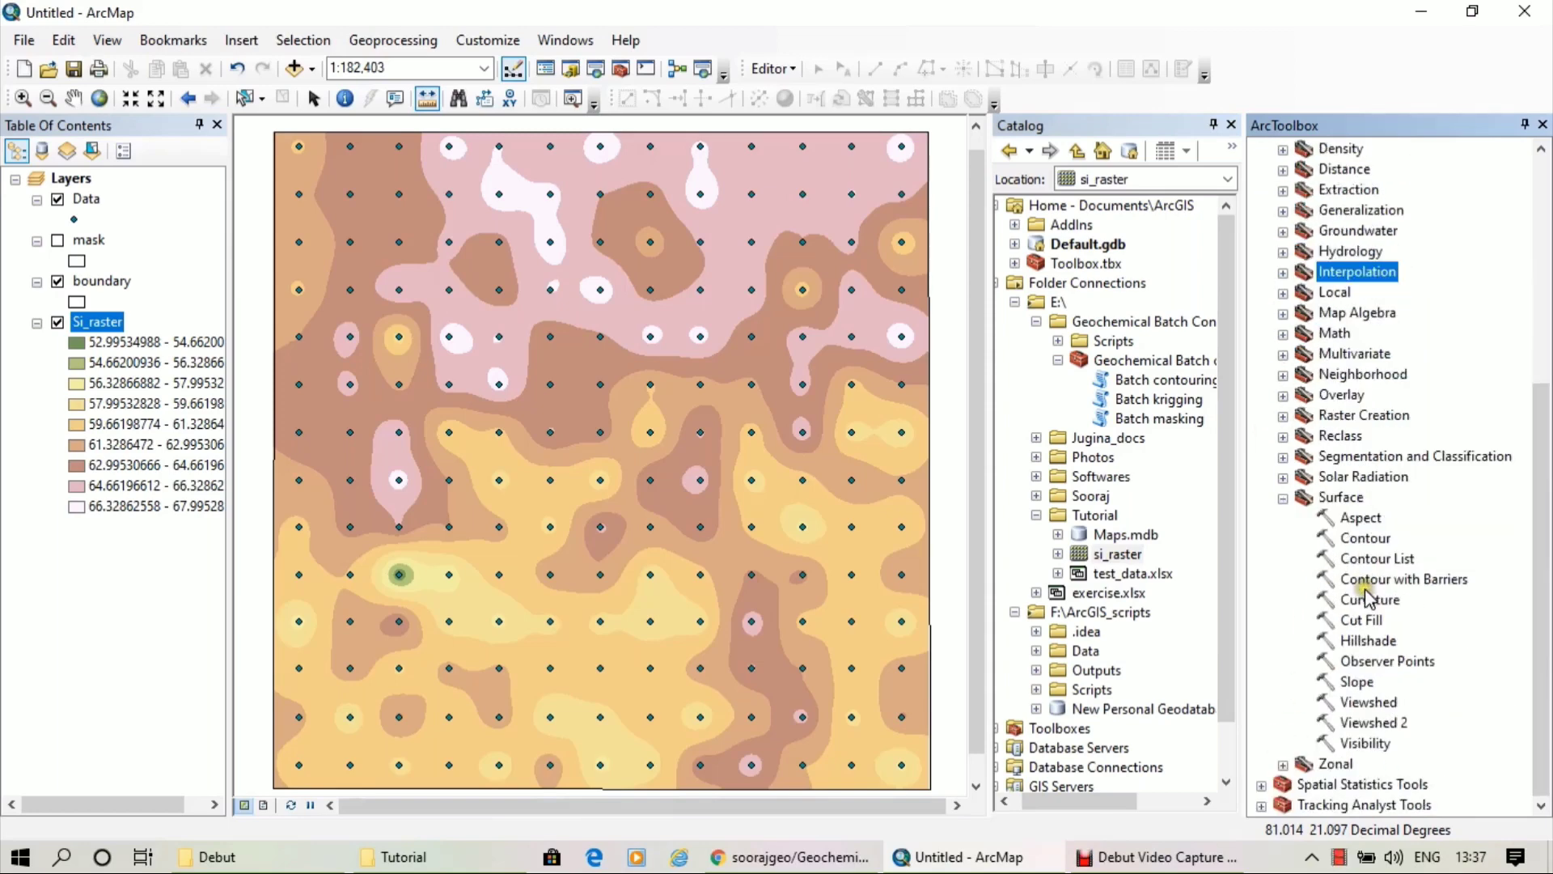
pyautogui.doubleClick(1366, 538)
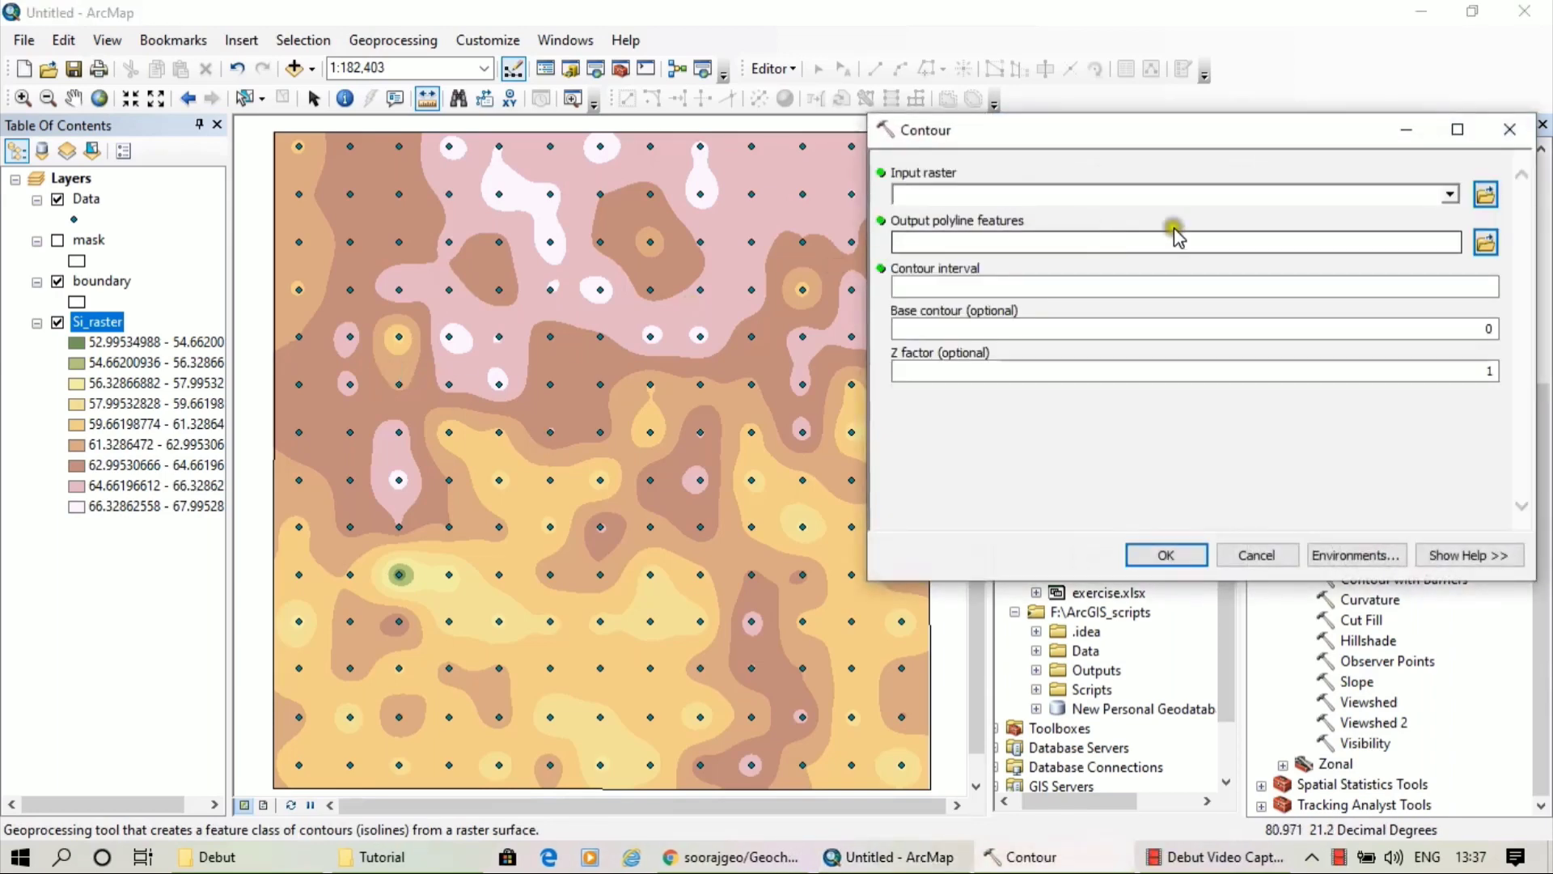
pyautogui.click(1450, 194)
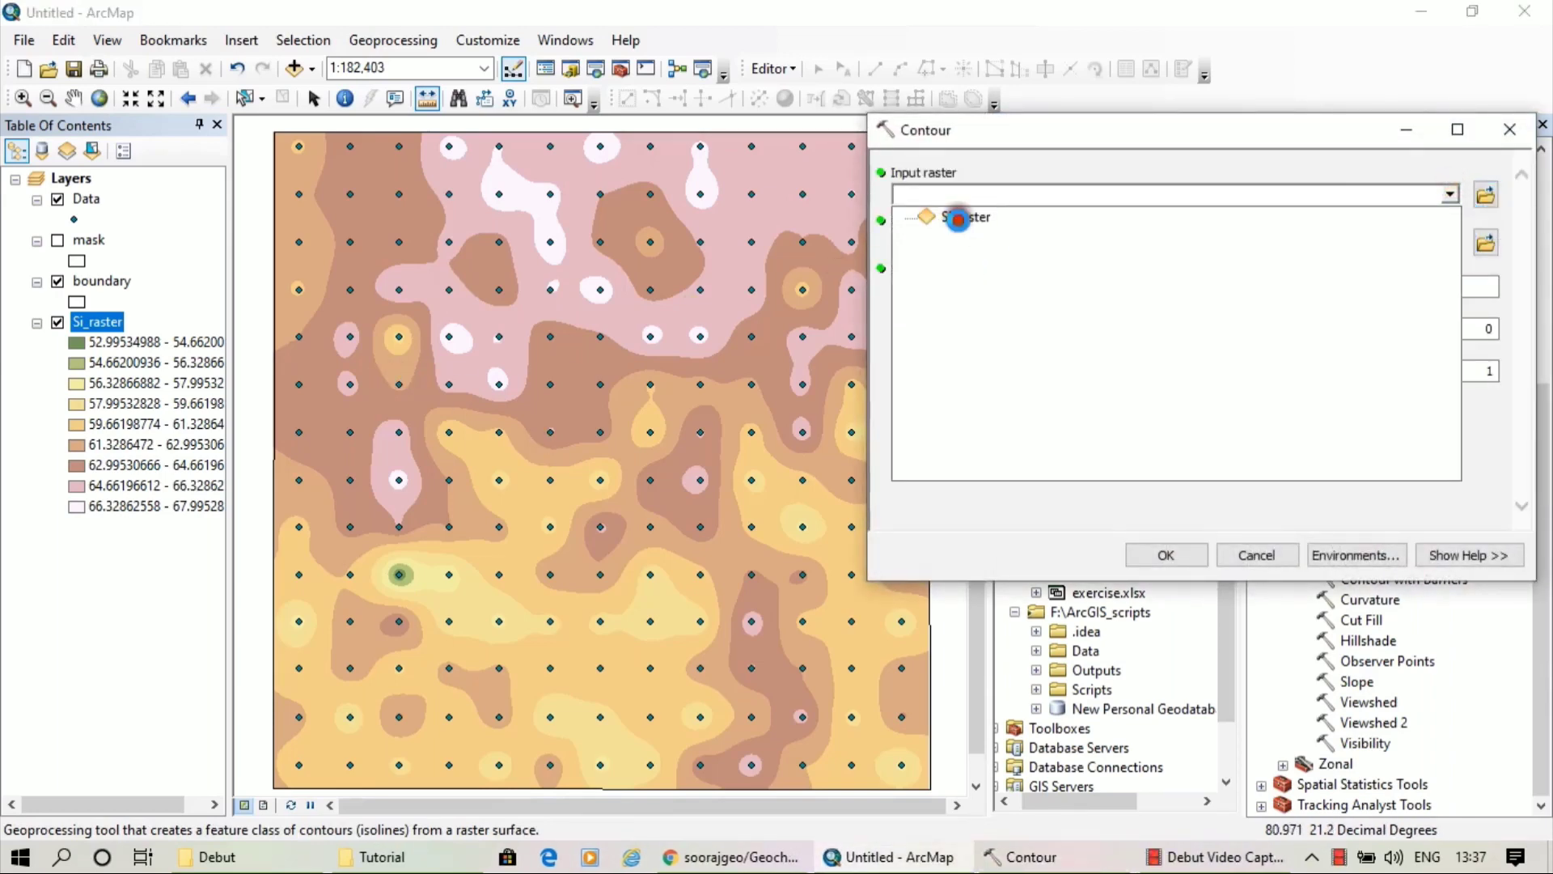
pyautogui.click(1009, 221)
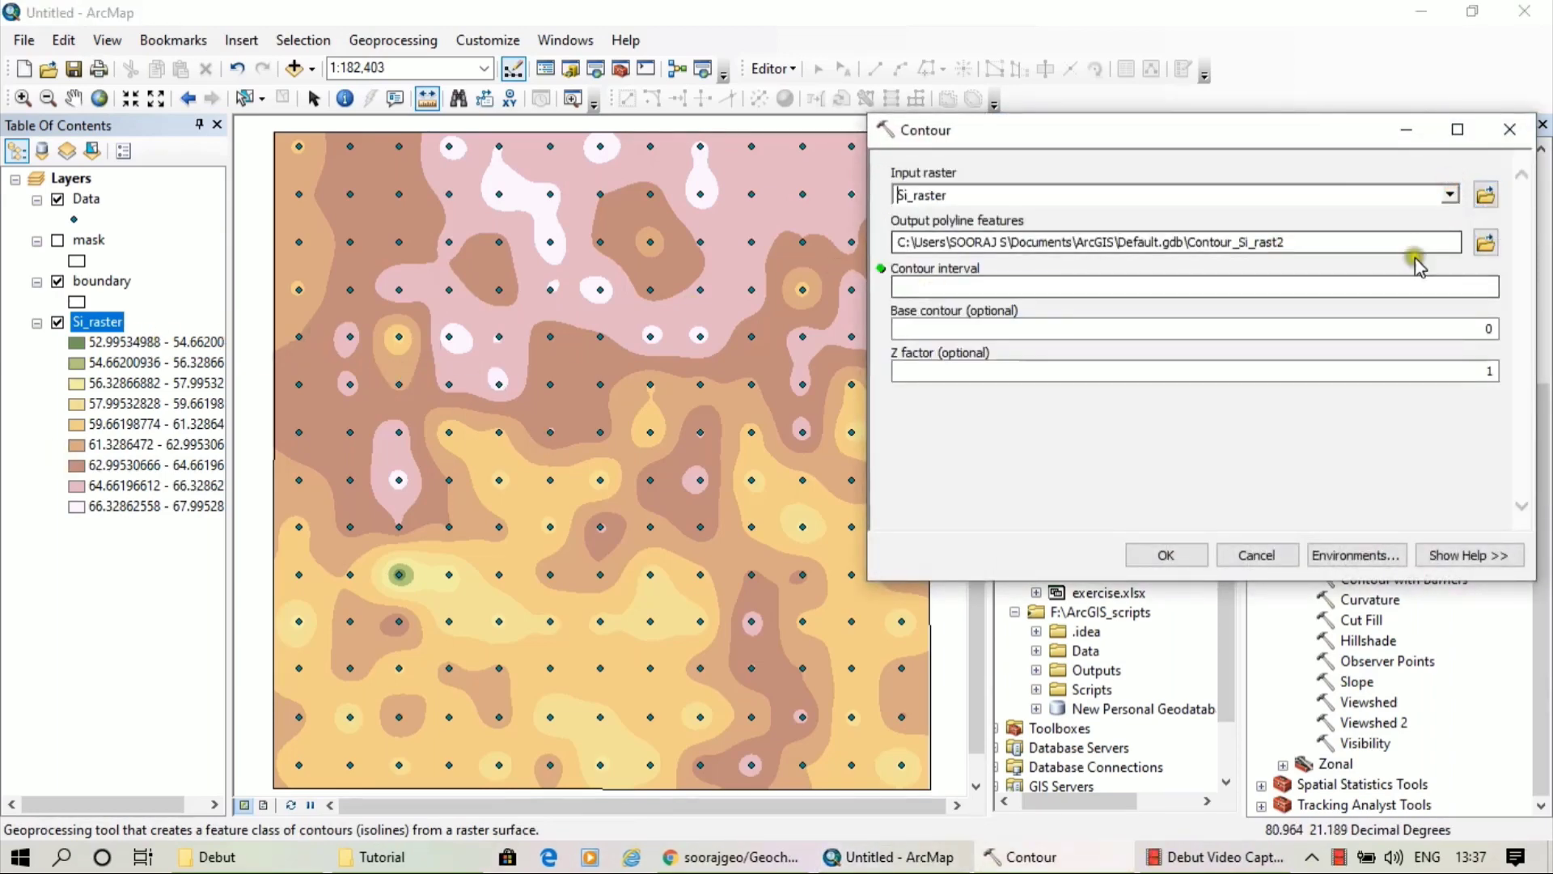
# Save the output polyline features as Si_contour in the Tutorial folder, set the contour interval to 1, and run the Contour tool
pyautogui.click(1486, 244)
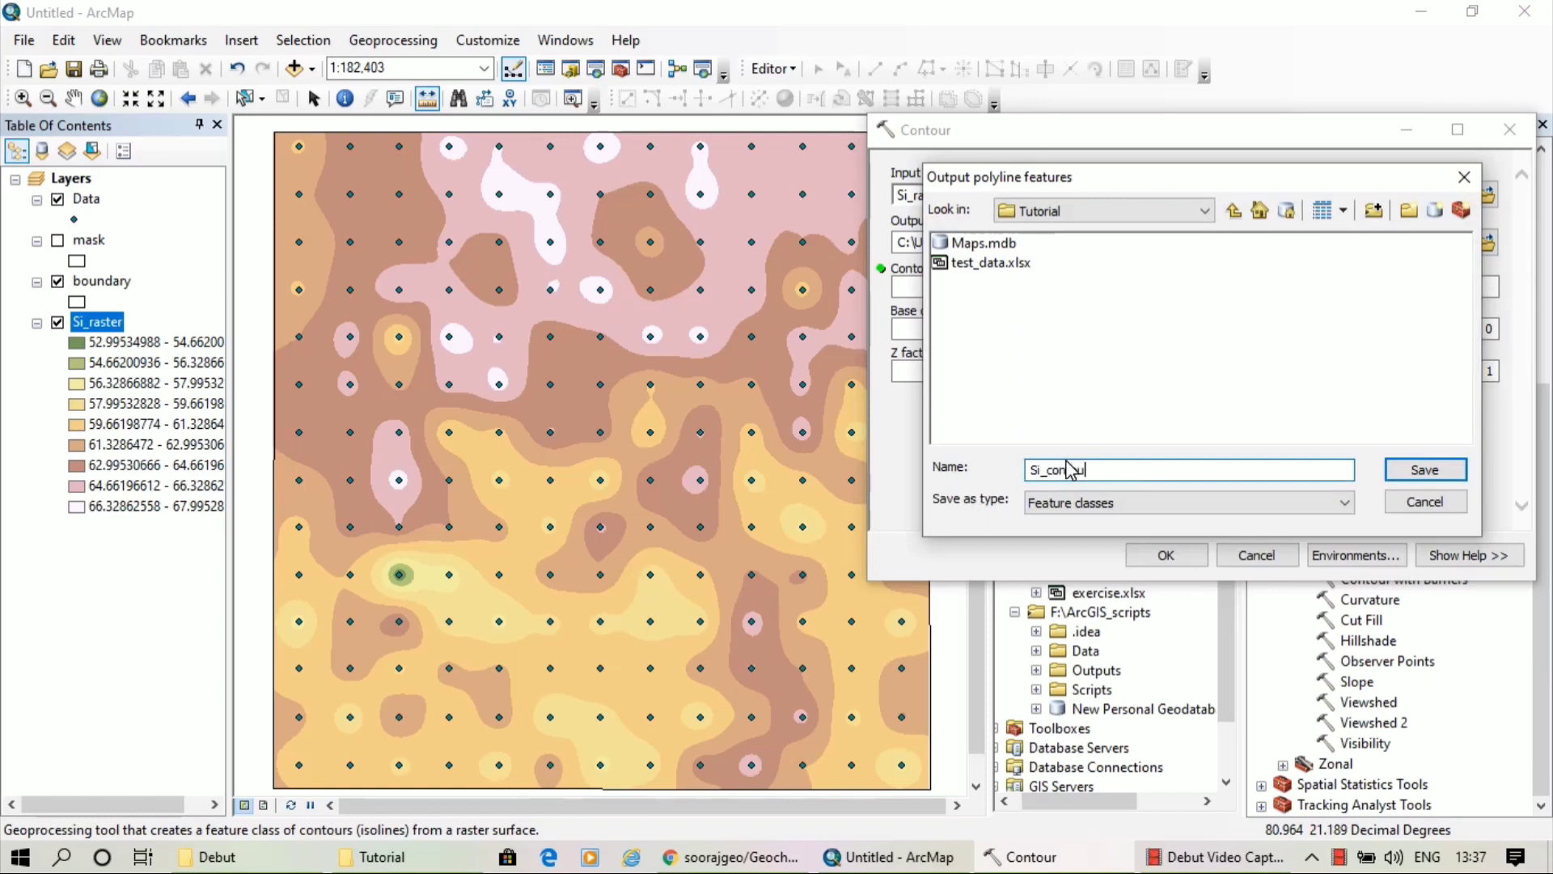
pyautogui.click(1440, 475)
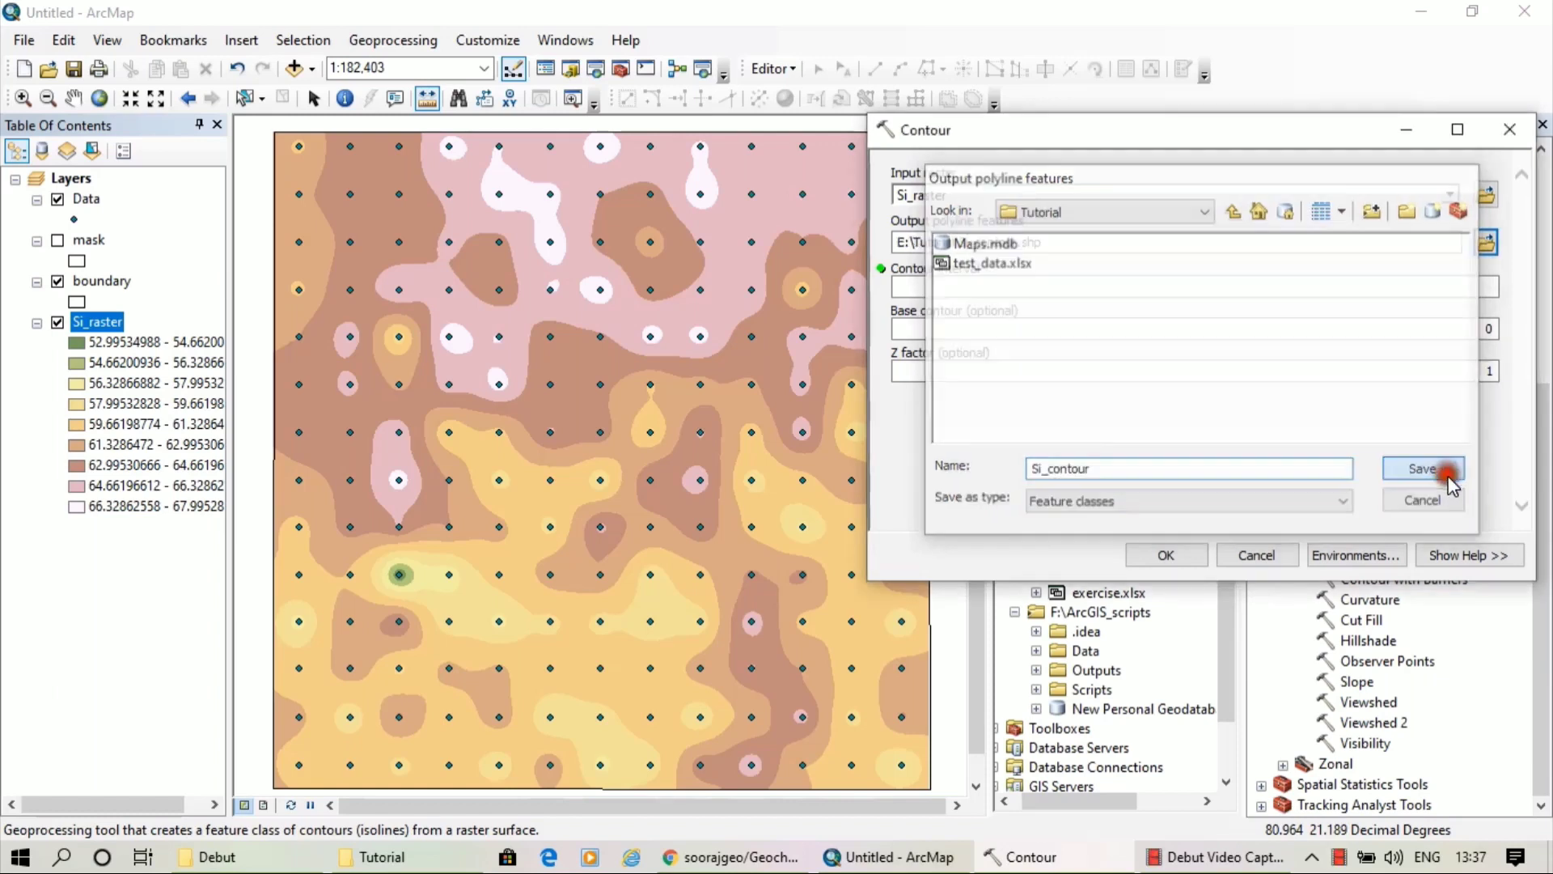
pyautogui.click(1471, 286)
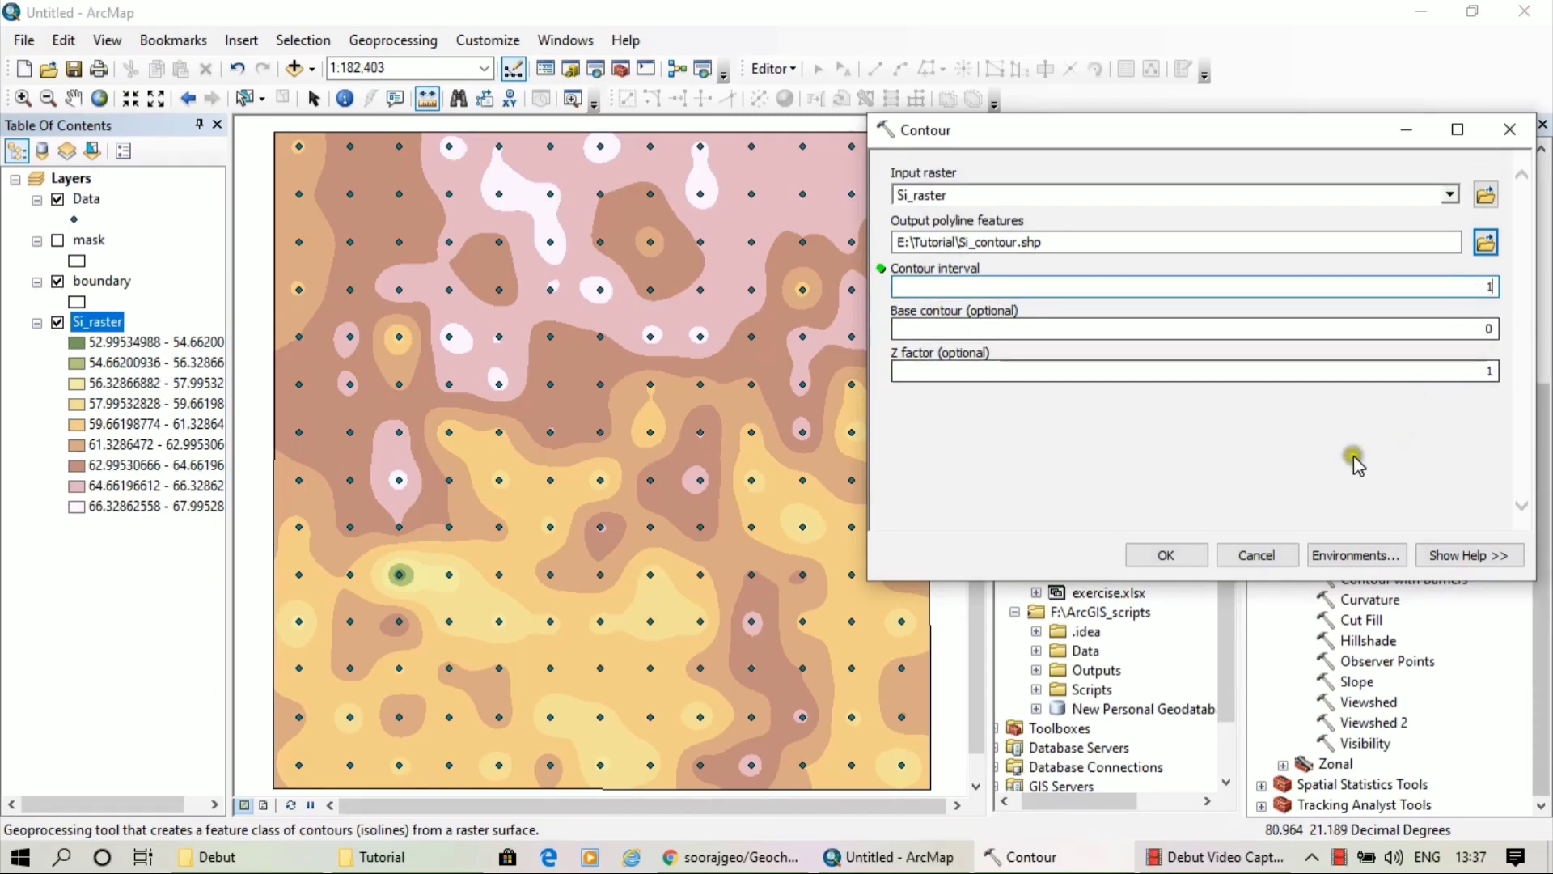
pyautogui.click(1170, 558)
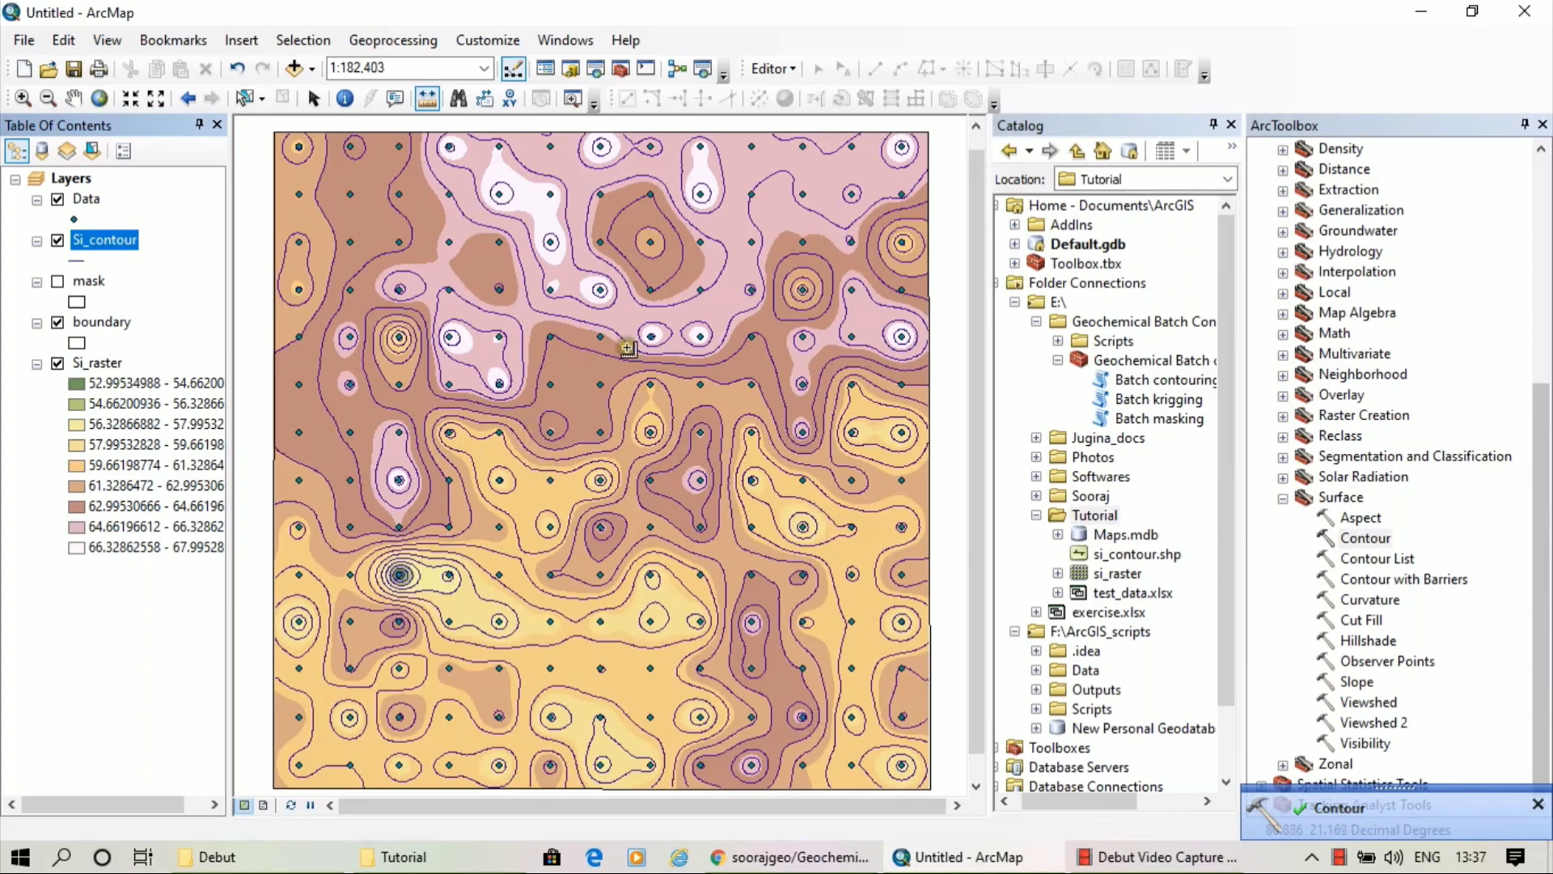
# Toggle the visibility of the Si_raster layer and leave it hidden
pyautogui.click(57, 364)
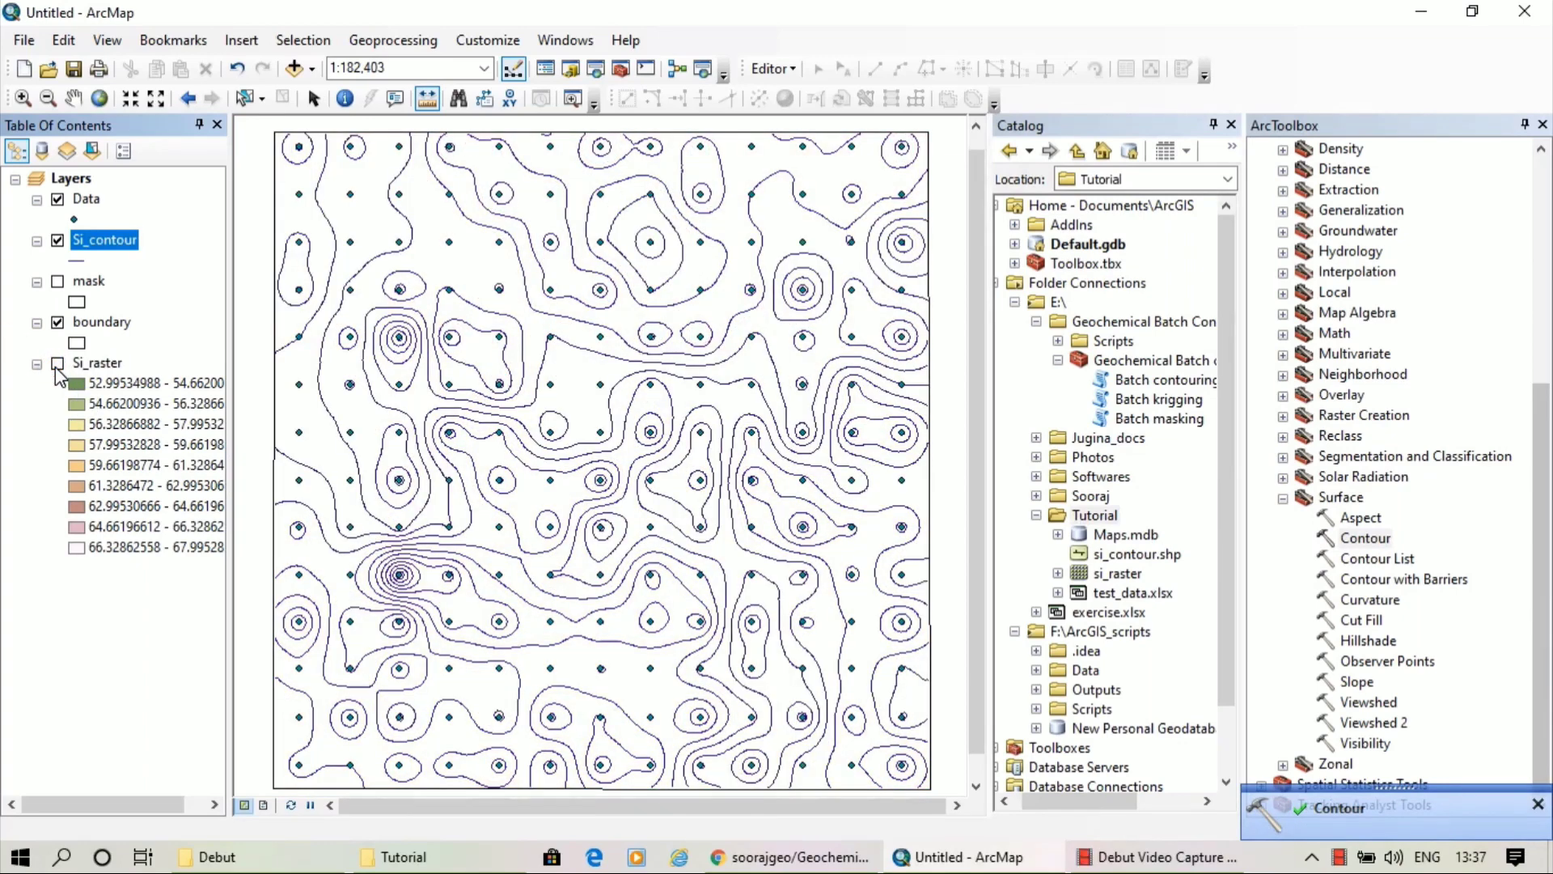
pyautogui.click(57, 365)
pyautogui.click(56, 365)
# Symbolize the Si_contour layer with graduated colors based on the CONTOUR field, using 6 classes
pyautogui.rightClick(91, 248)
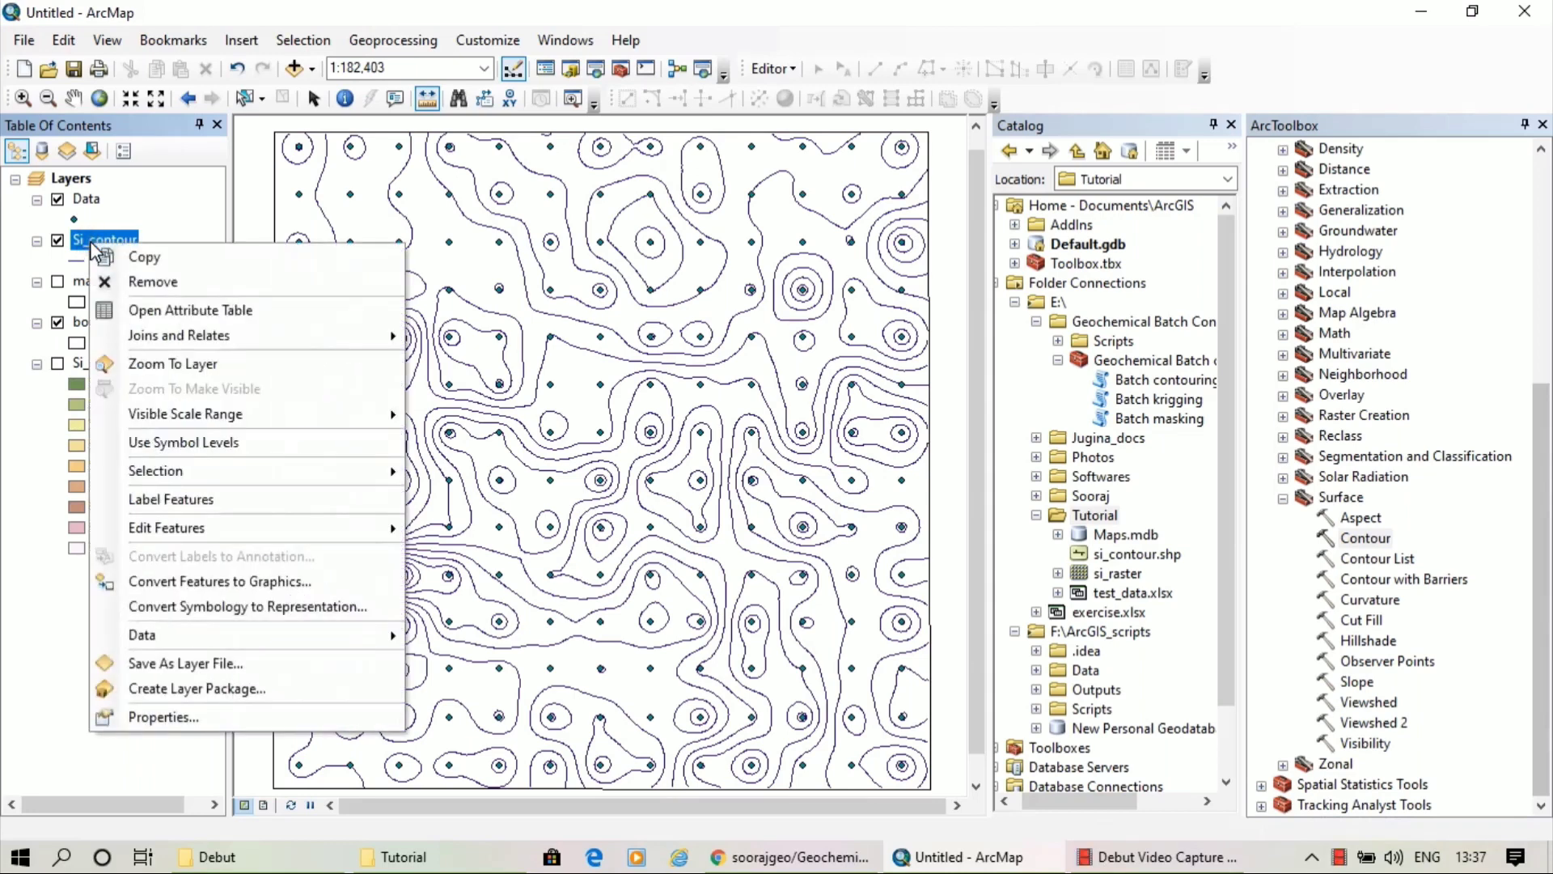
pyautogui.click(219, 711)
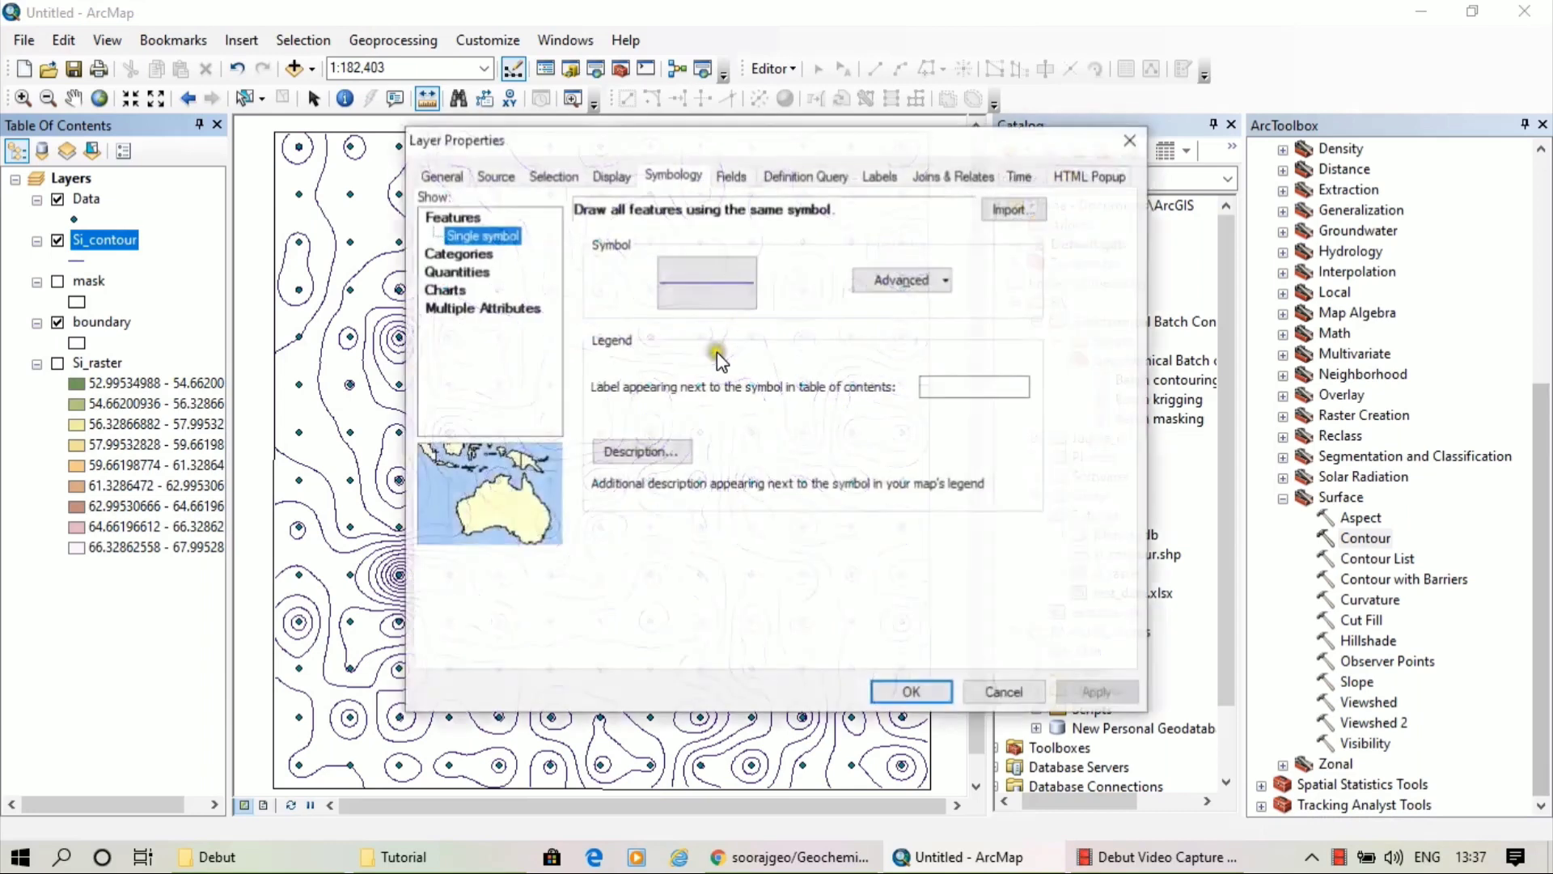
pyautogui.click(473, 273)
pyautogui.click(788, 256)
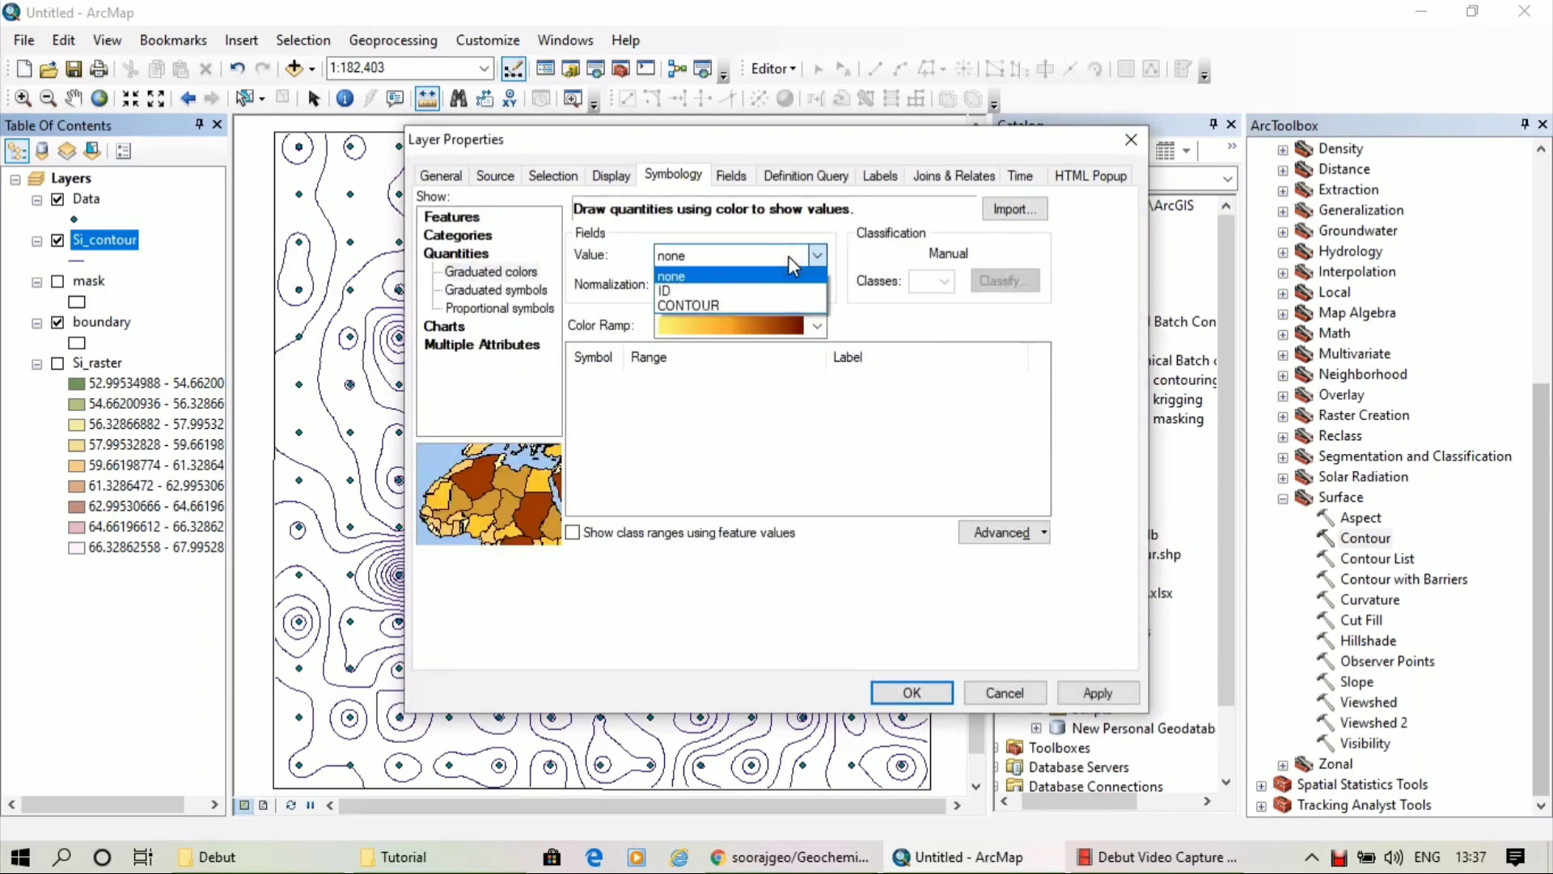
pyautogui.click(697, 306)
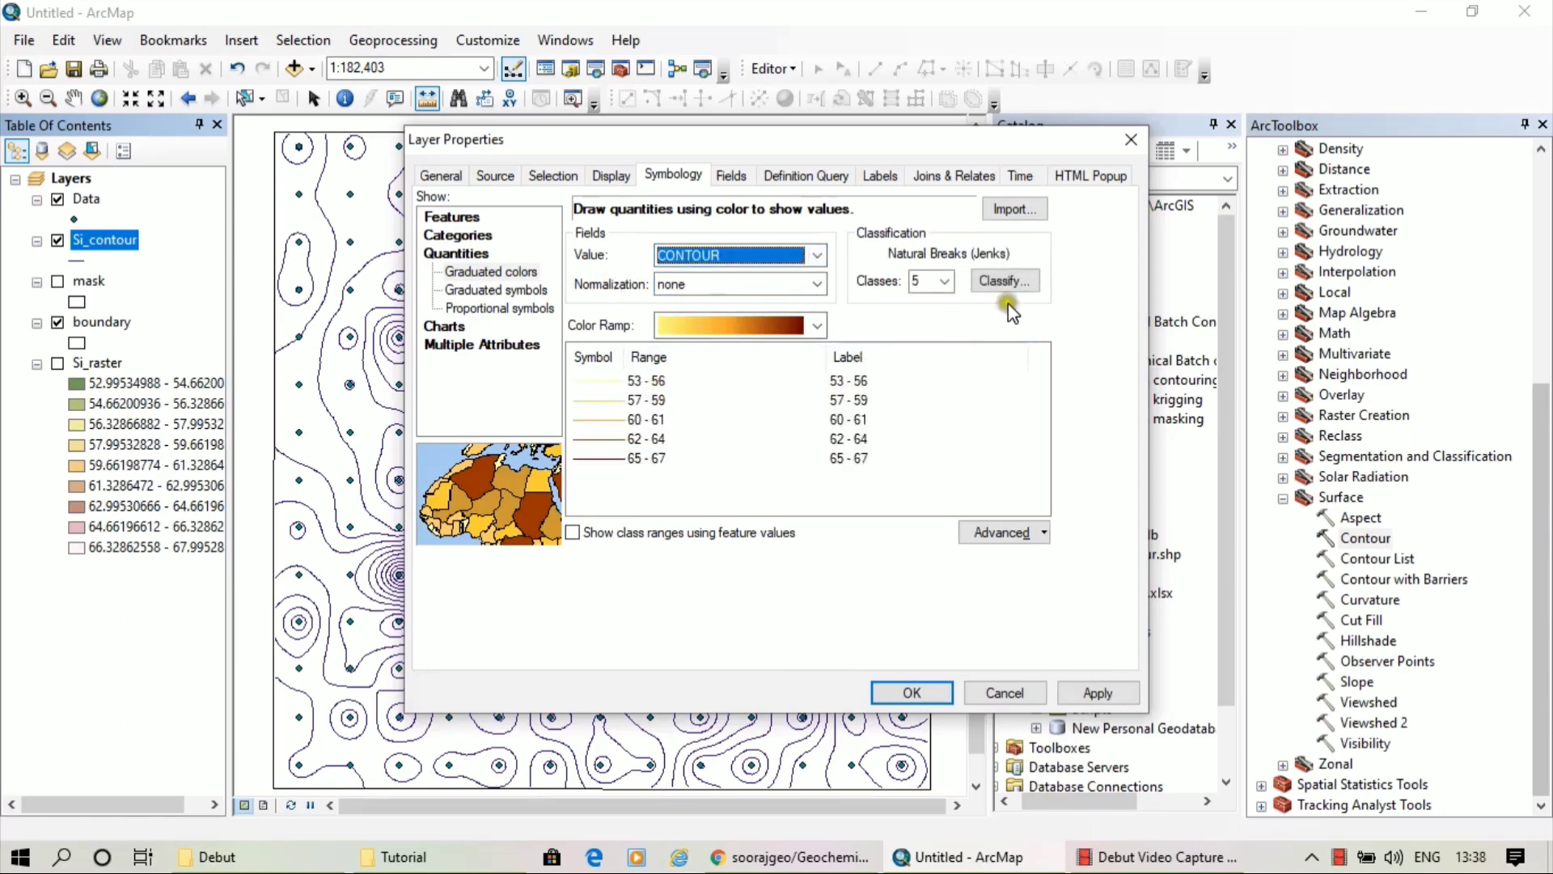
pyautogui.click(945, 283)
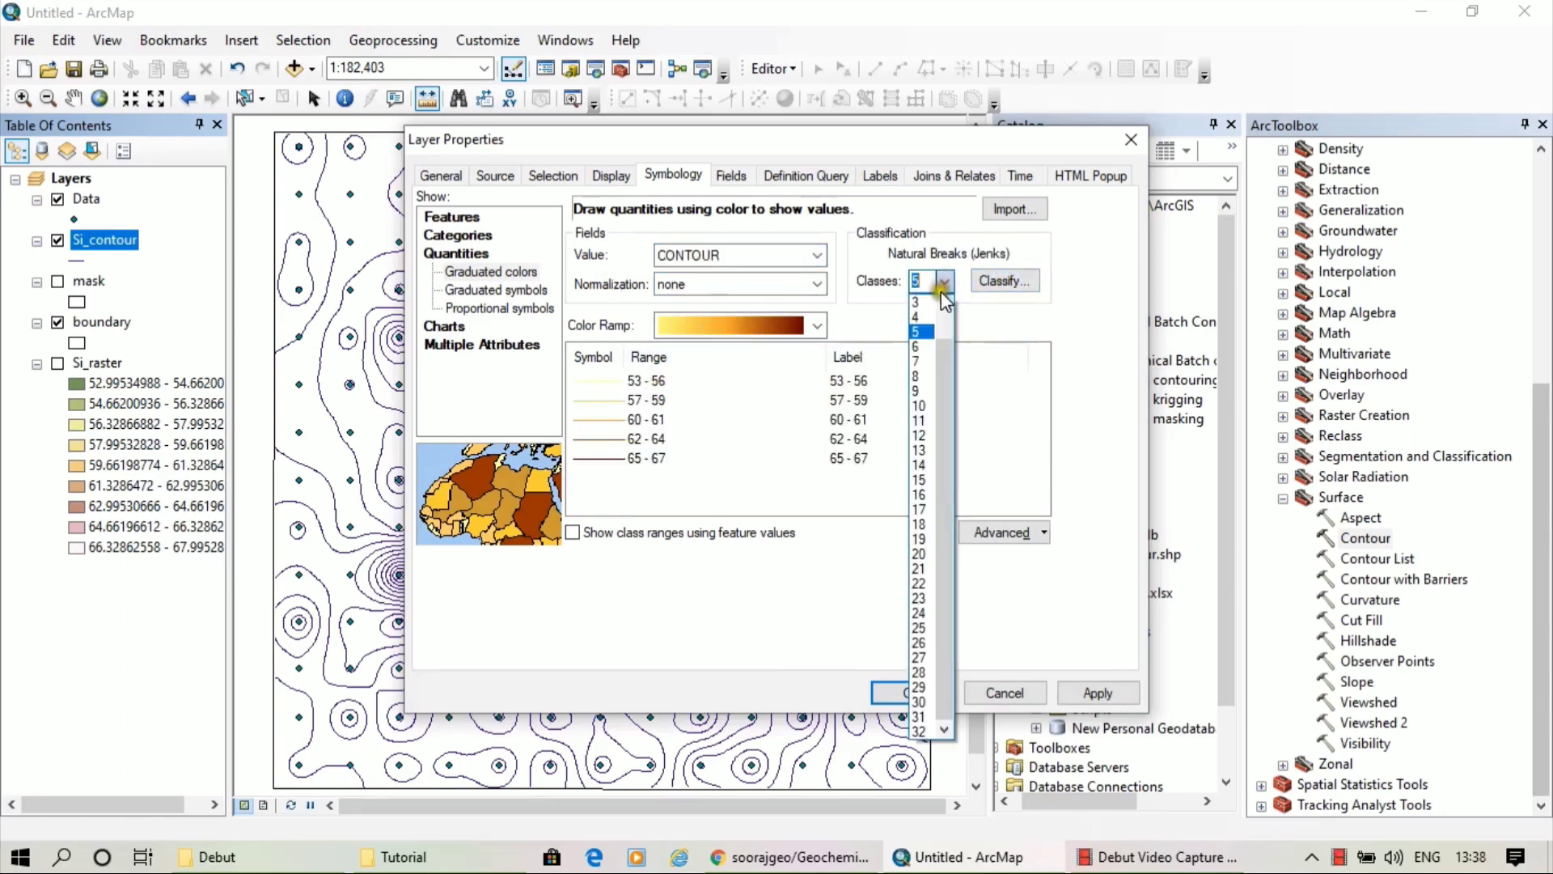
pyautogui.click(920, 347)
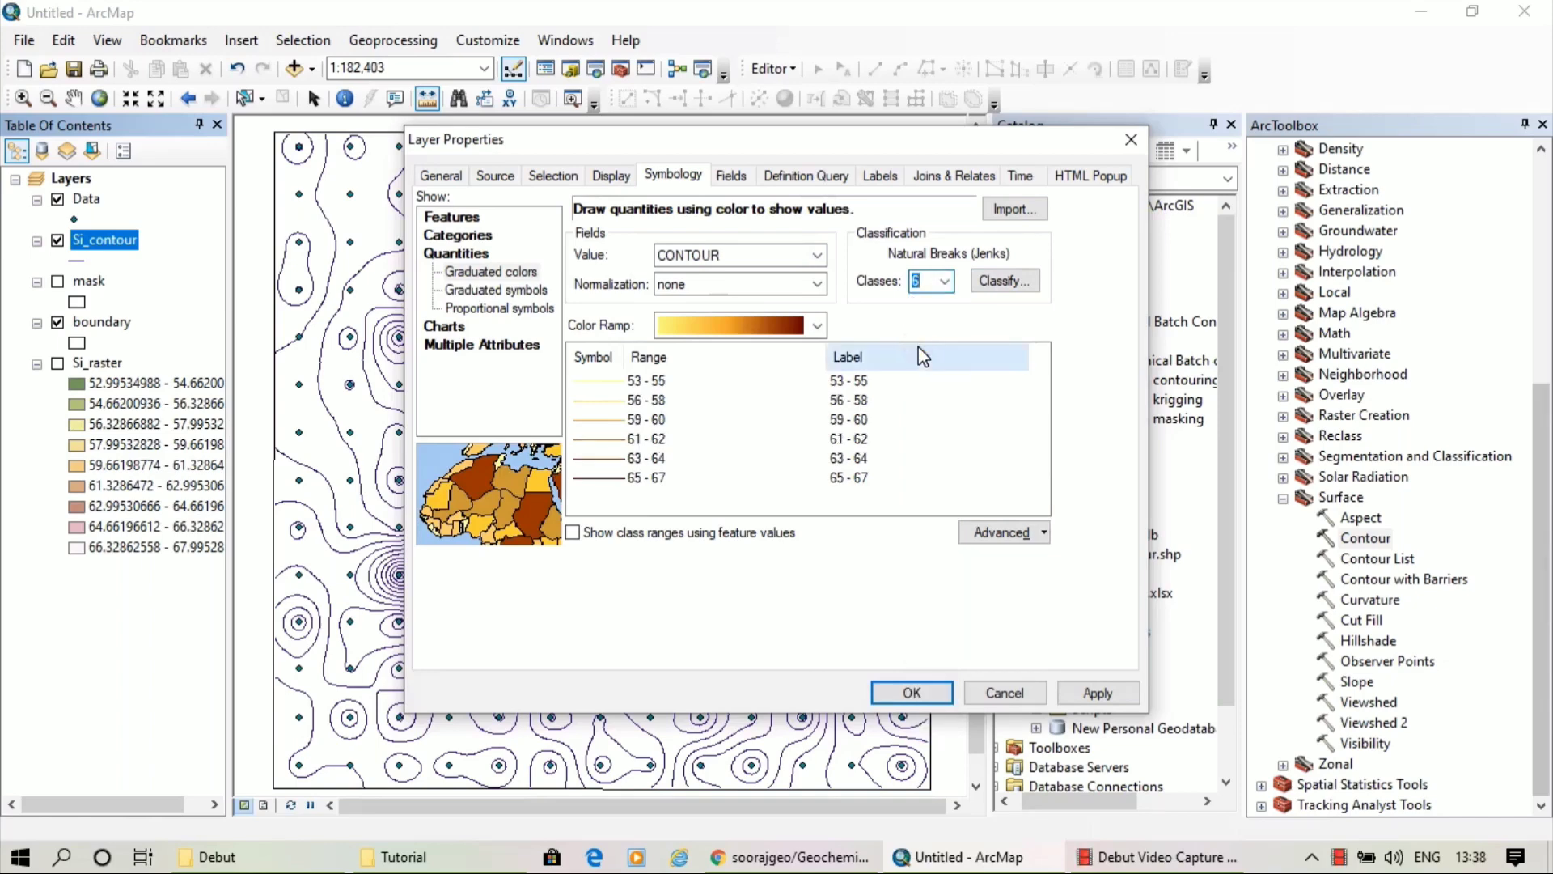
# Change the contour classification method to Manual and set the second break value to 57
pyautogui.click(1007, 283)
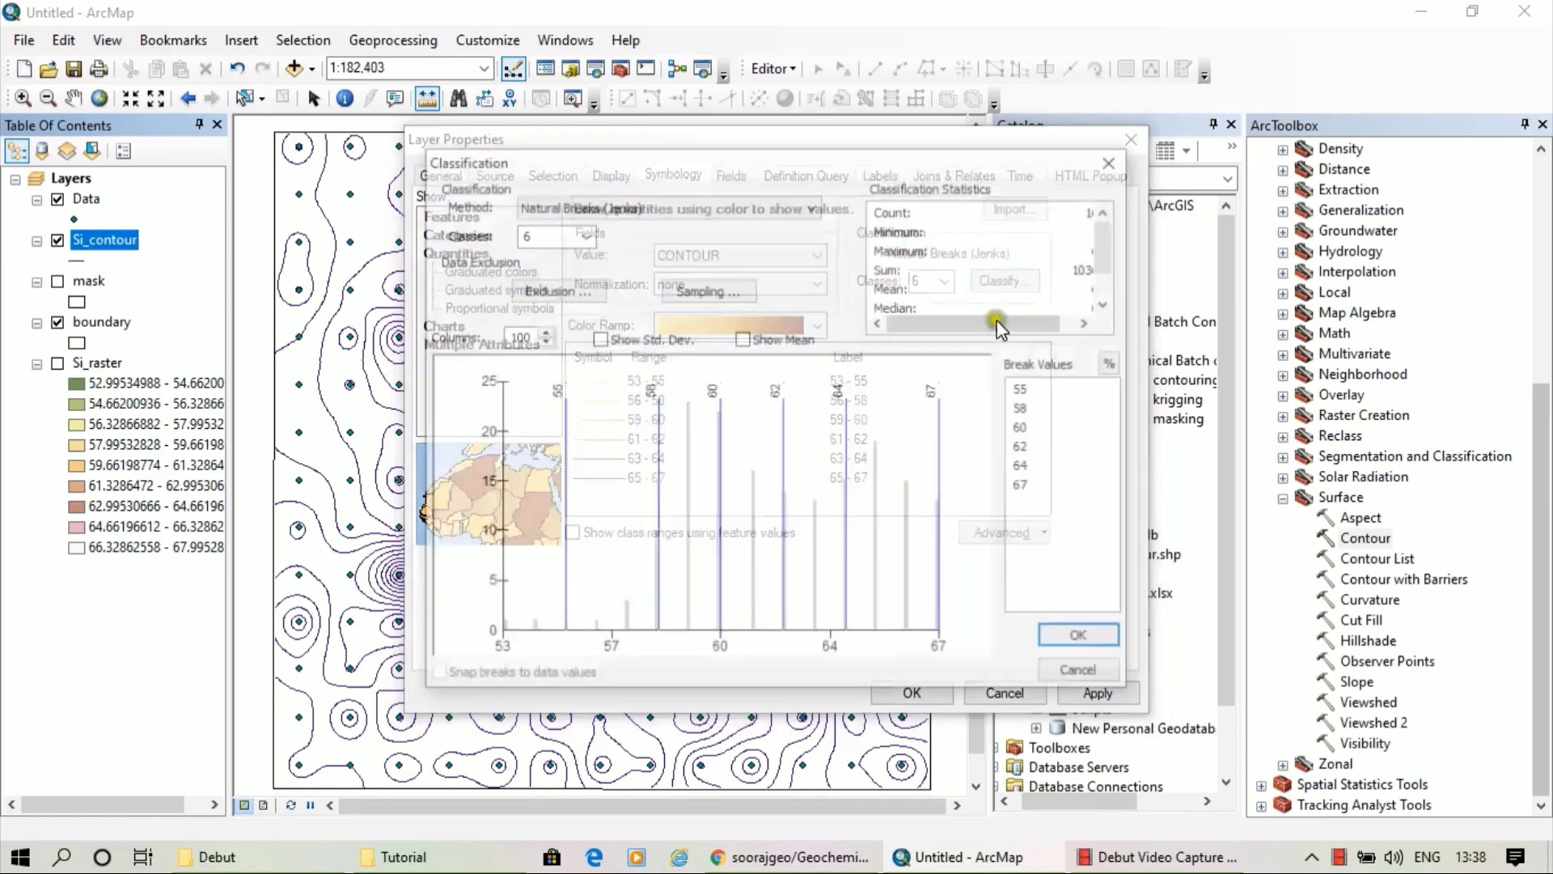
pyautogui.click(642, 204)
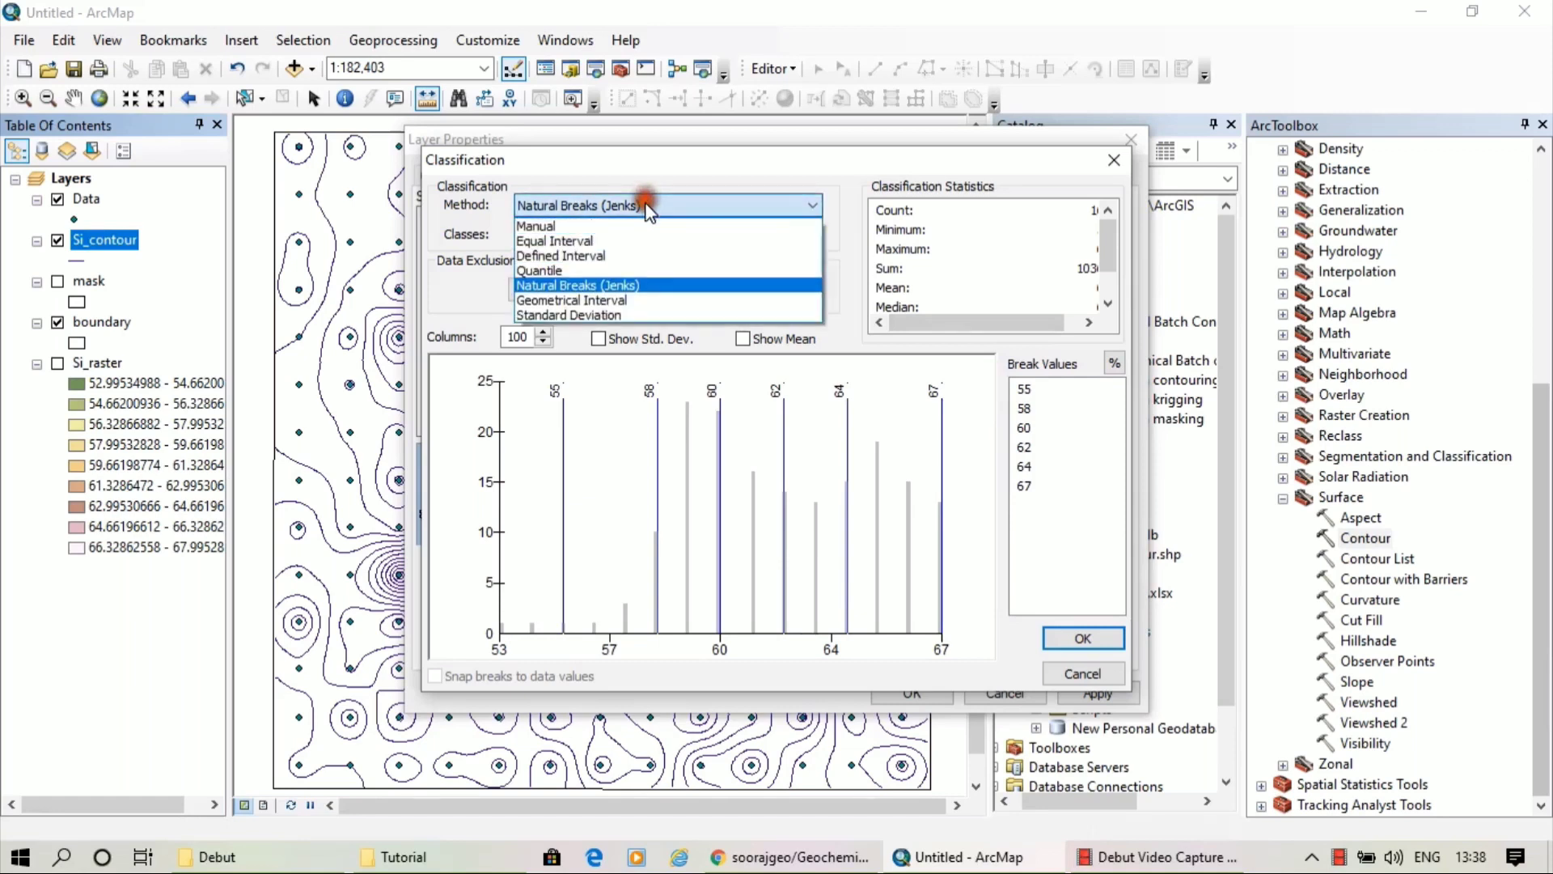
pyautogui.click(640, 226)
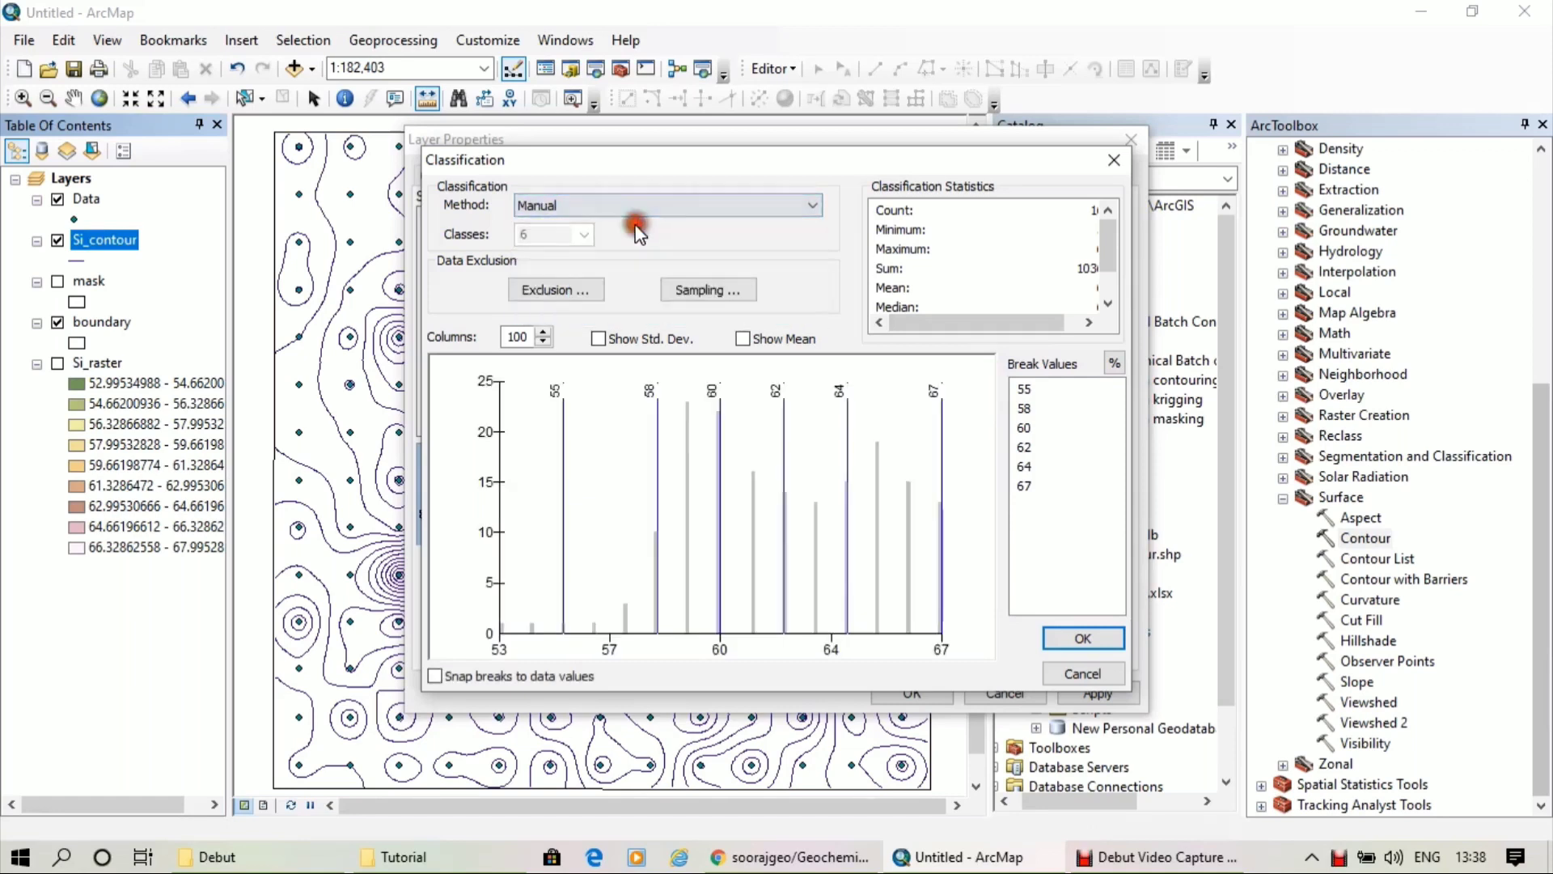
pyautogui.click(1033, 416)
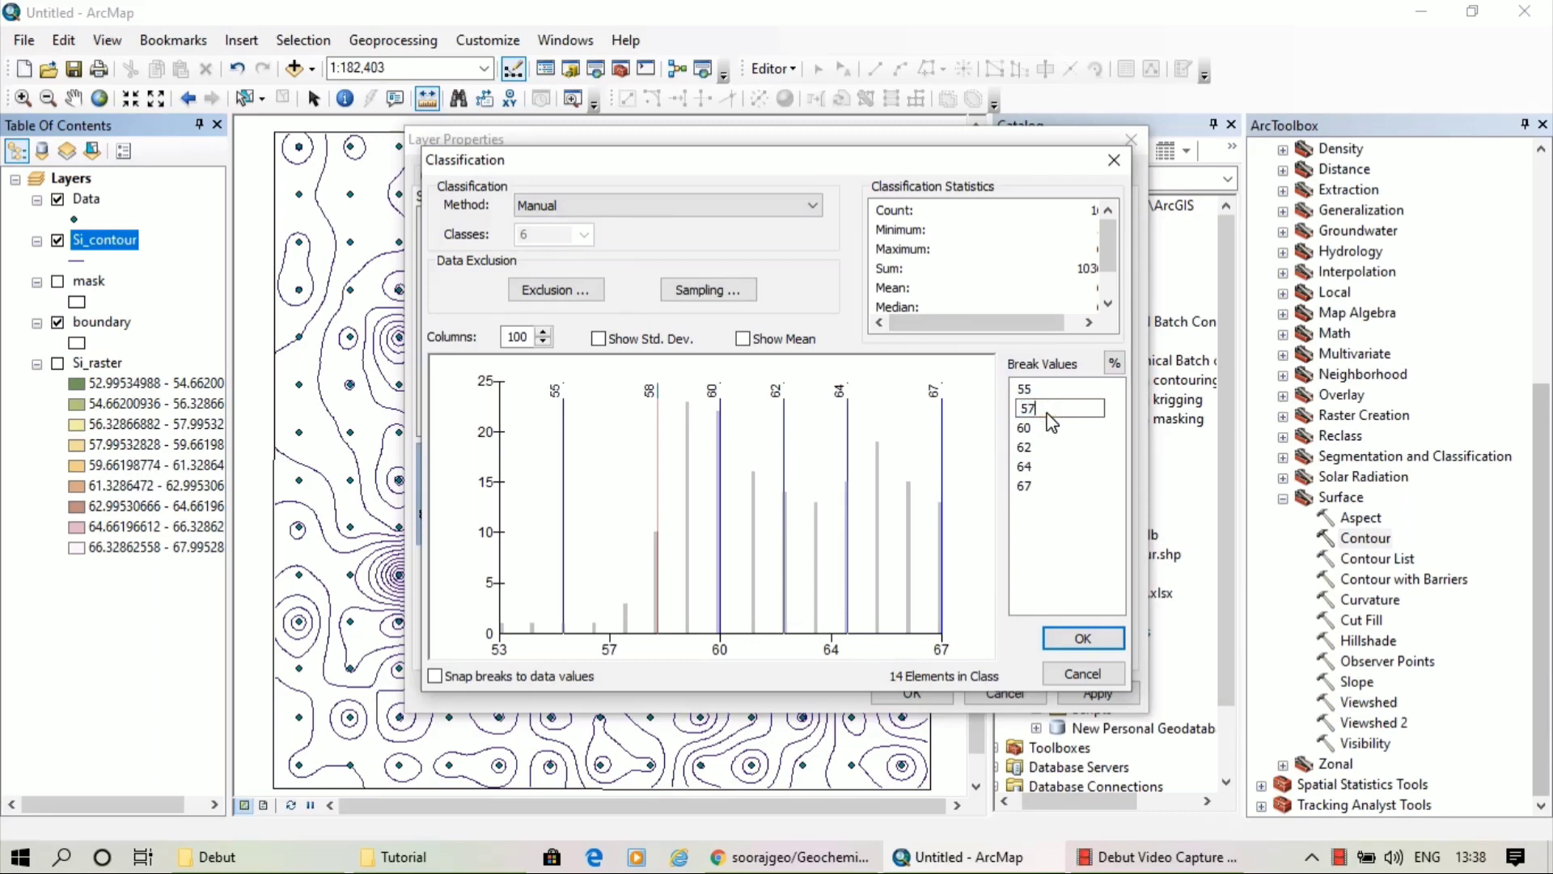
pyautogui.click(1036, 410)
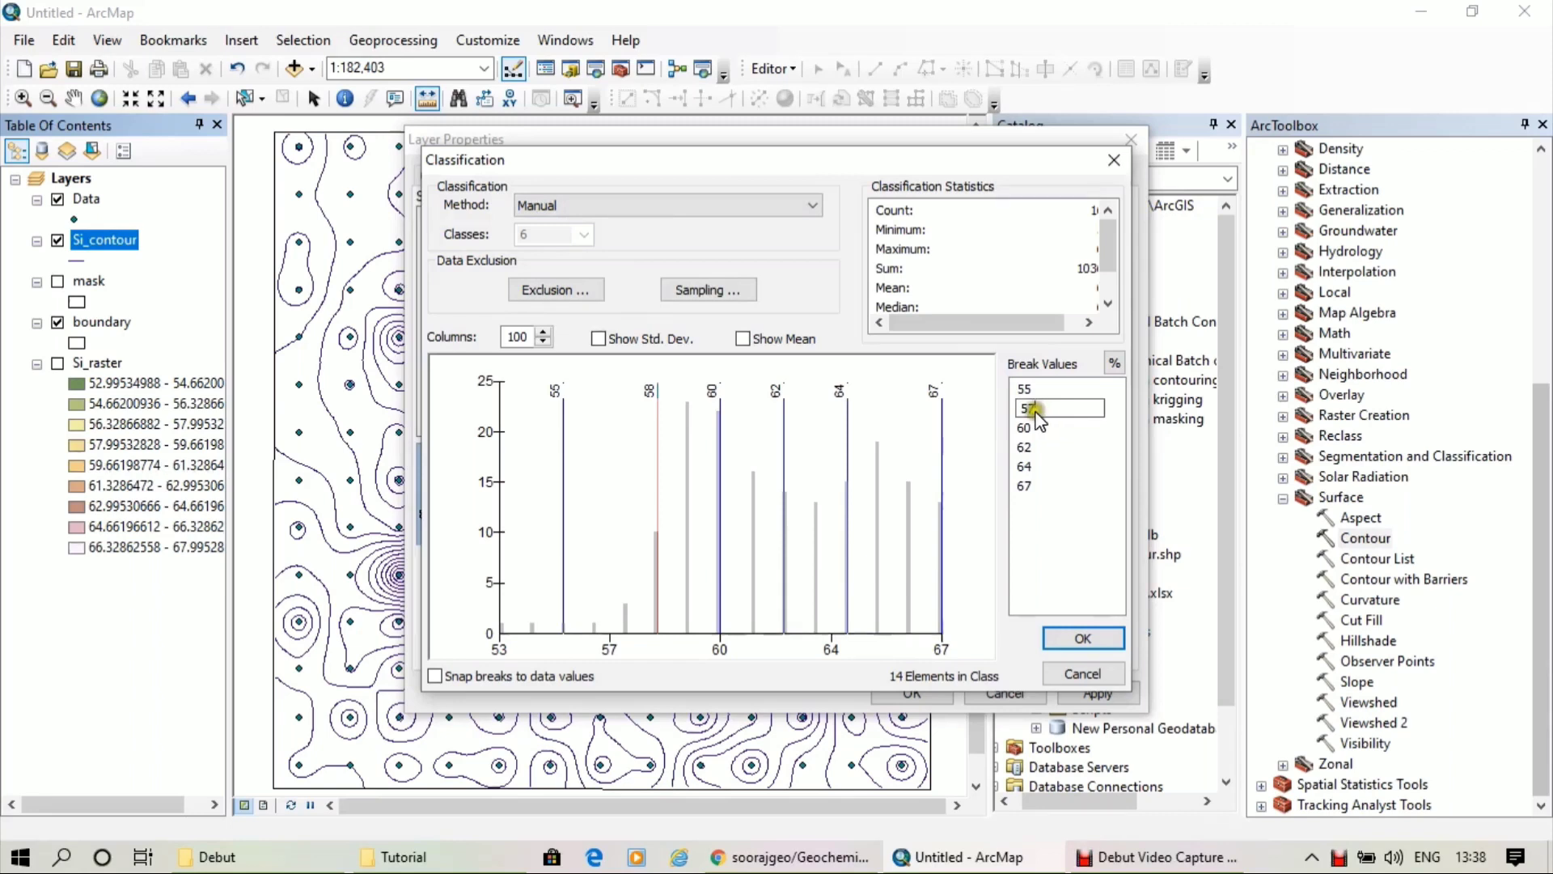
# Set the fifth break value to 63 and accept the manual classification
pyautogui.click(1041, 464)
pyautogui.doubleClick(1040, 465)
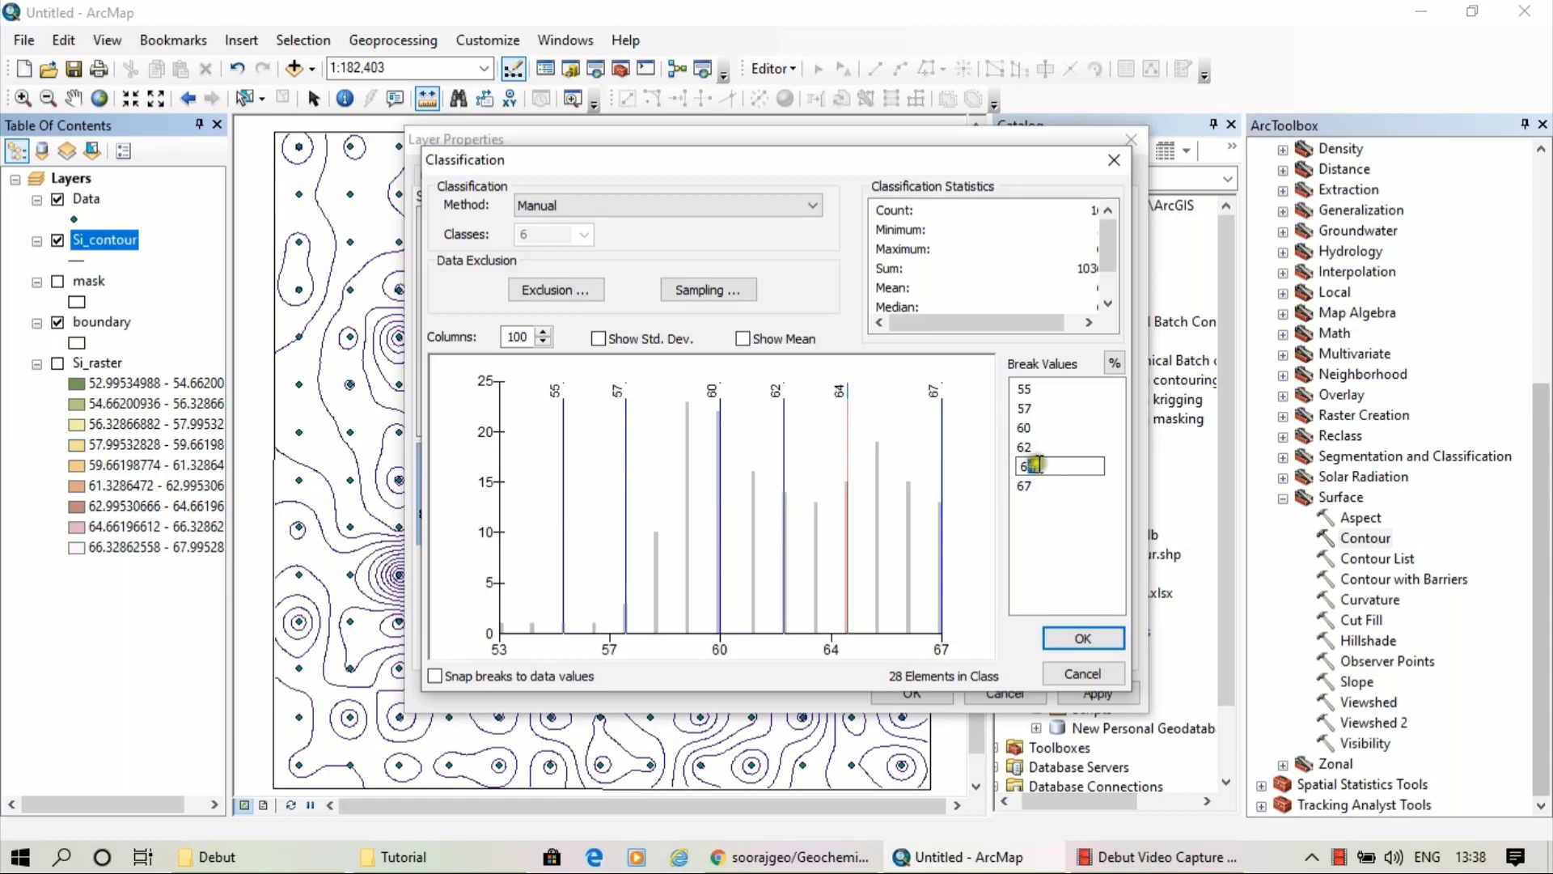
pyautogui.write('3')
pyautogui.write('43')
pyautogui.click(1070, 643)
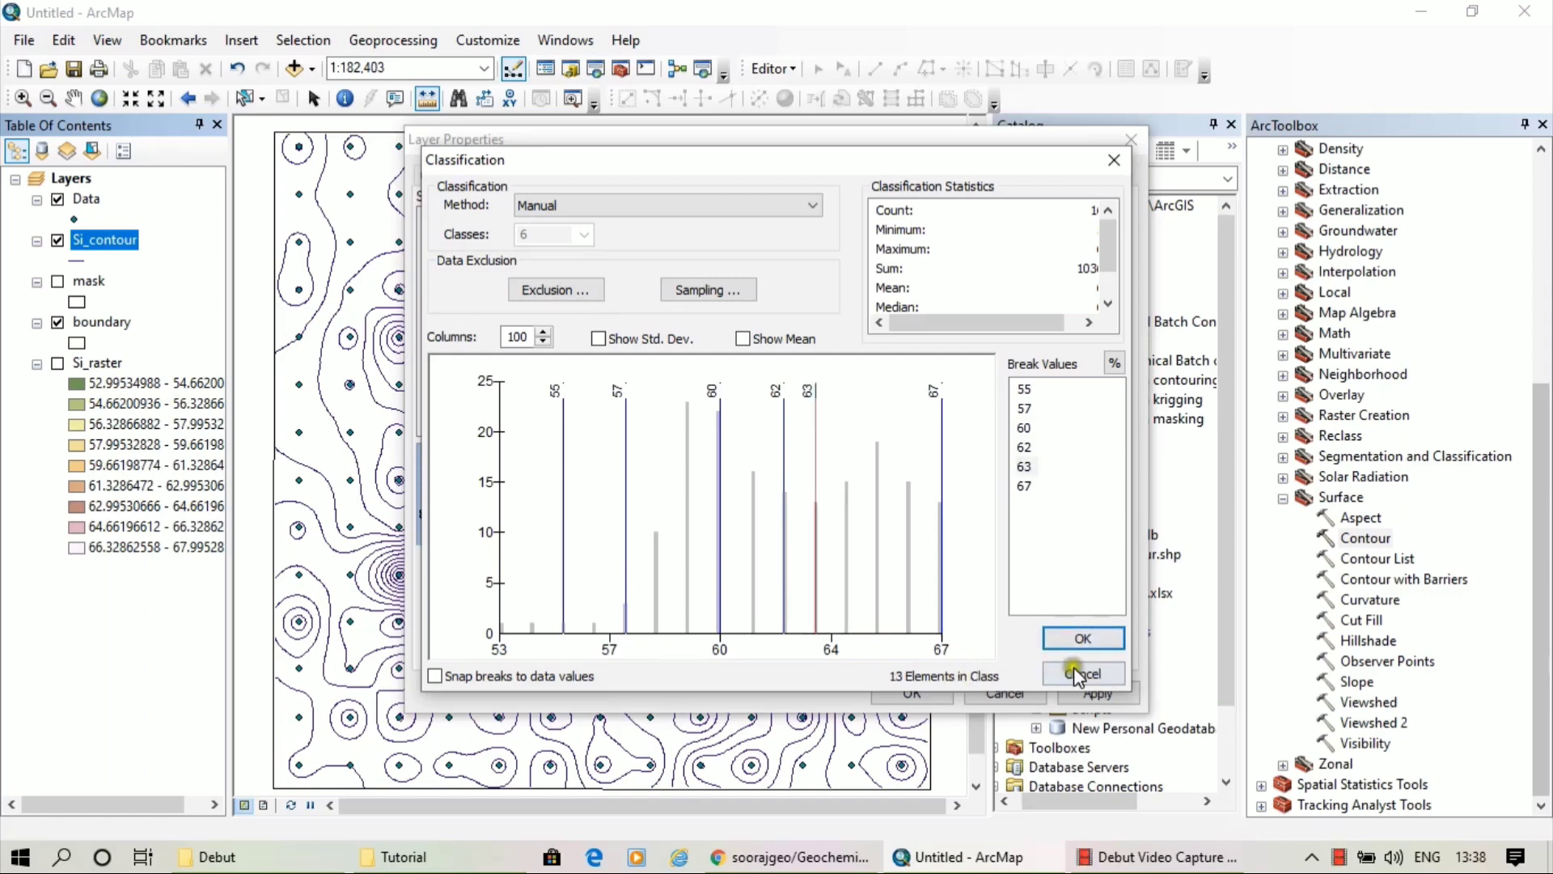
pyautogui.click(1082, 641)
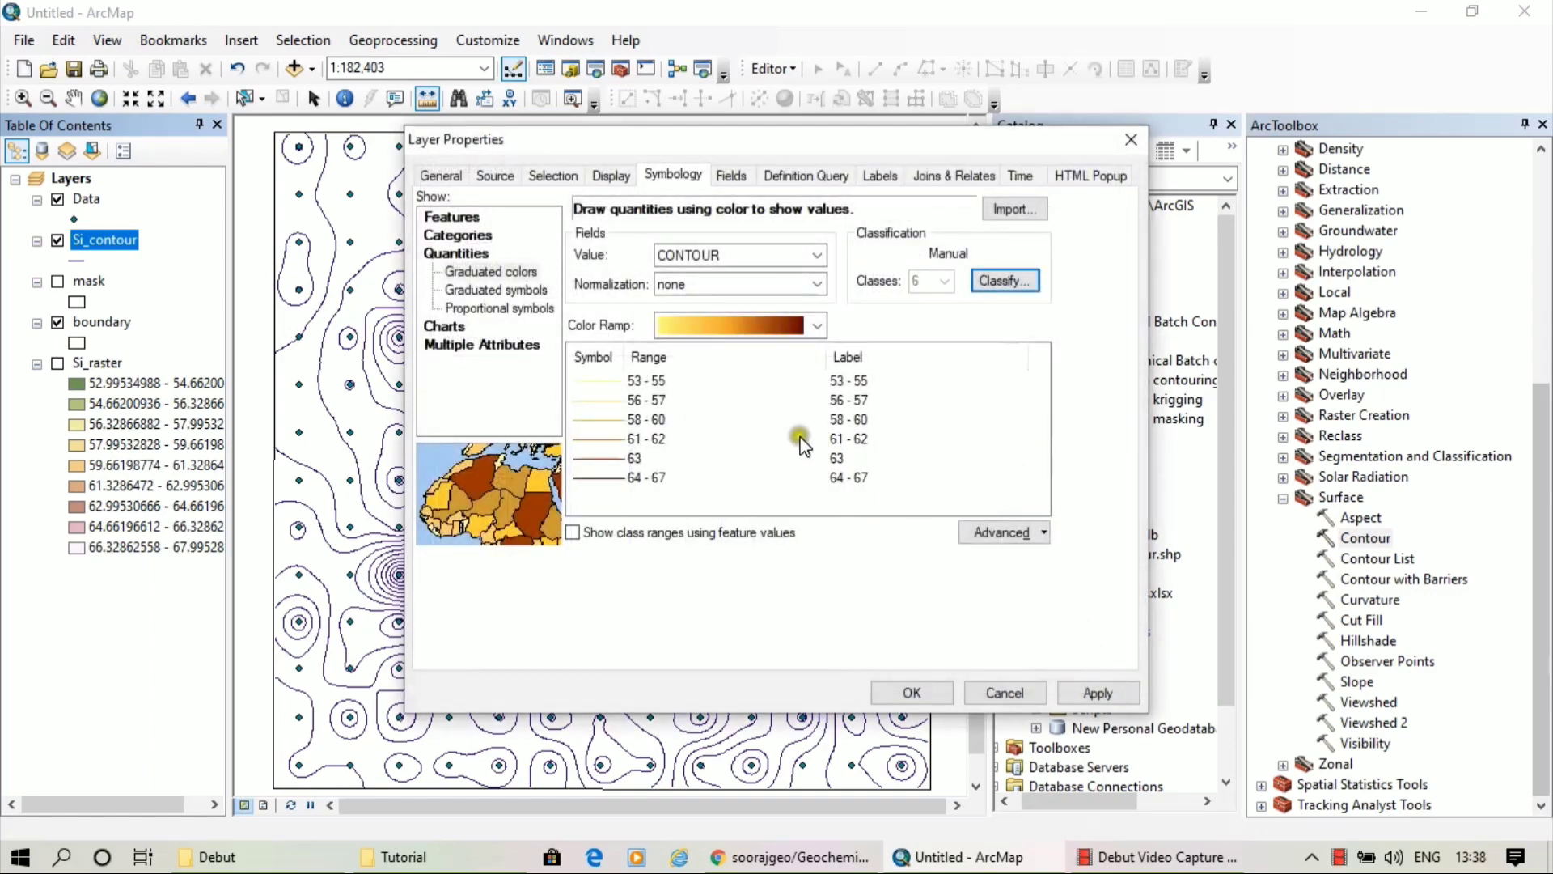
# Assign the Highway Ramp line symbol to the contour class 63
pyautogui.doubleClick(613, 460)
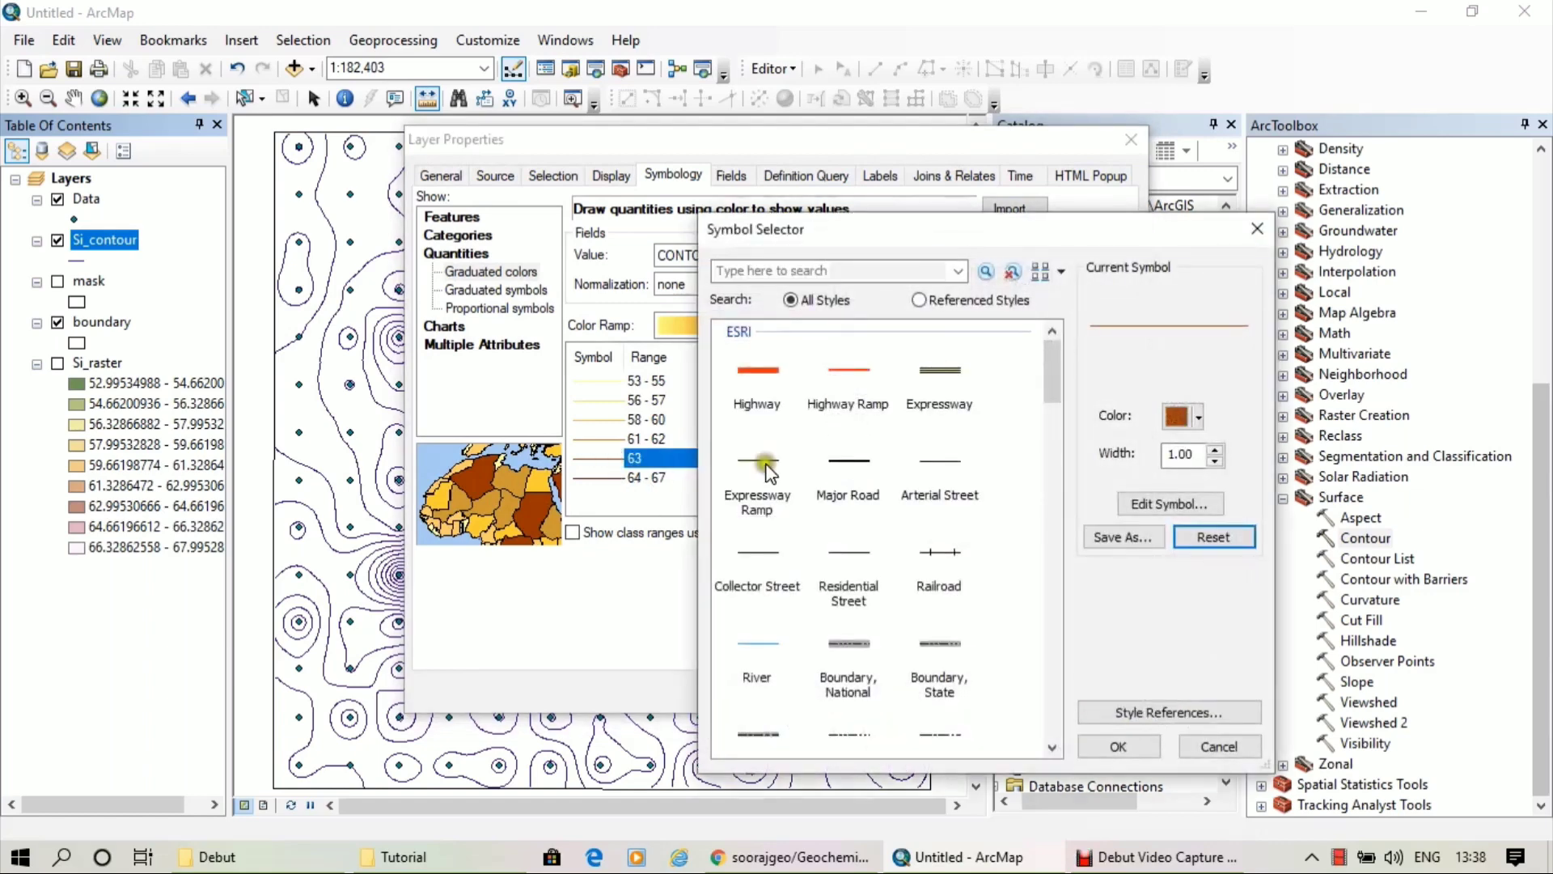
pyautogui.click(851, 373)
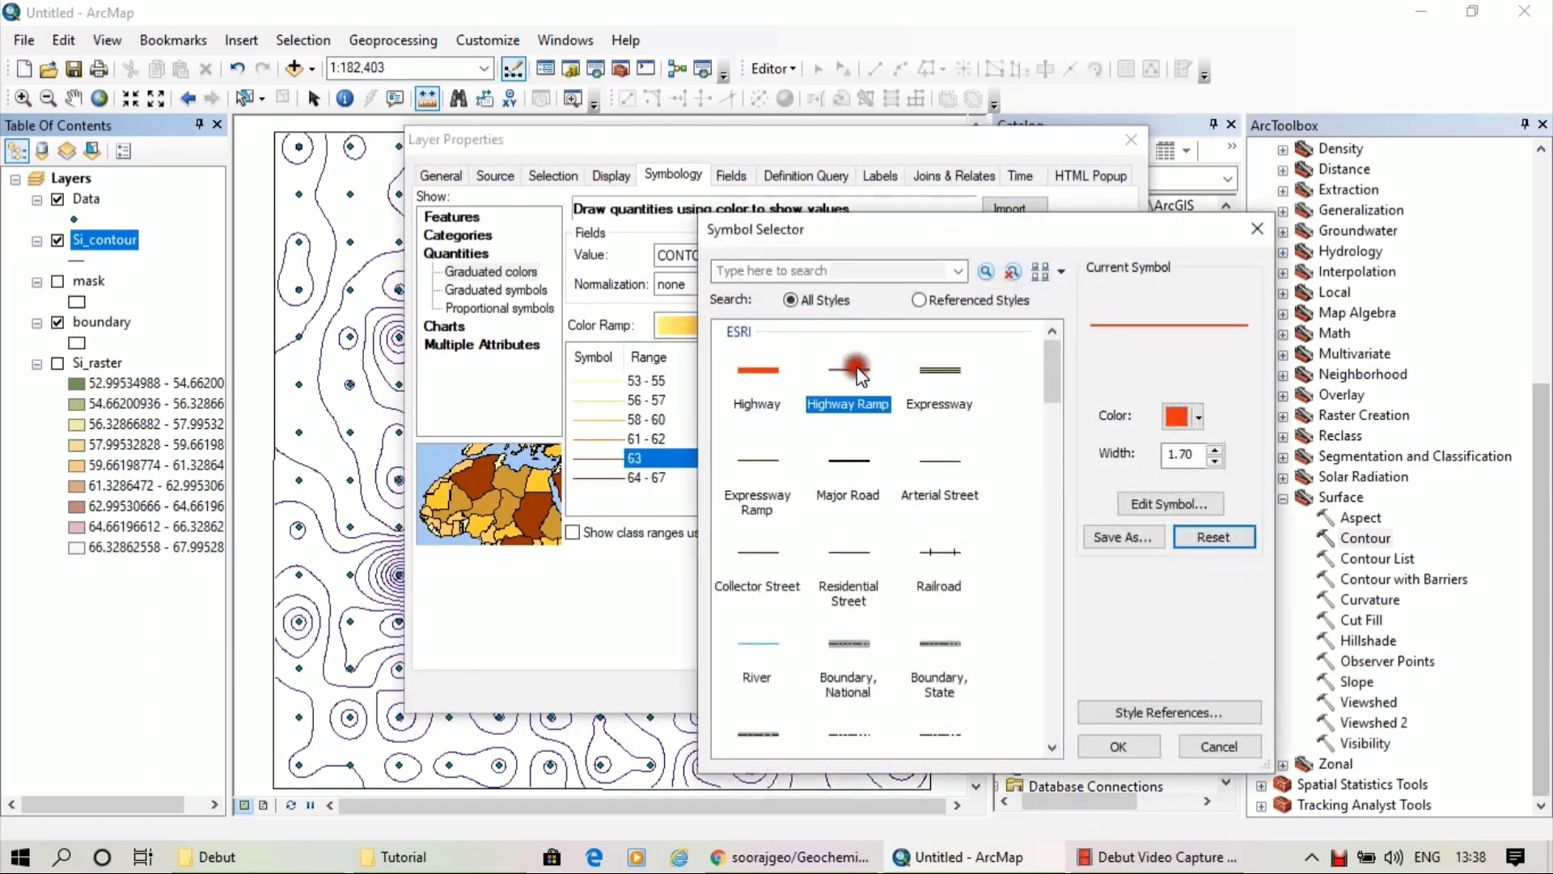
pyautogui.click(1121, 746)
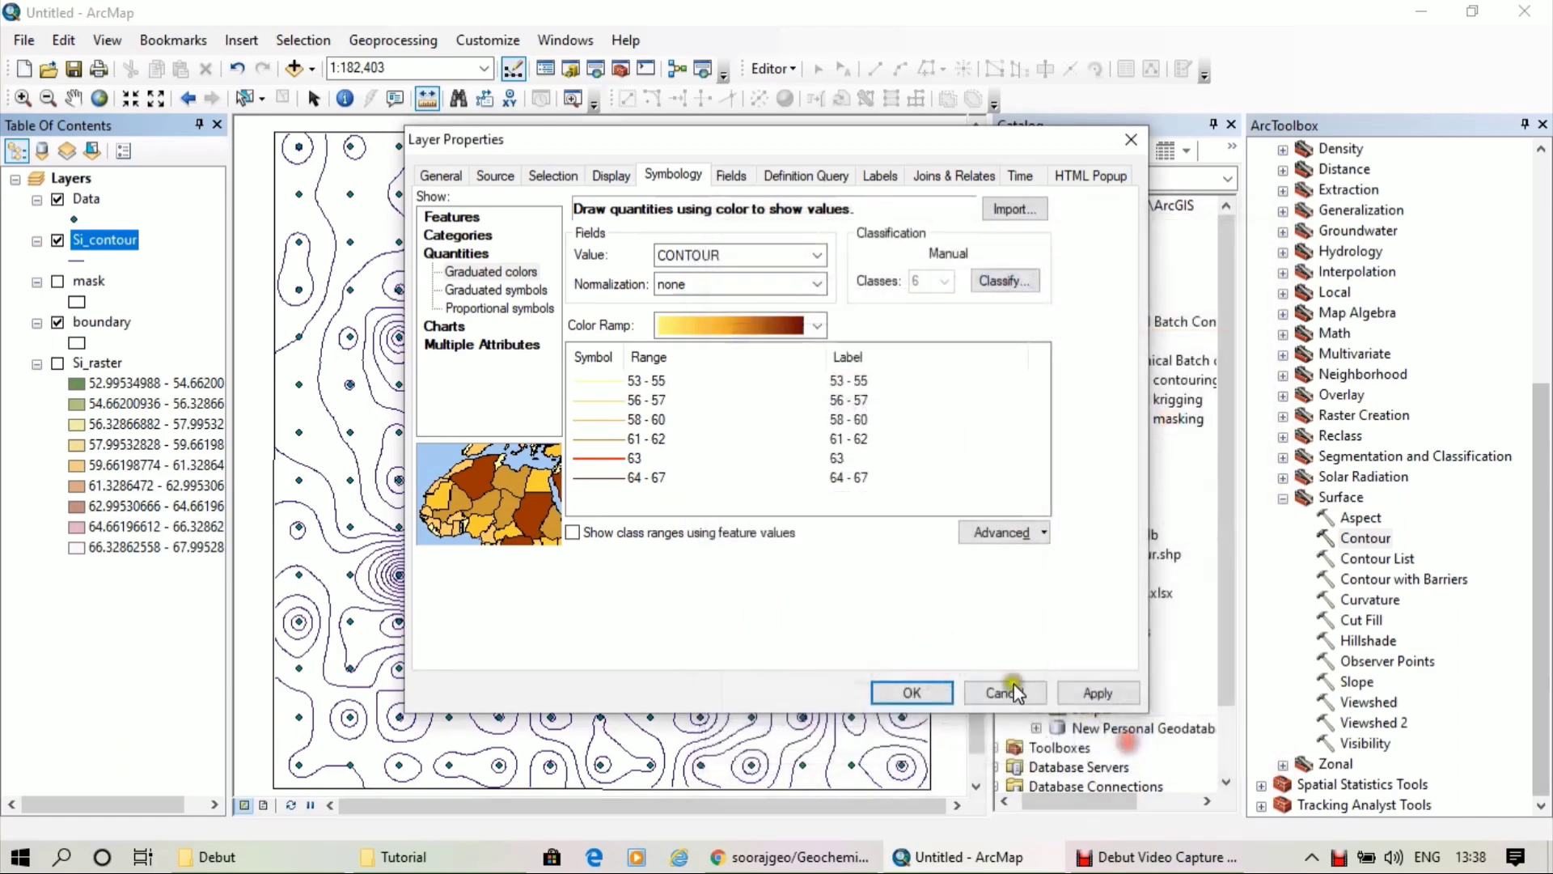
# Assign the Highway Ramp line symbol to the contour class 64 - 67
pyautogui.doubleClick(605, 477)
pyautogui.click(1198, 417)
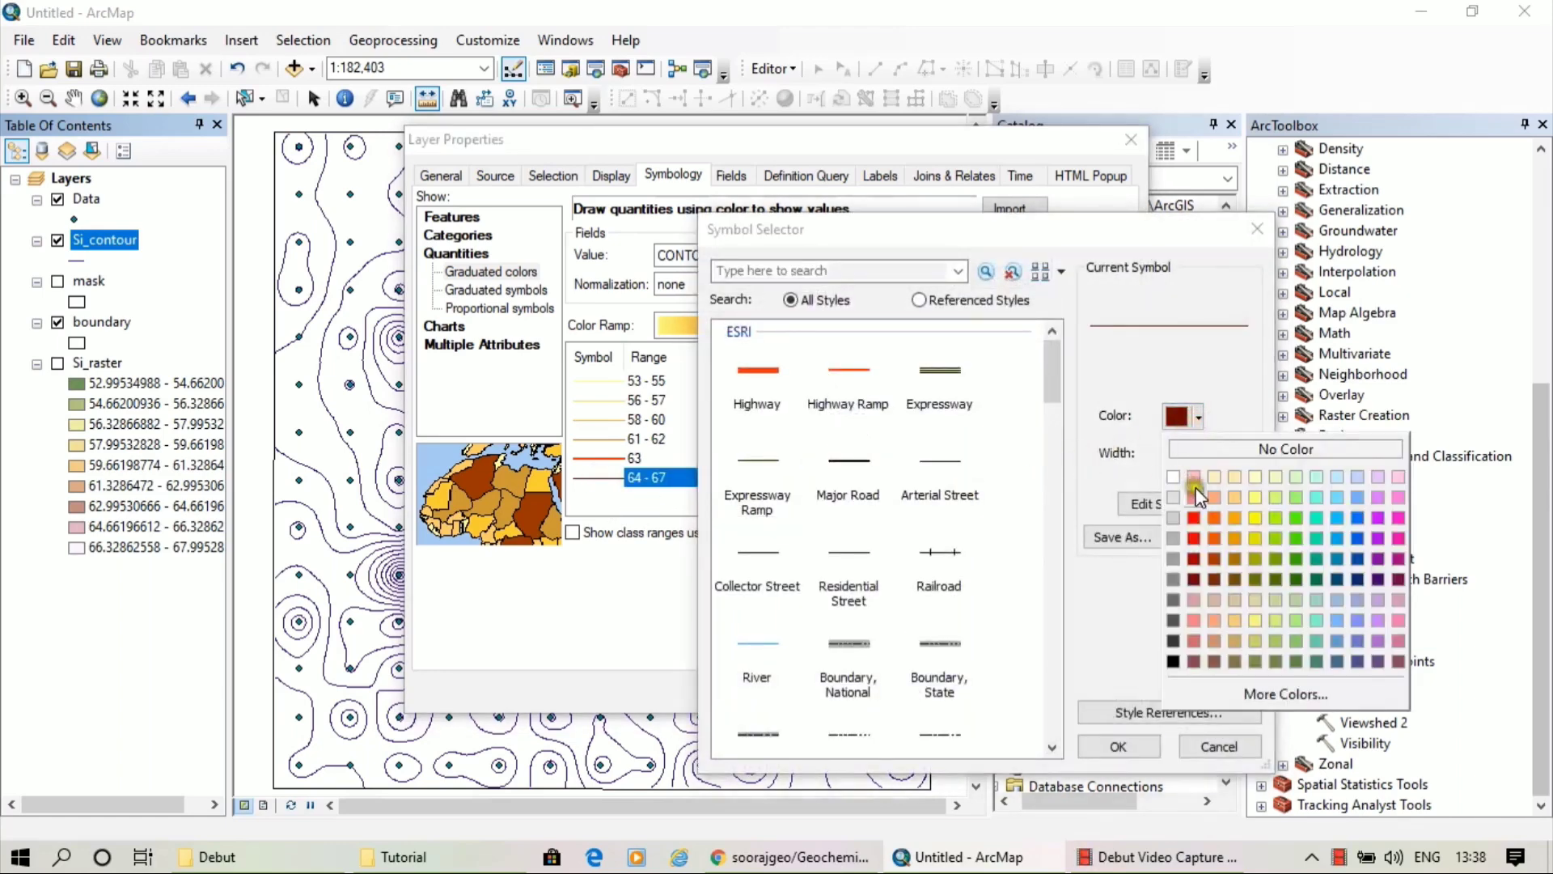
pyautogui.click(1211, 518)
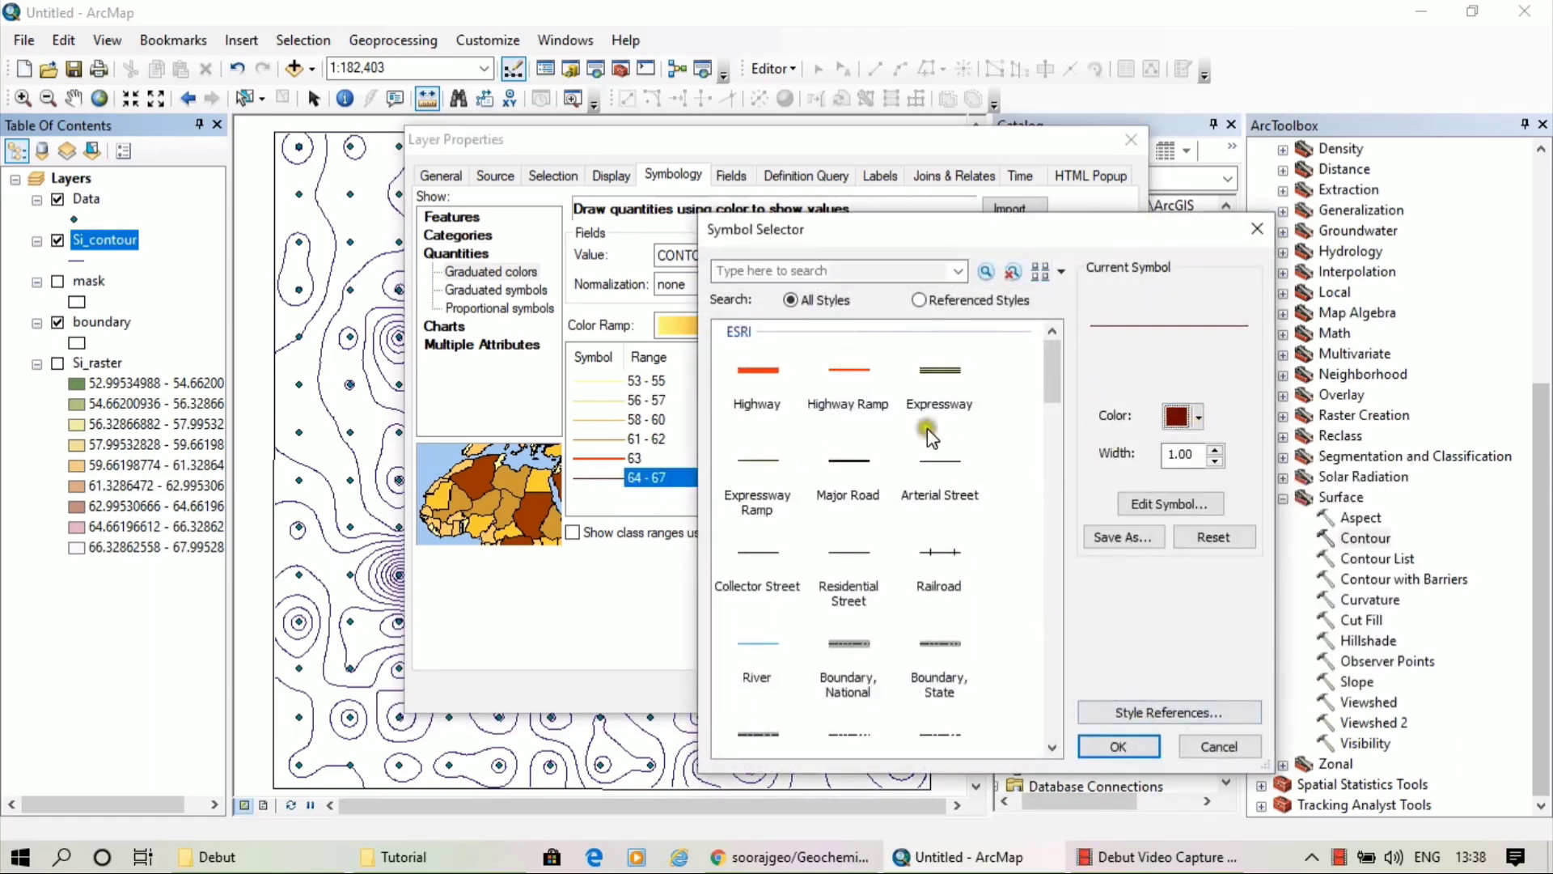
pyautogui.click(864, 371)
pyautogui.click(1137, 754)
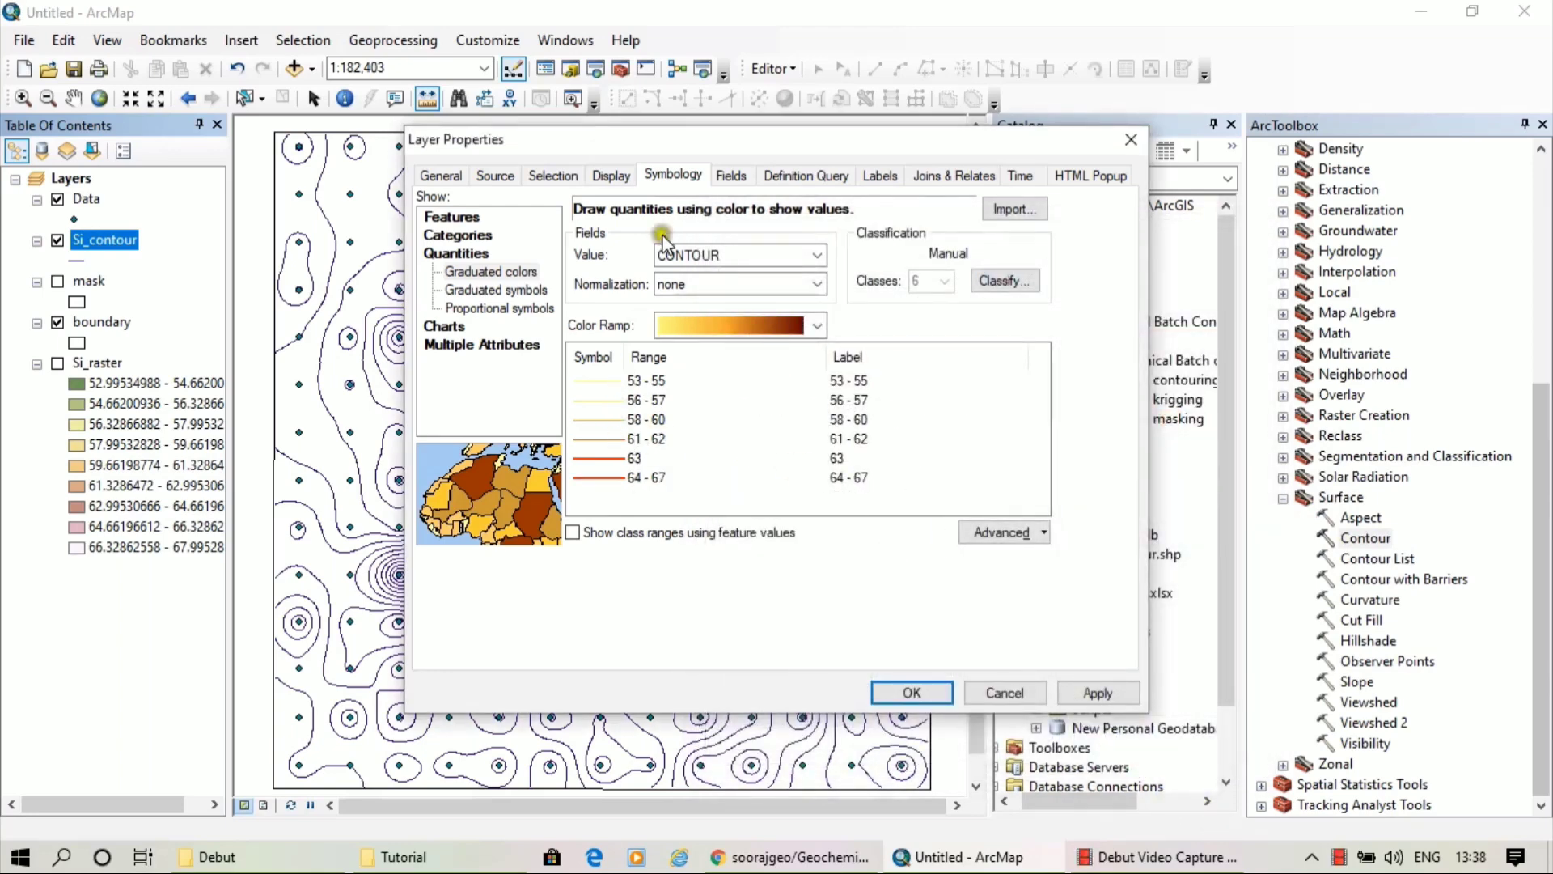
# Change the line color of the contour class 56 - 57 to light turquoise
pyautogui.doubleClick(619, 401)
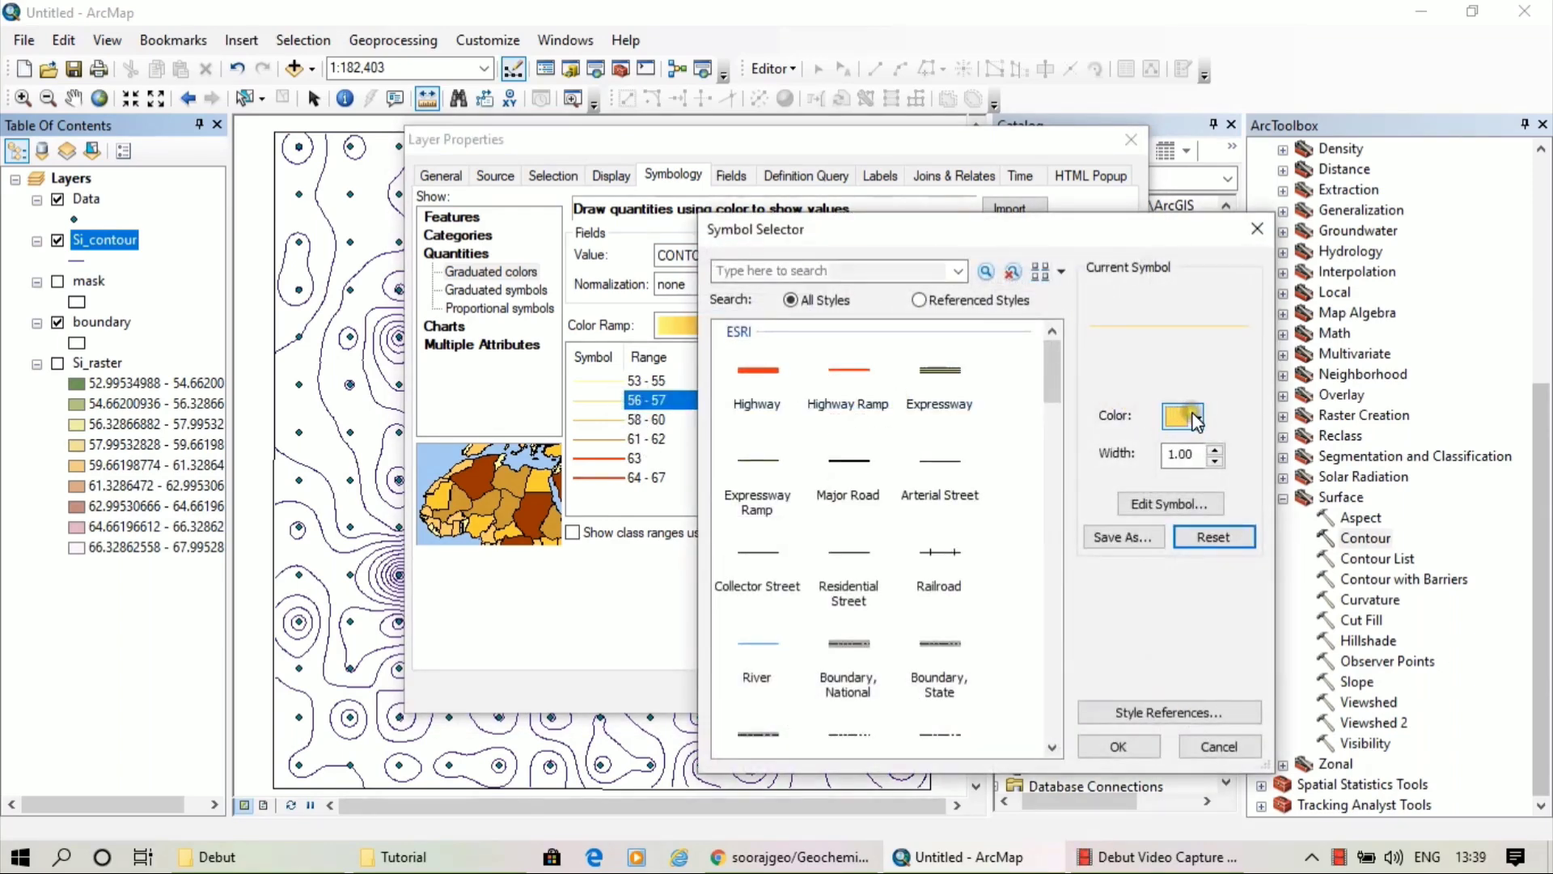
pyautogui.click(1189, 416)
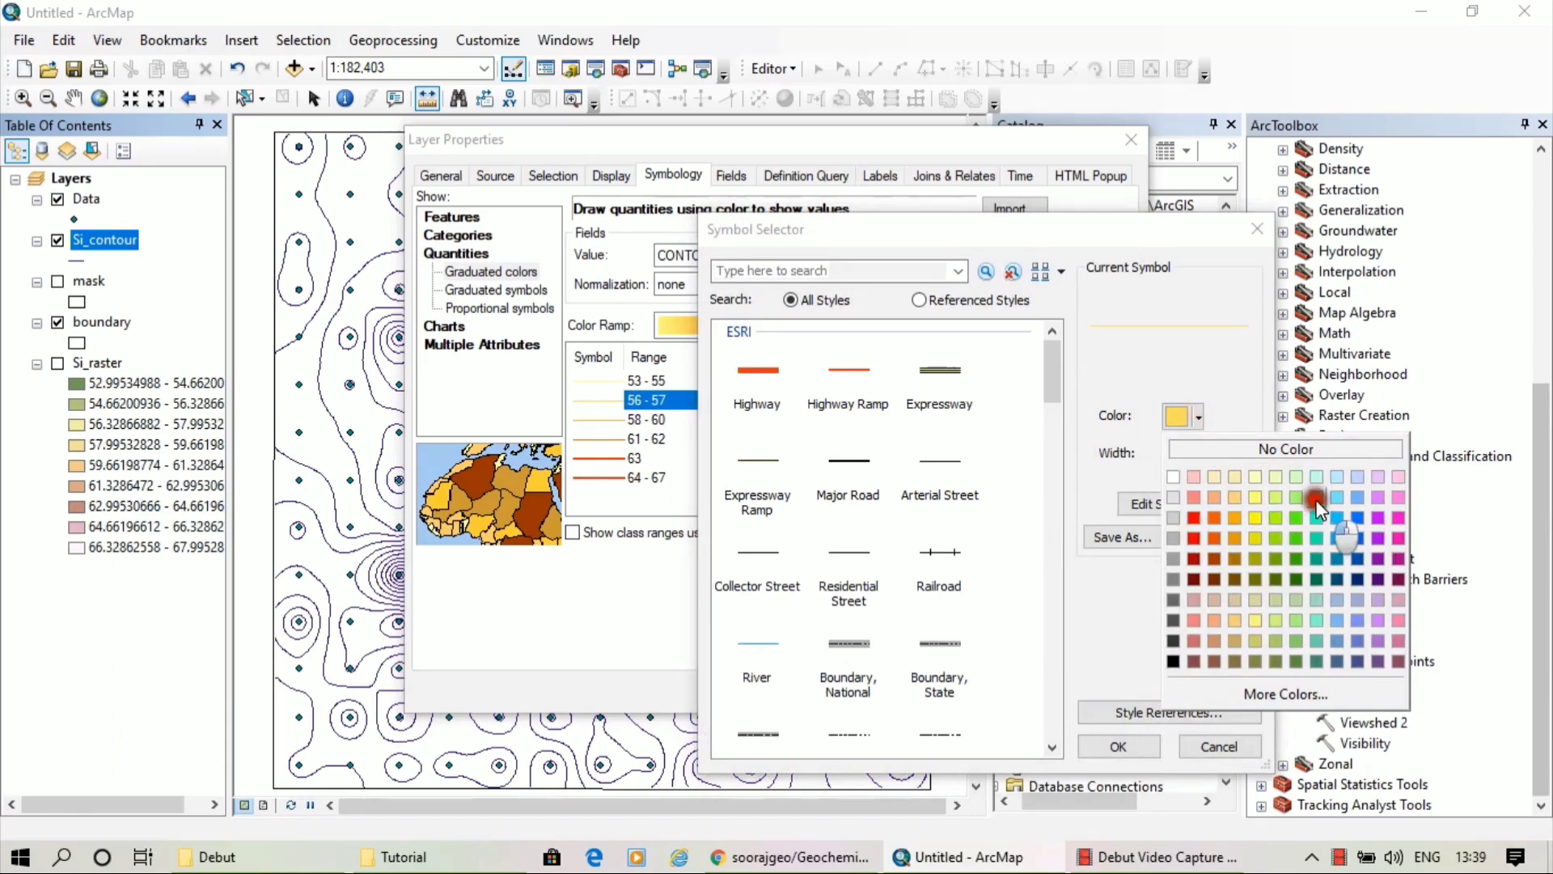
pyautogui.click(1317, 509)
pyautogui.click(1133, 744)
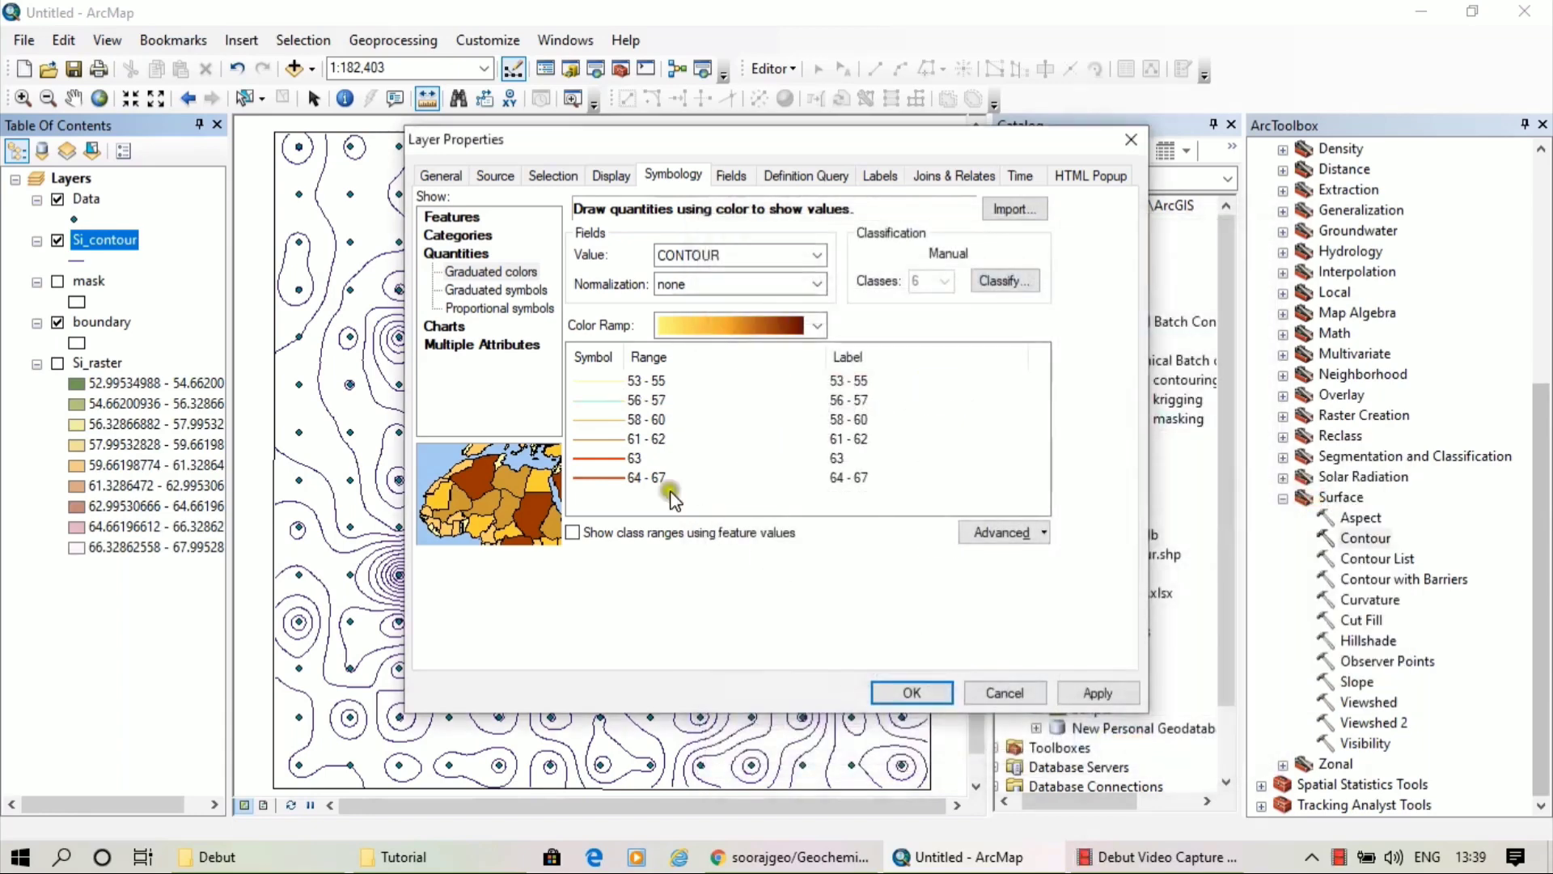
# Change the line color of the contour class 58 - 60 to turquoise
pyautogui.doubleClick(603, 419)
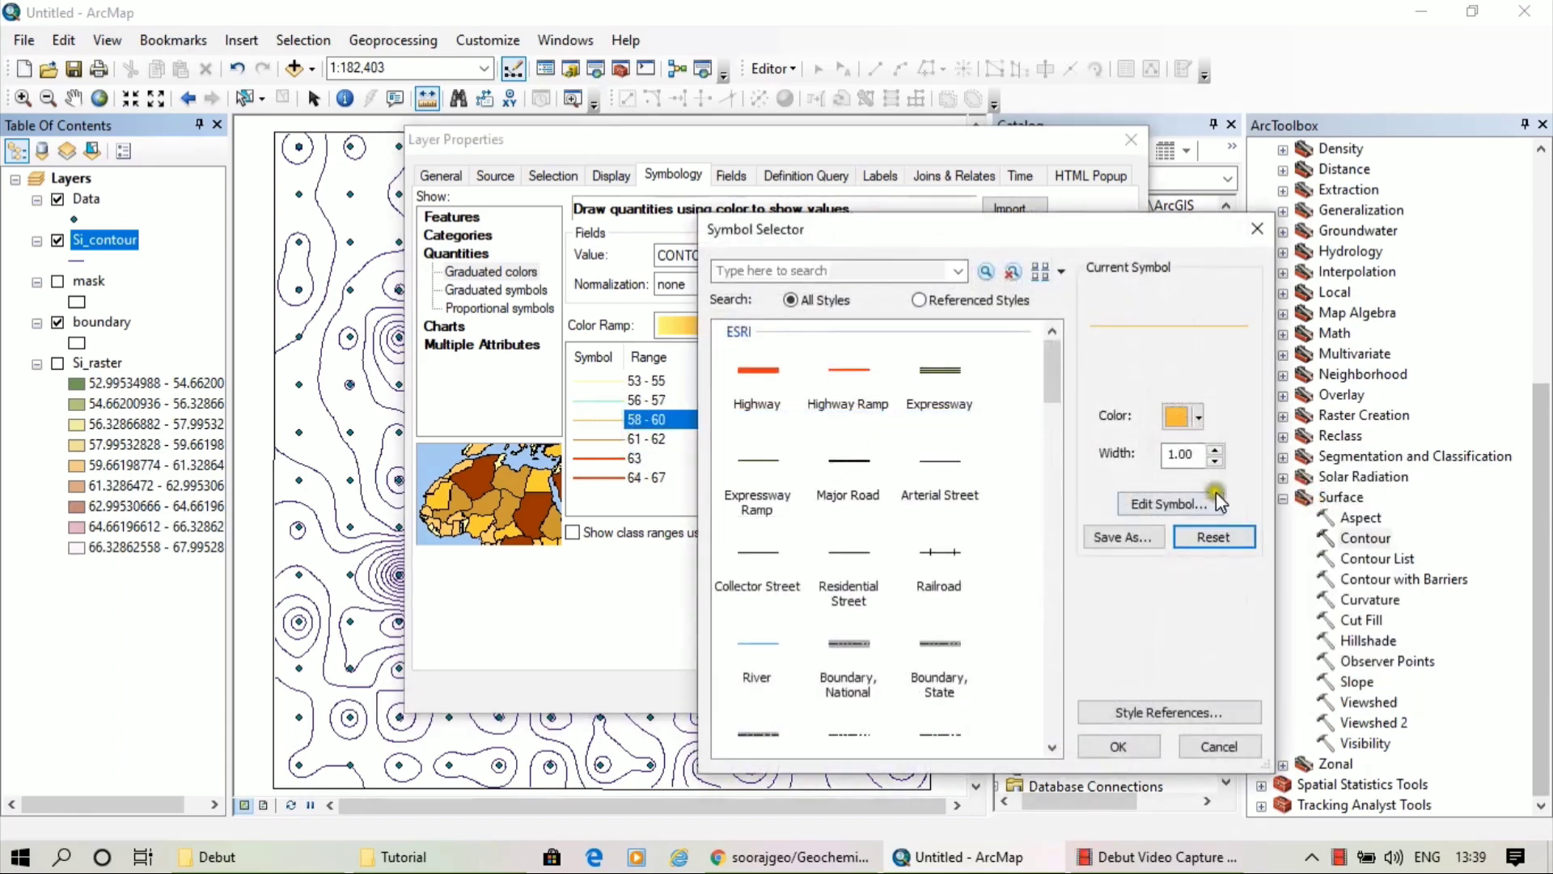
pyautogui.click(1196, 418)
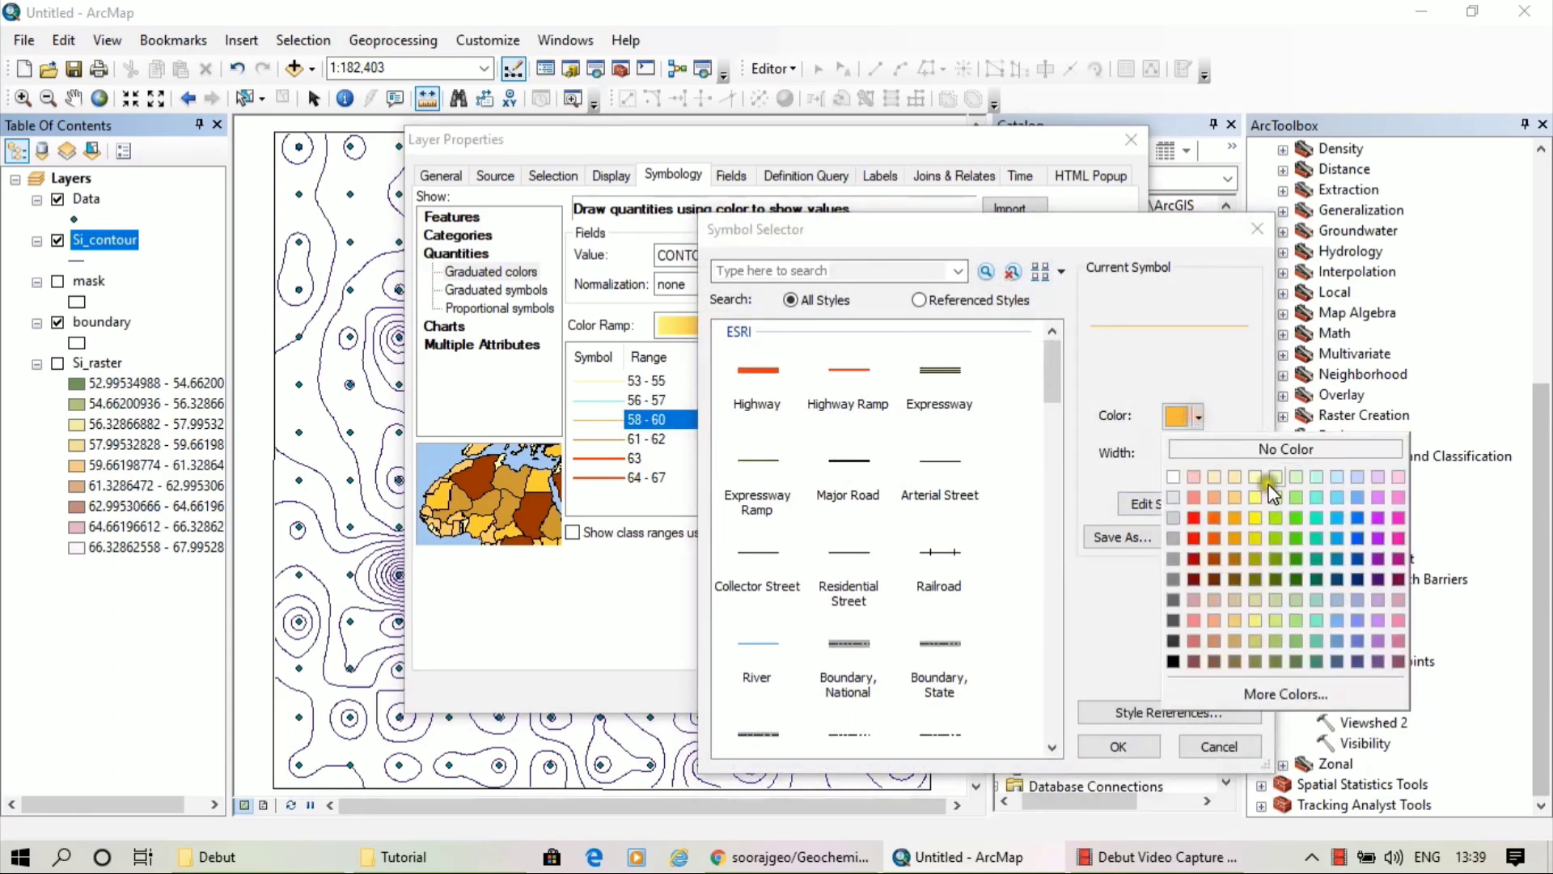
pyautogui.click(1315, 516)
pyautogui.click(1119, 746)
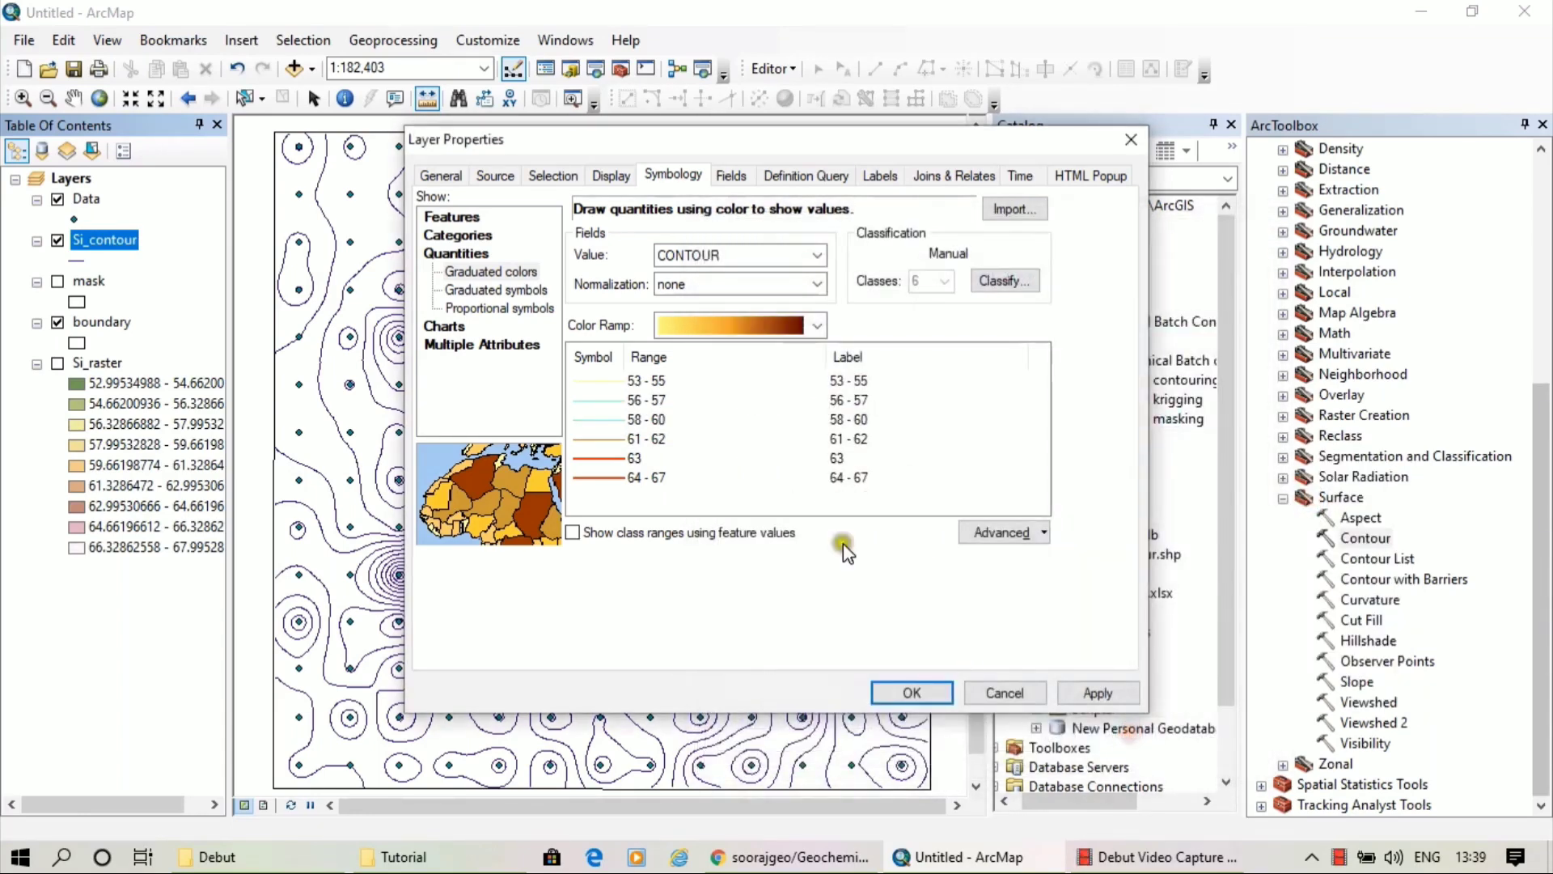
# Change the line color of the contour class 61 - 62 to turquoise and apply the symbology to the Si_contour layer
pyautogui.doubleClick(595, 440)
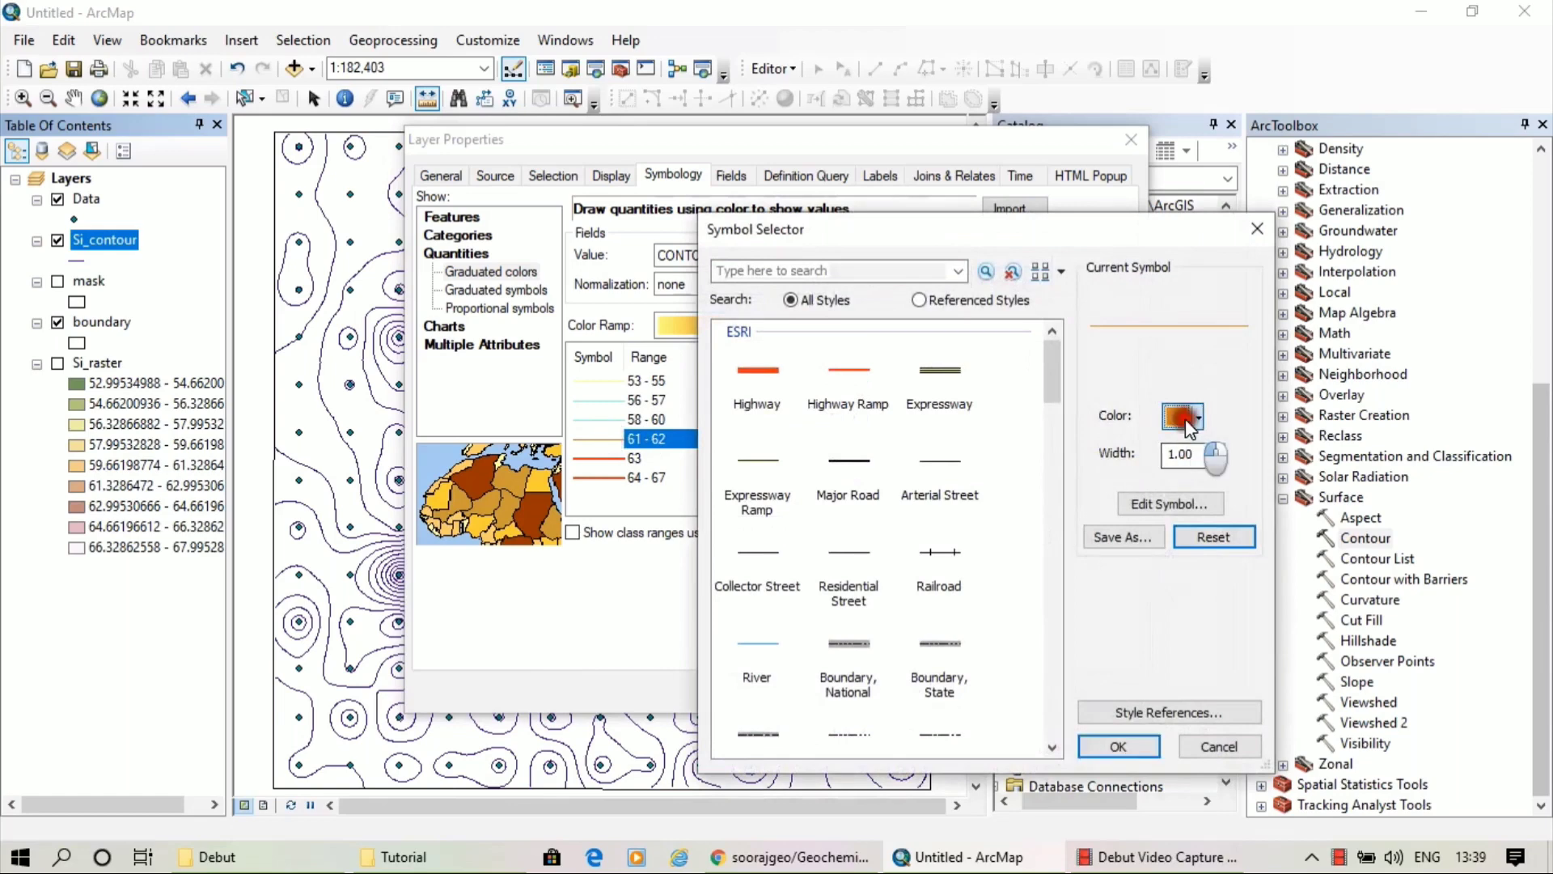
pyautogui.click(1185, 418)
pyautogui.click(1315, 518)
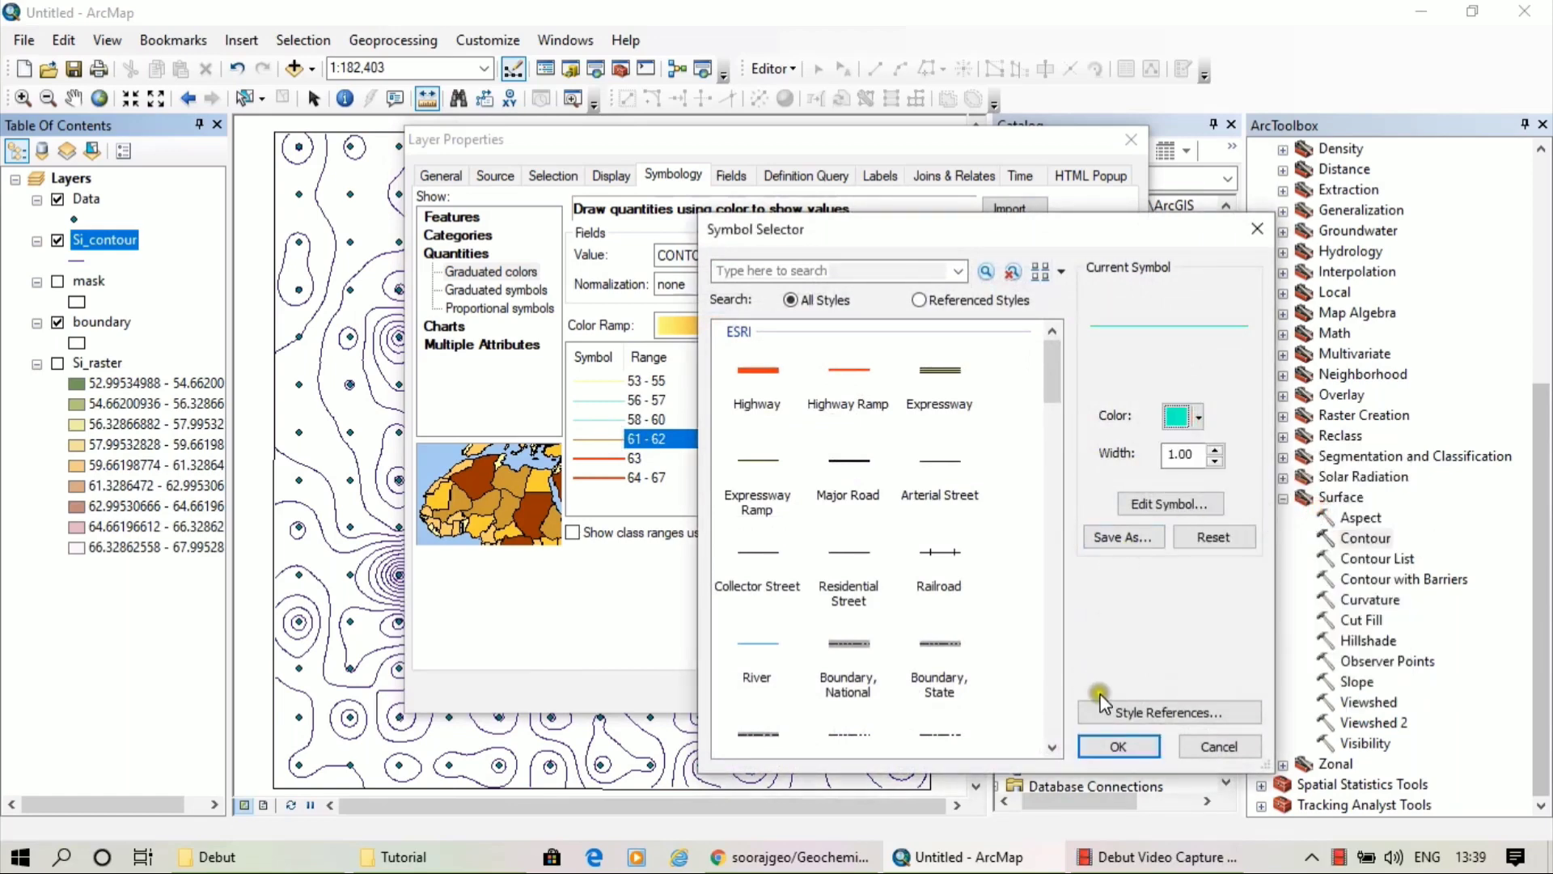
pyautogui.click(1110, 746)
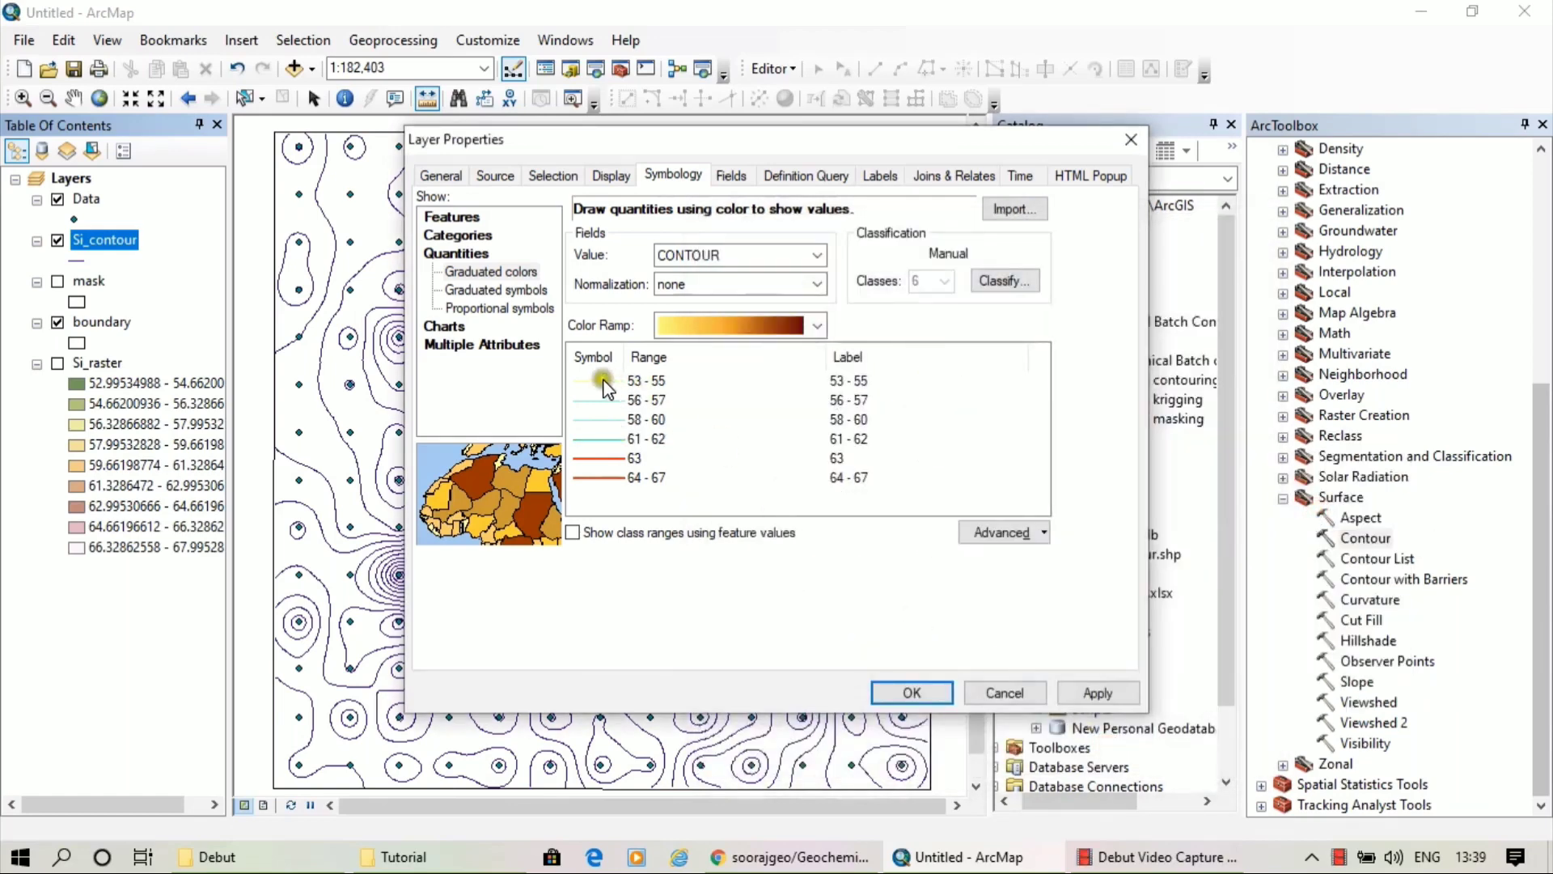
pyautogui.click(1099, 694)
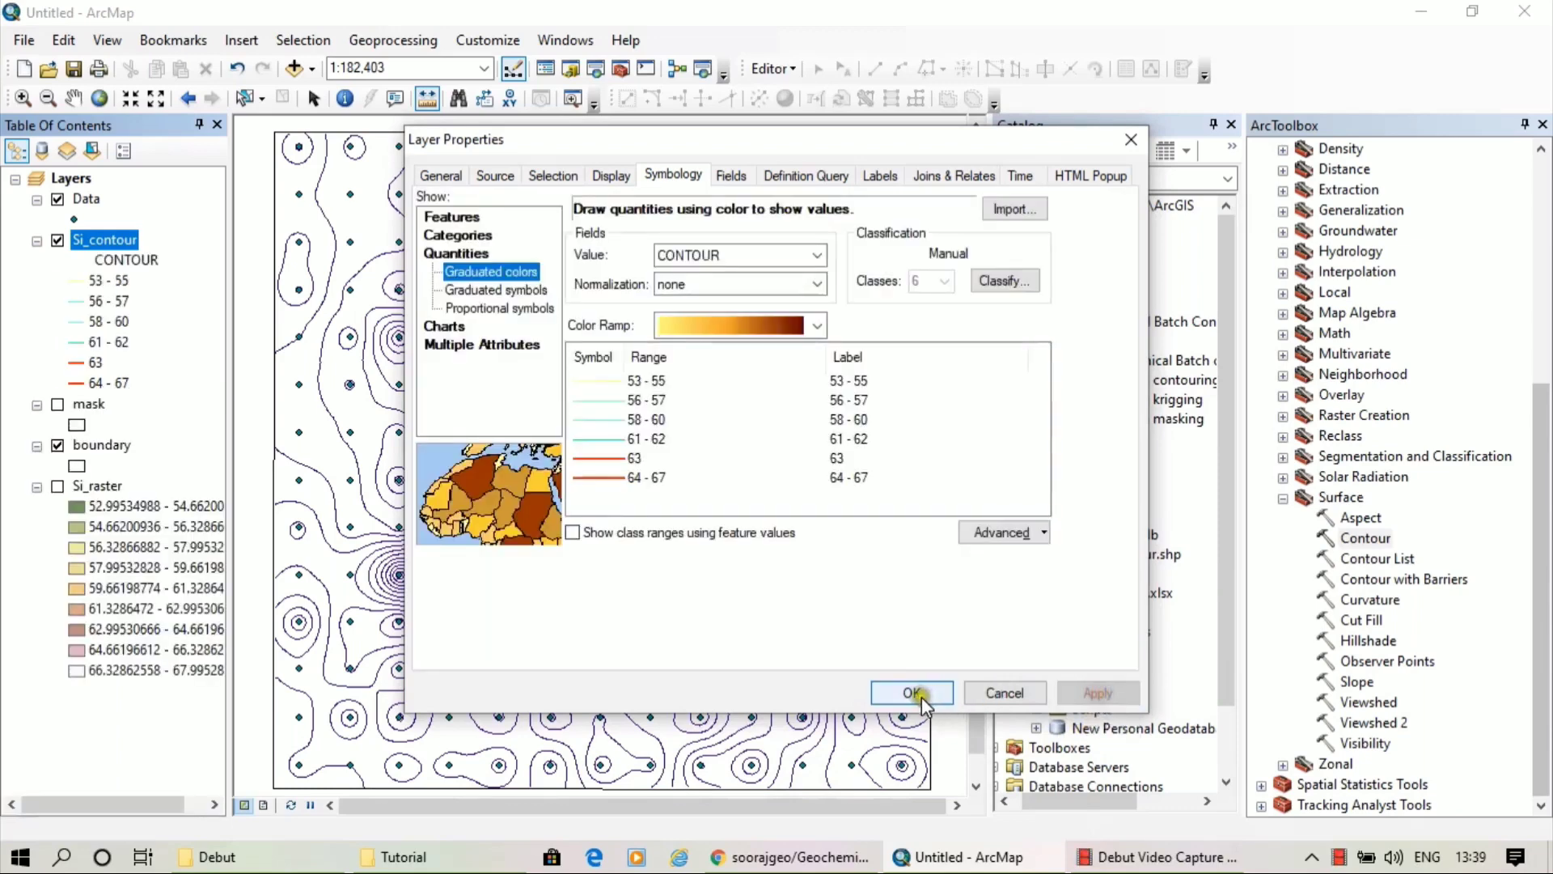
pyautogui.click(918, 694)
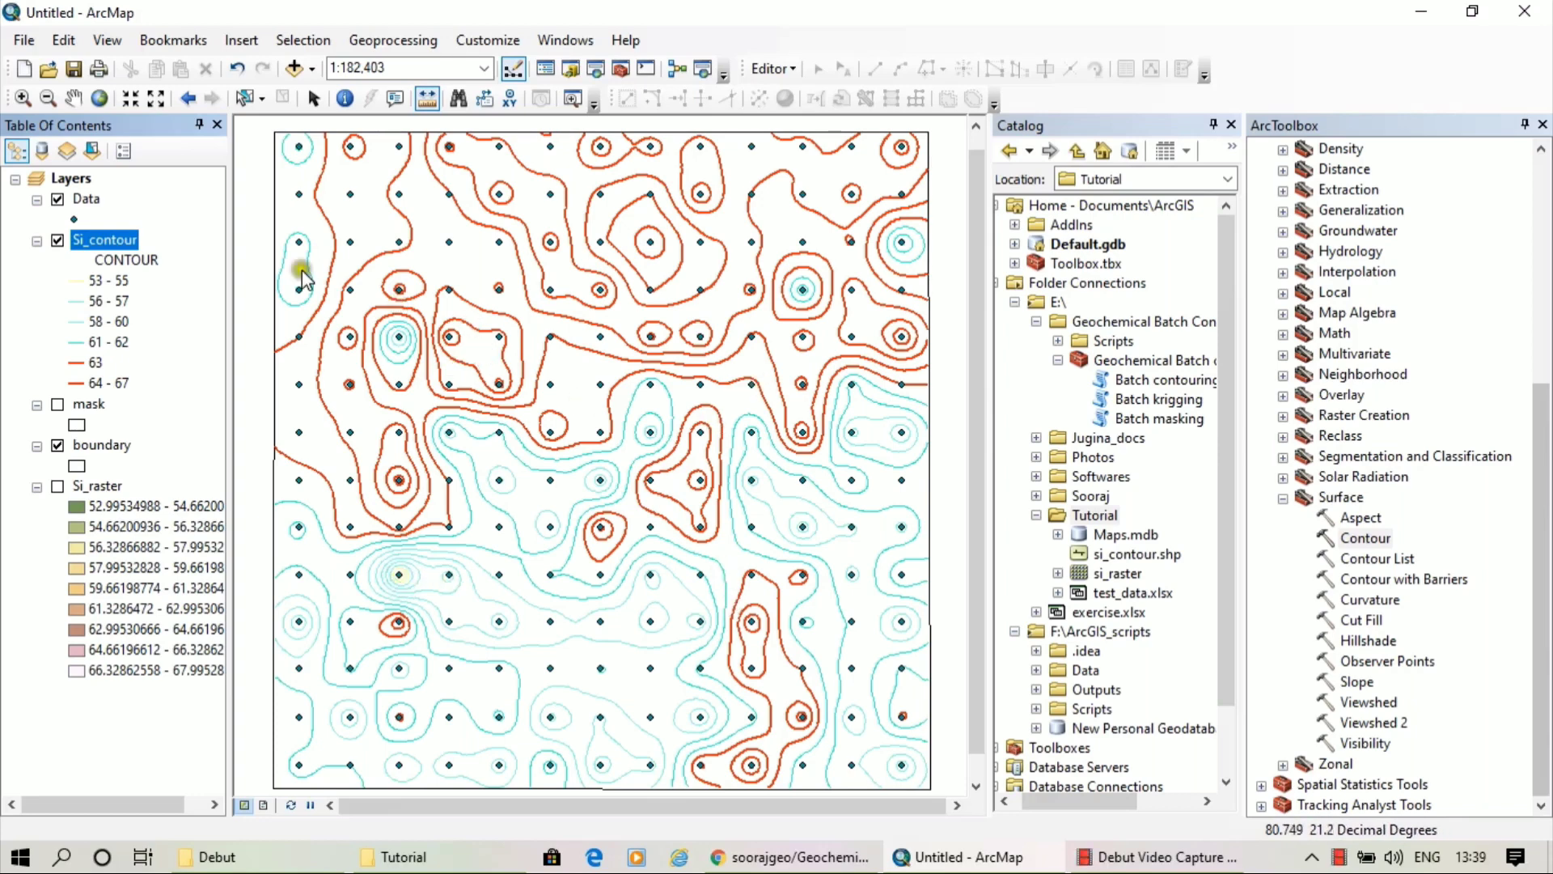
# Set the label field of the Si_contour layer to CONTOUR
pyautogui.rightClick(105, 236)
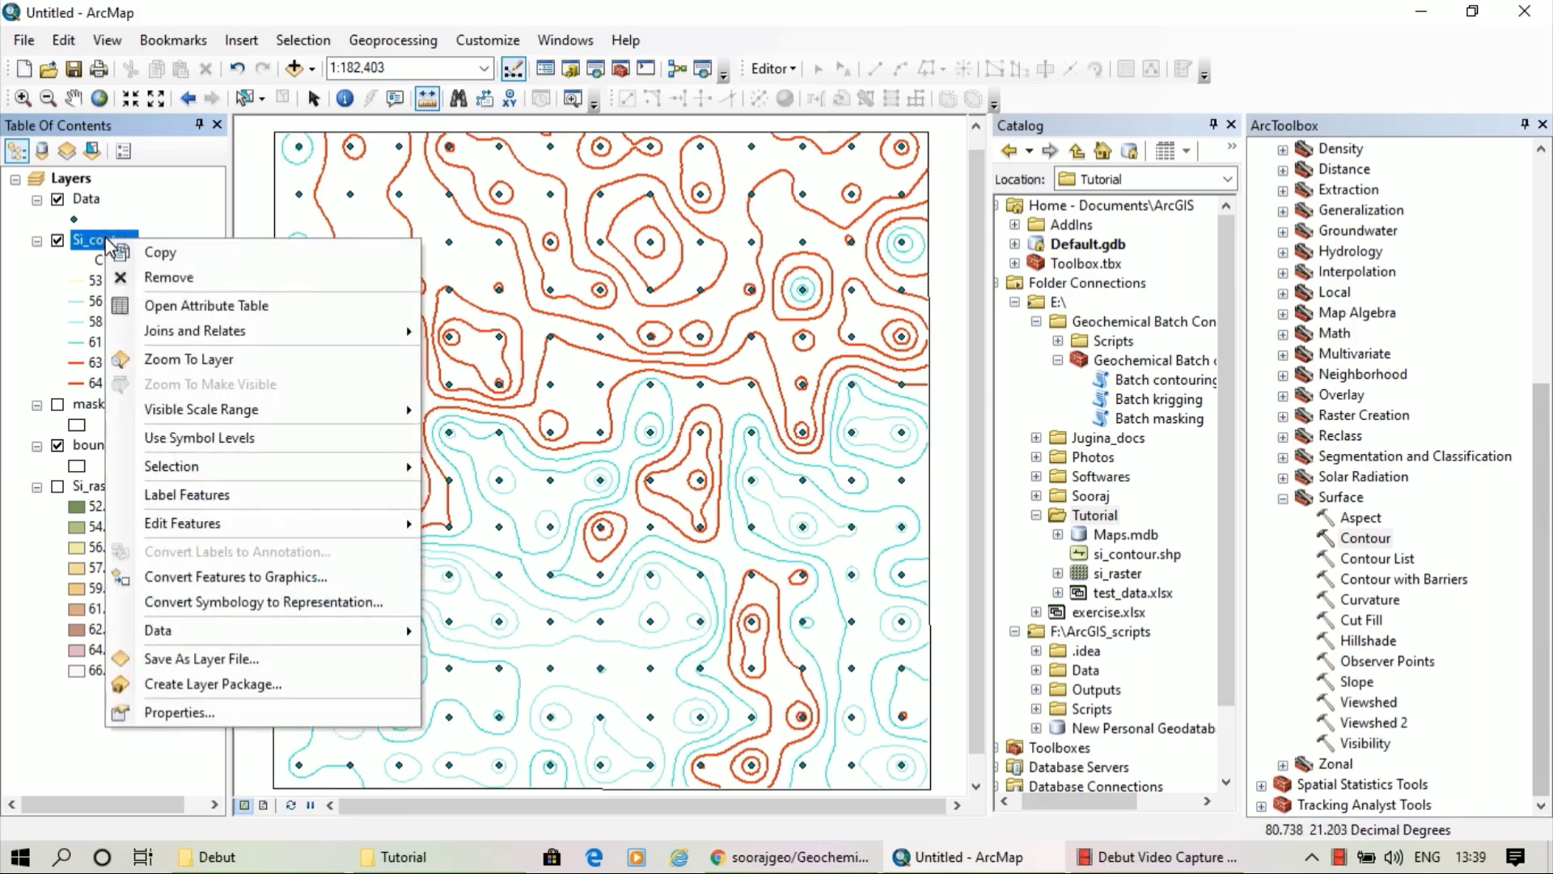
pyautogui.click(212, 716)
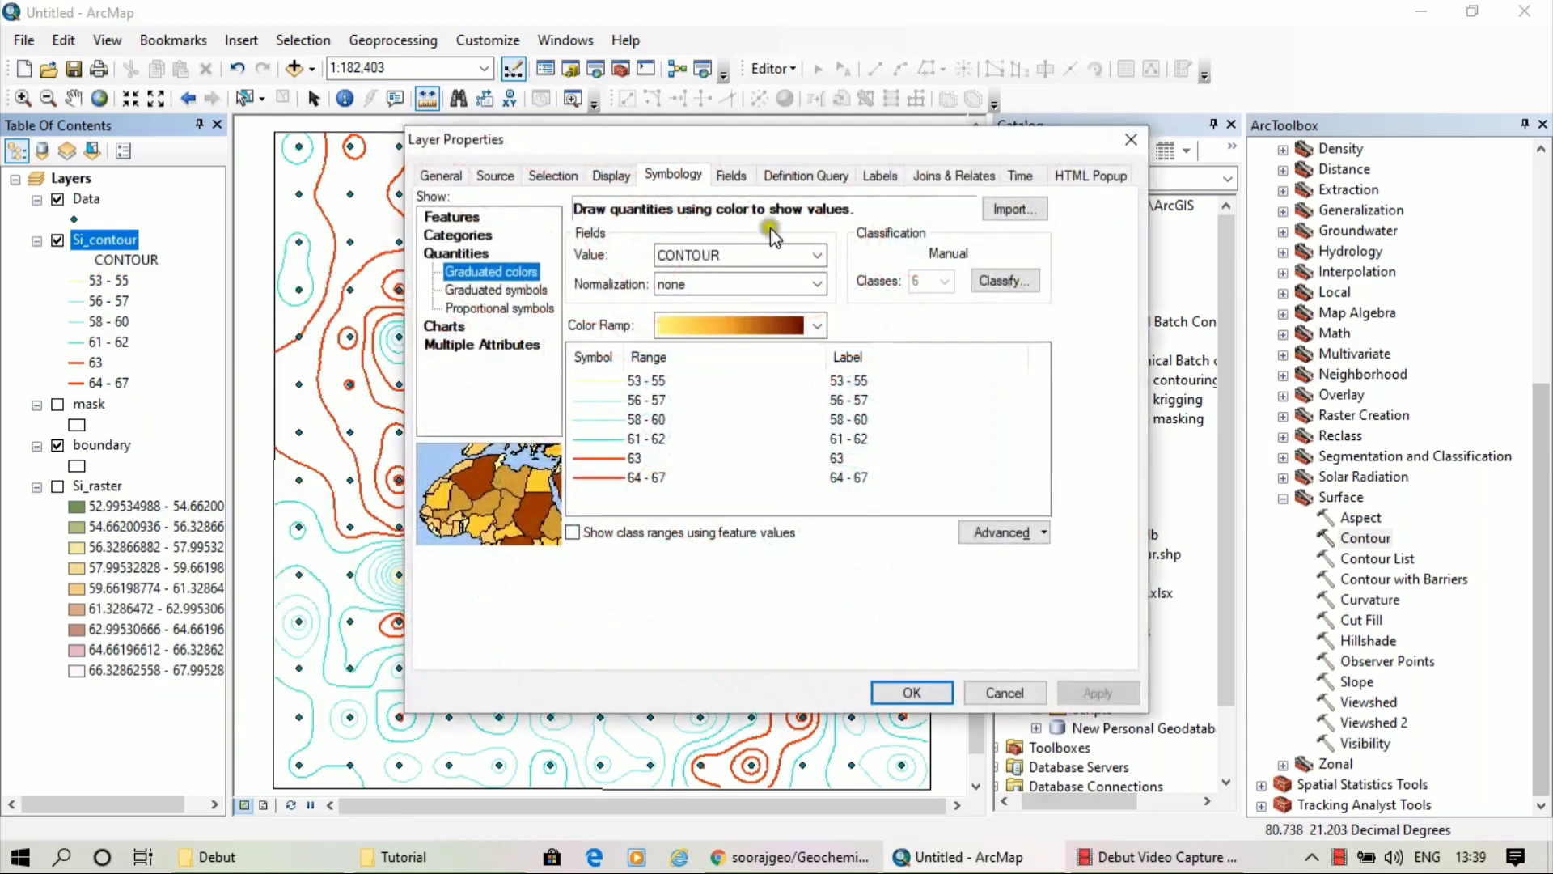
pyautogui.click(878, 183)
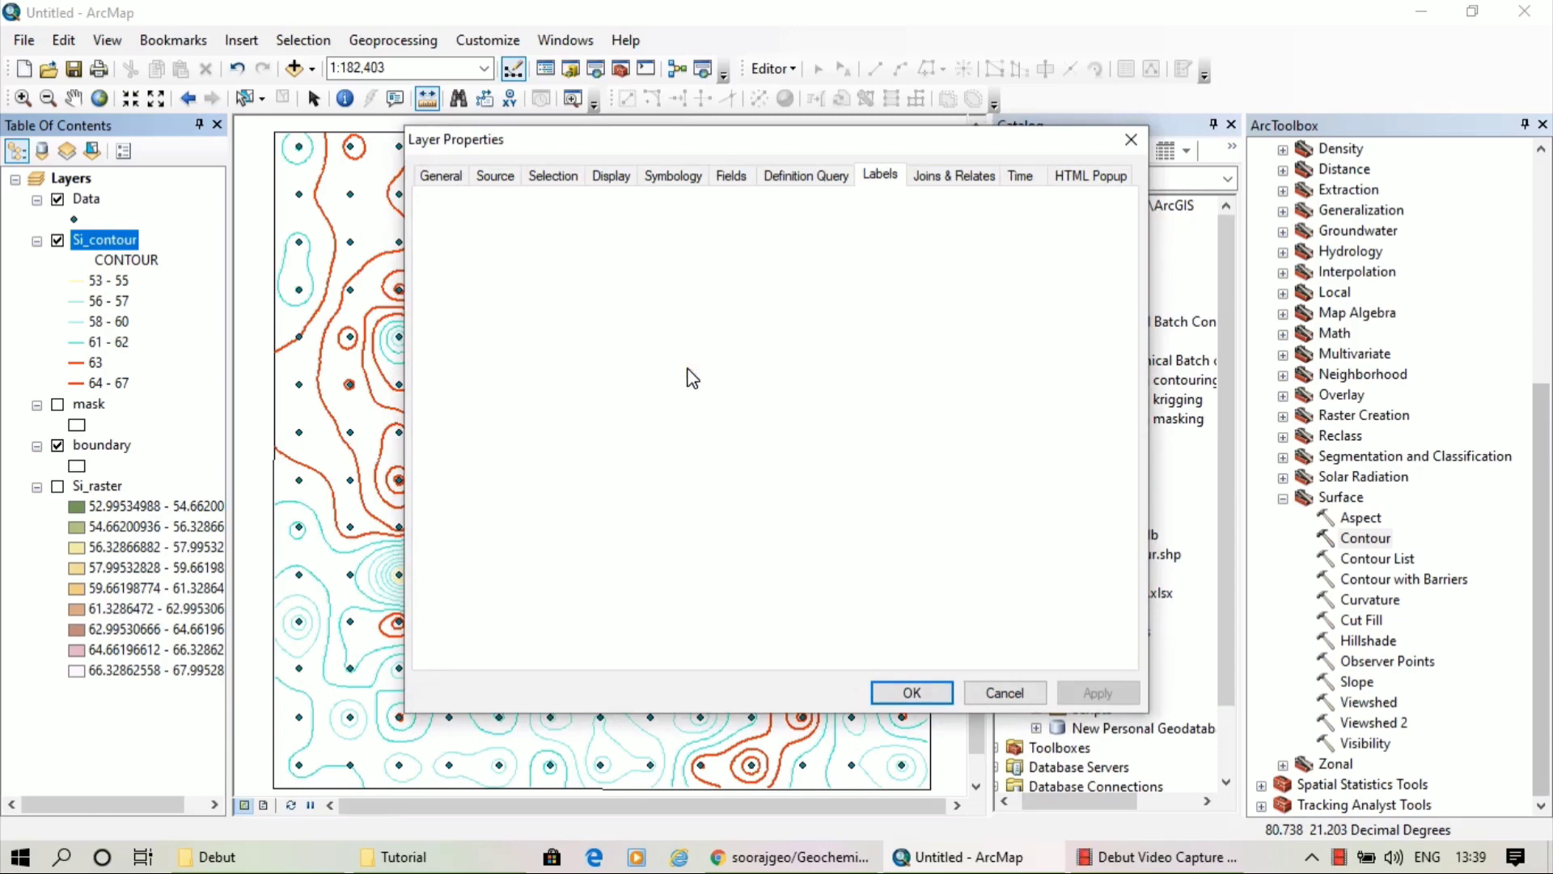
pyautogui.click(763, 368)
pyautogui.click(732, 368)
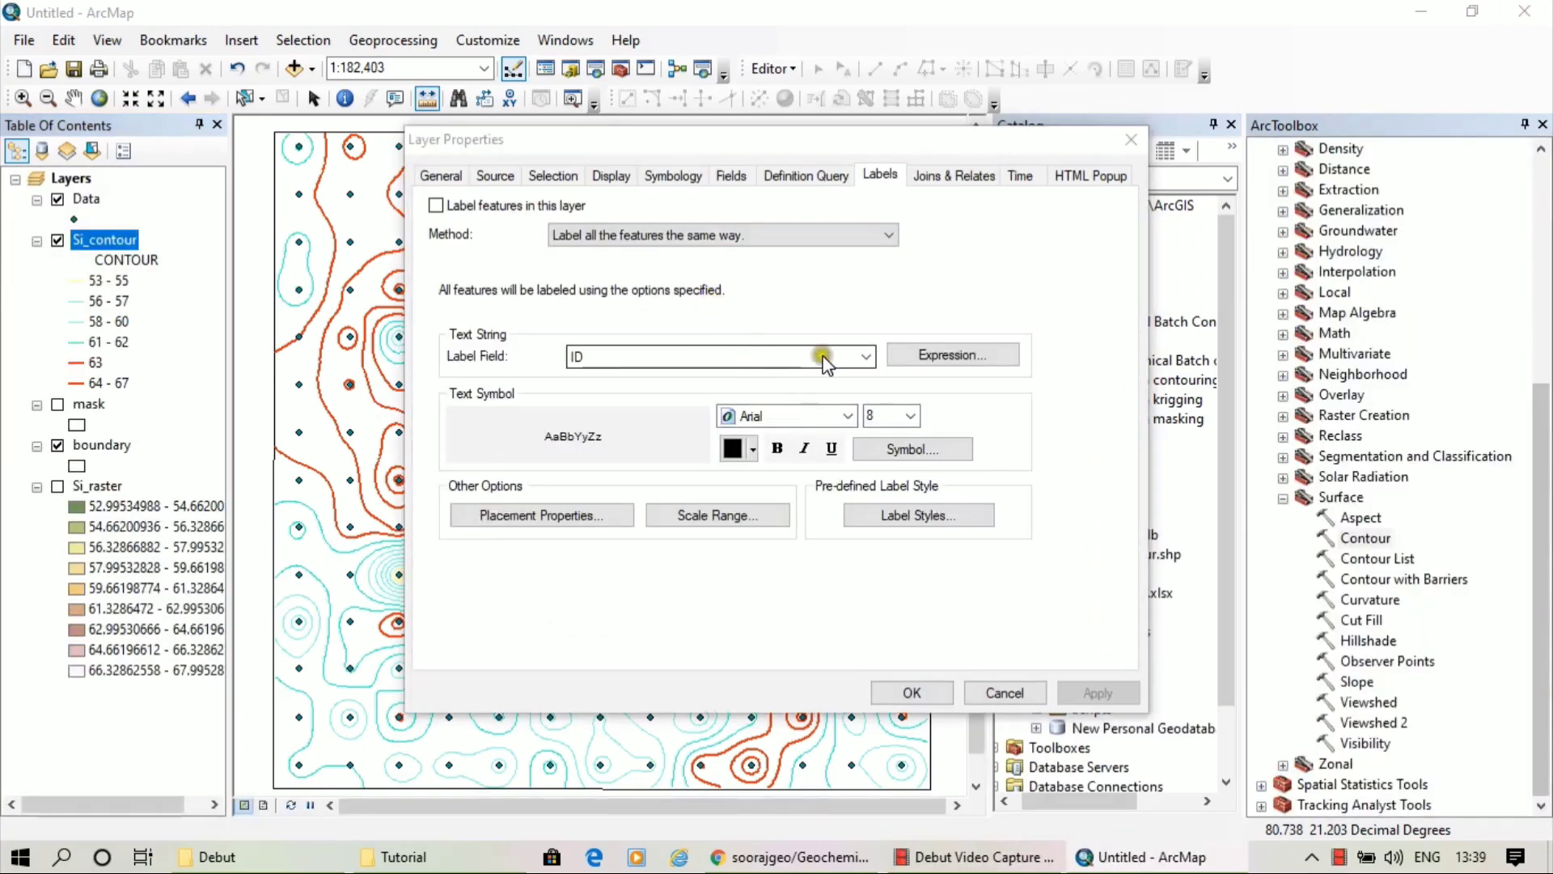
pyautogui.click(862, 356)
pyautogui.click(652, 409)
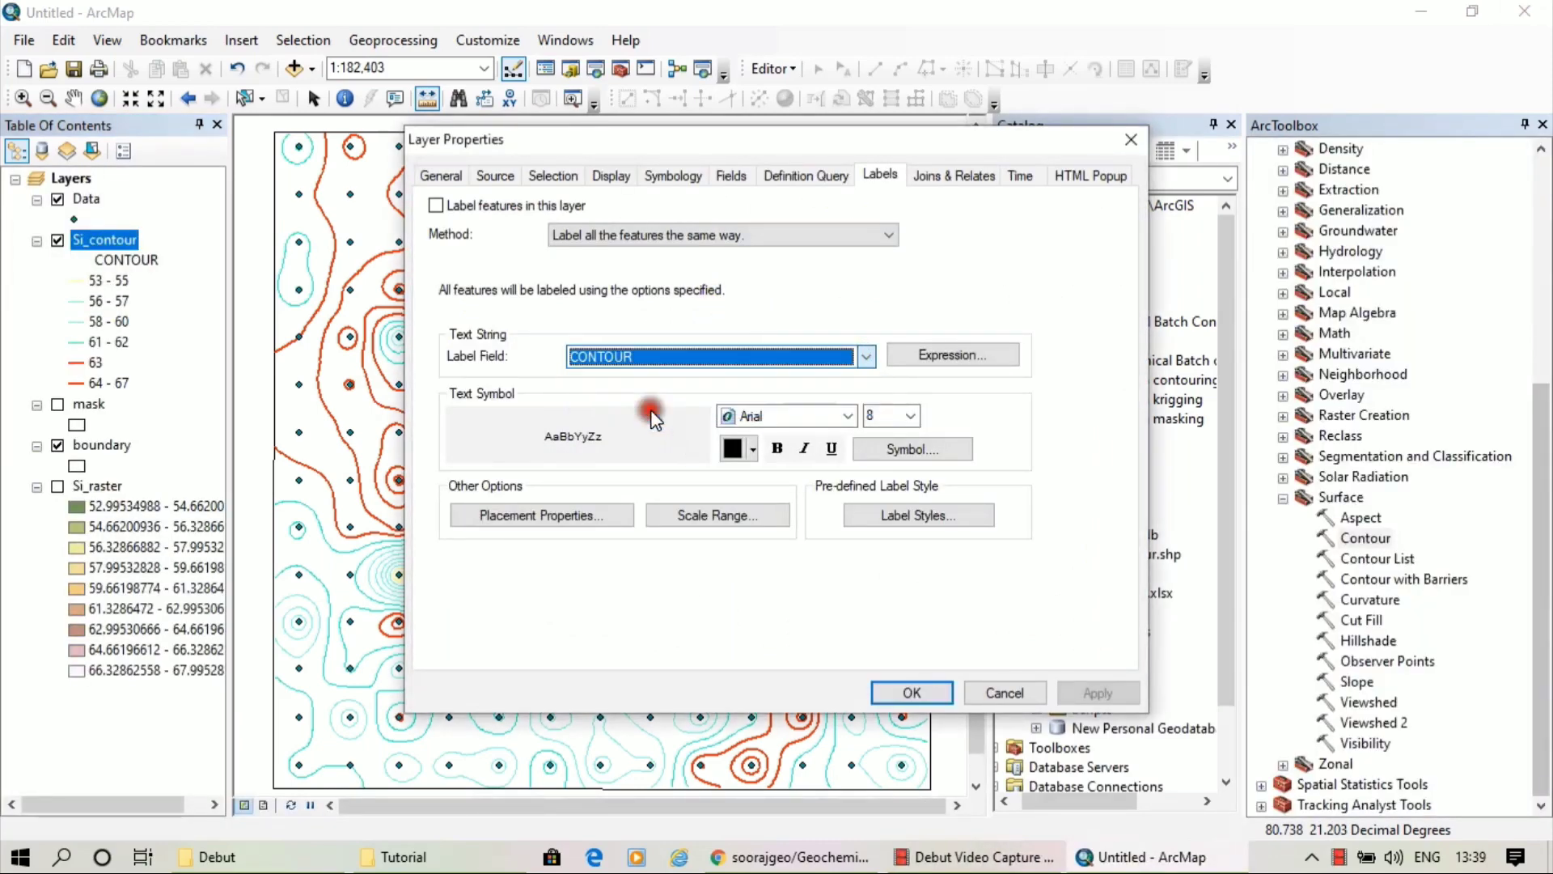
# Format the contour labels as bold text in size 6
pyautogui.click(914, 414)
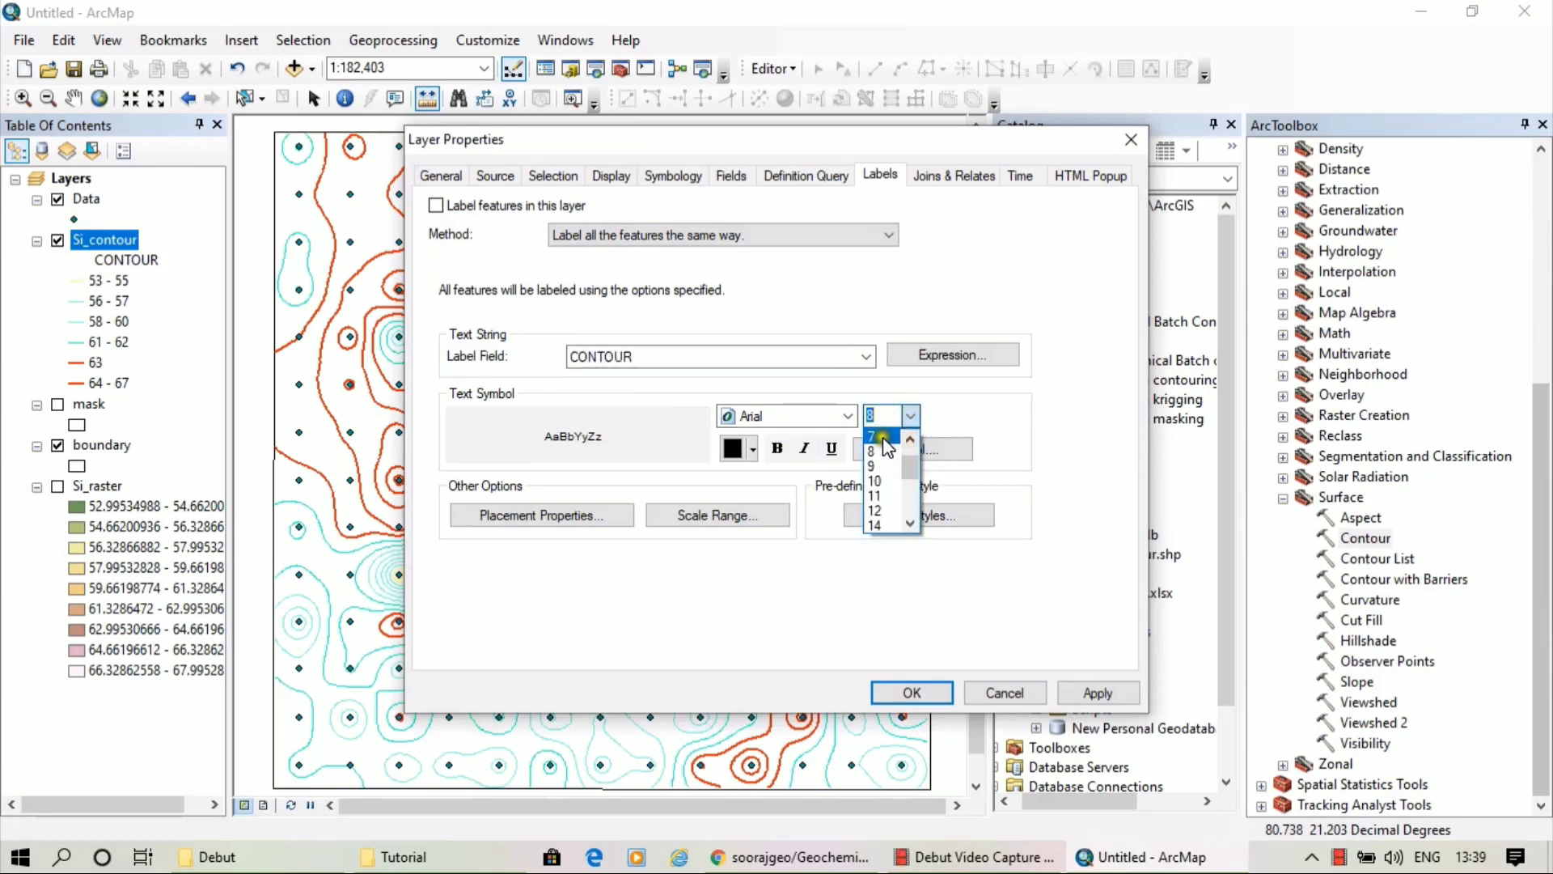
pyautogui.scroll(1, 886, 453)
pyautogui.click(874, 437)
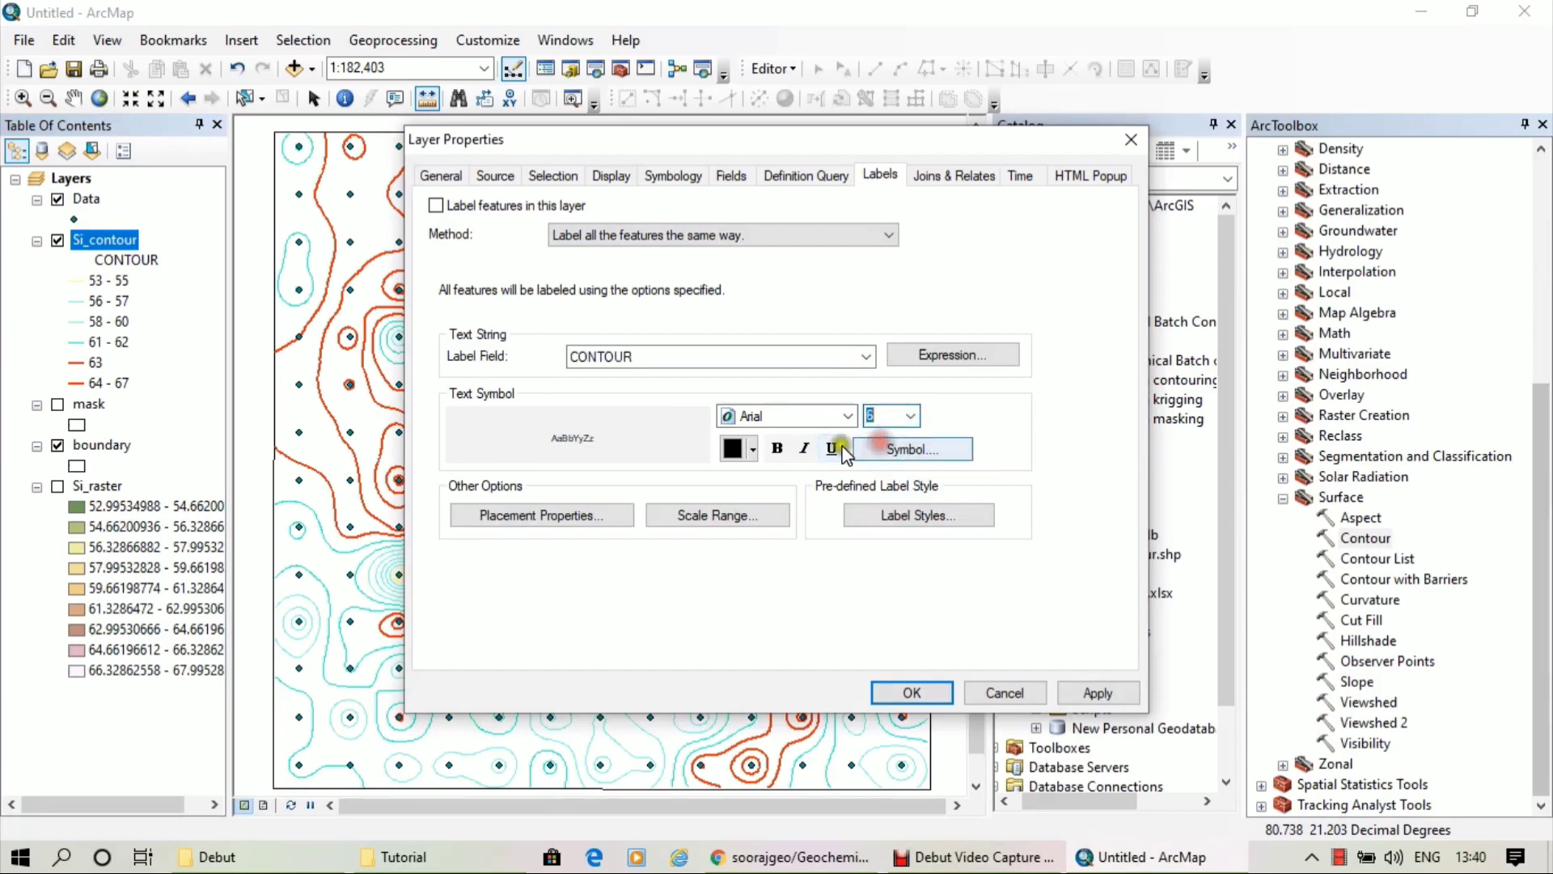
pyautogui.click(778, 448)
# Set the contour label position to On the line instead of Above and accept the layer properties
pyautogui.click(589, 516)
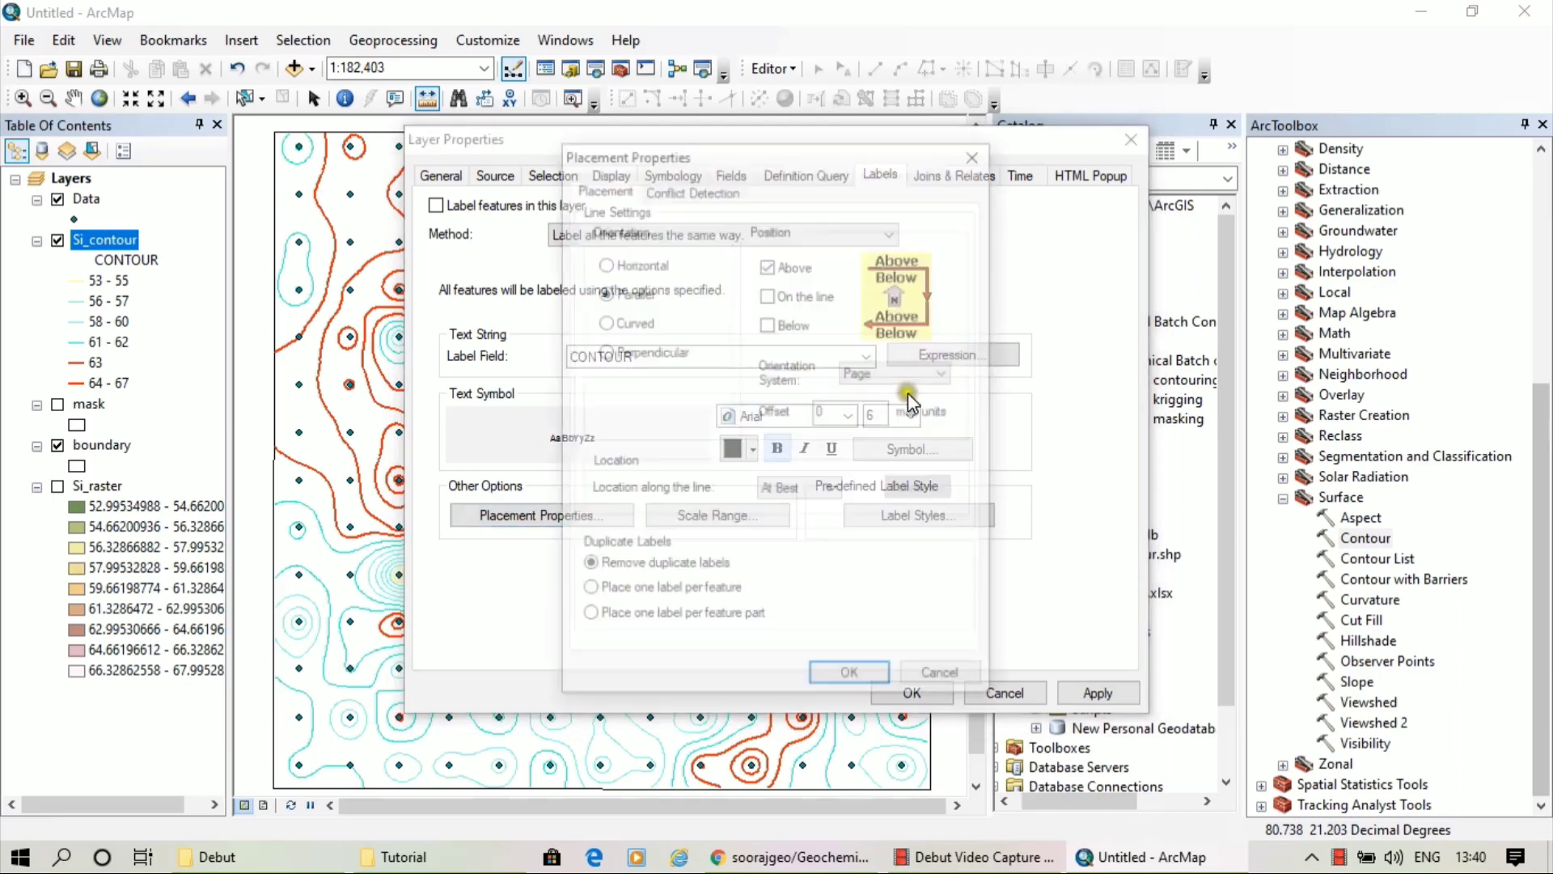
pyautogui.click(767, 264)
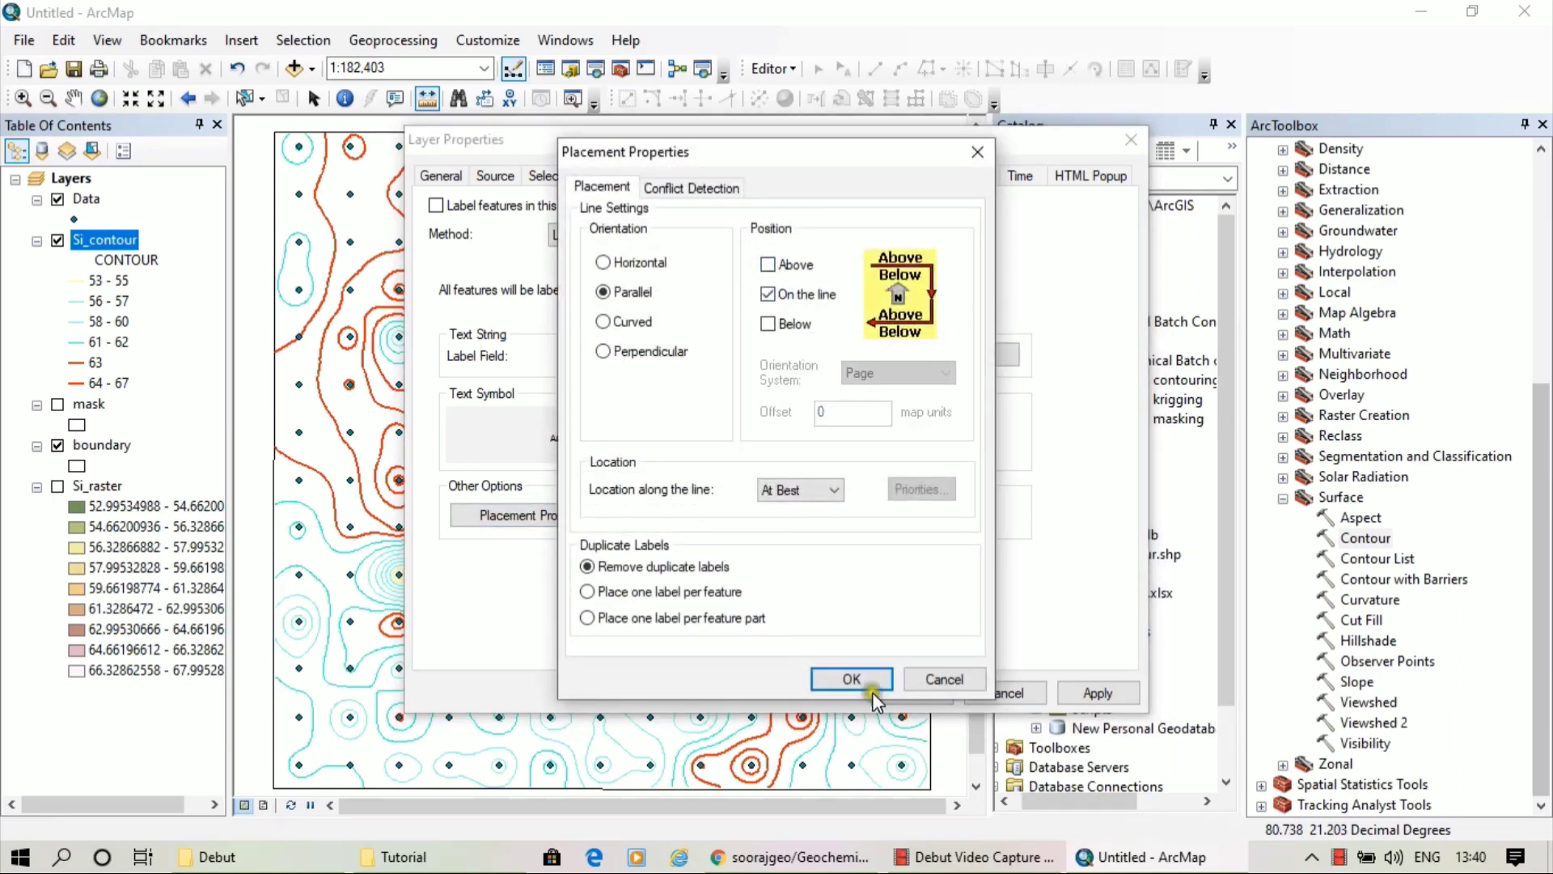
pyautogui.click(852, 679)
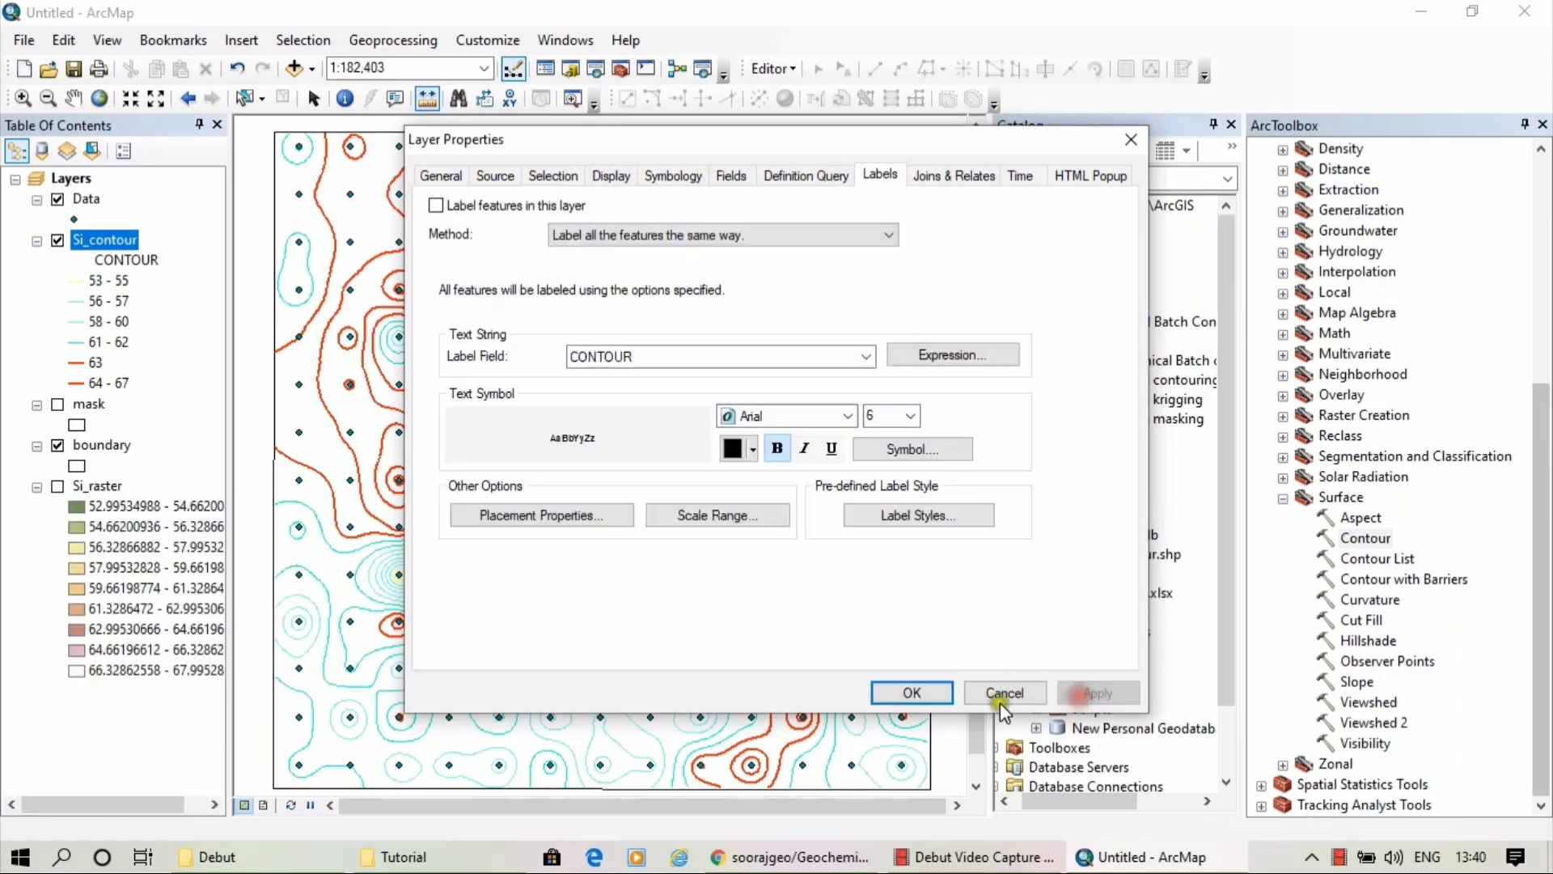
pyautogui.click(914, 692)
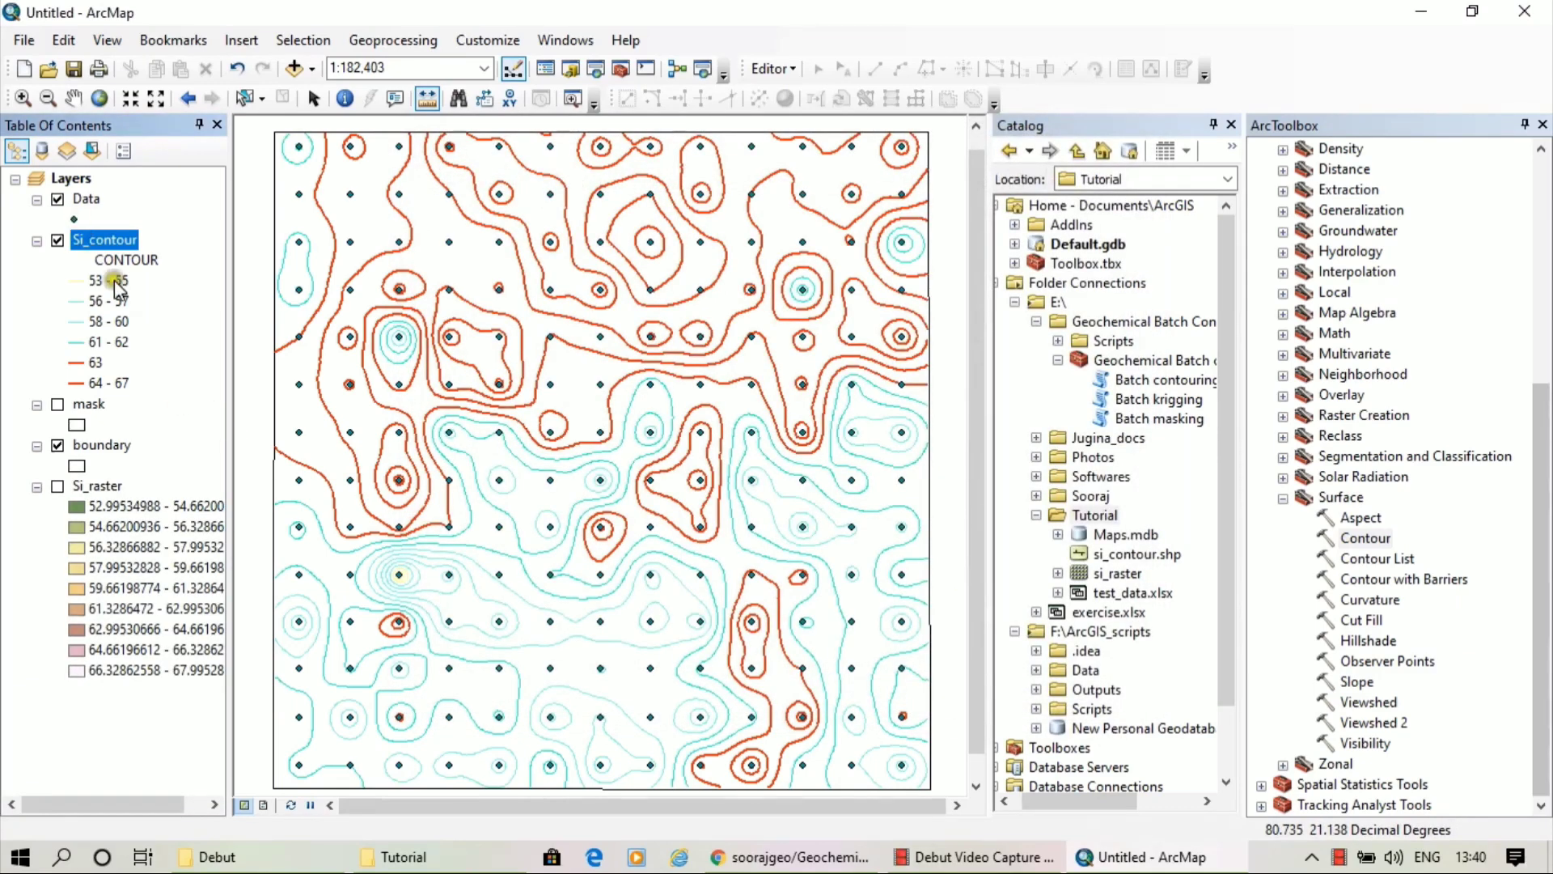
# Turn on feature labels for the Si_contour layer and inspect the labeled contours on the map
pyautogui.rightClick(109, 240)
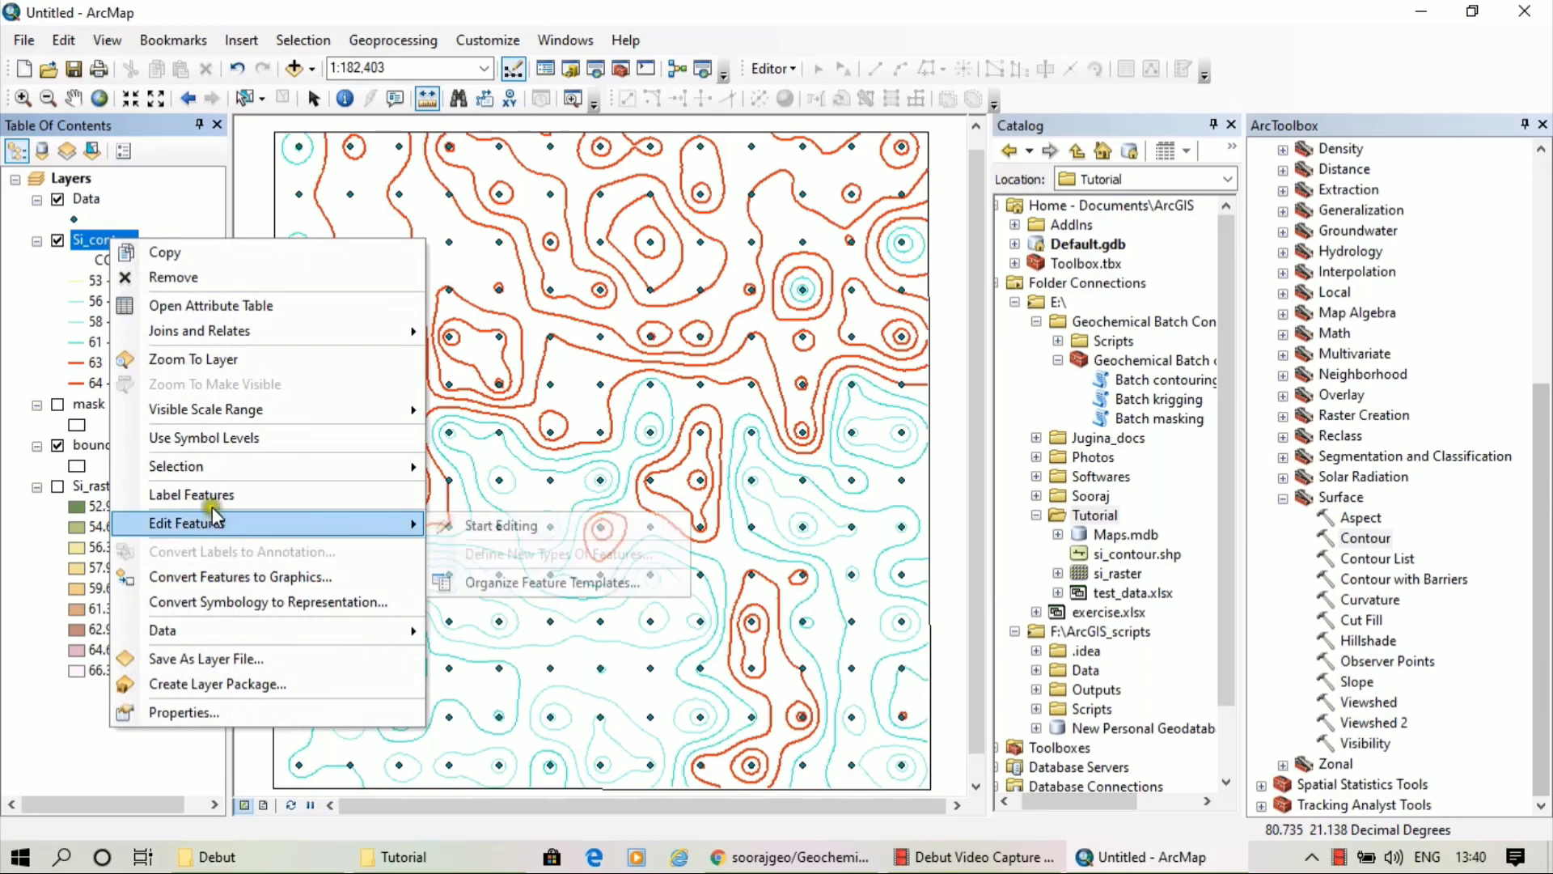
pyautogui.click(209, 496)
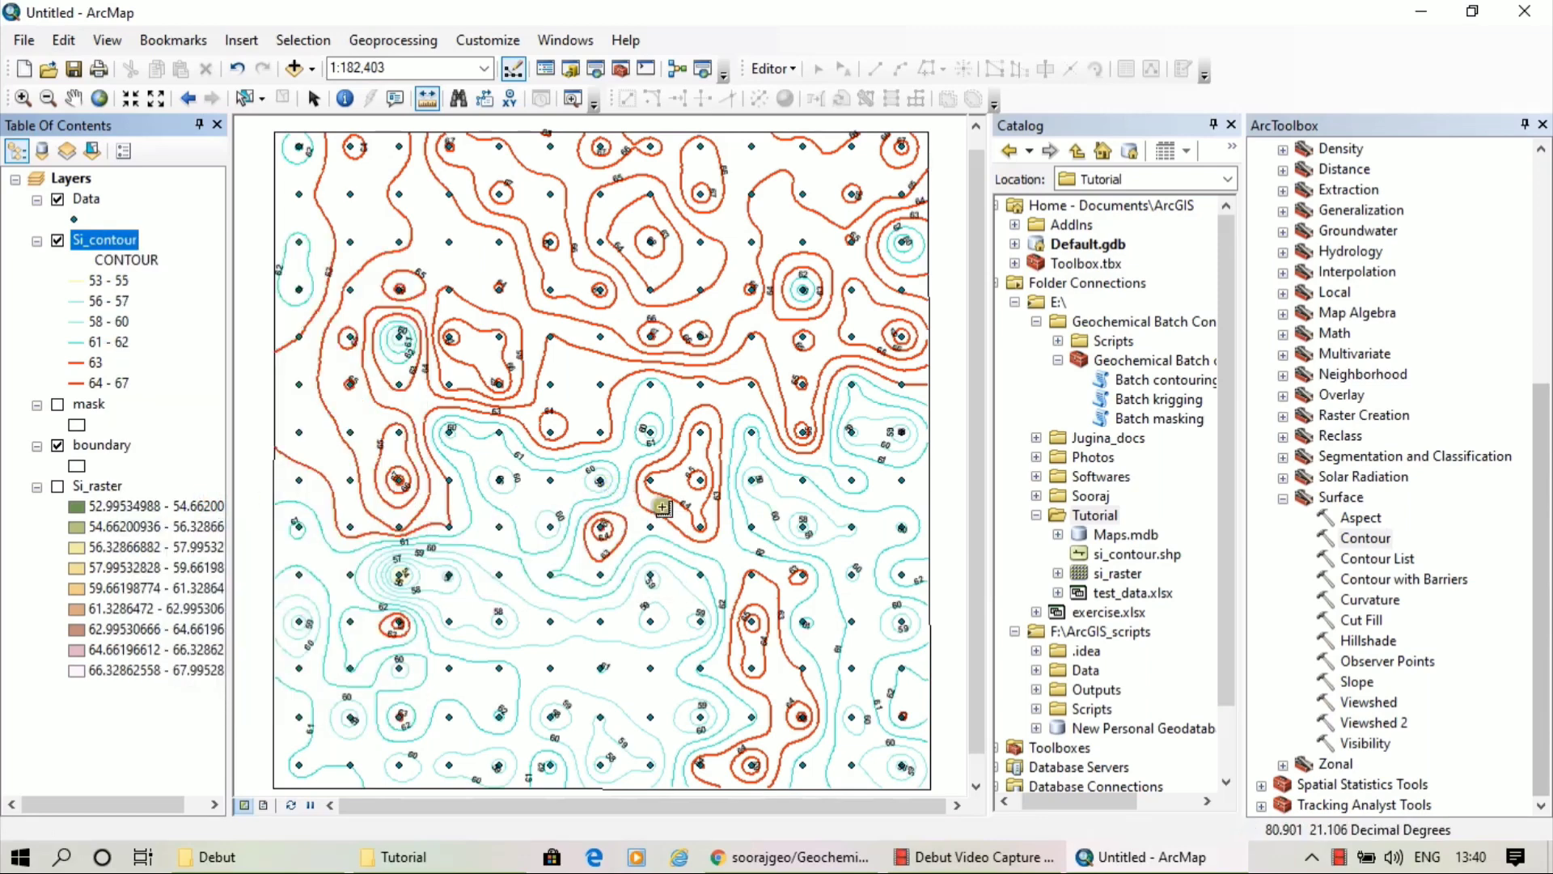
pyautogui.scroll(3, 837, 598)
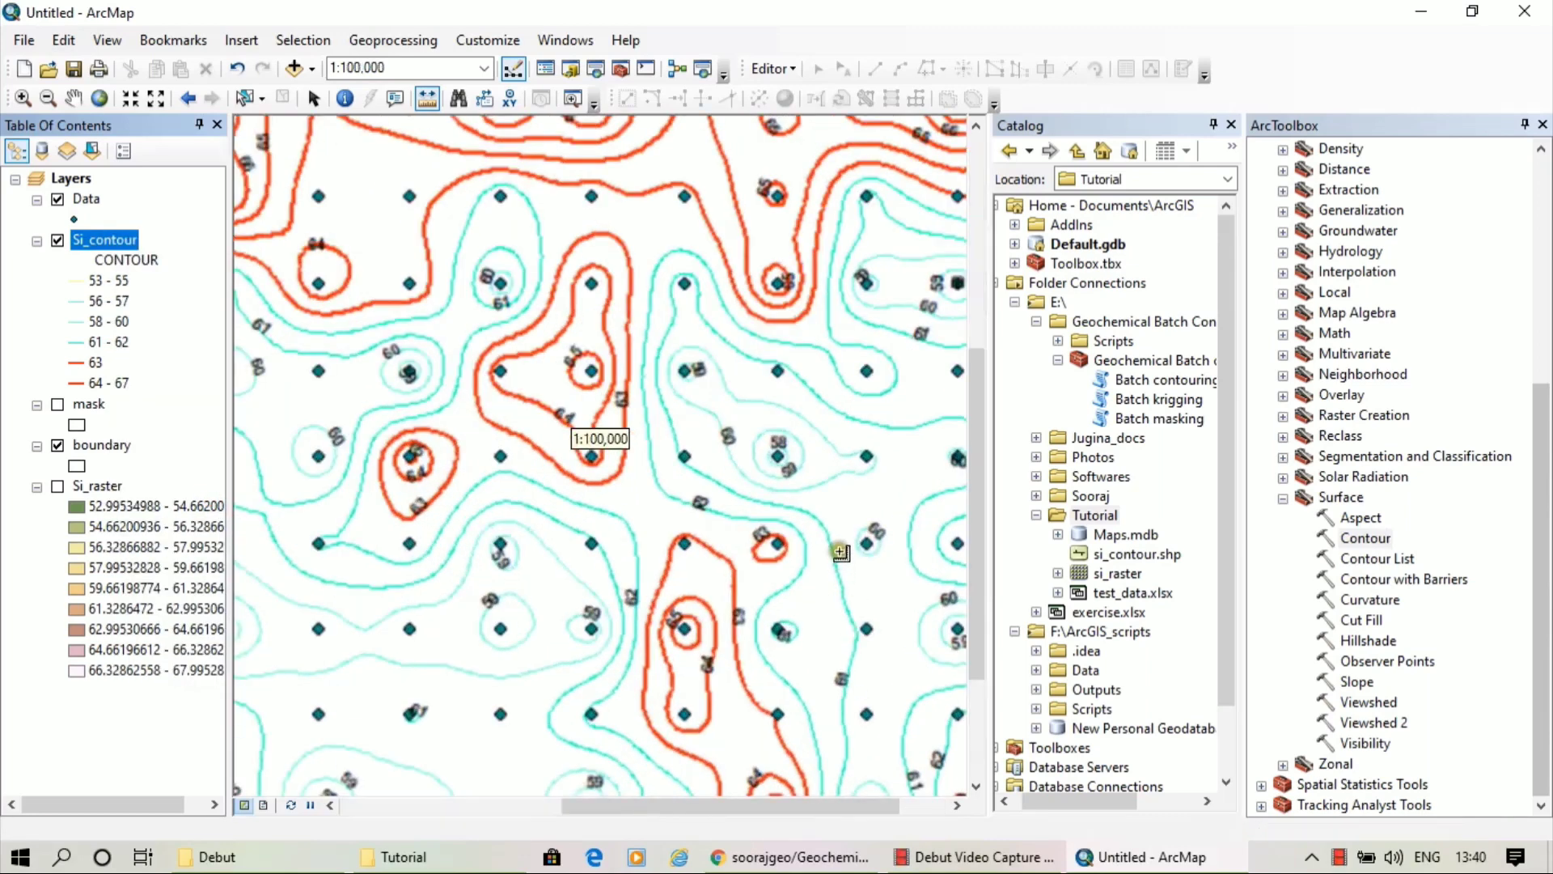
pyautogui.scroll(2, 797, 477)
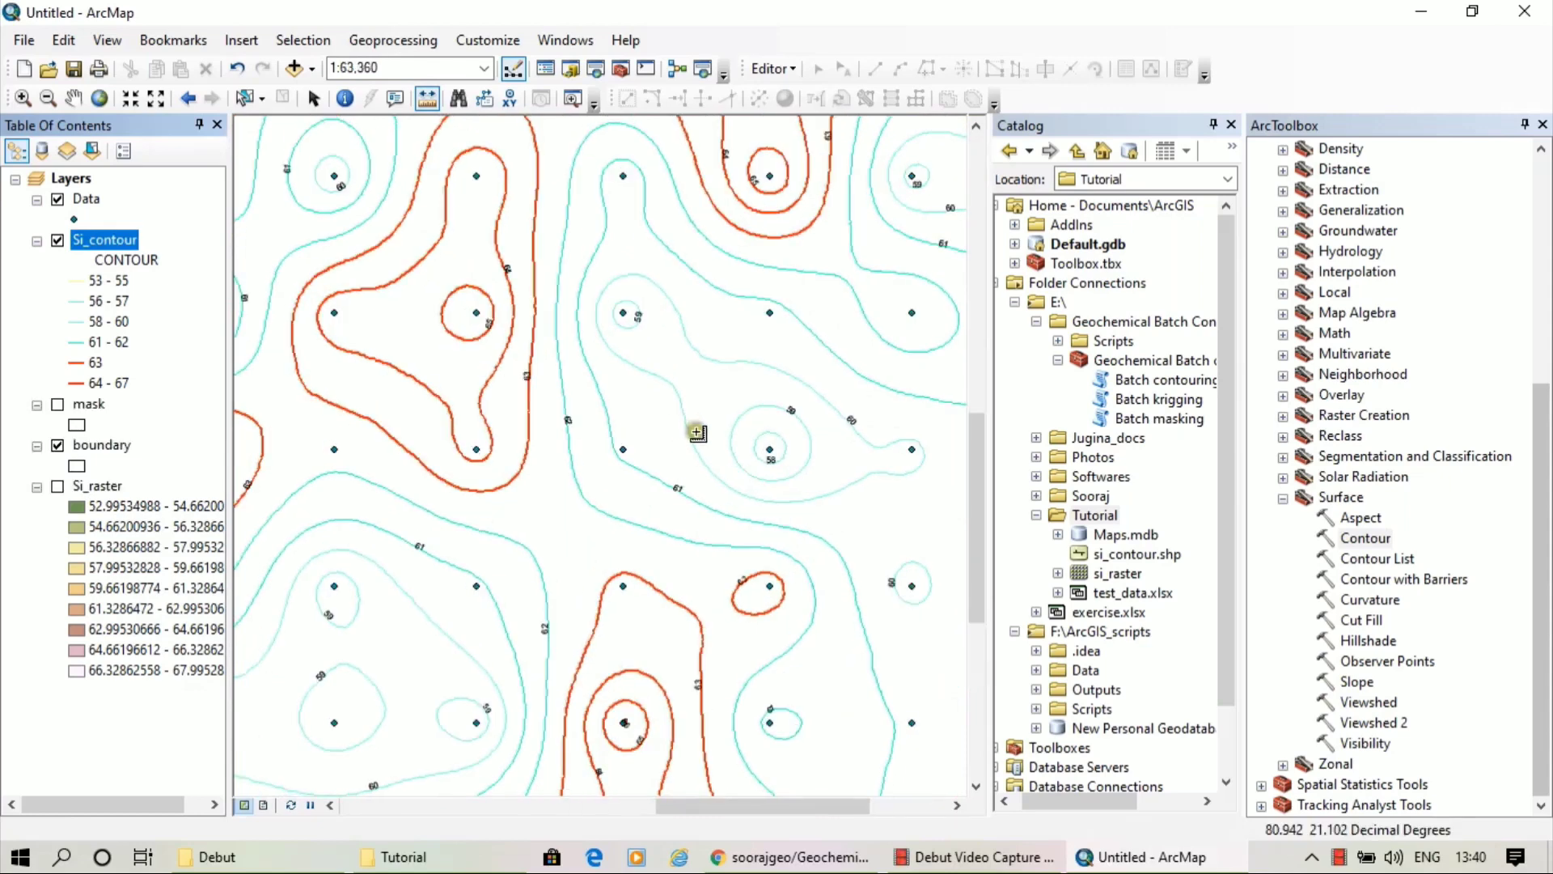
pyautogui.scroll(-2, 736, 489)
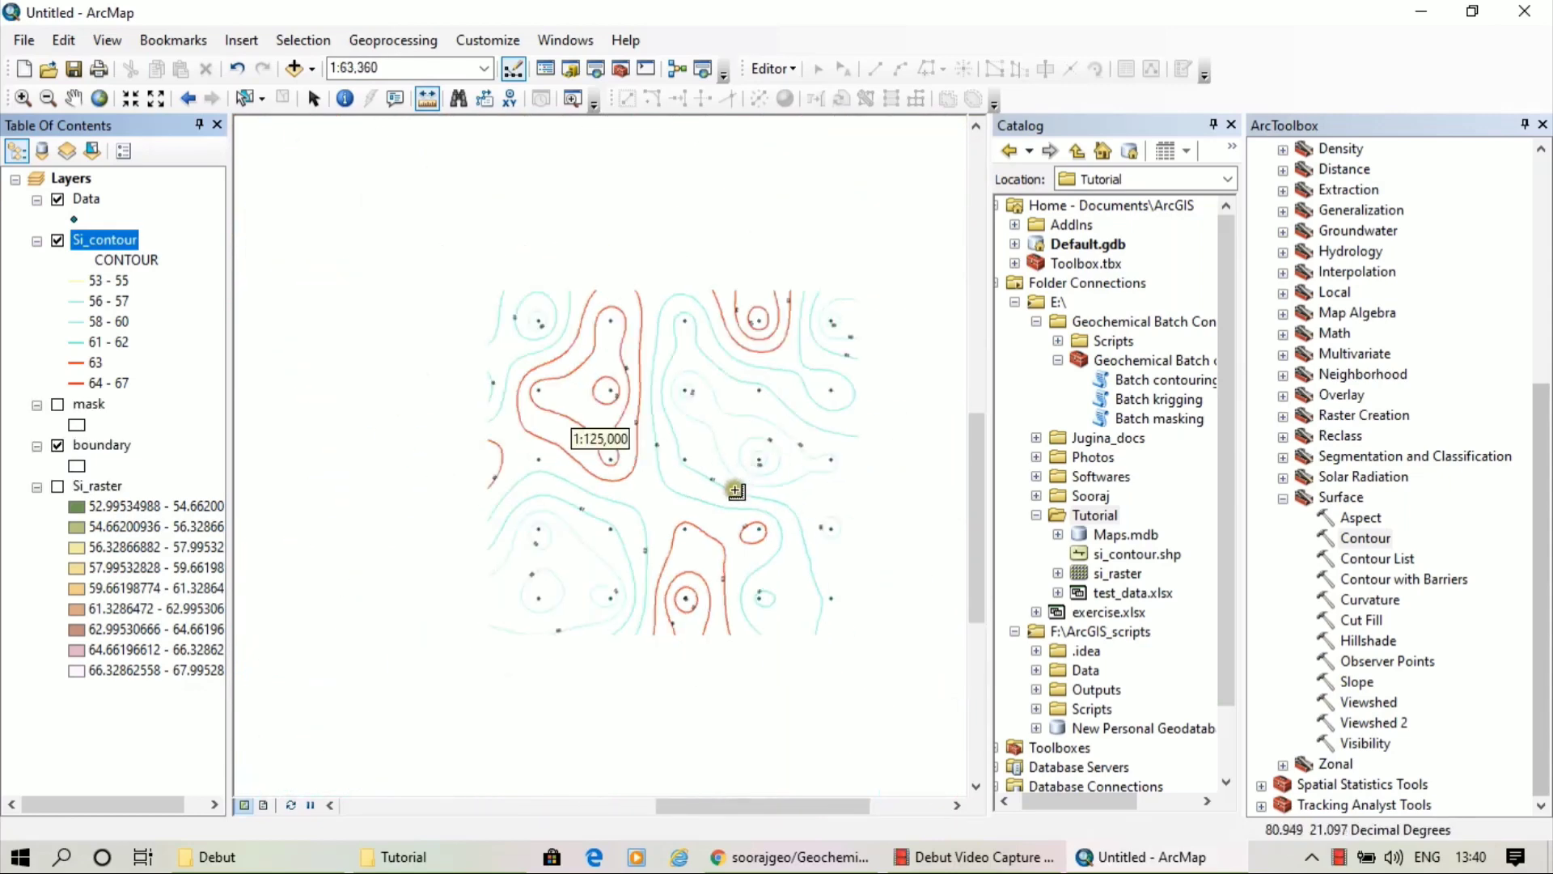
pyautogui.scroll(-2, 736, 489)
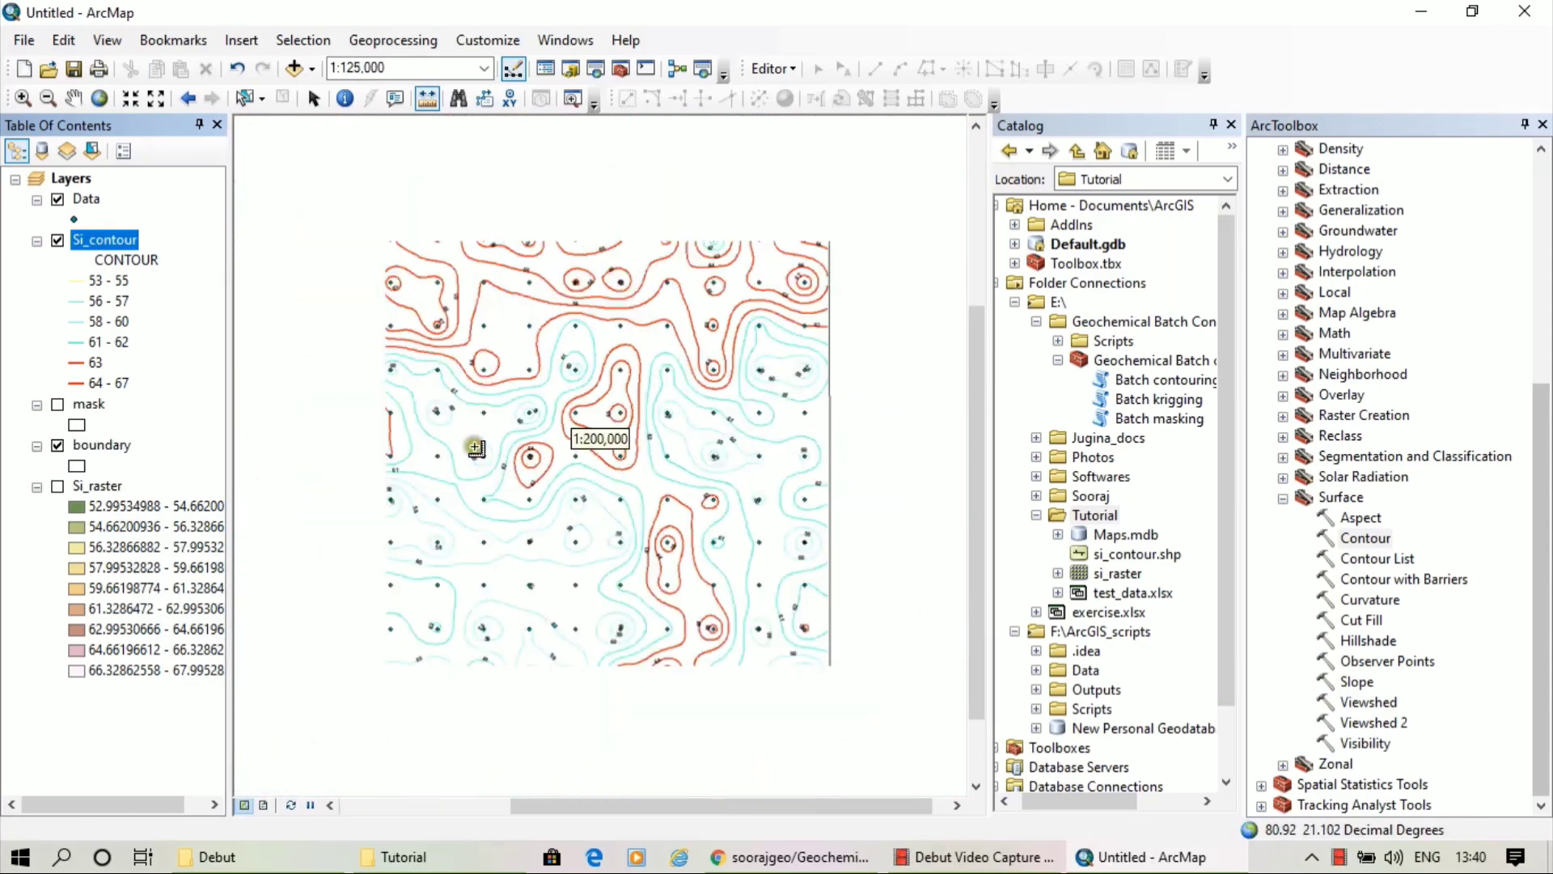
pyautogui.moveTo(443, 400); pyautogui.dragTo(695, 426)
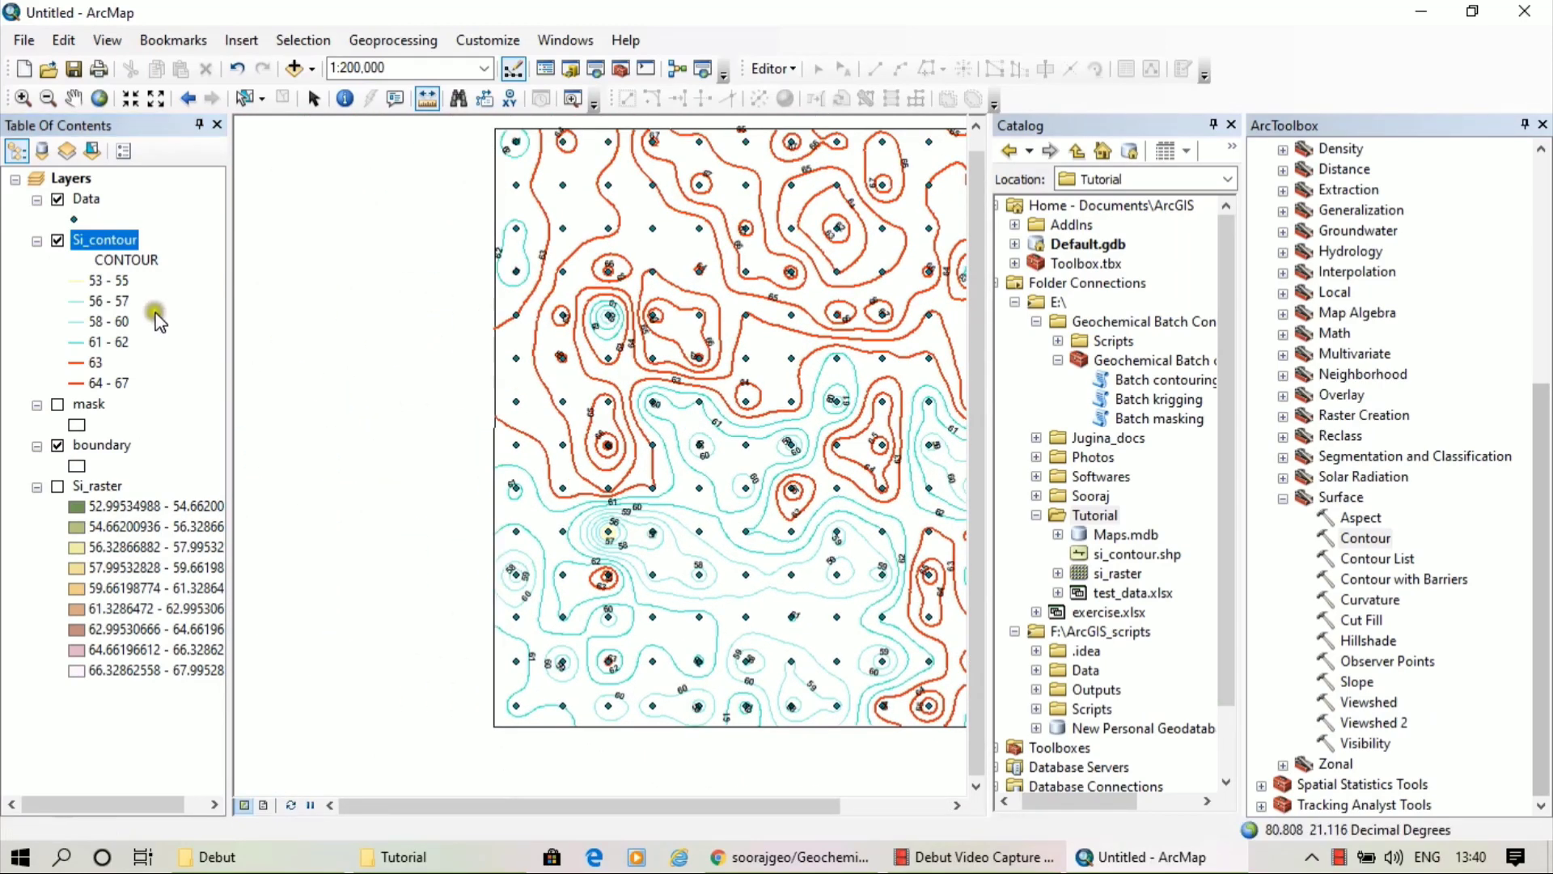
pyautogui.rightClick(110, 241)
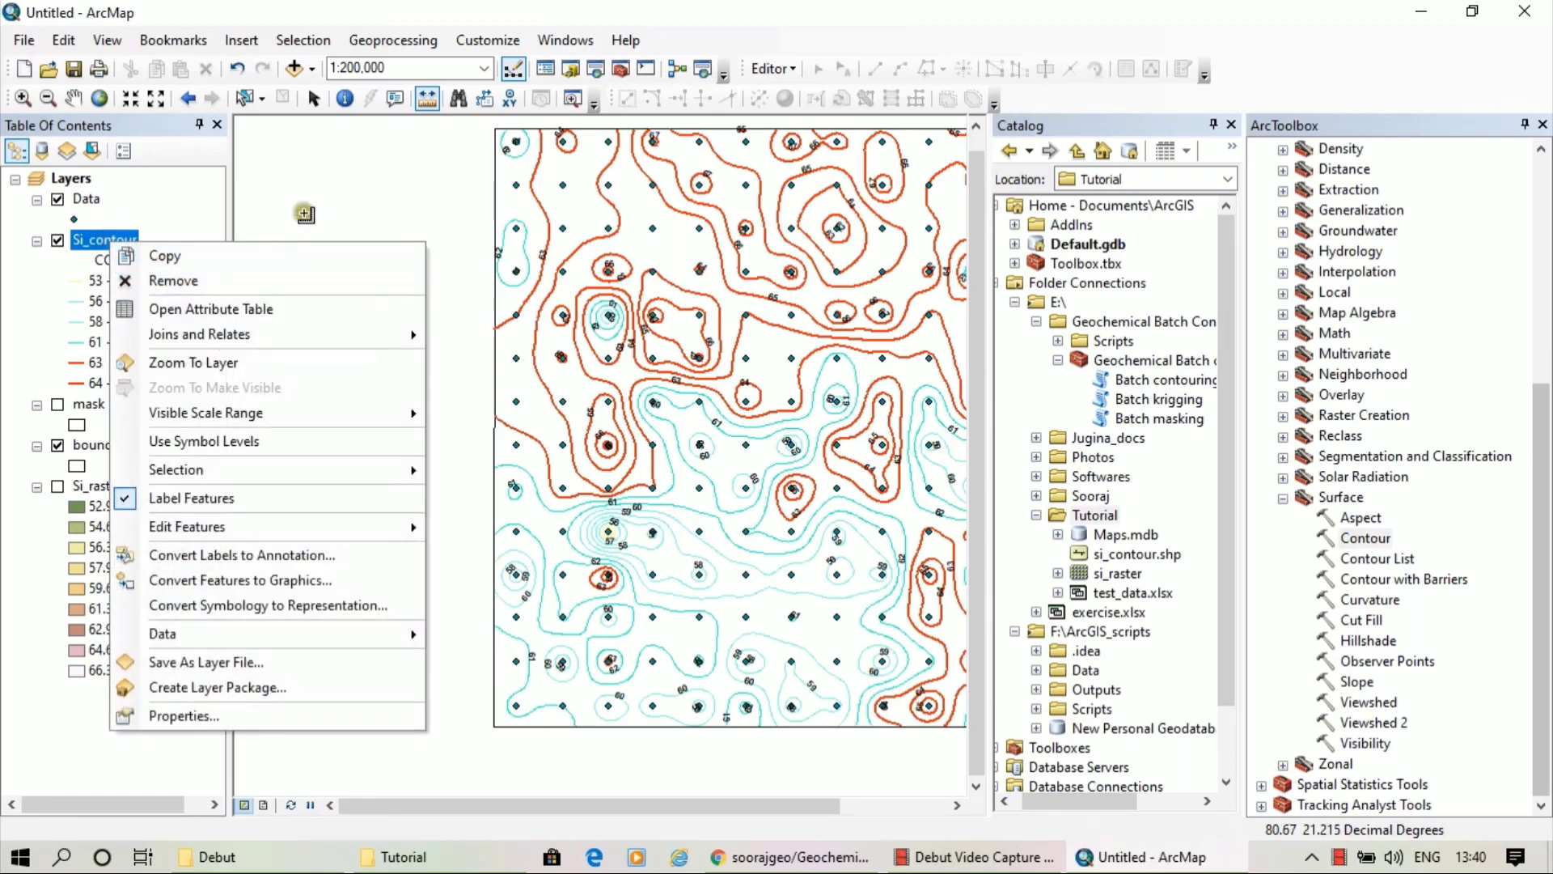
pyautogui.click(316, 98)
pyautogui.click(345, 199)
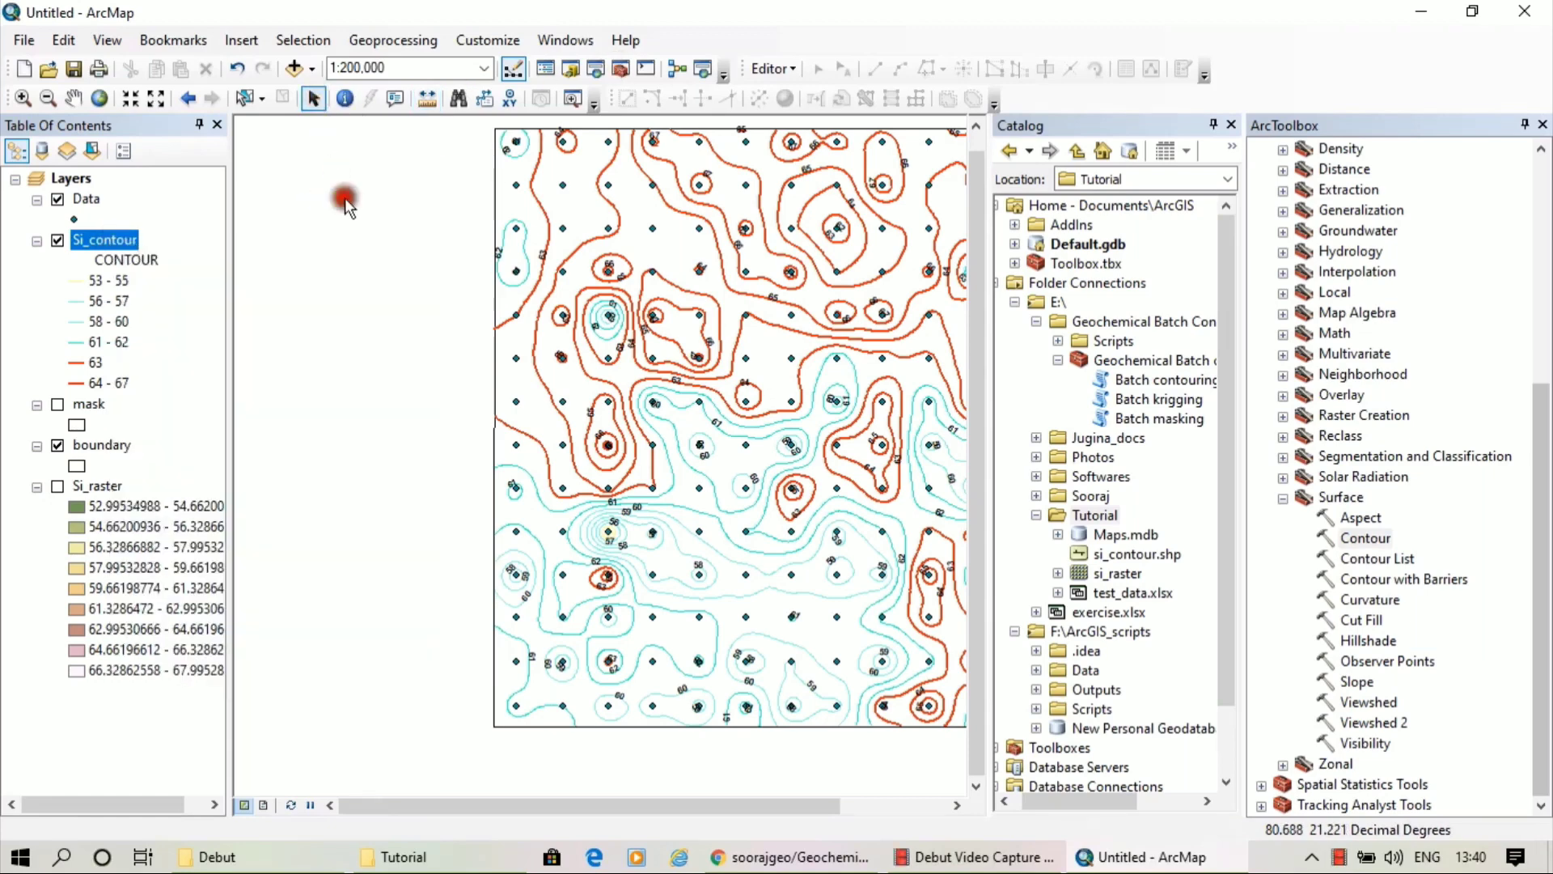
pyautogui.click(31, 40)
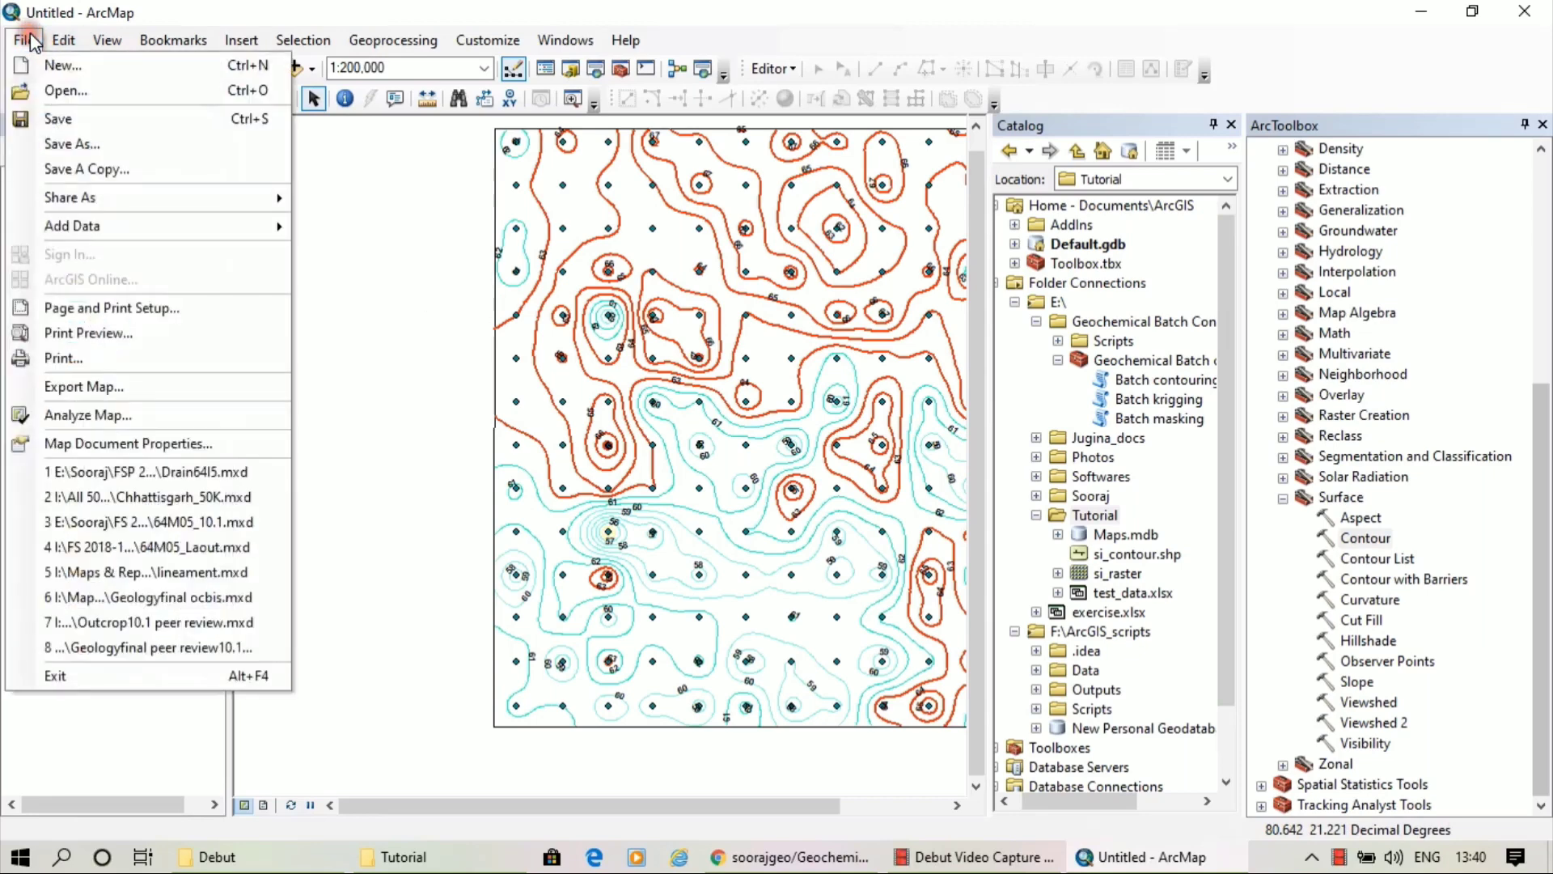
pyautogui.click(241, 39)
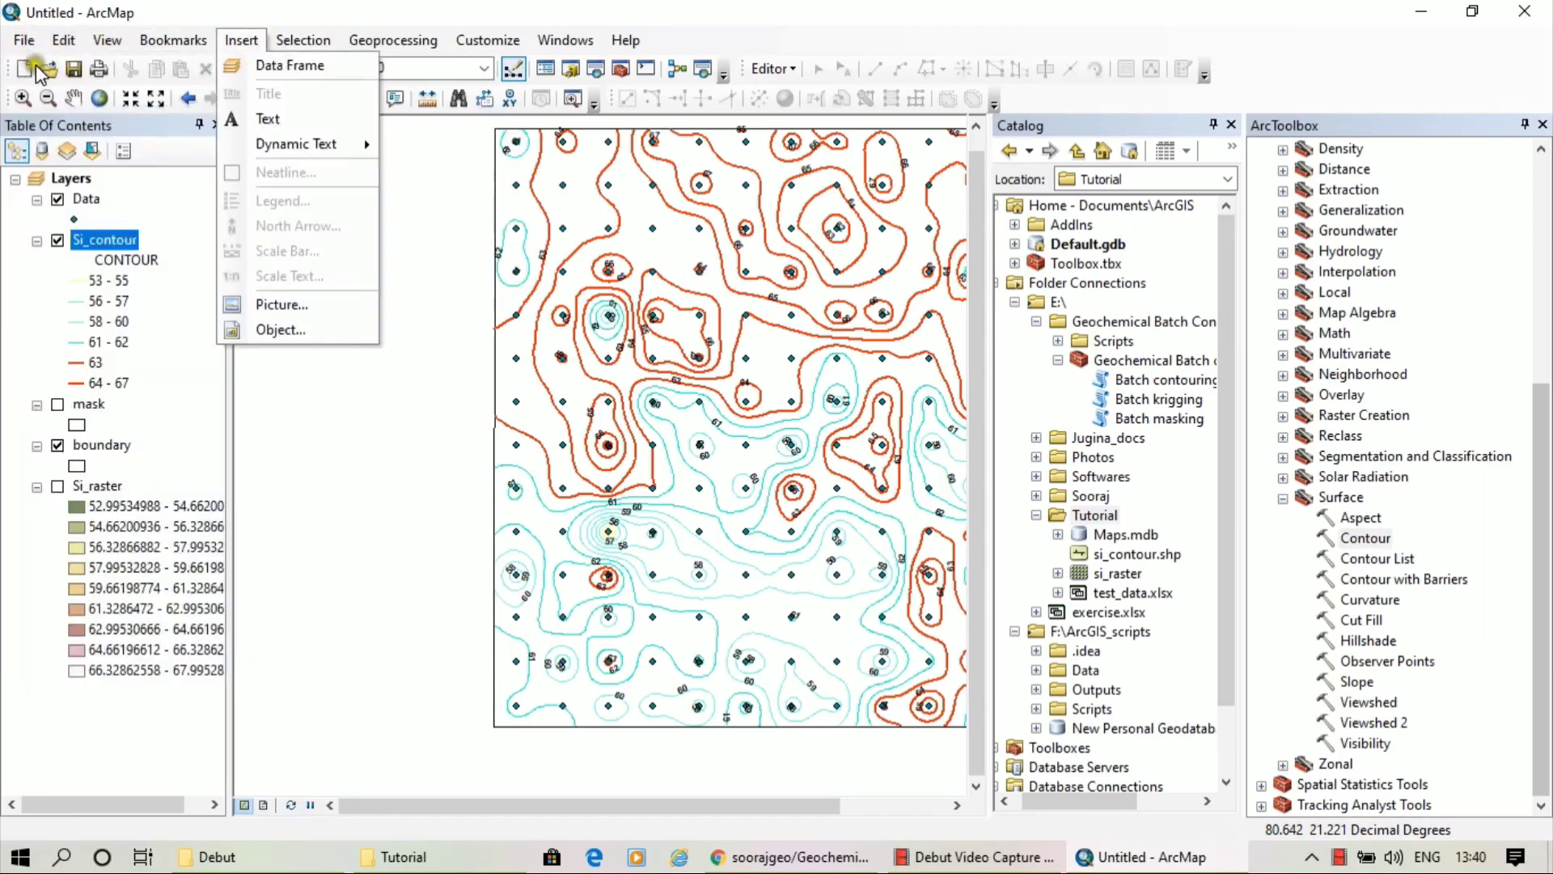
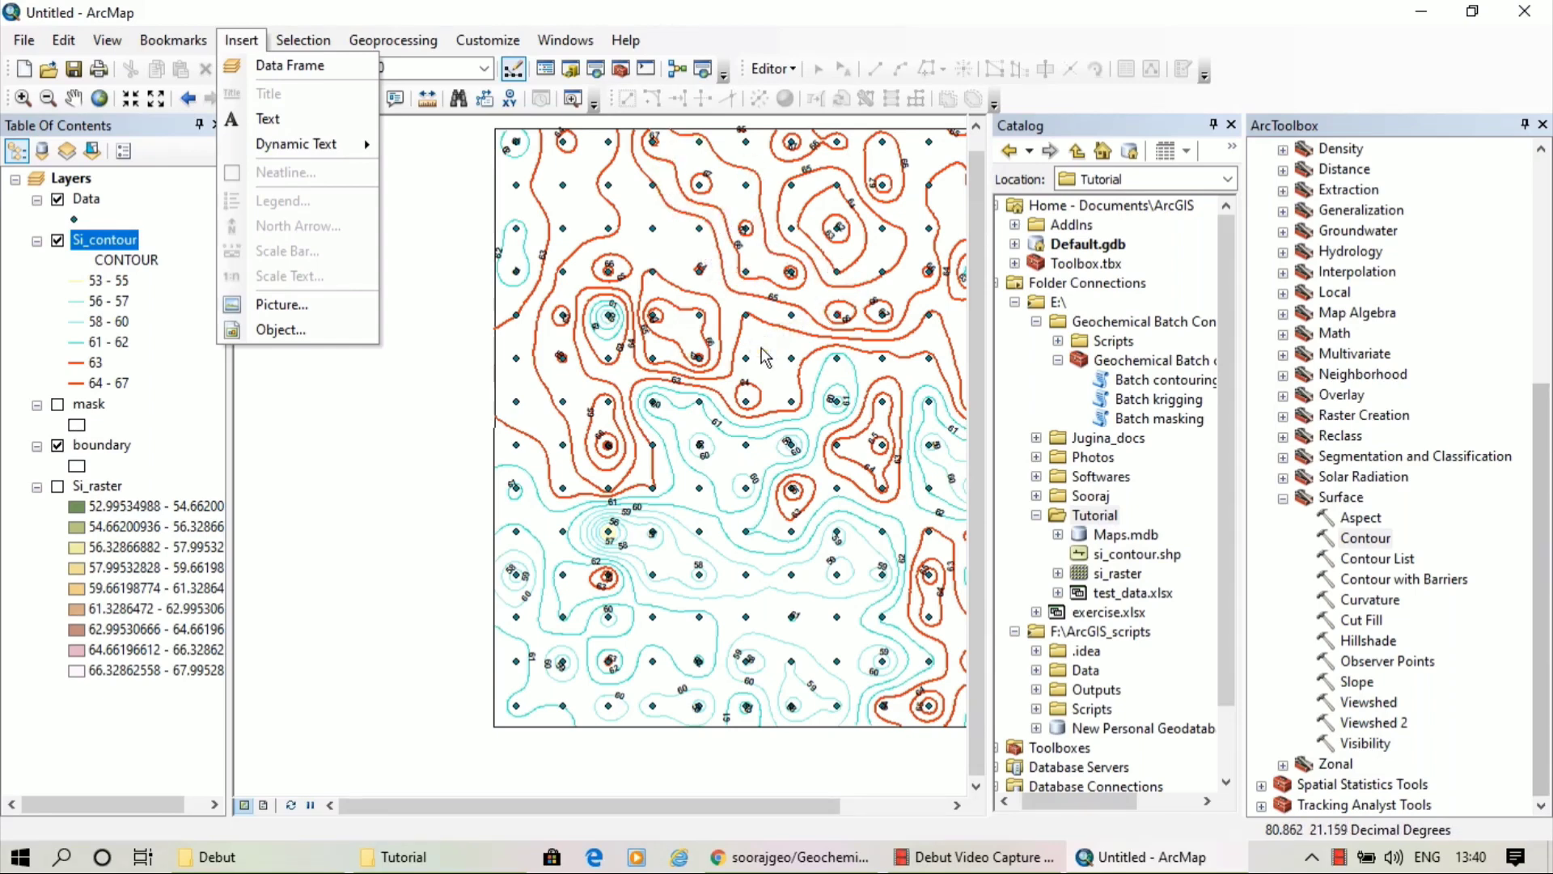
pyautogui.click(105, 72)
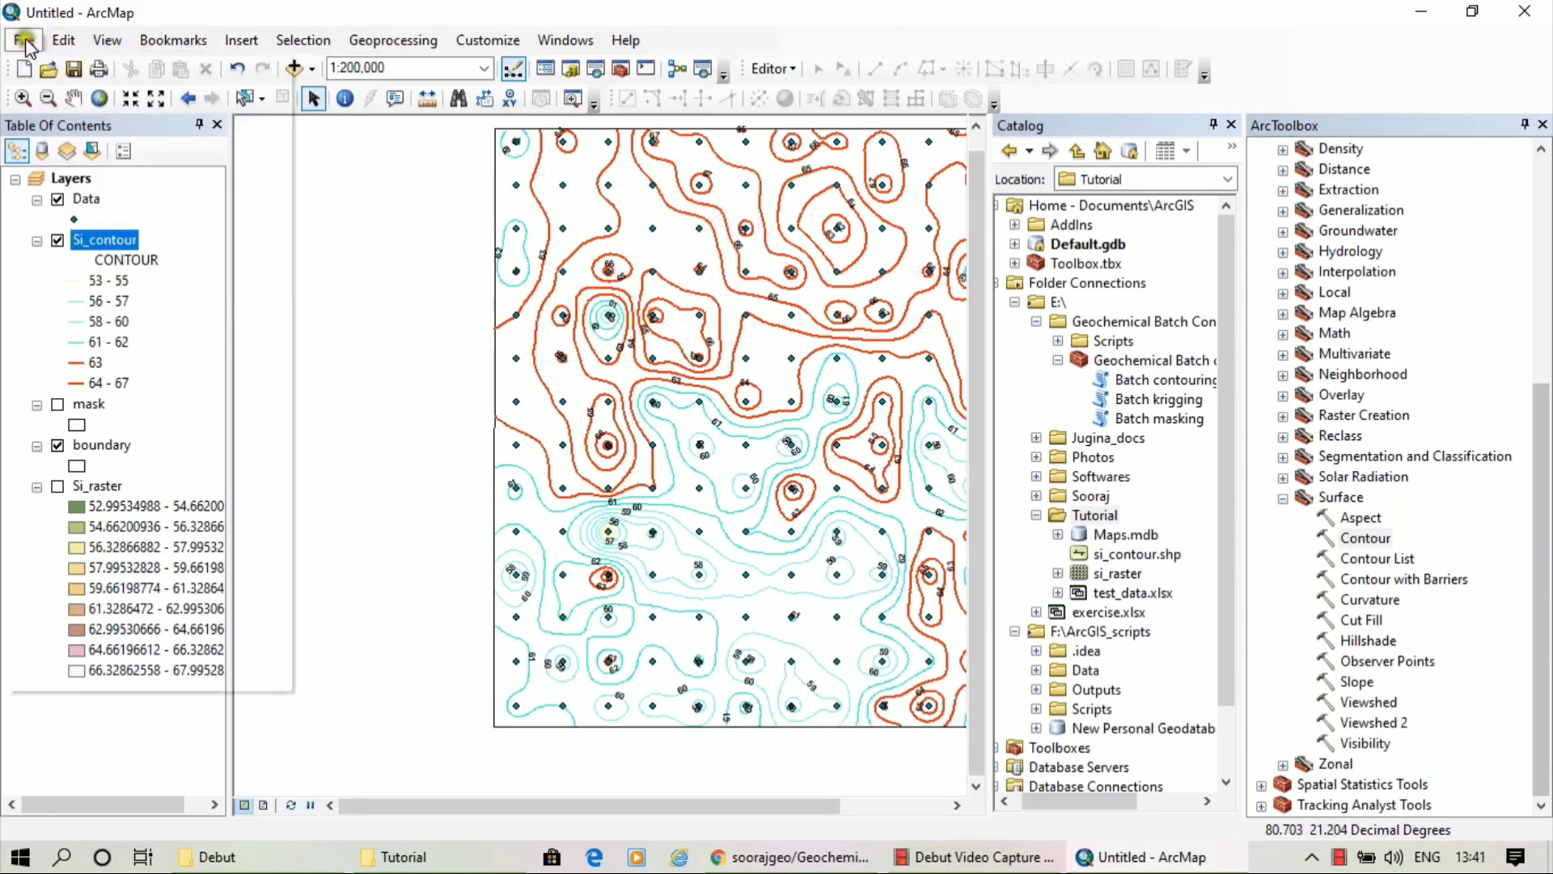
# Remove the Si_contour layer from the map
pyautogui.click(26, 37)
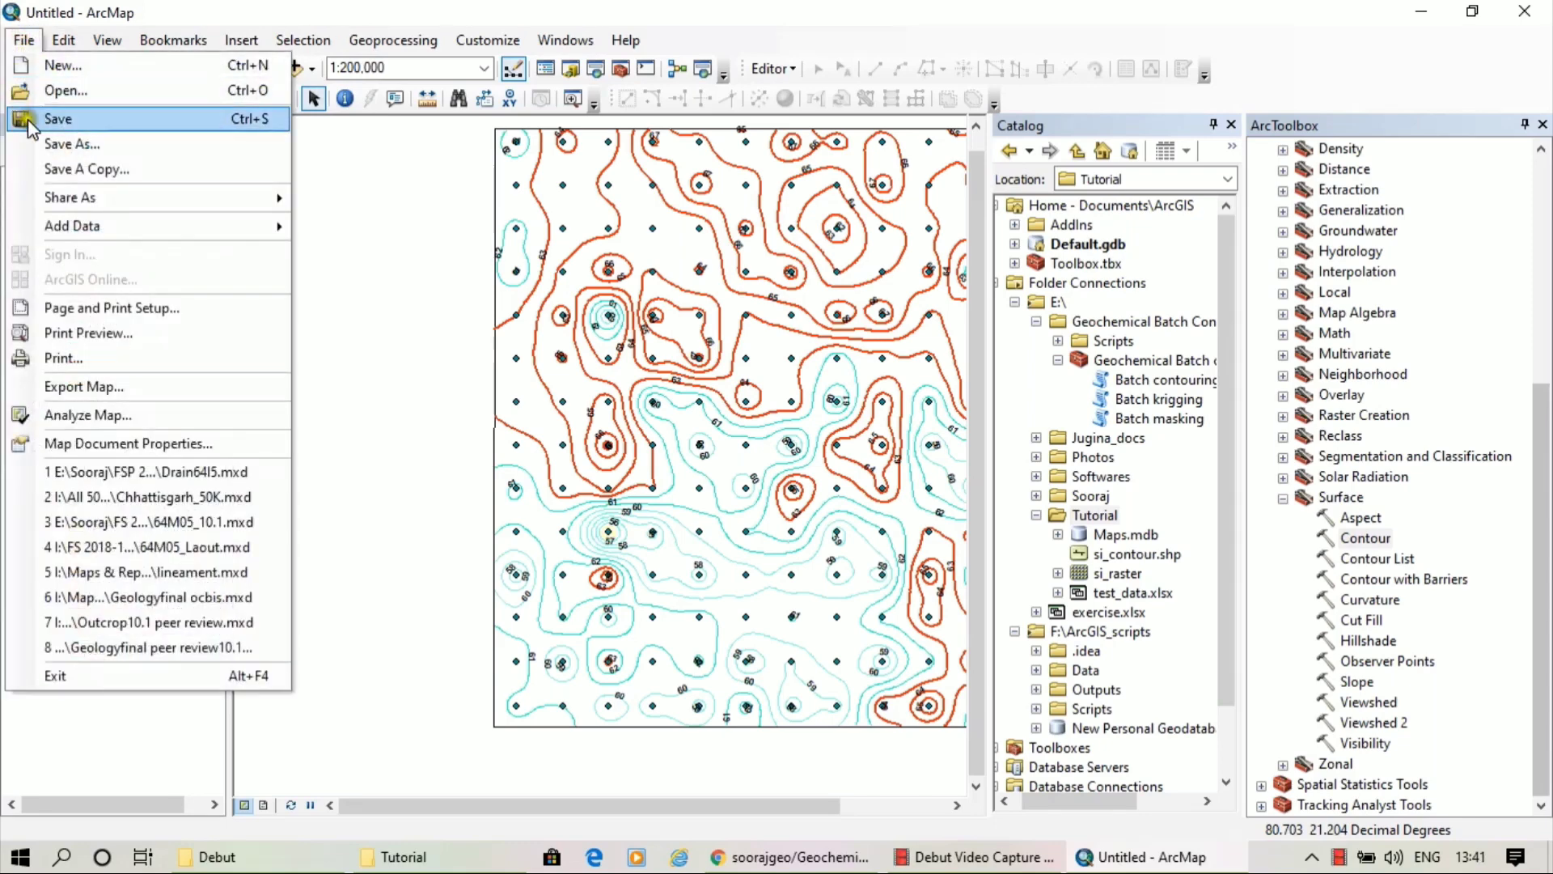
pyautogui.click(921, 34)
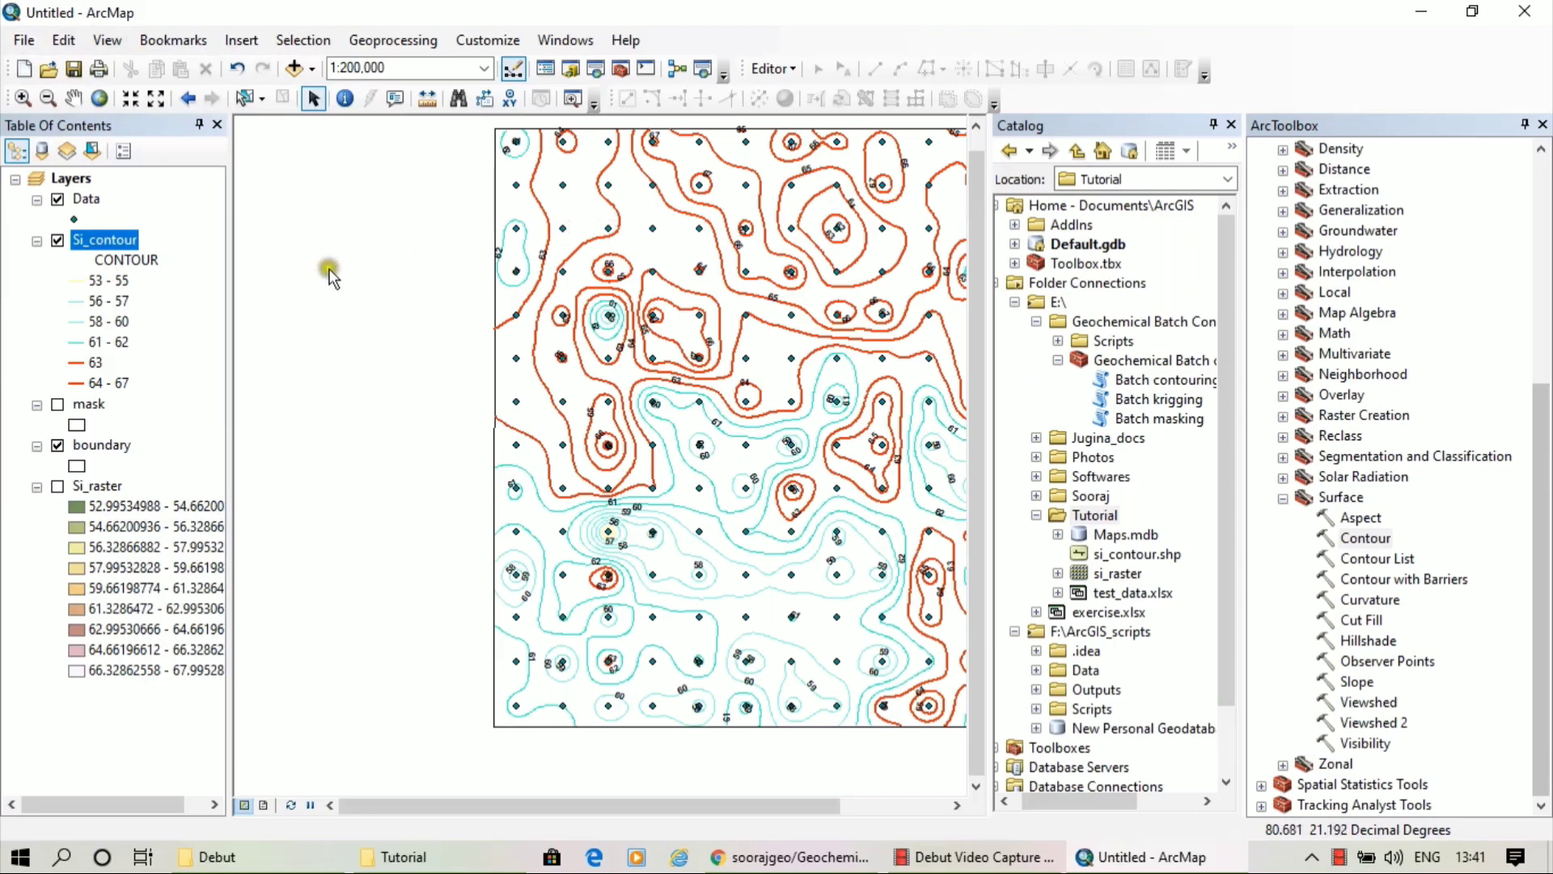
pyautogui.rightClick(116, 241)
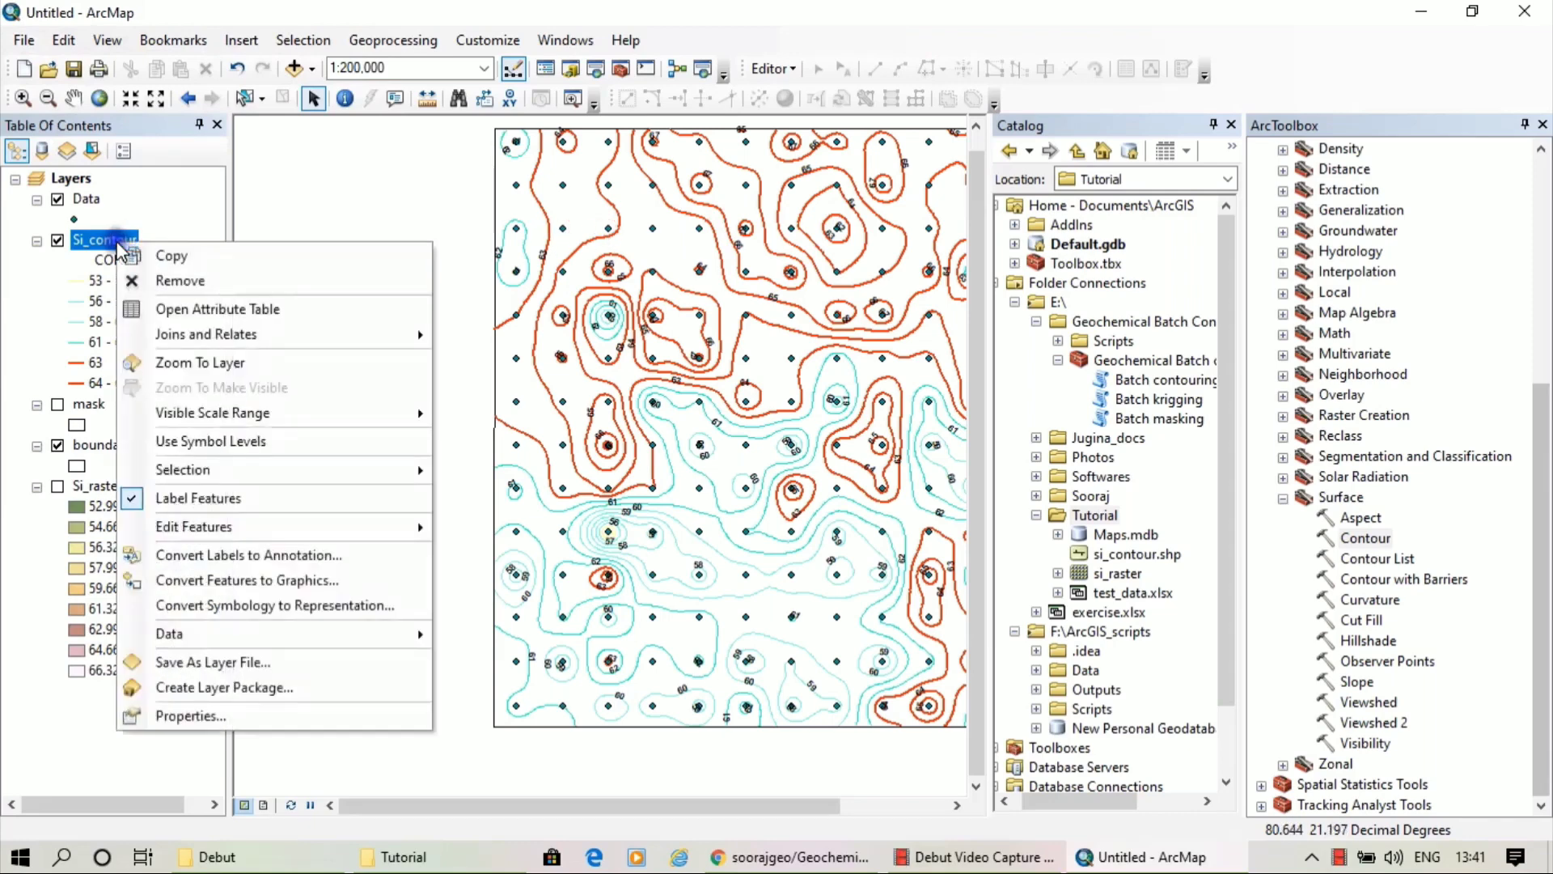
pyautogui.click(157, 278)
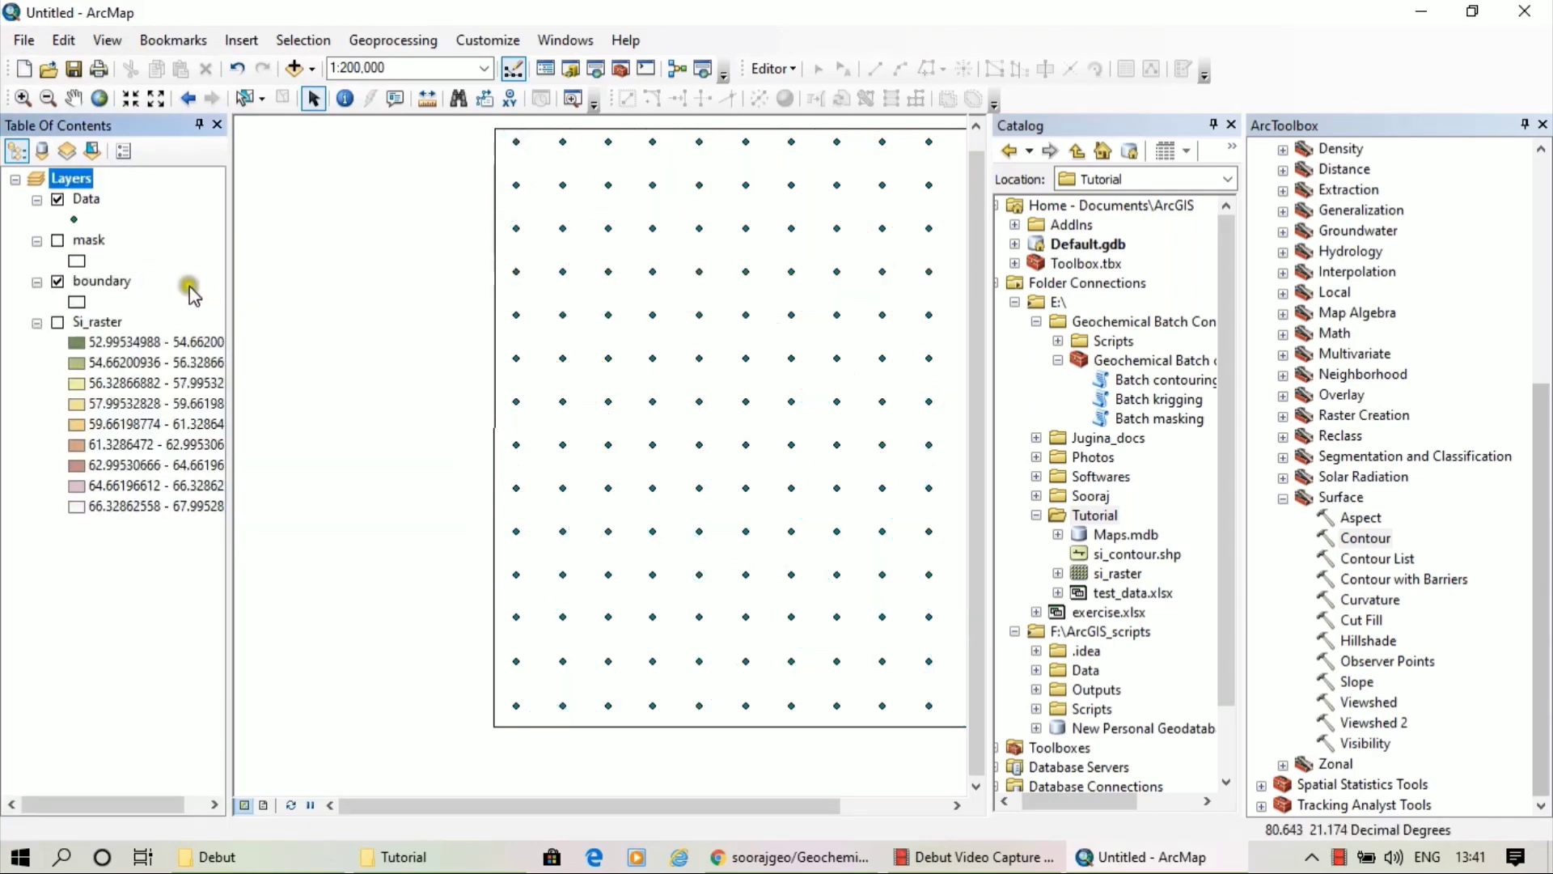
# Delete the si_contour.shp shapefile and the si_raster raster from the Tutorial folder
pyautogui.click(1162, 555)
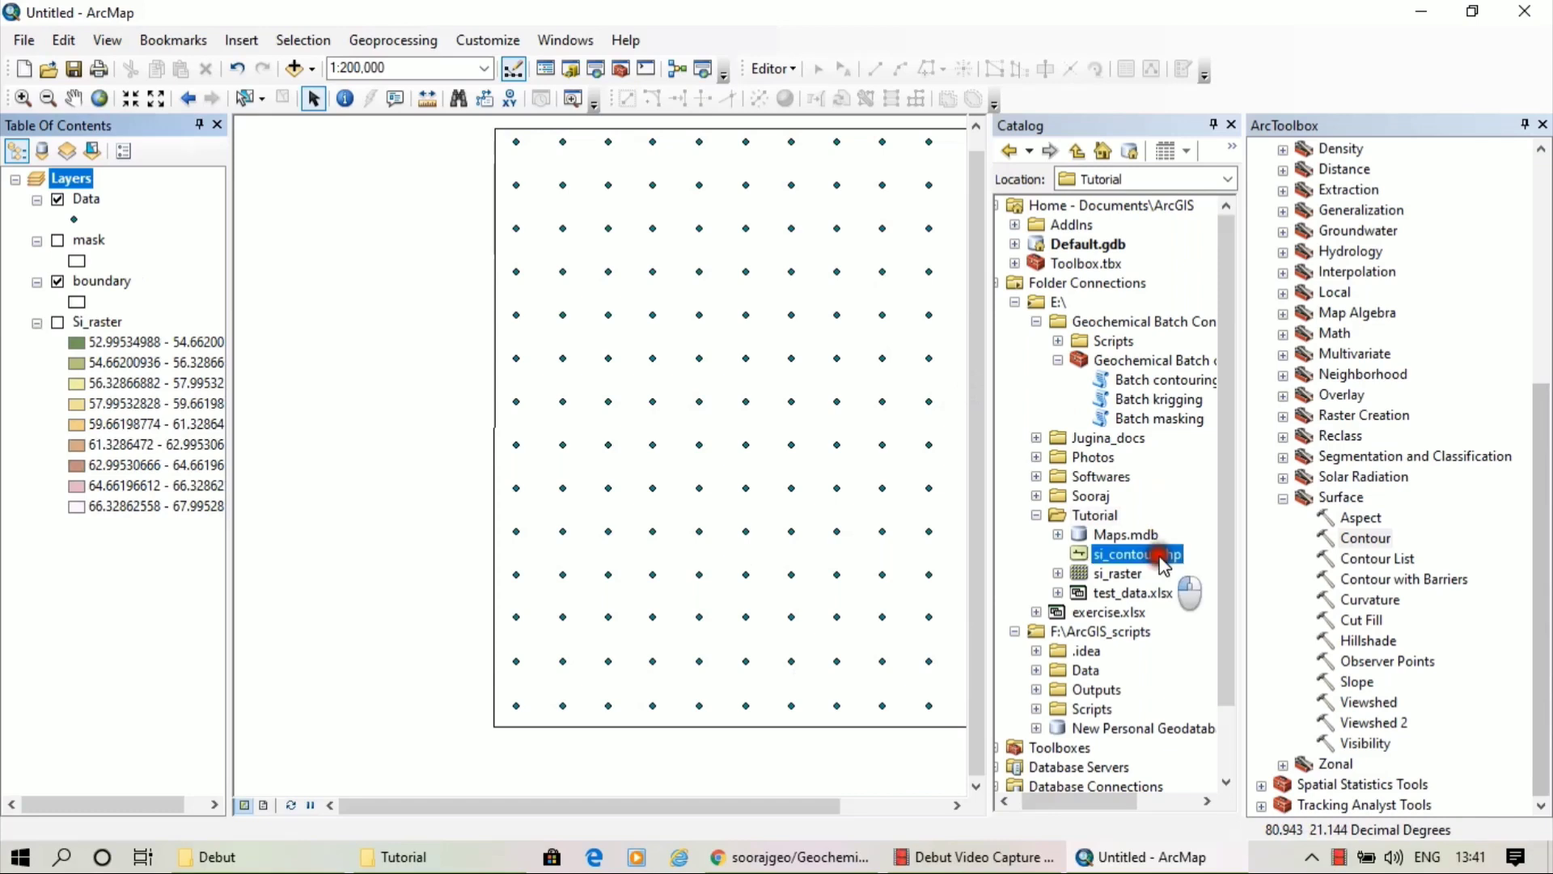
pyautogui.press('Delete')
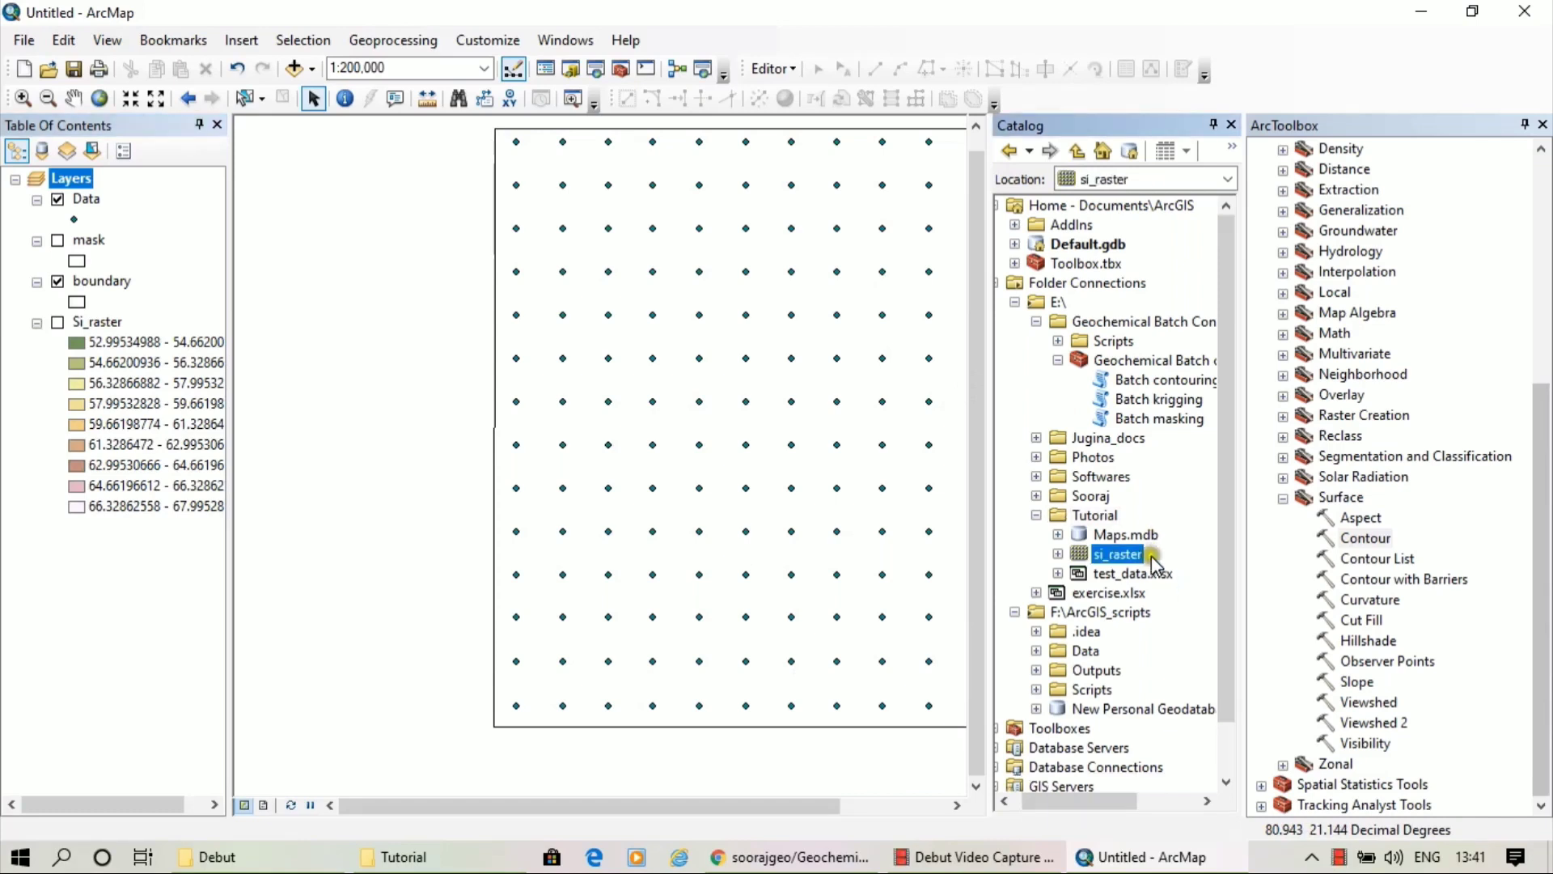
pyautogui.press('Delete')
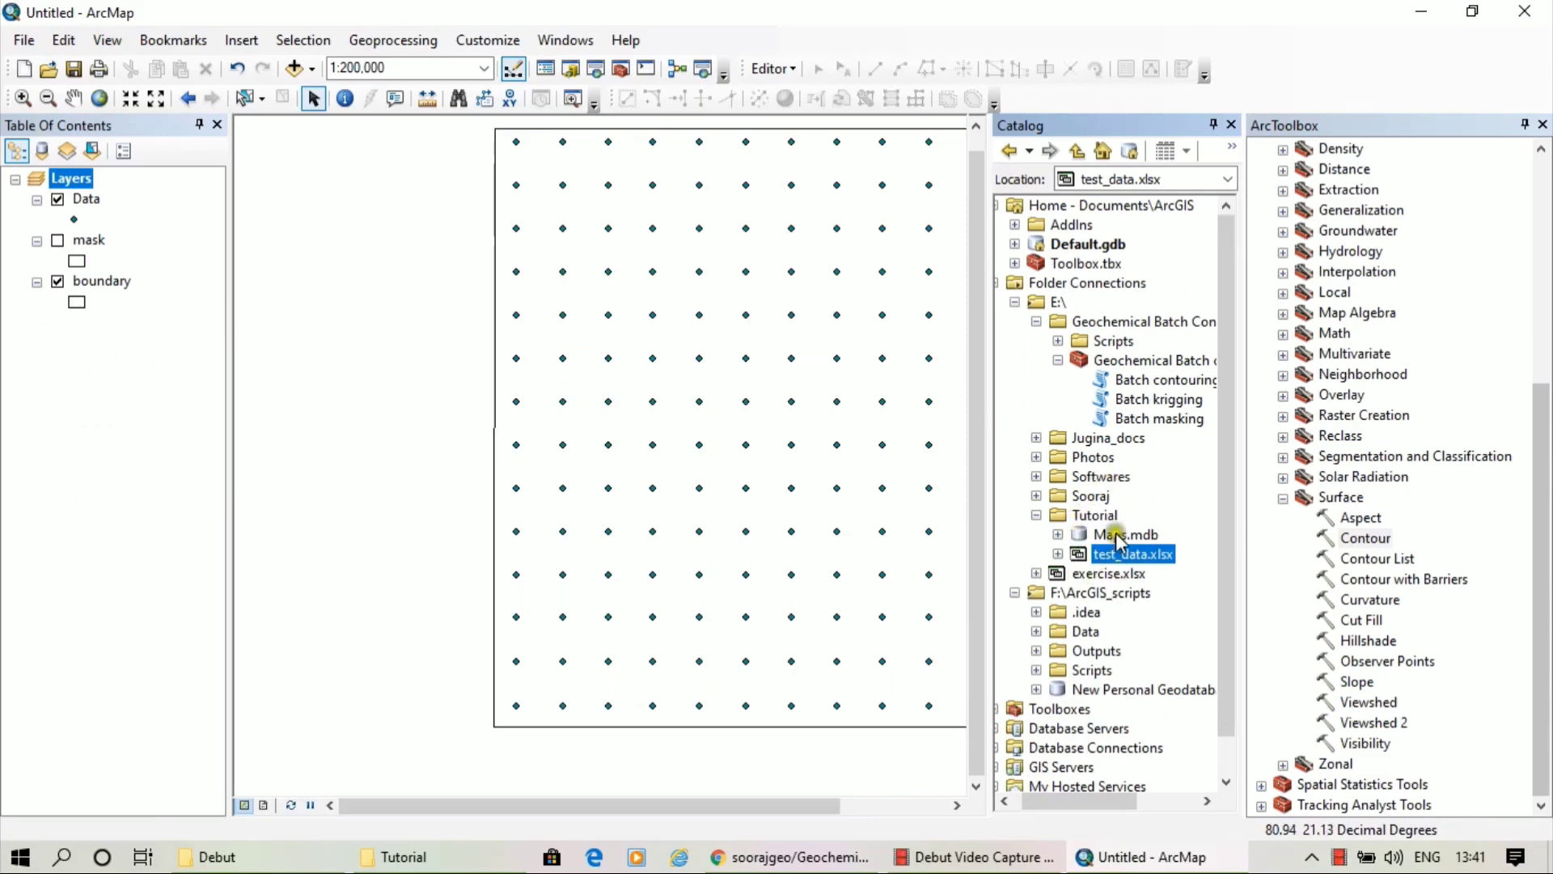
pyautogui.scroll(-1, 1221, 510)
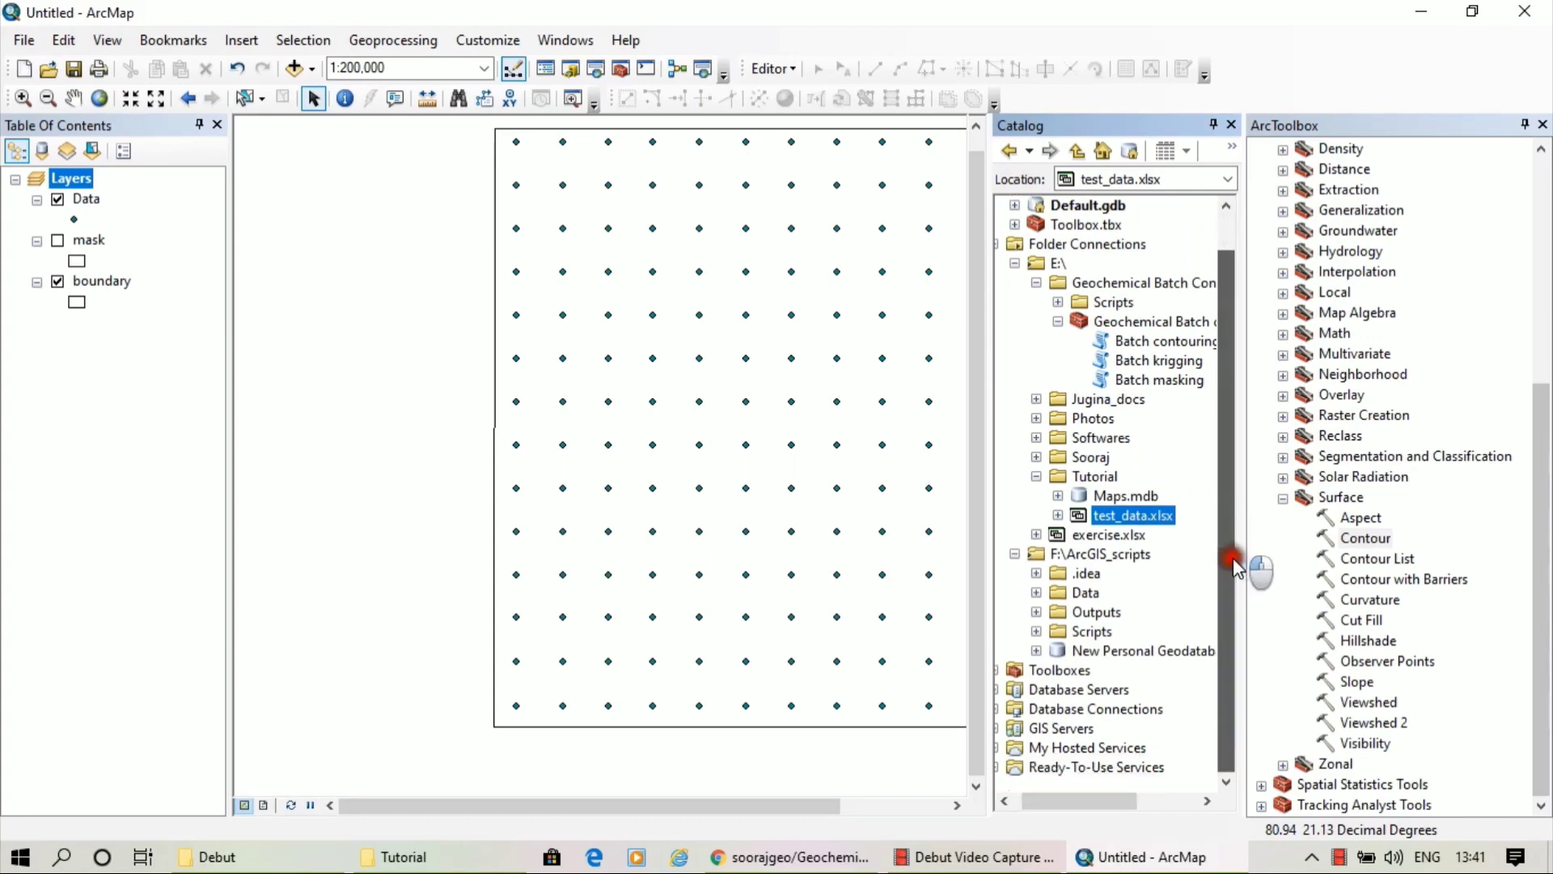
pyautogui.click(989, 859)
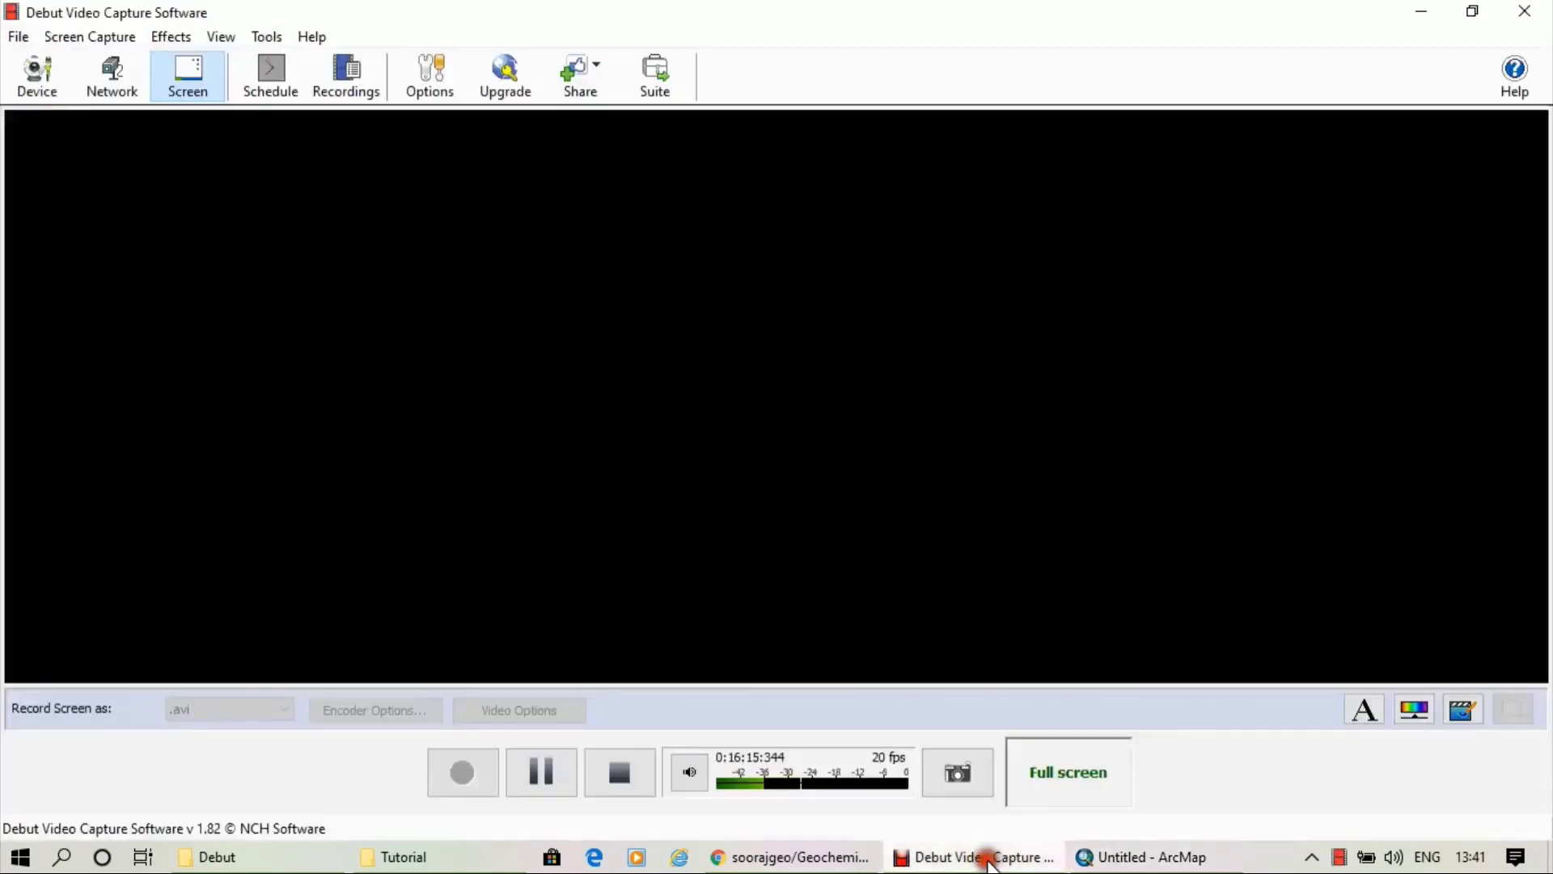
pyautogui.click(556, 775)
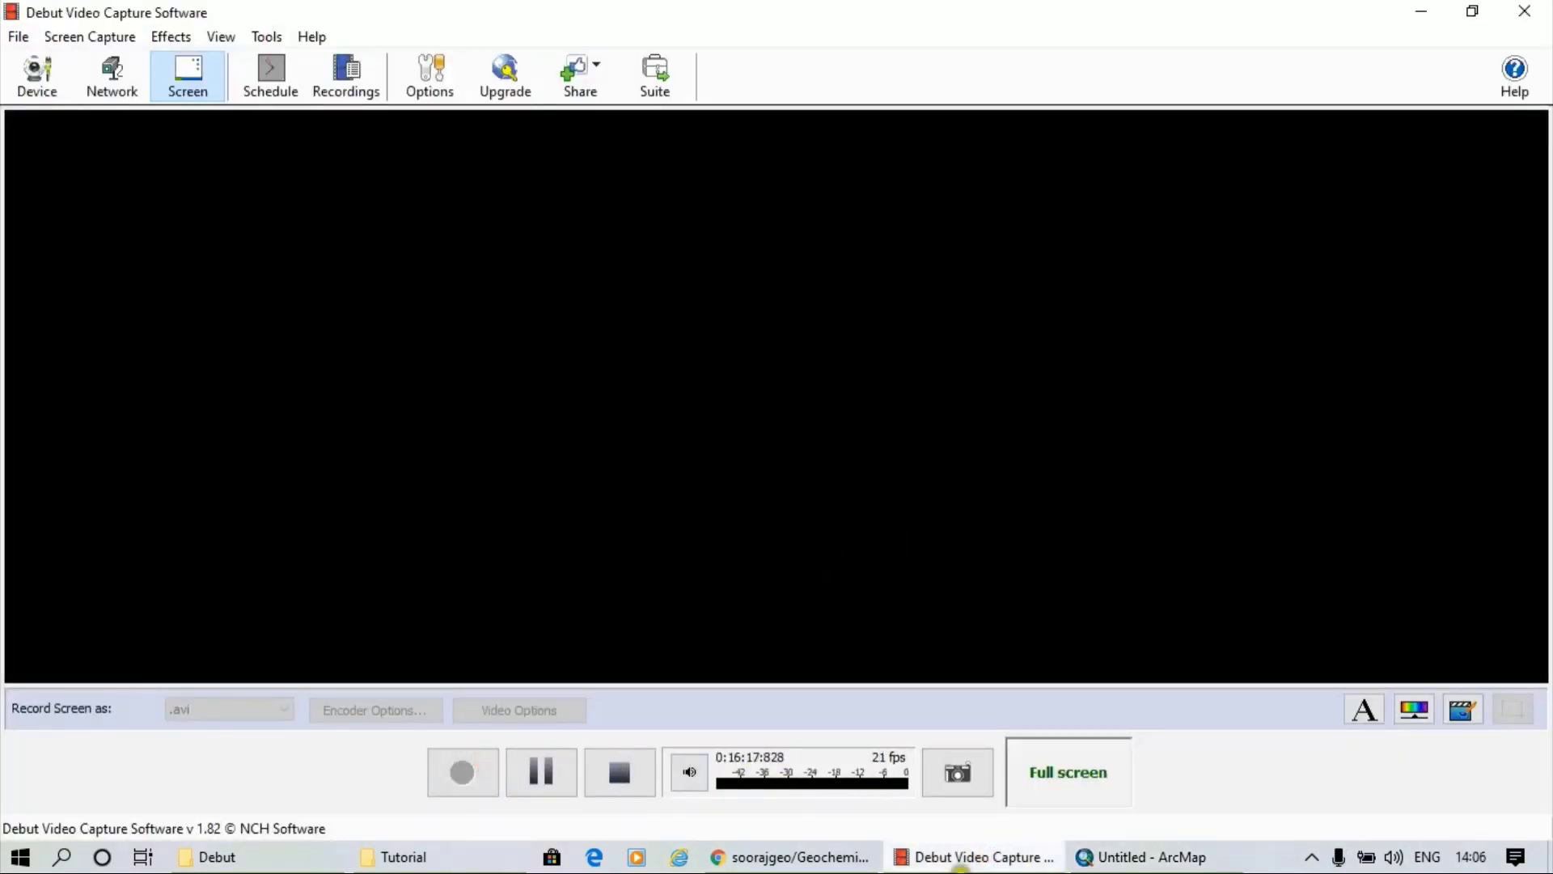
pyautogui.click(1004, 859)
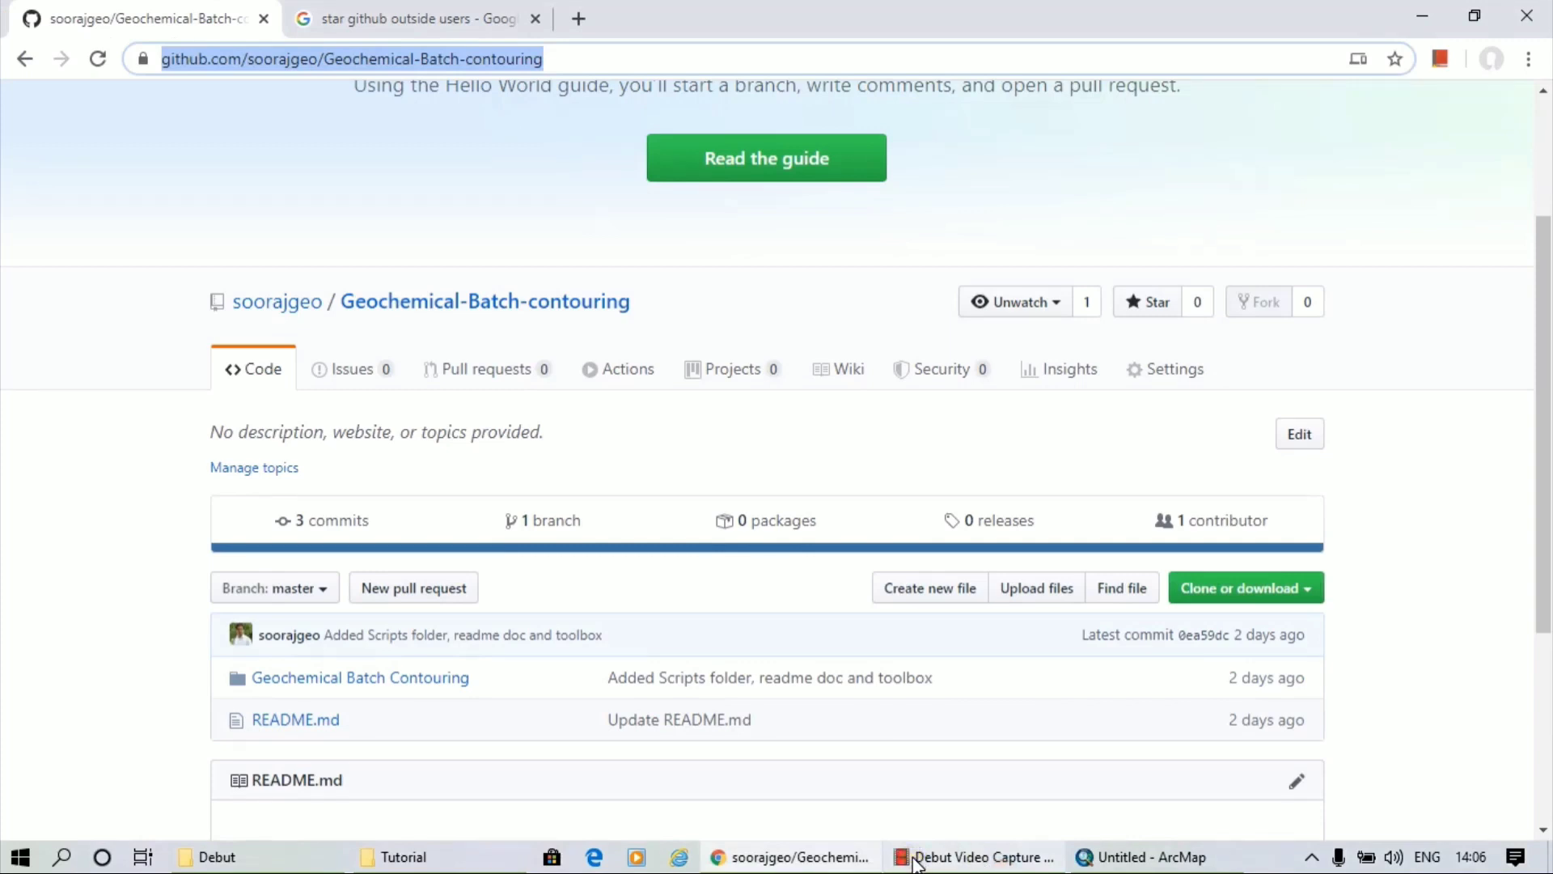
pyautogui.click(1083, 859)
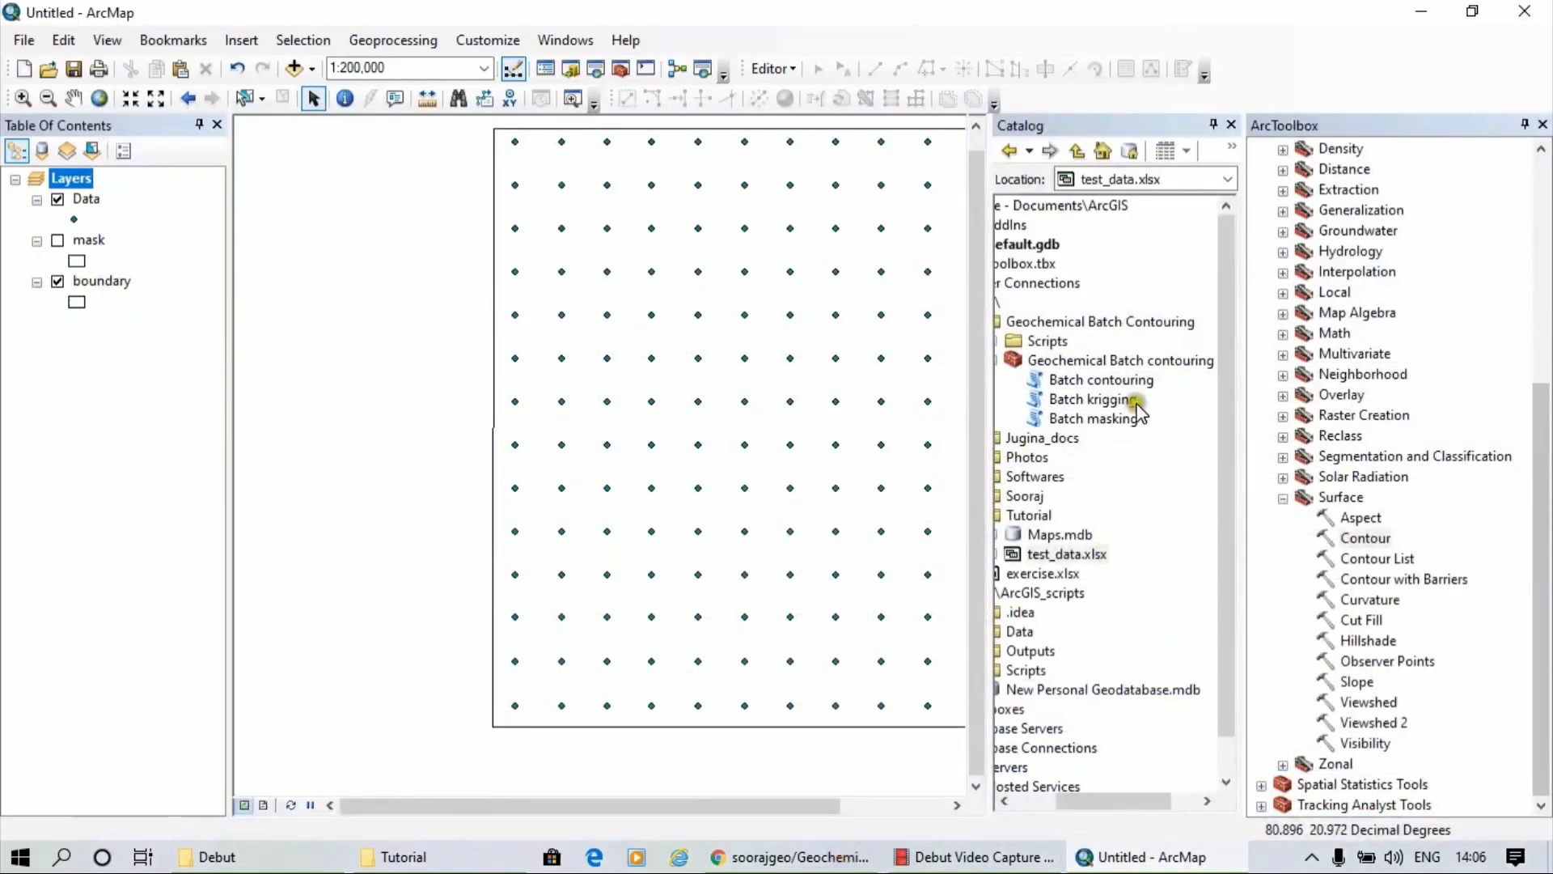
# Switch to Chrome and review the Geochemical-Batch-contouring GitHub repository page, including its files and README
pyautogui.click(846, 857)
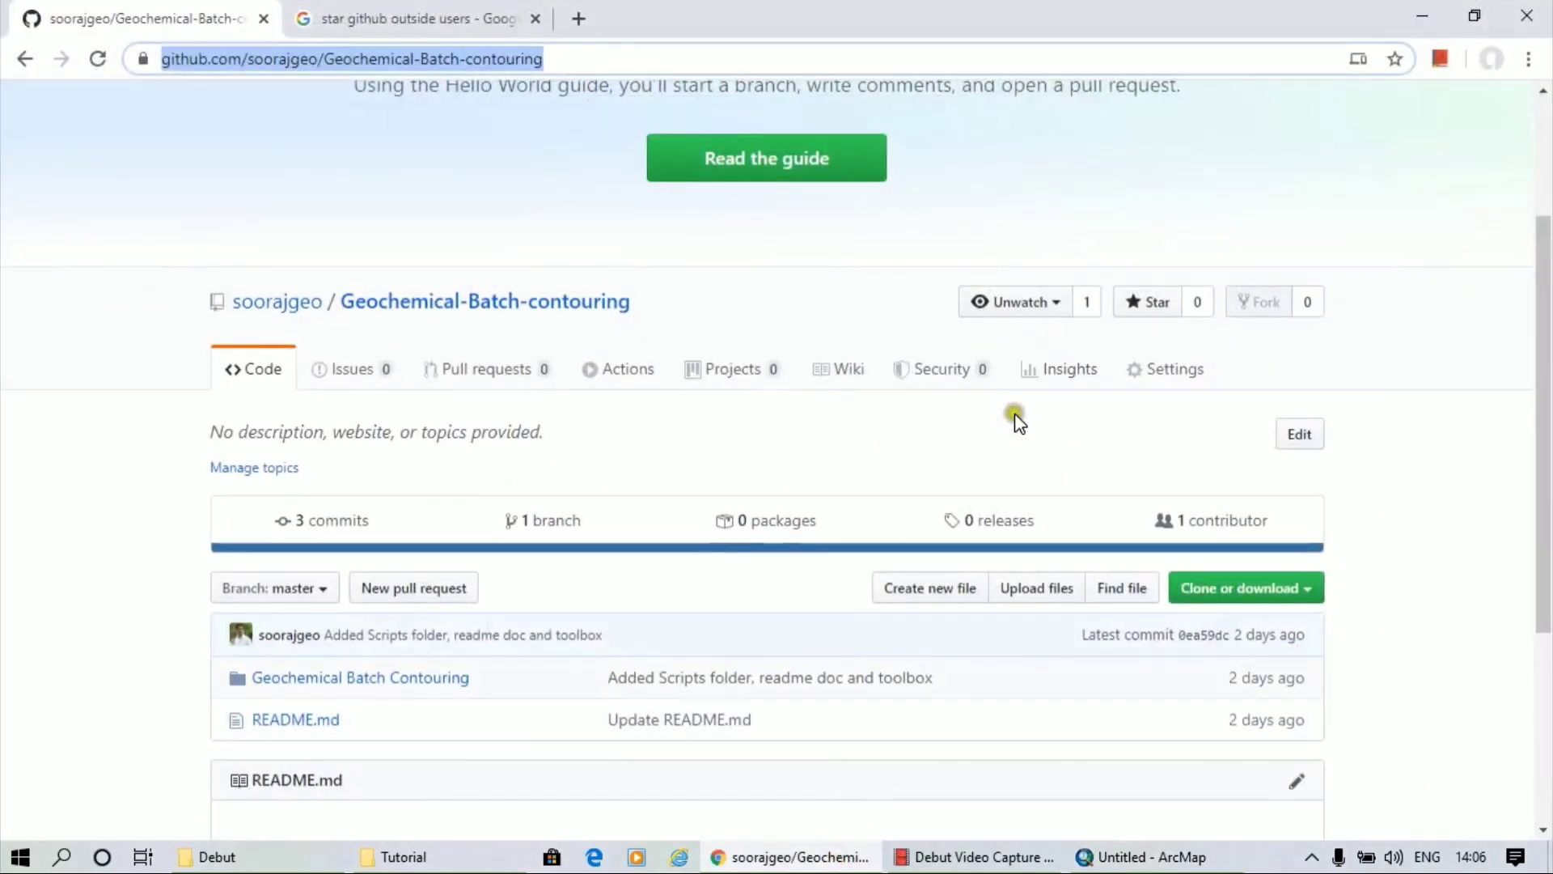
pyautogui.scroll(3, 1013, 441)
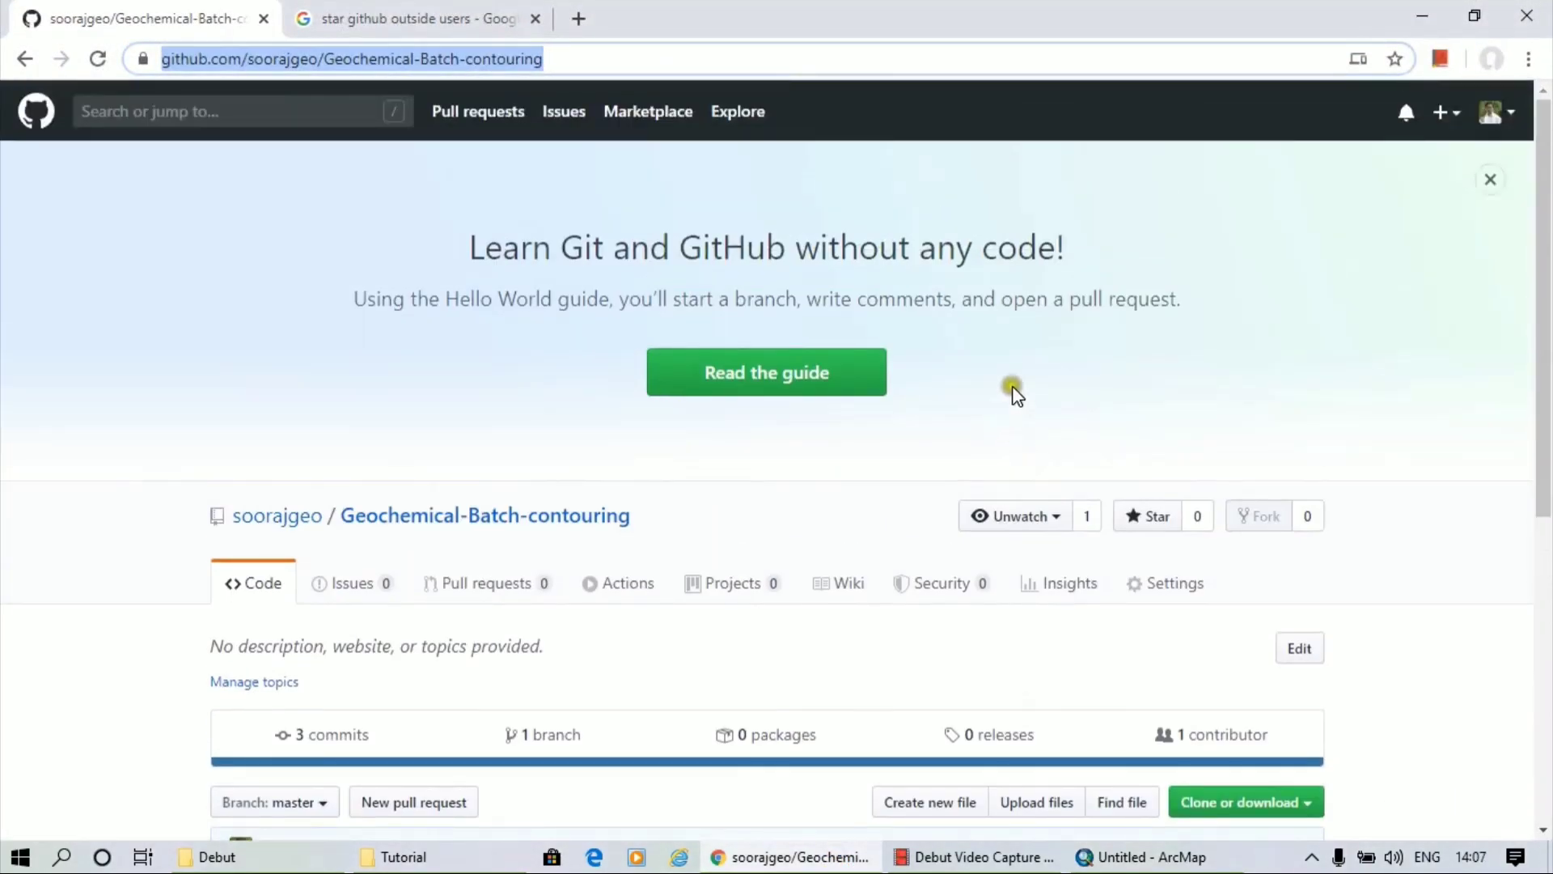
pyautogui.scroll(-3, 1032, 378)
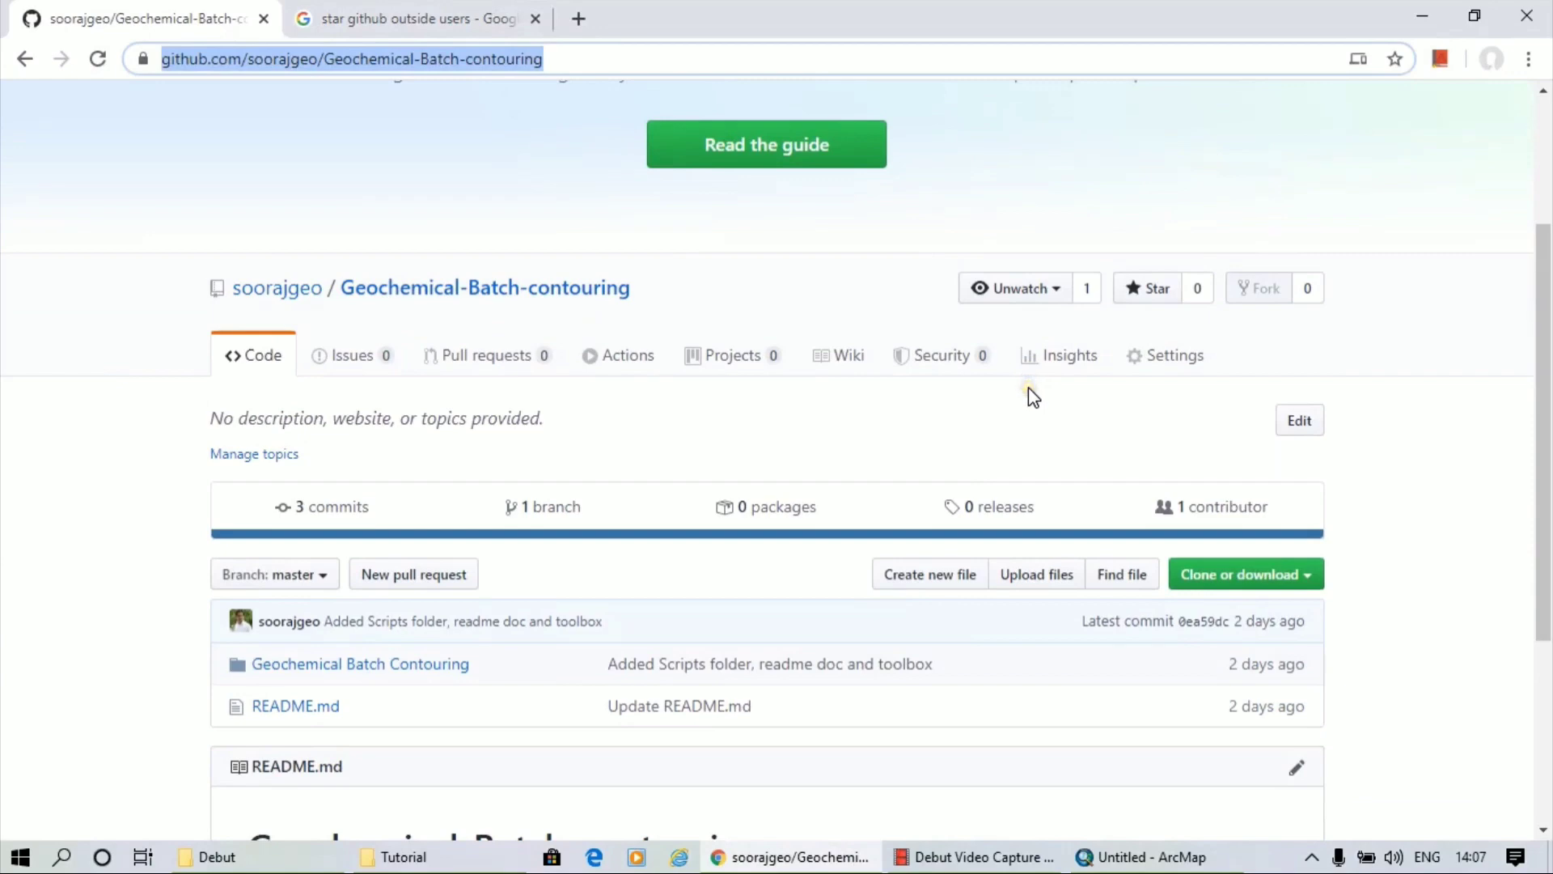
pyautogui.scroll(-2, 1030, 392)
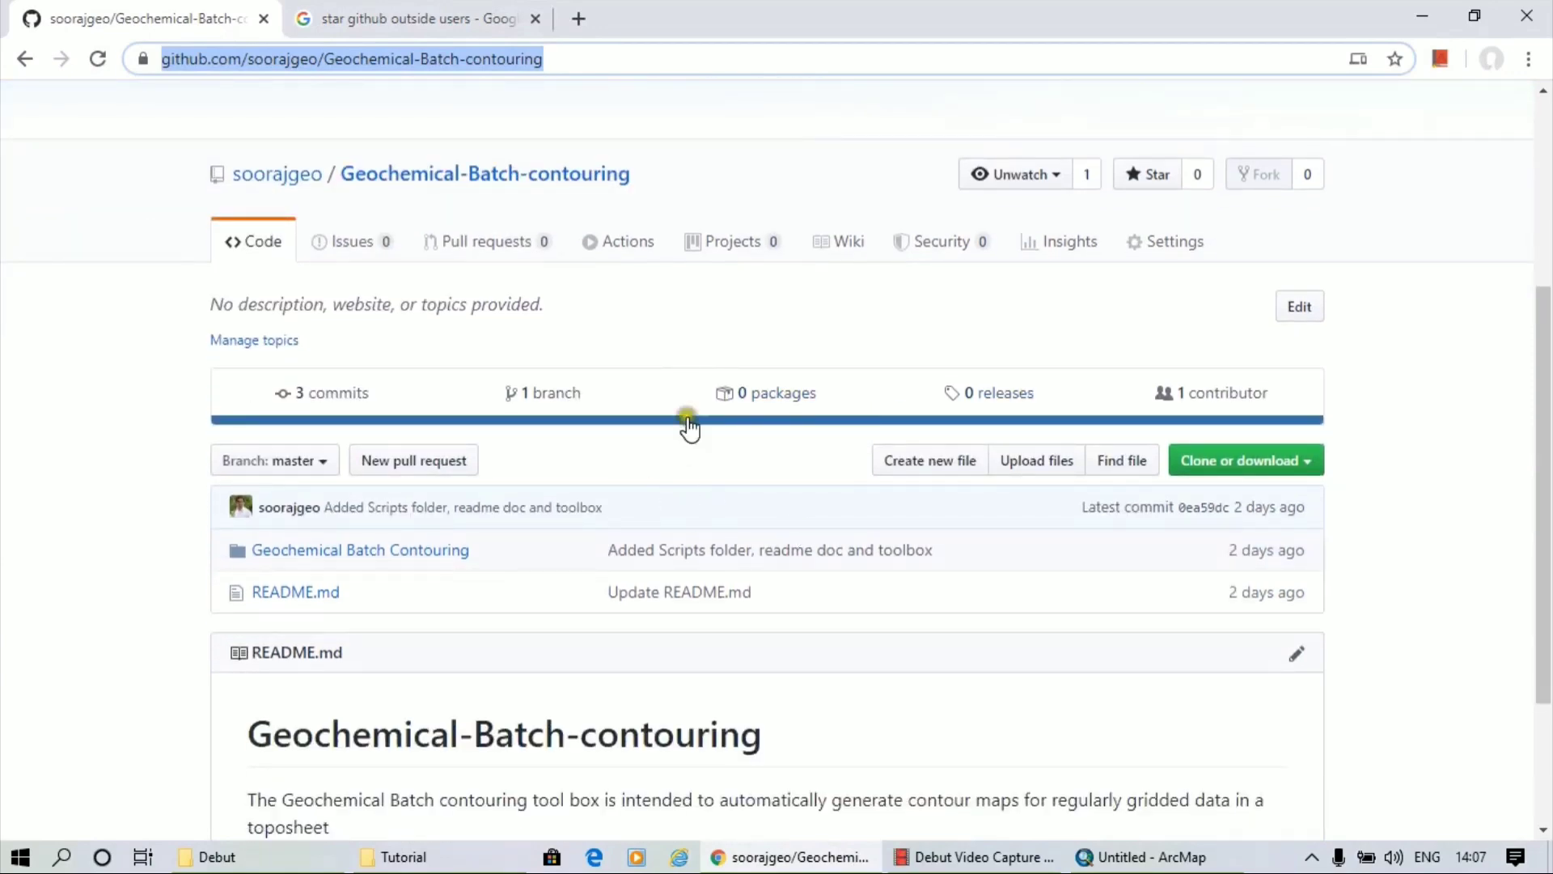
pyautogui.scroll(4, 930, 496)
pyautogui.scroll(-6, 939, 502)
pyautogui.scroll(-1, 938, 502)
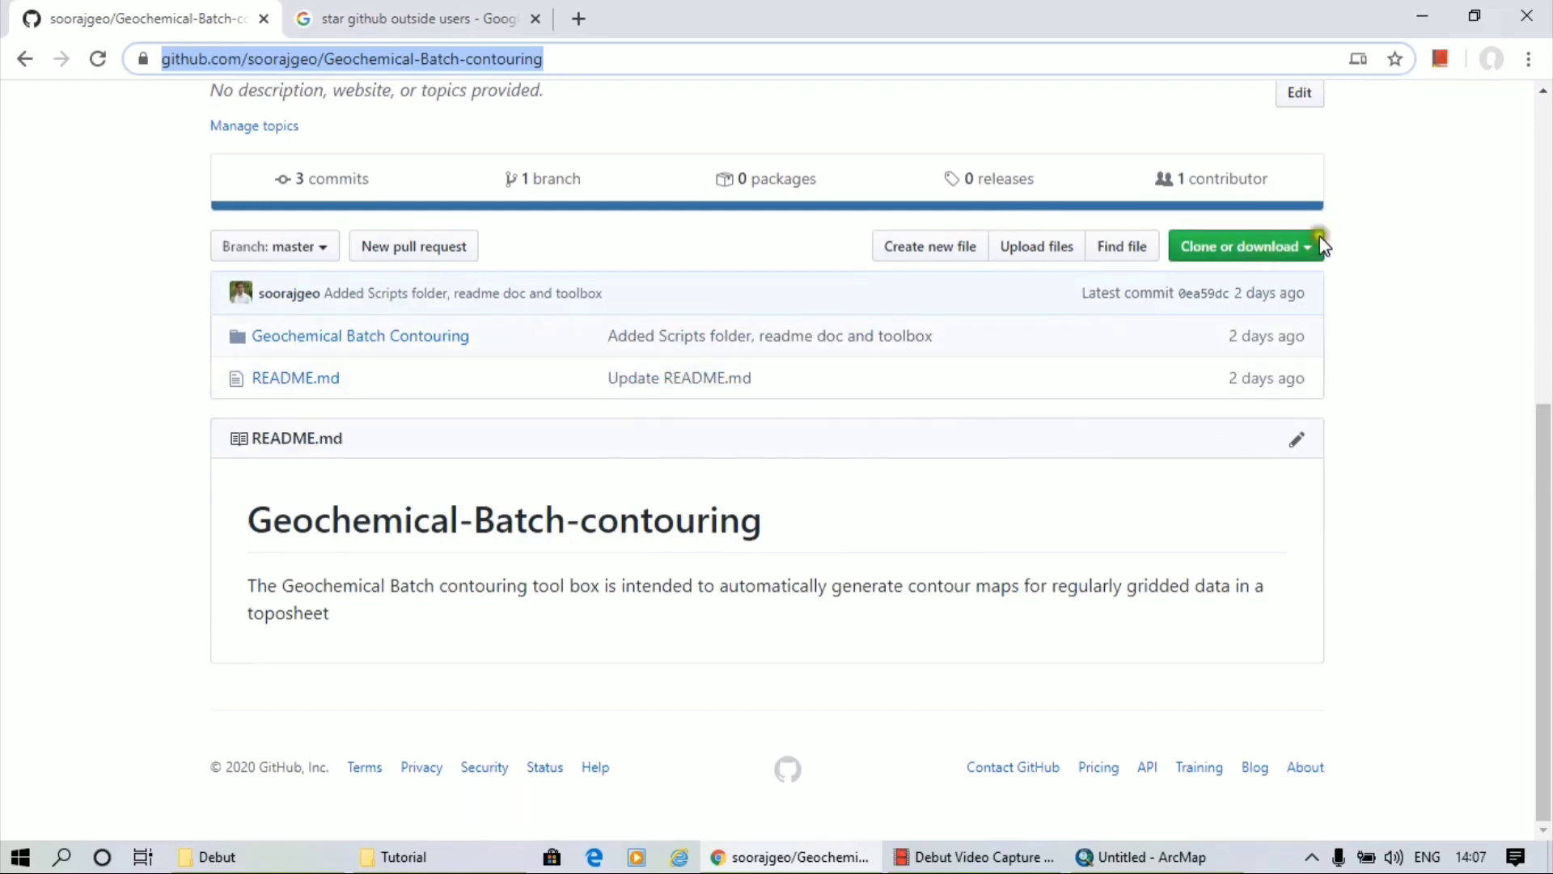
# Show the repository's clone and ZIP download options, and close them
pyautogui.click(1317, 261)
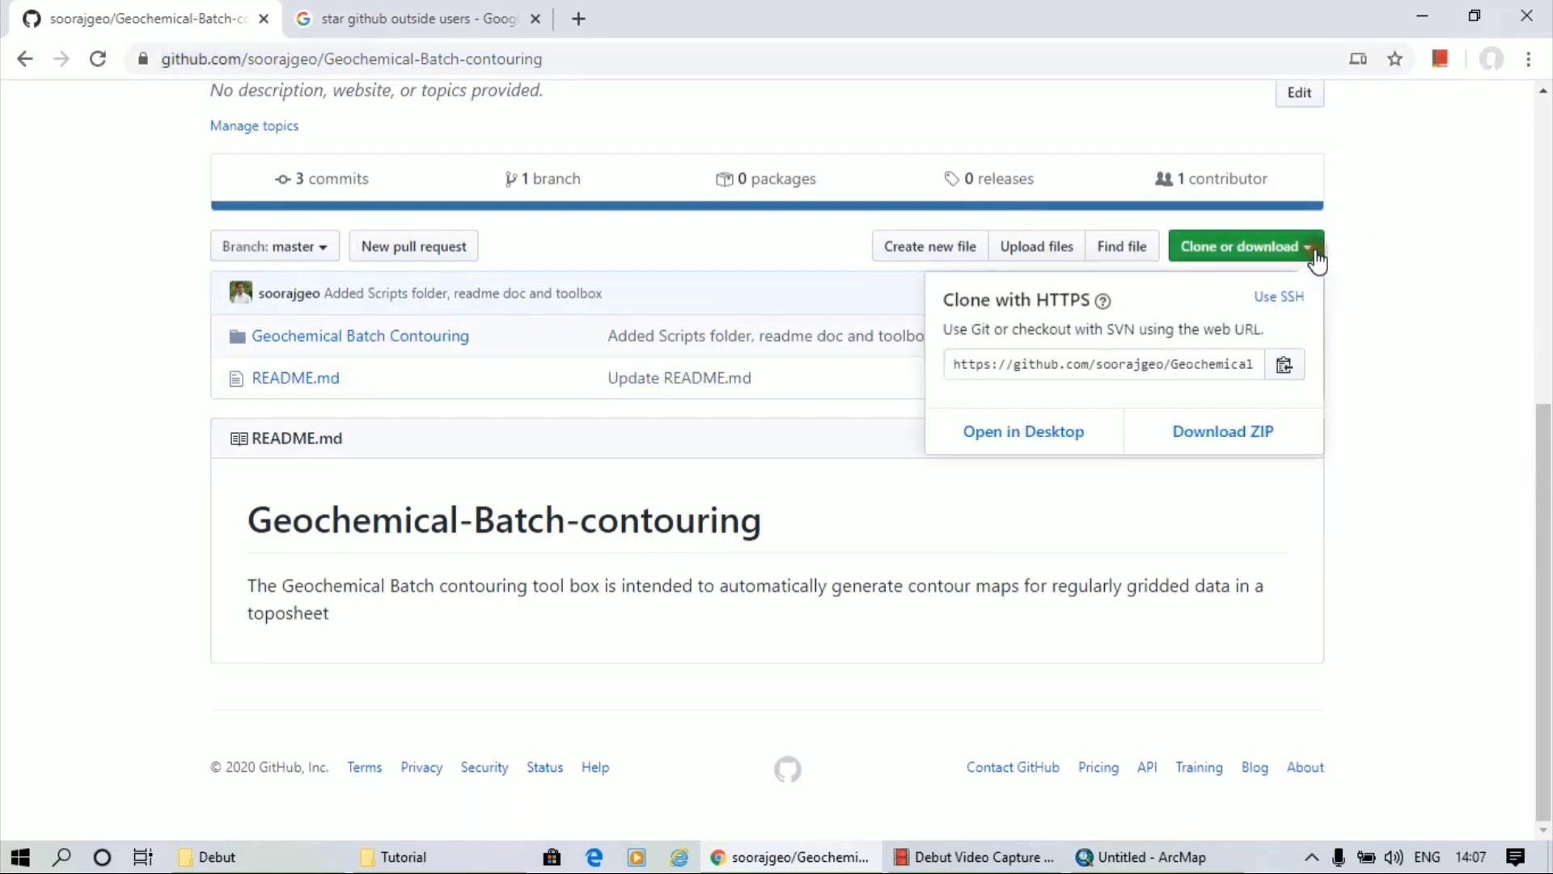
pyautogui.click(1256, 437)
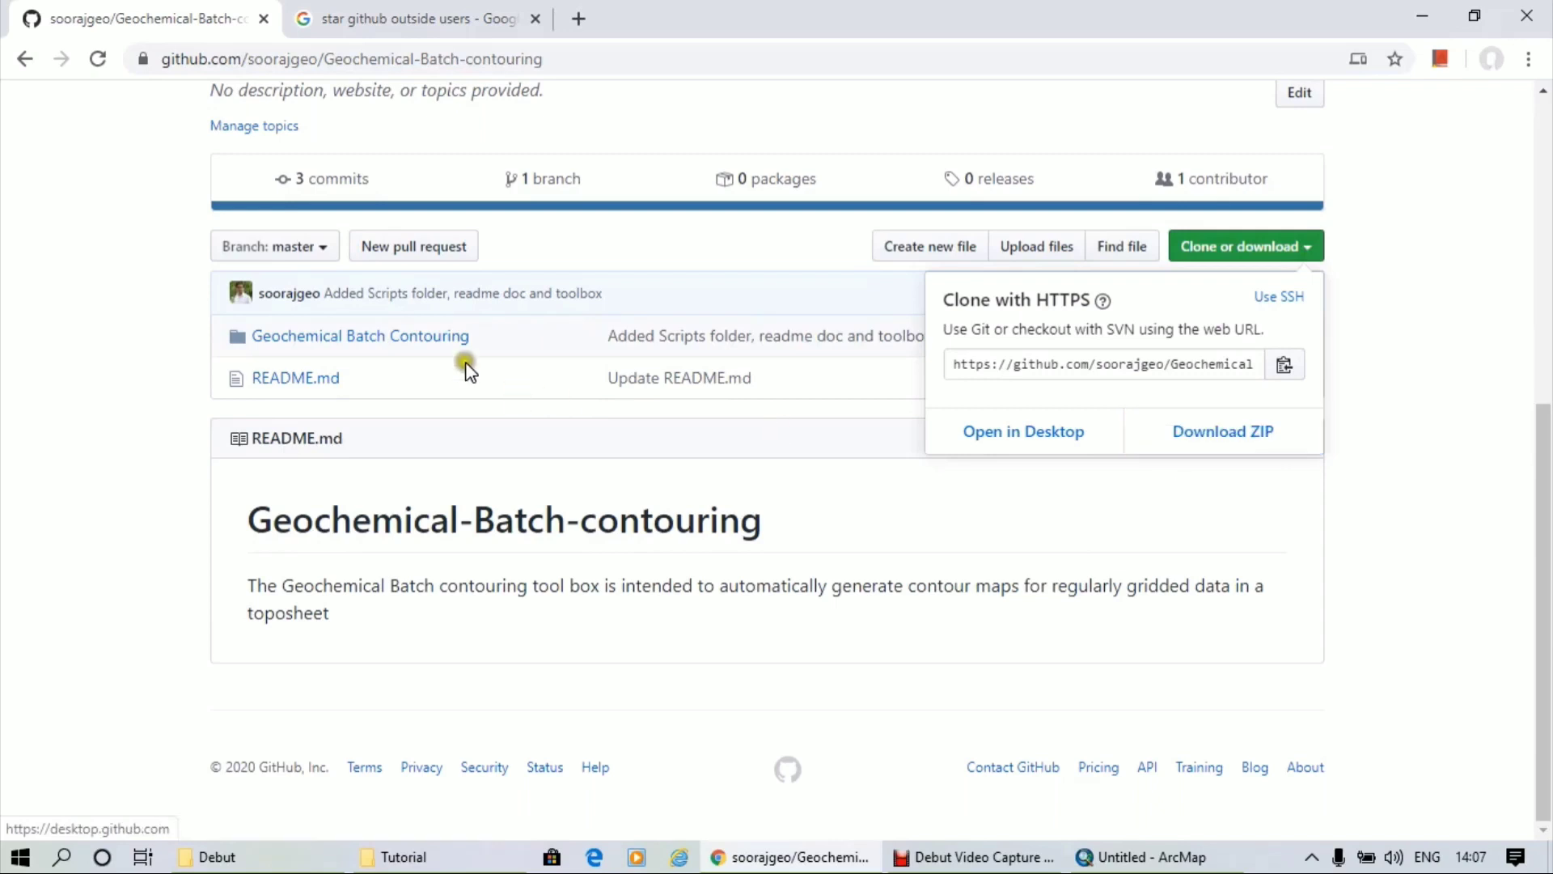
pyautogui.click(1484, 340)
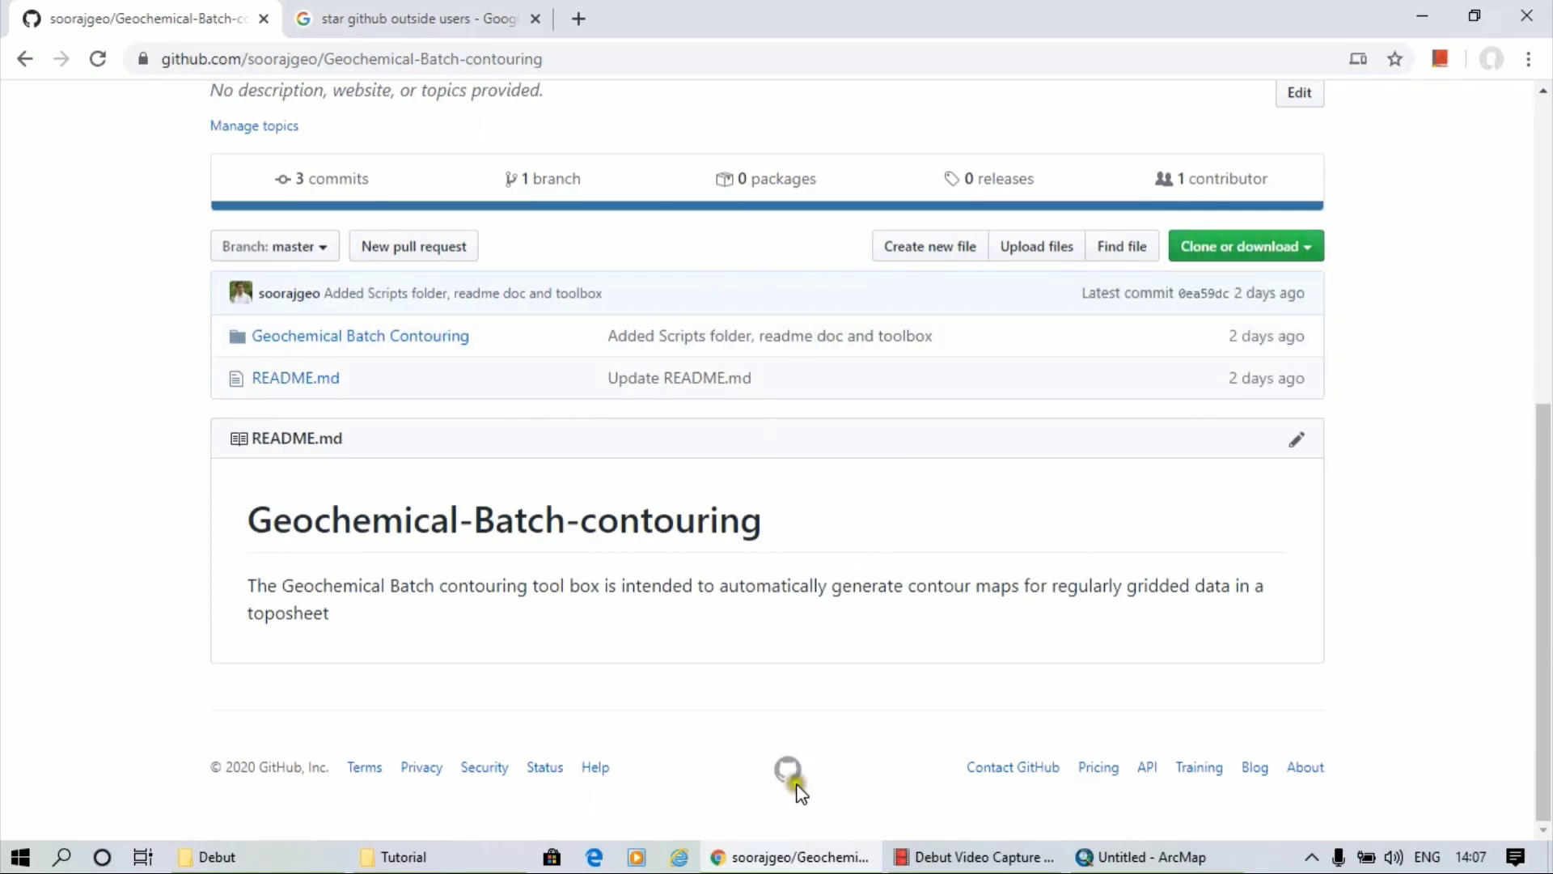
# Switch to ArcMap and open the properties of the Batch contouring script tool in the Geochemical Batch contouring toolbox
pyautogui.click(961, 859)
pyautogui.click(964, 863)
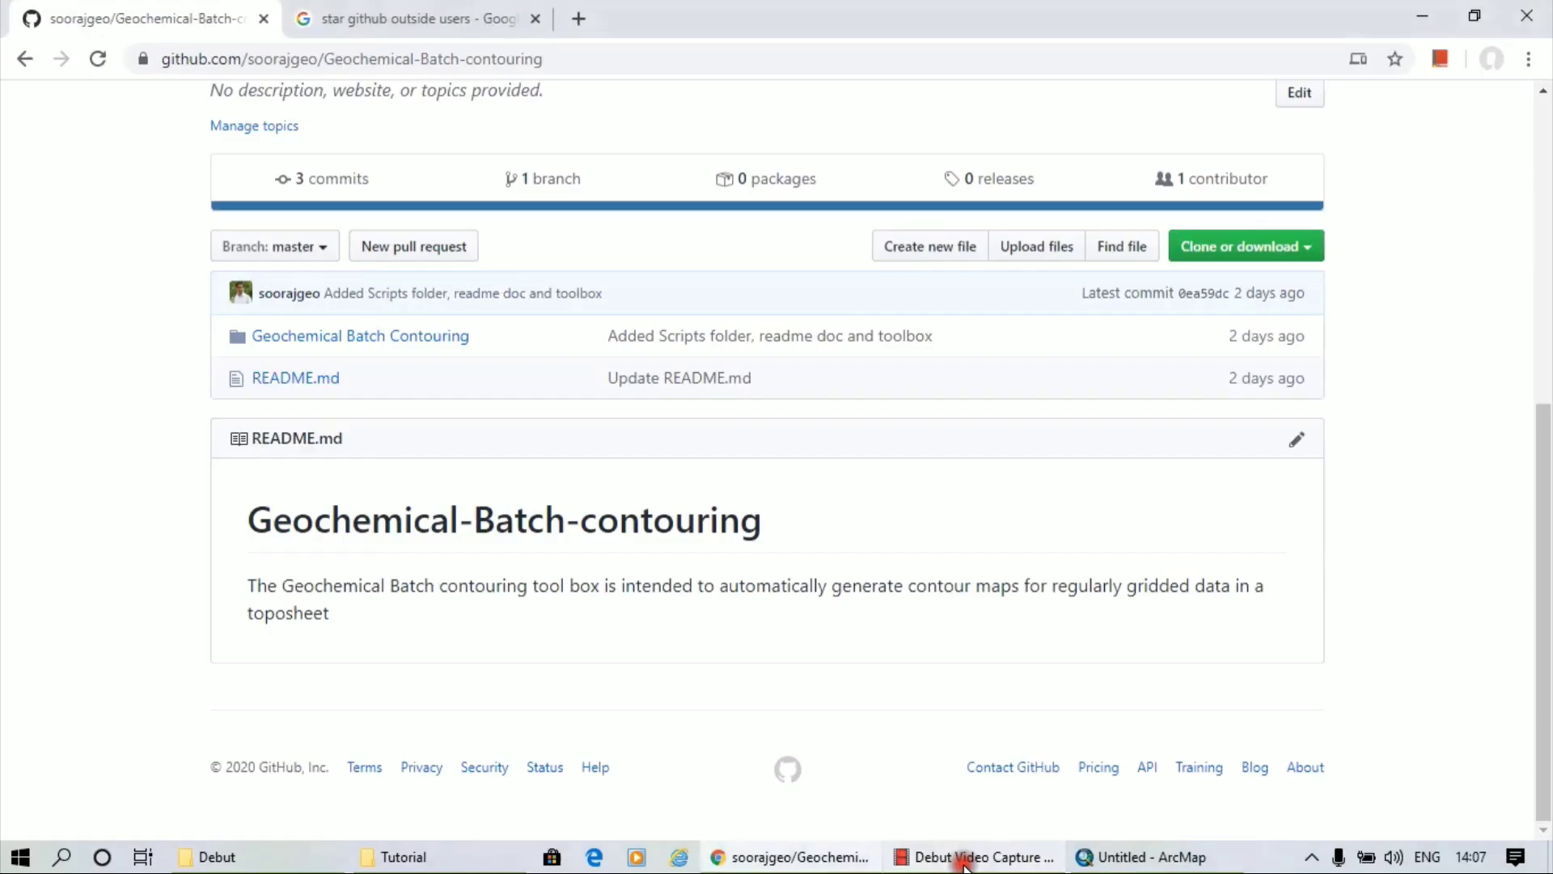
pyautogui.click(1098, 857)
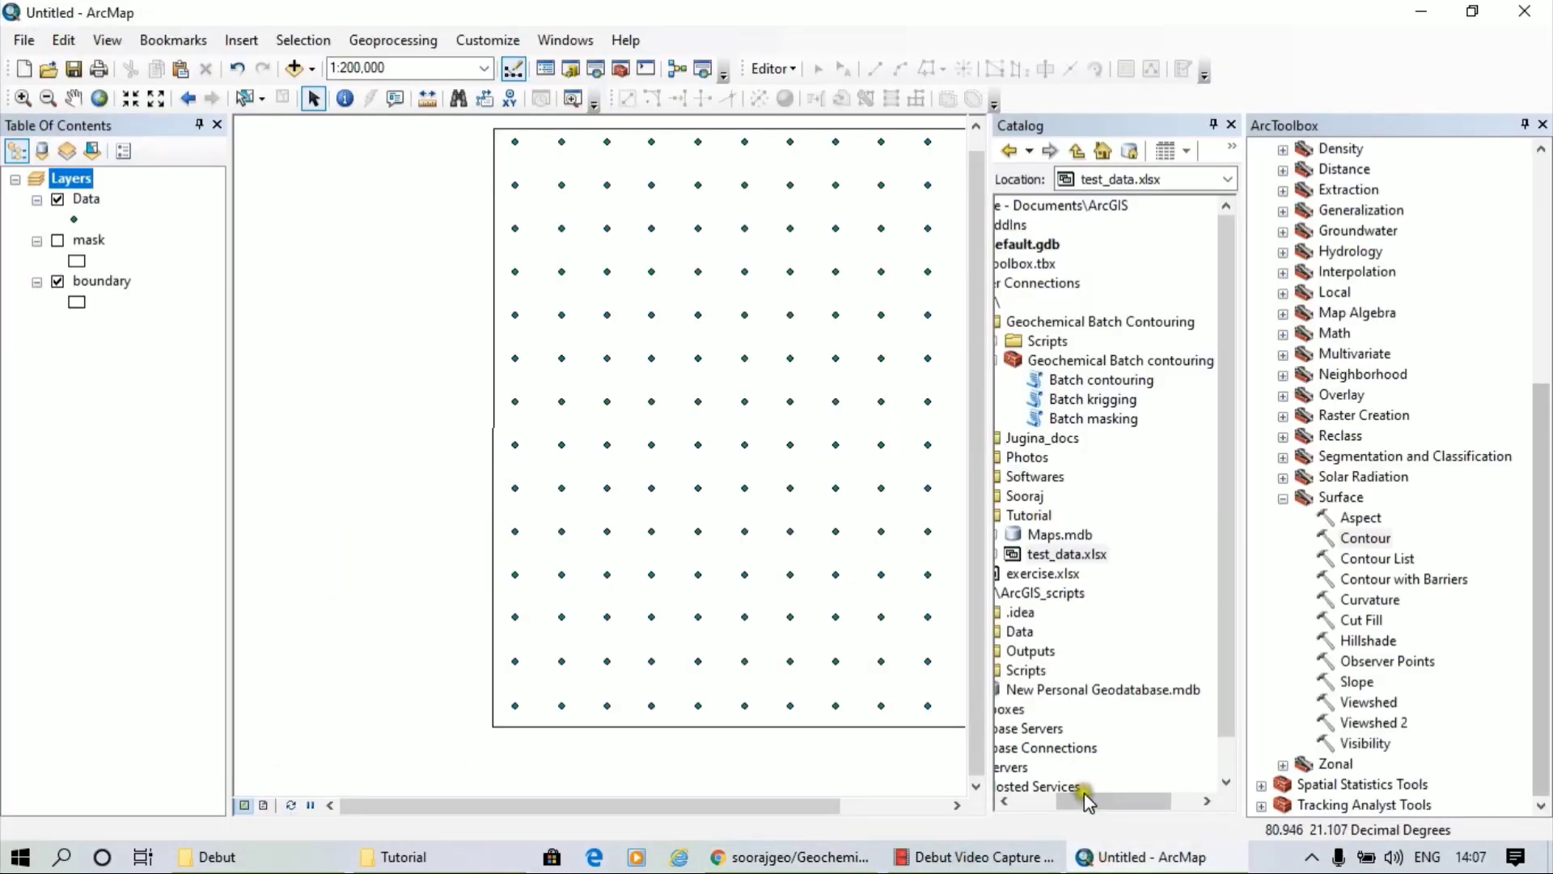
pyautogui.moveTo(1085, 794); pyautogui.dragTo(1053, 799)
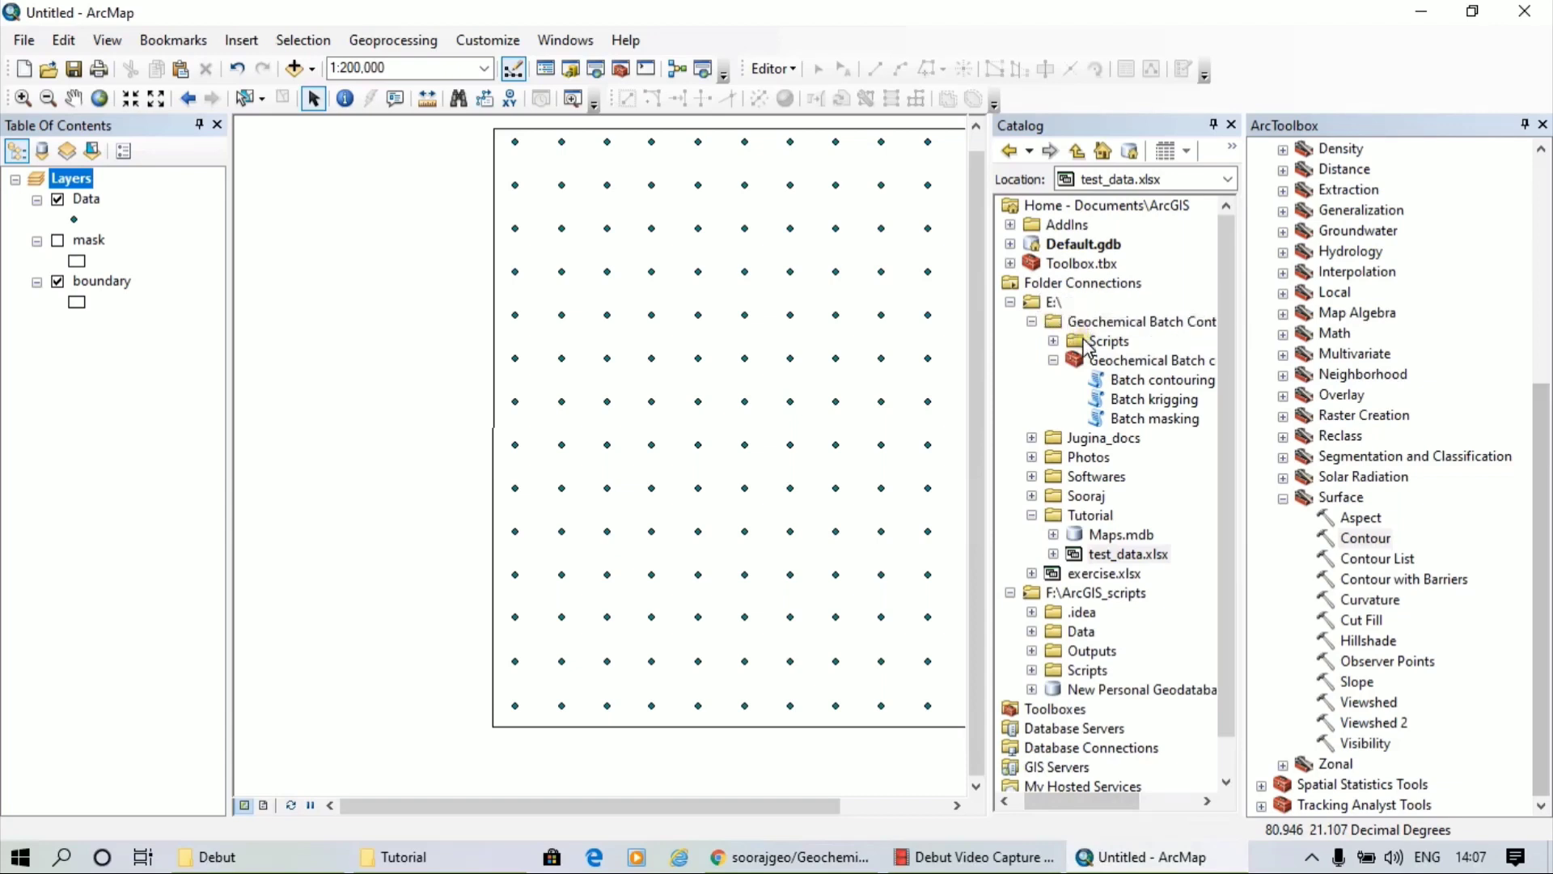
pyautogui.click(1123, 382)
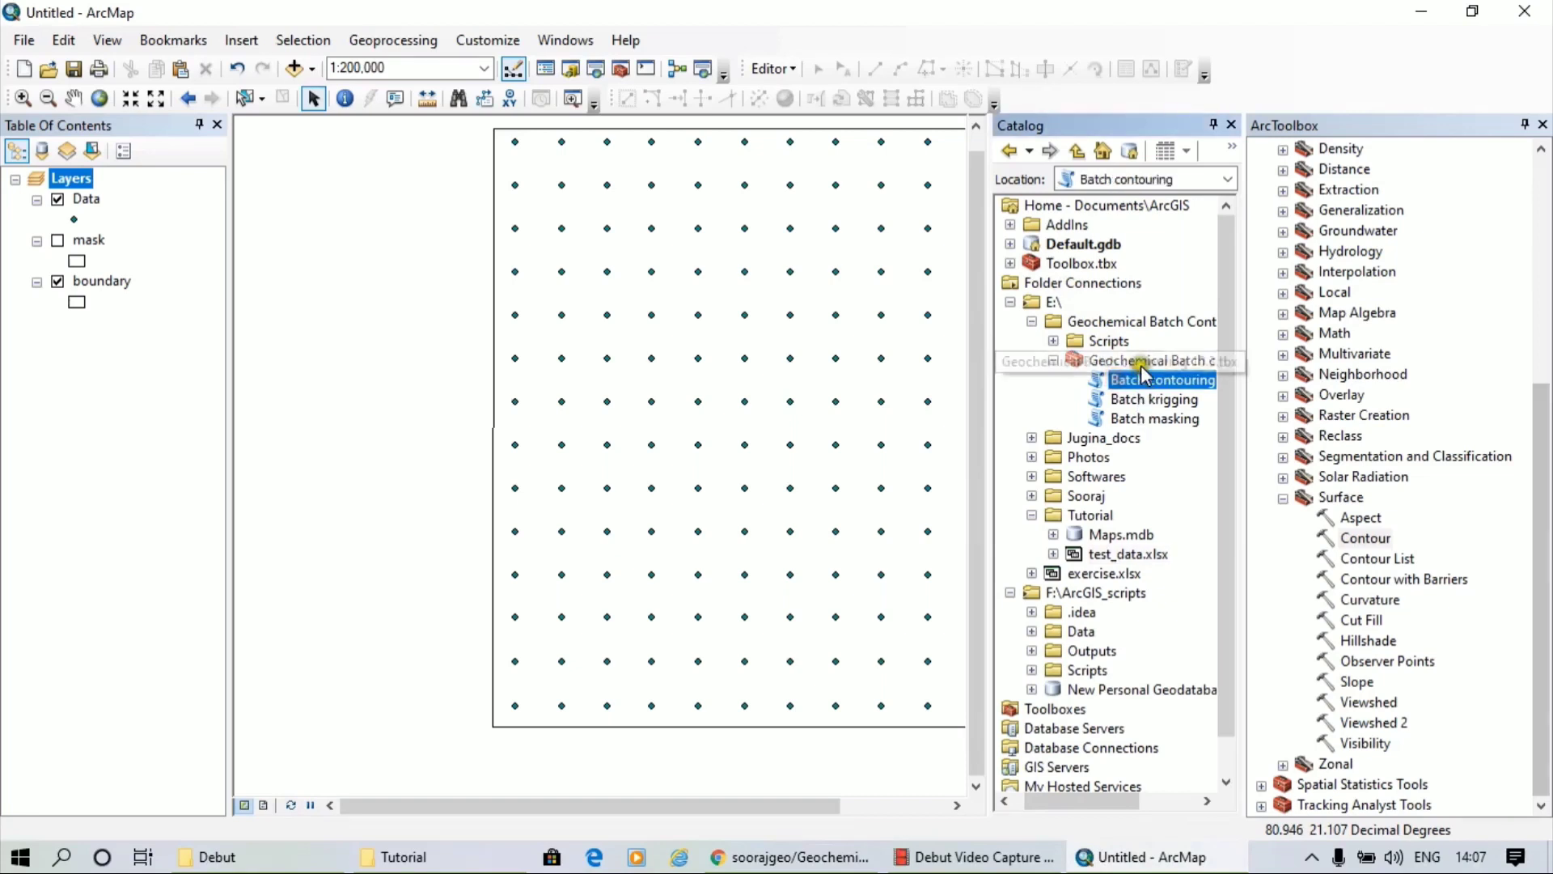
pyautogui.moveTo(1119, 802); pyautogui.dragTo(1131, 802)
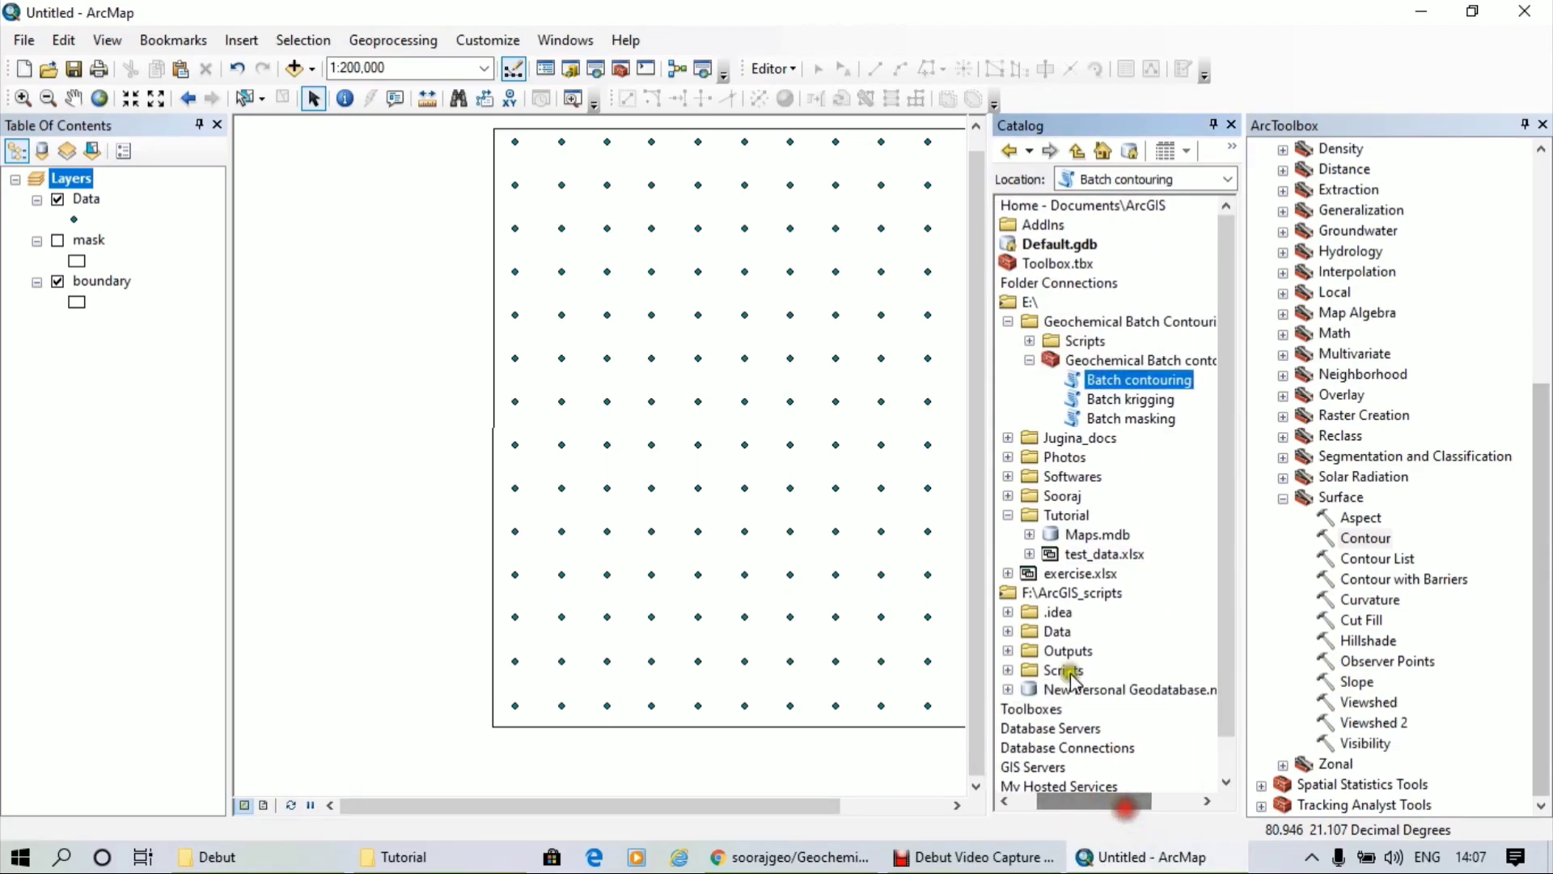
pyautogui.rightClick(1131, 387)
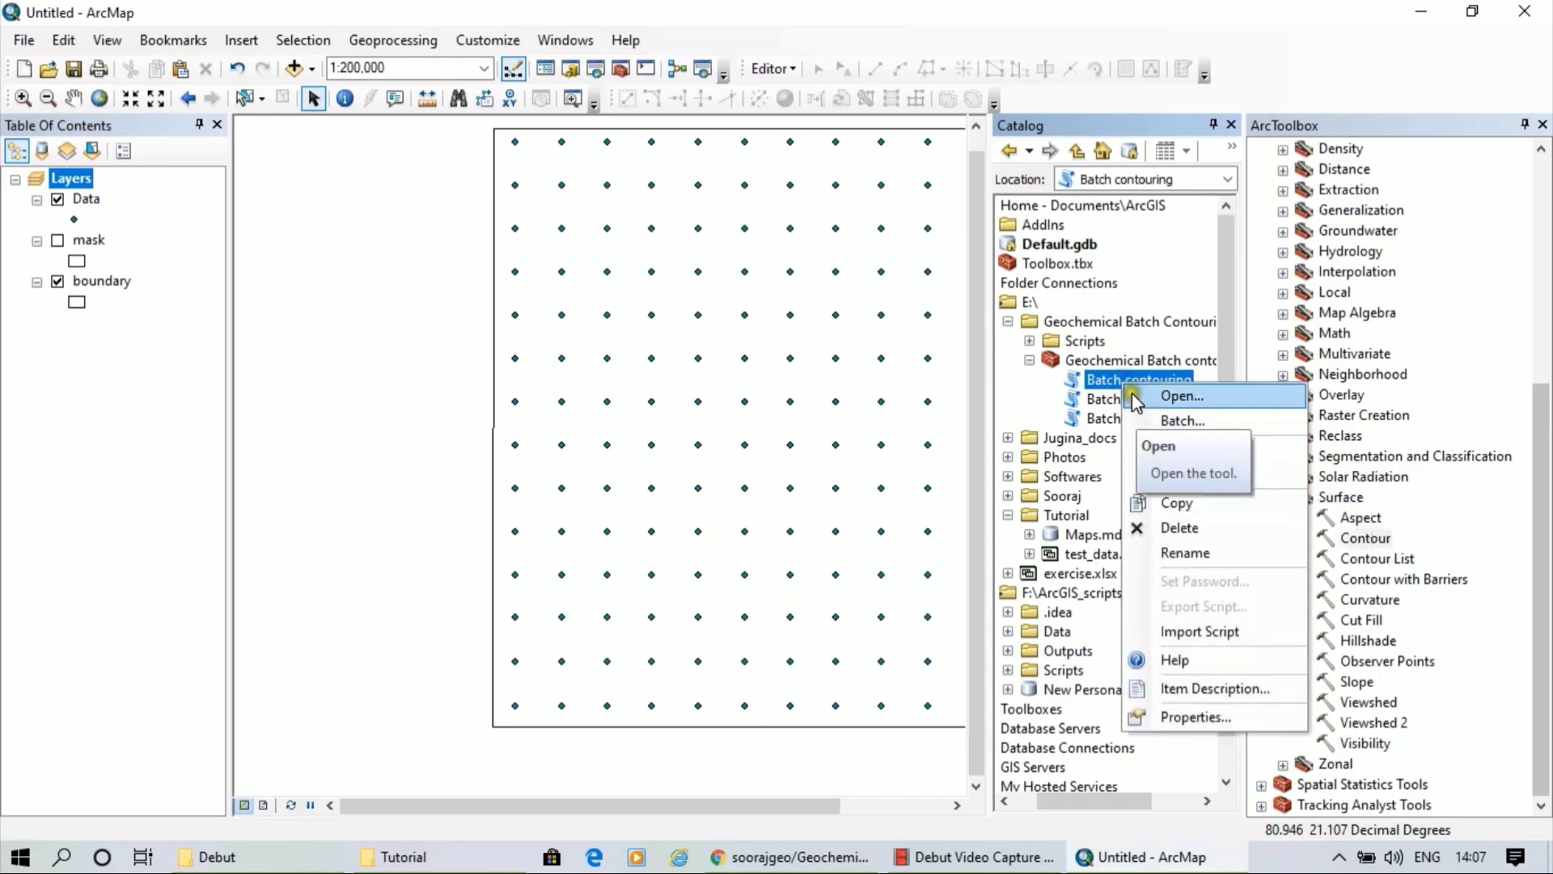
pyautogui.click(1225, 716)
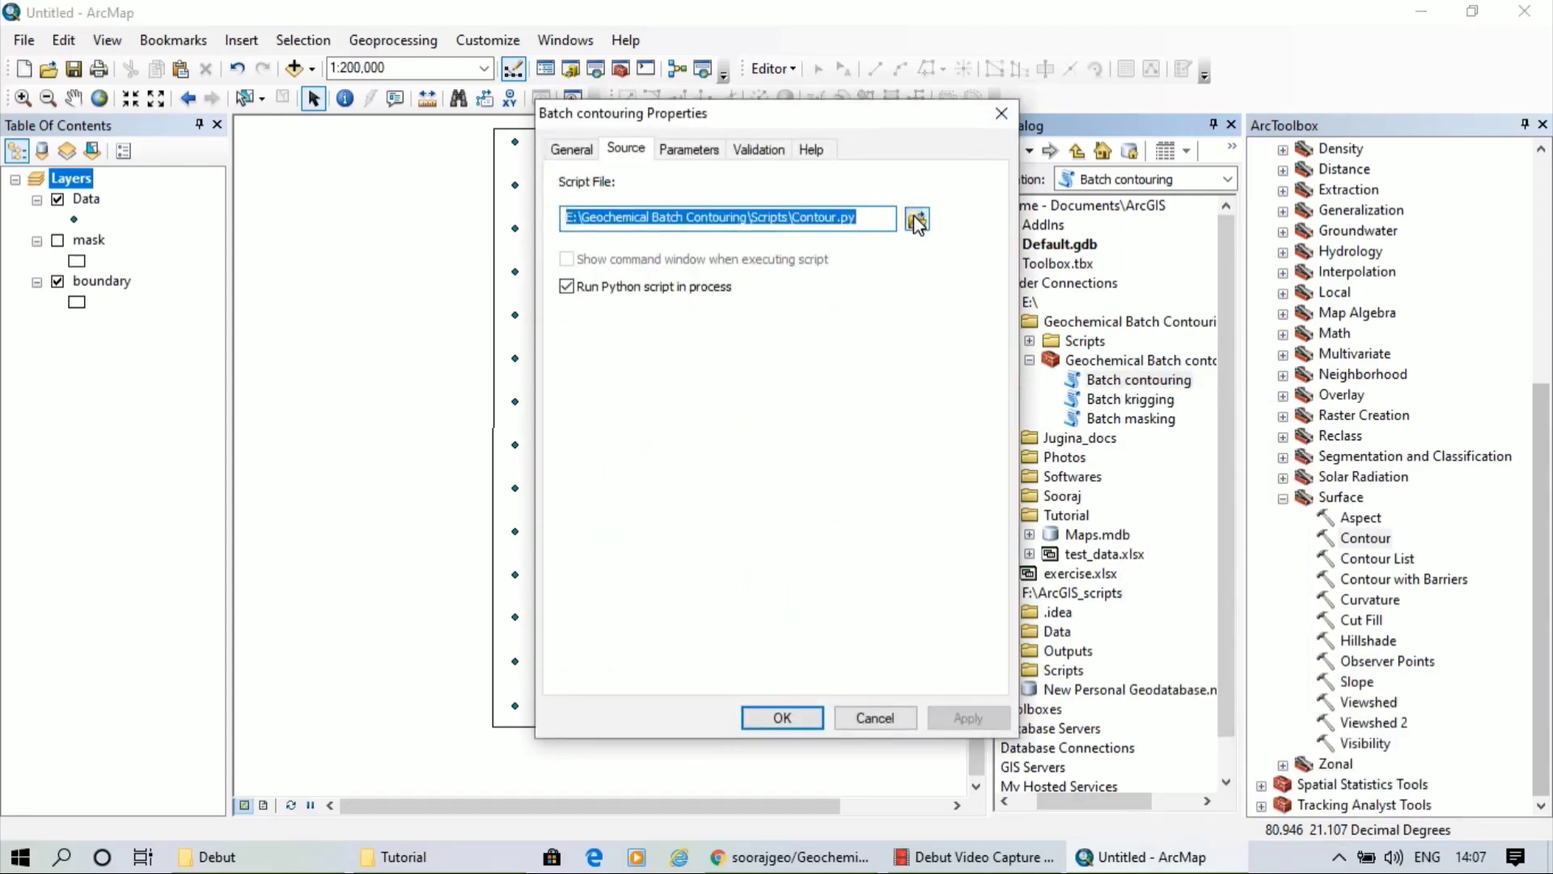
# Browse the Scripts folder from the Batch contouring tool's script file setting, keep Contour.py as its source, and close the properties
pyautogui.click(913, 212)
pyautogui.click(760, 233)
pyautogui.click(916, 220)
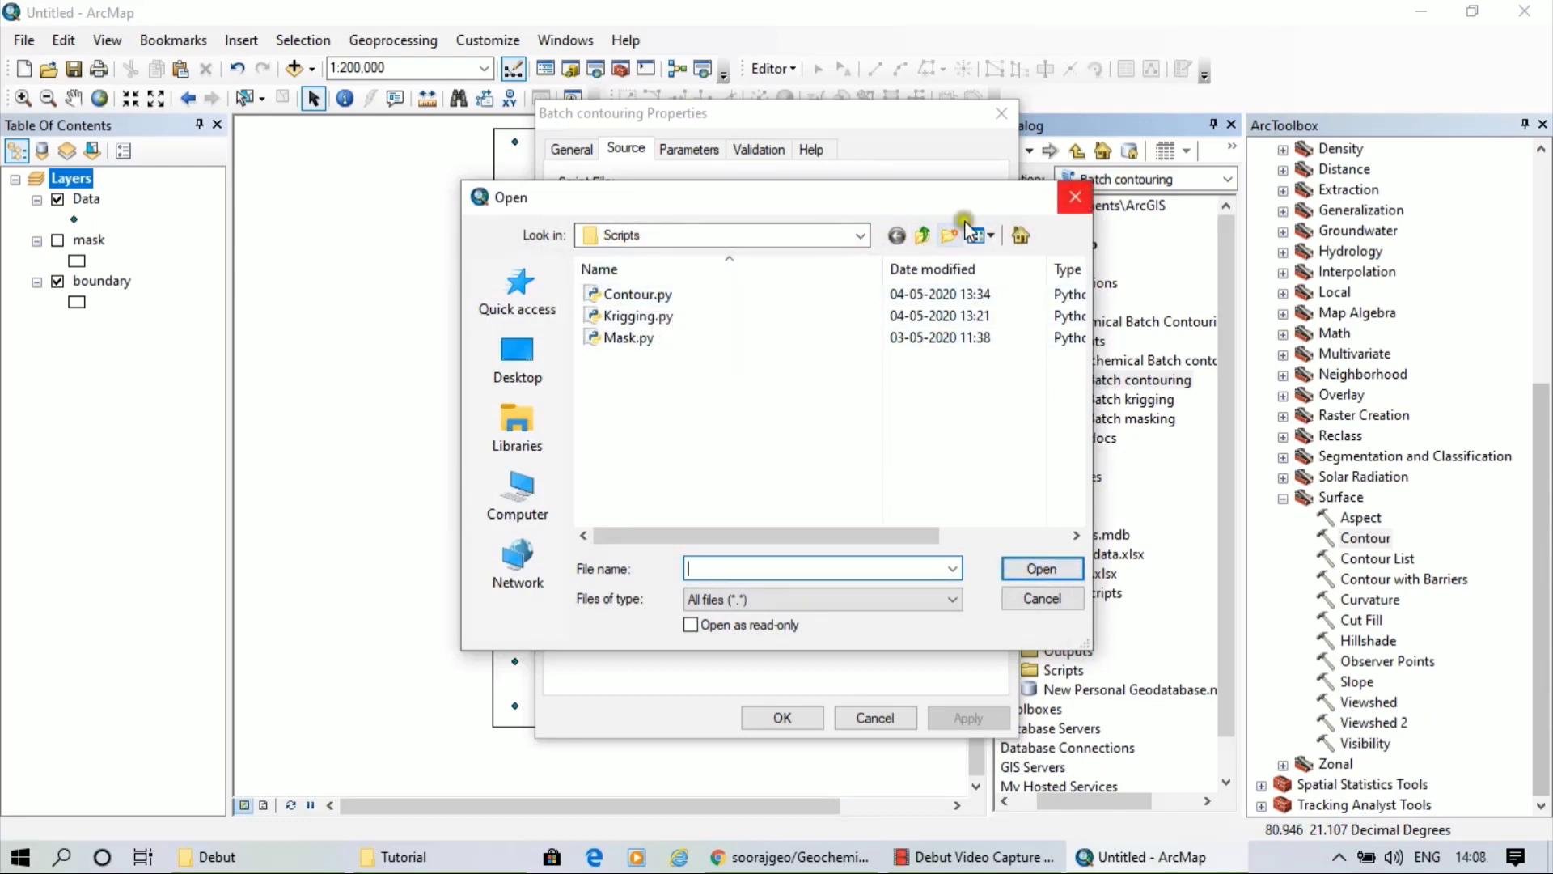
pyautogui.click(1079, 201)
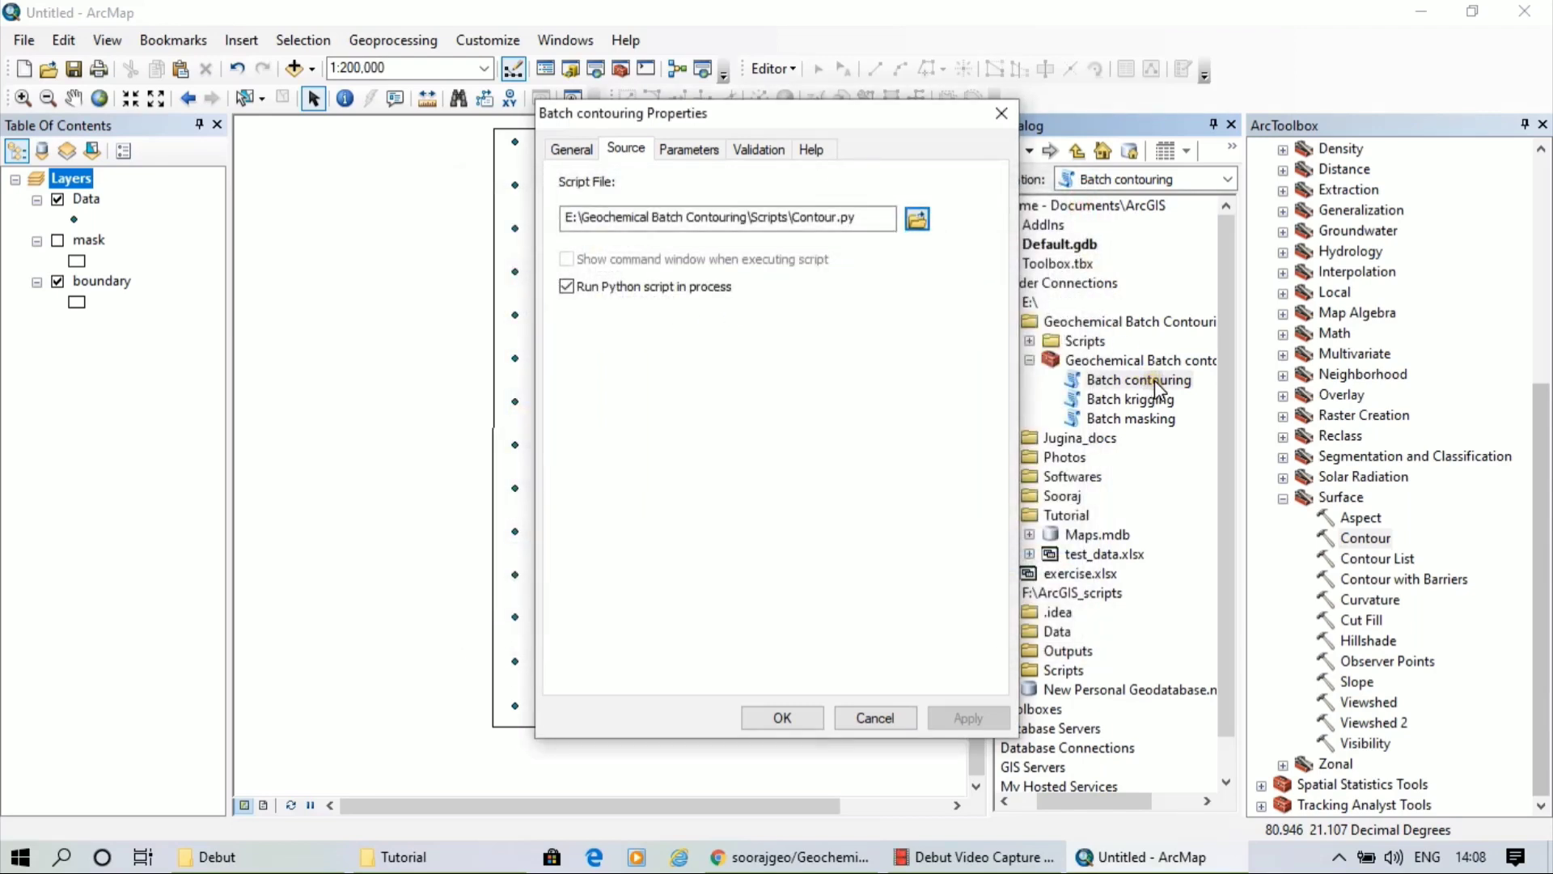
pyautogui.click(1124, 384)
pyautogui.click(915, 220)
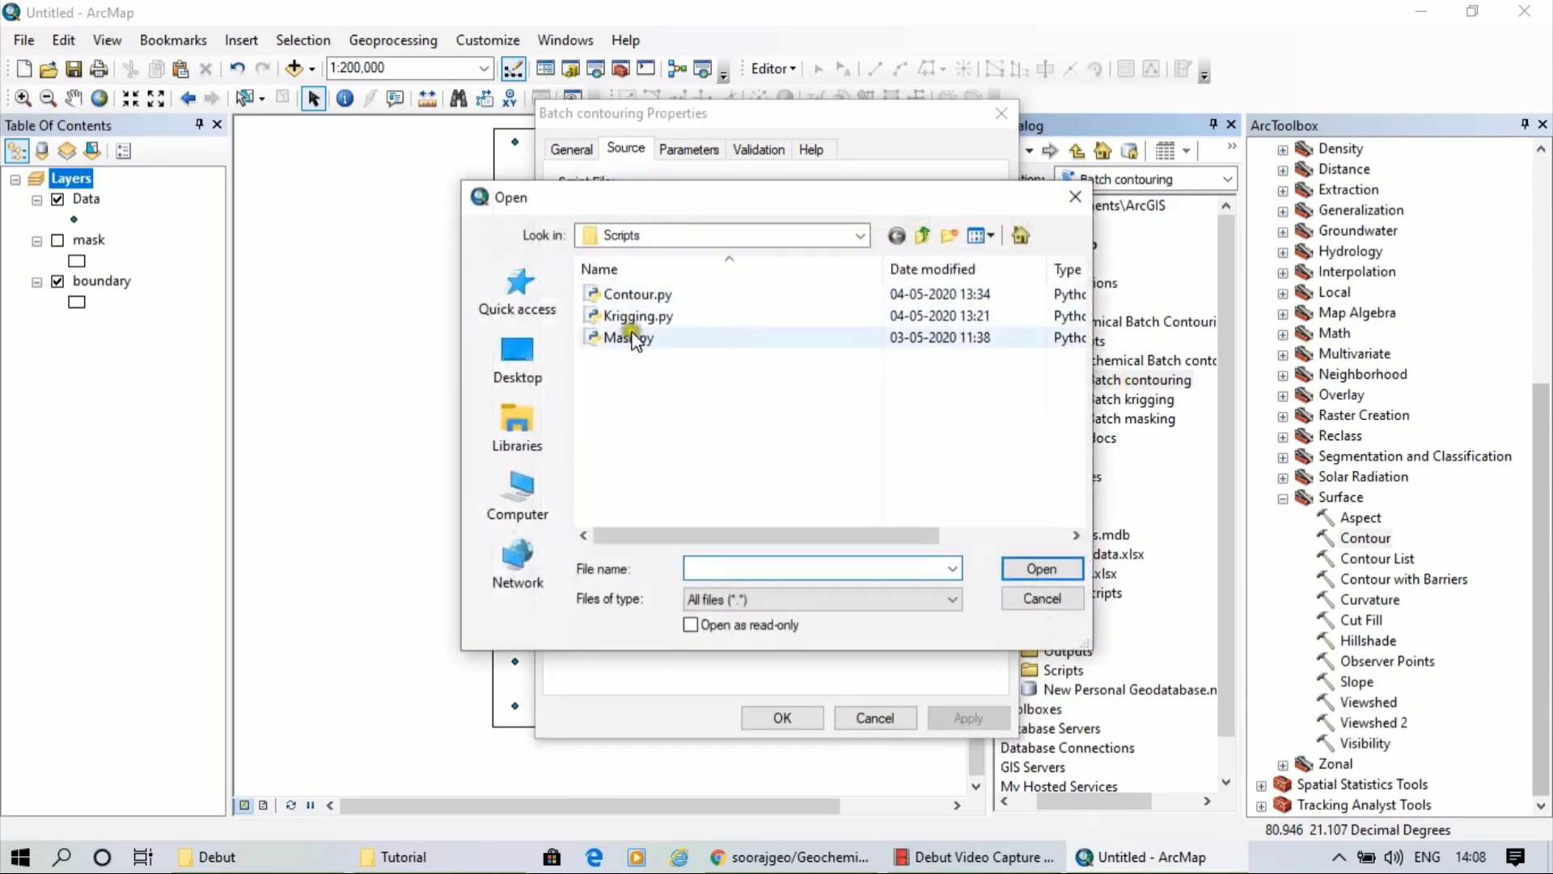
pyautogui.moveTo(968, 209); pyautogui.dragTo(753, 214)
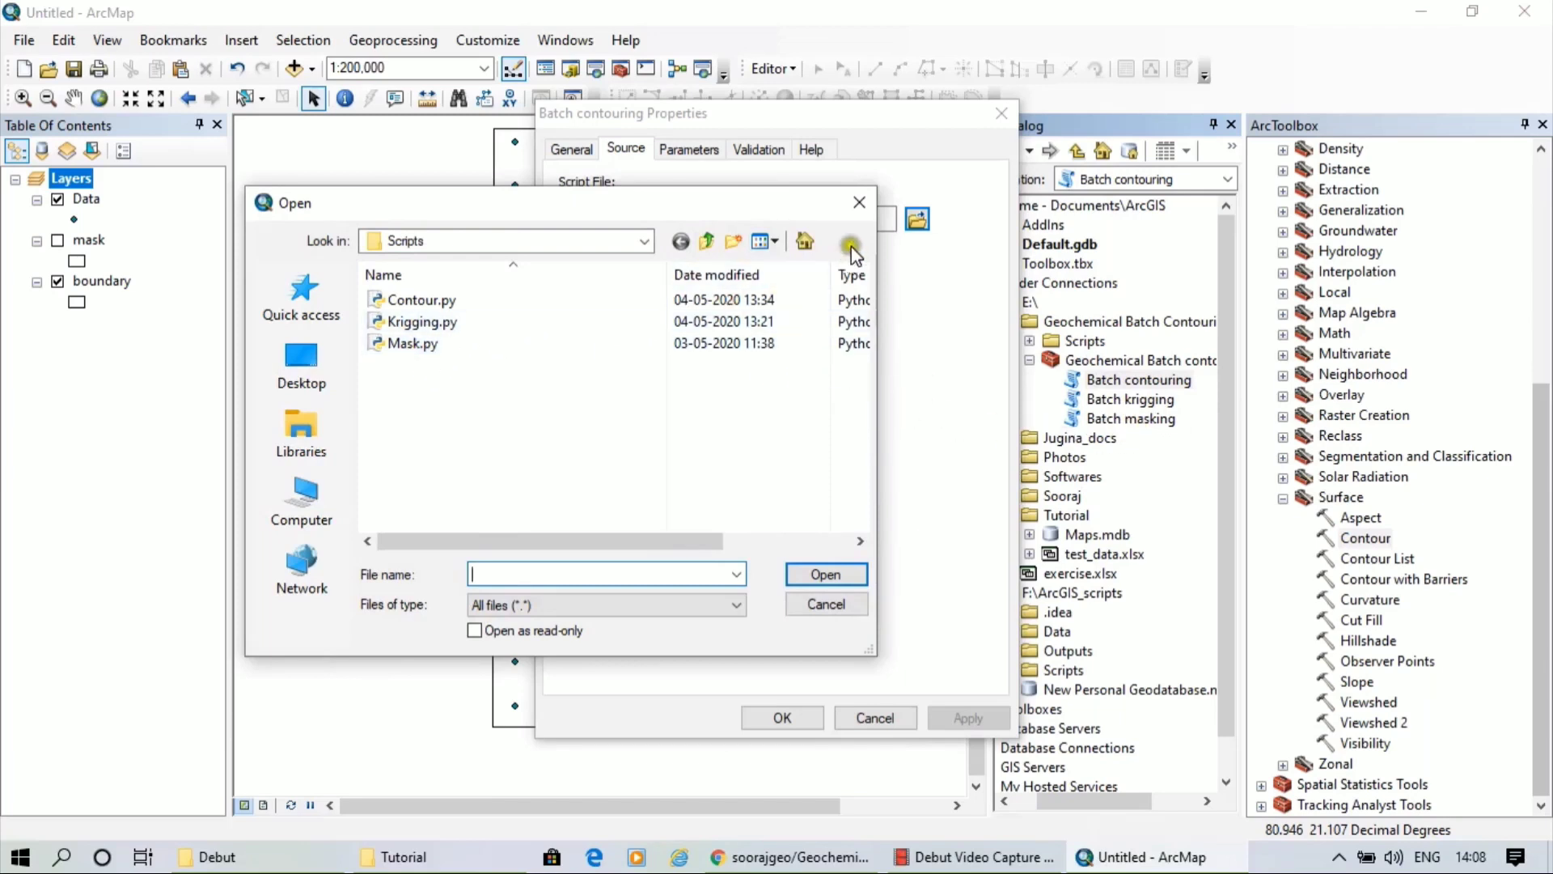
pyautogui.click(856, 206)
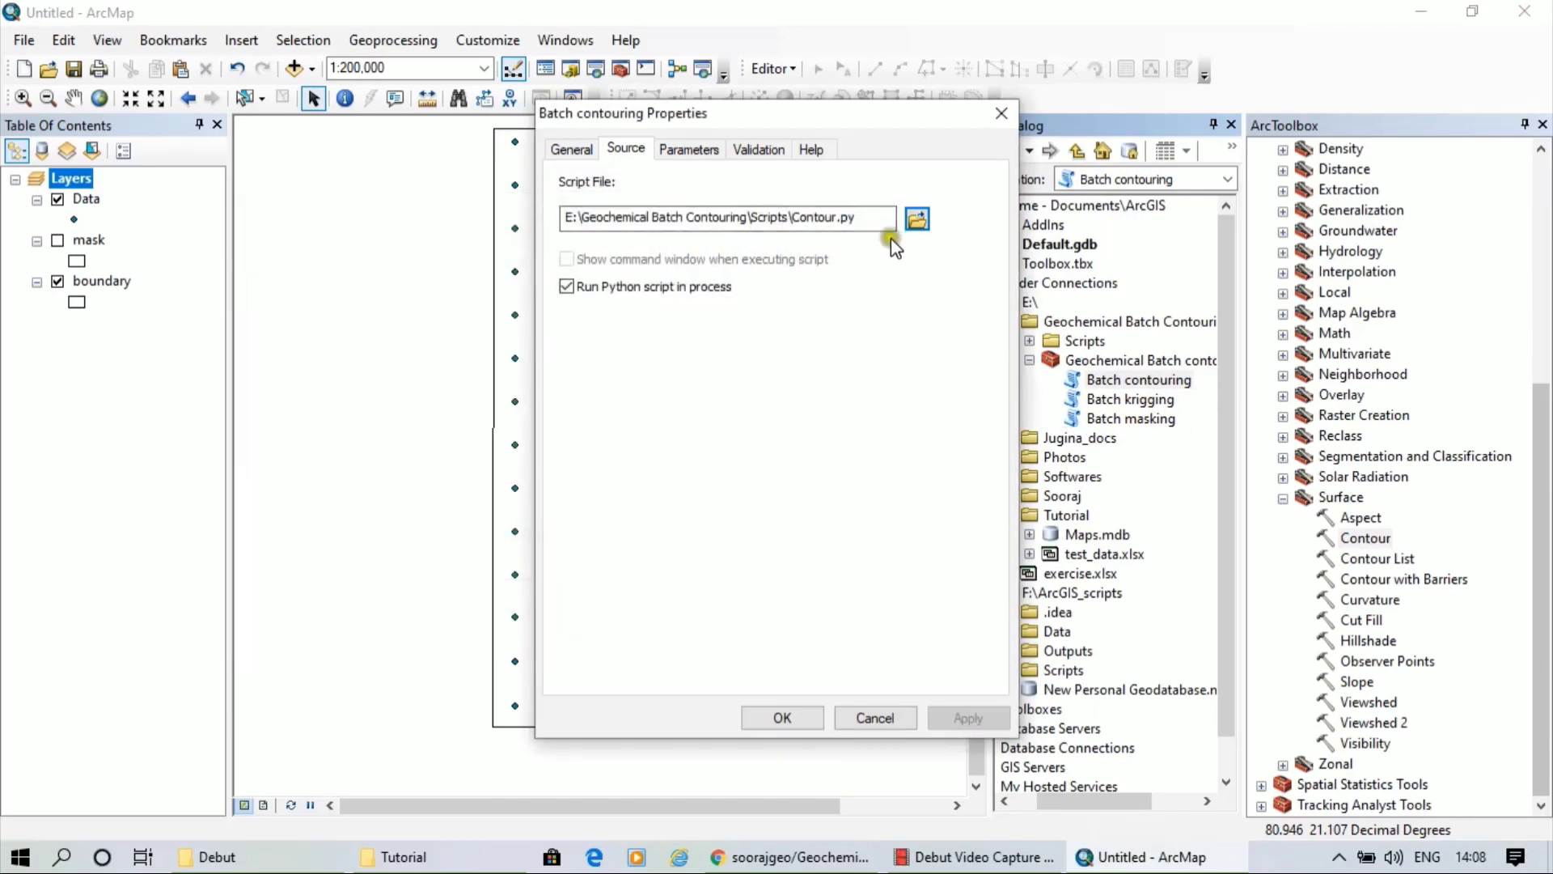
pyautogui.click(783, 718)
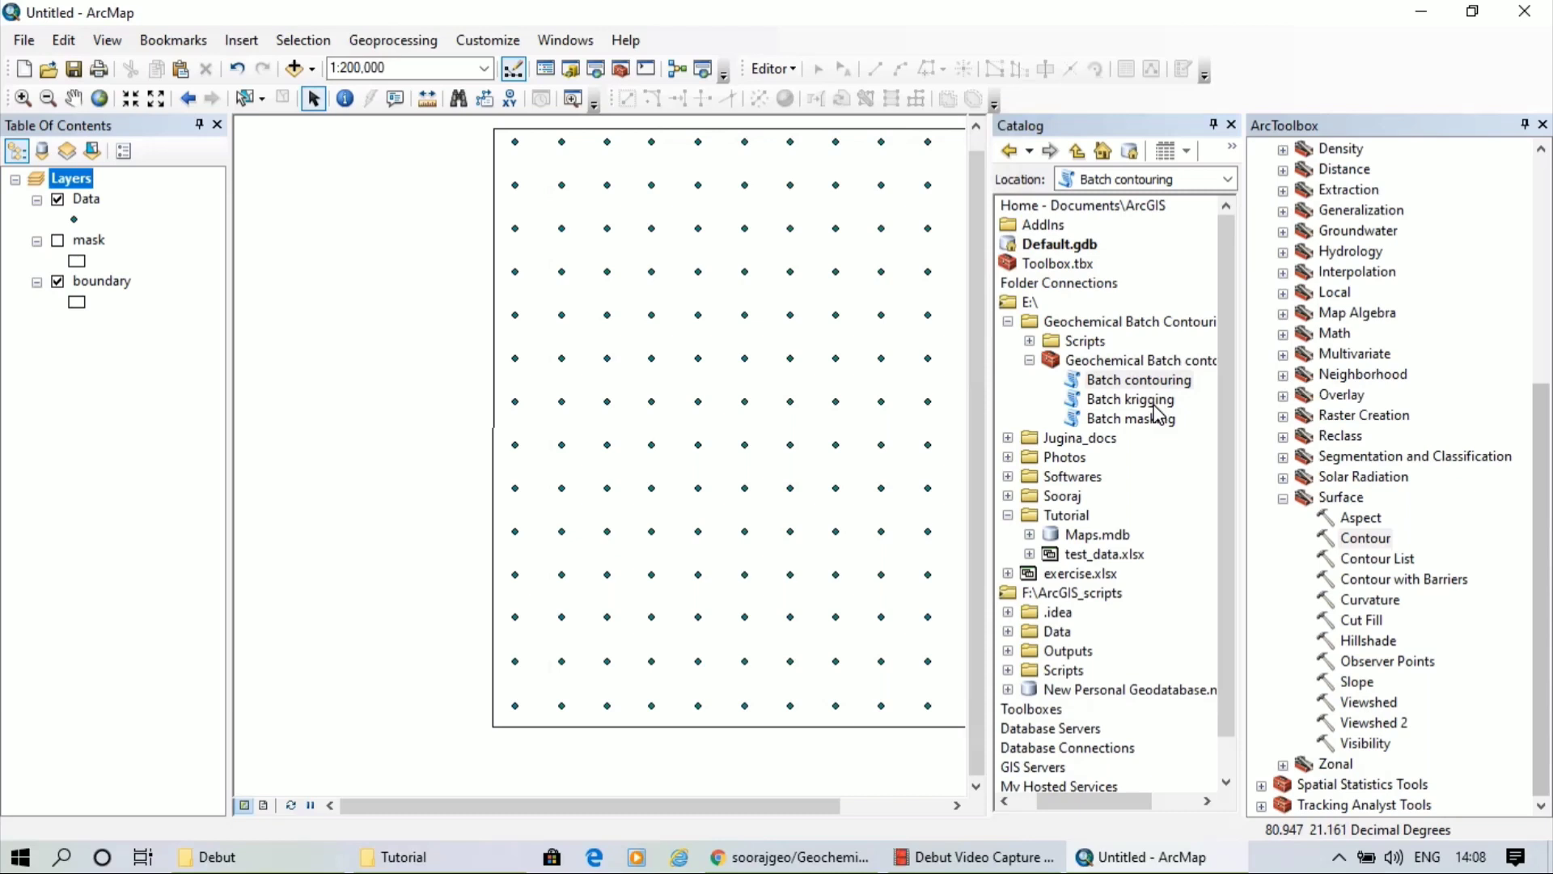
# Open the Batch krigging tool from the Geochemical Batch contouring toolbox
pyautogui.click(91, 201)
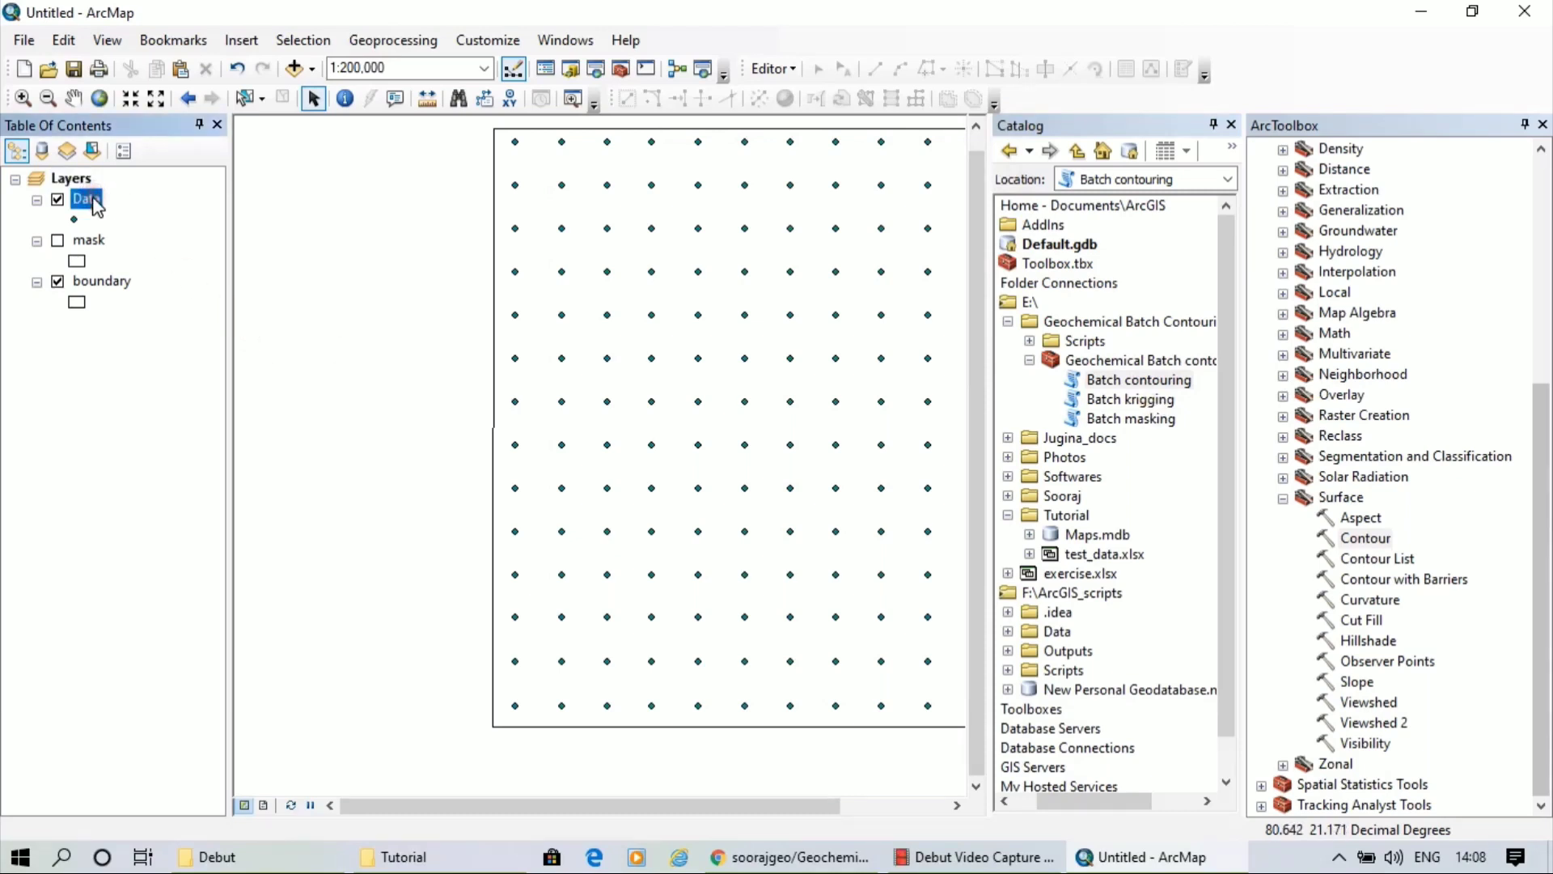
pyautogui.doubleClick(1167, 399)
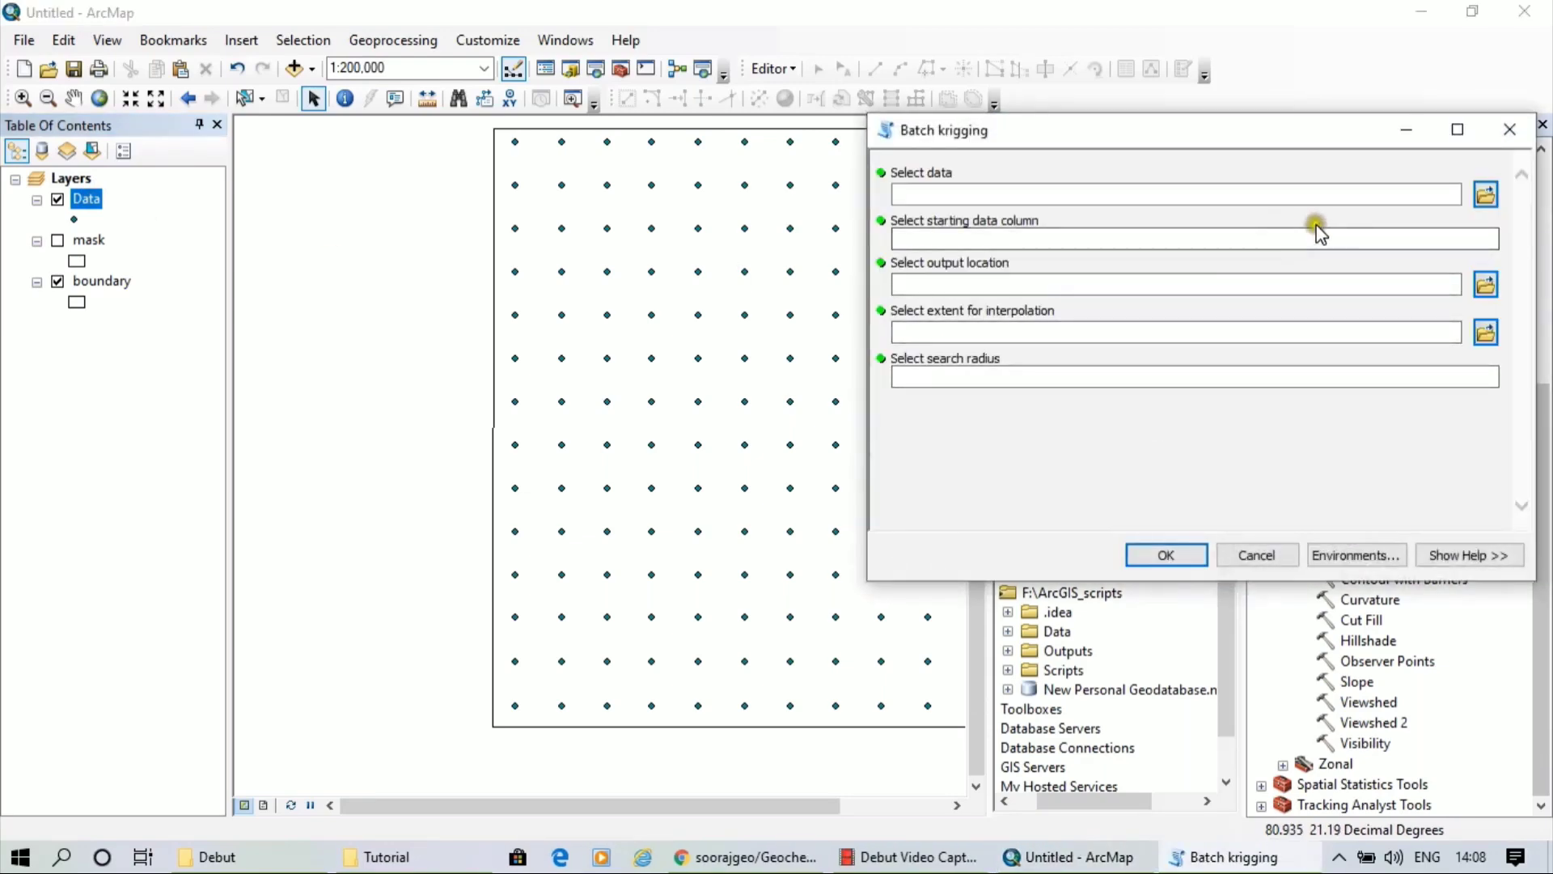
pyautogui.click(1487, 195)
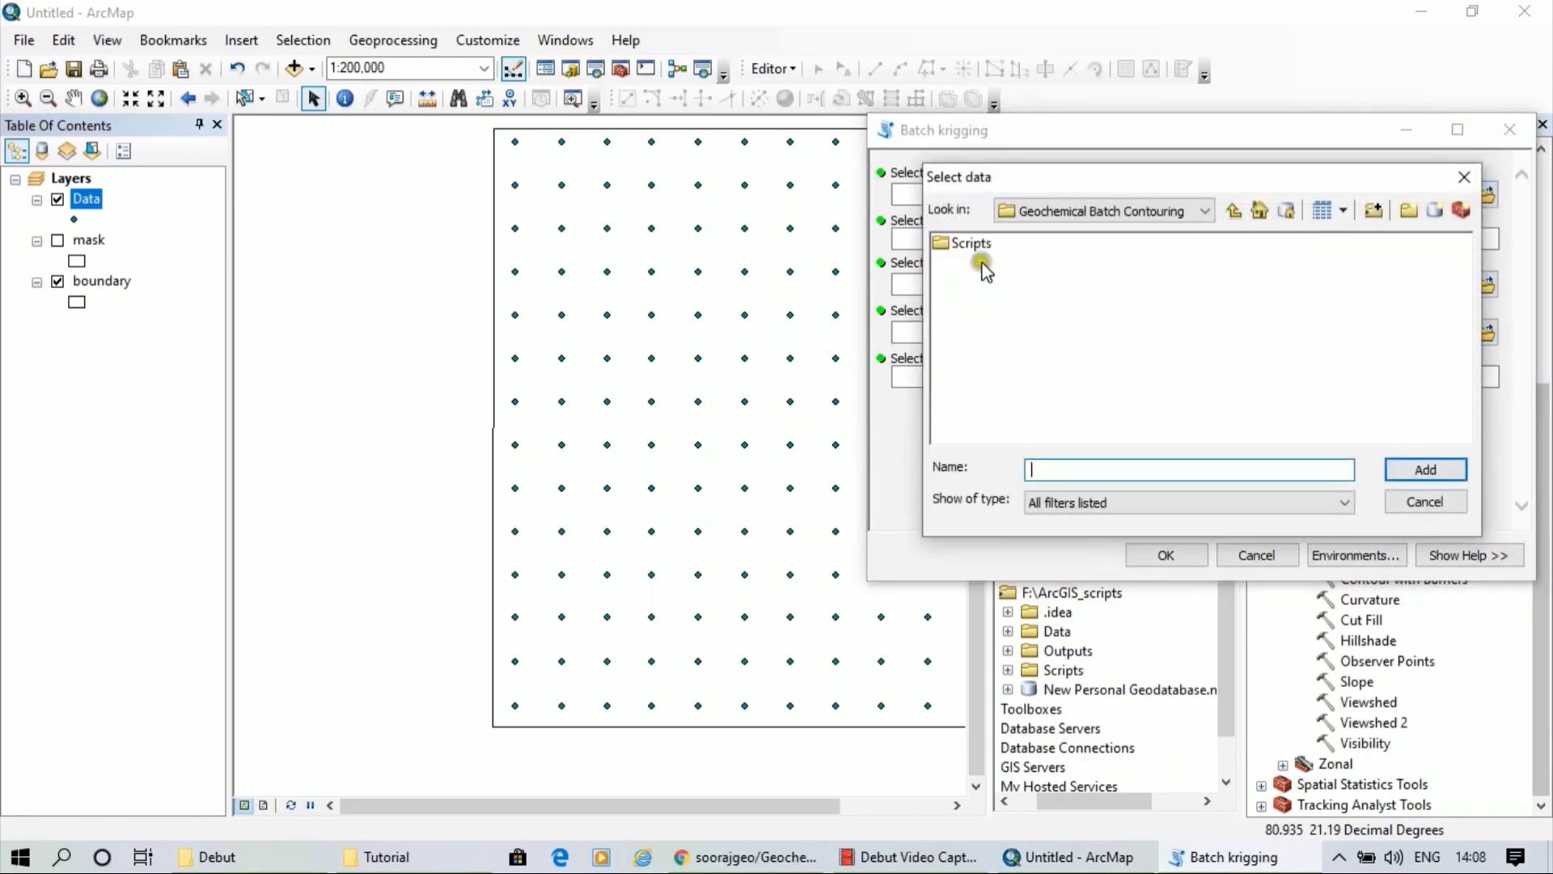
pyautogui.click(1233, 210)
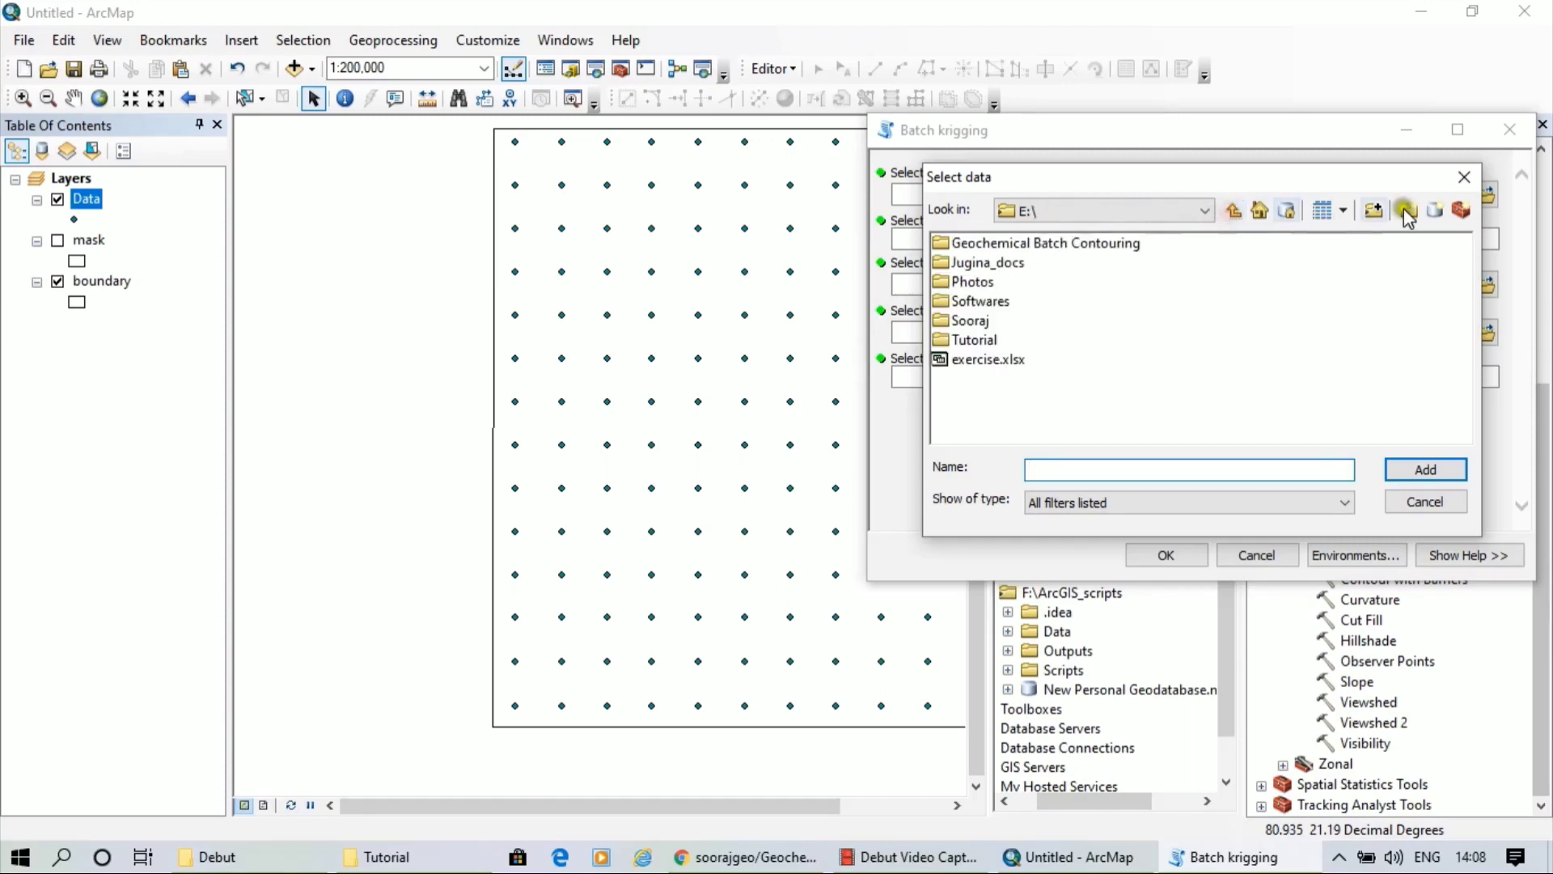
pyautogui.click(1464, 176)
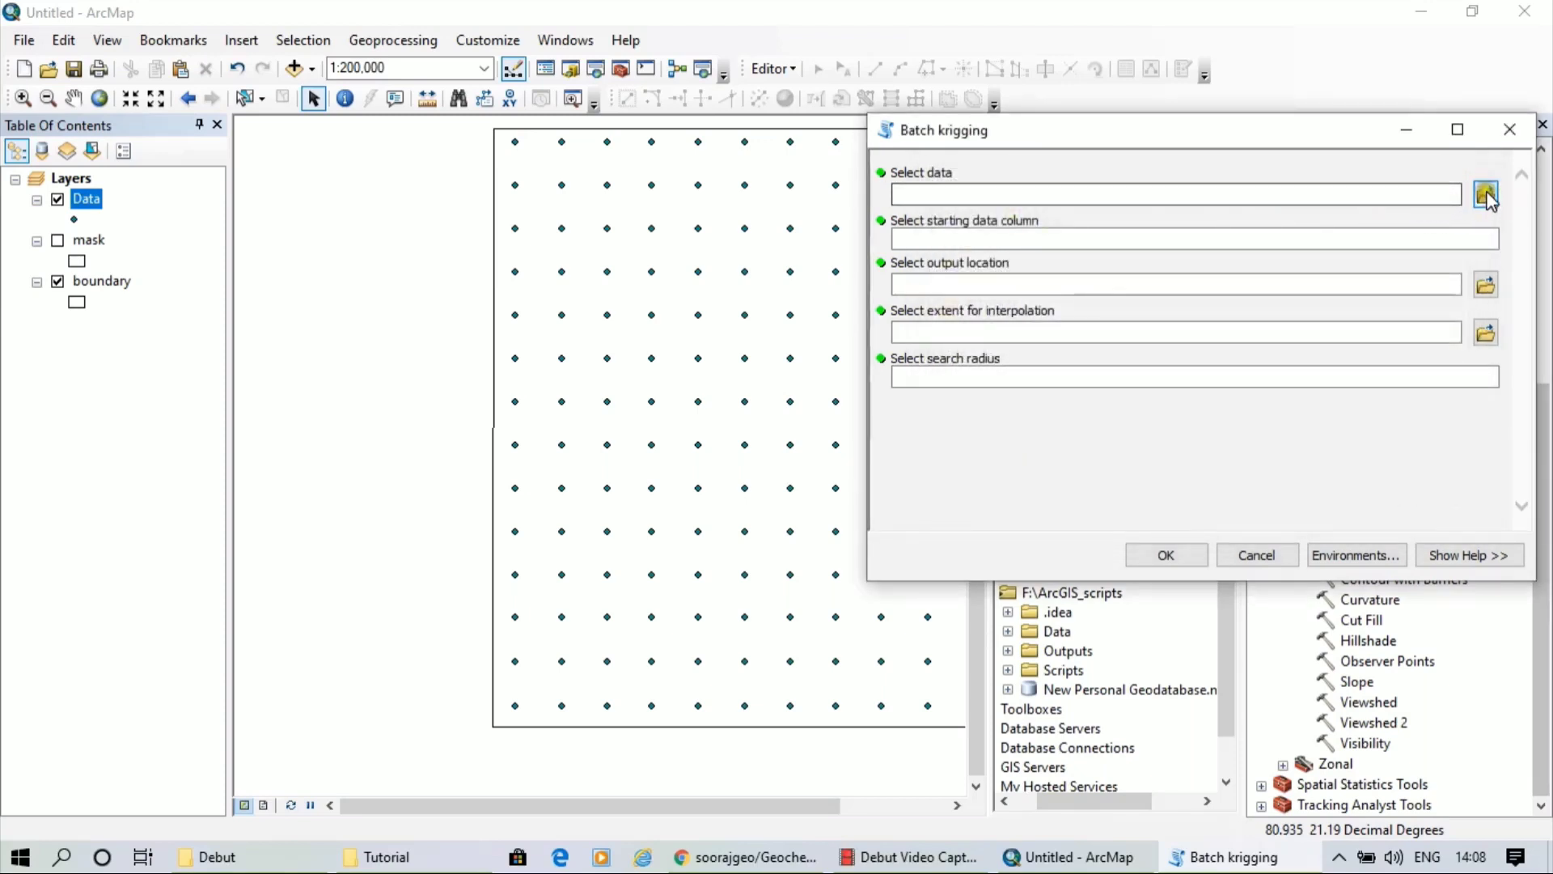
# Set the Batch krigging input data to the Data feature class in E:\Tutorial\Maps.mdb
pyautogui.click(1486, 195)
pyautogui.click(1233, 212)
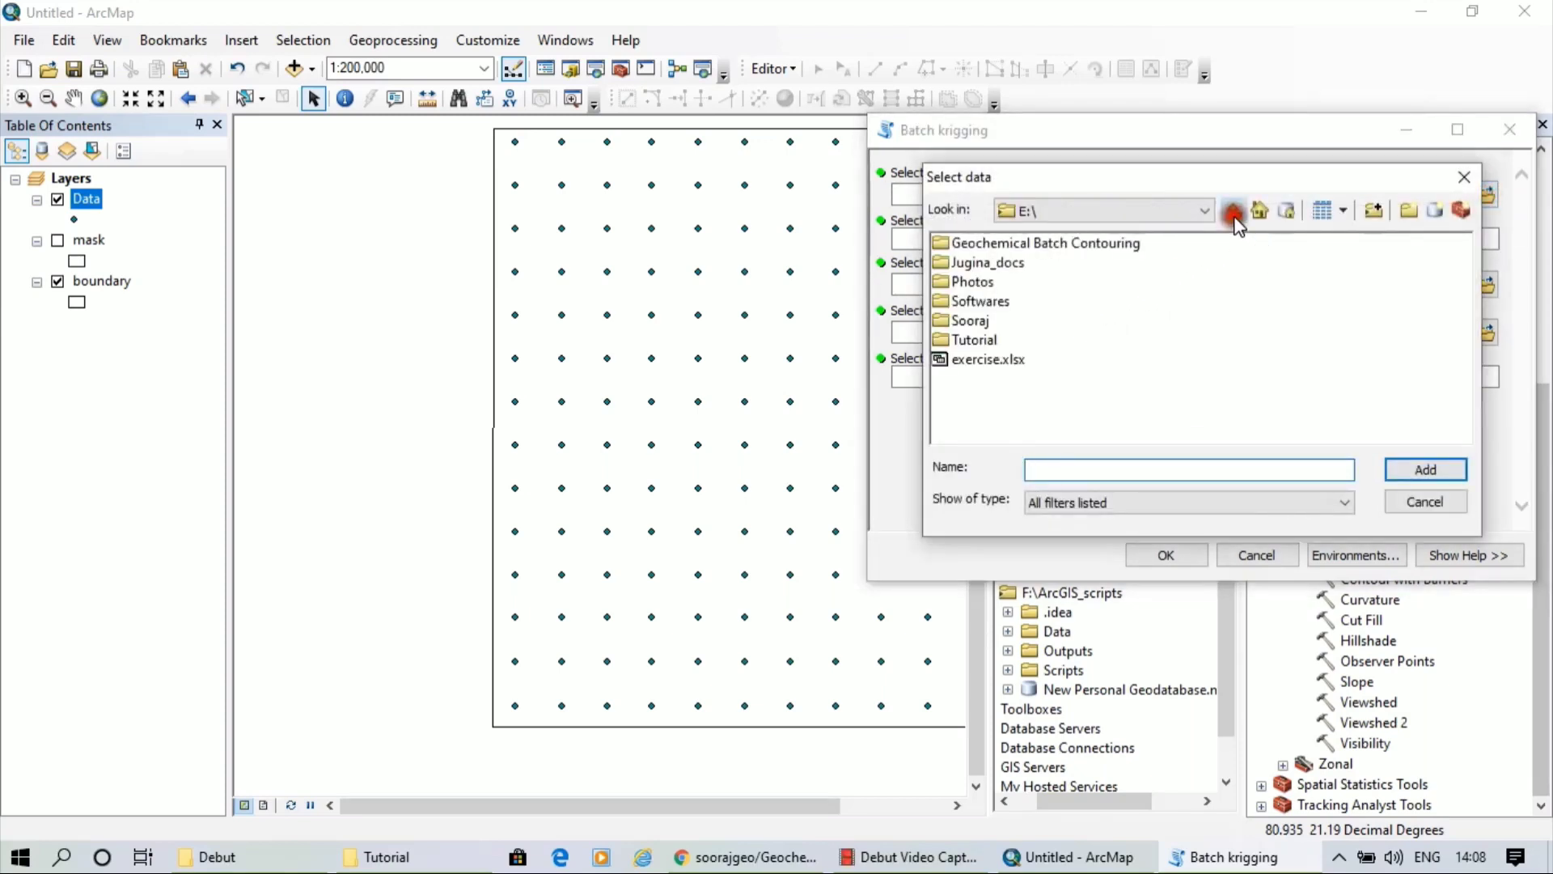
pyautogui.doubleClick(989, 337)
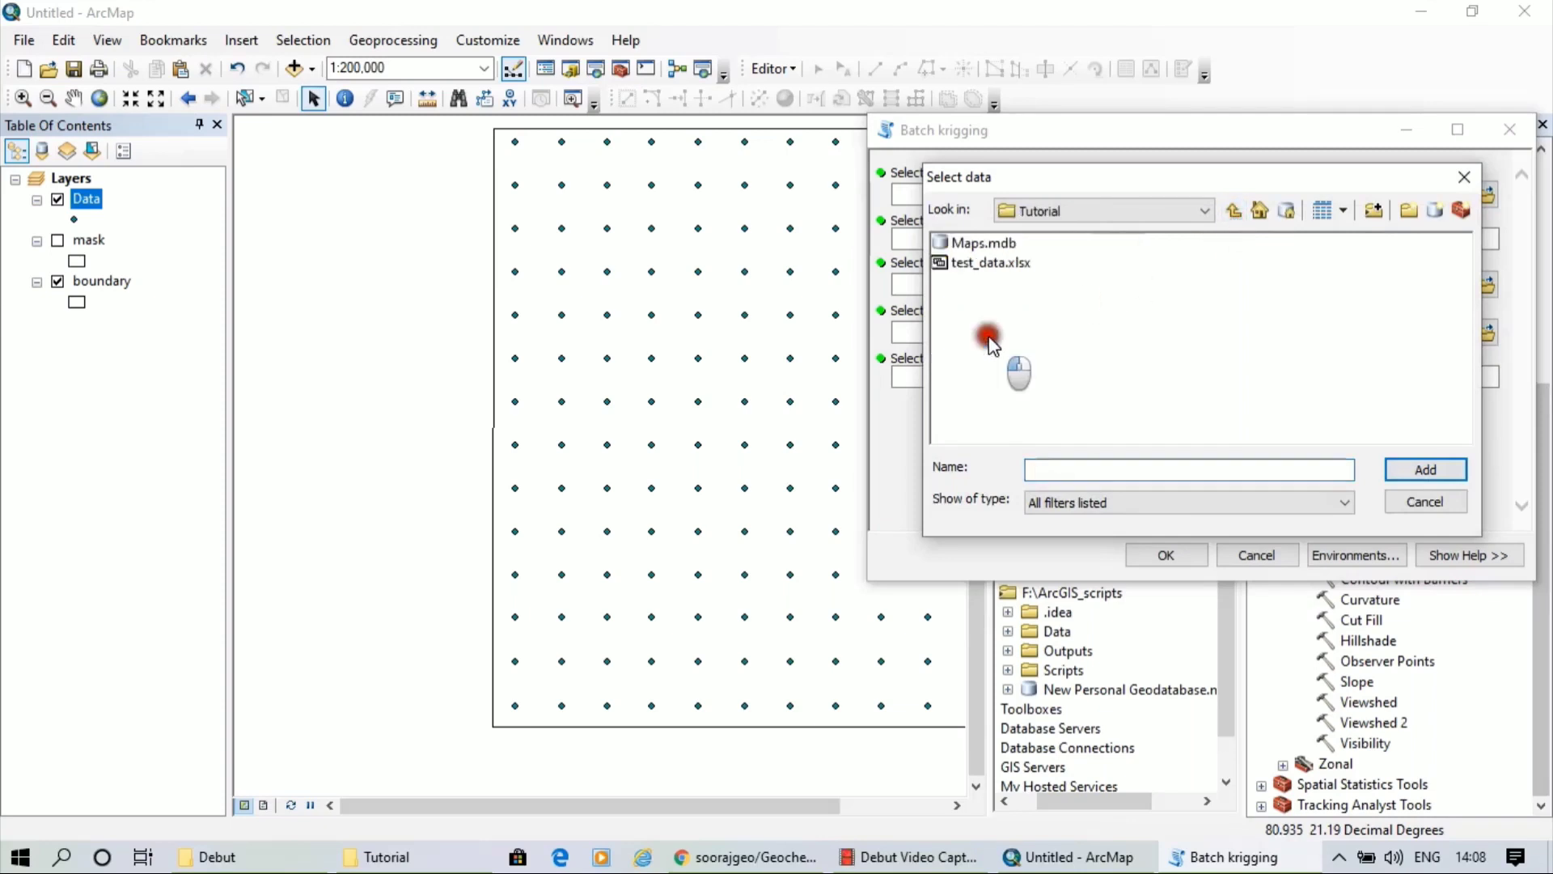
pyautogui.doubleClick(988, 245)
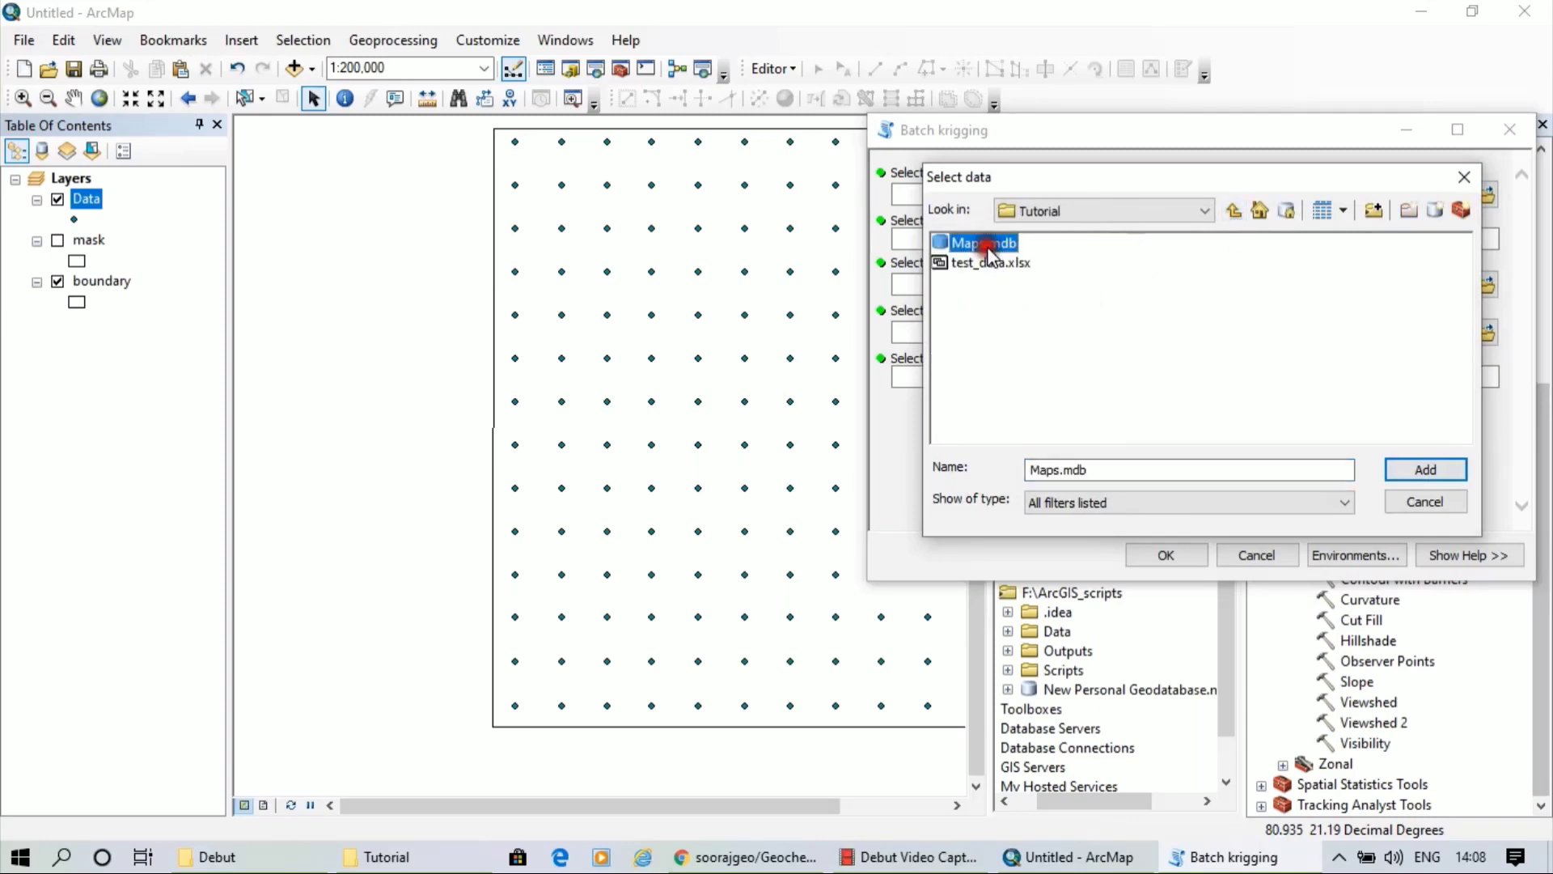
pyautogui.click(967, 247)
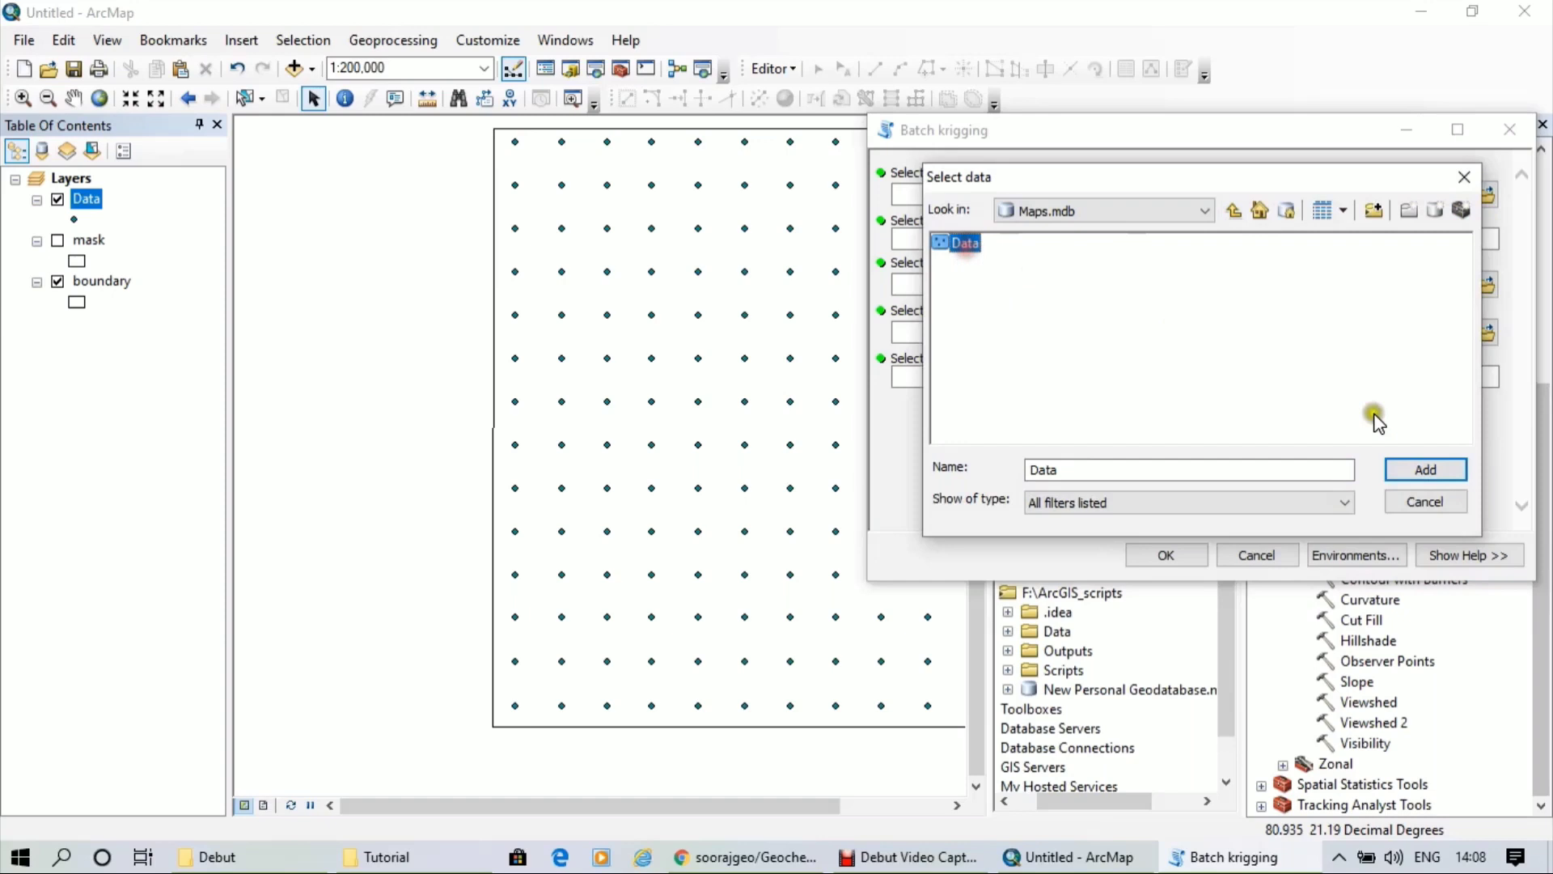
pyautogui.click(1423, 468)
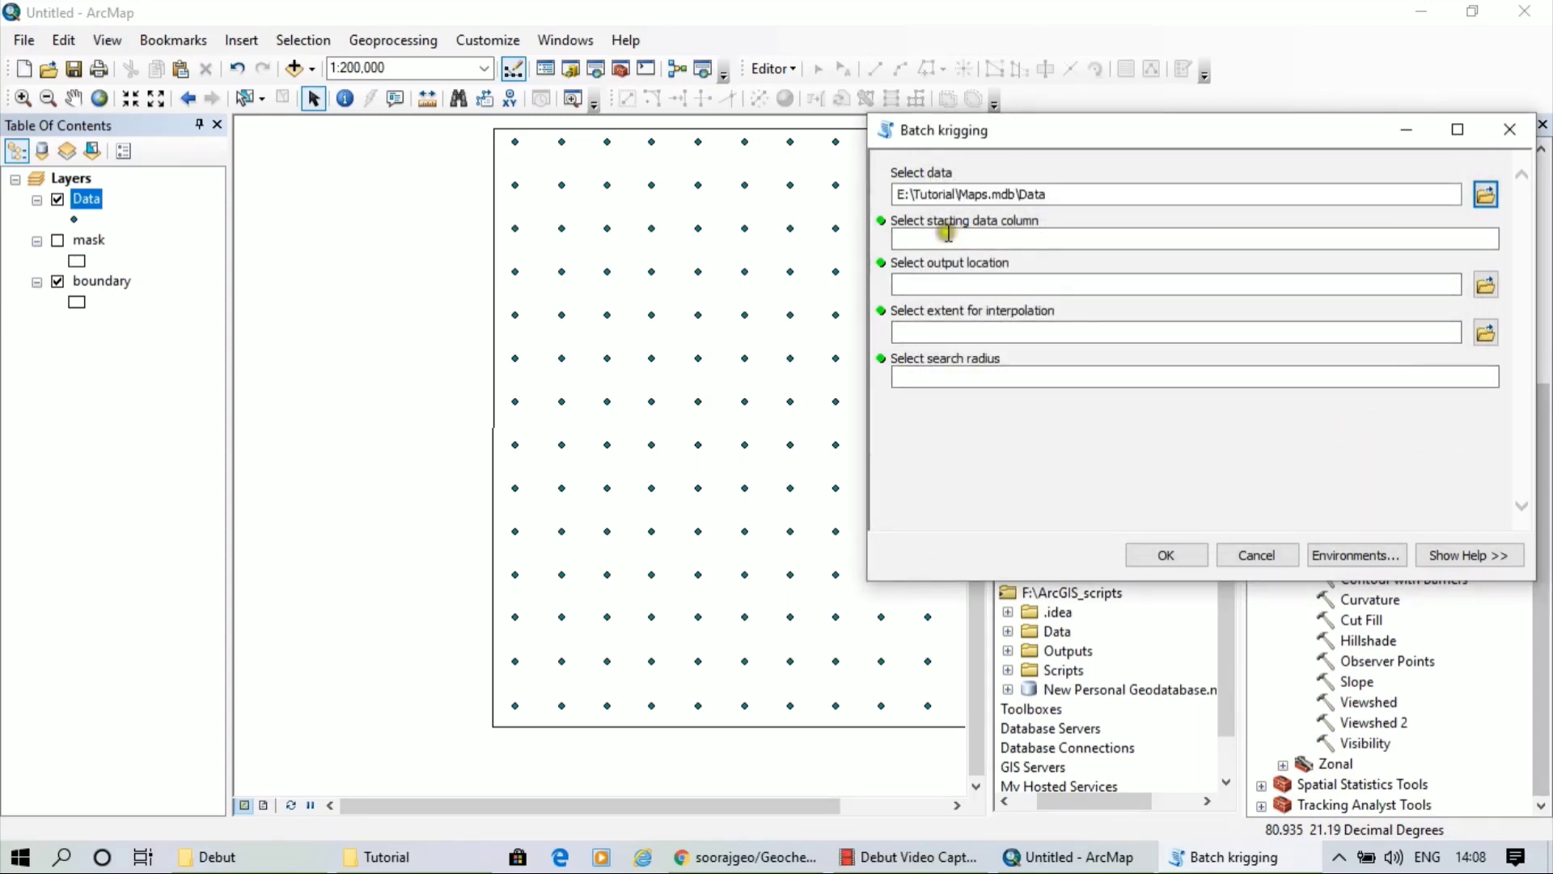
# Locate the SiO2 column in the Data layer's attribute table, set the starting data column to 5, and close the table
pyautogui.click(977, 239)
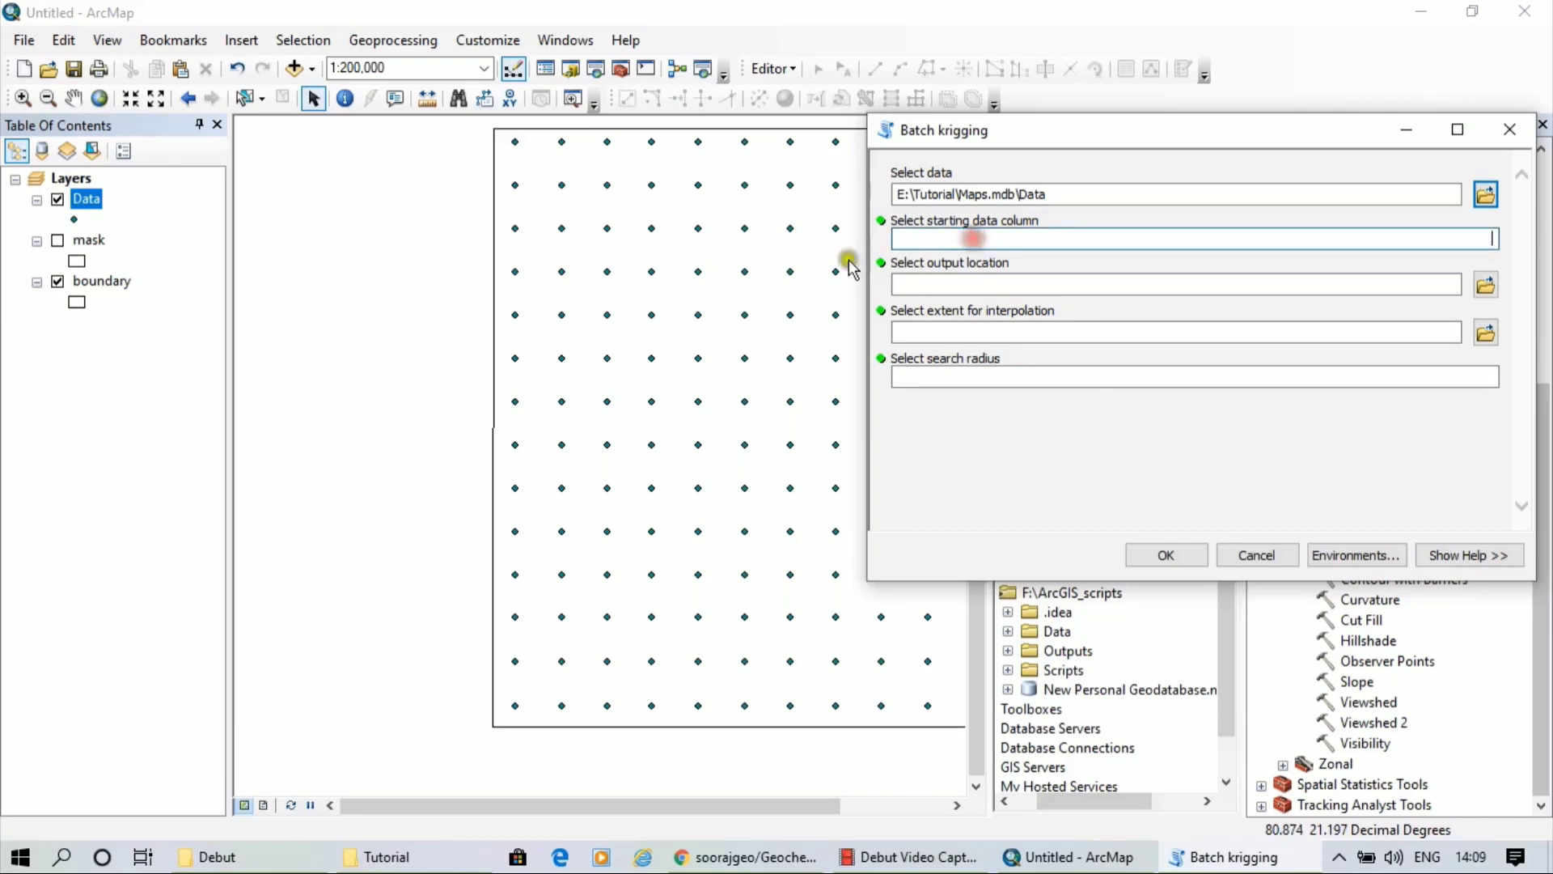
pyautogui.rightClick(84, 206)
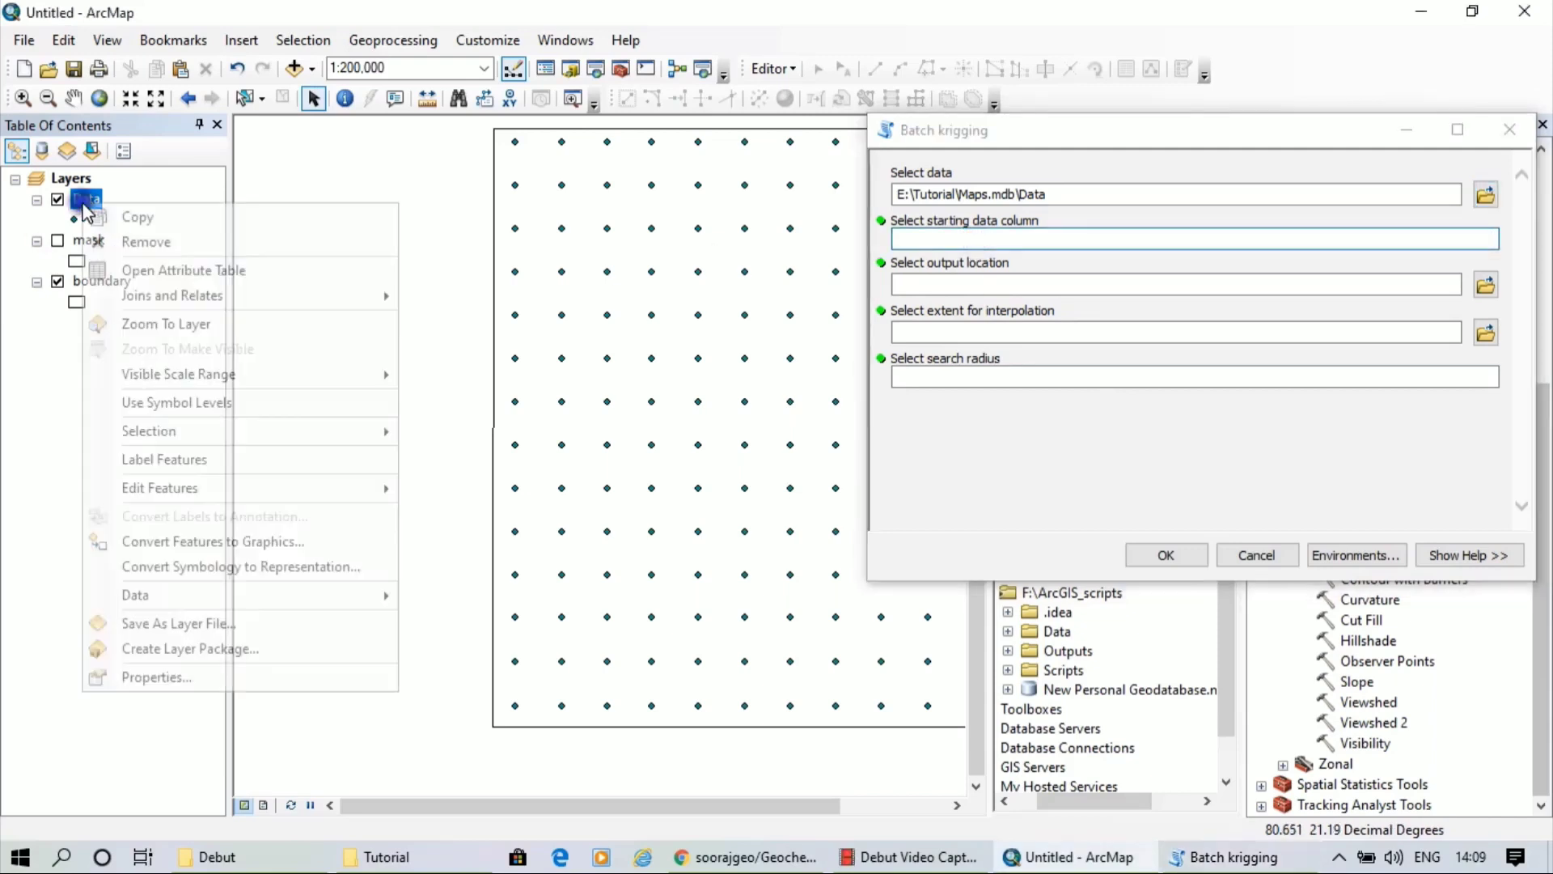
pyautogui.click(111, 267)
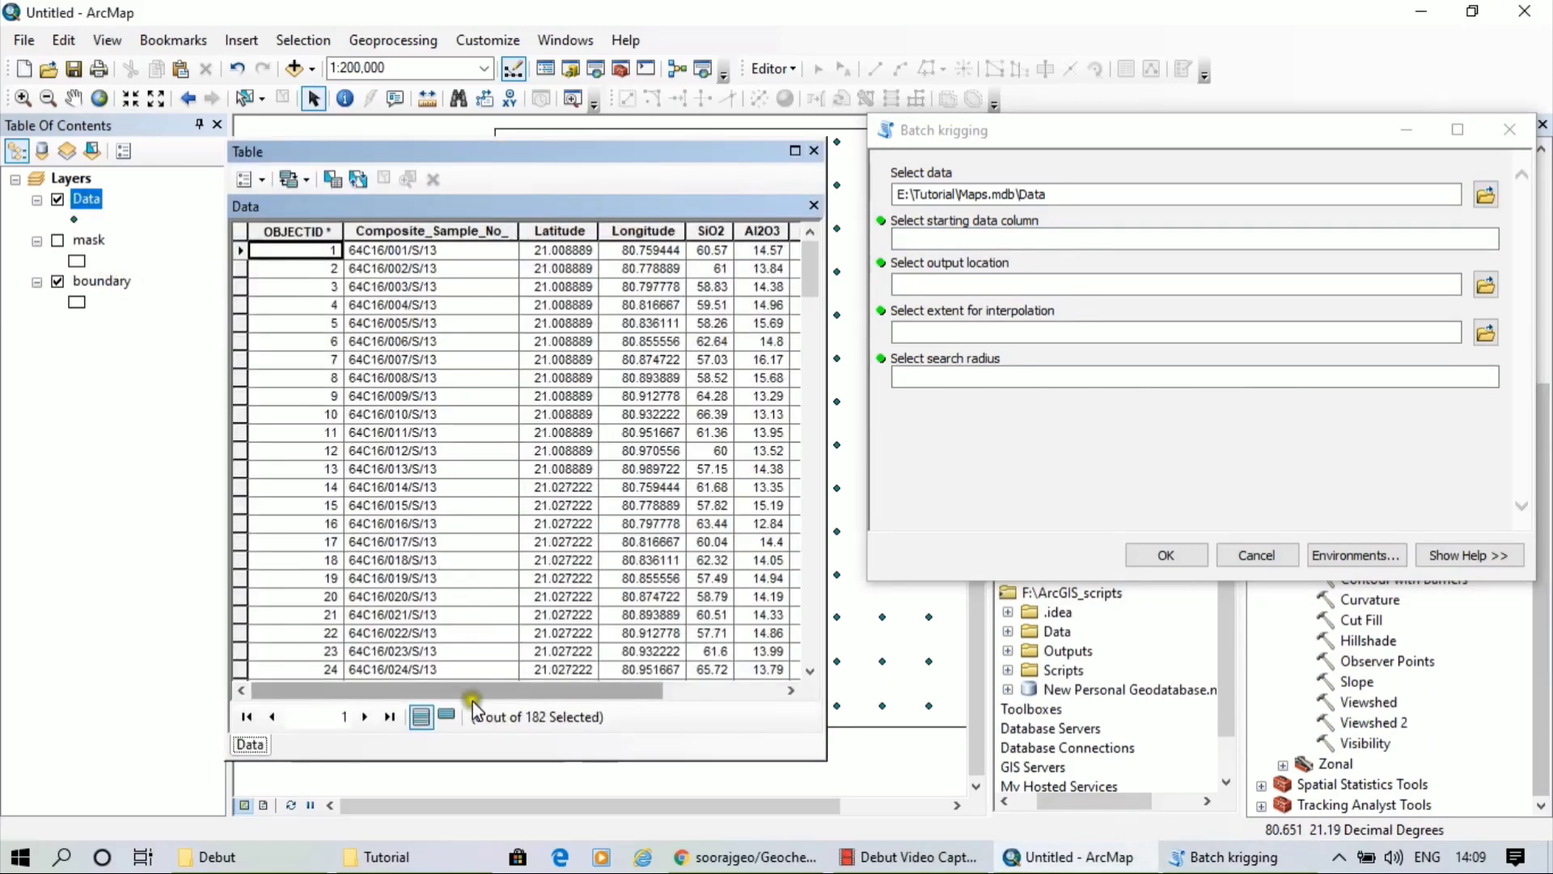
pyautogui.click(463, 689)
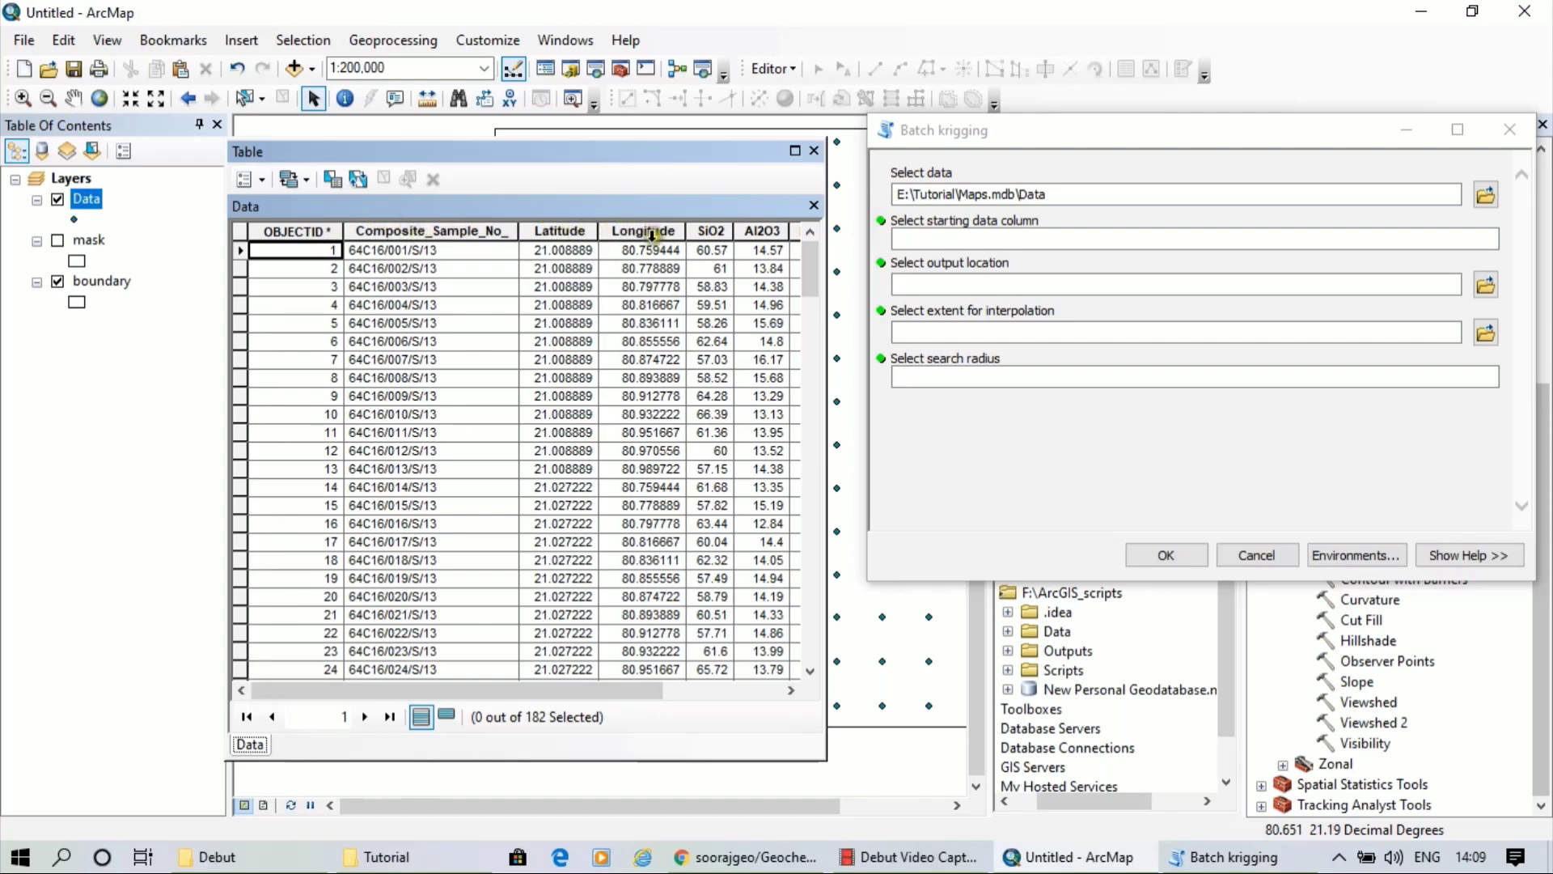
pyautogui.click(713, 231)
pyautogui.moveTo(612, 691); pyautogui.dragTo(572, 693)
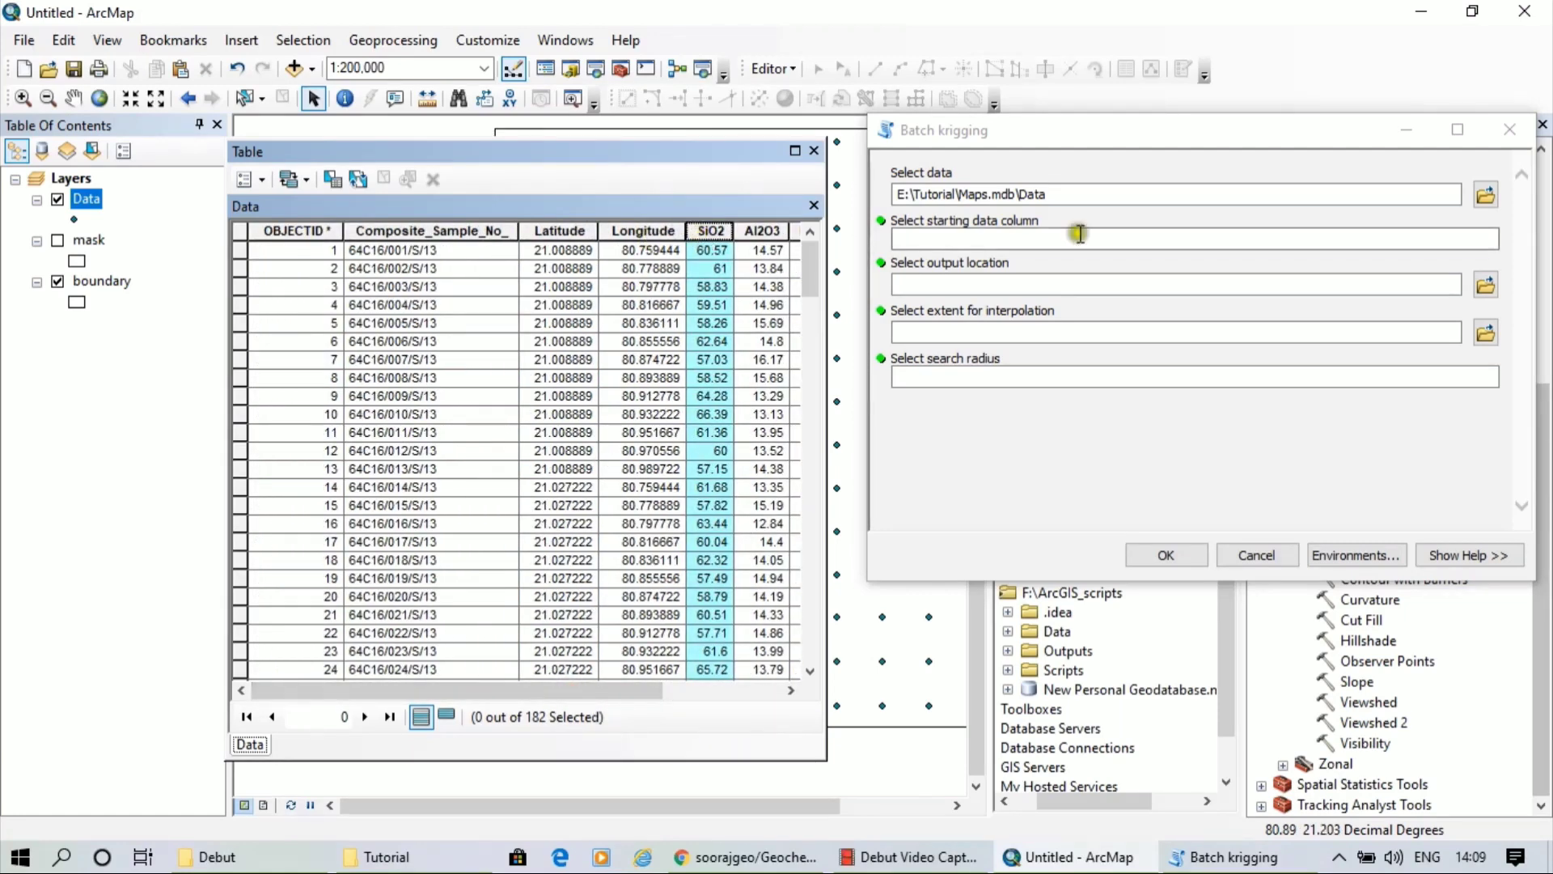
pyautogui.click(1414, 241)
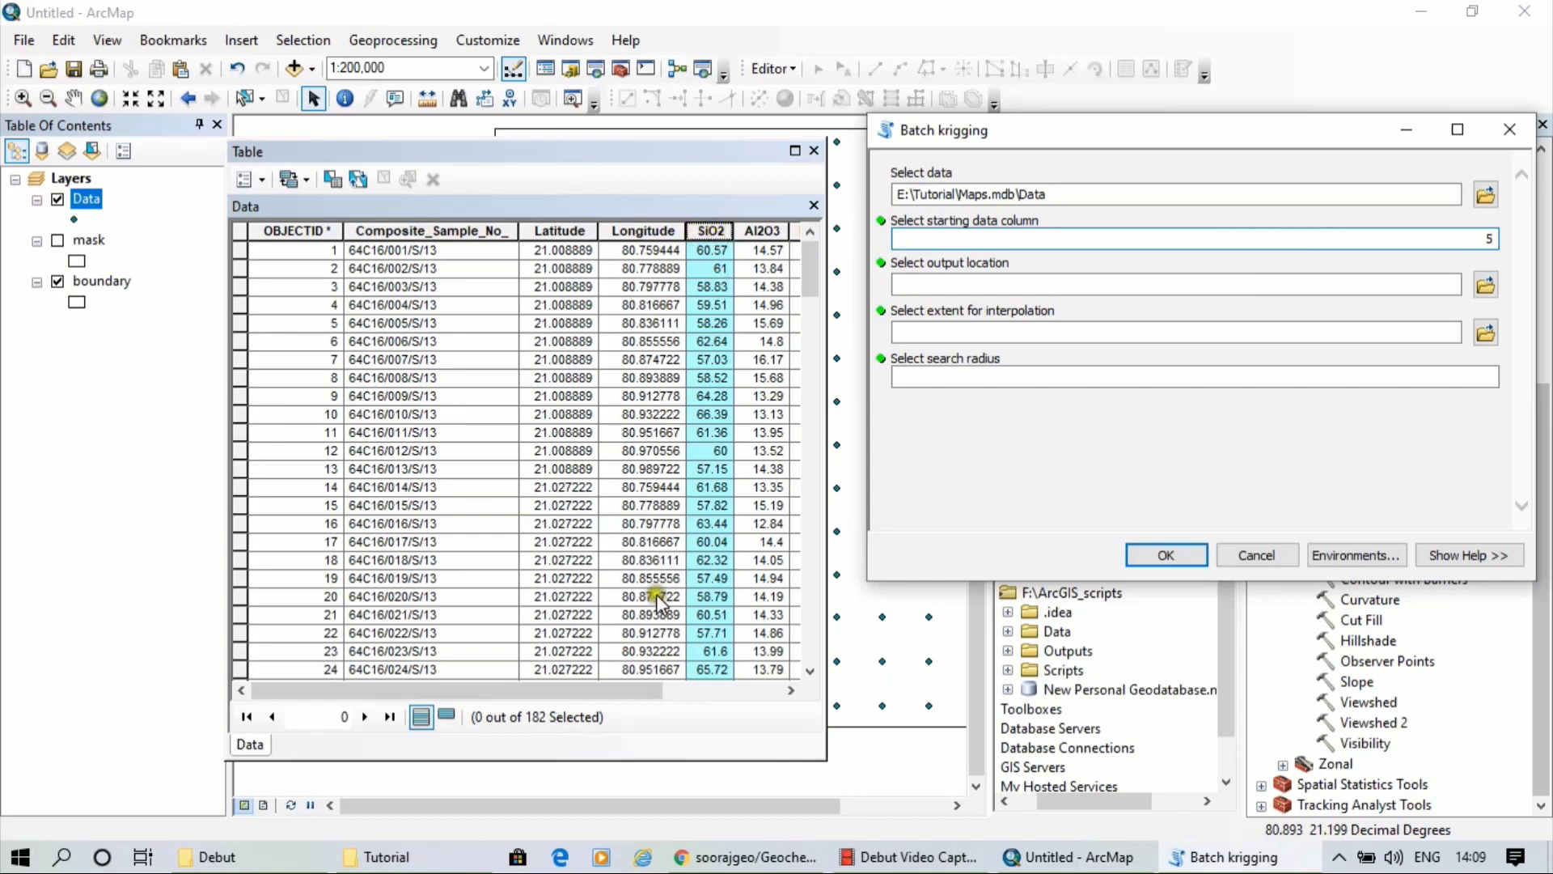
pyautogui.click(631, 691)
pyautogui.moveTo(631, 692); pyautogui.dragTo(684, 693)
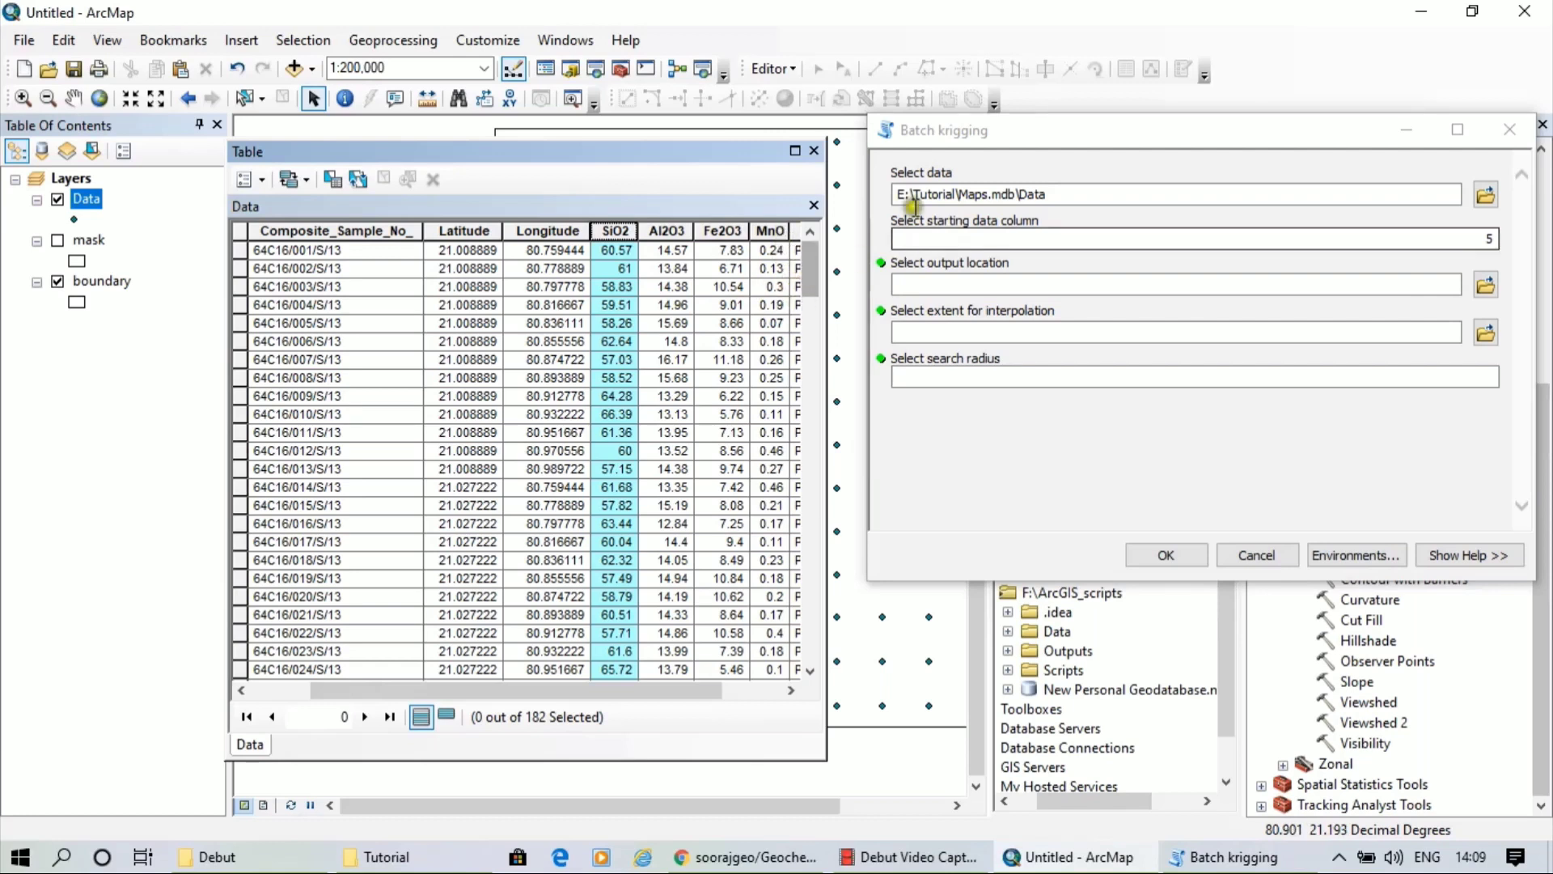
pyautogui.click(814, 150)
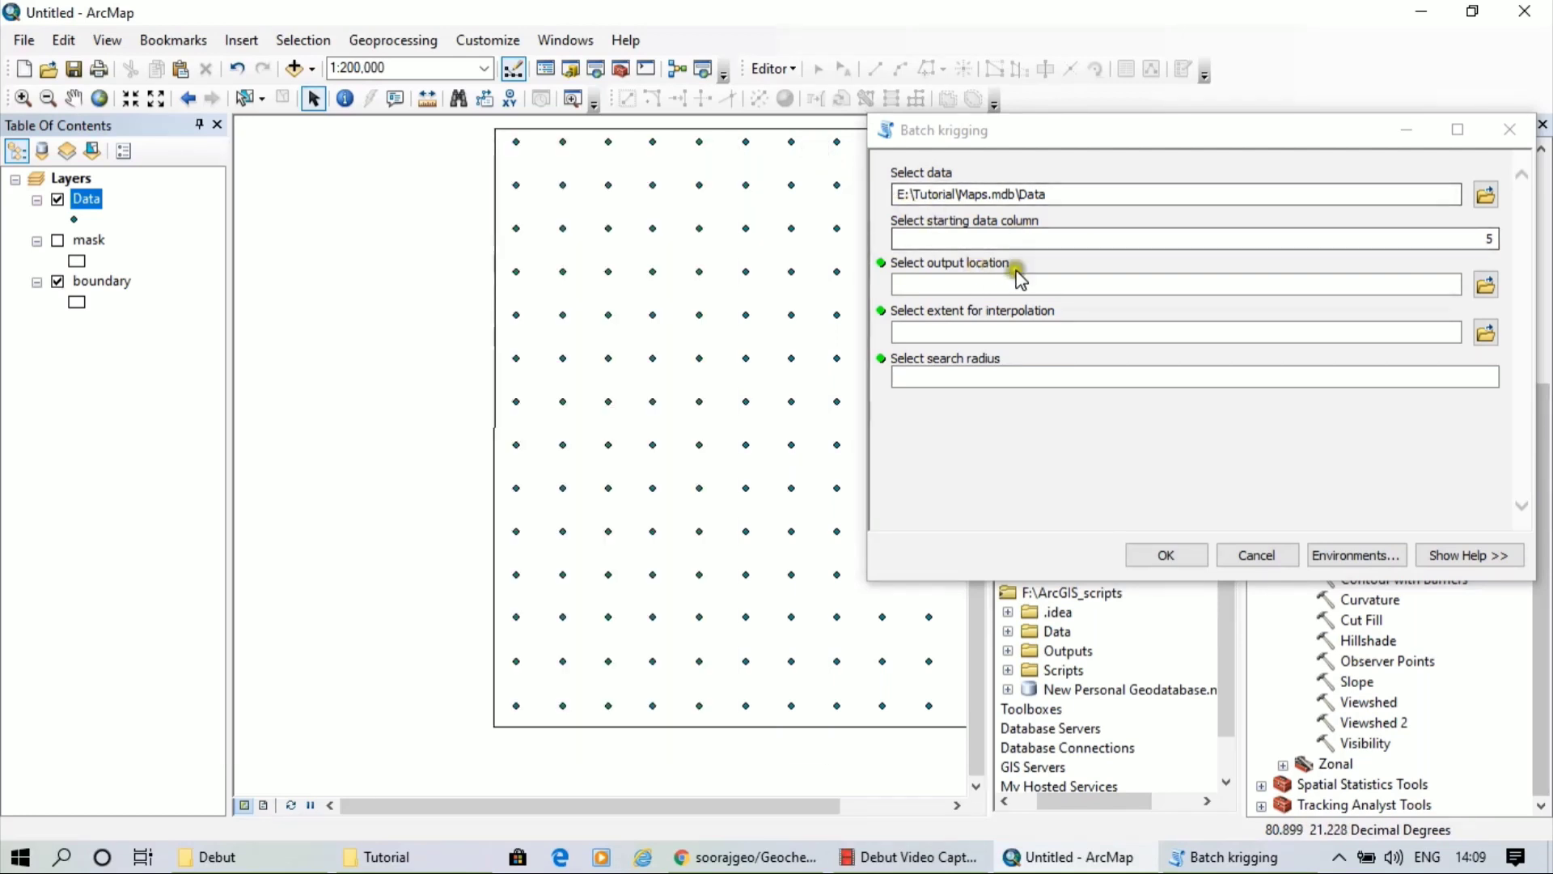
# Create a folder named raster in E:\Tutorial and set it as the Batch krigging output location
pyautogui.click(1485, 285)
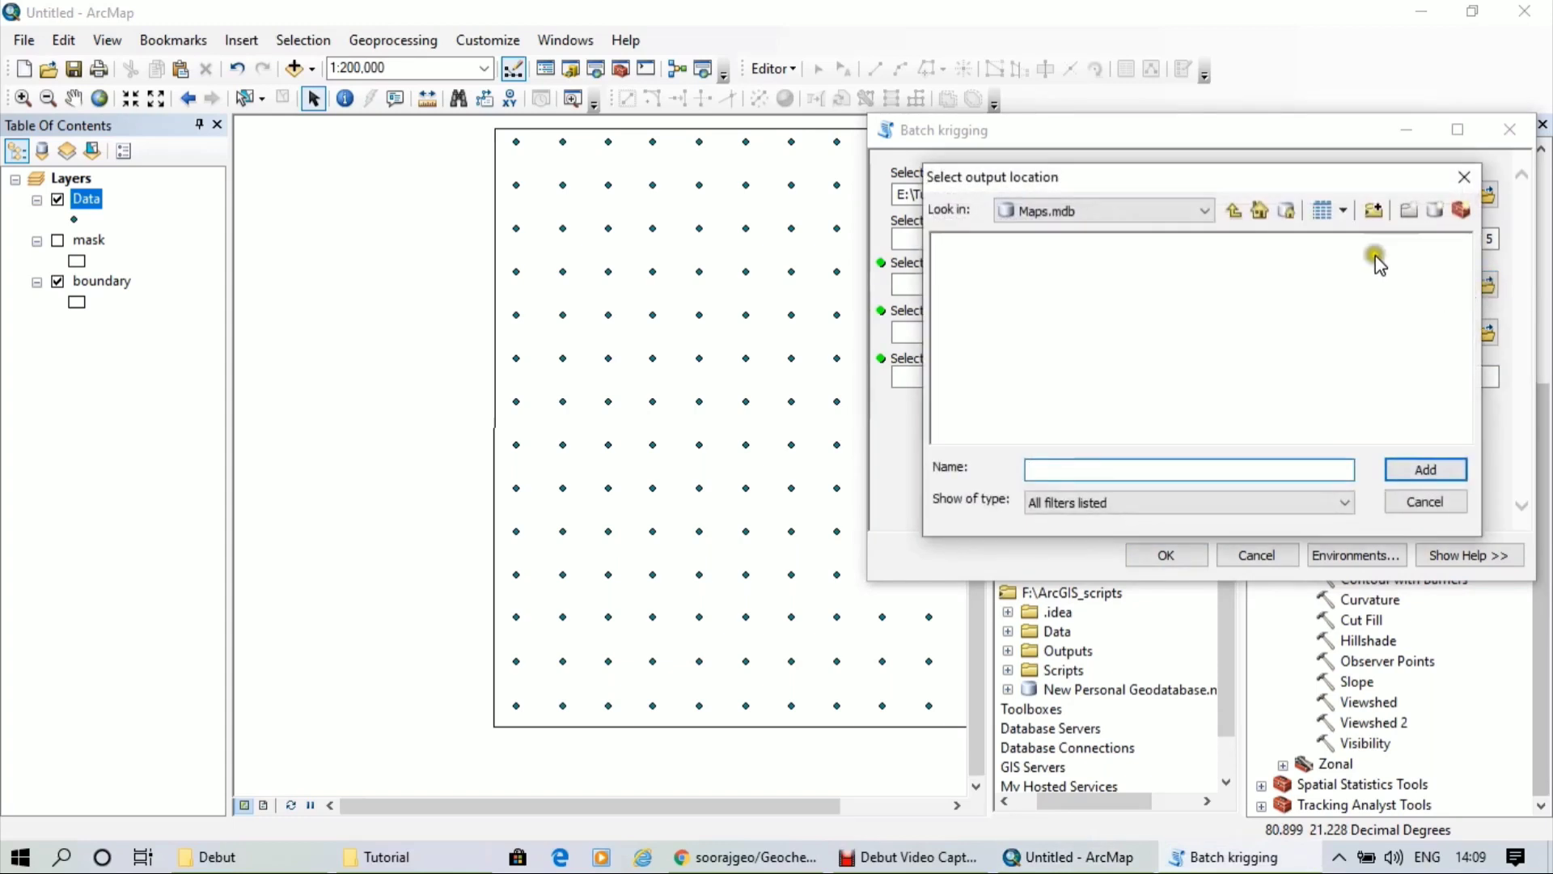
pyautogui.click(1234, 212)
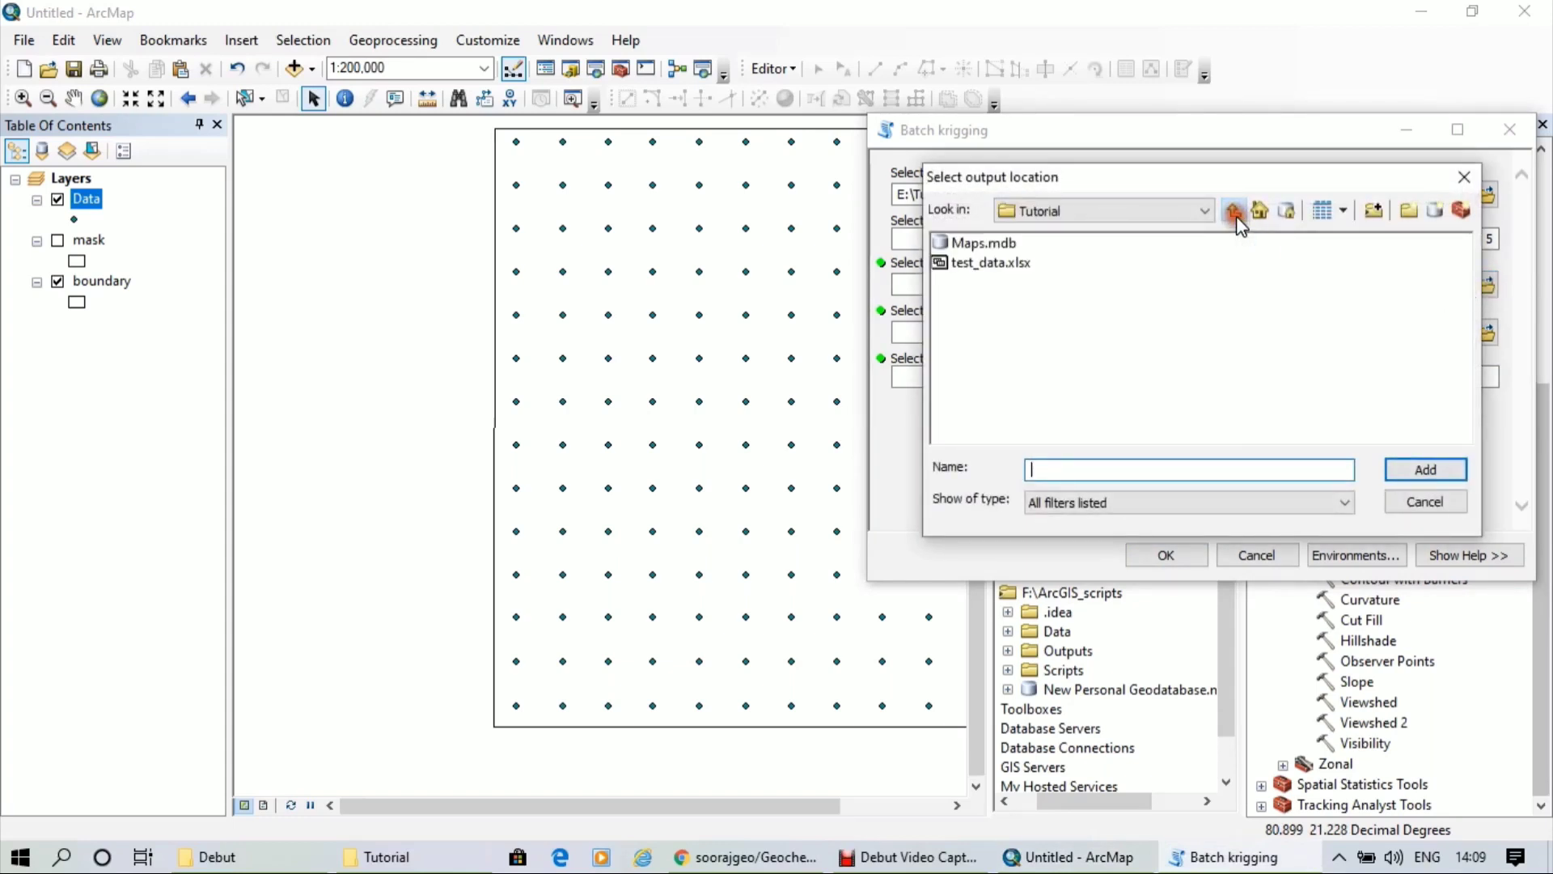
pyautogui.click(1406, 214)
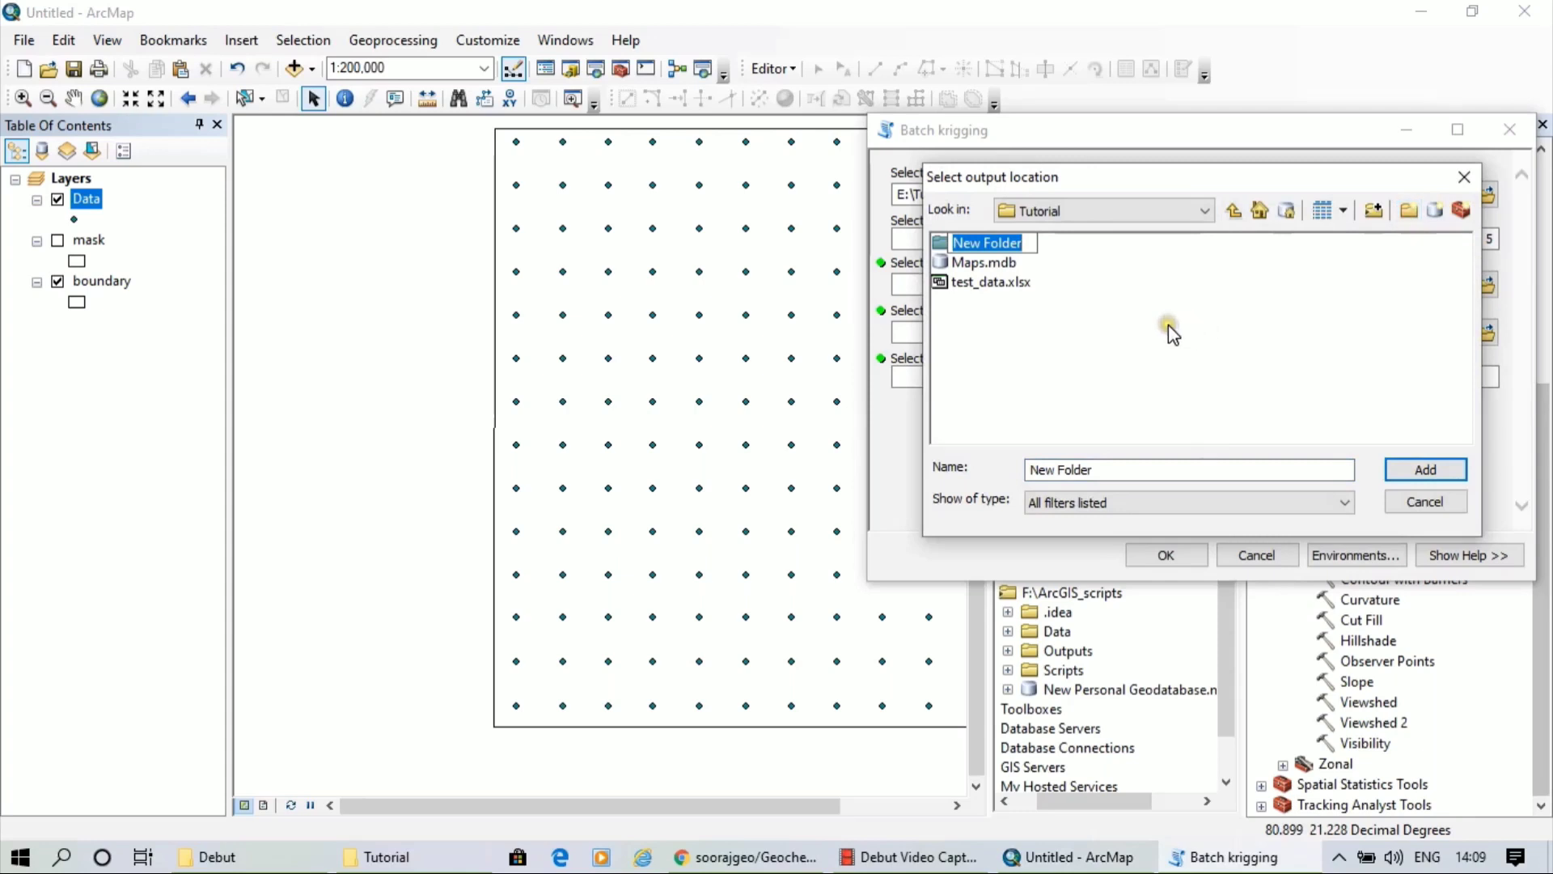
pyautogui.write('ras')
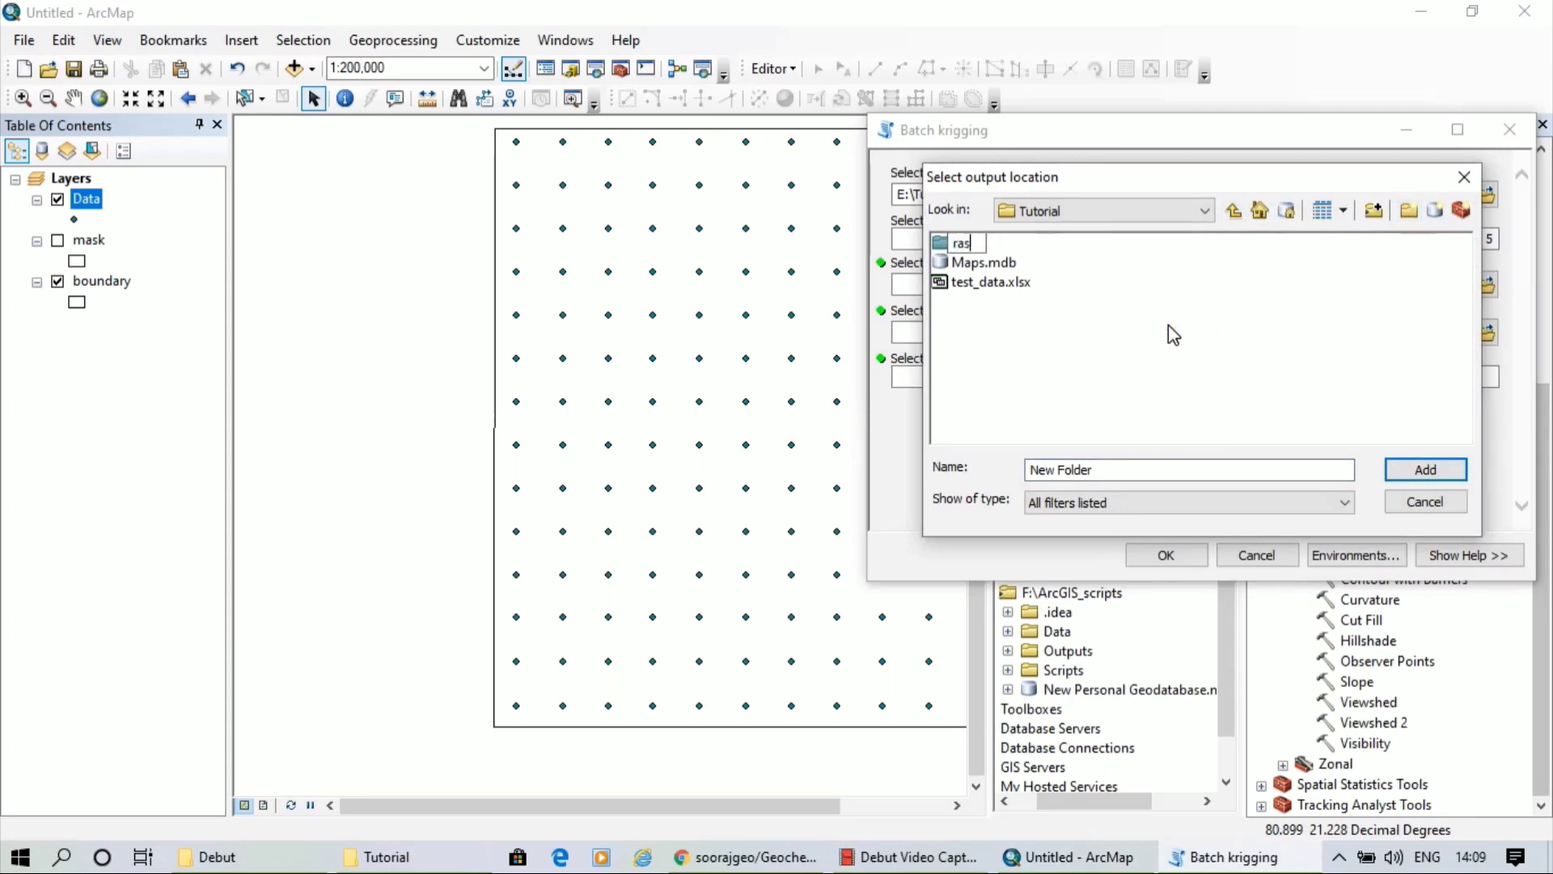
pyautogui.write('ter')
pyautogui.click(1195, 343)
pyautogui.click(978, 245)
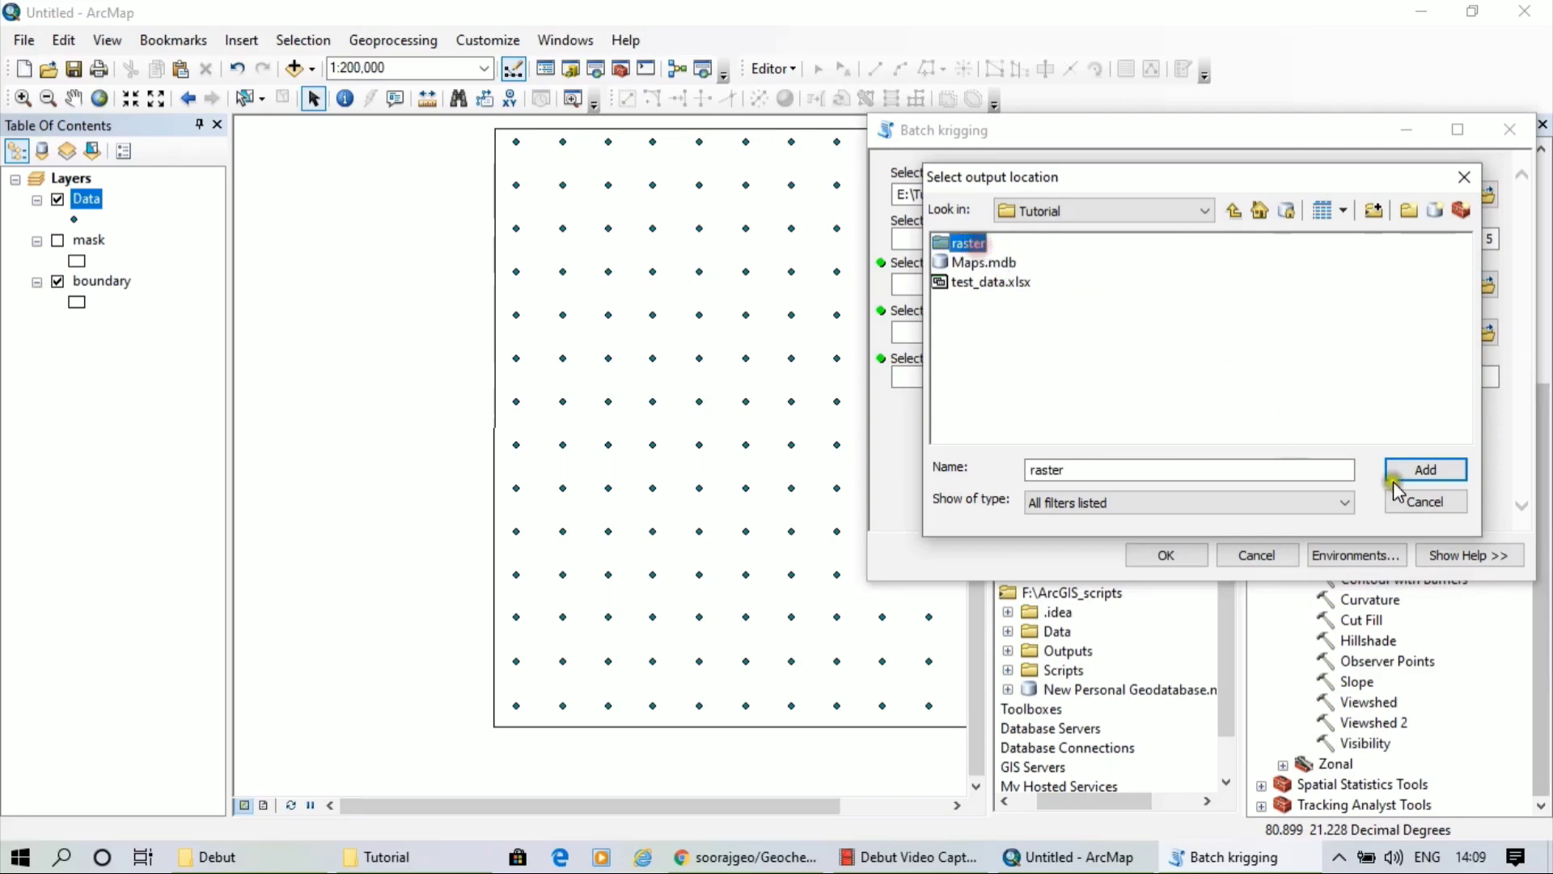
pyautogui.click(1425, 469)
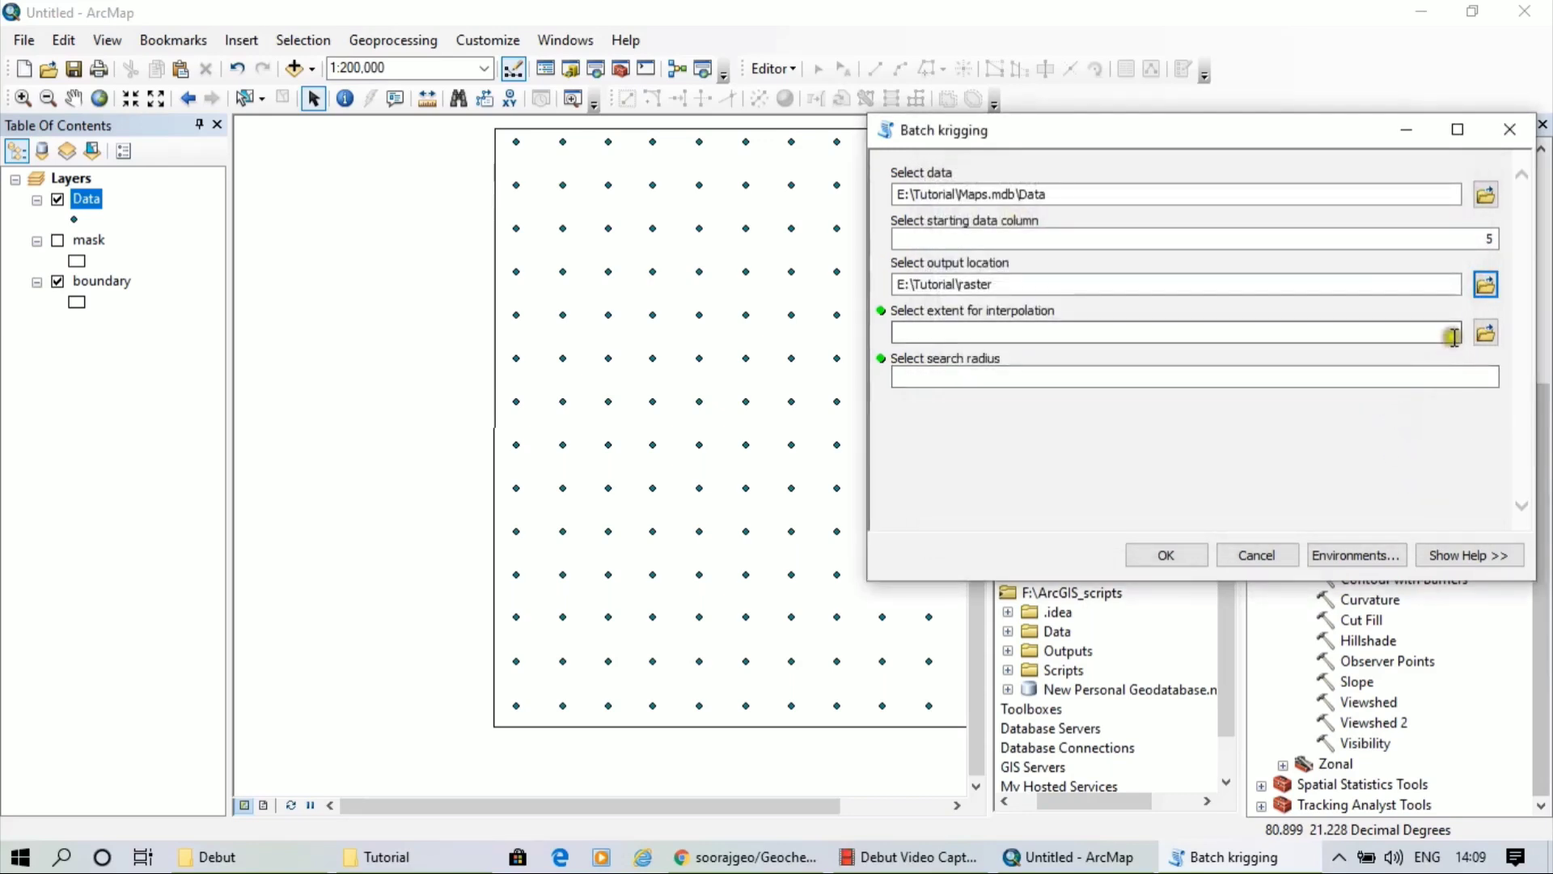
# Set the extent for interpolation to the boundary feature class in E:\Tutorial\Maps.mdb
pyautogui.click(1481, 332)
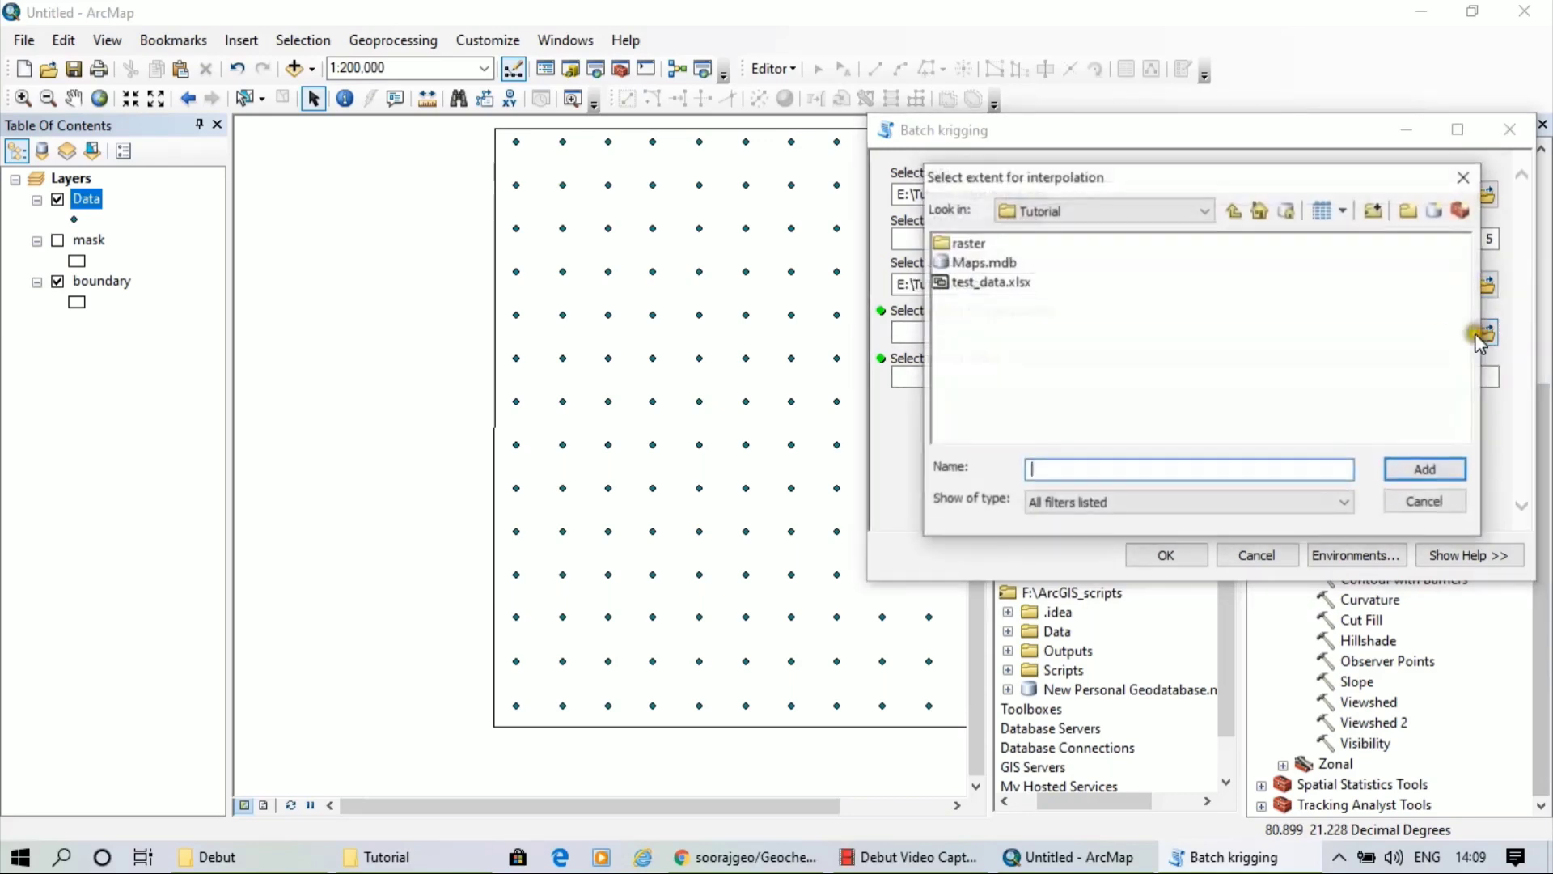
pyautogui.click(1004, 263)
pyautogui.doubleClick(1003, 264)
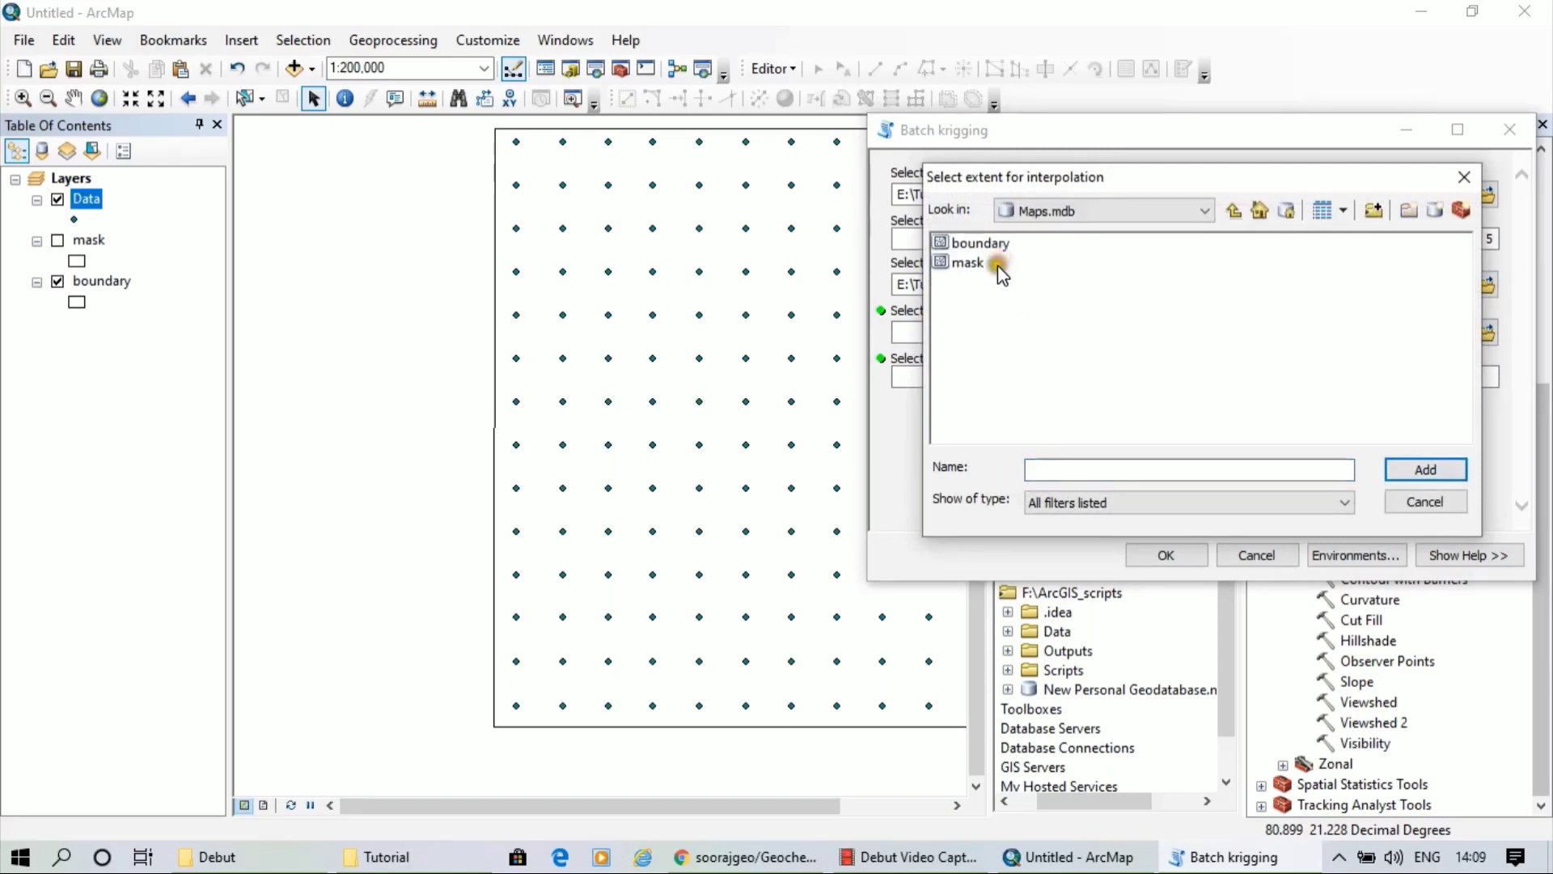
pyautogui.click(981, 244)
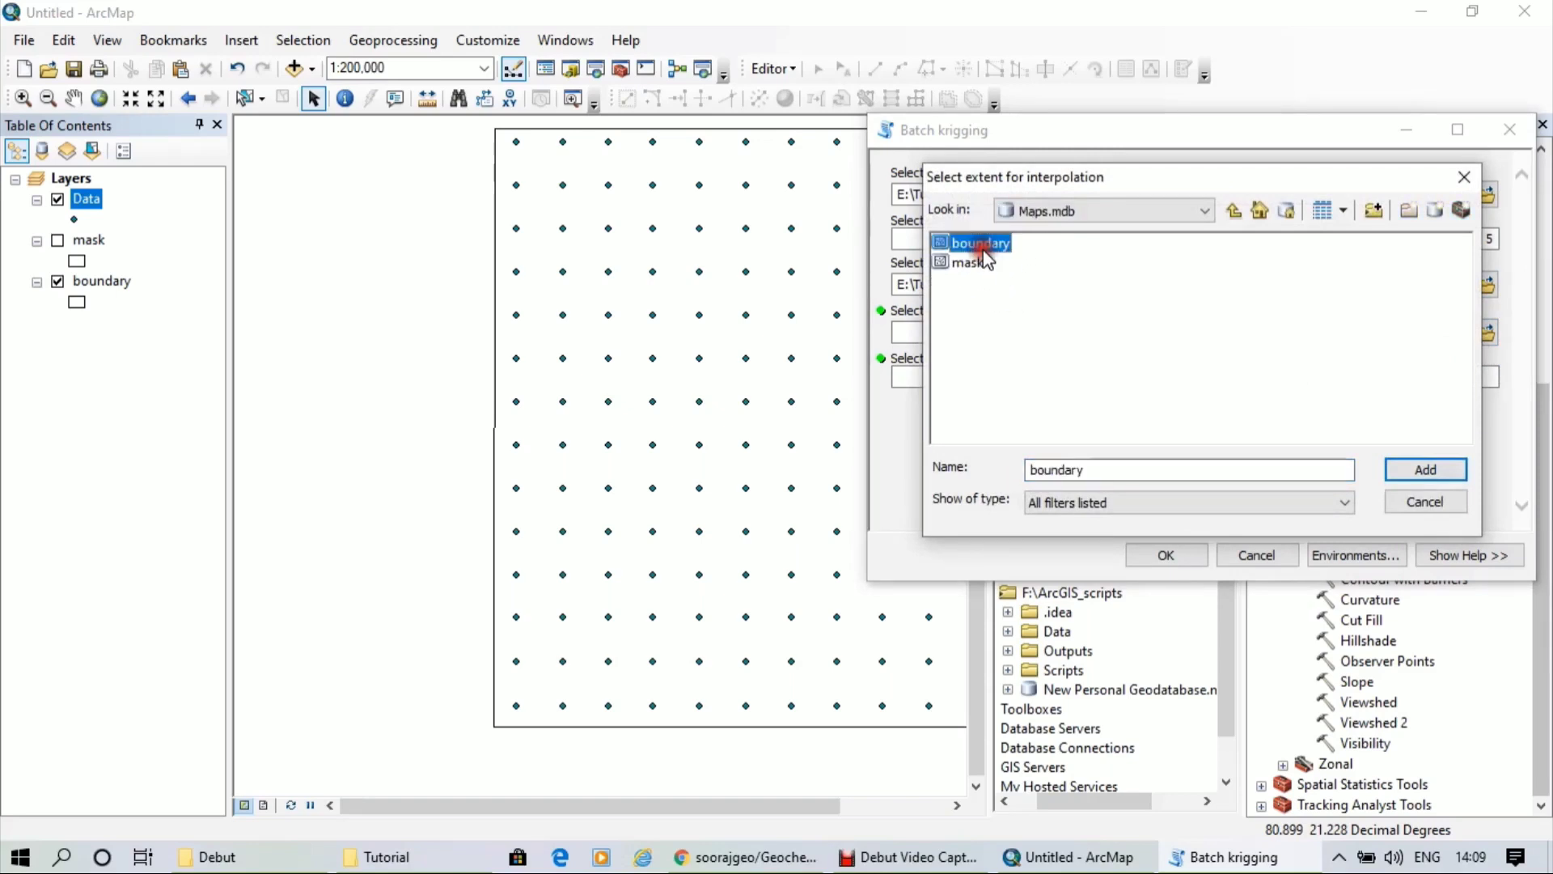
pyautogui.click(1425, 470)
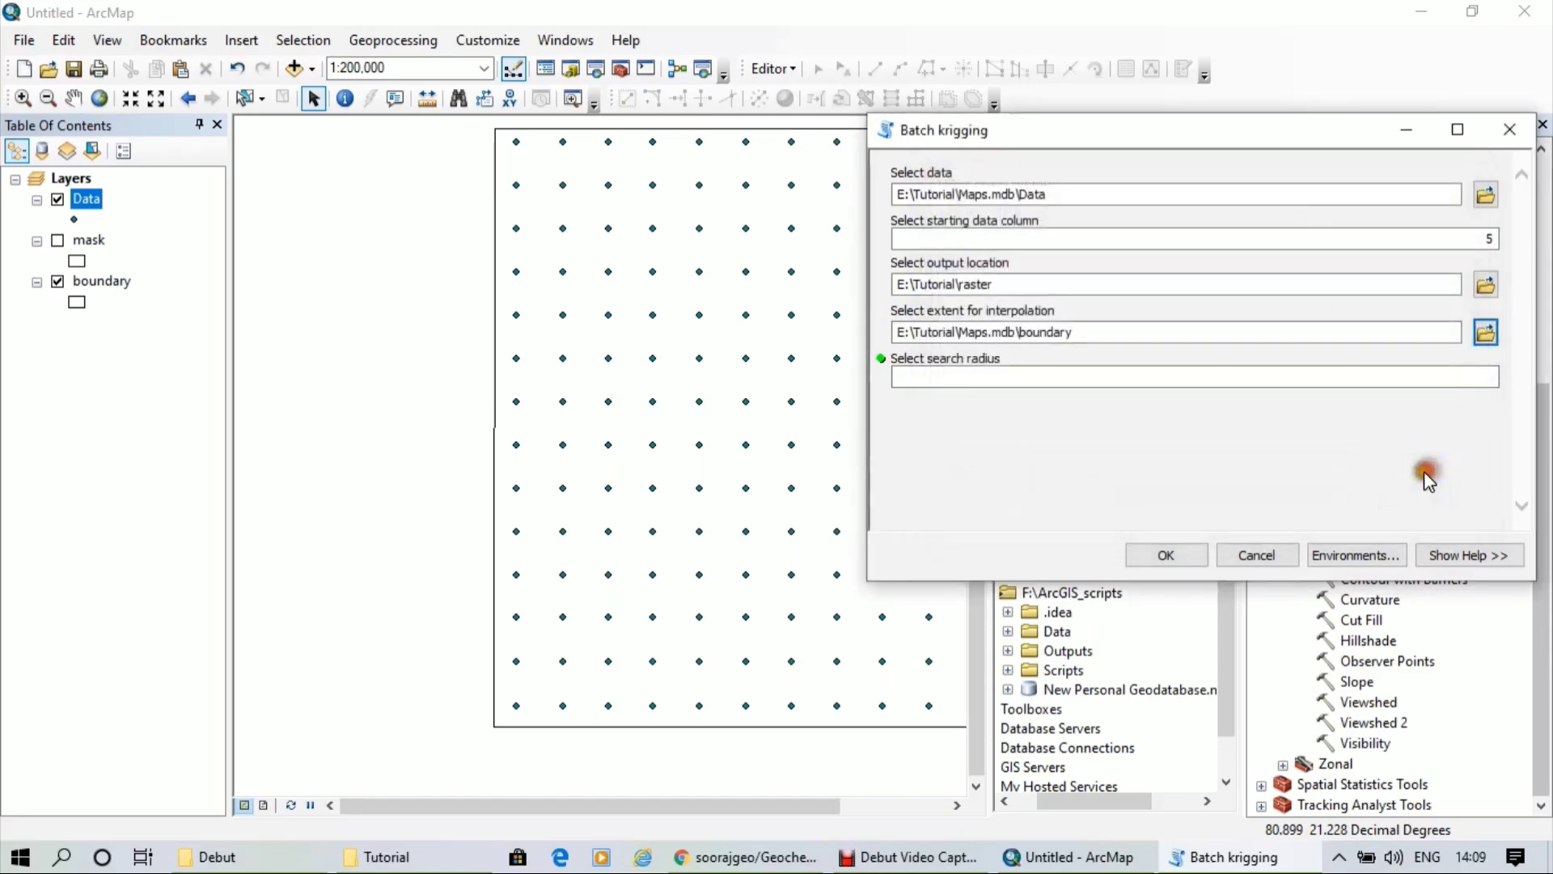
# Set the search radius to 100 and run the Batch krigging tool
pyautogui.click(1384, 383)
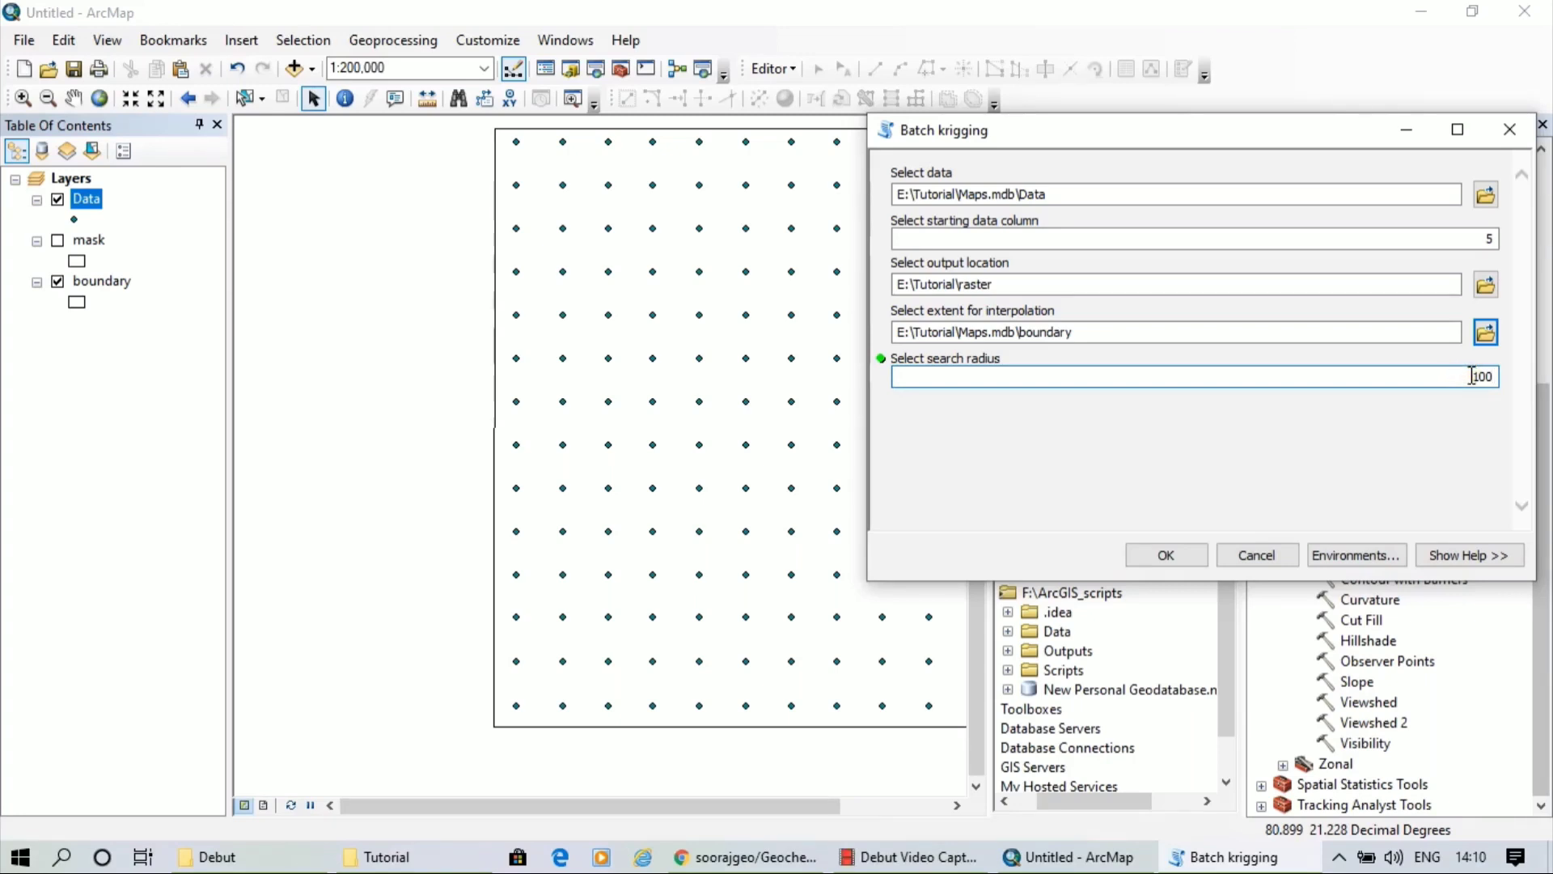
pyautogui.click(1186, 553)
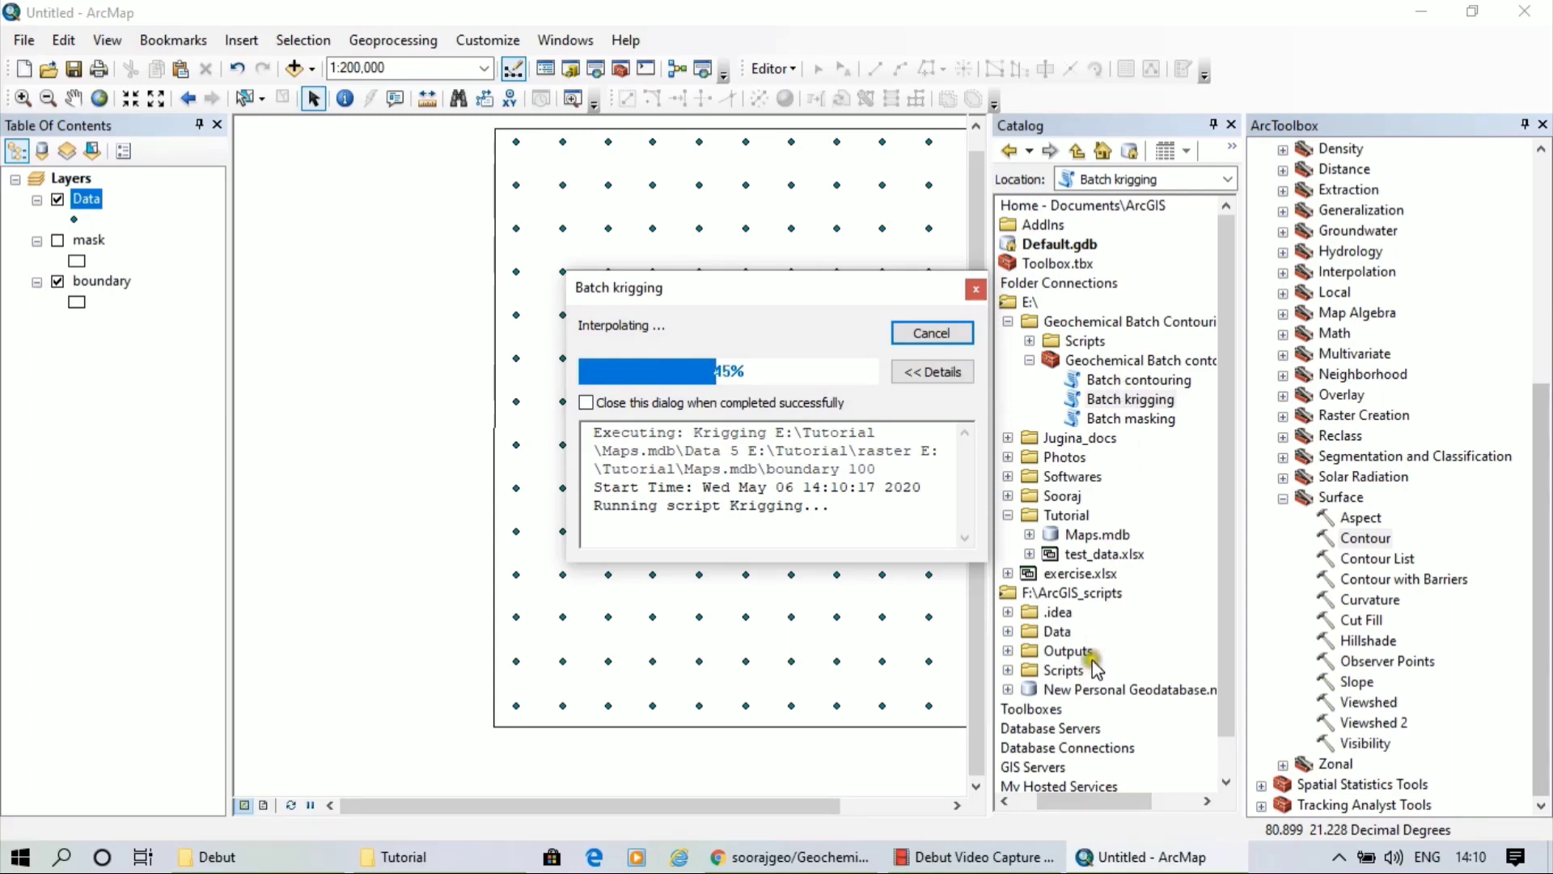
pyautogui.click(1081, 805)
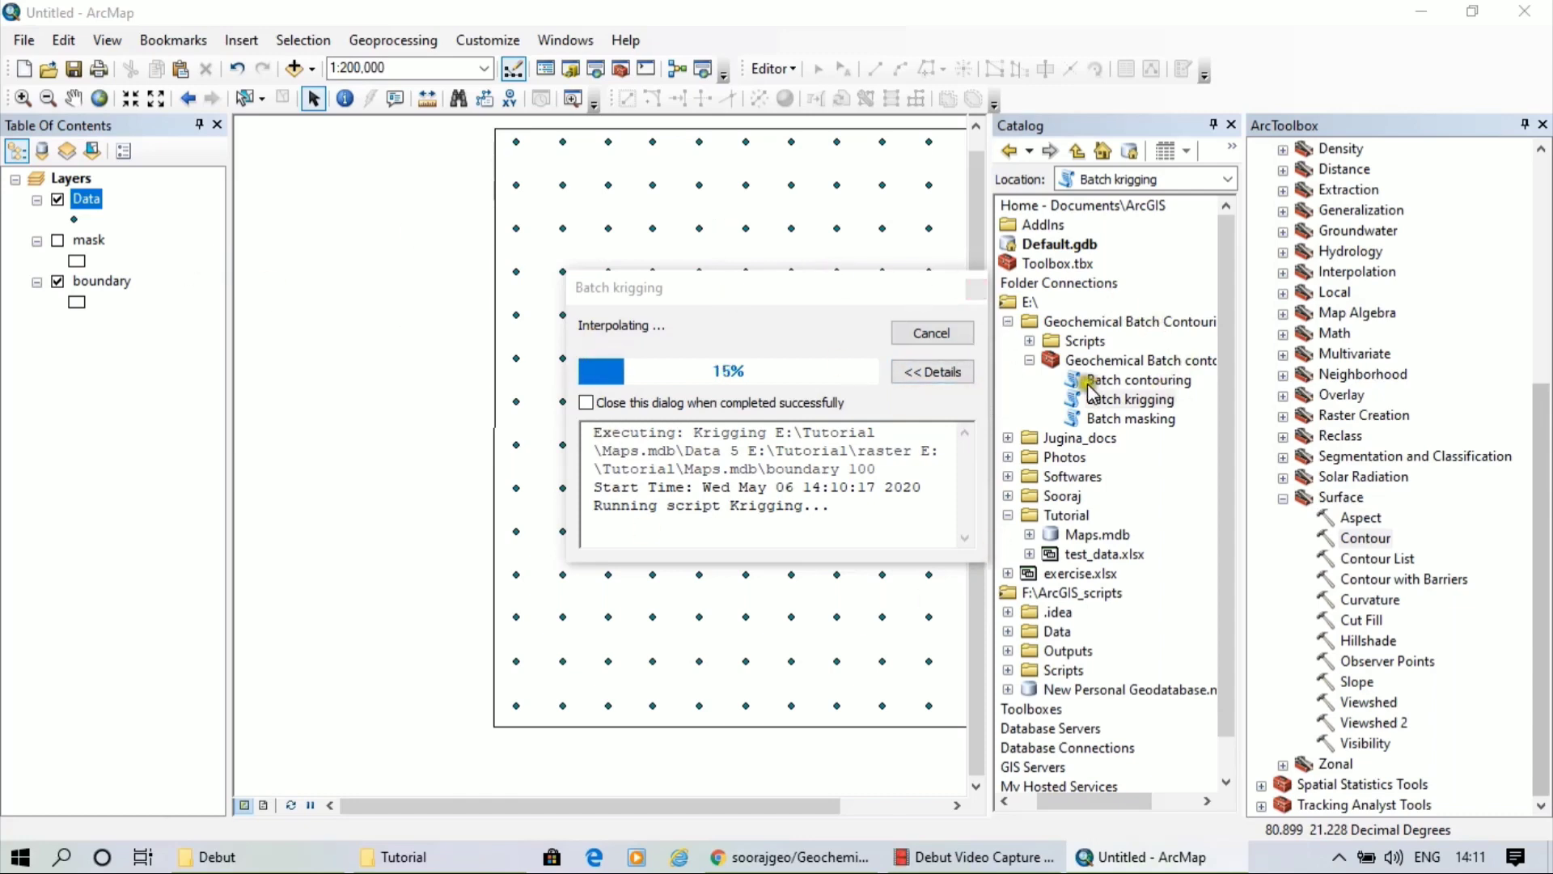
pyautogui.click(987, 856)
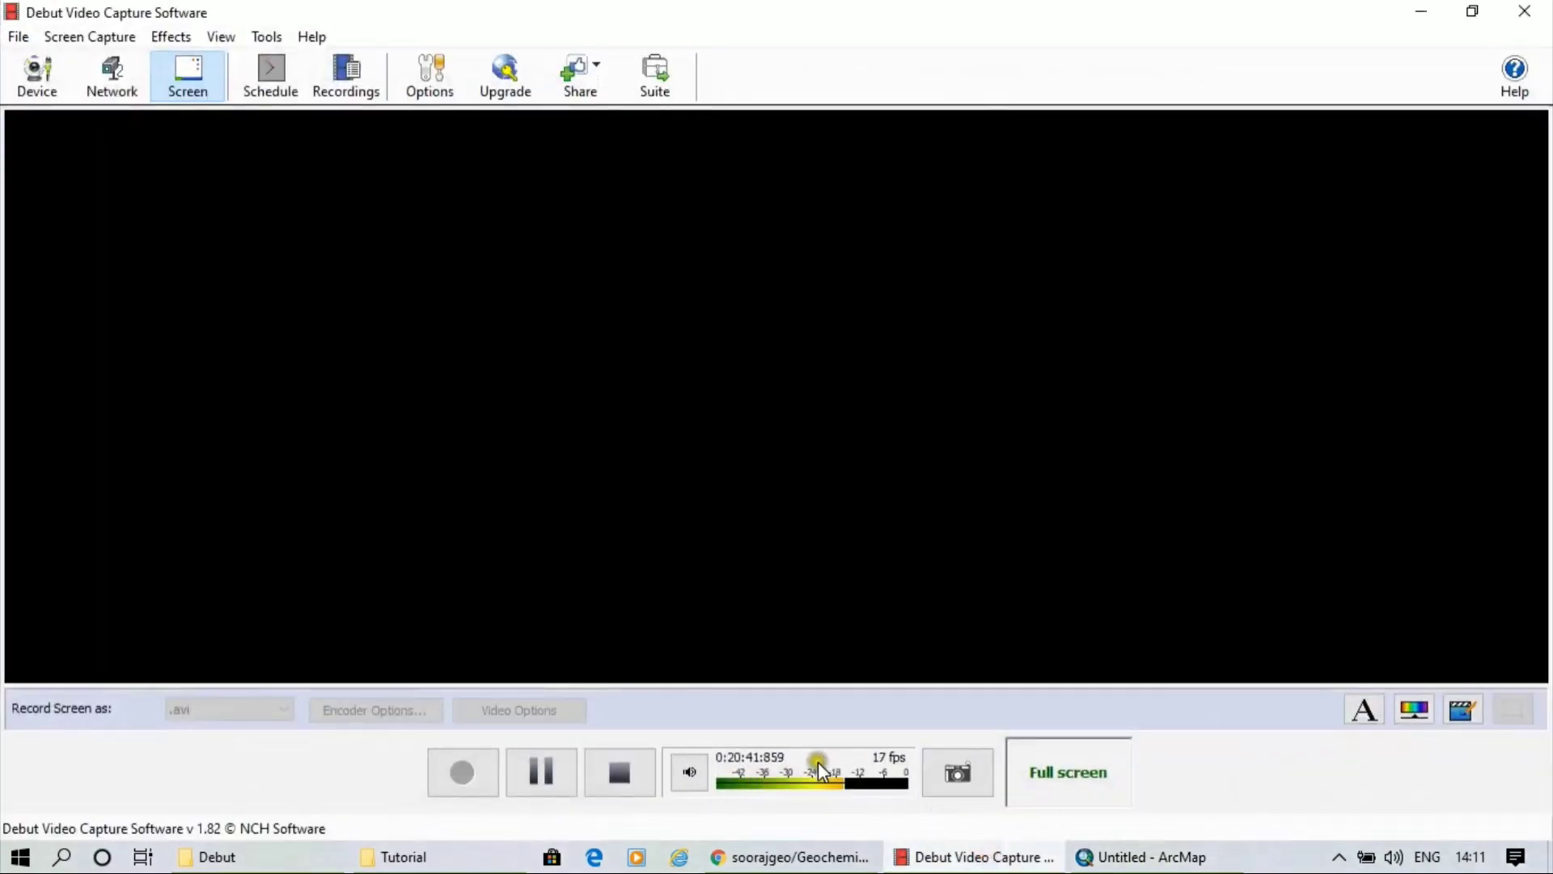
pyautogui.click(576, 772)
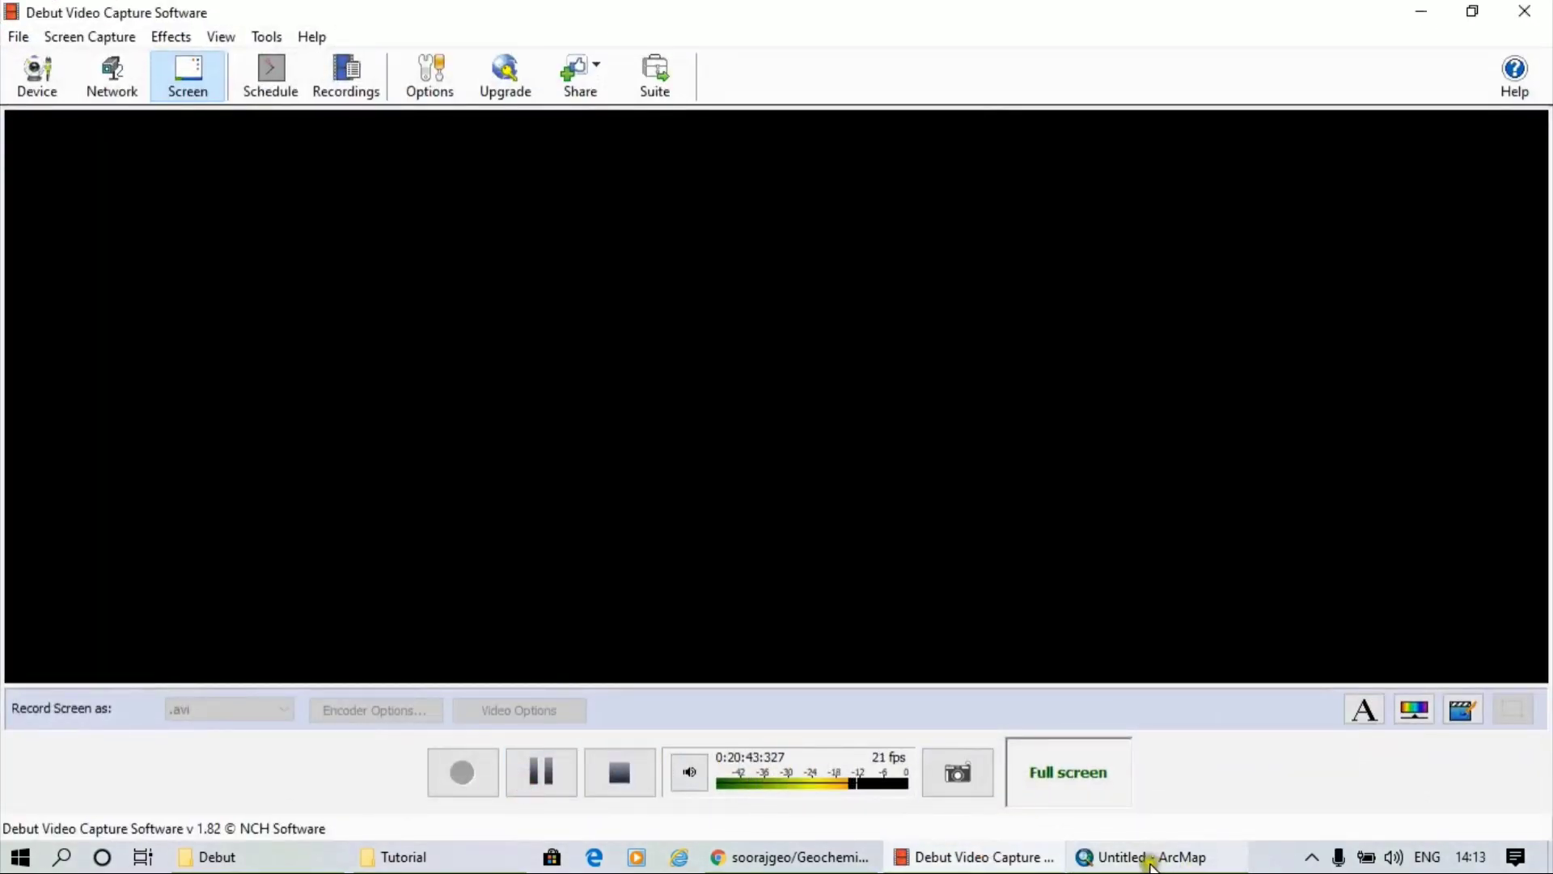
pyautogui.click(1151, 861)
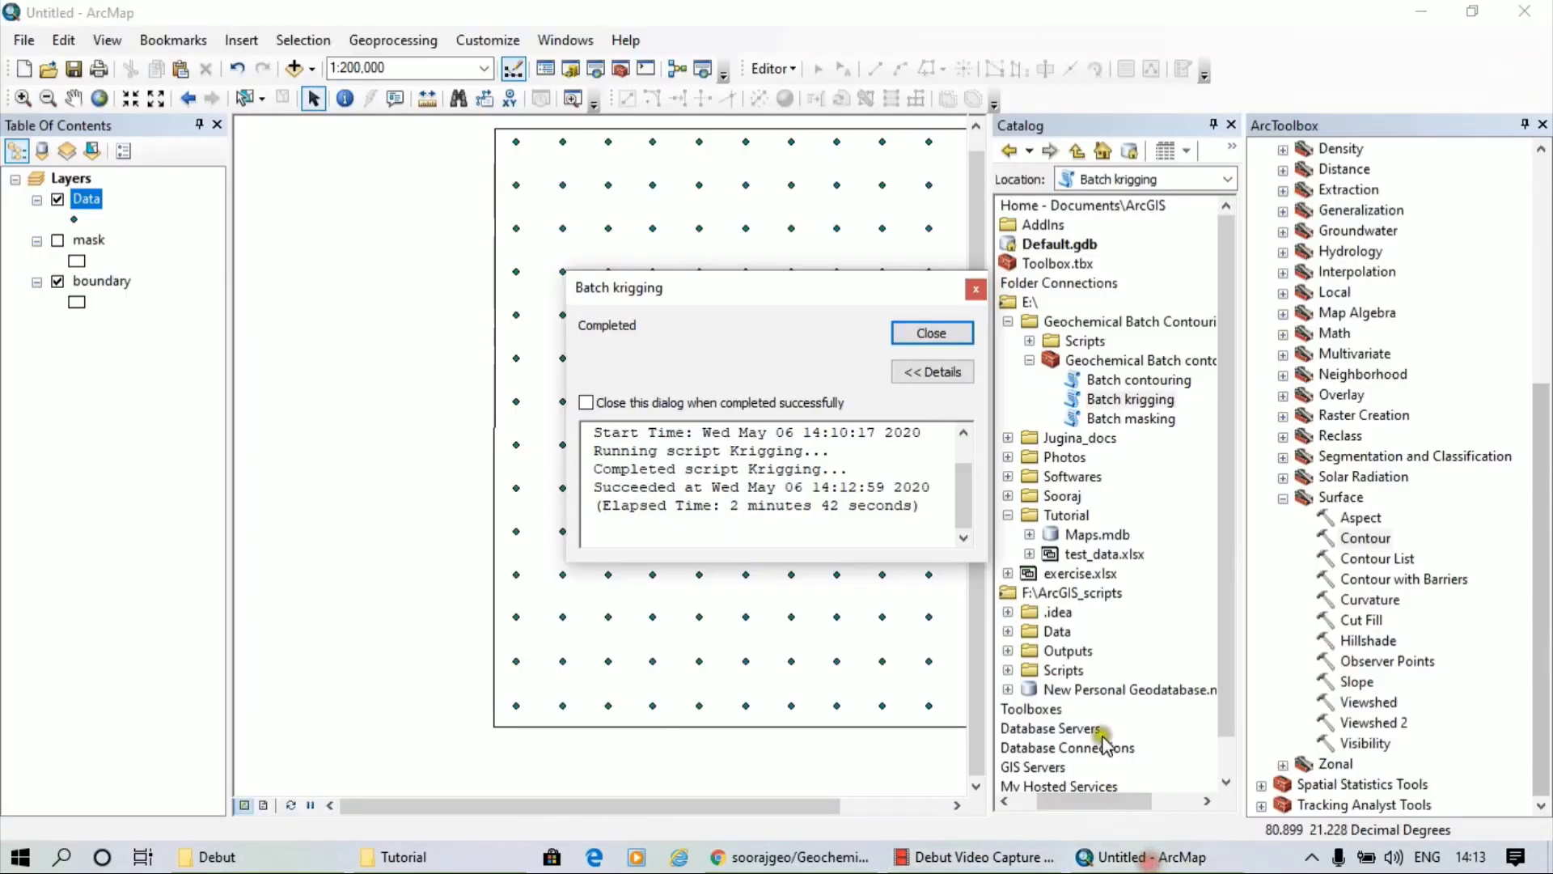
# Close the Batch krigging progress dialog, then refresh the E:\ folder connection and expand the raster folder inside Tutorial
pyautogui.click(960, 333)
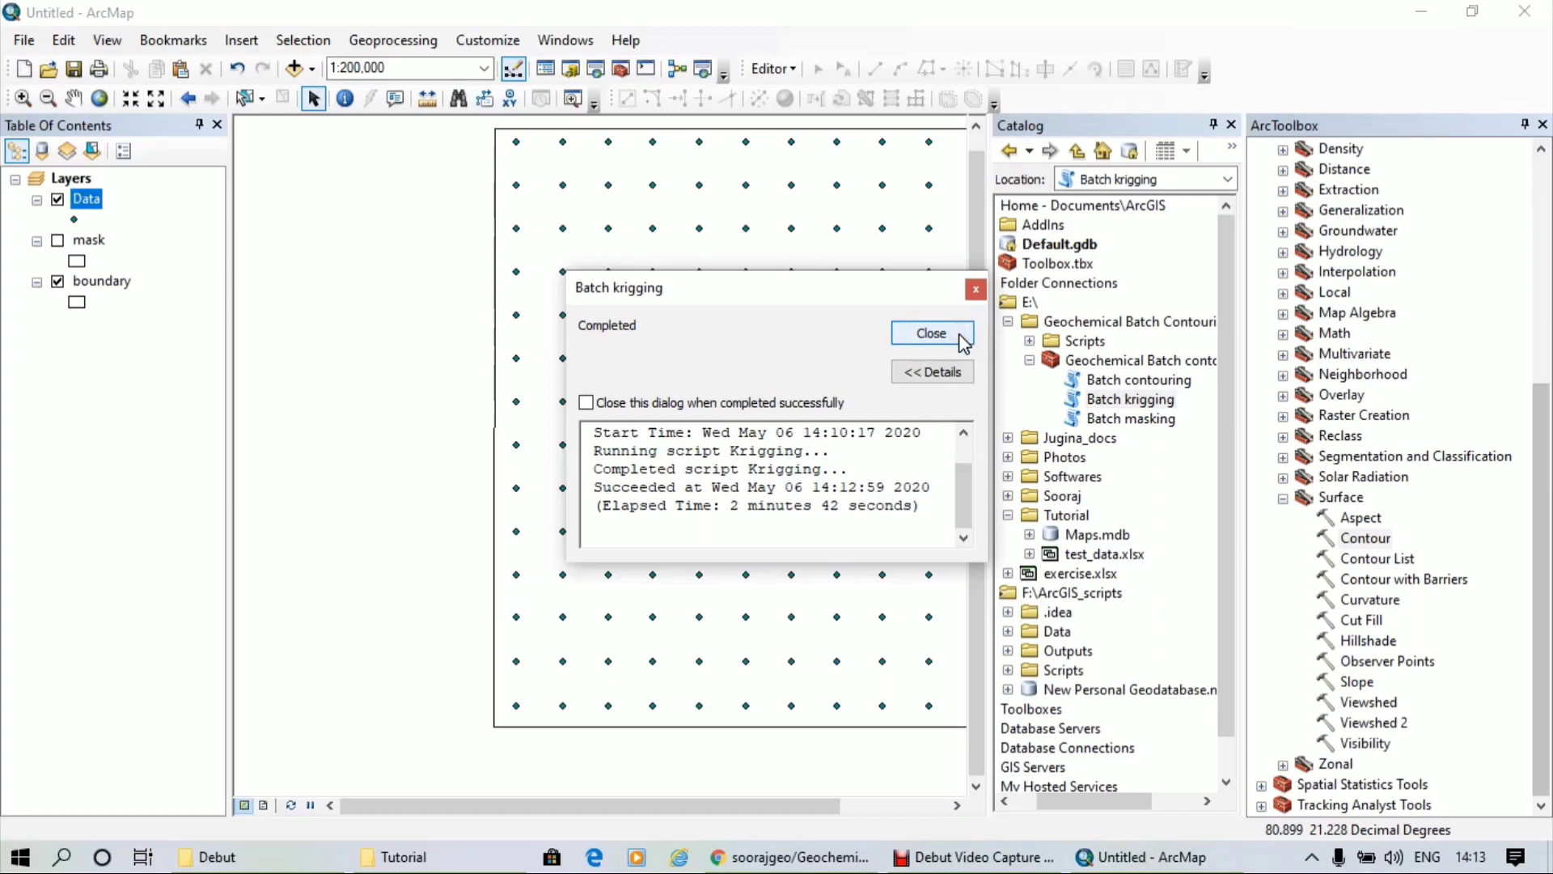
pyautogui.click(961, 333)
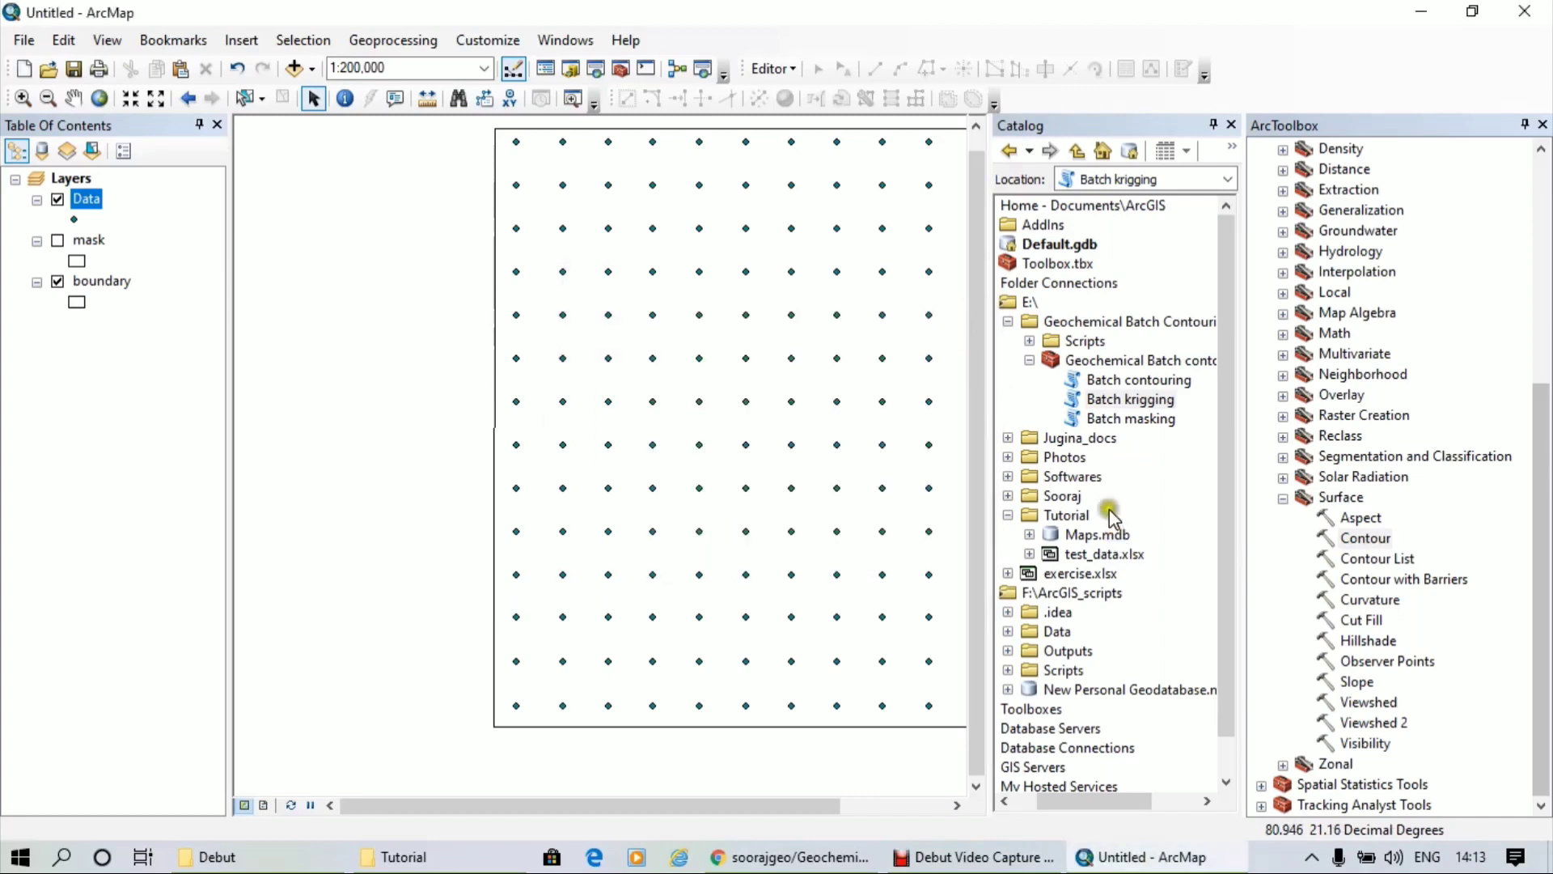
pyautogui.rightClick(1029, 302)
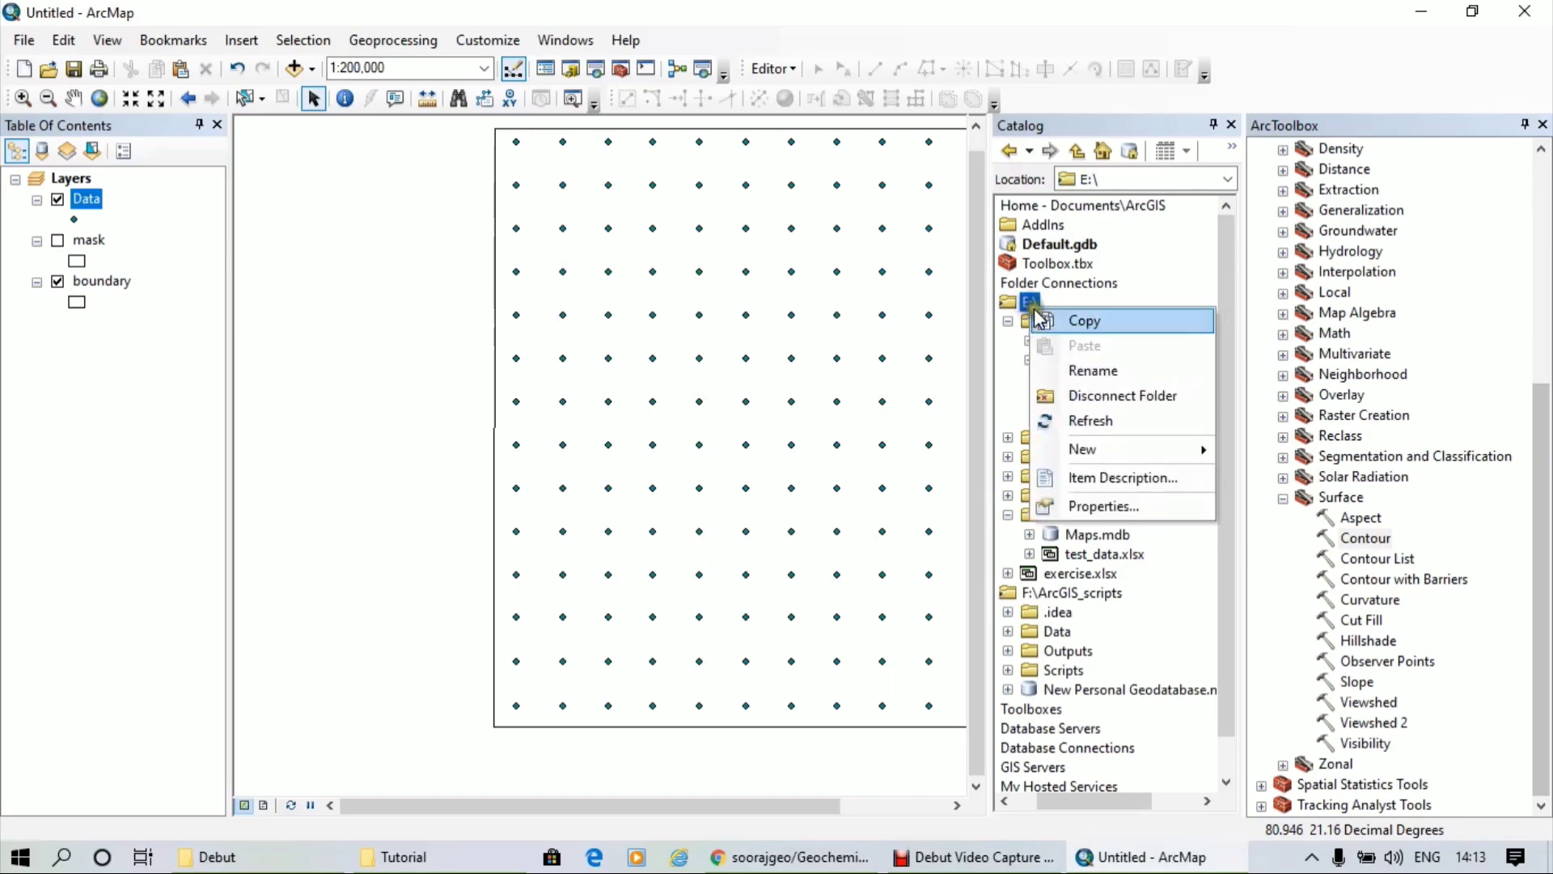
pyautogui.click(1092, 422)
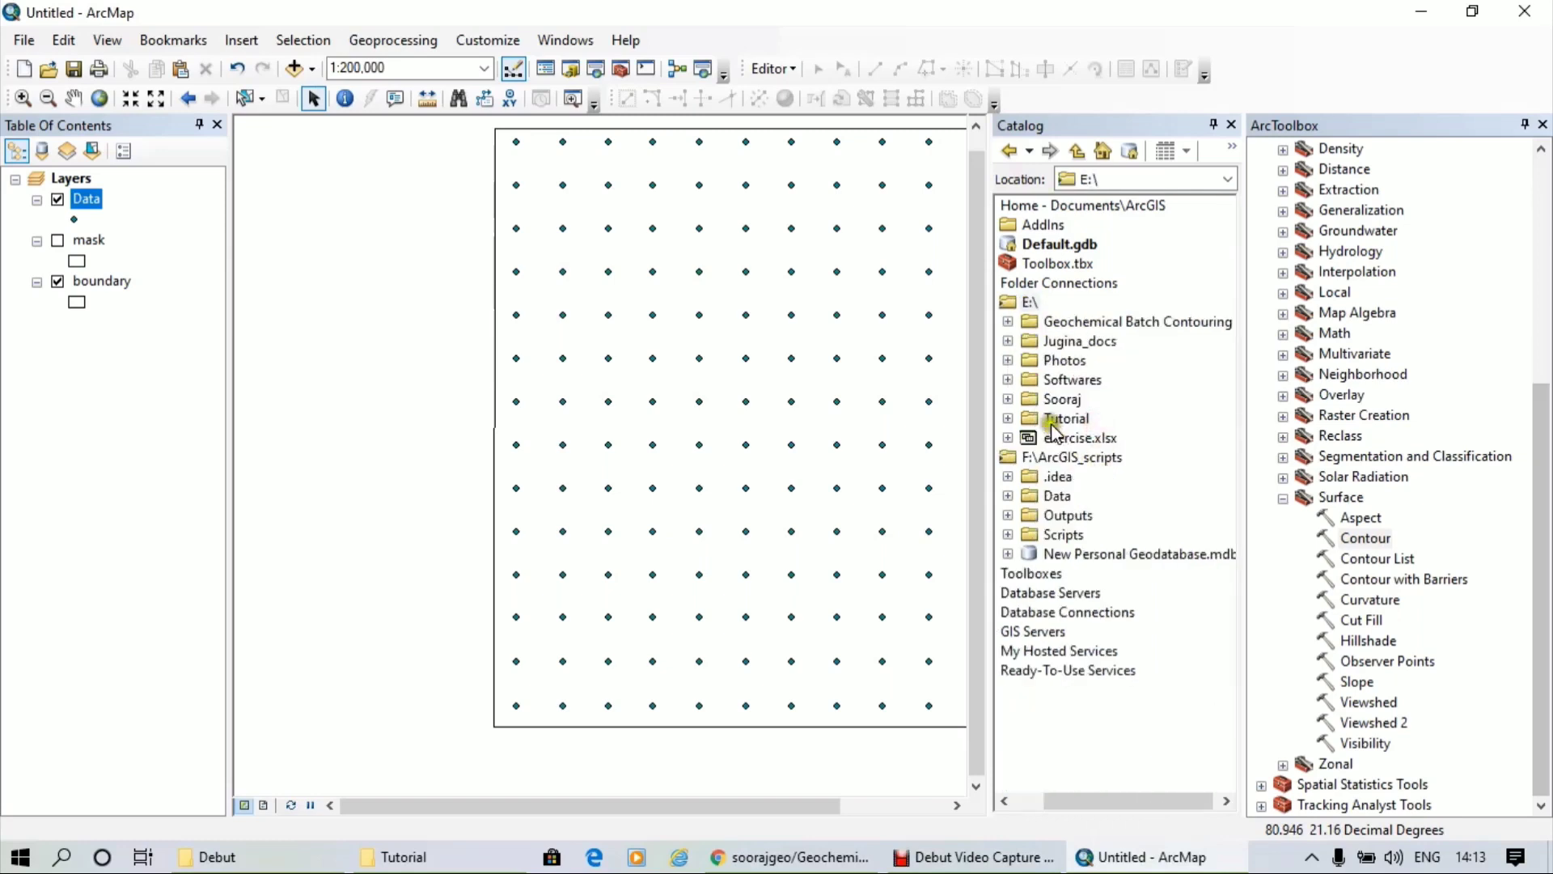
pyautogui.click(1007, 418)
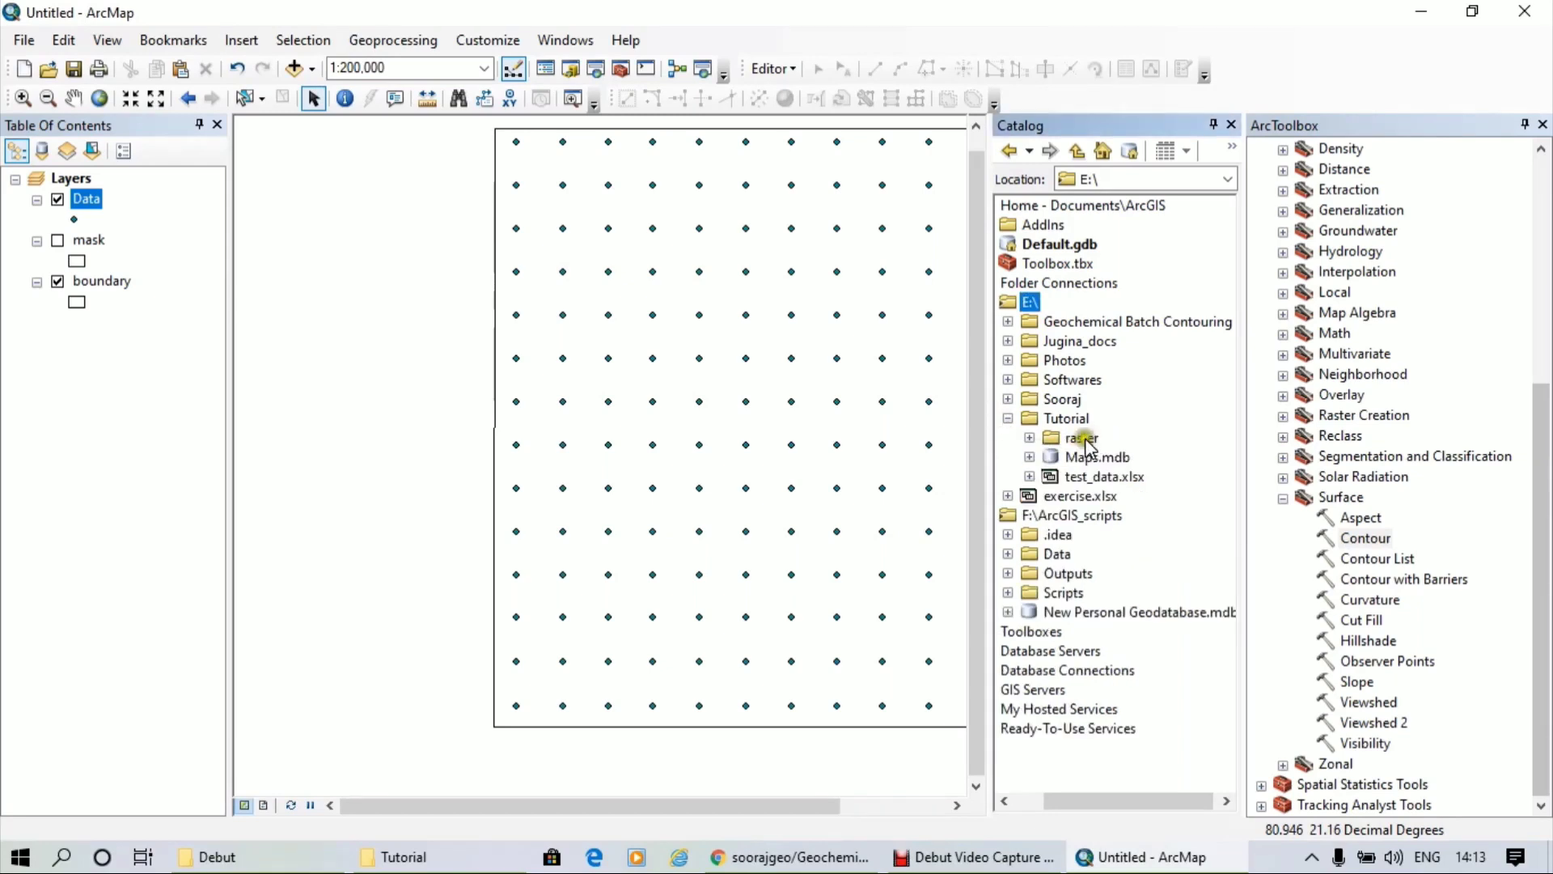
pyautogui.click(1028, 439)
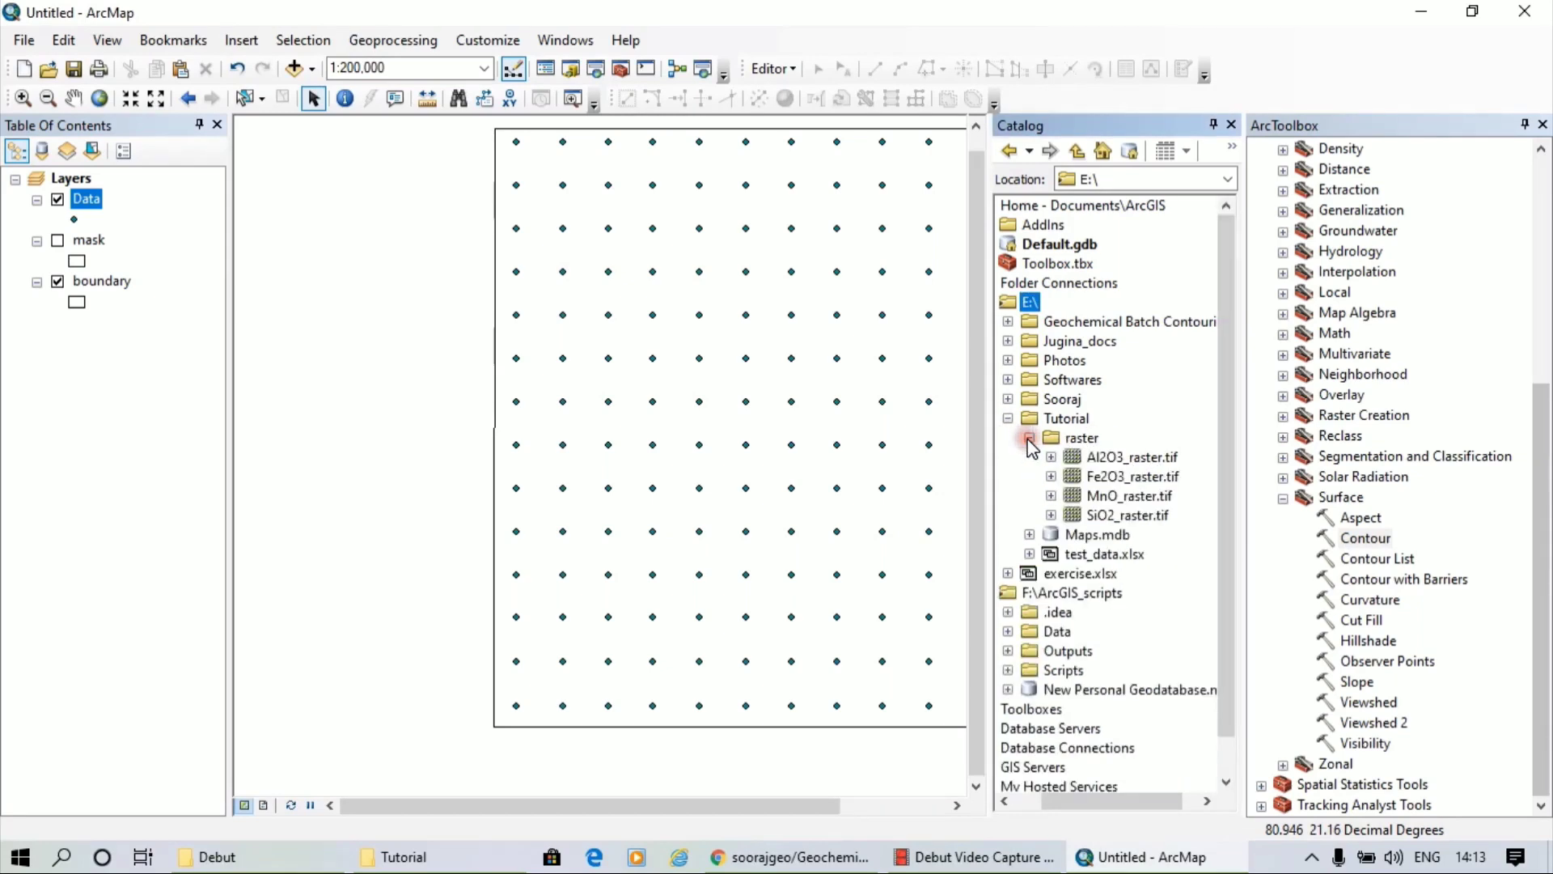
# Review the Data layer's attribute table, comparing its element columns with the rasters in the raster folder, and close the table
pyautogui.click(1137, 517)
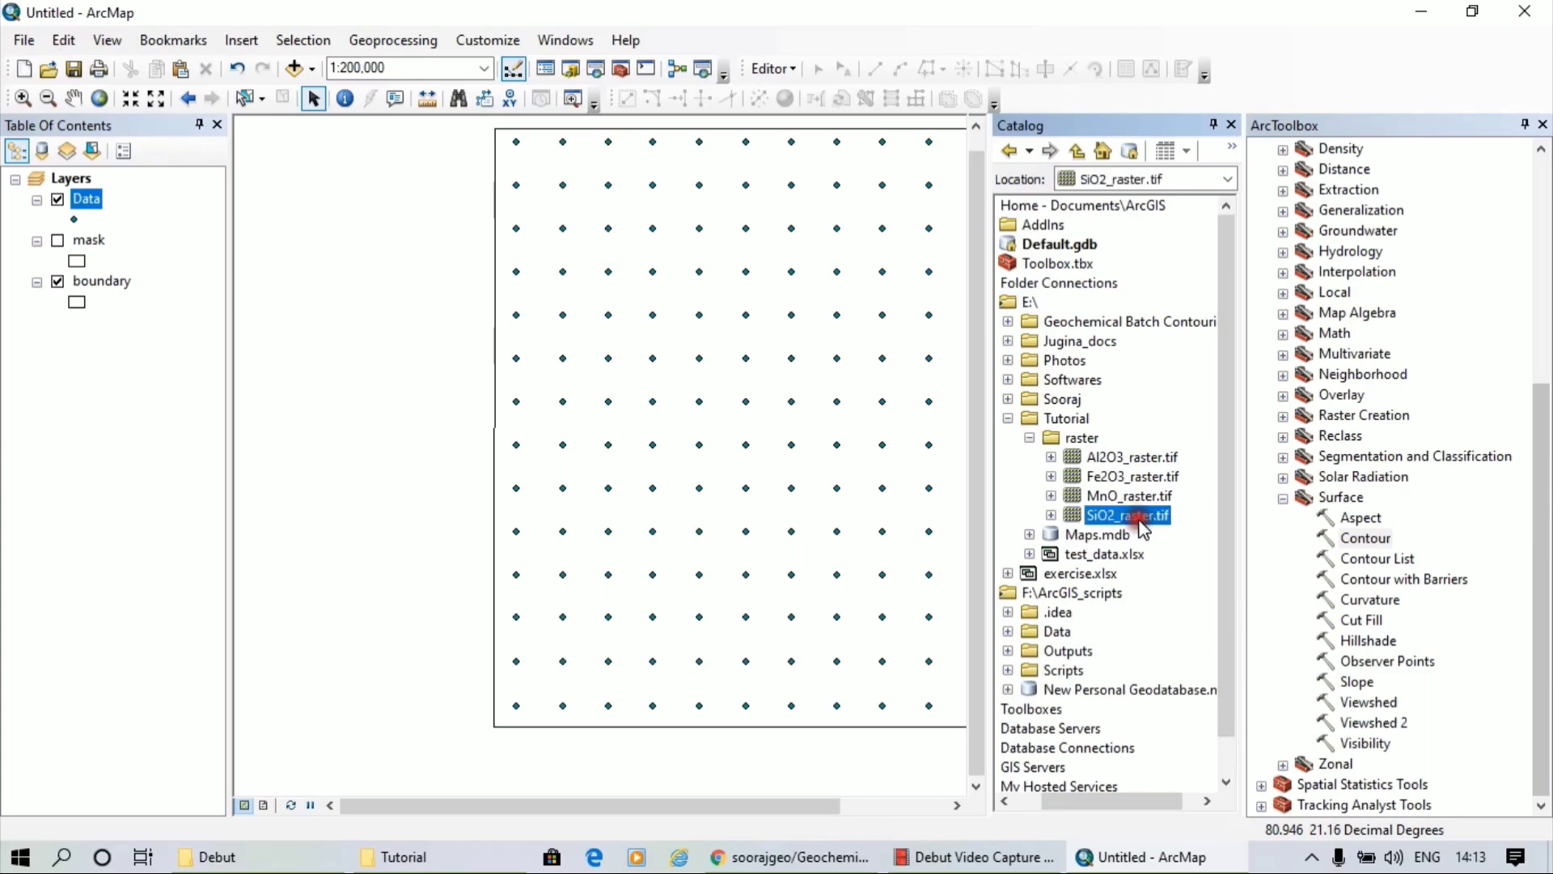
pyautogui.rightClick(99, 208)
pyautogui.click(139, 259)
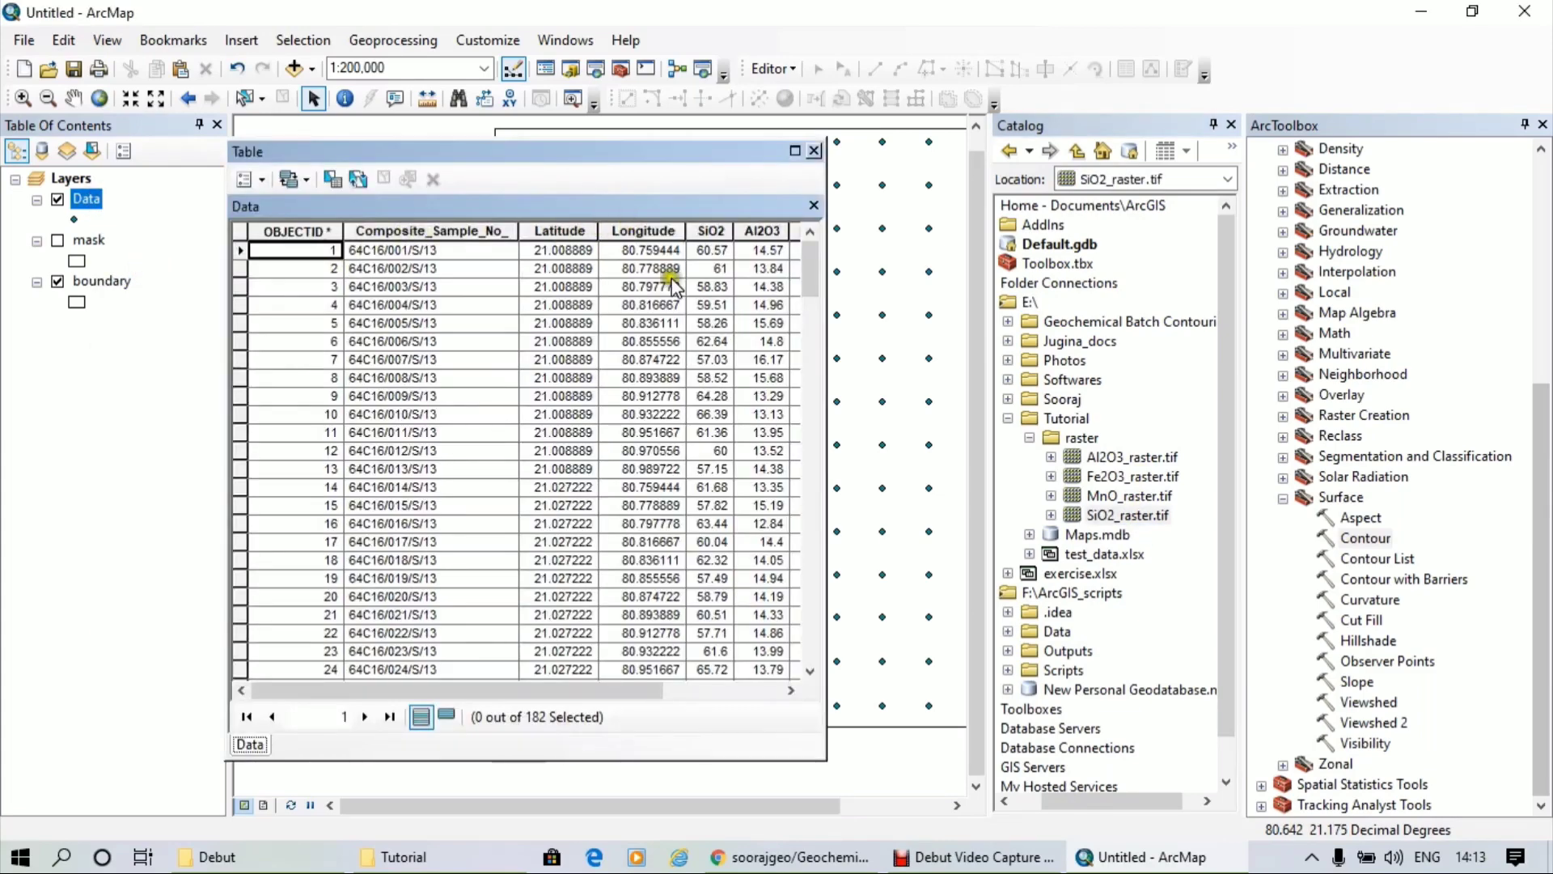
pyautogui.moveTo(621, 690); pyautogui.dragTo(724, 711)
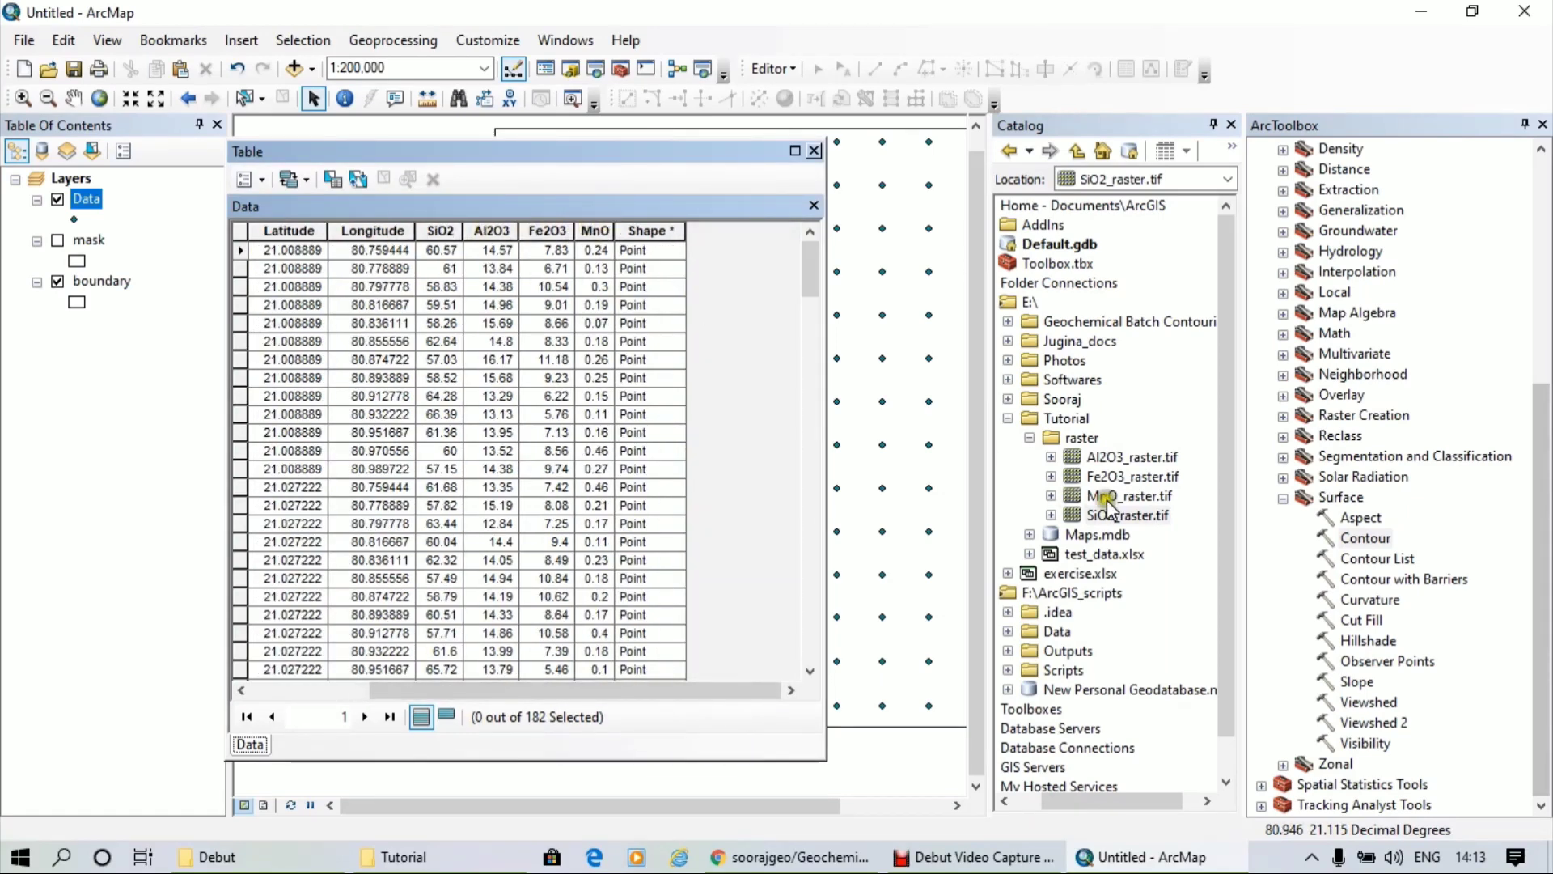
pyautogui.click(399, 258)
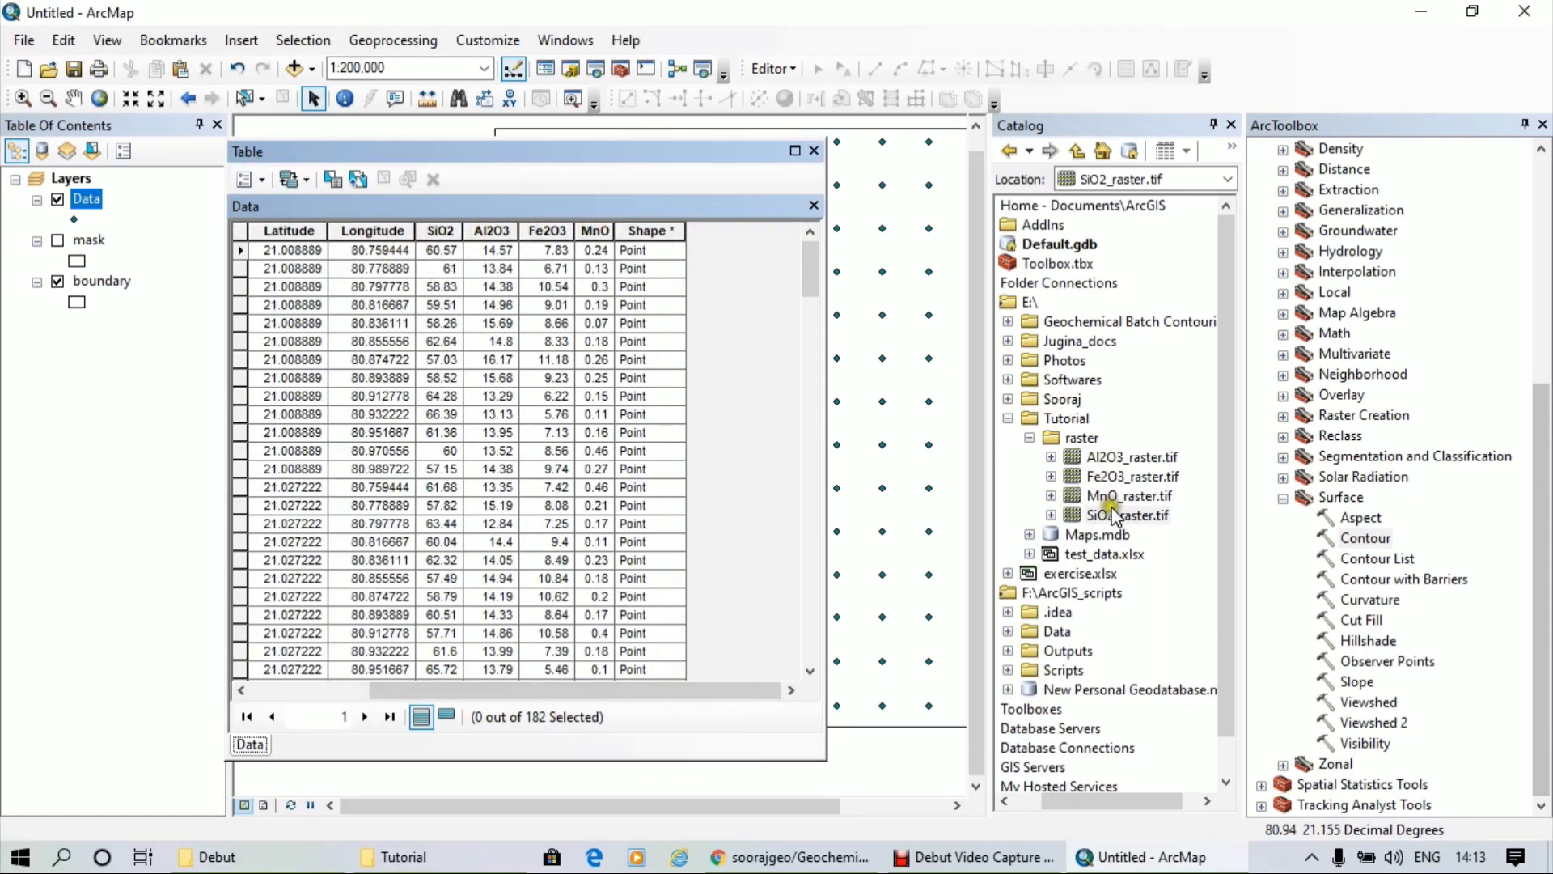
pyautogui.click(814, 151)
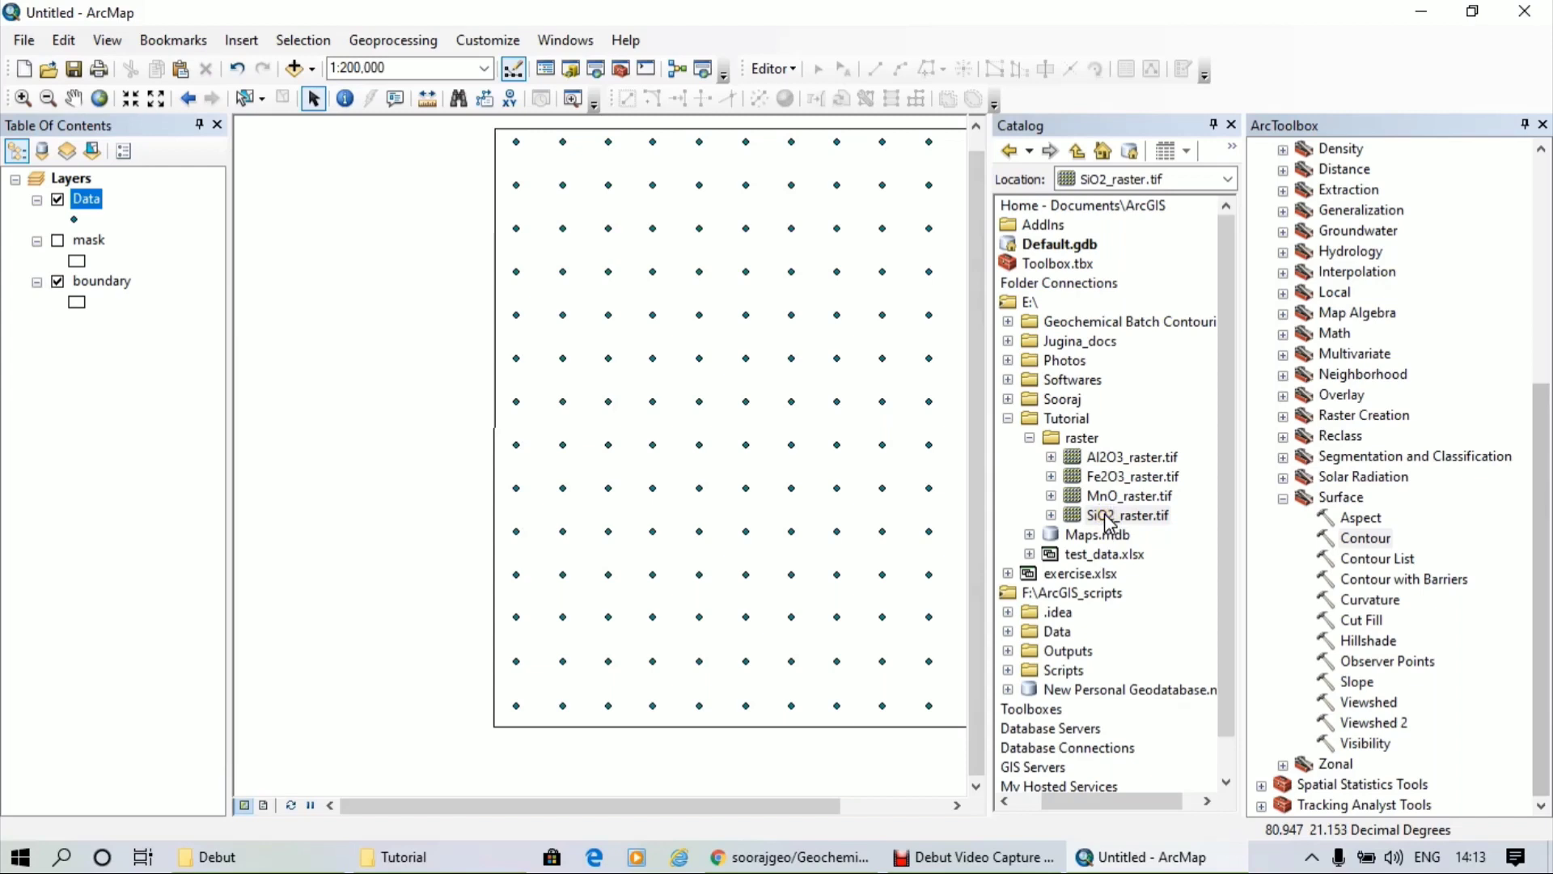
# Open the Batch contouring tool from the Geochemical Batch contouring toolbox in E:\ and set the folder containing rasters to E:\Tutorial\raster
pyautogui.click(1008, 322)
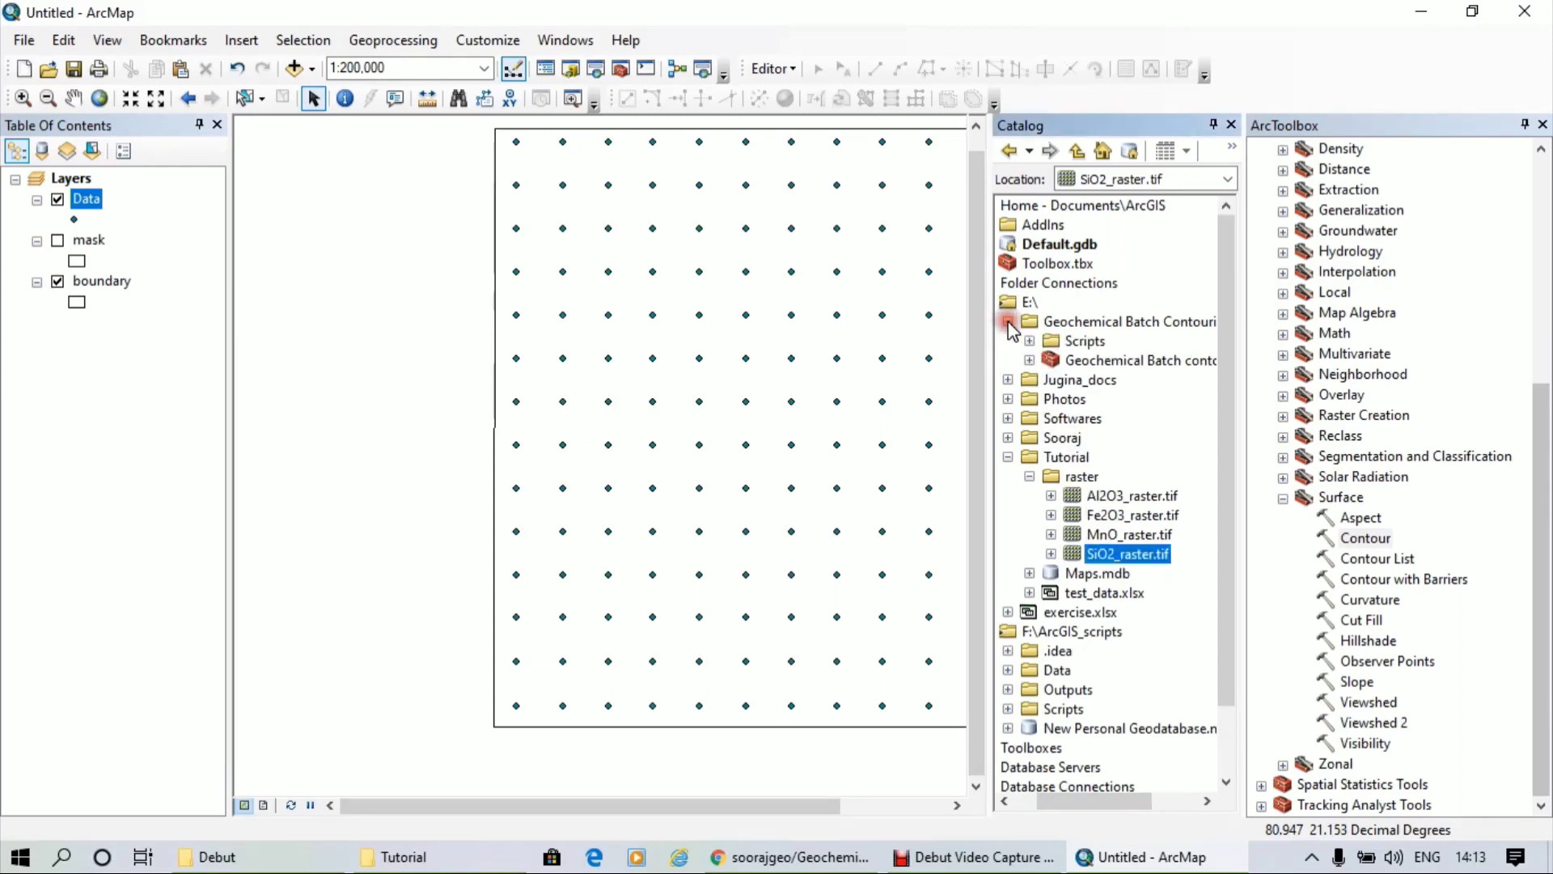
pyautogui.click(1029, 360)
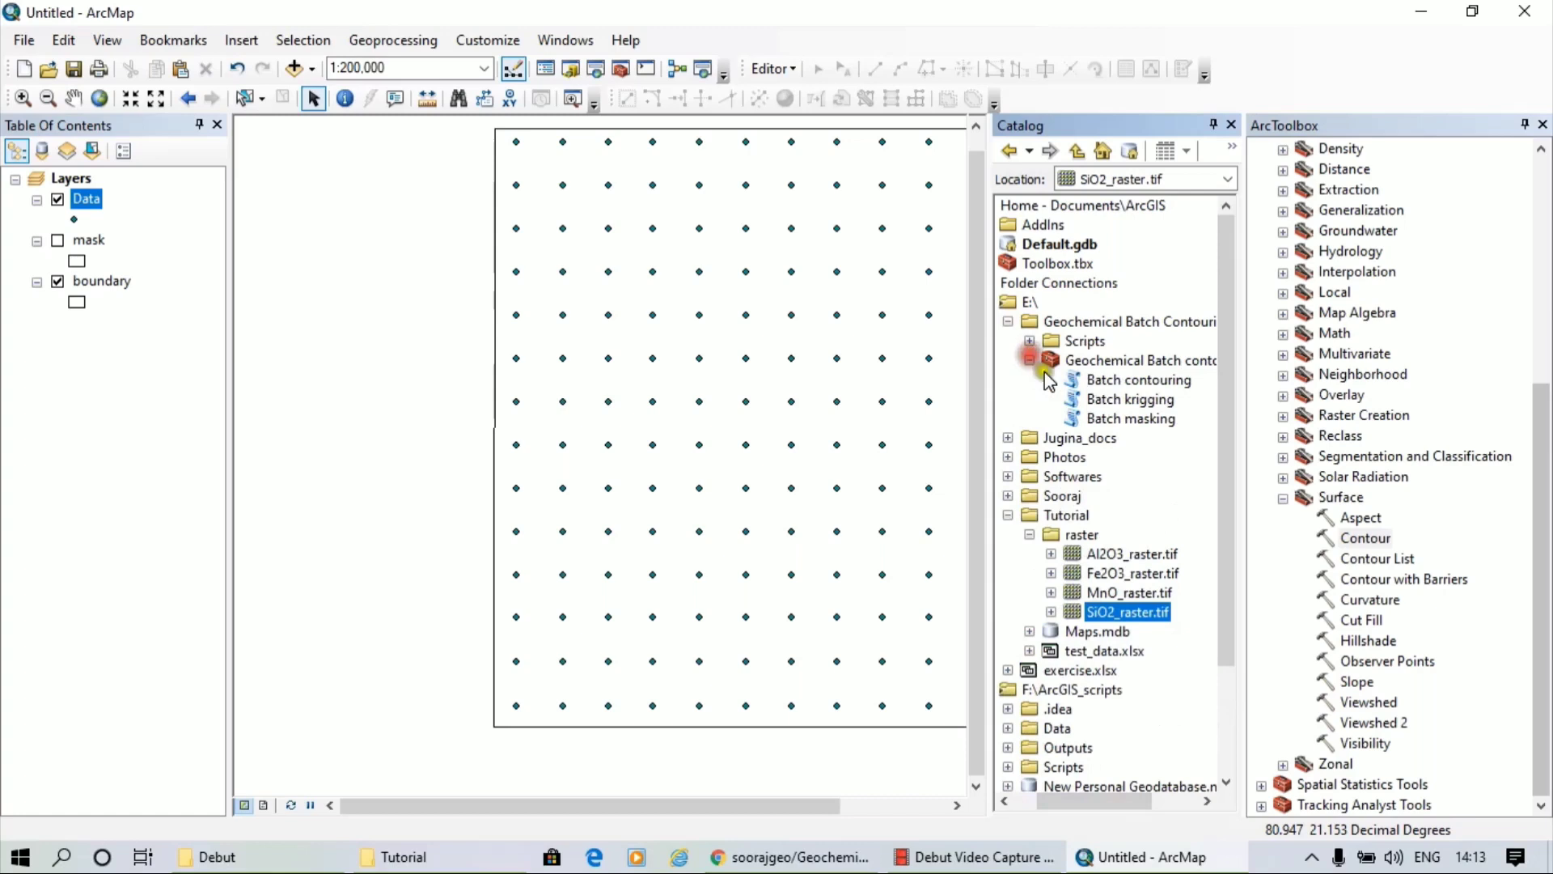
pyautogui.click(1120, 400)
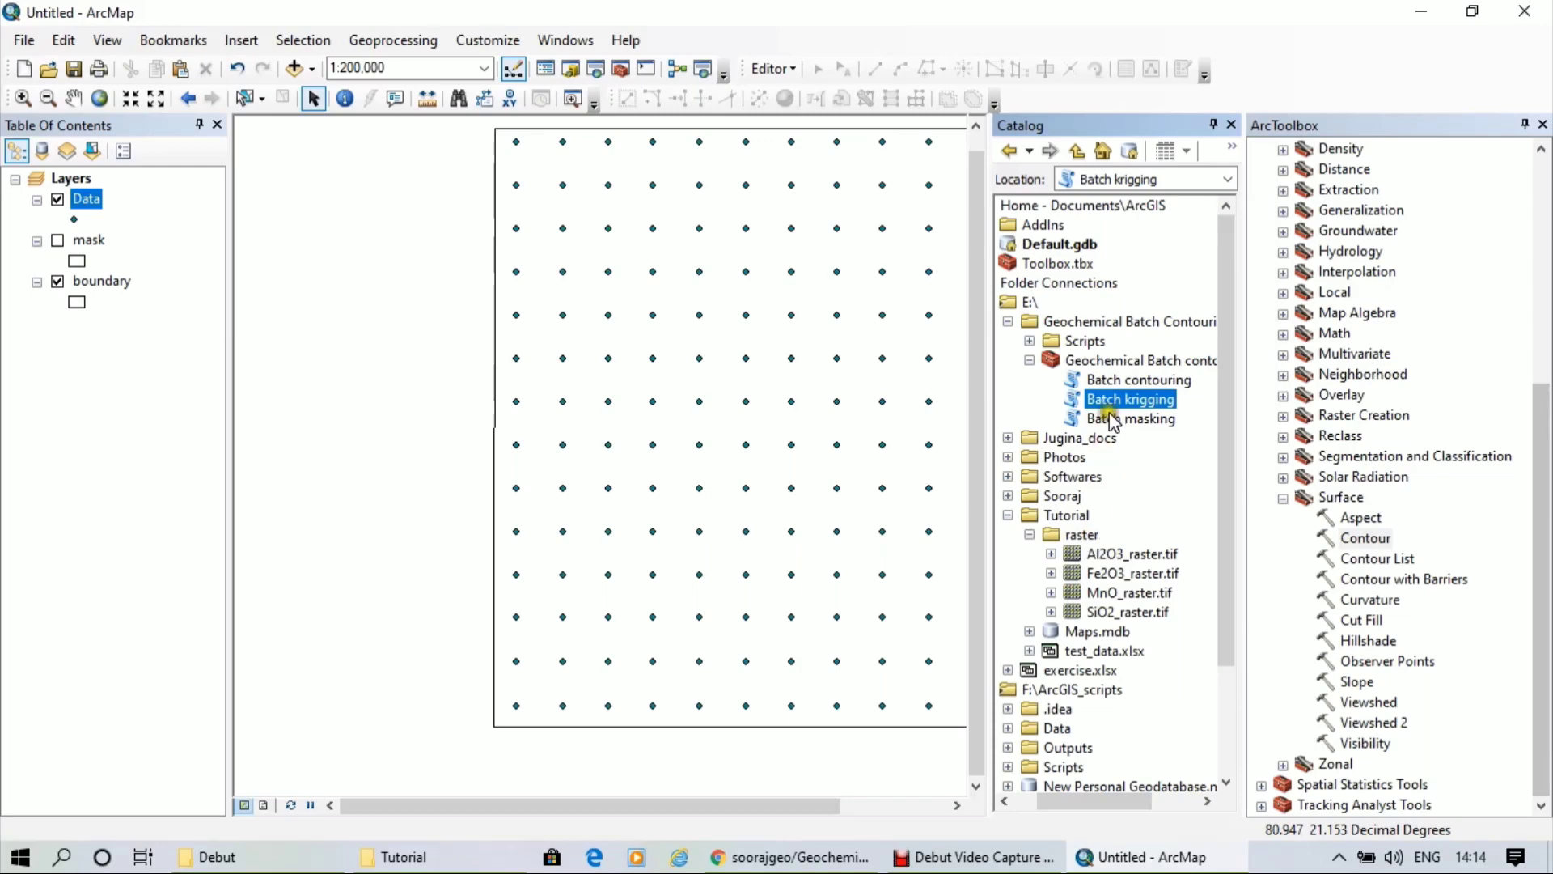
pyautogui.doubleClick(1120, 382)
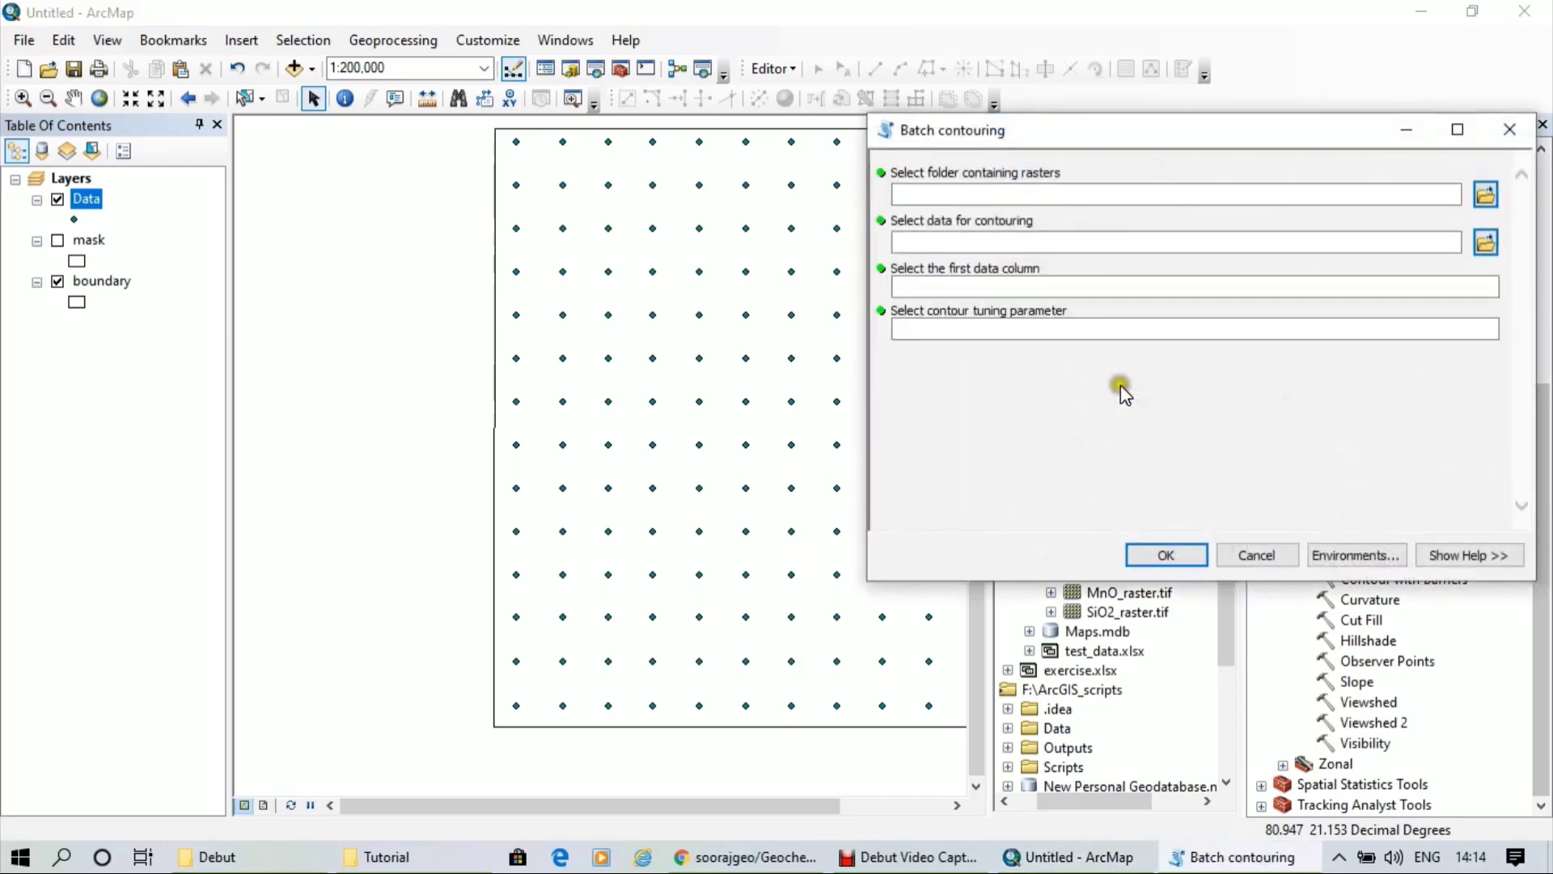
pyautogui.moveTo(1157, 145); pyautogui.dragTo(488, 232)
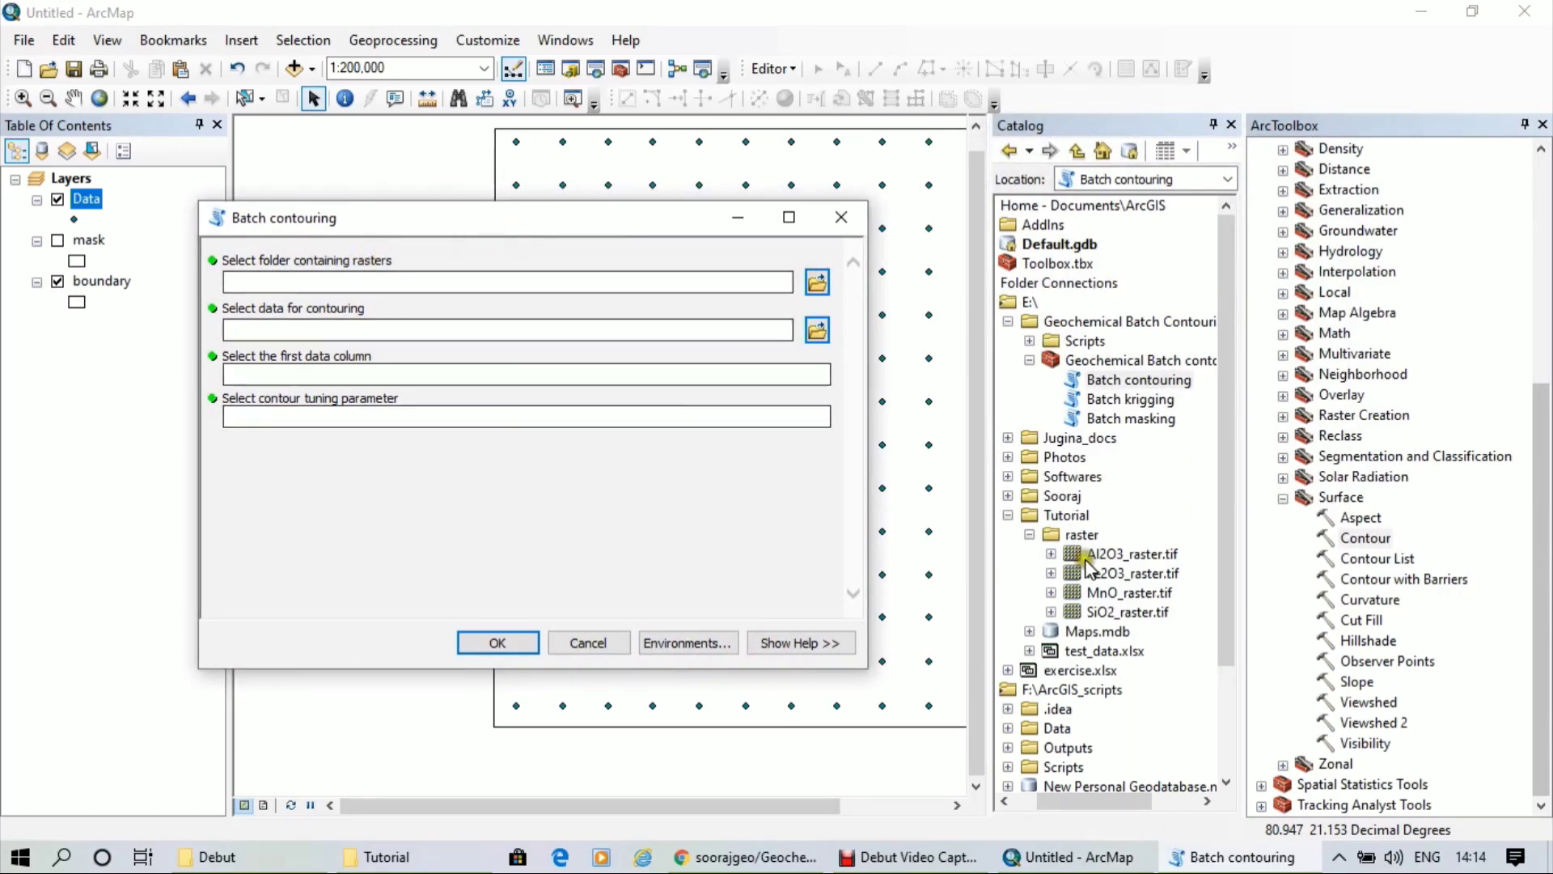
pyautogui.click(817, 283)
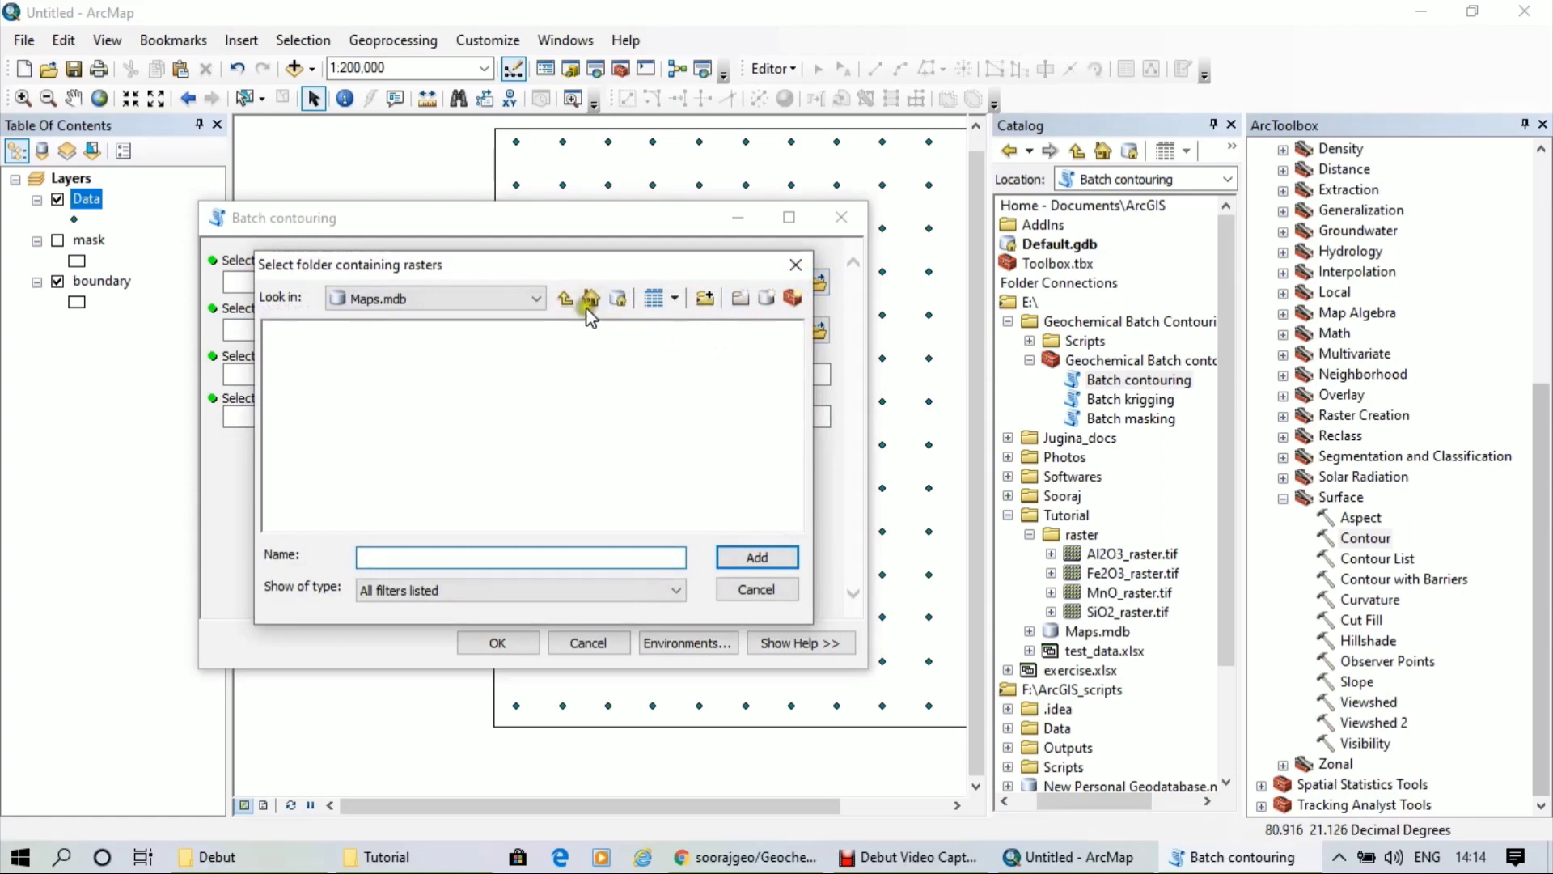
pyautogui.click(564, 300)
pyautogui.click(296, 331)
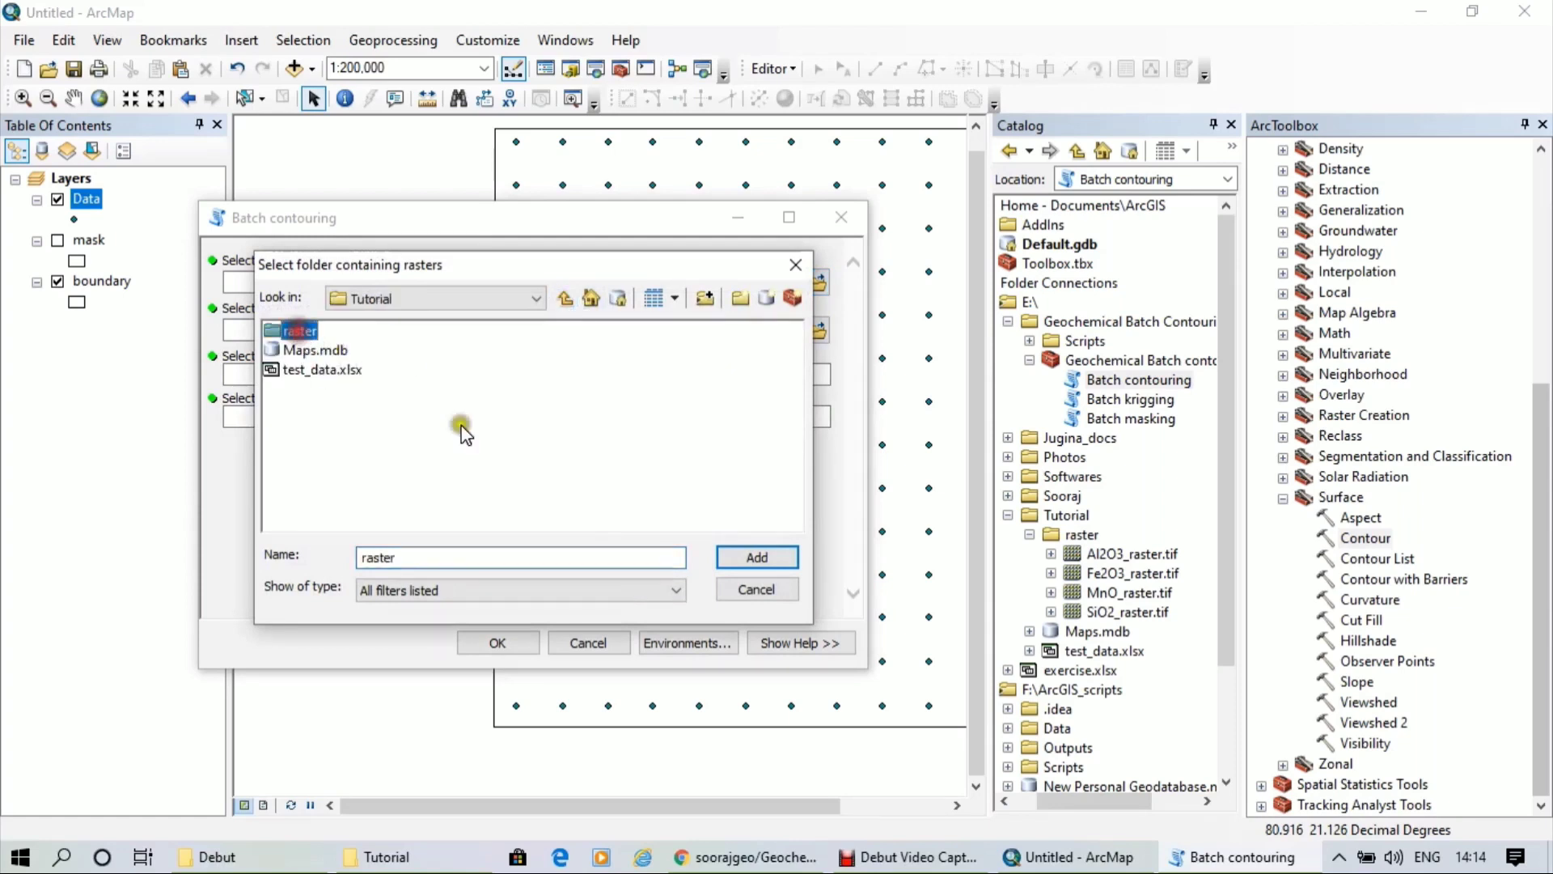
pyautogui.click(748, 562)
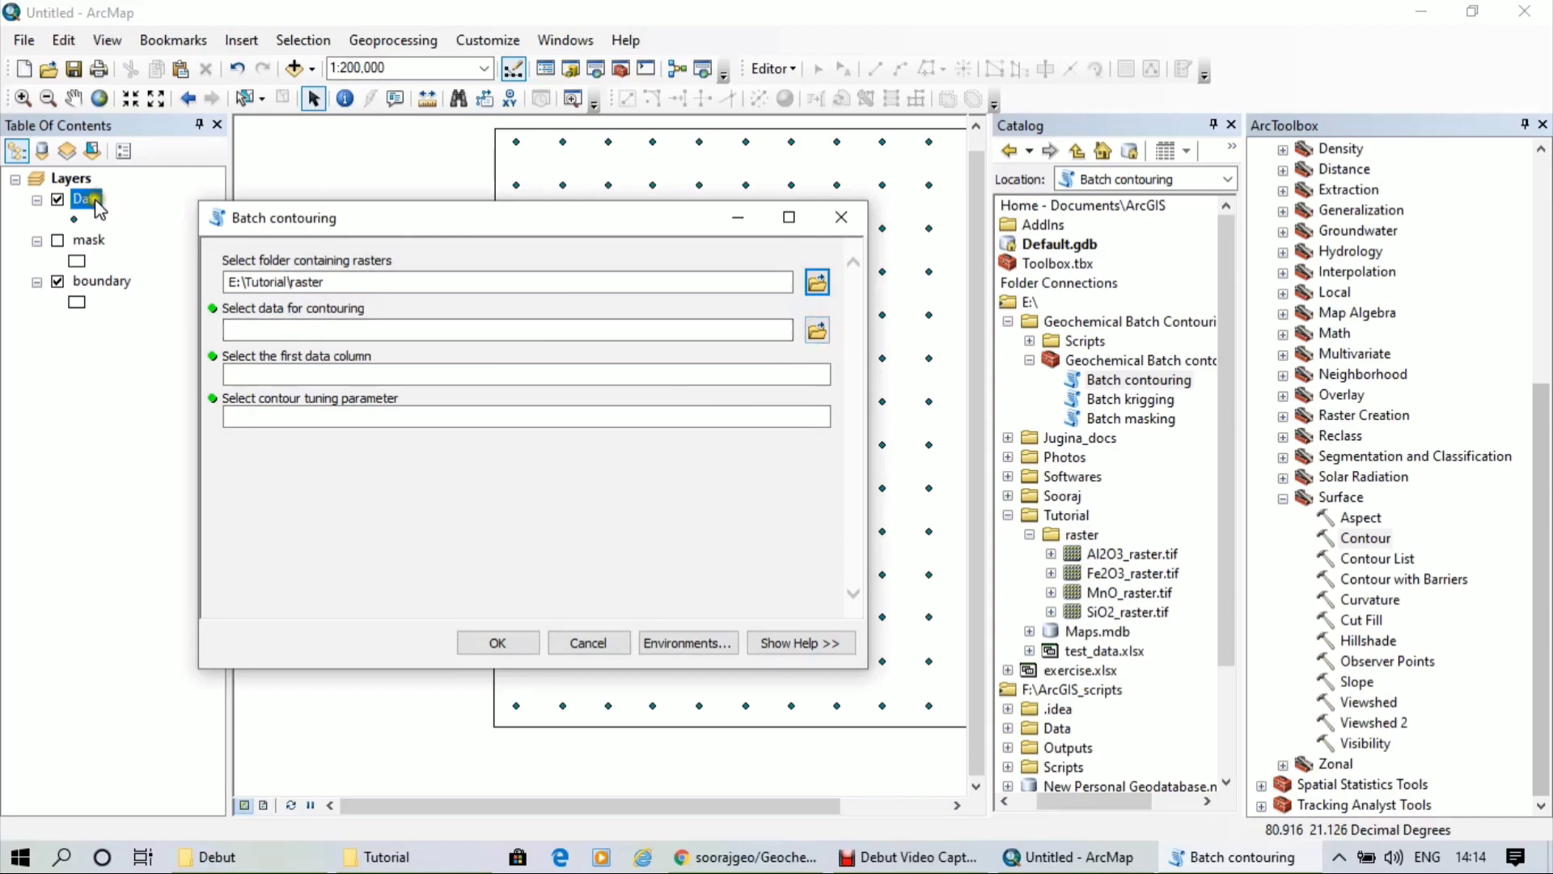
# Set the data for contouring to the Data feature class in E:\Tutorial\Maps.mdb
pyautogui.click(817, 330)
pyautogui.doubleClick(304, 352)
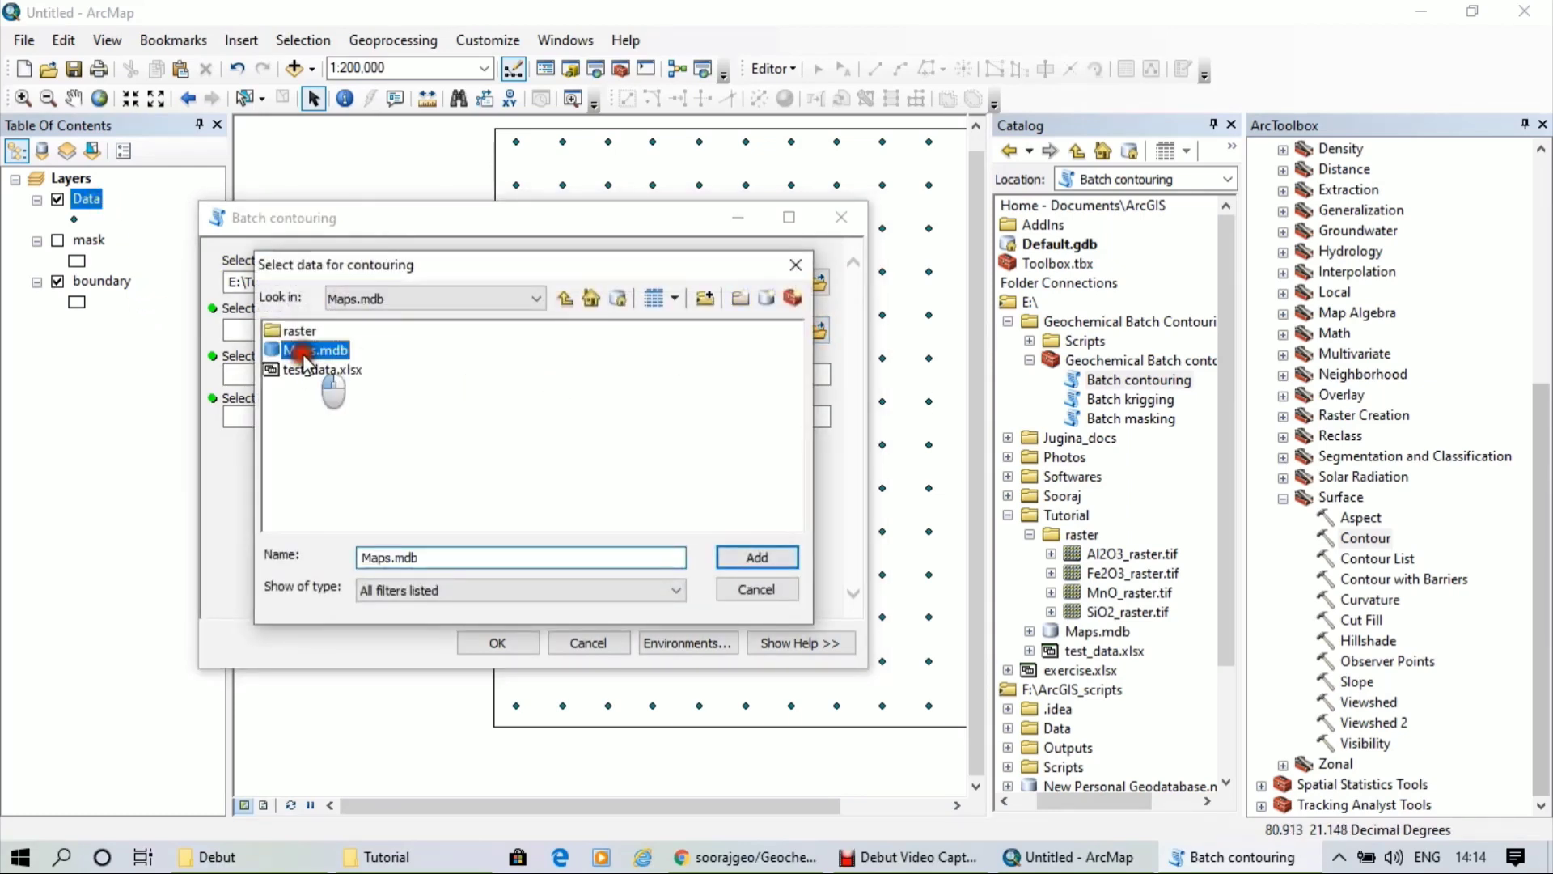
pyautogui.click(298, 330)
pyautogui.click(738, 553)
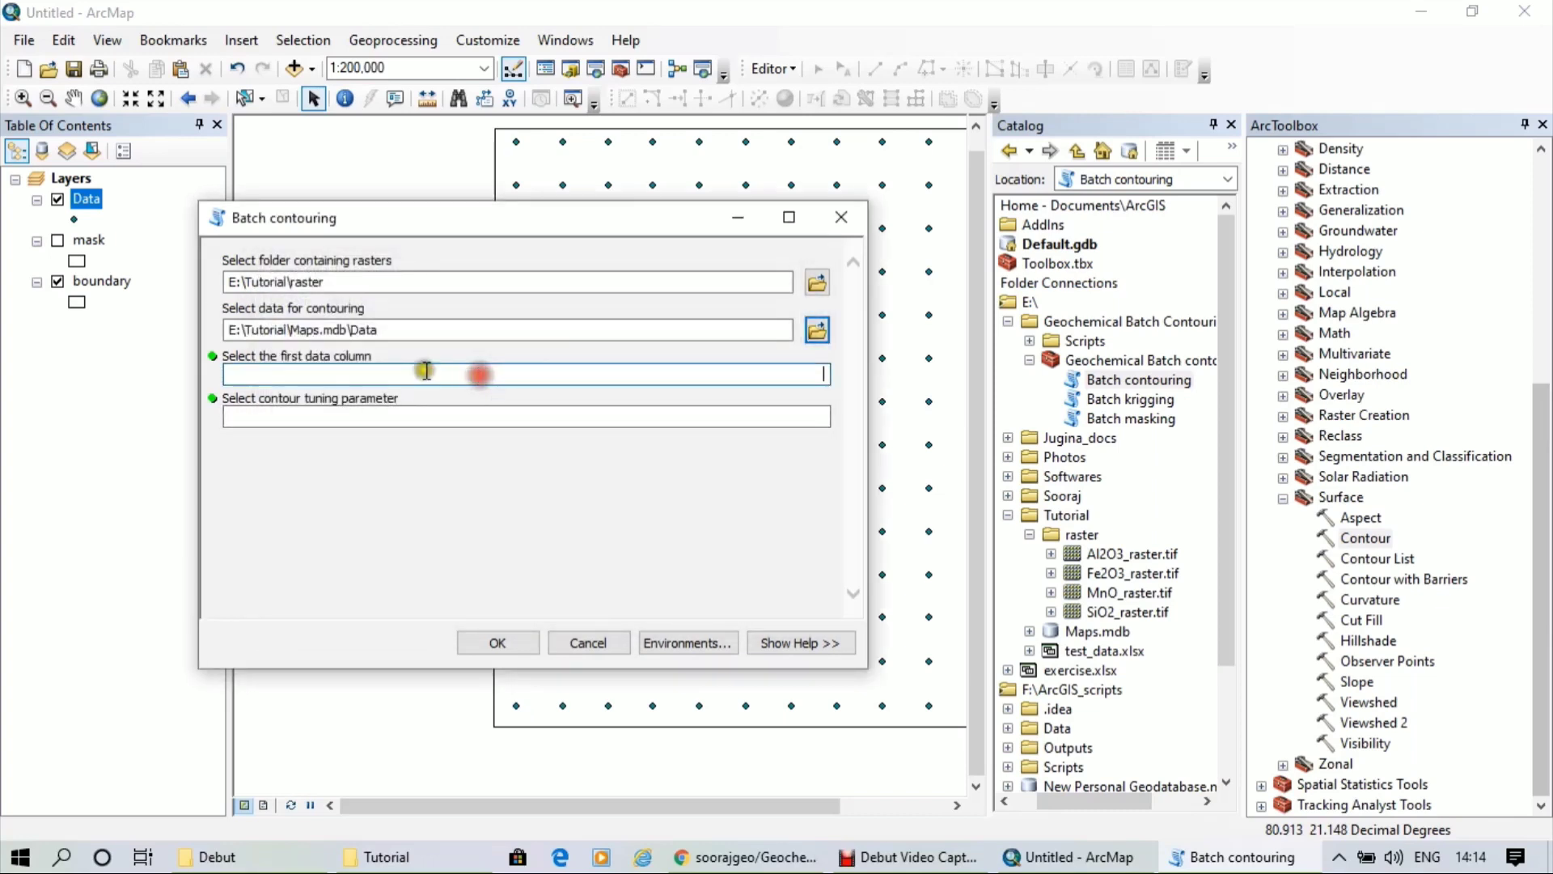
# Check the column order in the Data attribute table and set the first data column to 5
pyautogui.rightClick(82, 201)
pyautogui.click(105, 260)
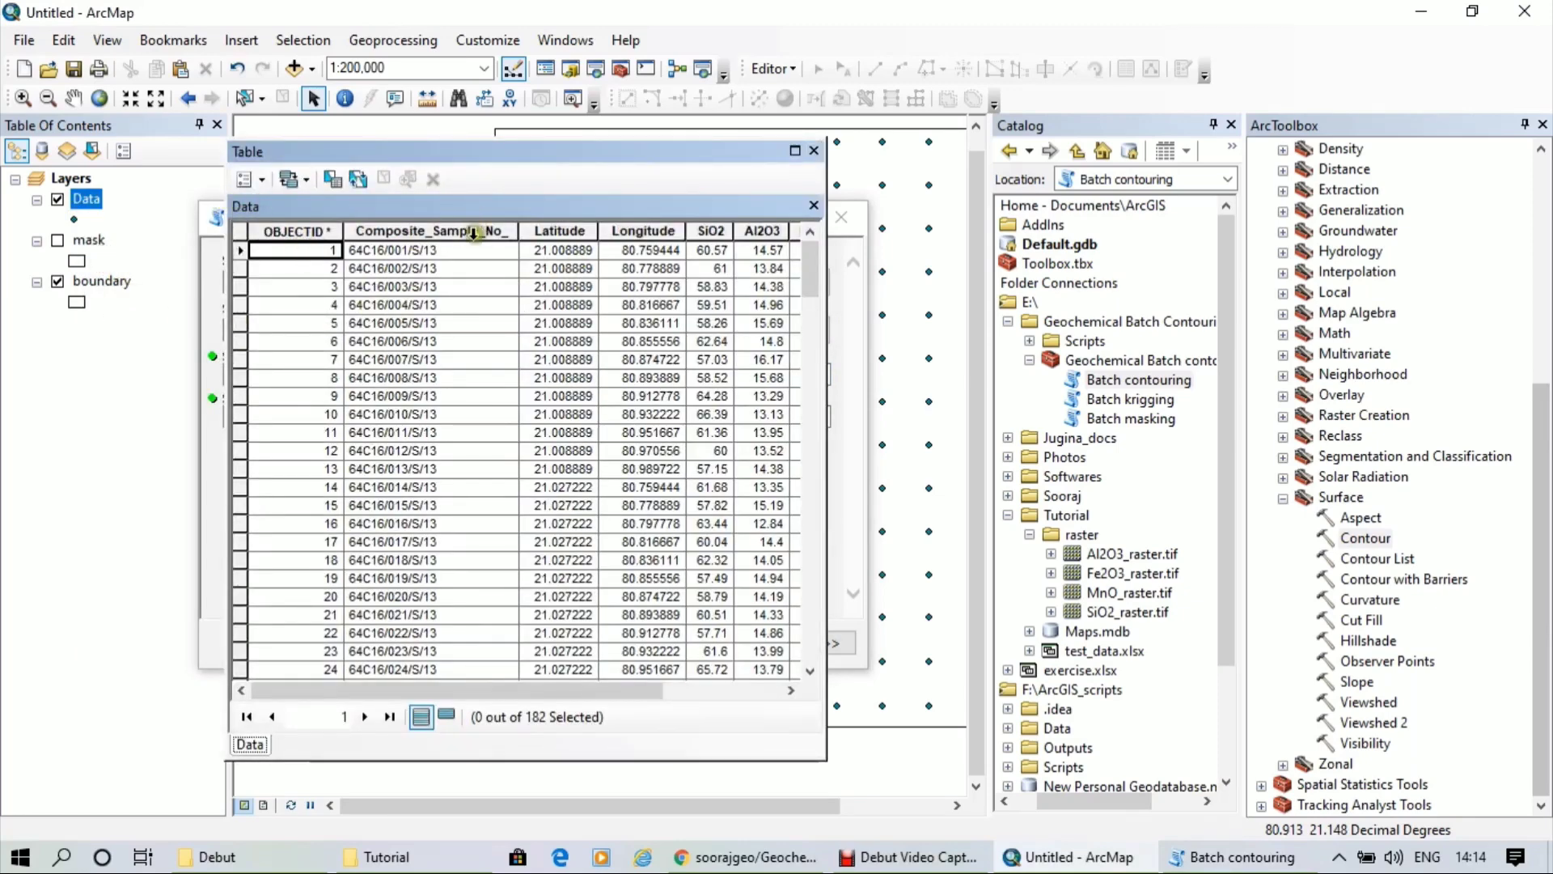
pyautogui.click(813, 150)
pyautogui.click(757, 378)
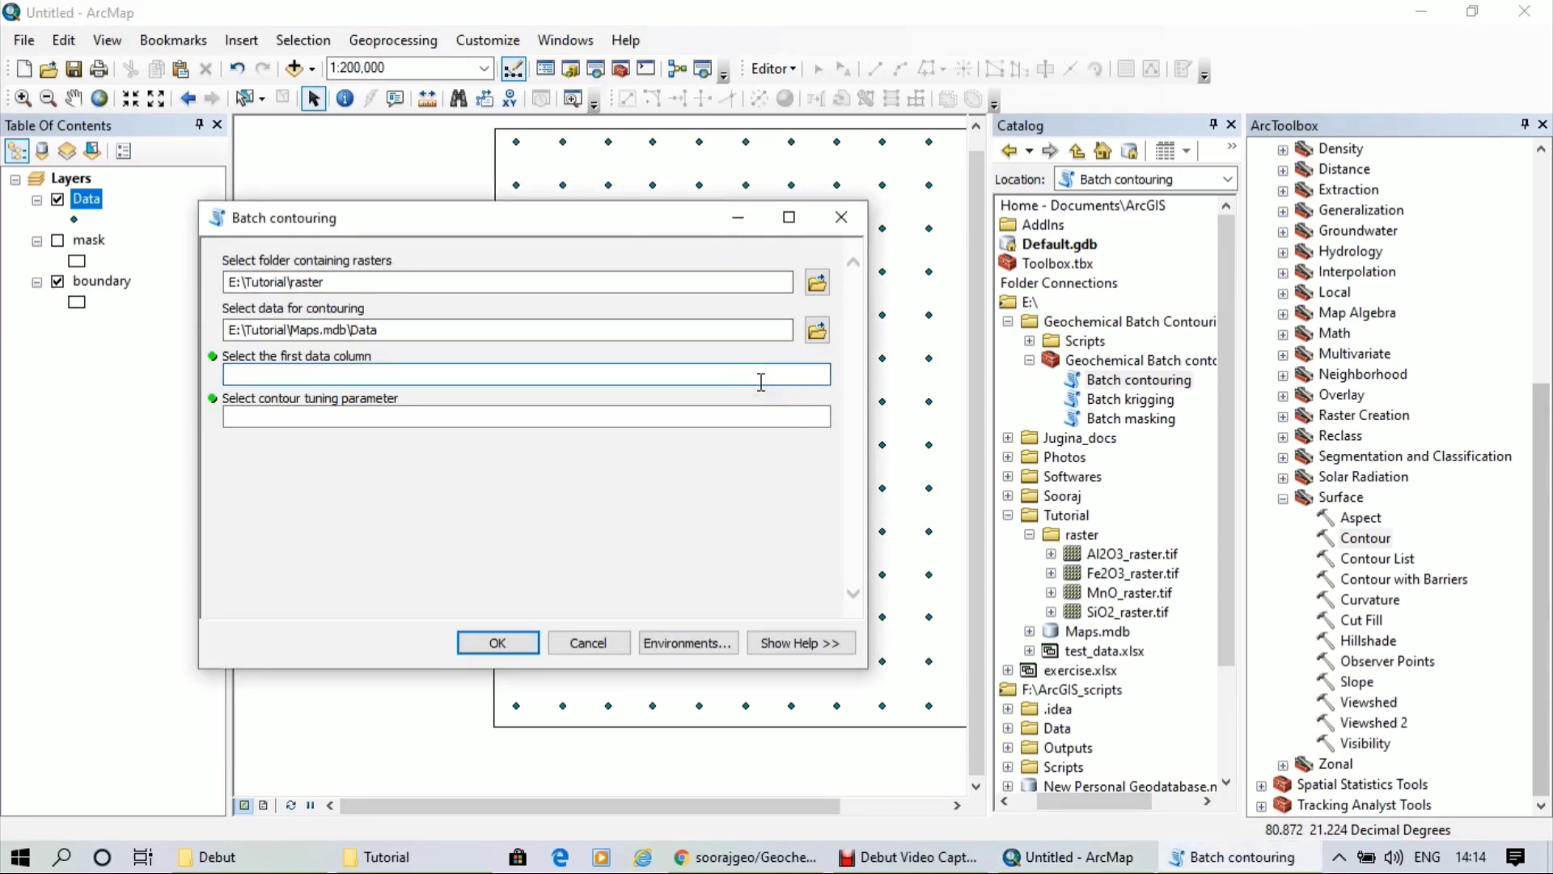
# Set the contour tuning parameter to 2, run Batch contouring and close its progress dialog
pyautogui.click(737, 415)
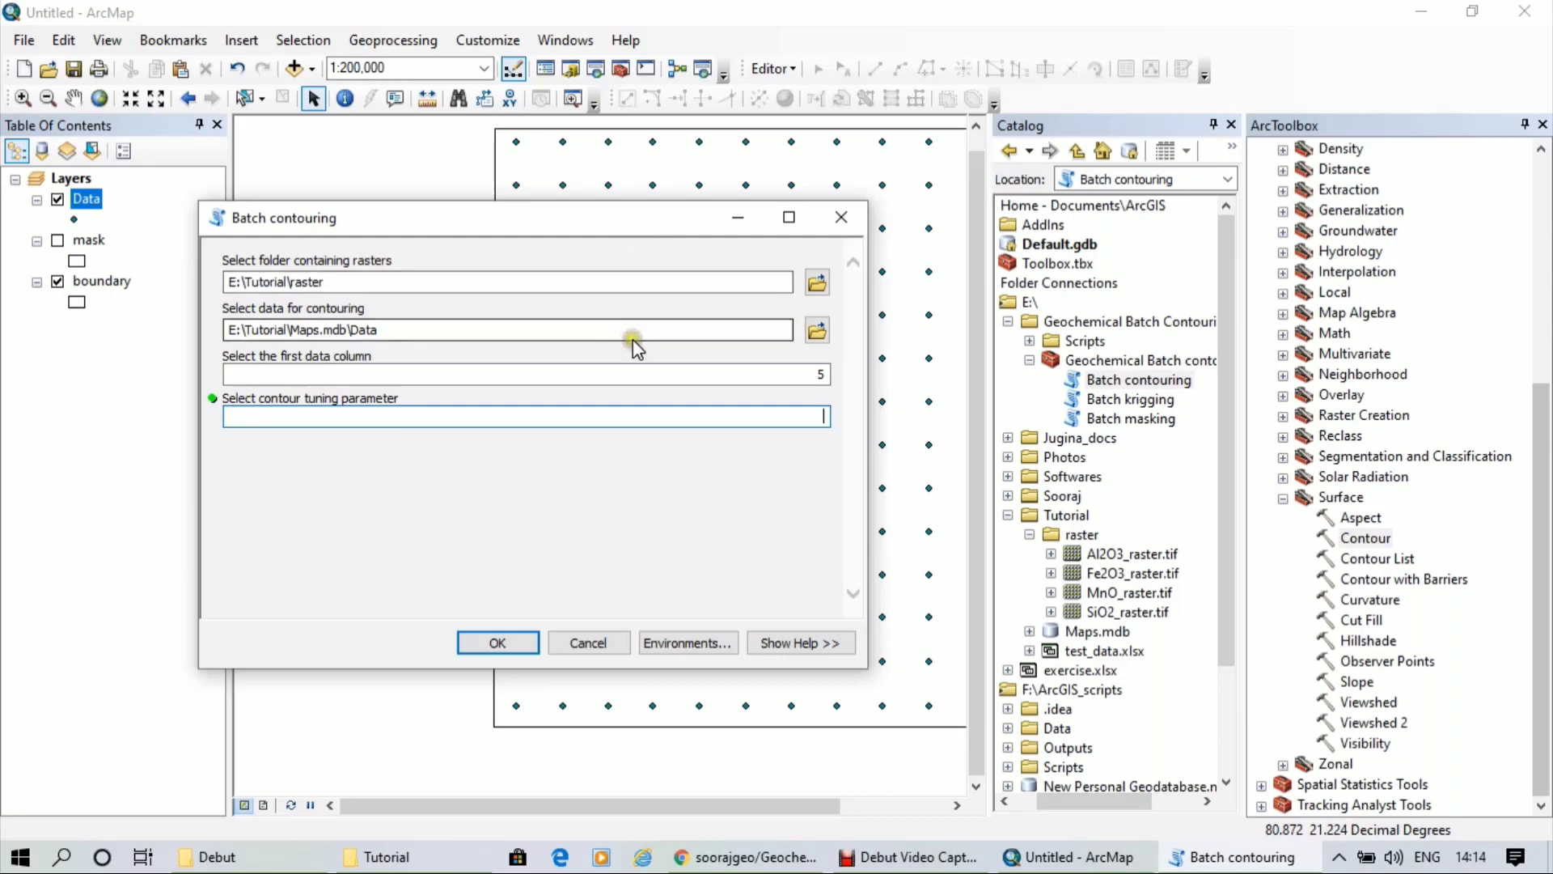
pyautogui.write('2')
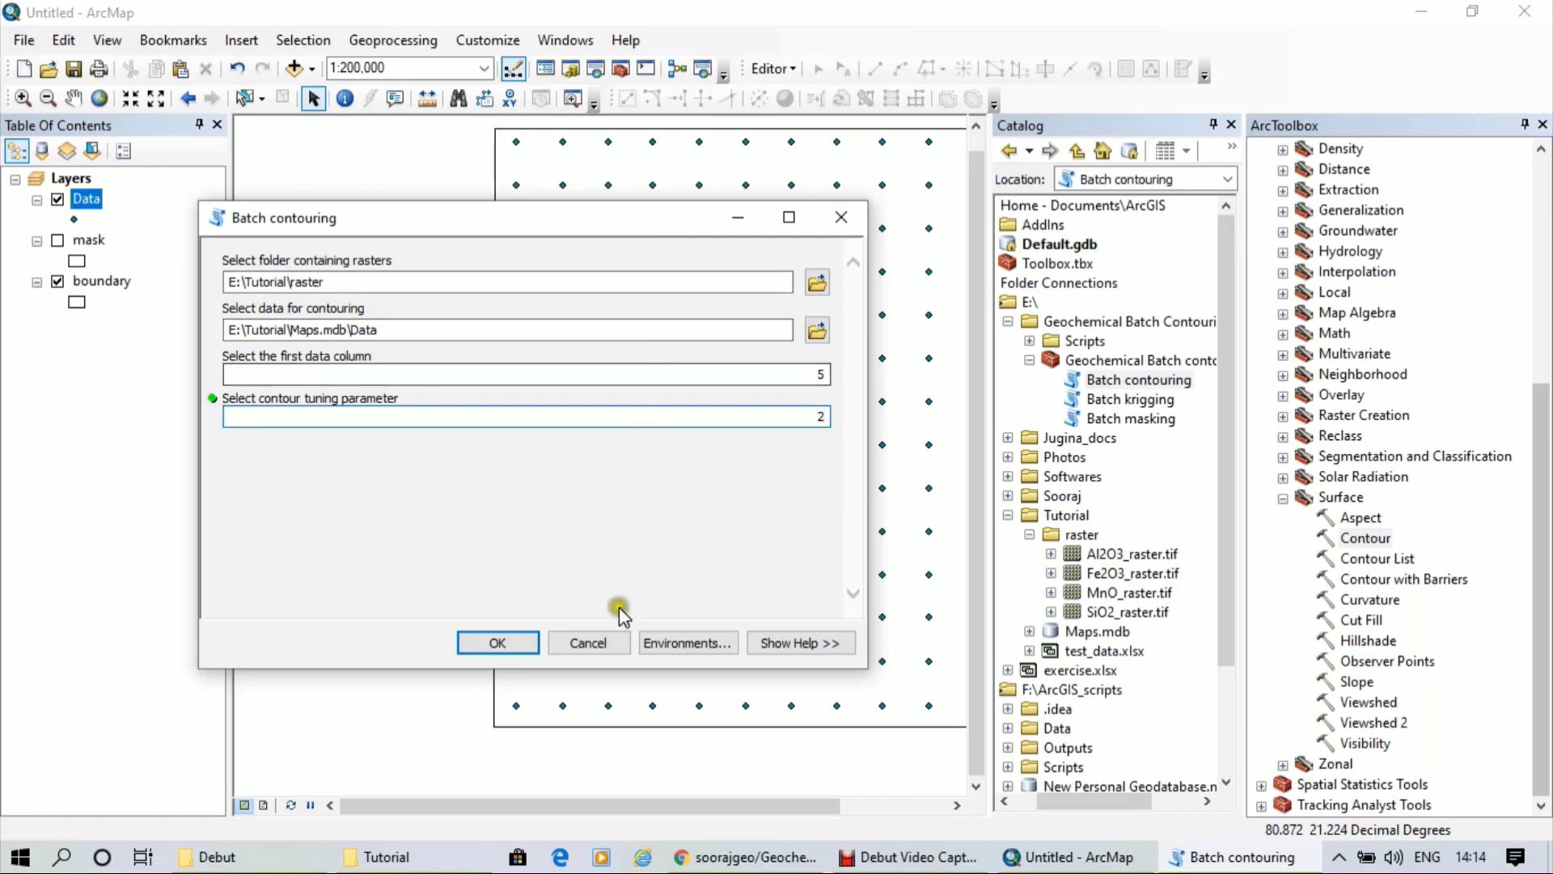
pyautogui.click(533, 640)
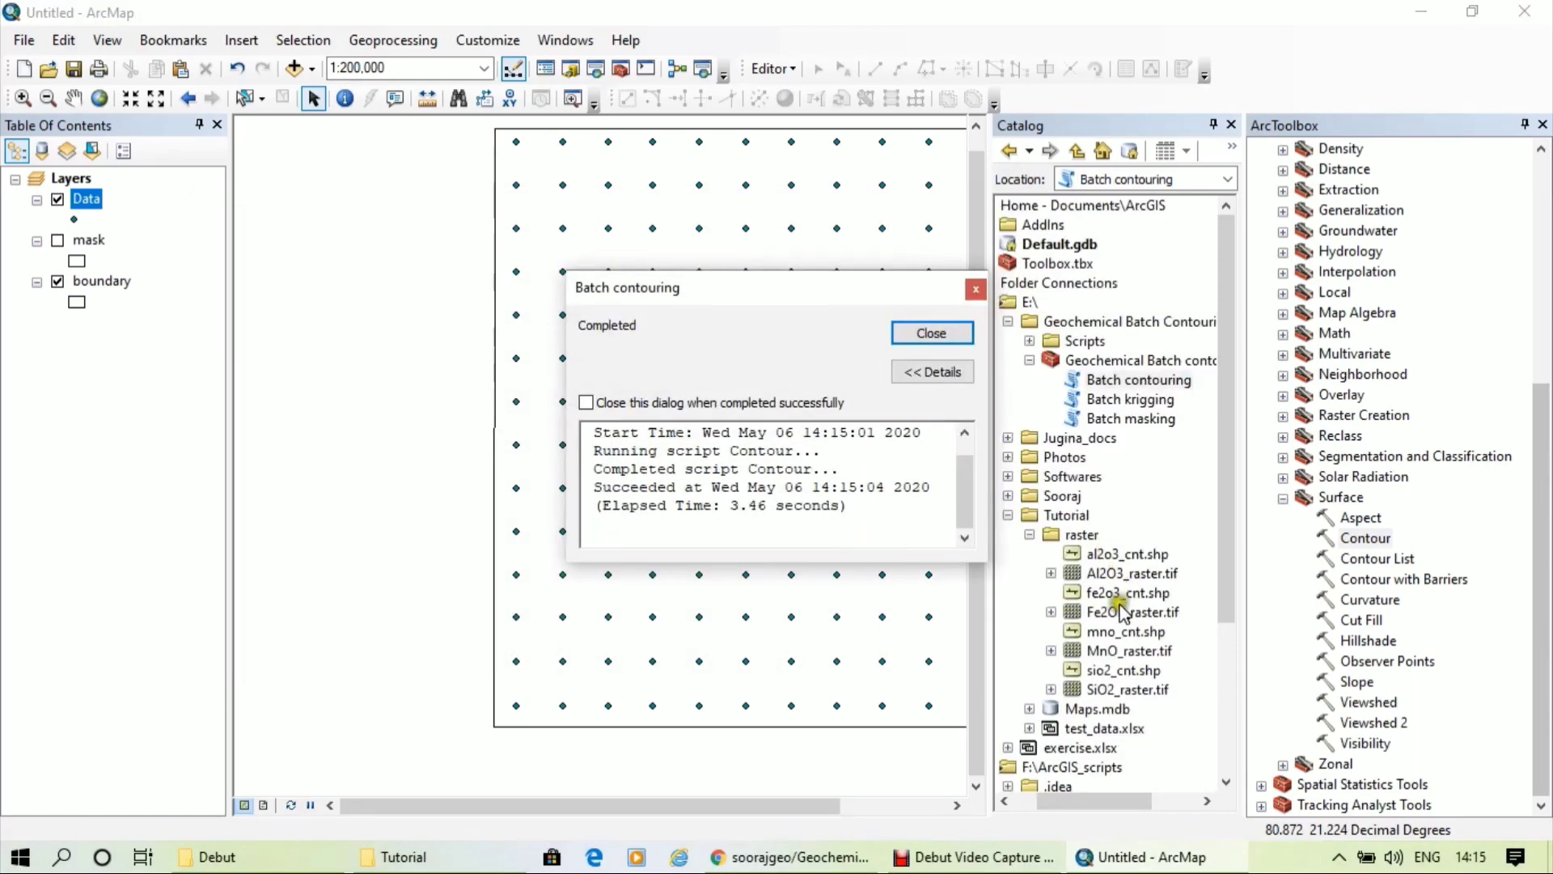
pyautogui.click(952, 332)
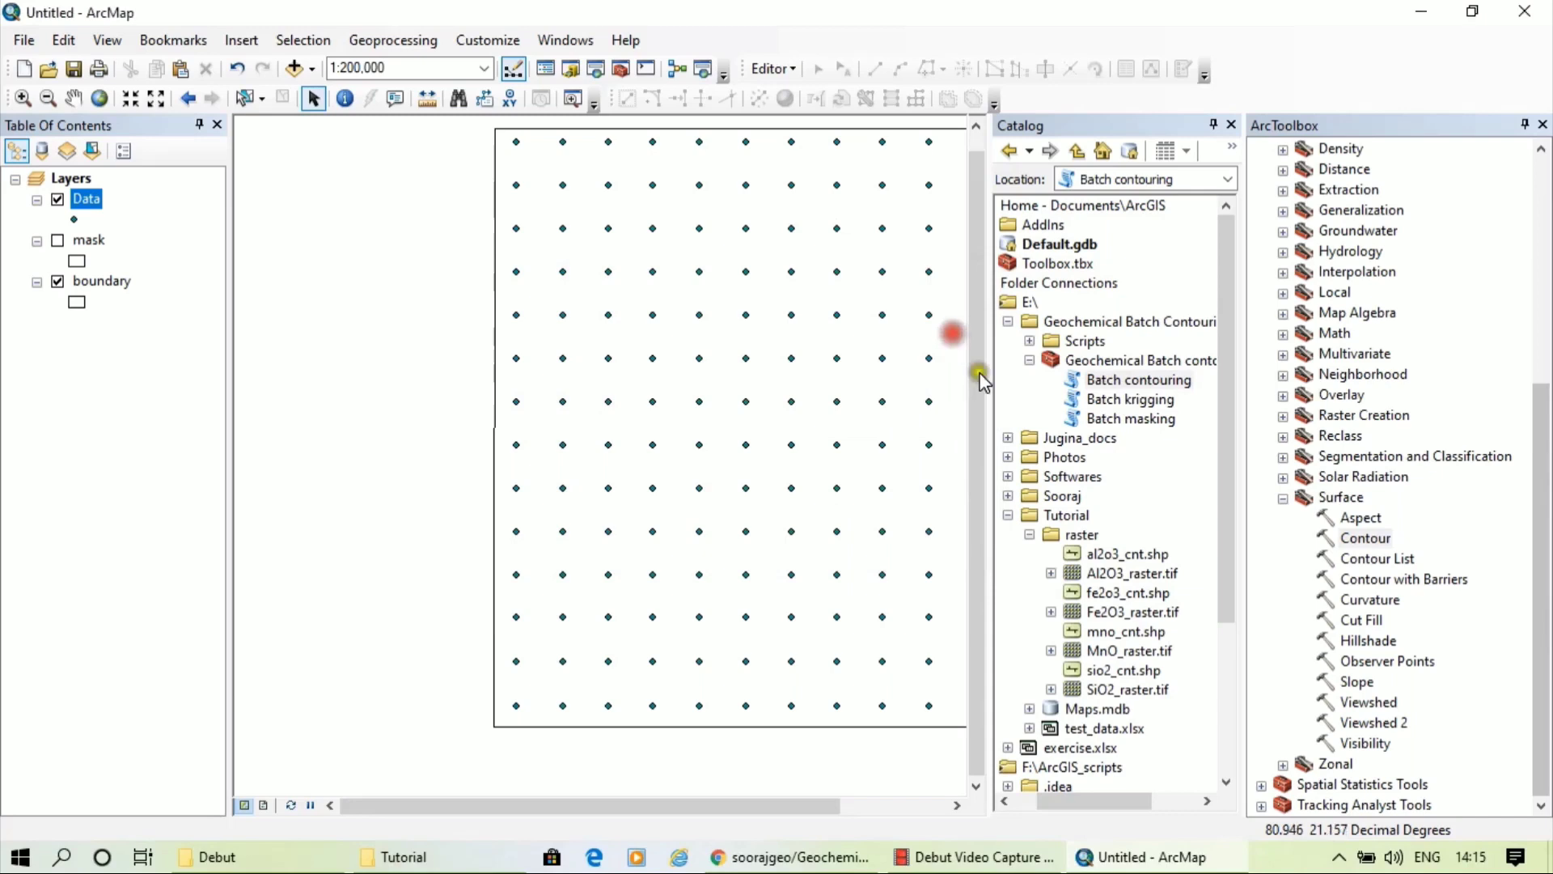
# Add al2o3_cnt.shp from the raster folder to the map, view its contours and remove the layer
pyautogui.click(1120, 556)
pyautogui.moveTo(1120, 557); pyautogui.dragTo(856, 503)
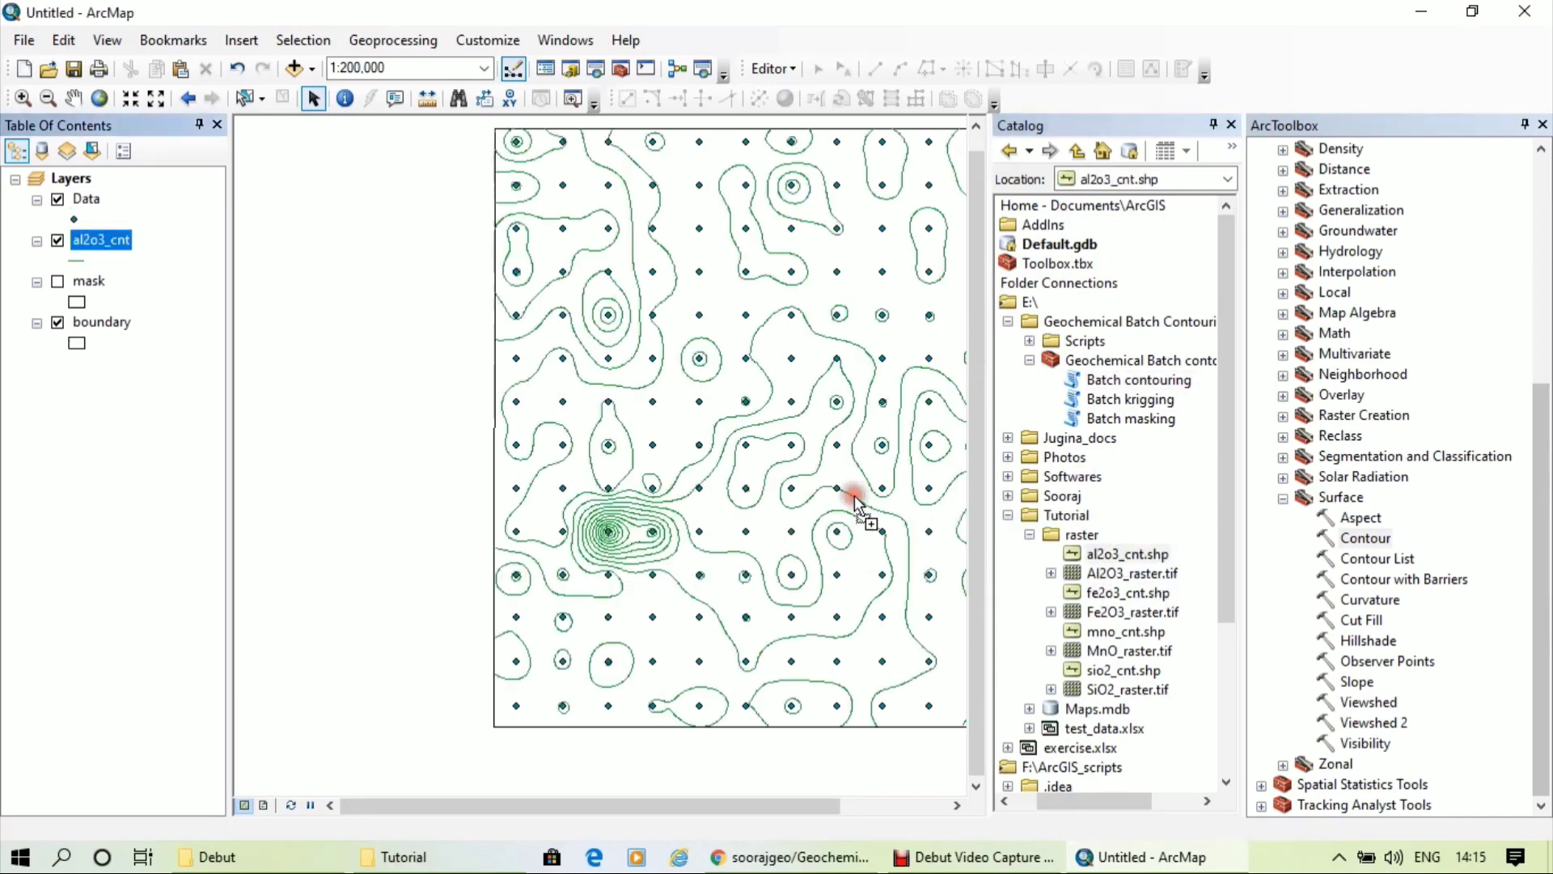
pyautogui.moveTo(793, 804); pyautogui.dragTo(862, 805)
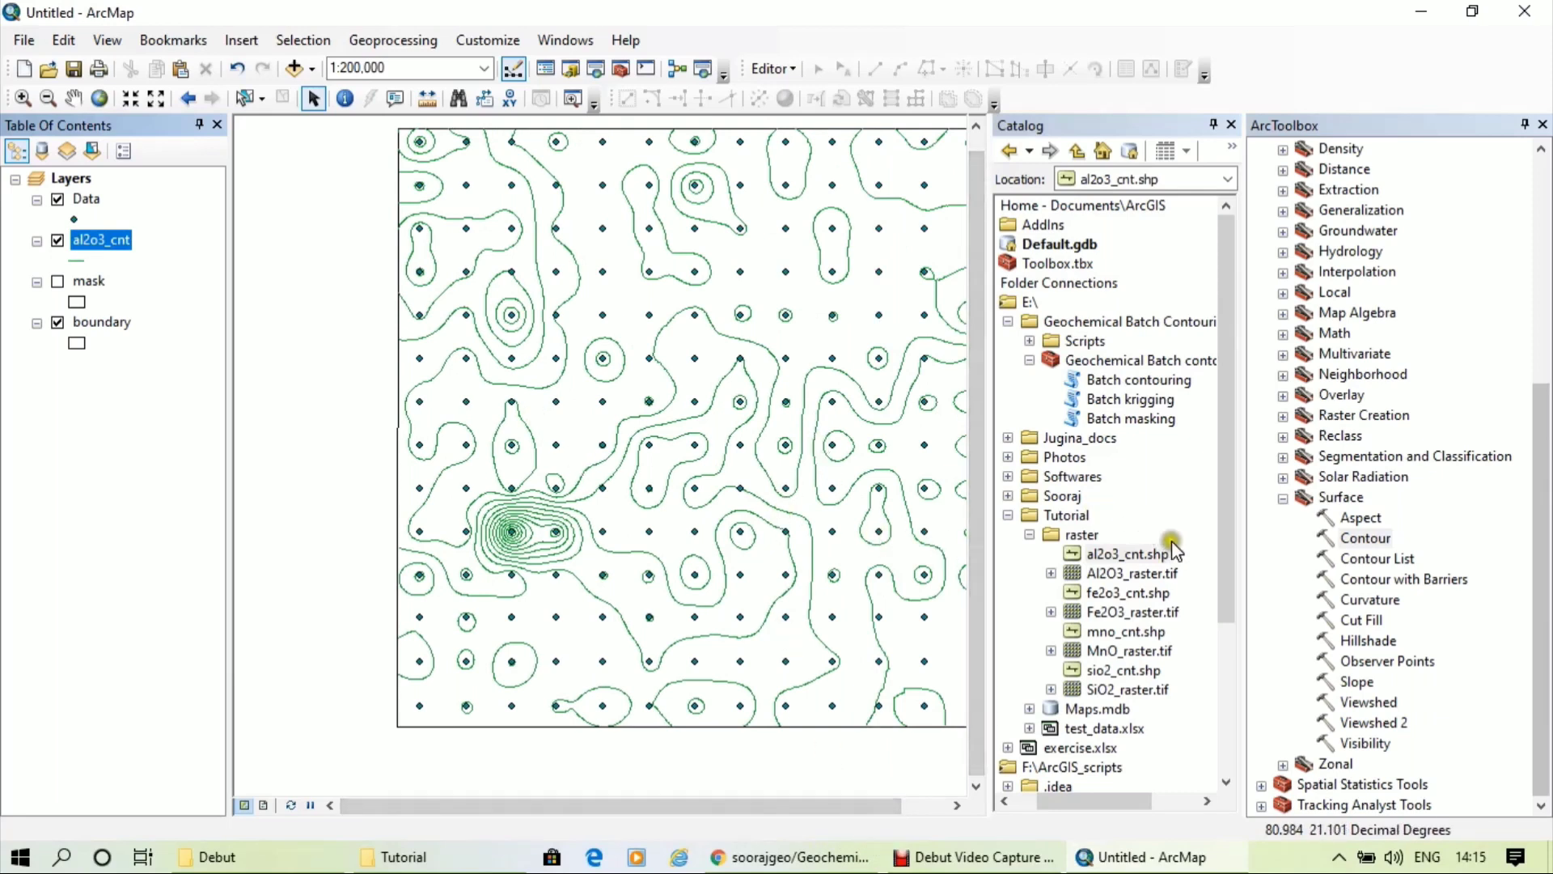
pyautogui.click(1153, 593)
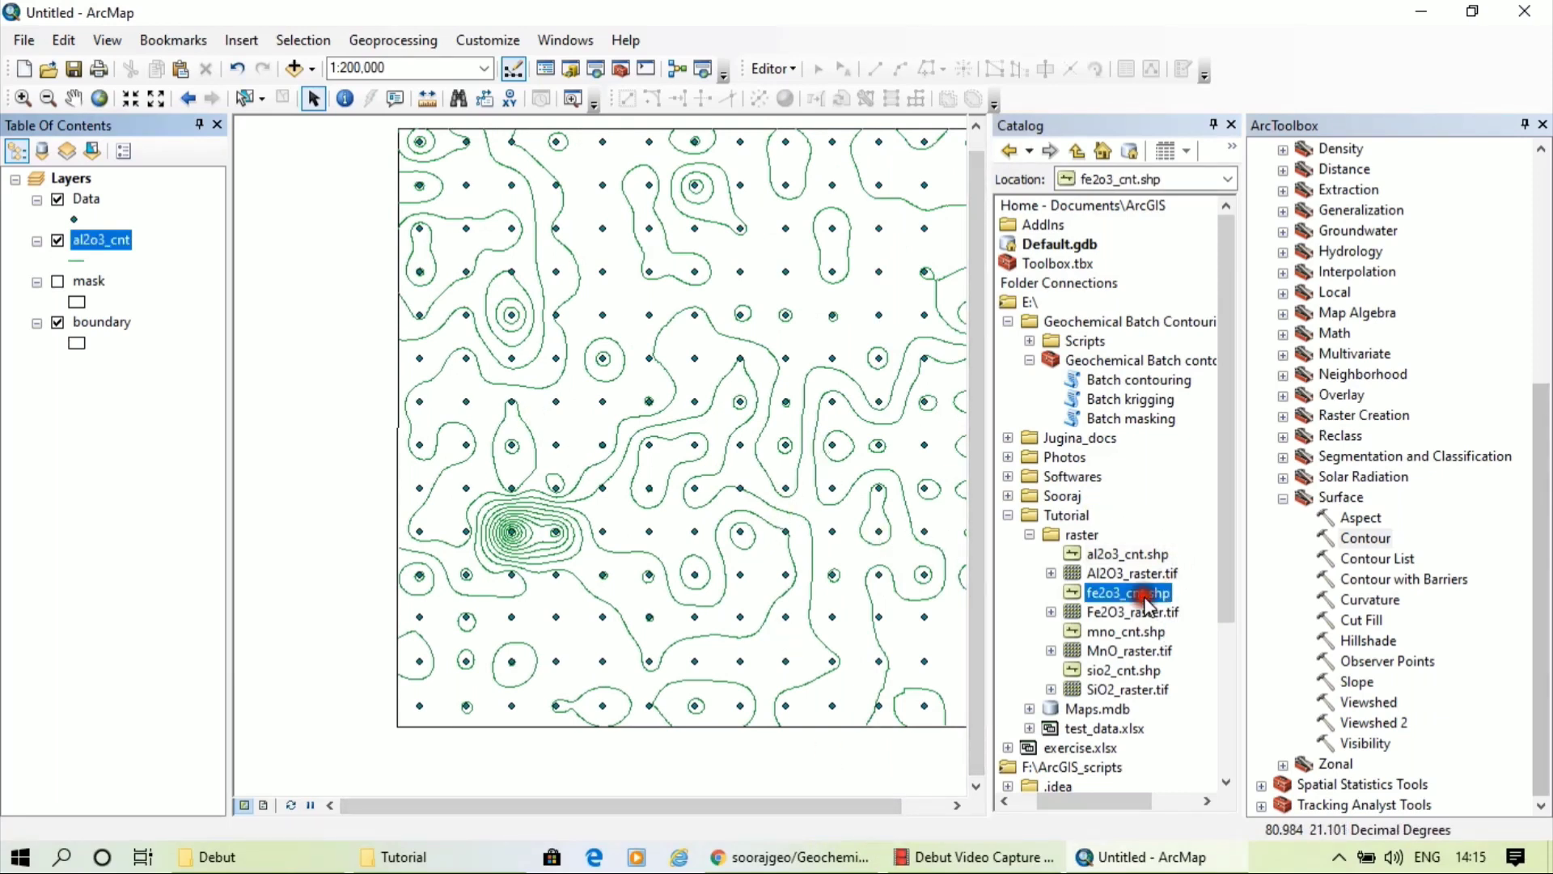
pyautogui.rightClick(101, 245)
pyautogui.click(153, 278)
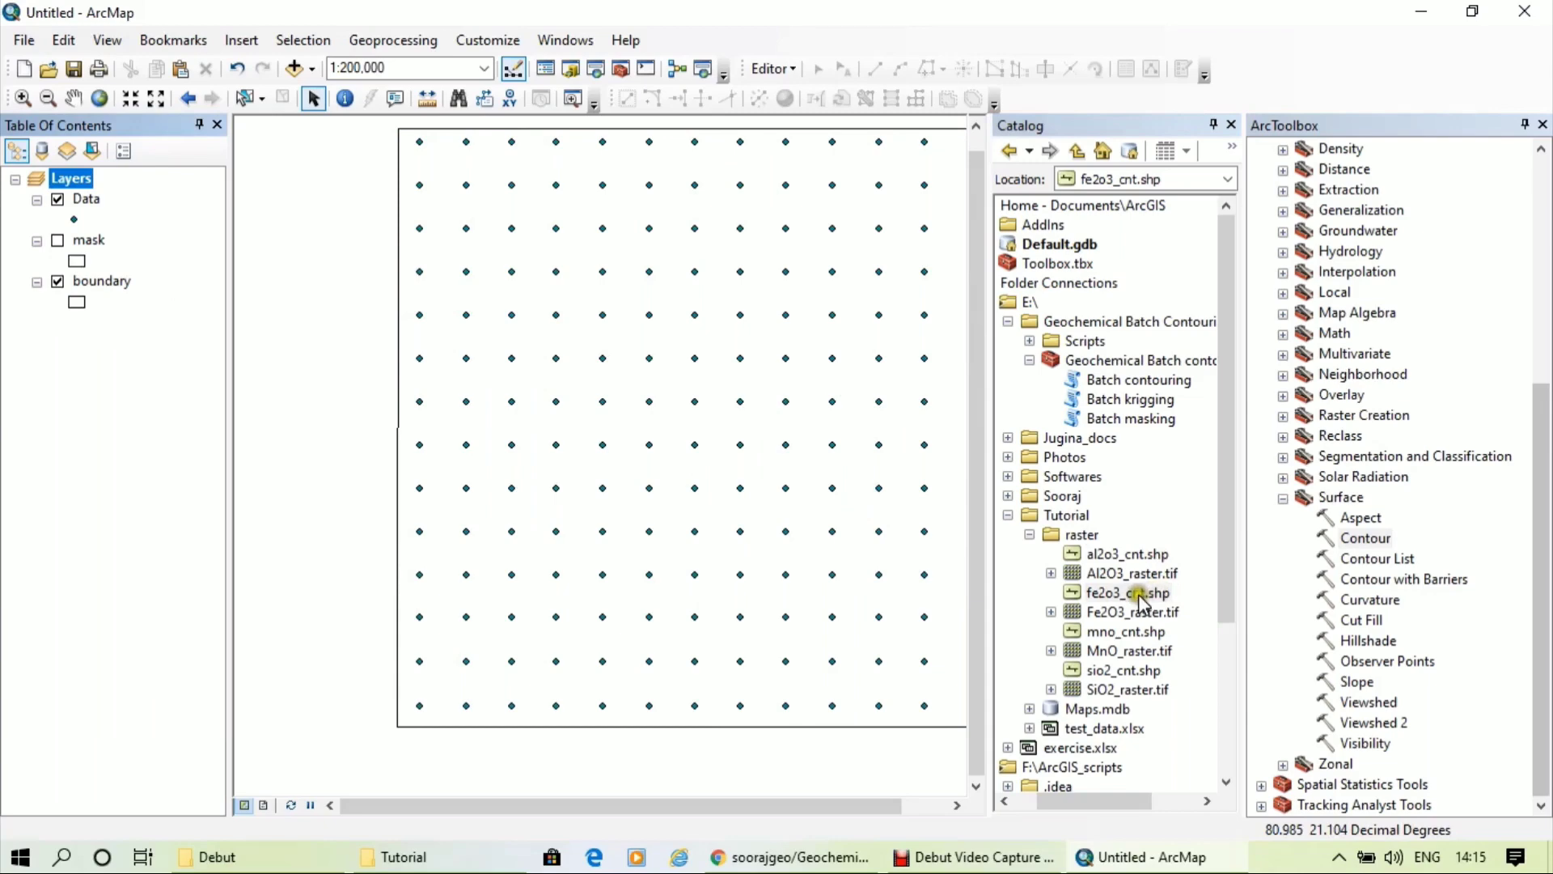
# Add fe2o3_cnt.shp to the map to view its contours and remove the layer
pyautogui.moveTo(1140, 600); pyautogui.dragTo(838, 504)
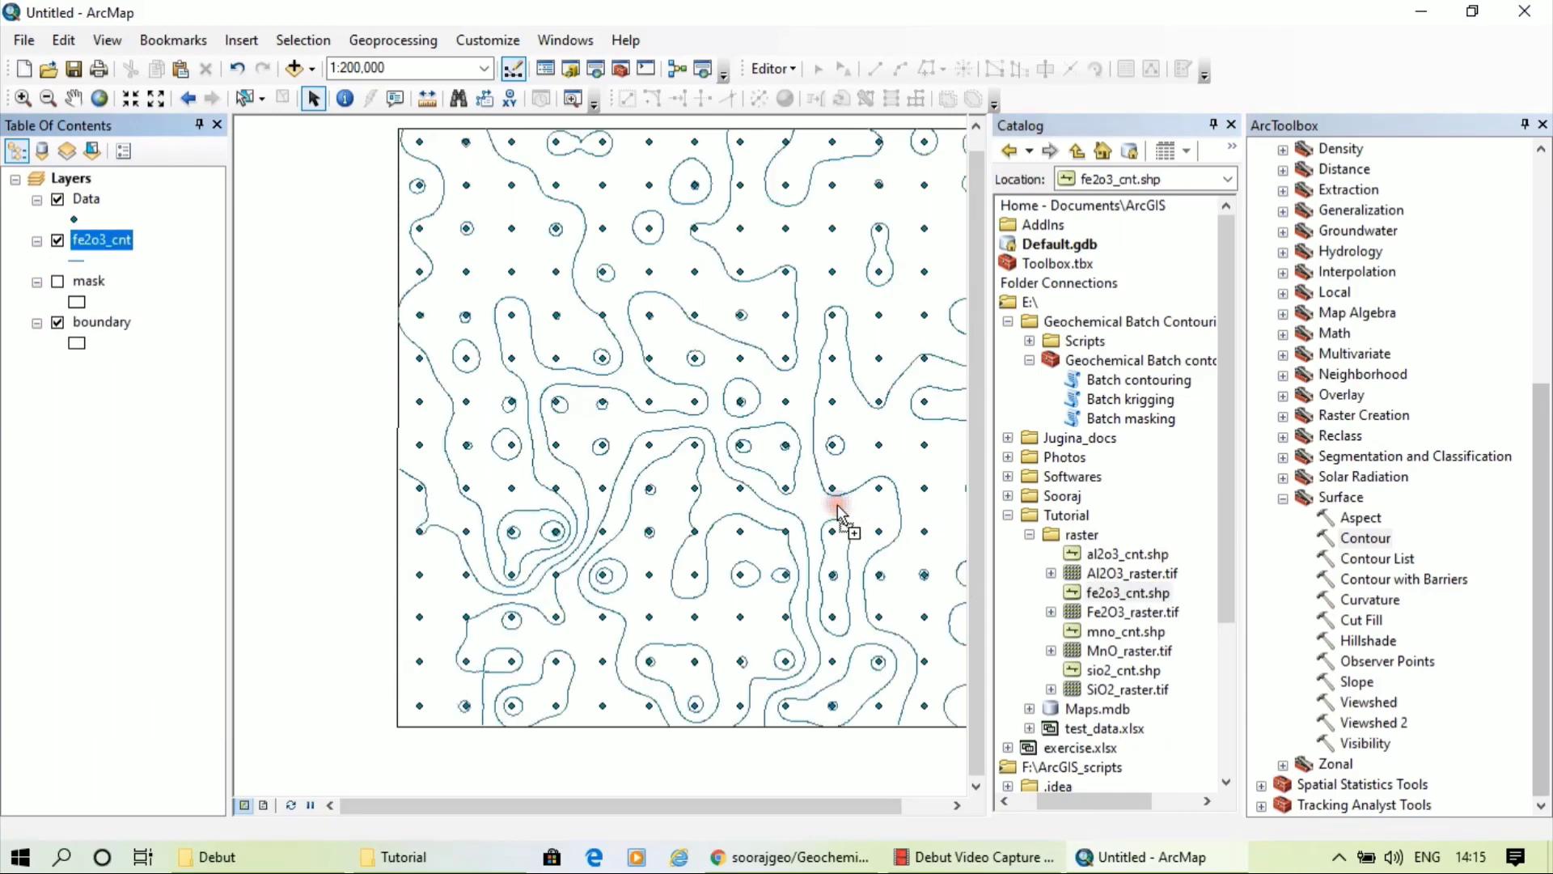
pyautogui.rightClick(75, 252)
pyautogui.click(133, 282)
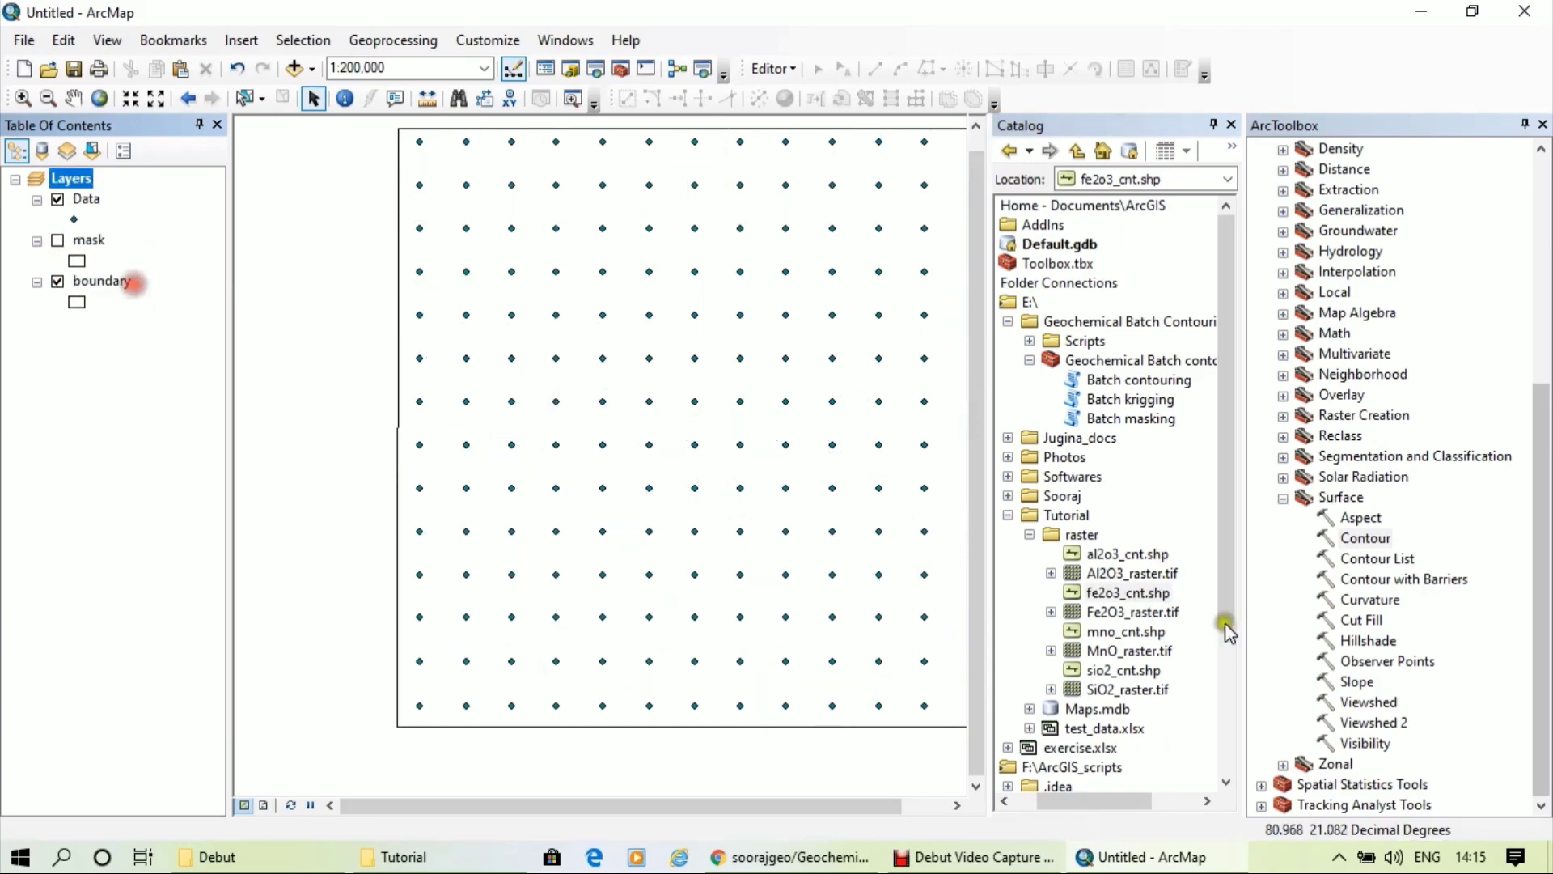
# Add sio2_cnt.shp to the map to view its contours and remove the layer
pyautogui.click(1125, 631)
pyautogui.moveTo(1123, 670); pyautogui.dragTo(778, 526)
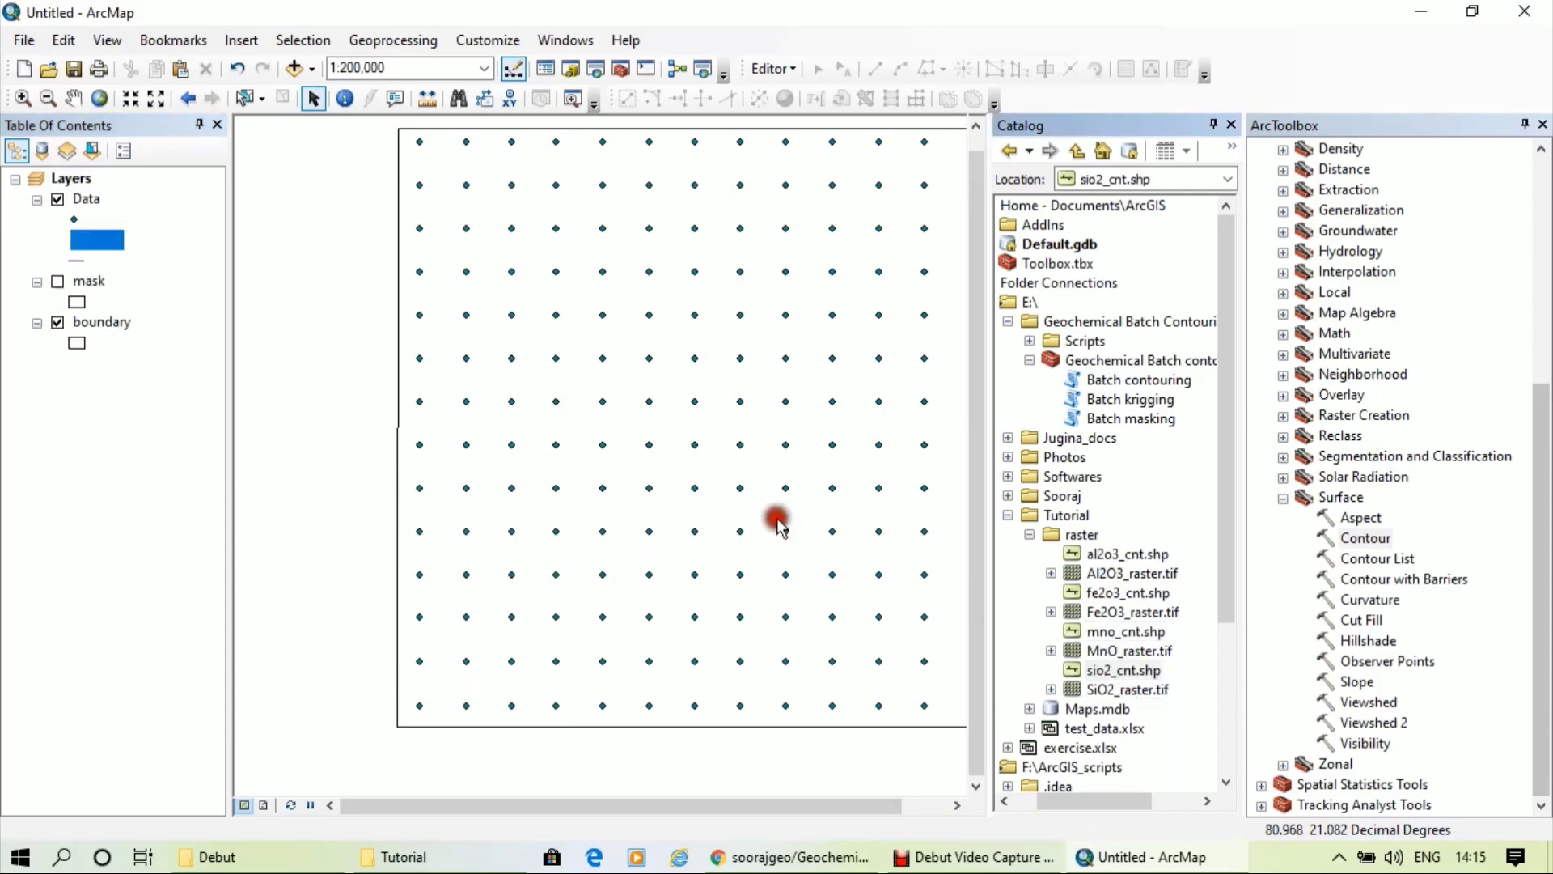
pyautogui.rightClick(97, 241)
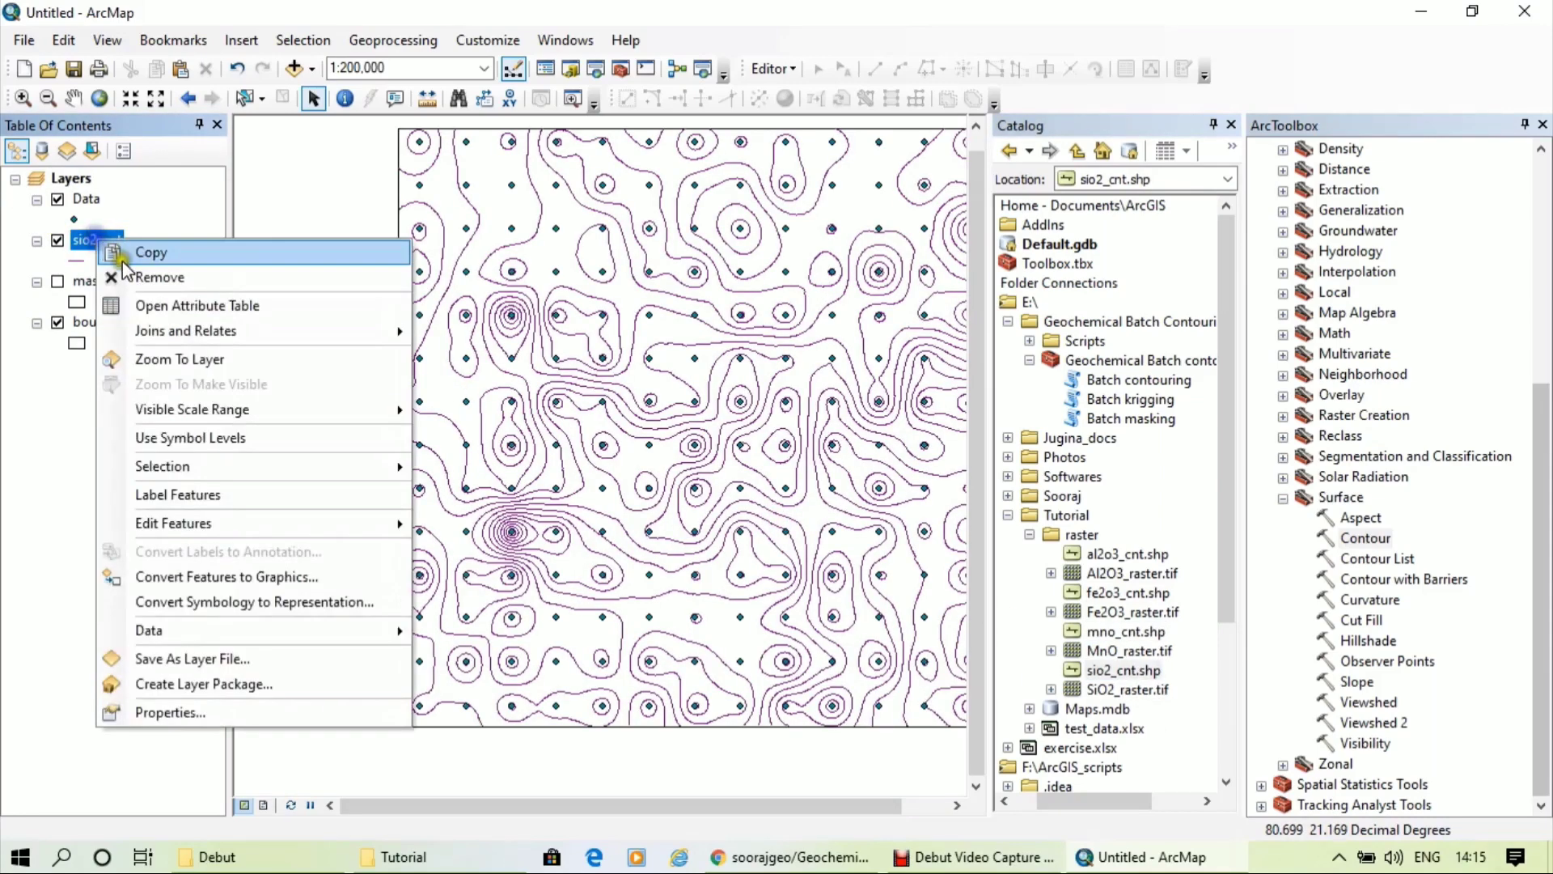
pyautogui.click(131, 277)
# Add mno_cnt.shp to the map, inspect its attribute table and remove the layer
pyautogui.click(1124, 632)
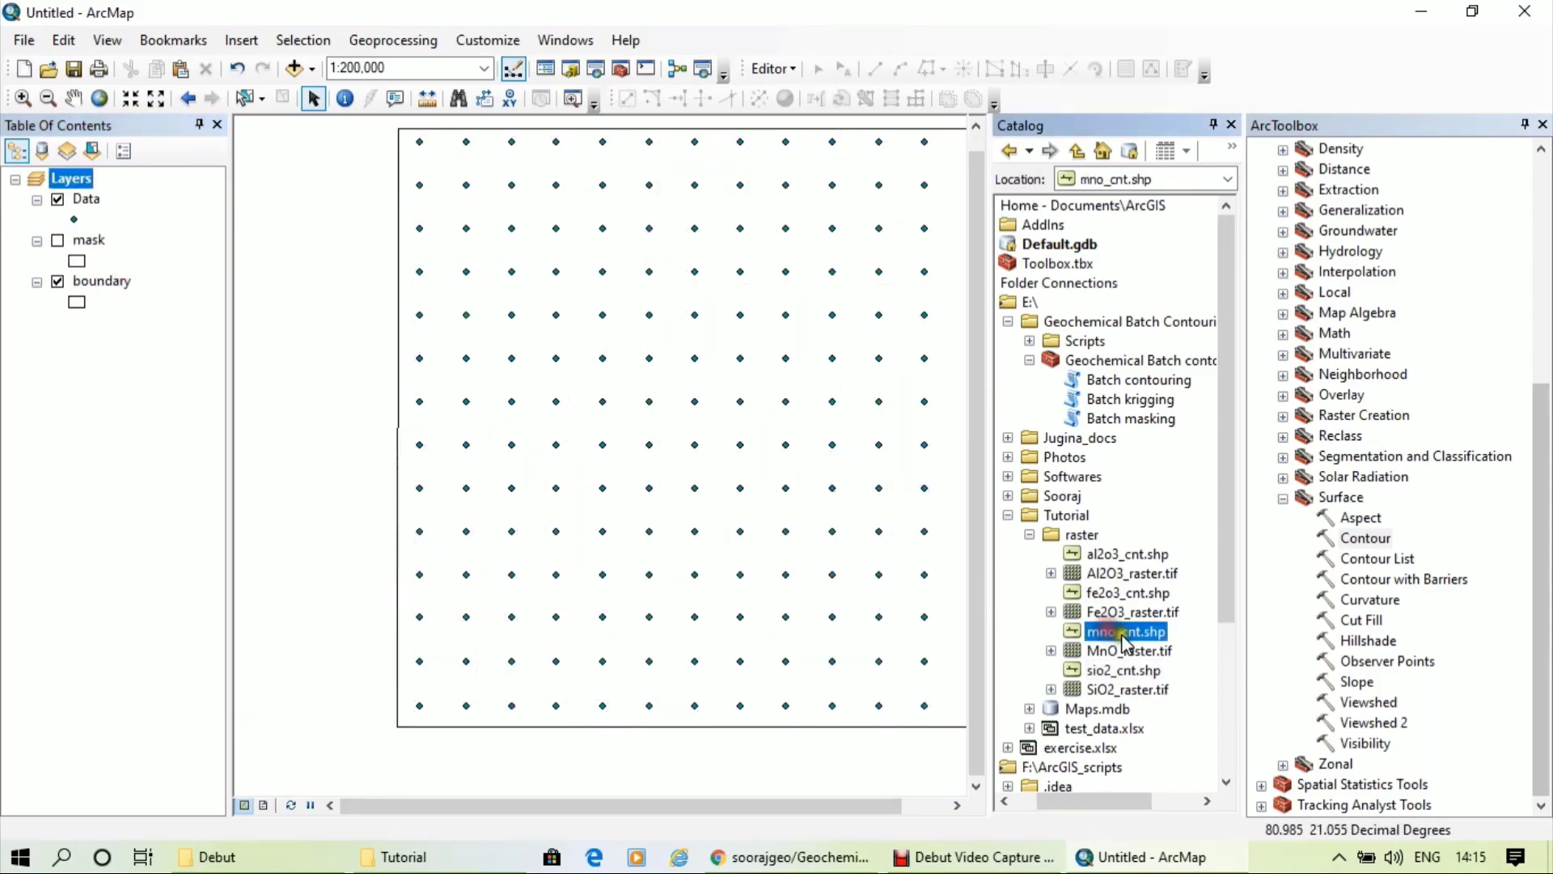
pyautogui.moveTo(1125, 644); pyautogui.dragTo(863, 537)
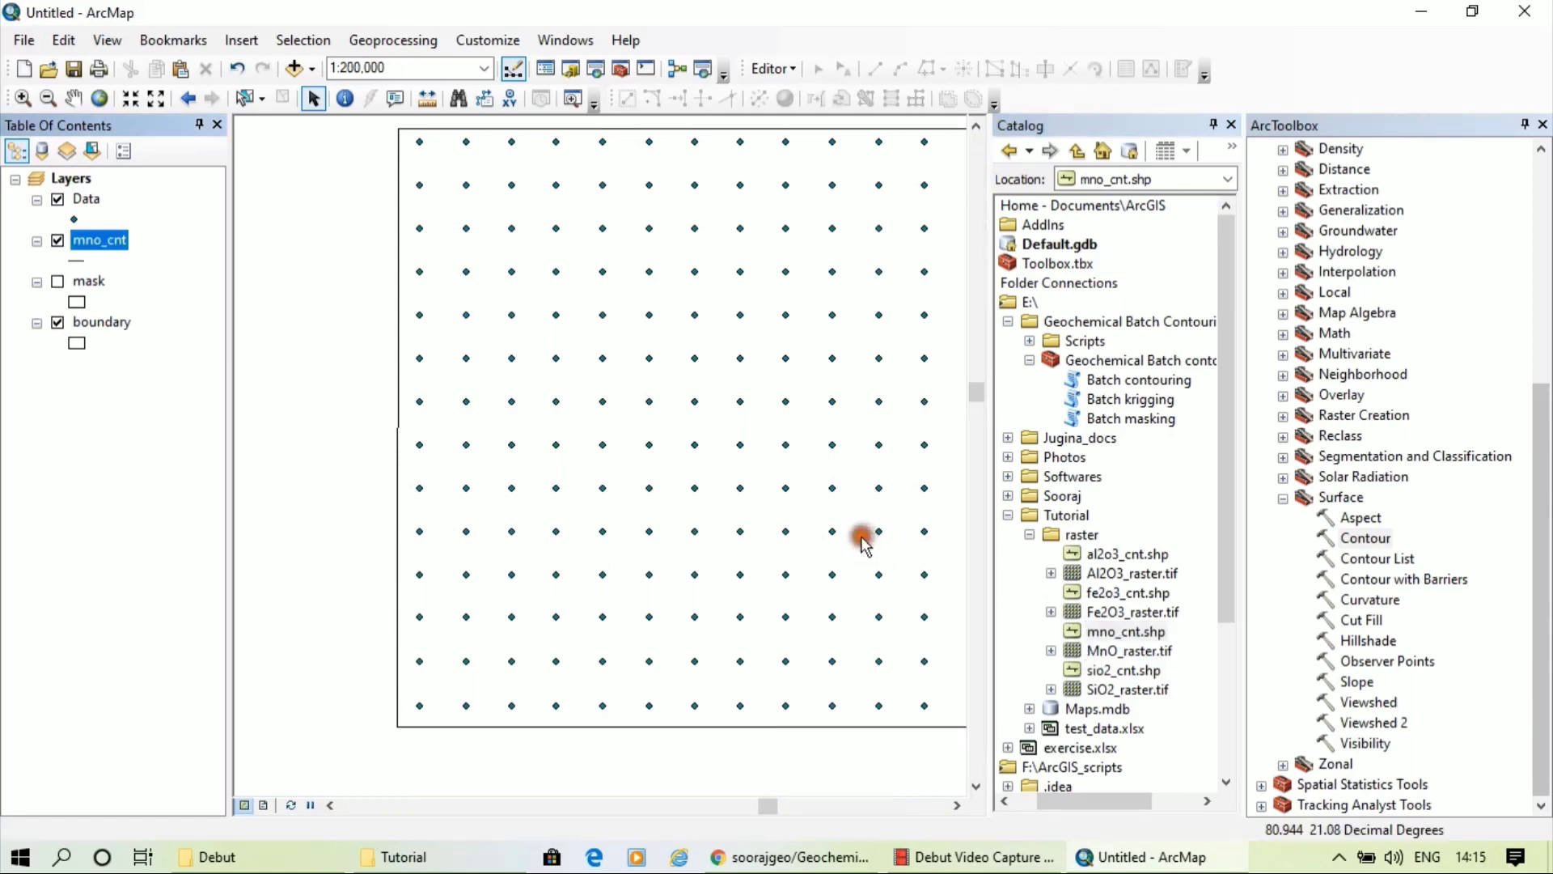
pyautogui.rightClick(107, 243)
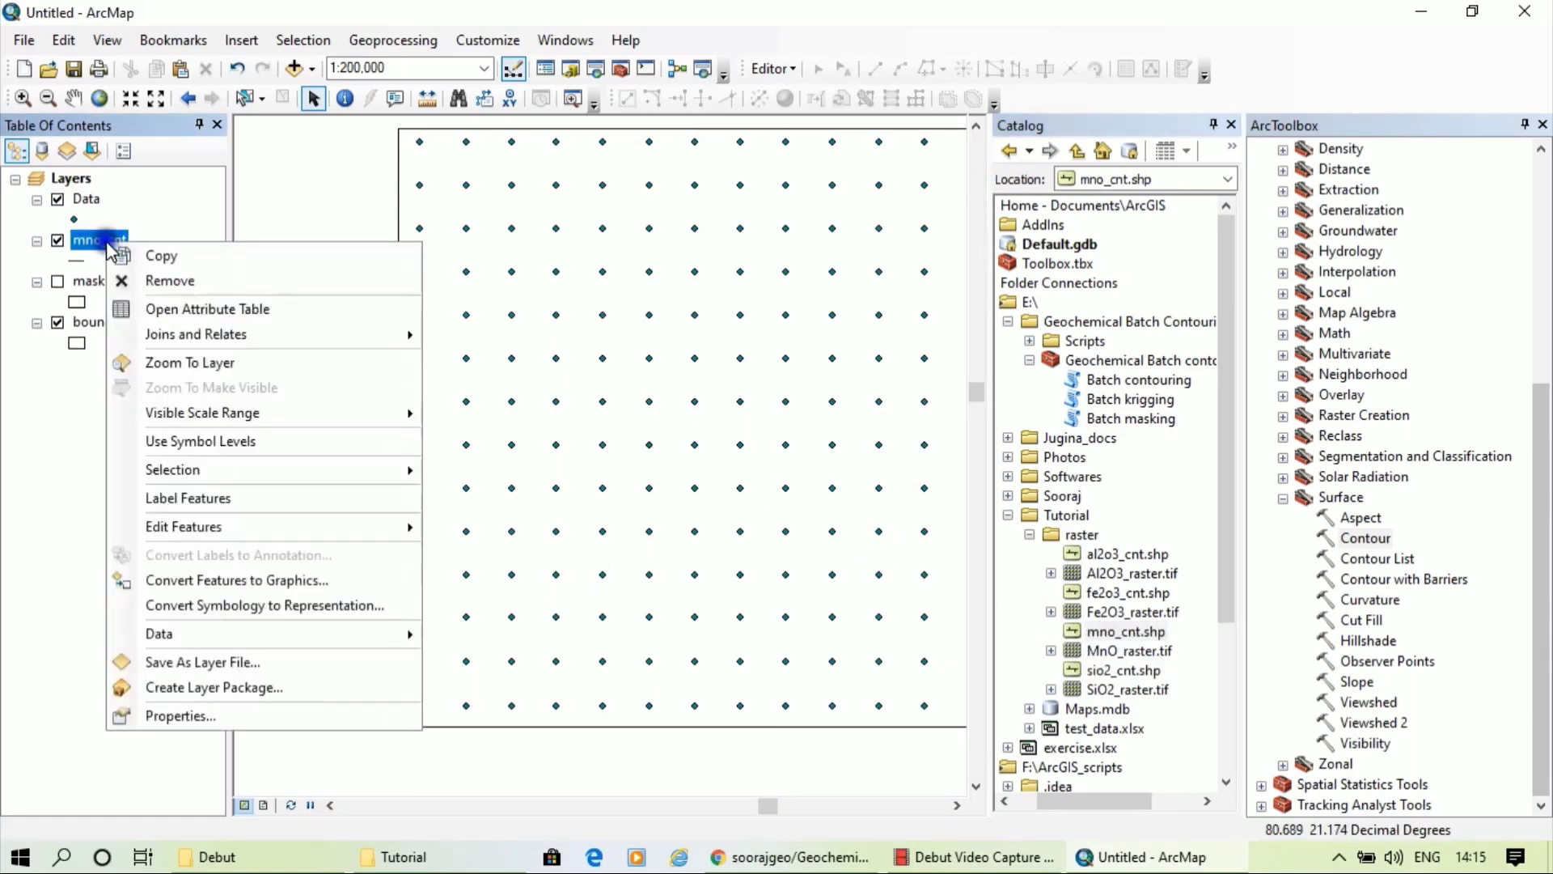
pyautogui.click(167, 308)
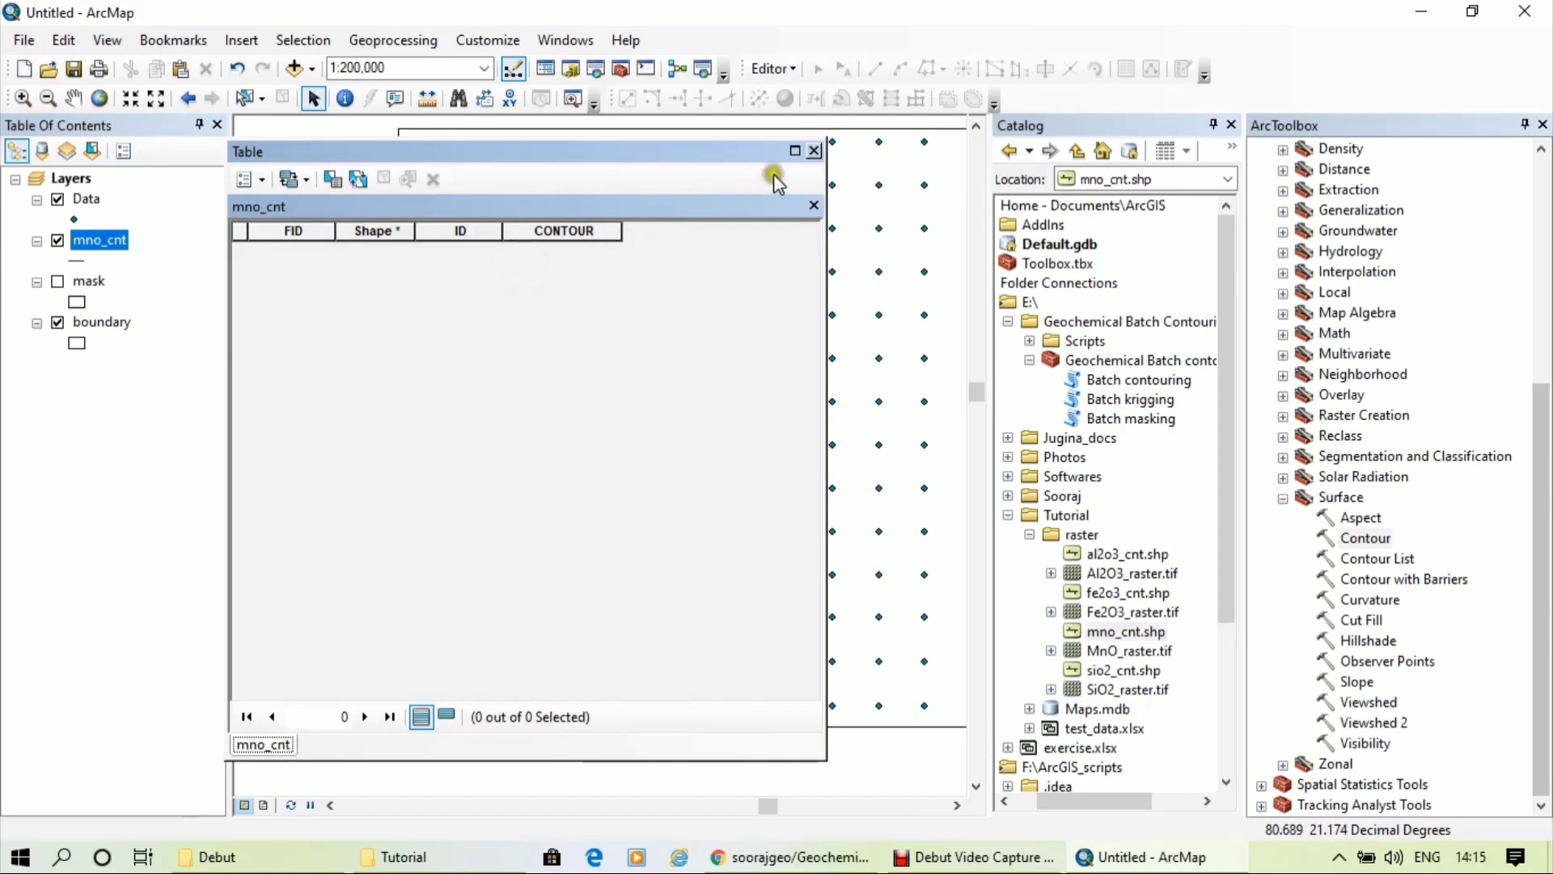
pyautogui.click(815, 151)
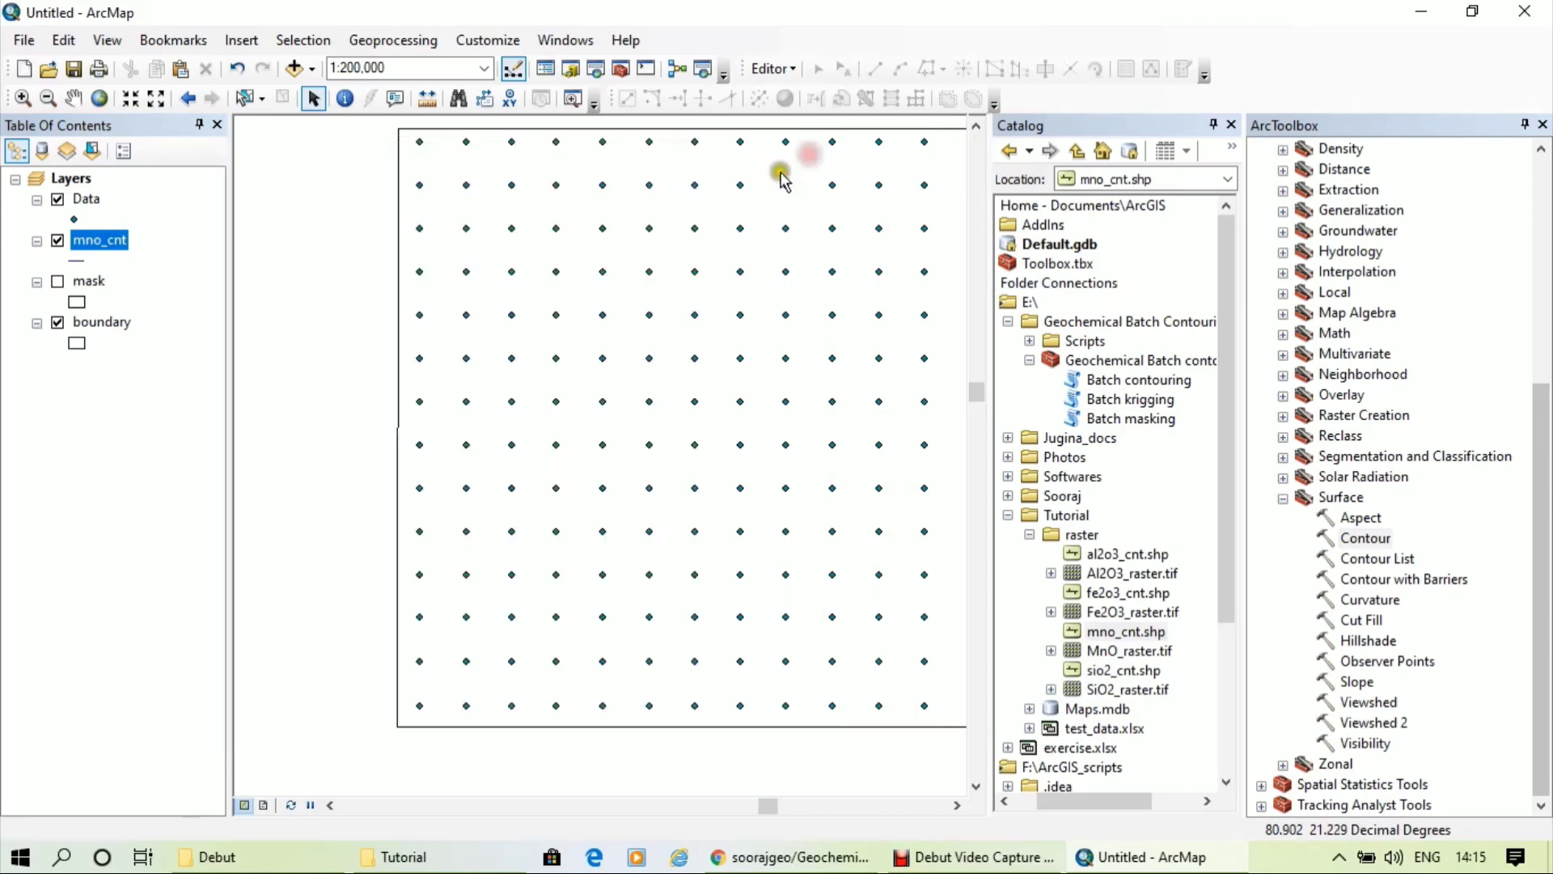
pyautogui.rightClick(123, 249)
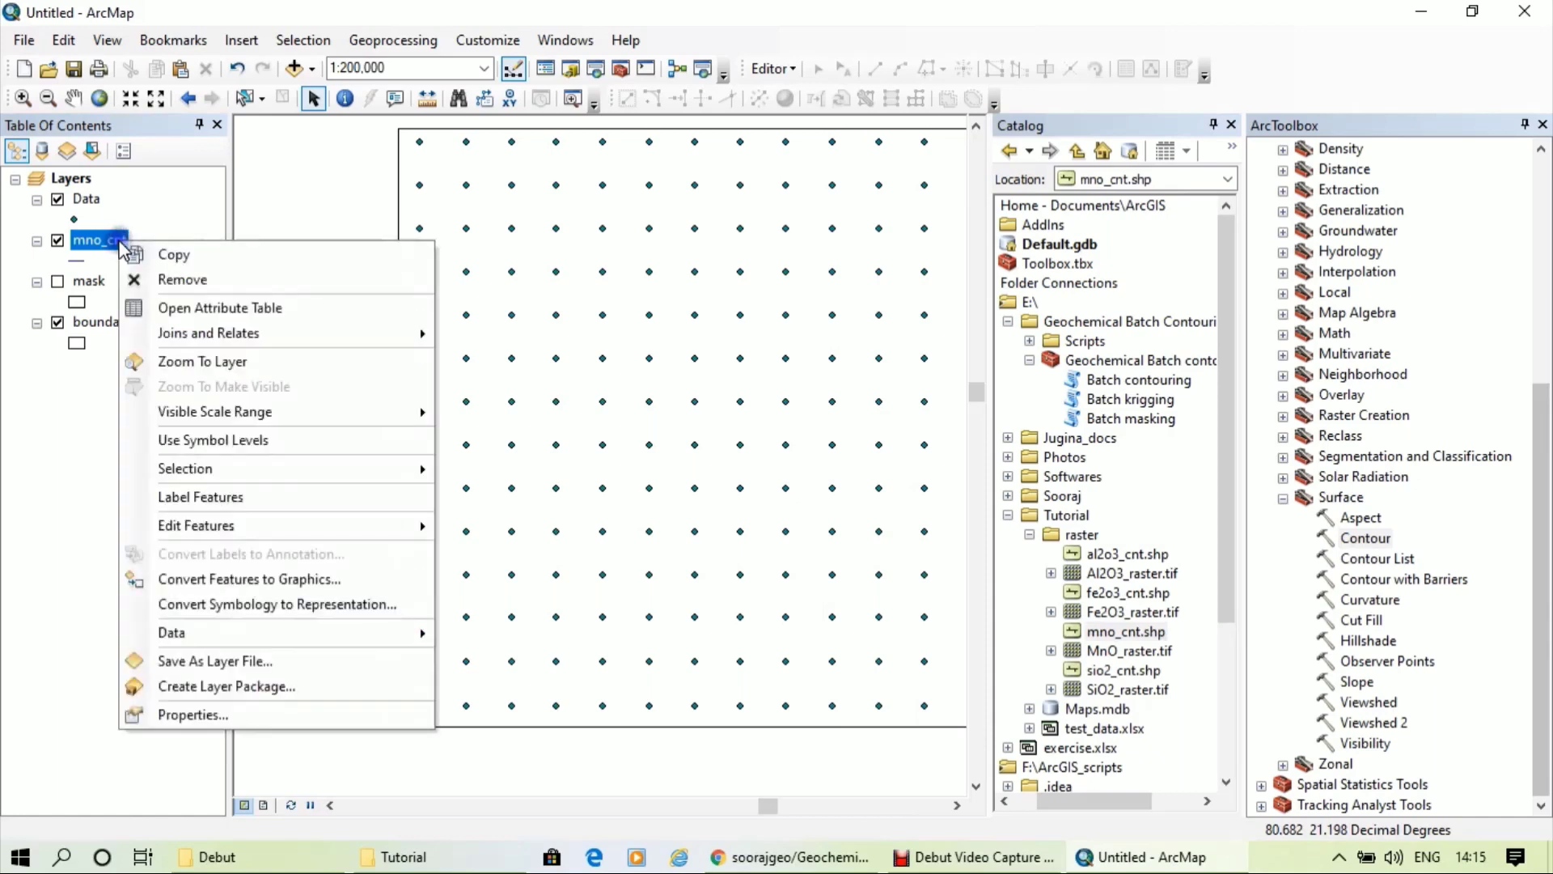
pyautogui.click(145, 276)
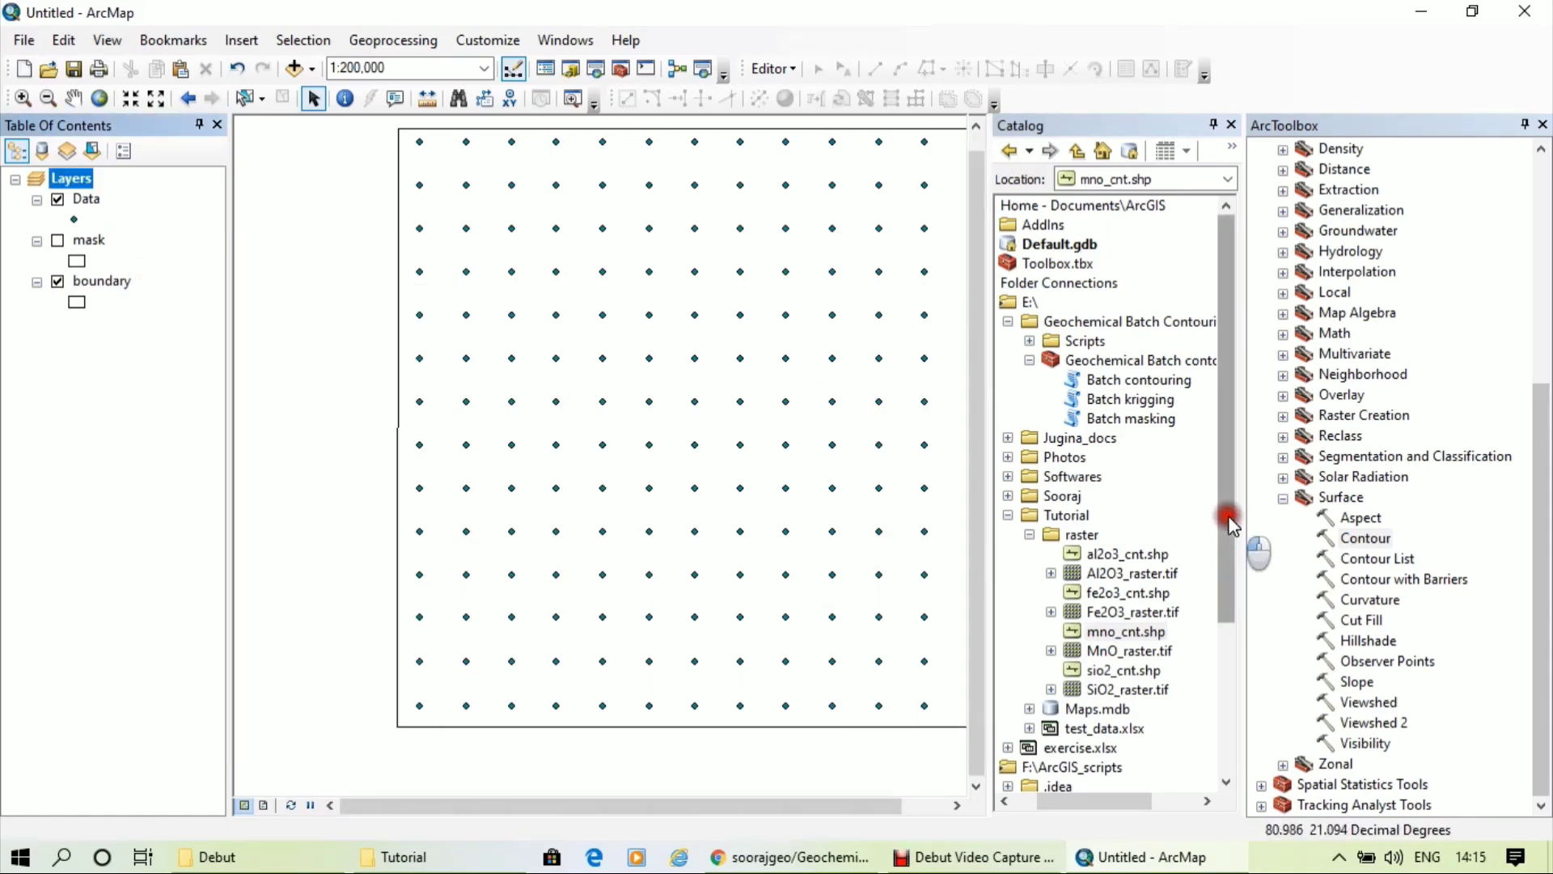
# Create a new folder named Contours inside the Tutorial folder
pyautogui.moveTo(1228, 518); pyautogui.dragTo(1226, 527)
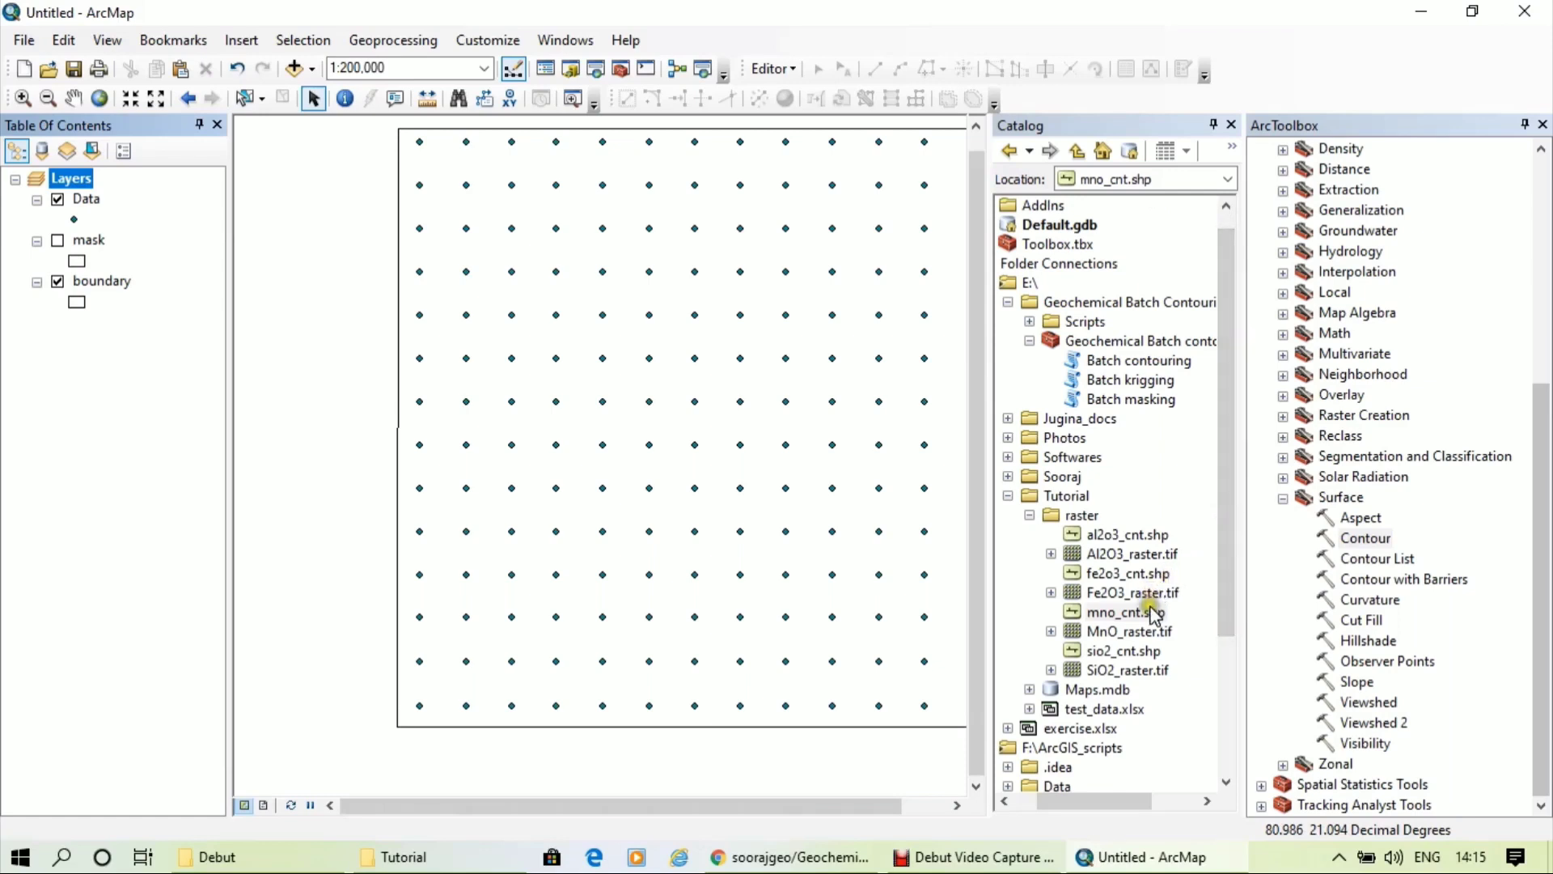
pyautogui.click(1139, 615)
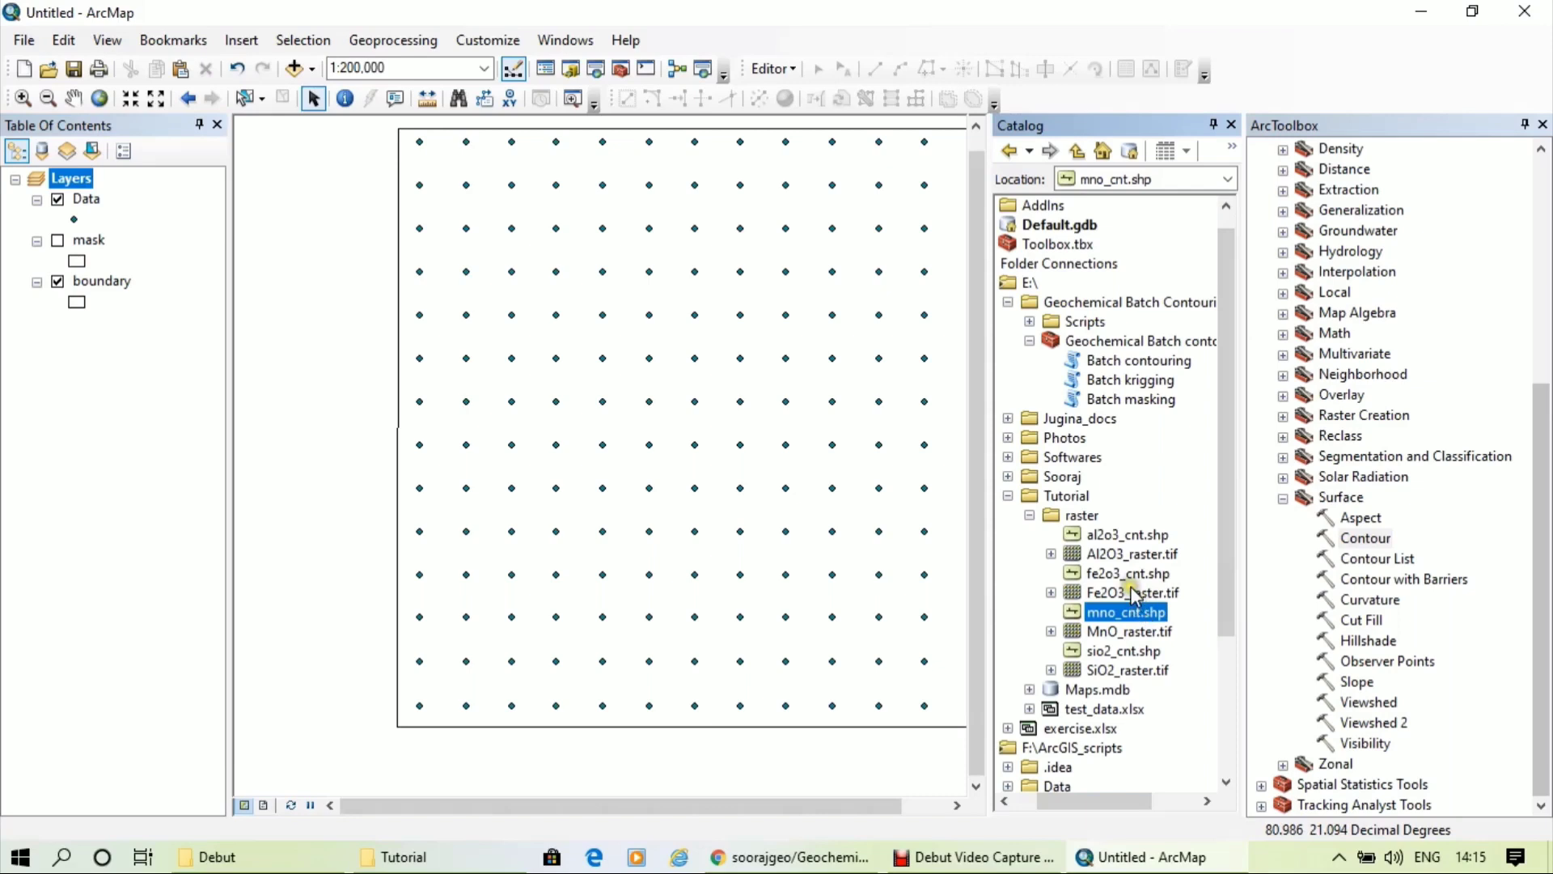
pyautogui.rightClick(1145, 498)
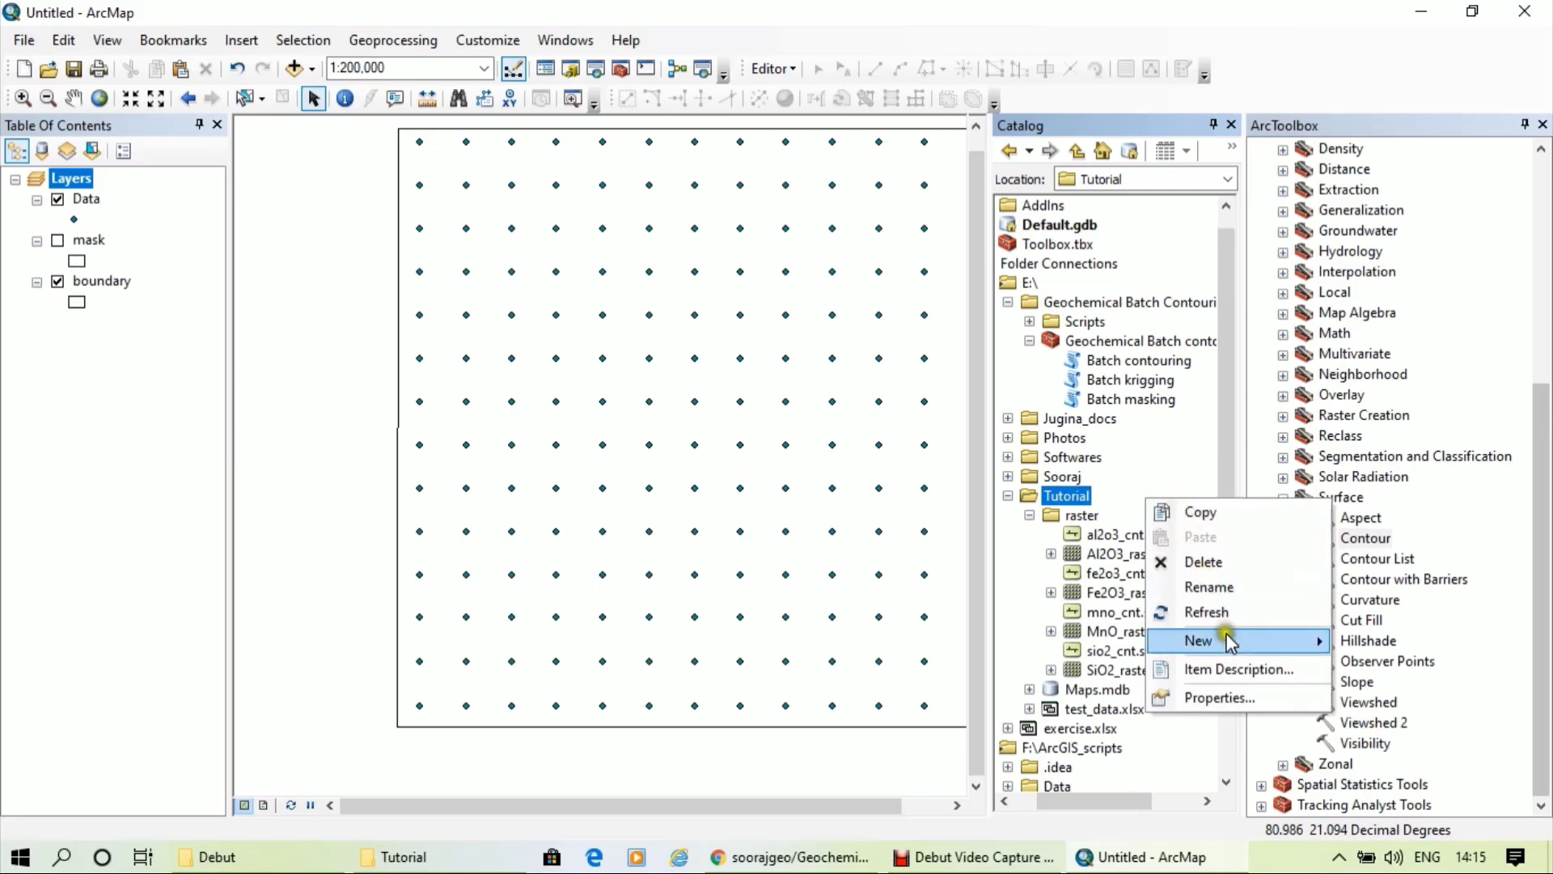
pyautogui.click(1230, 643)
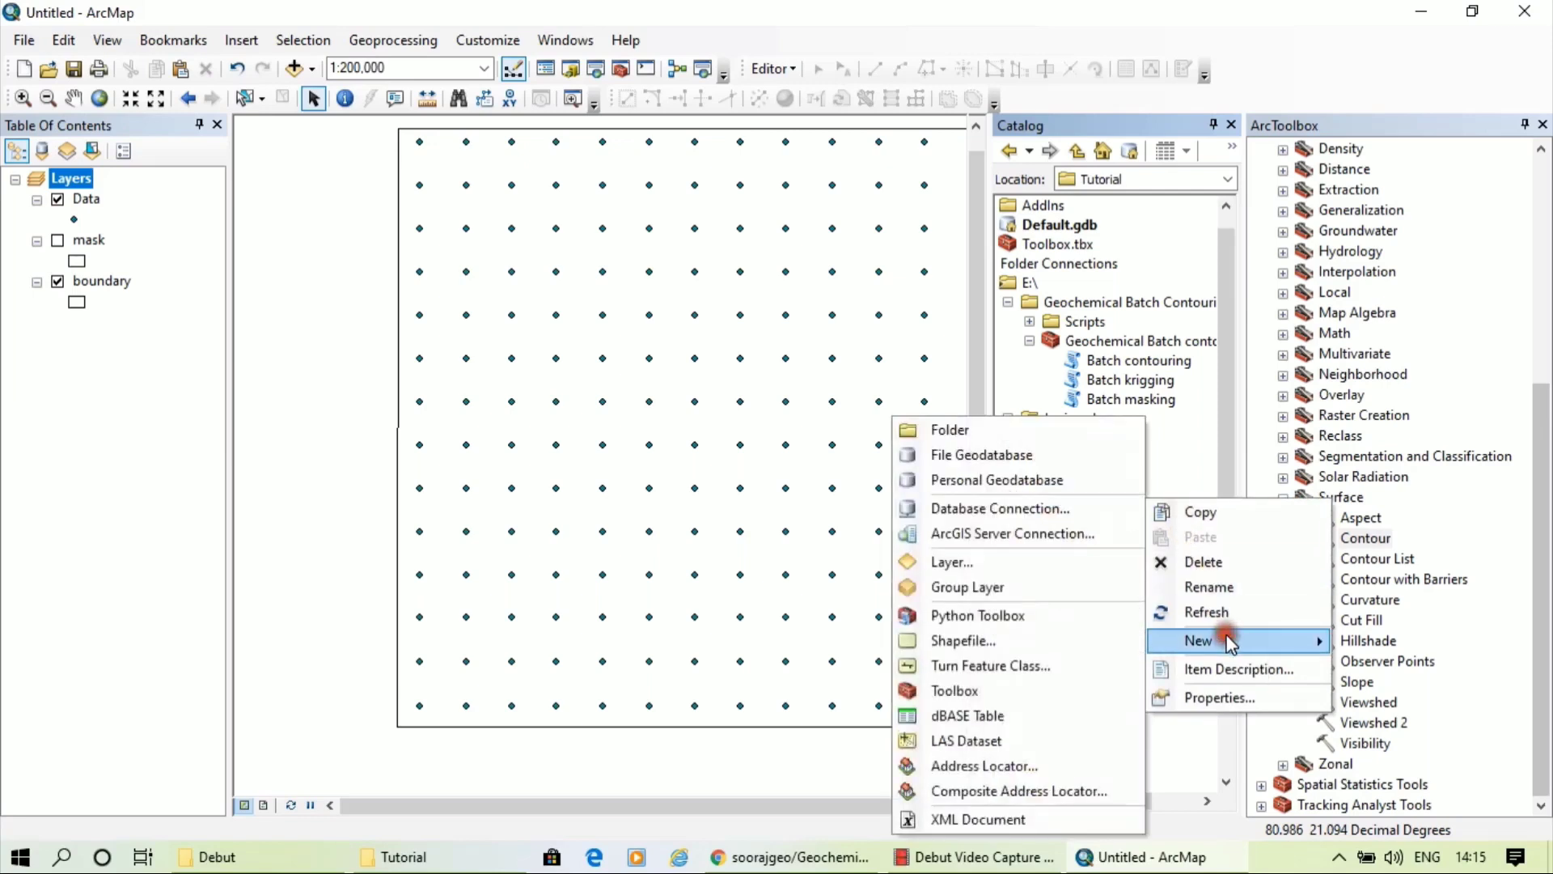
pyautogui.click(1007, 430)
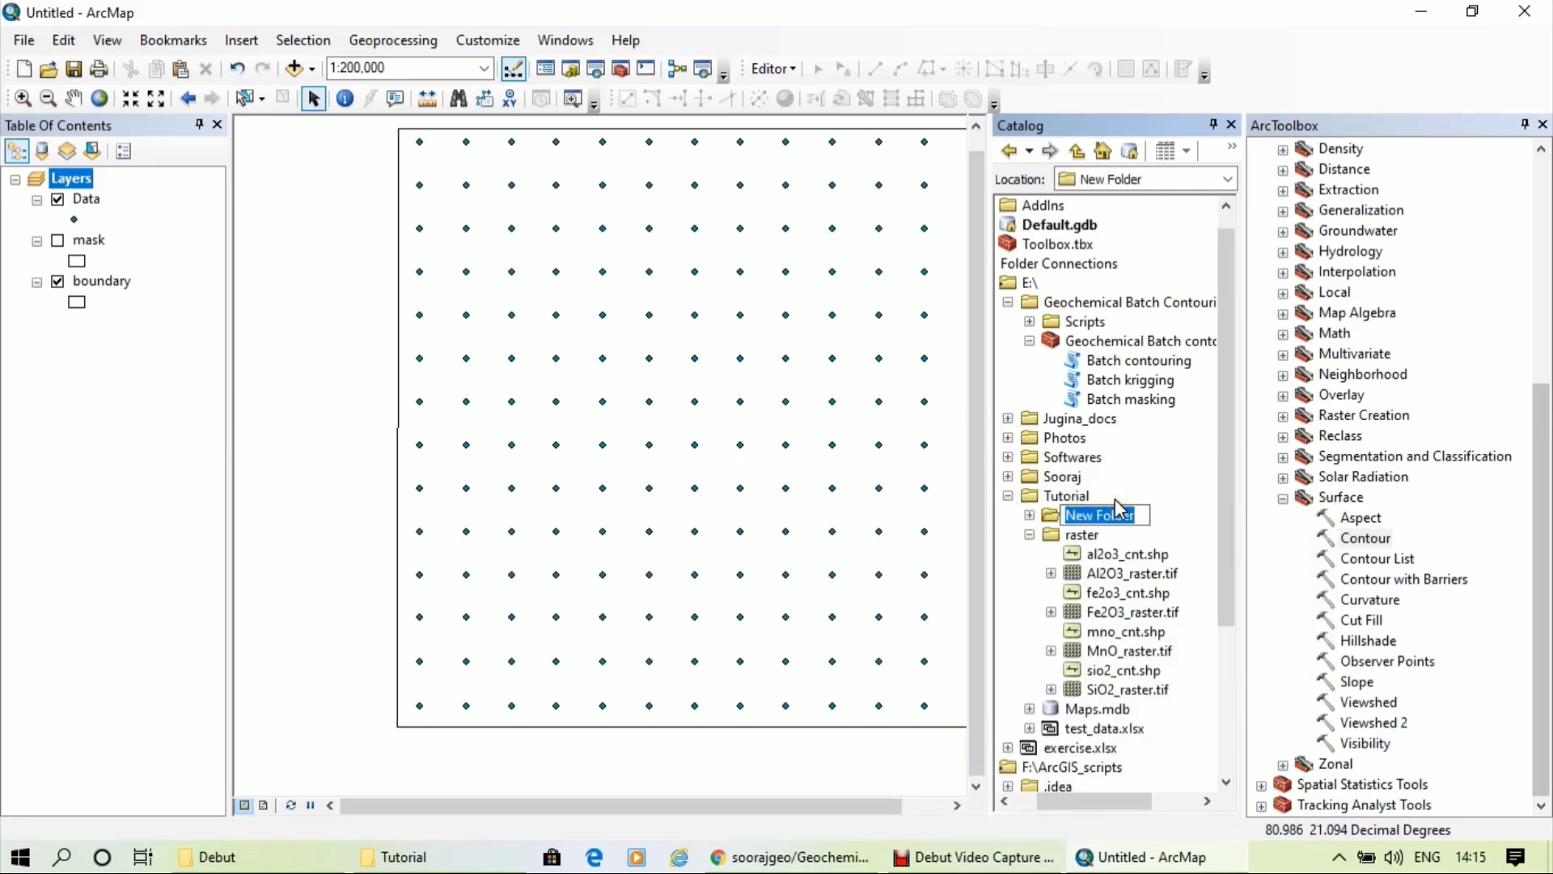
pyautogui.write('Contours')
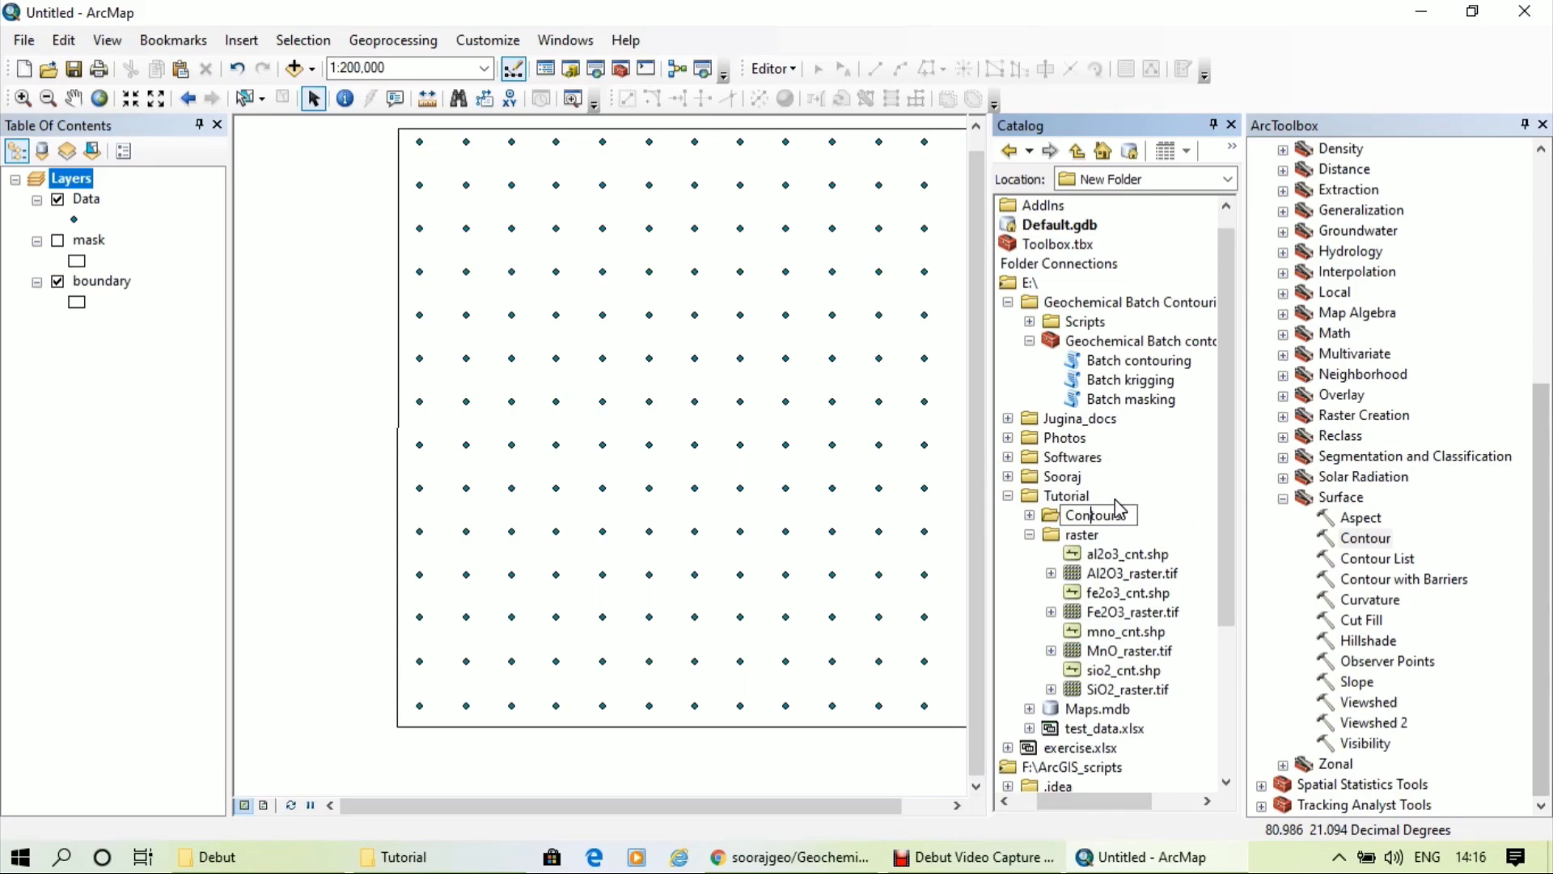
pyautogui.press('Return')
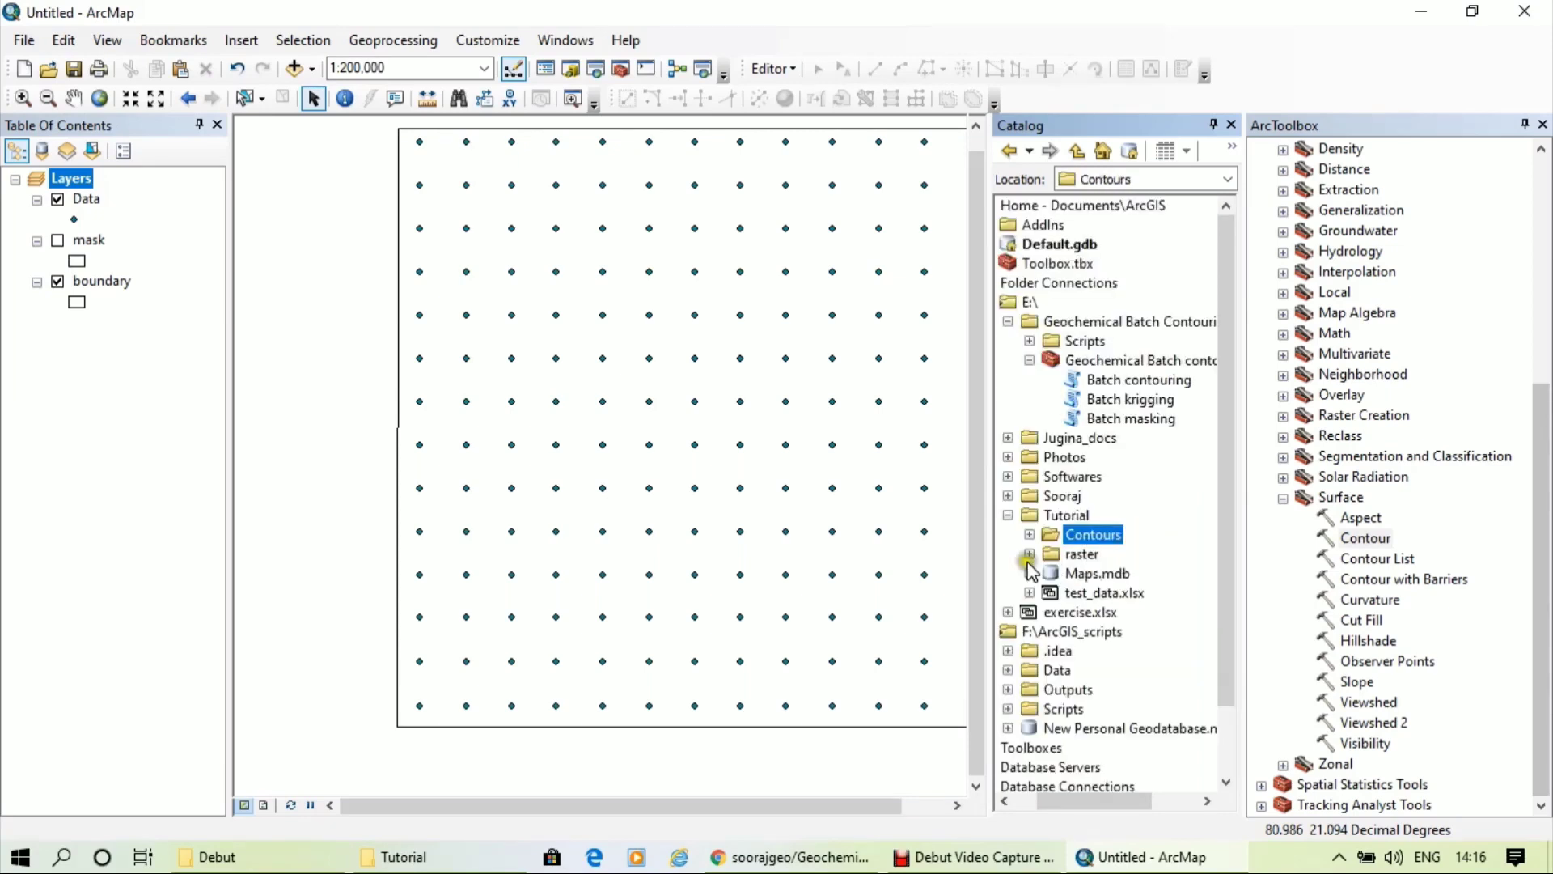
# Move al2o3_cnt.shp and Al2O3_raster.tif from the raster folder into the Contours folder
pyautogui.click(1029, 554)
pyautogui.click(1108, 574)
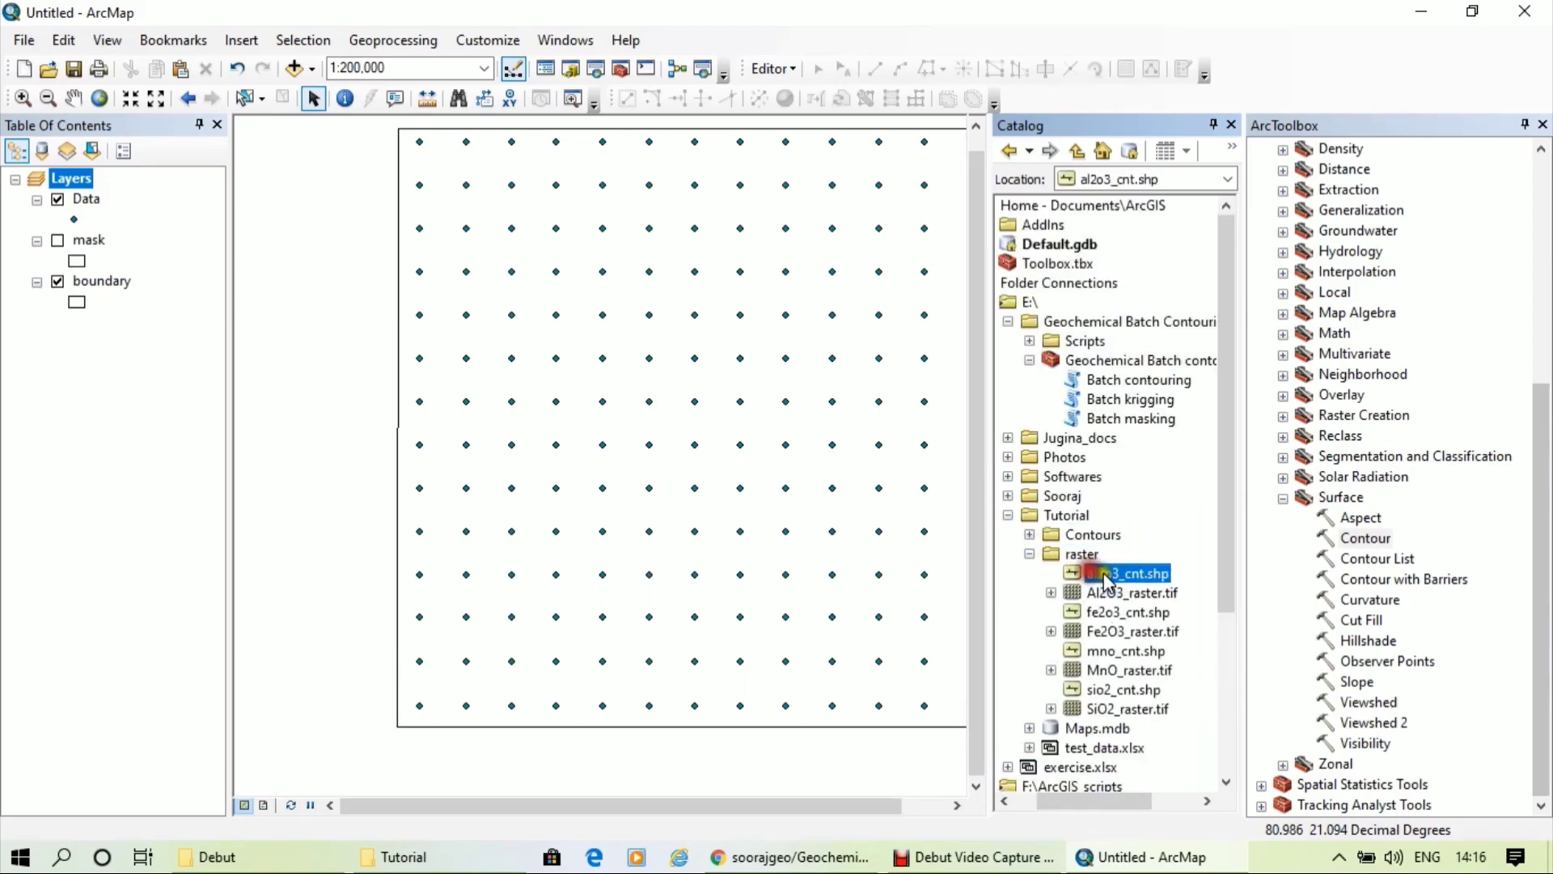
pyautogui.moveTo(1108, 574)
pyautogui.mouseDown()
pyautogui.moveTo(1096, 536)
pyautogui.moveTo(1108, 560)
pyautogui.mouseUp()
pyautogui.moveTo(1109, 542); pyautogui.dragTo(1110, 542)
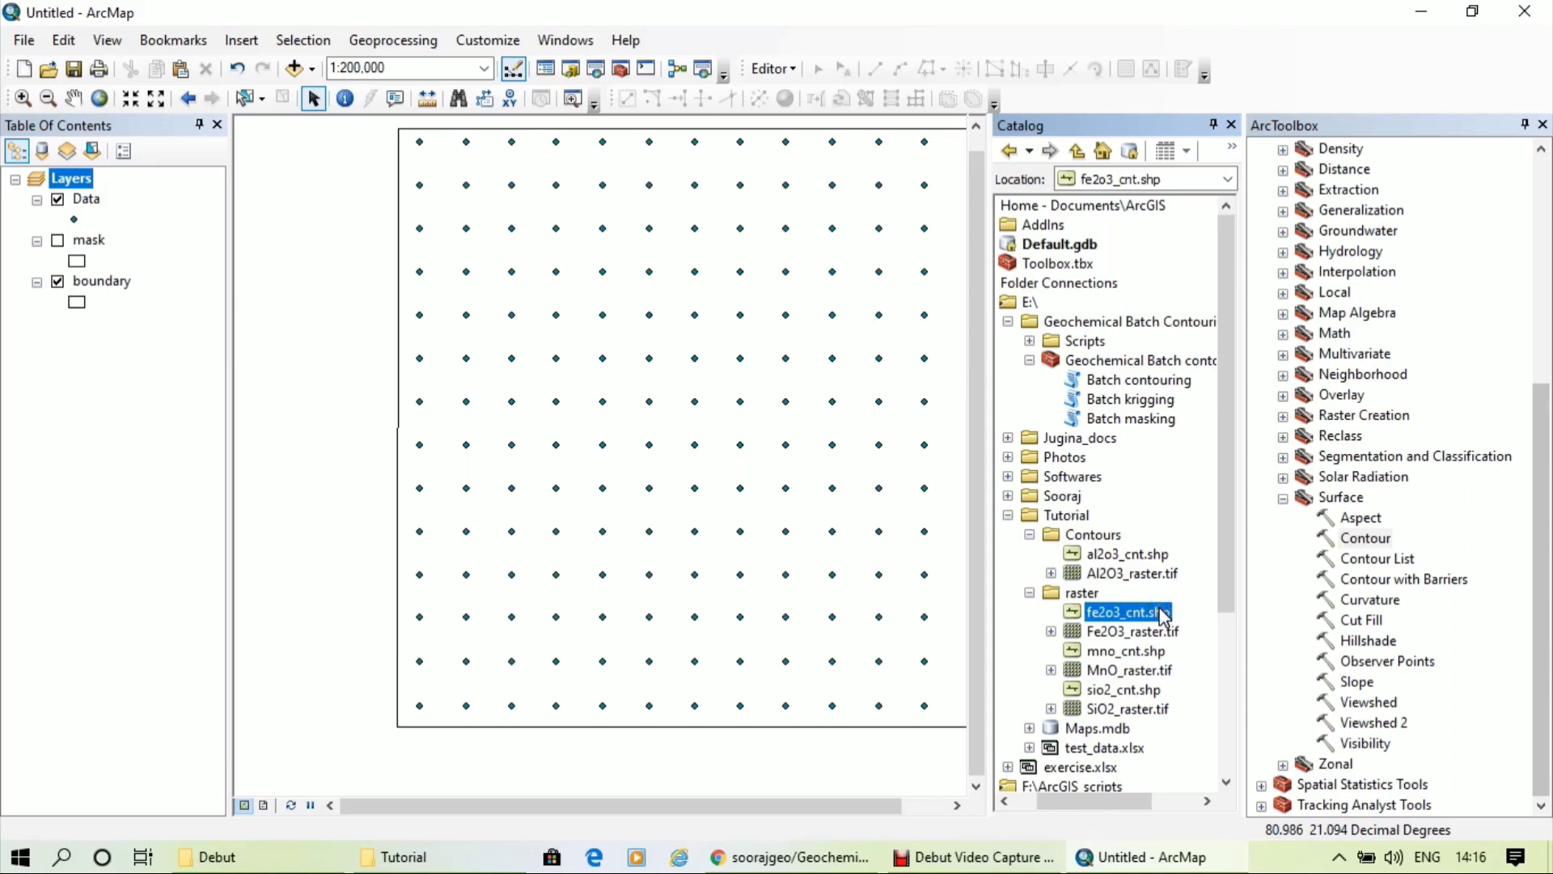
# Move fe2o3_cnt.shp, Fe2O3_raster.tif and sio2_cnt.shp from the raster folder into the Contours folder
pyautogui.click(1139, 672)
pyautogui.click(1130, 655)
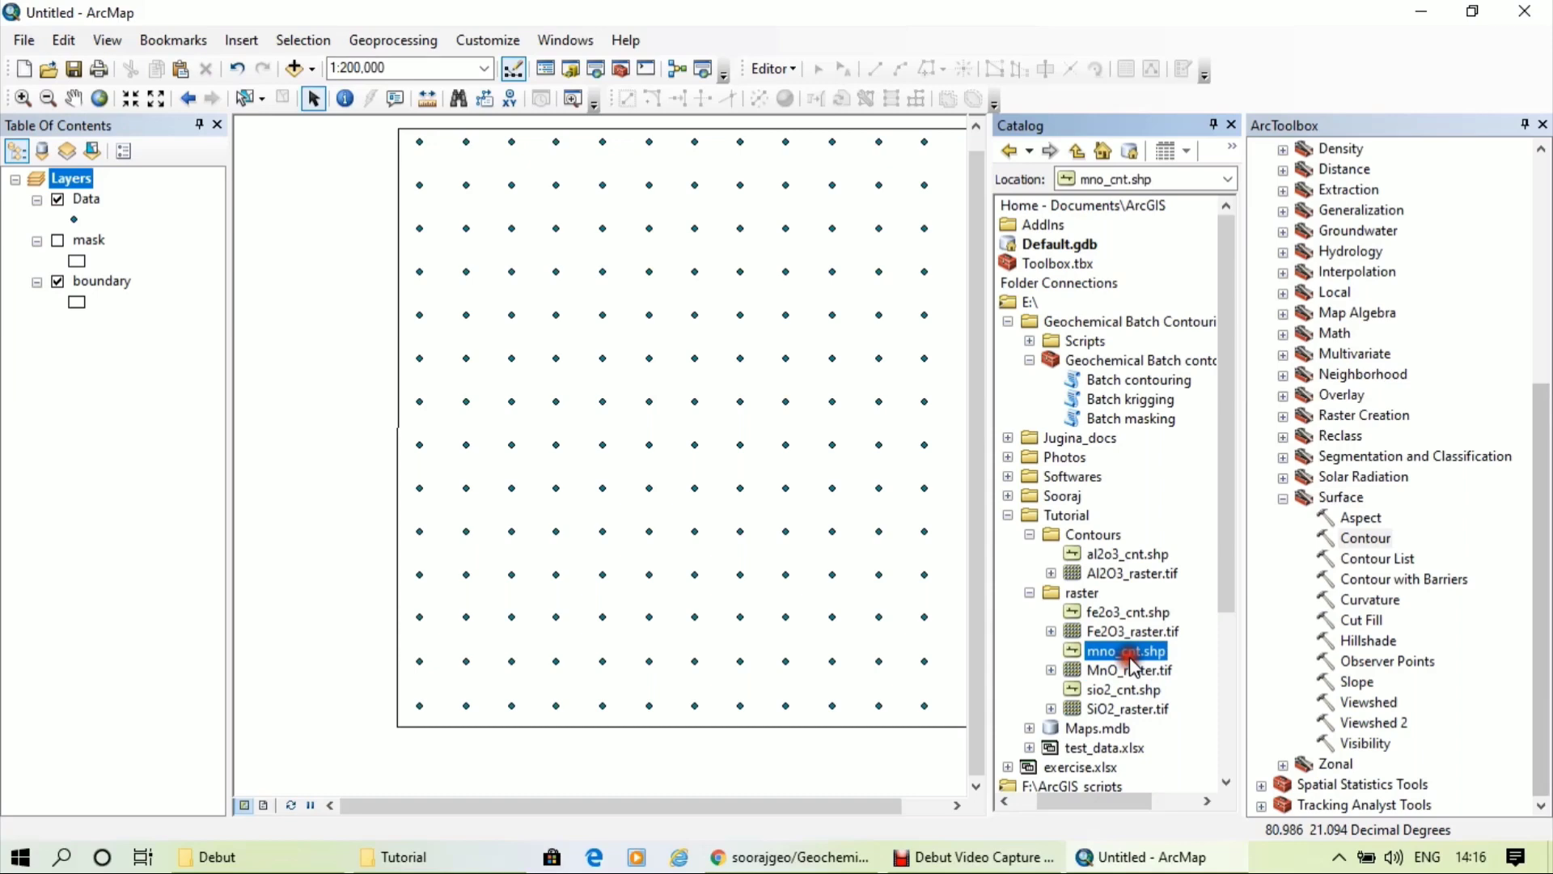
pyautogui.click(1128, 613)
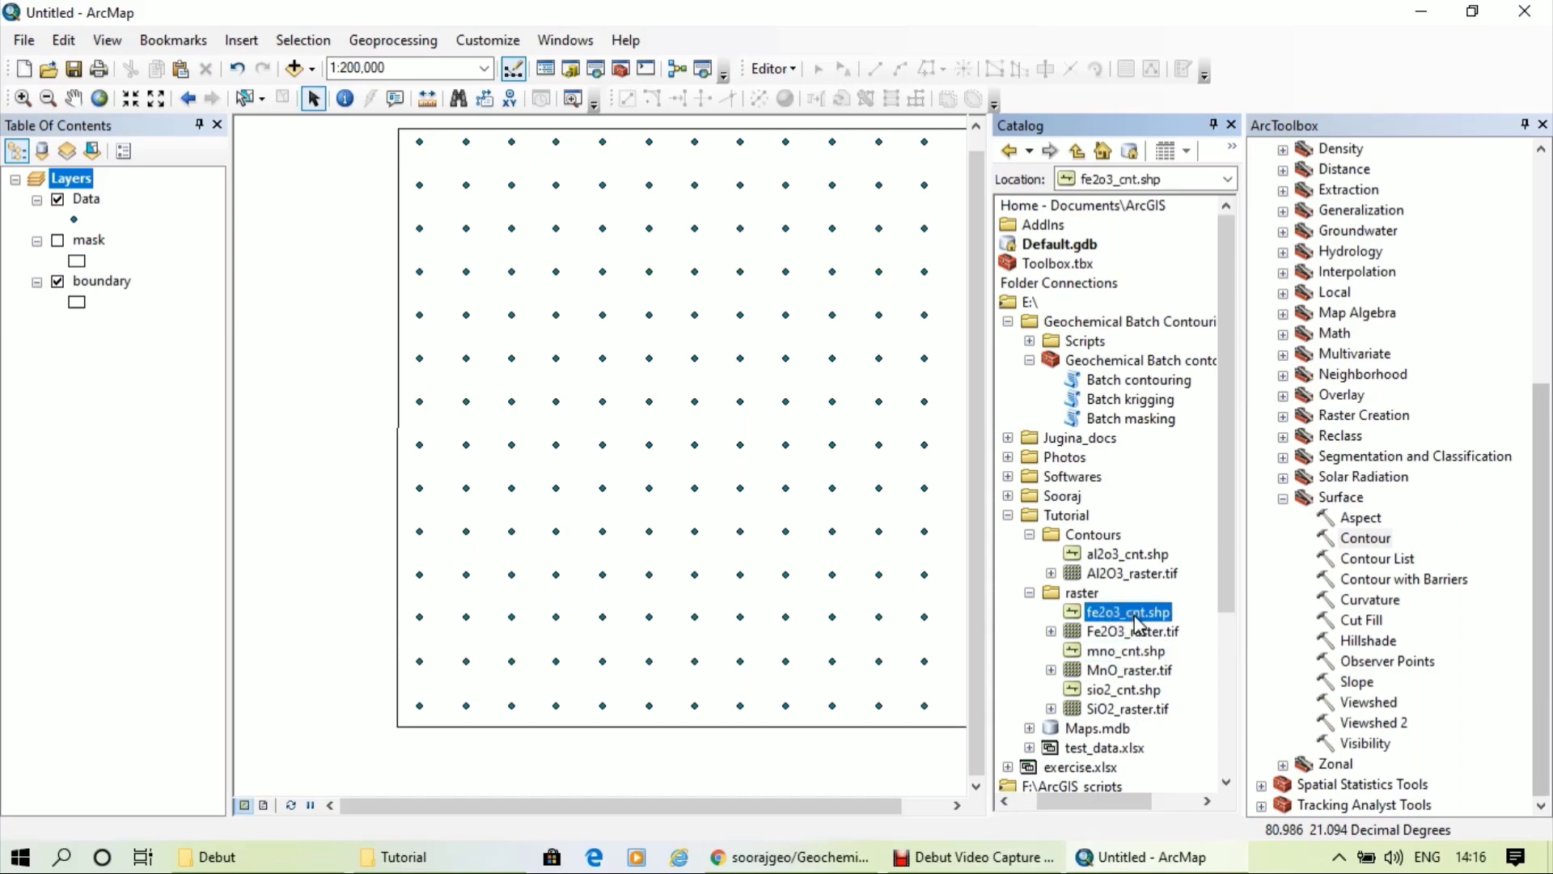
pyautogui.click(1145, 573)
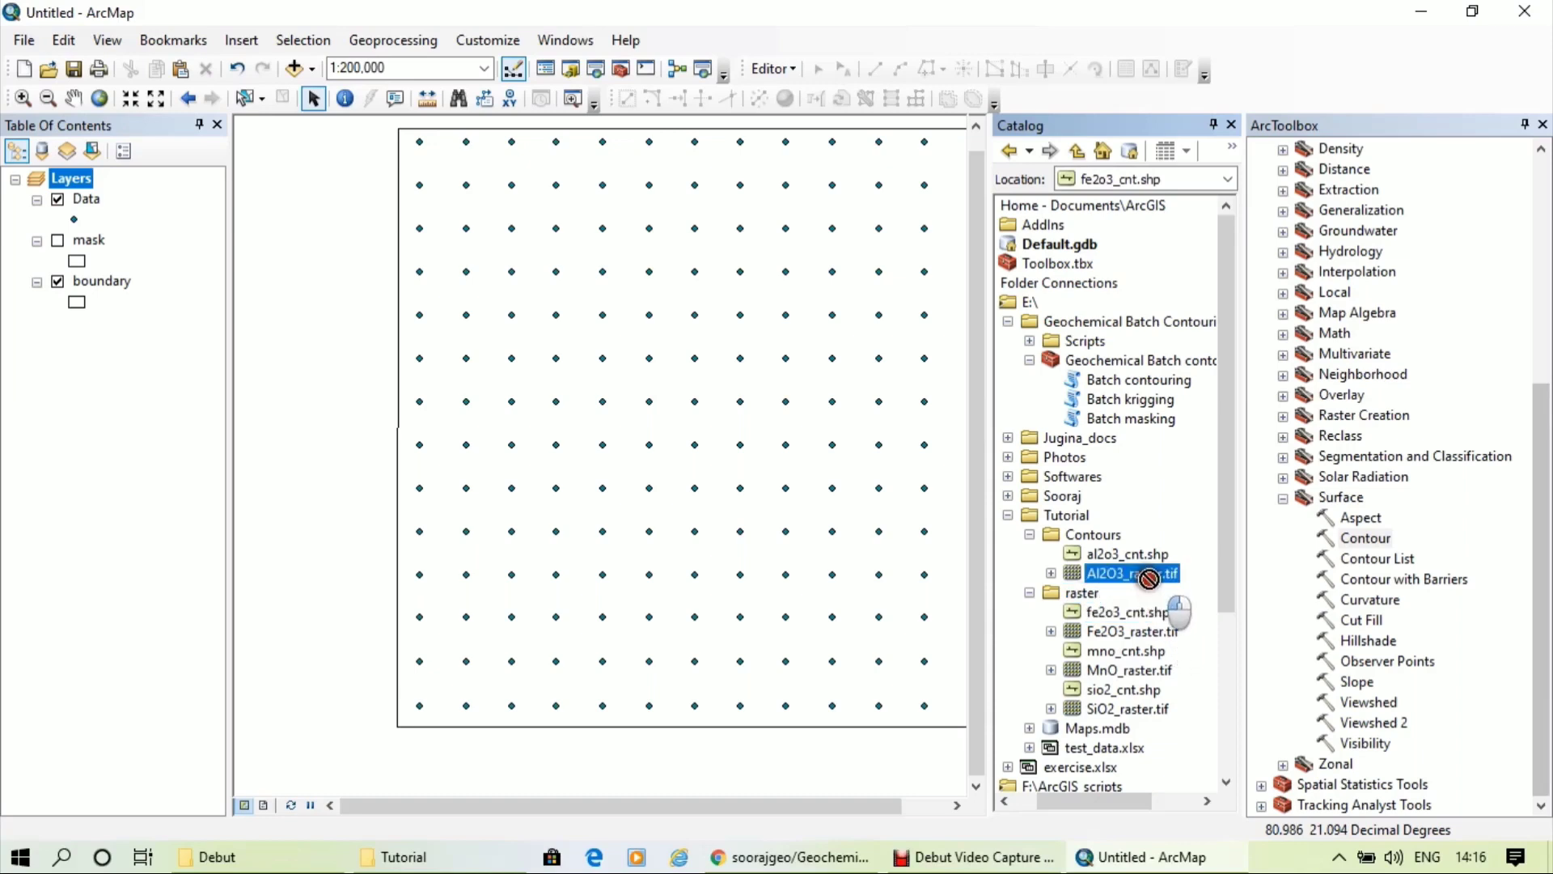
pyautogui.click(1141, 535)
pyautogui.click(1130, 631)
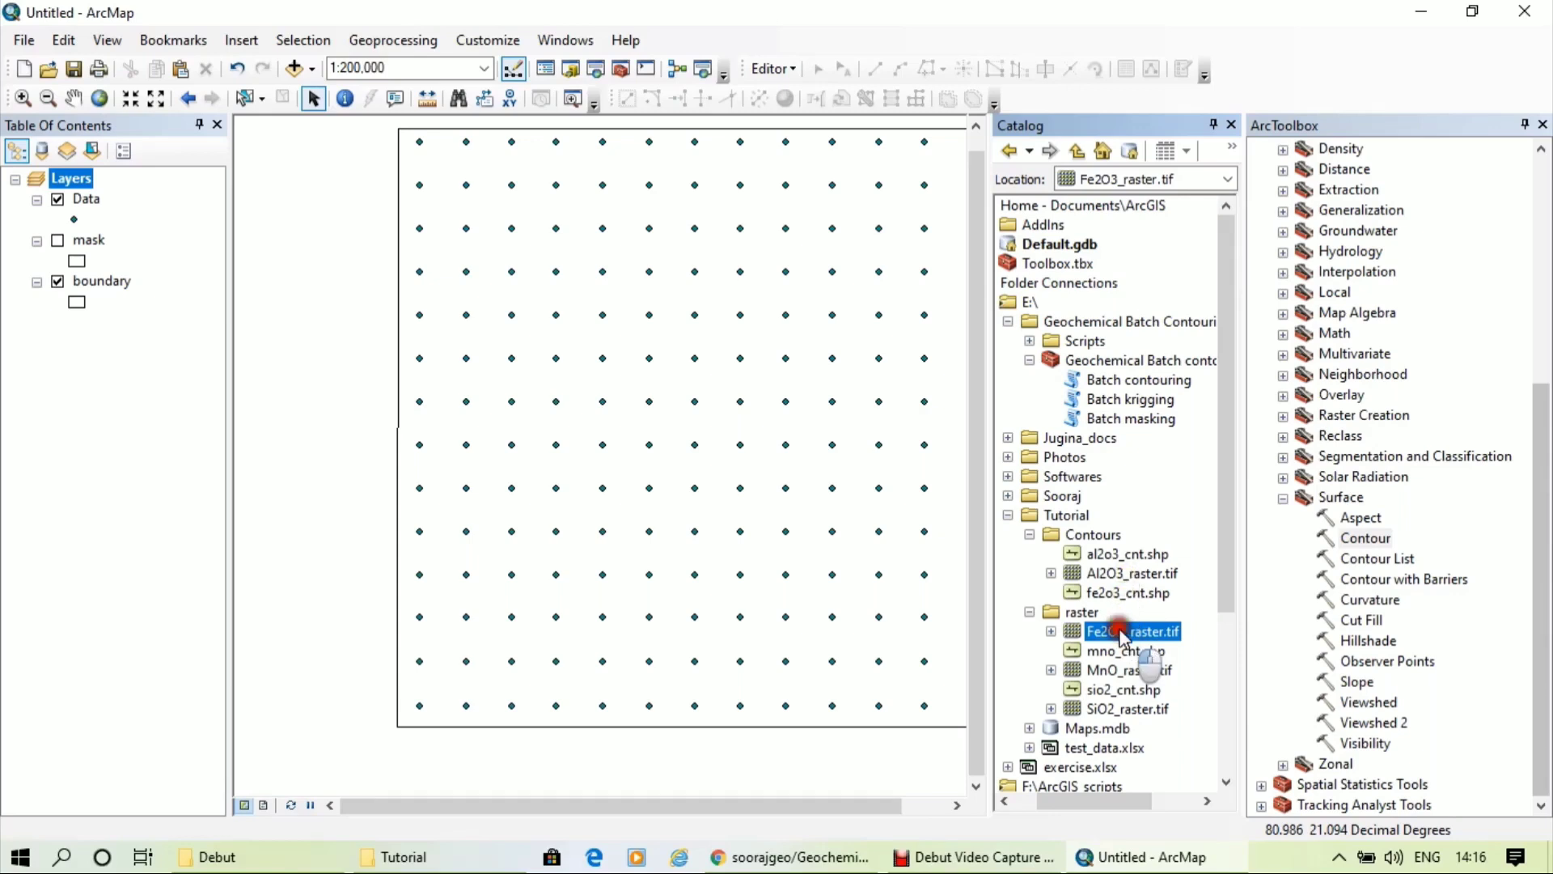
pyautogui.moveTo(1132, 633); pyautogui.dragTo(1105, 540)
pyautogui.moveTo(1127, 689); pyautogui.dragTo(1120, 533)
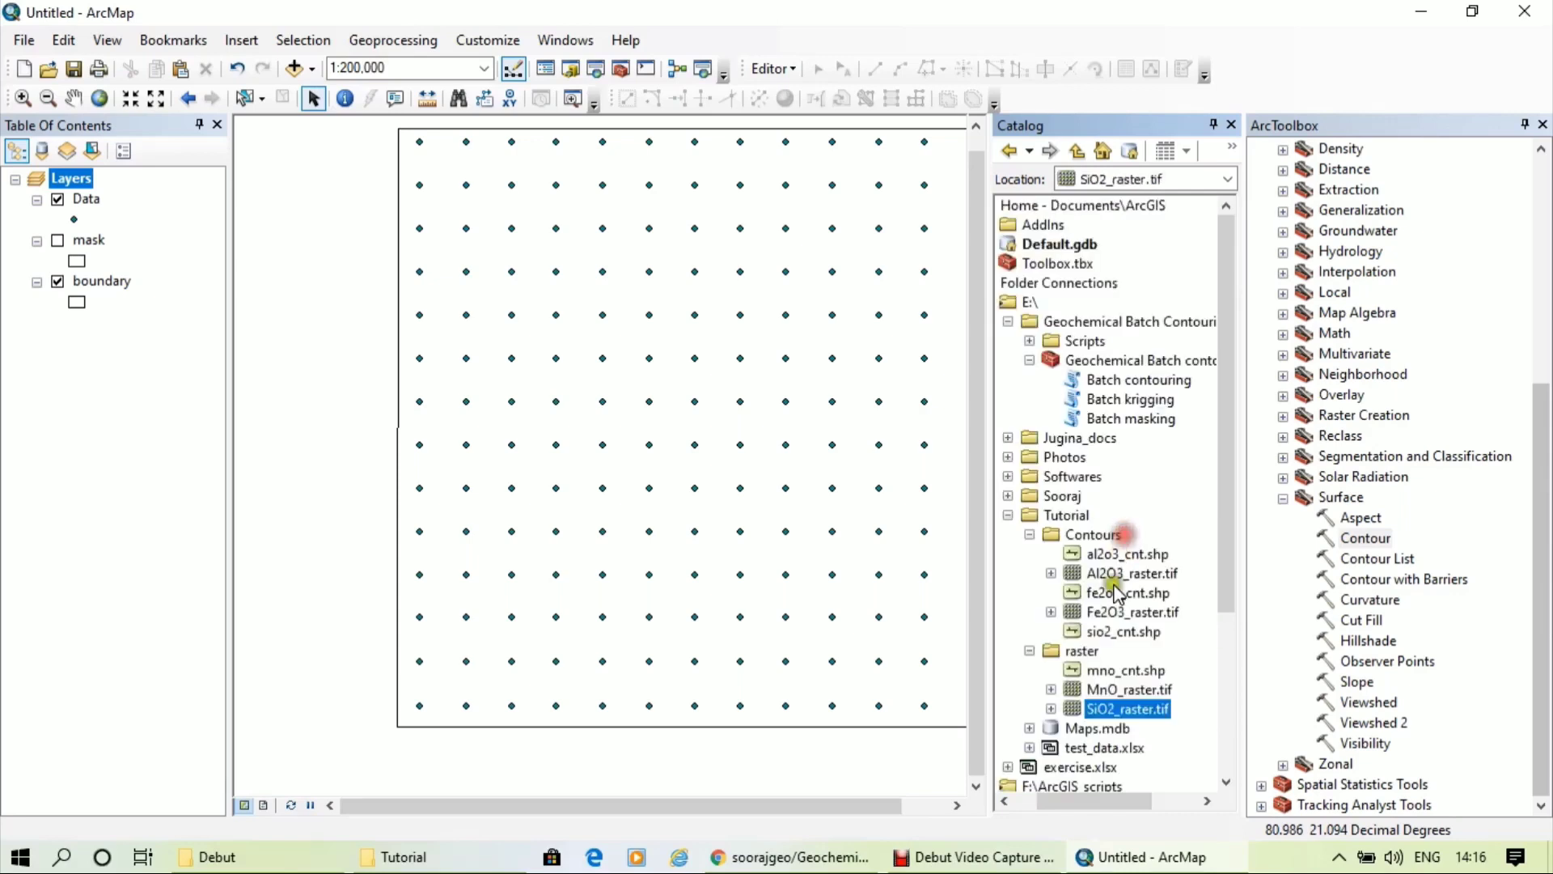
# Move SiO2_raster.tif into the Contours folder, and check the al2o3_cnt.shp contours on the map before removing that layer
pyautogui.moveTo(1129, 713); pyautogui.dragTo(815, 522)
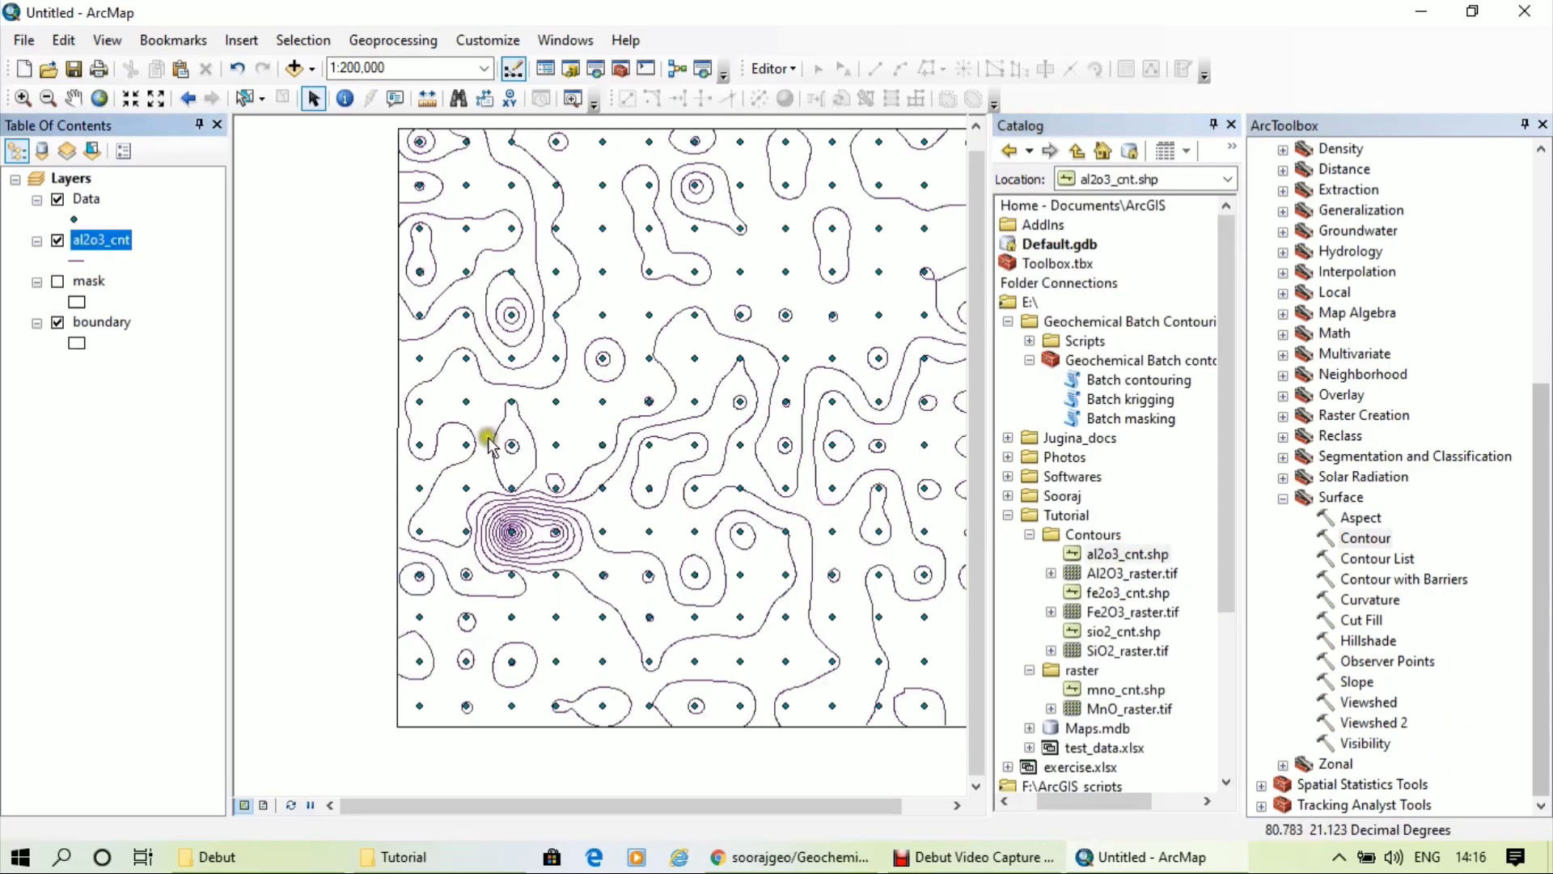
pyautogui.rightClick(101, 240)
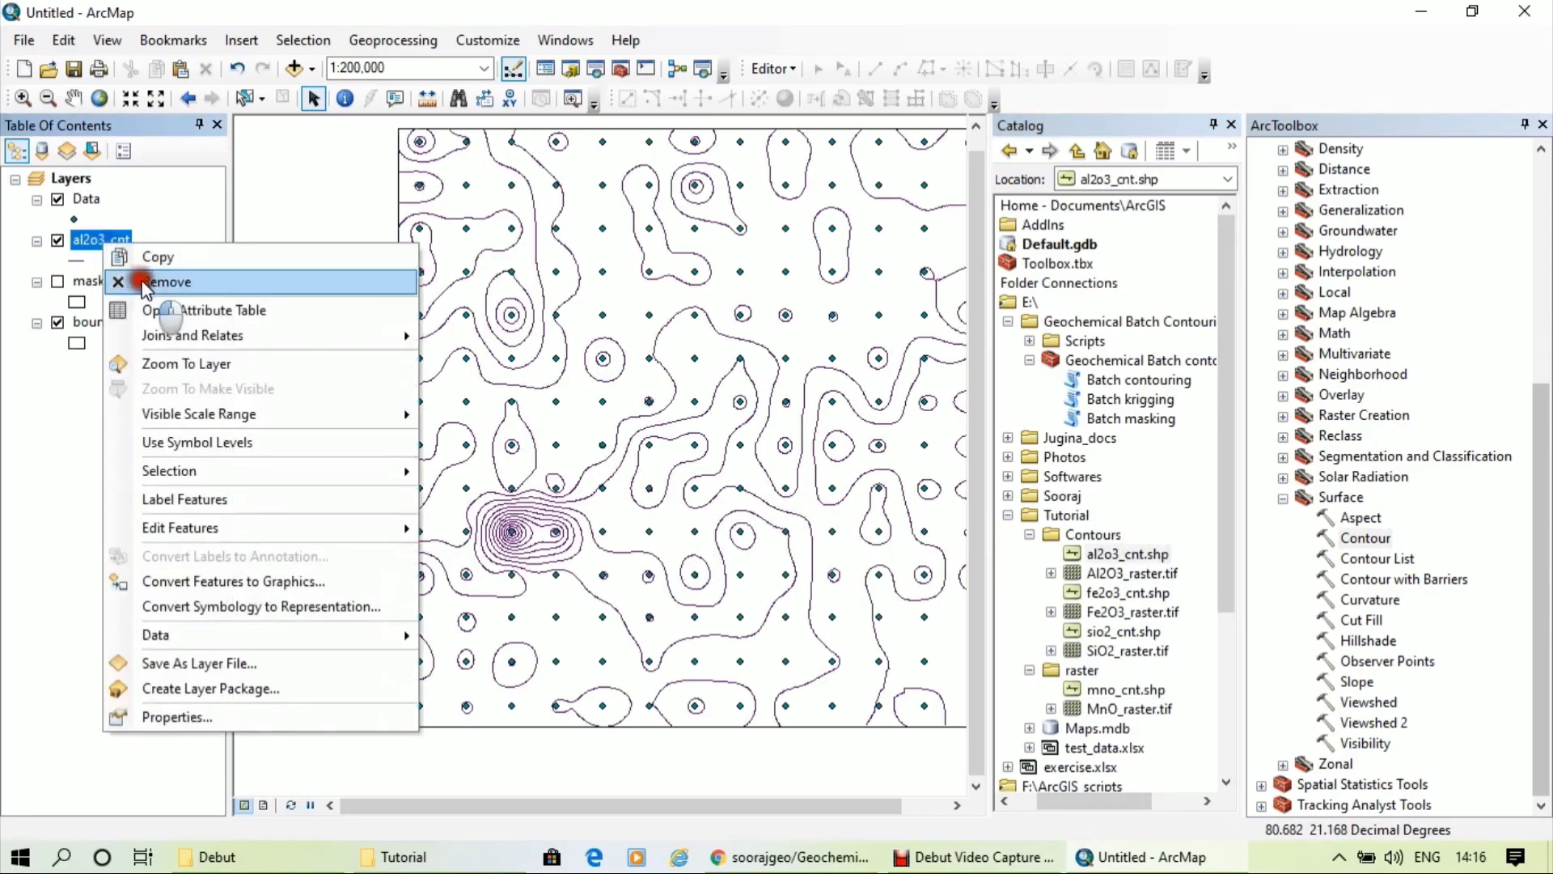
pyautogui.click(146, 283)
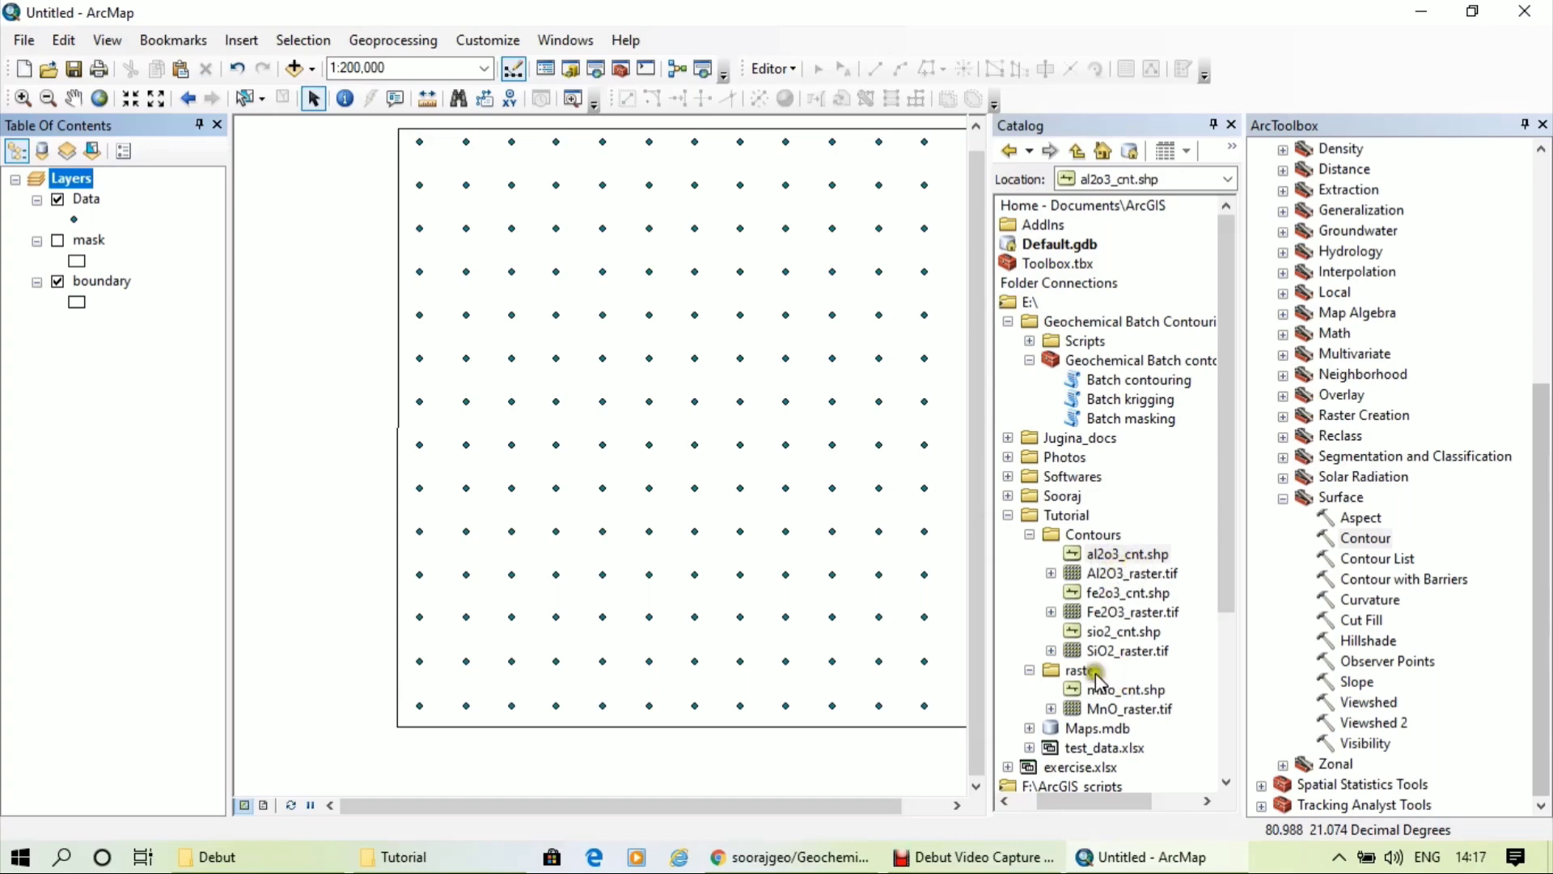
pyautogui.click(1137, 381)
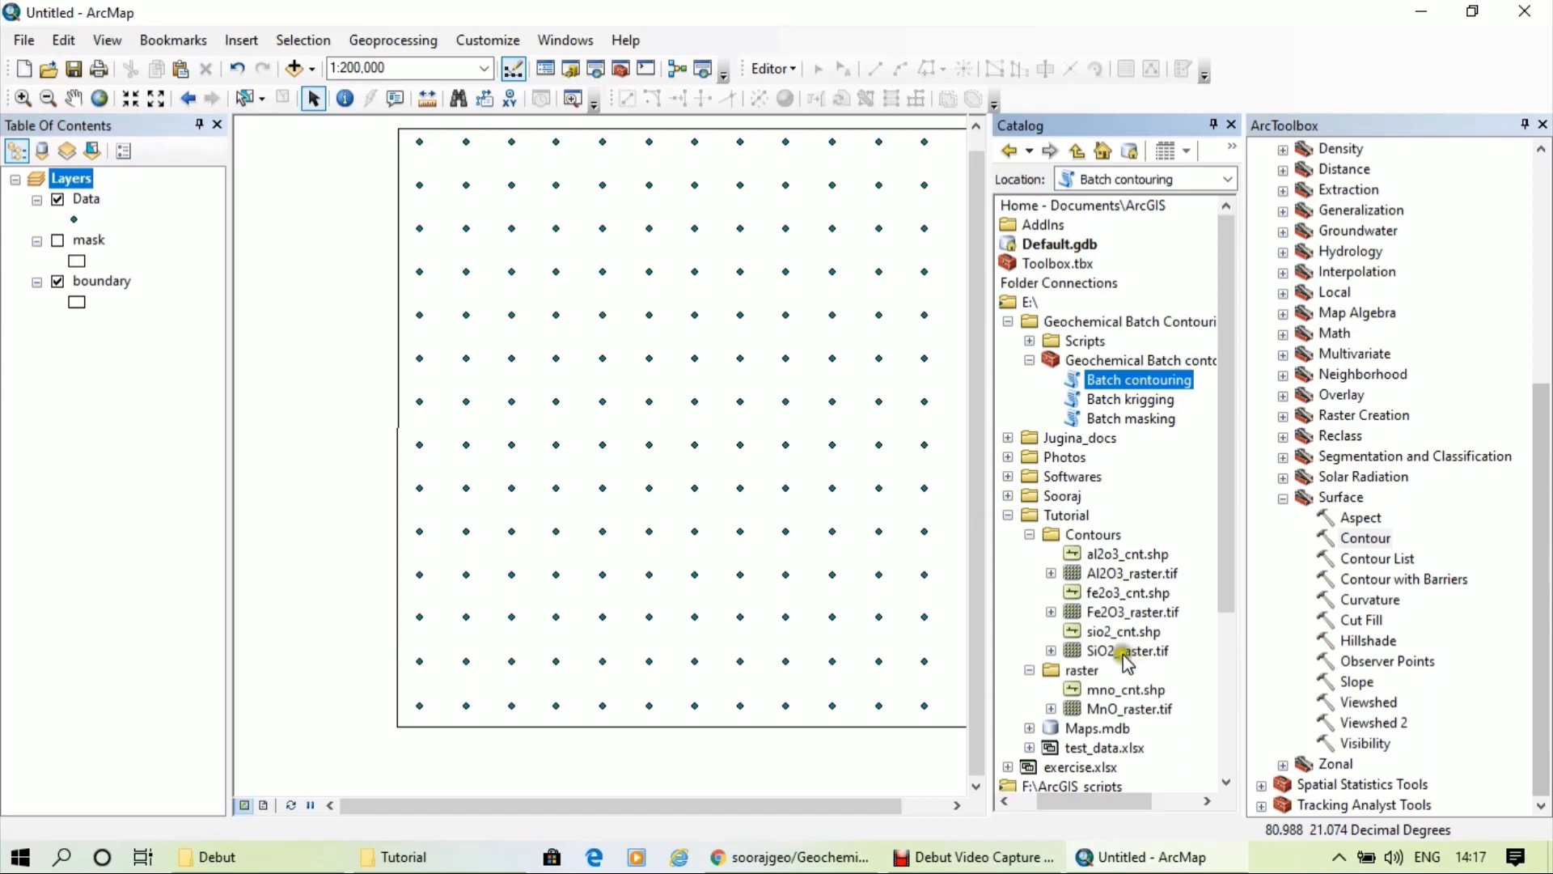
pyautogui.click(1130, 559)
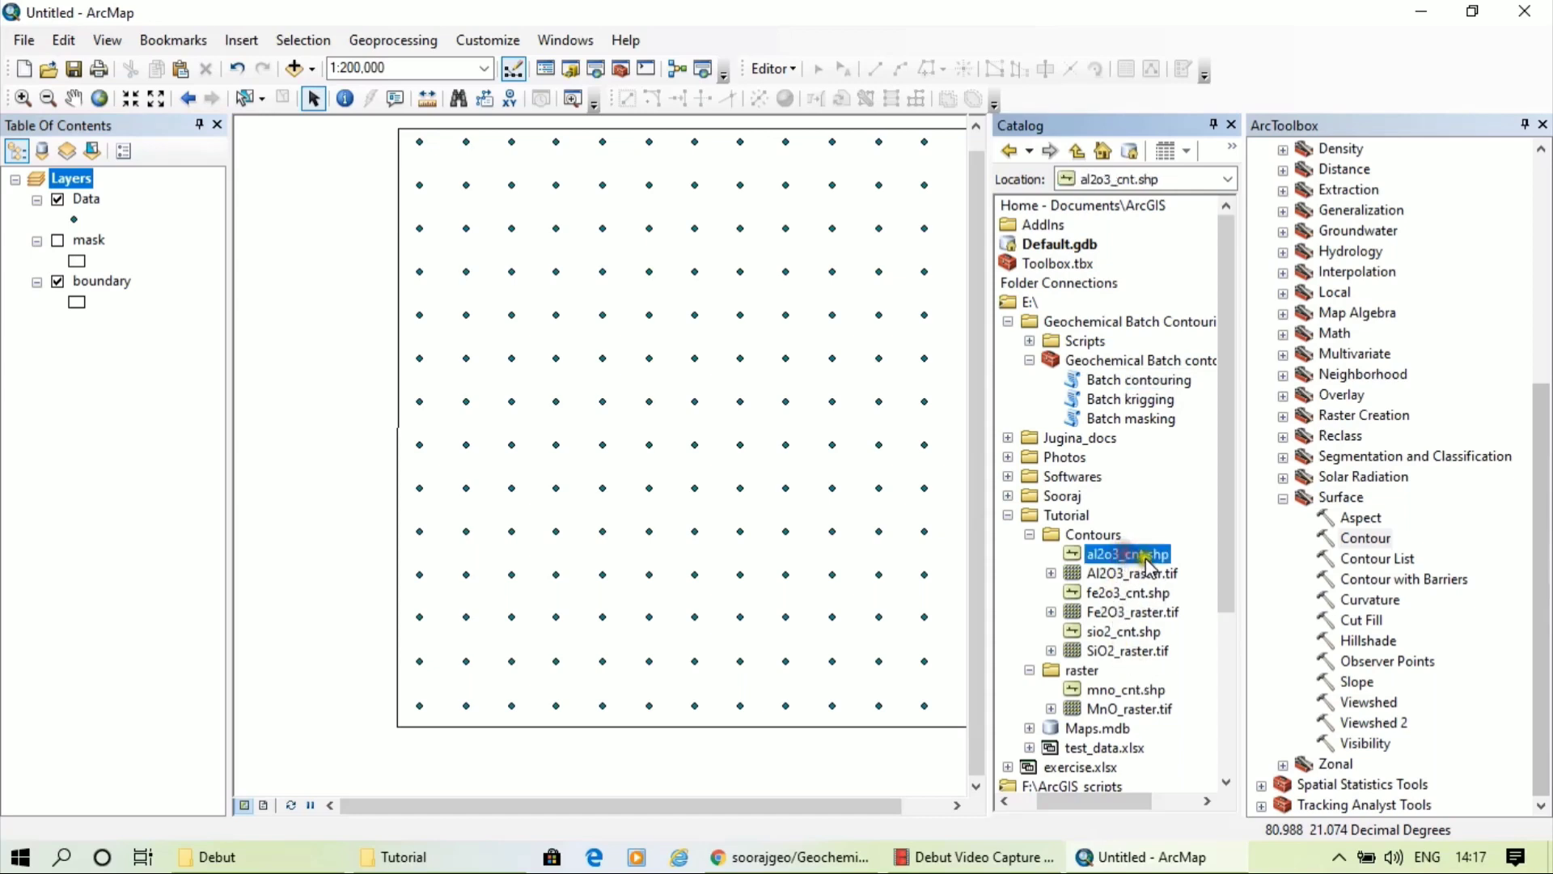
pyautogui.click(1125, 690)
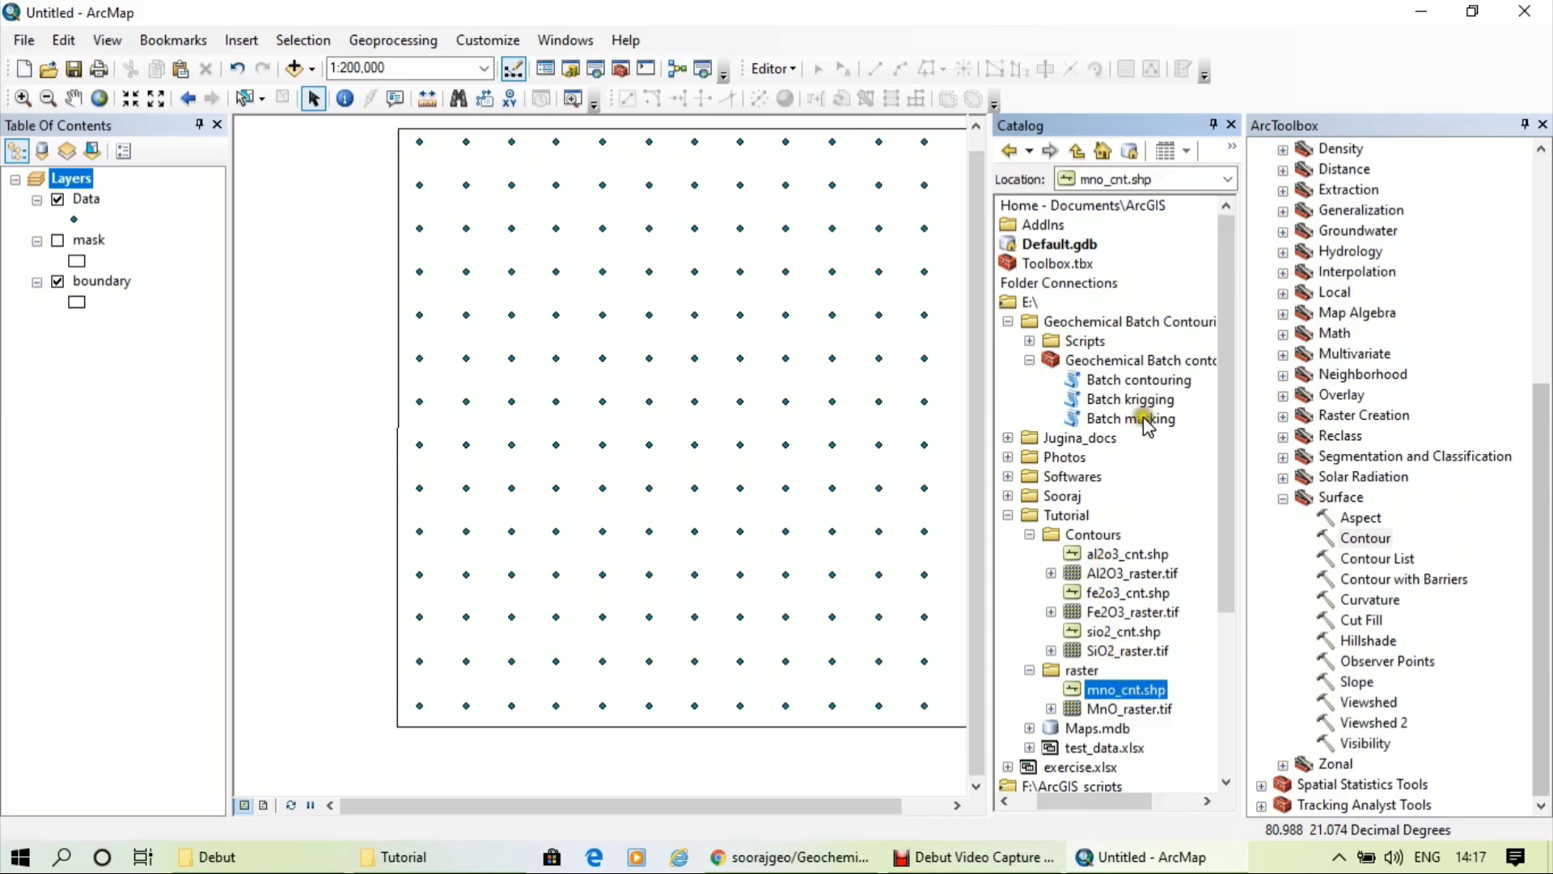
# Open the Batch contouring tool and set the folder containing rasters to E:\Tutorial\raster
pyautogui.doubleClick(1147, 382)
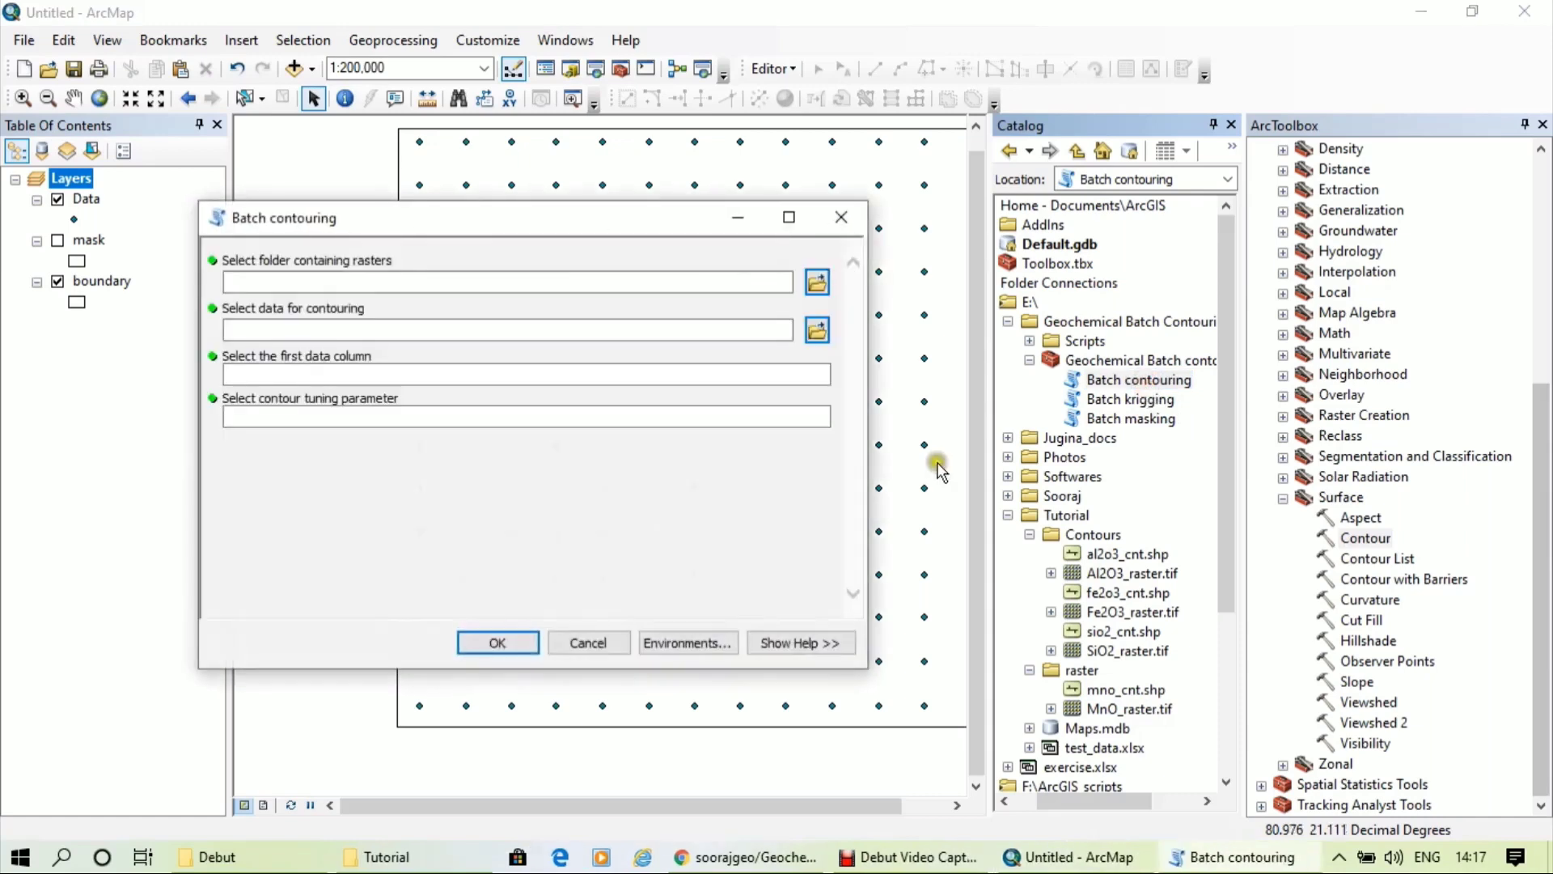
pyautogui.click(817, 282)
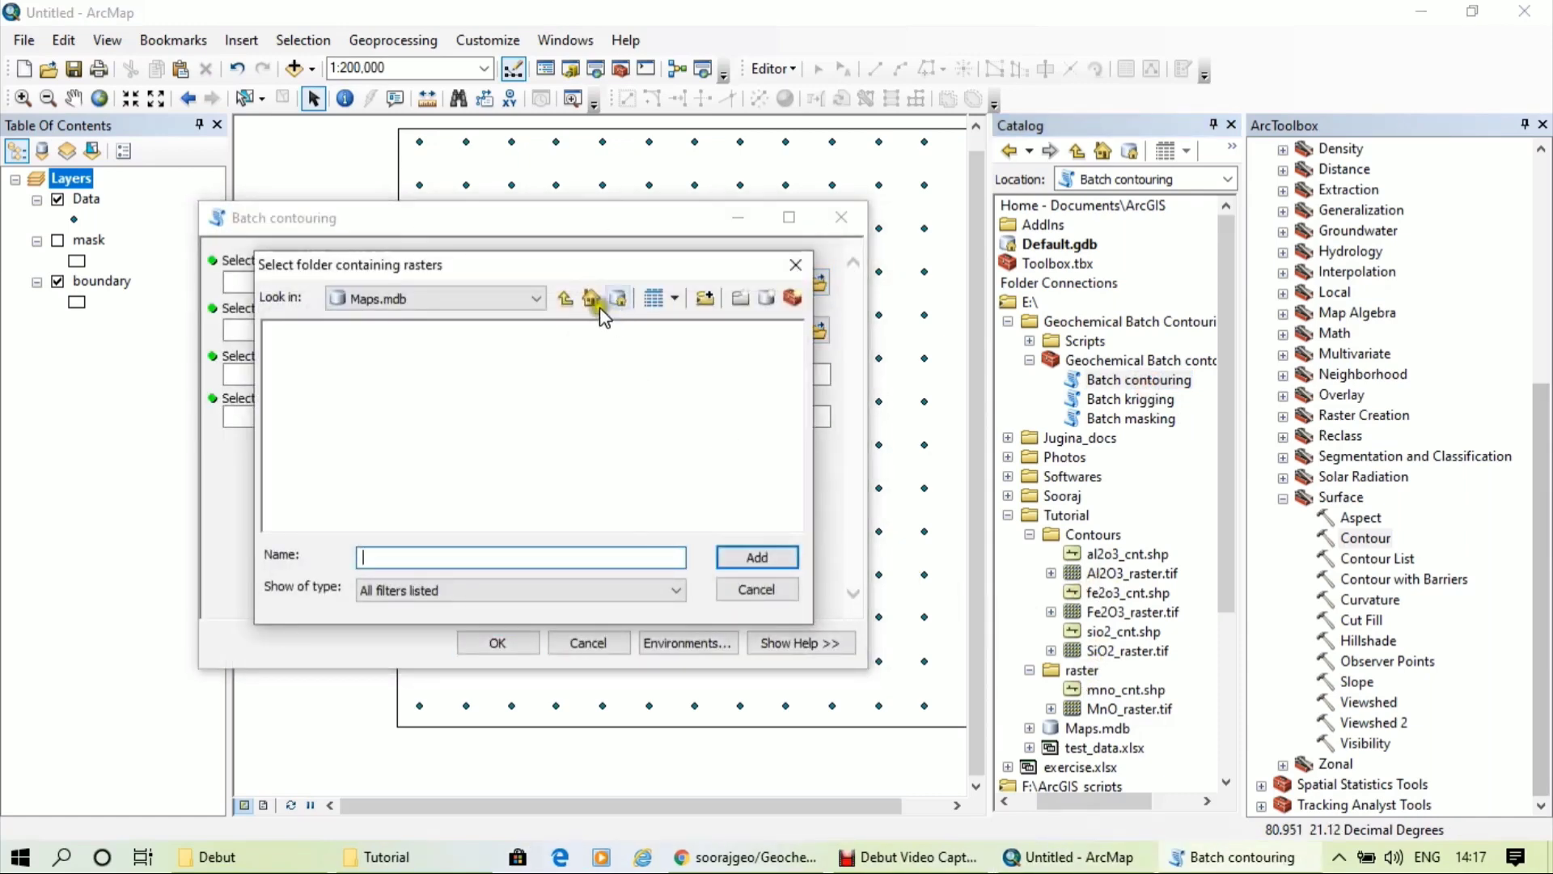
pyautogui.click(570, 298)
pyautogui.click(299, 349)
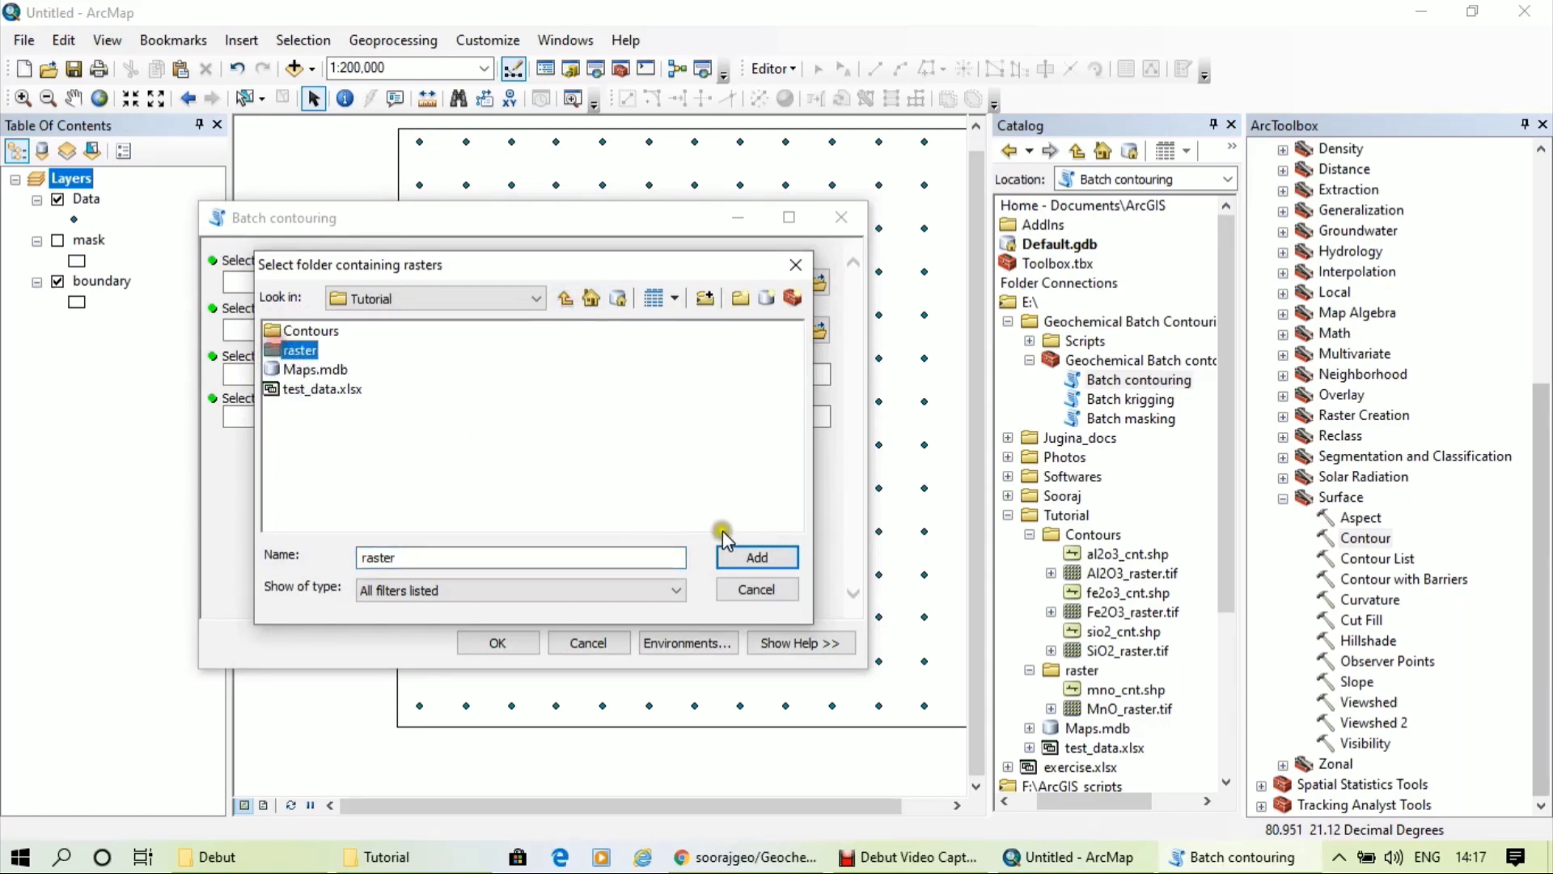
pyautogui.click(752, 558)
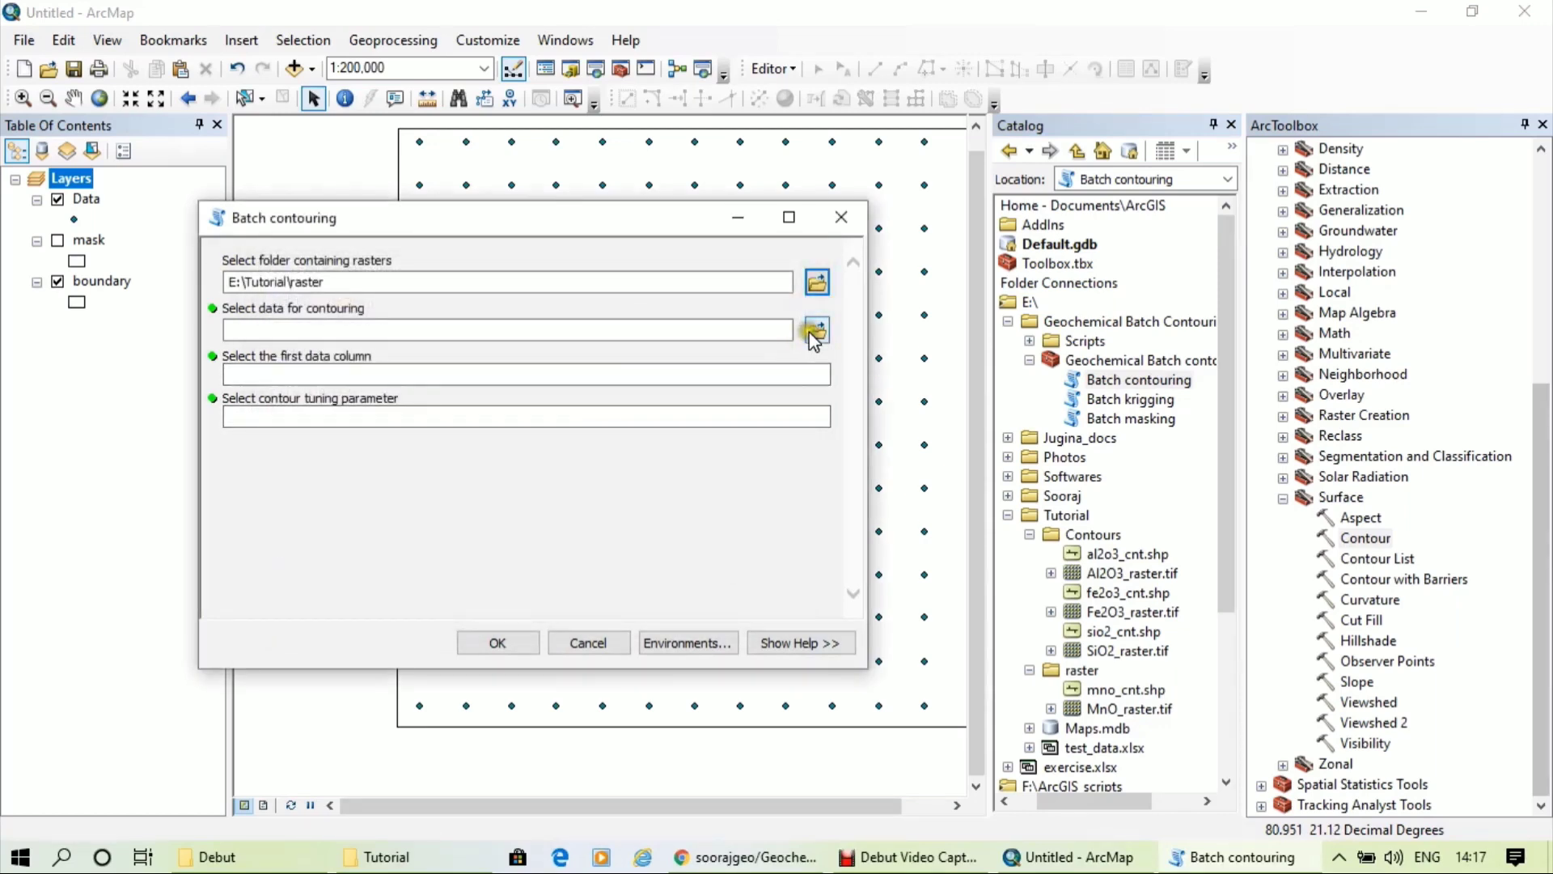
# Choose Data from Maps.mdb as the contouring data, with first data column 5 and contour tuning parameter 4
pyautogui.click(814, 332)
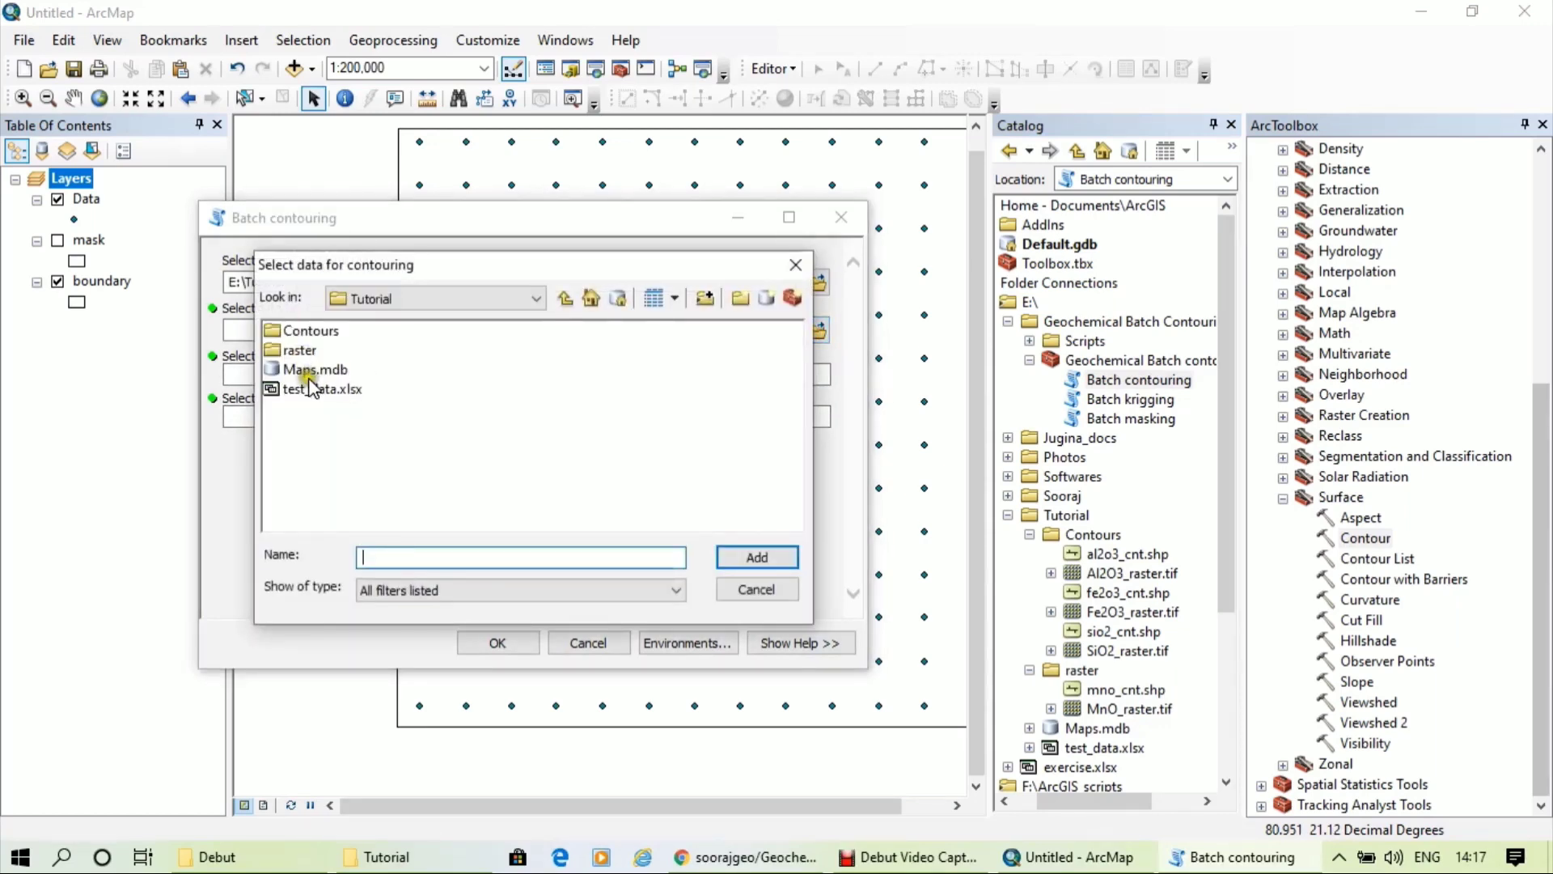
pyautogui.doubleClick(309, 374)
pyautogui.click(301, 332)
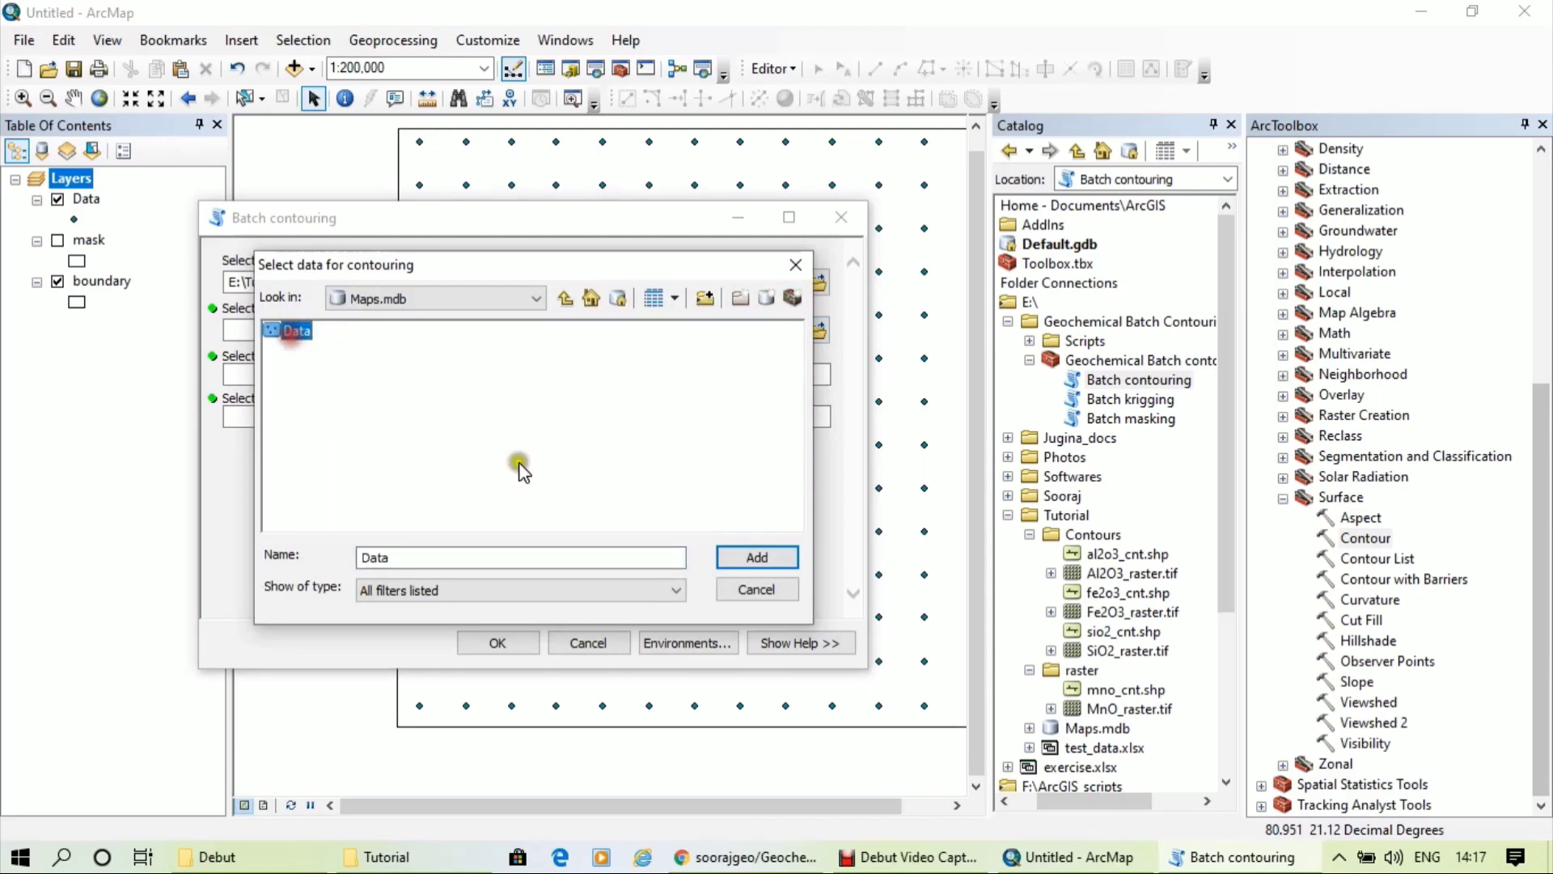
pyautogui.click(754, 557)
pyautogui.click(687, 374)
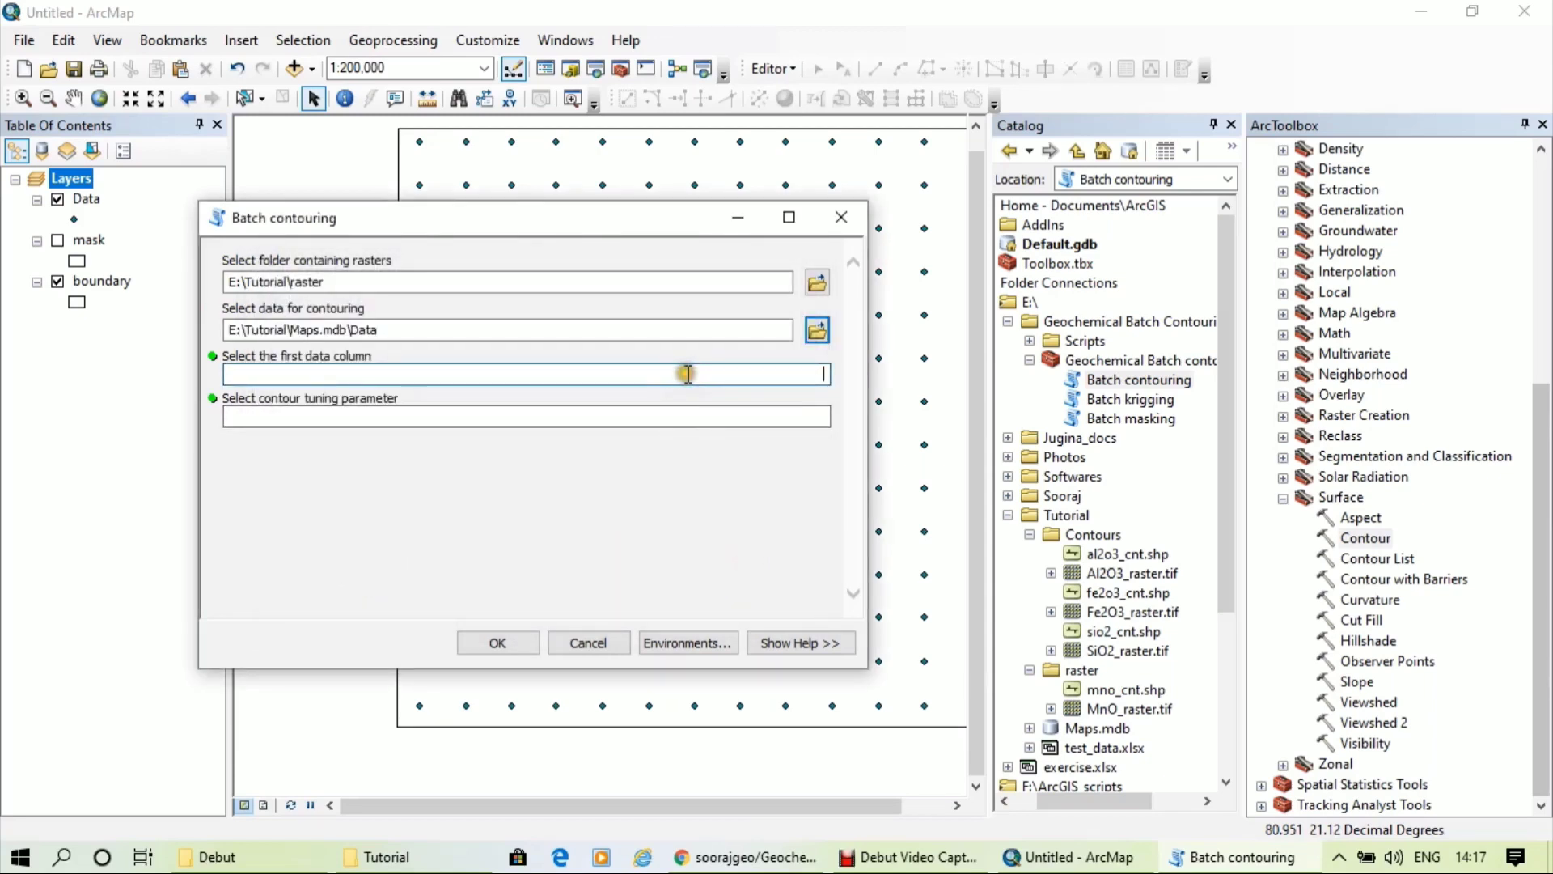
pyautogui.click(683, 416)
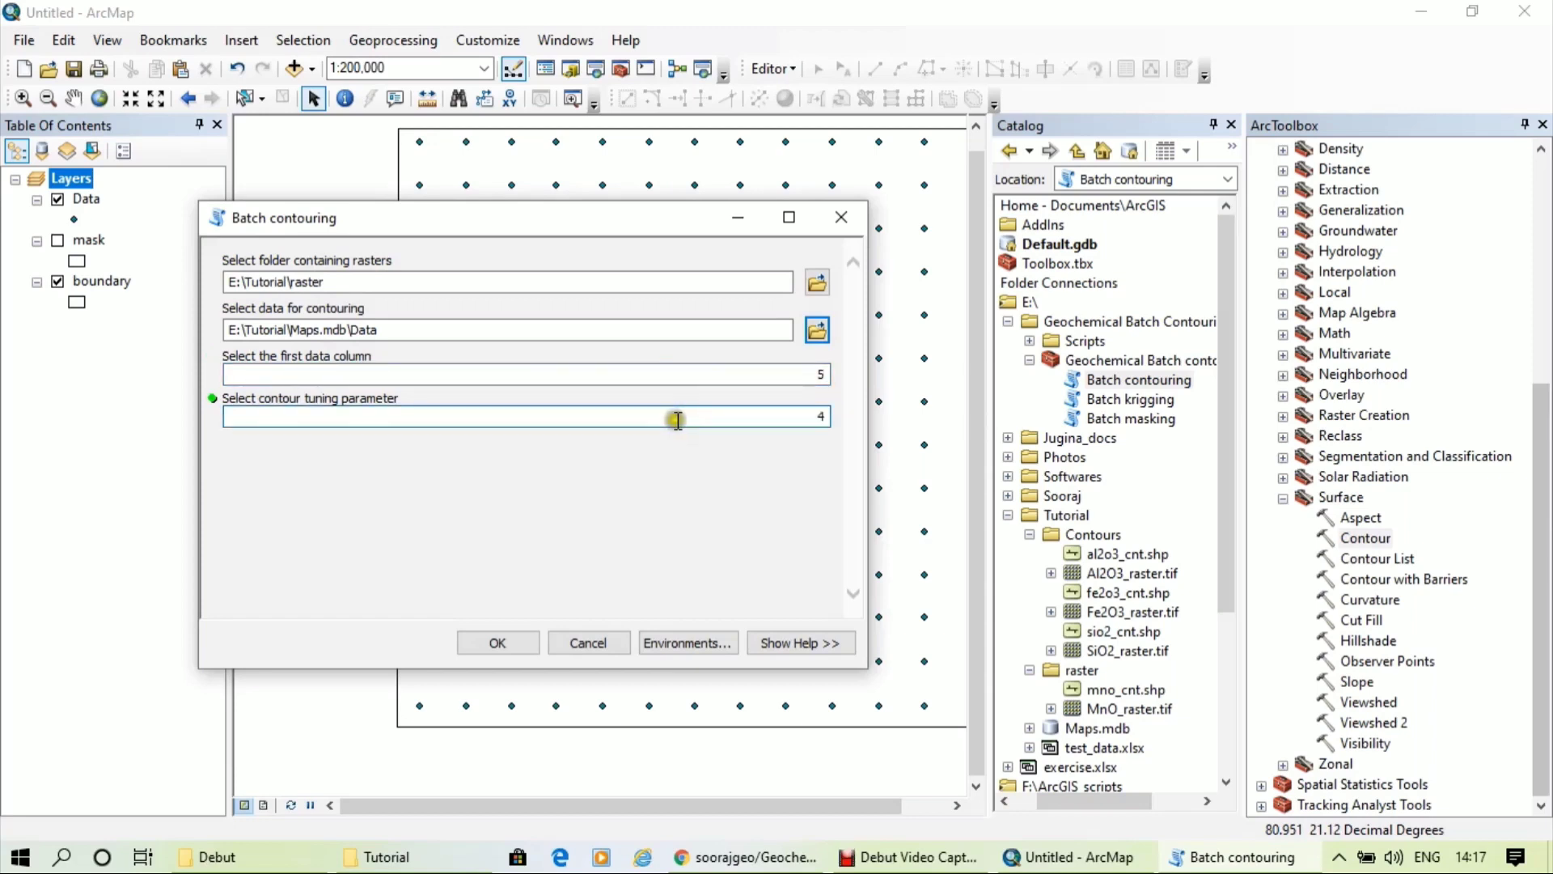
# Run the batch contouring, and check the mno_cnt.shp contours on the map before removing that layer
pyautogui.click(523, 640)
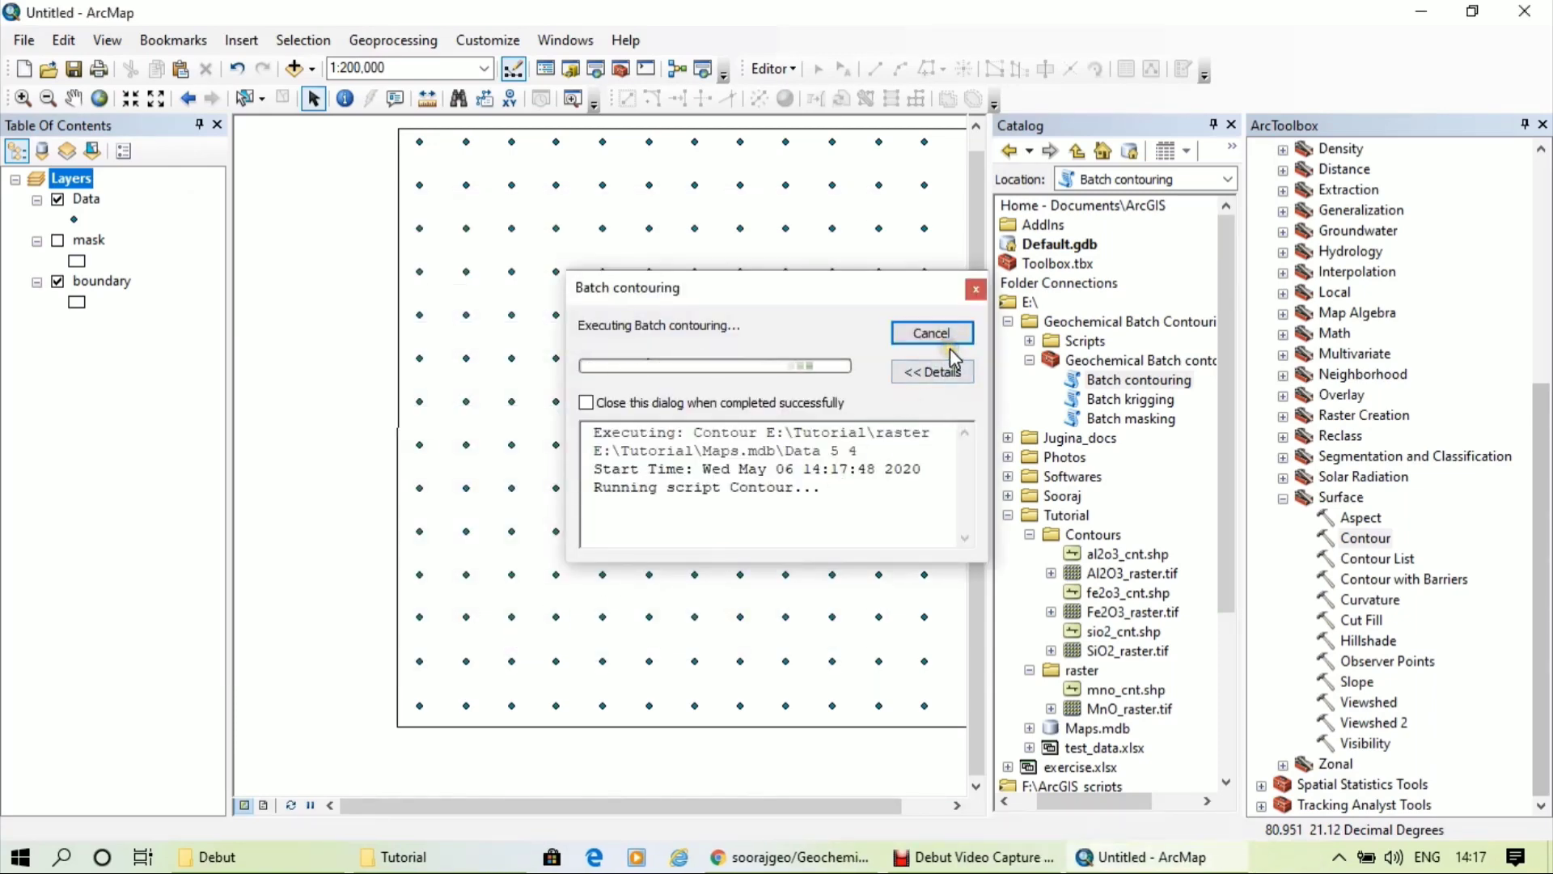
pyautogui.click(945, 332)
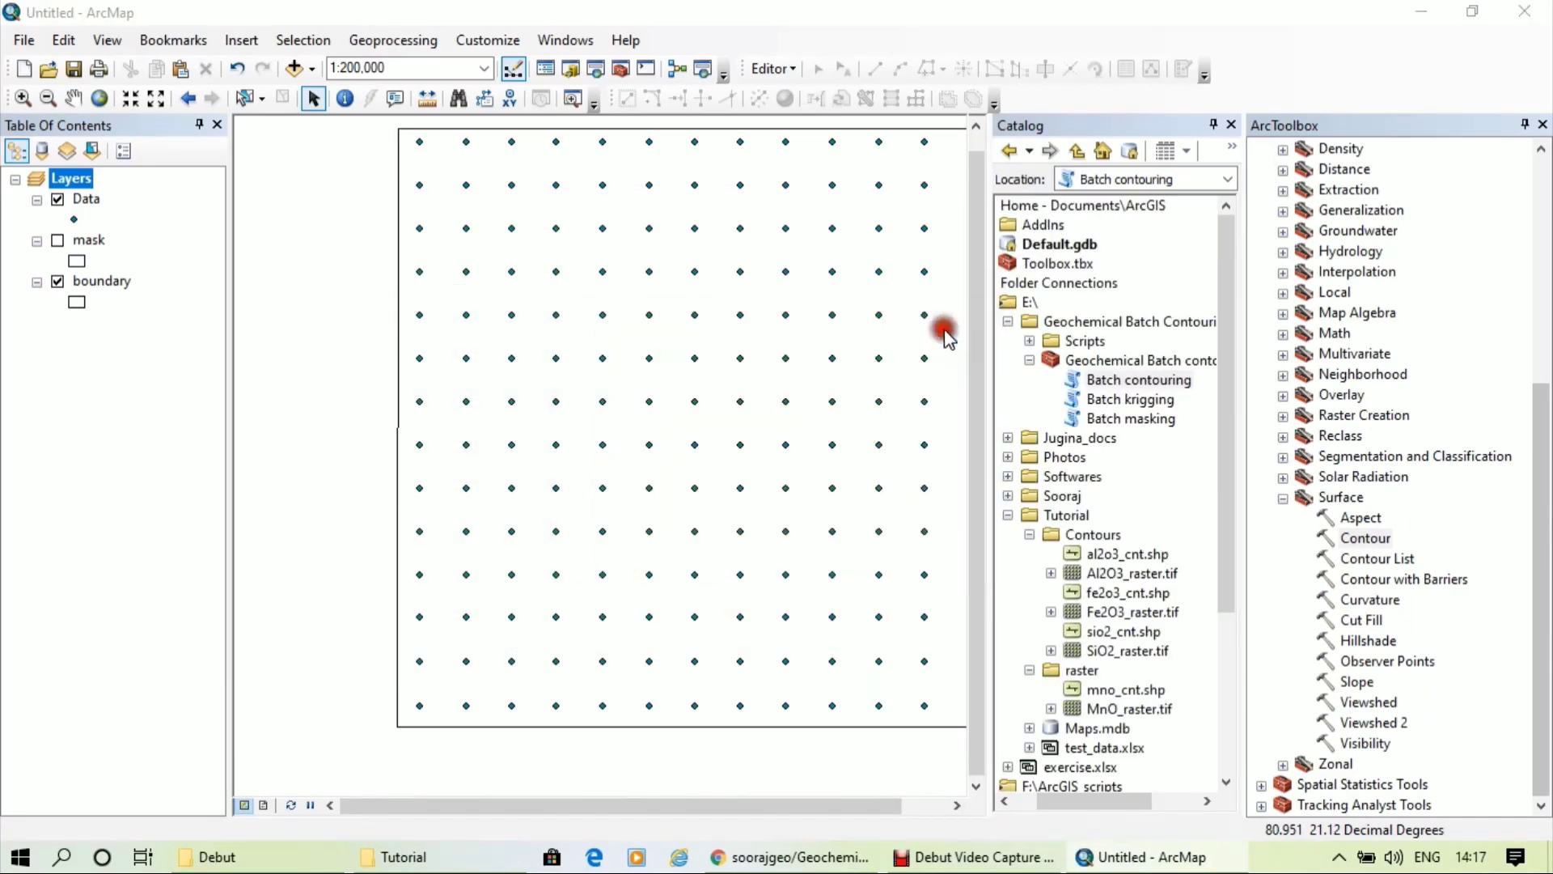
pyautogui.click(1125, 692)
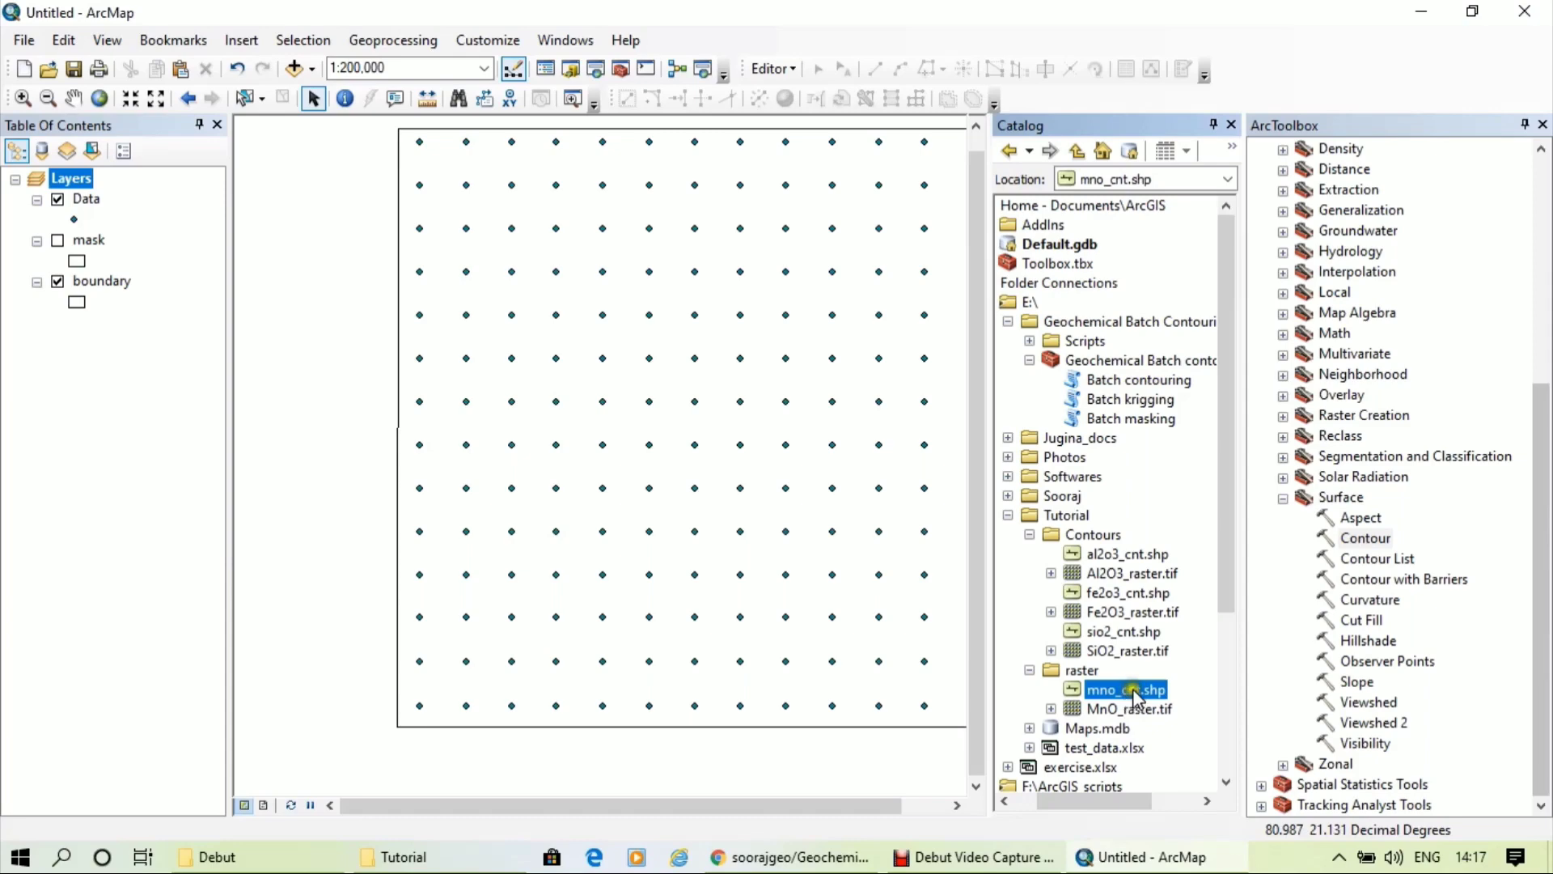
pyautogui.moveTo(1136, 694)
pyautogui.mouseDown()
pyautogui.moveTo(1153, 716)
pyautogui.moveTo(757, 536)
pyautogui.mouseUp()
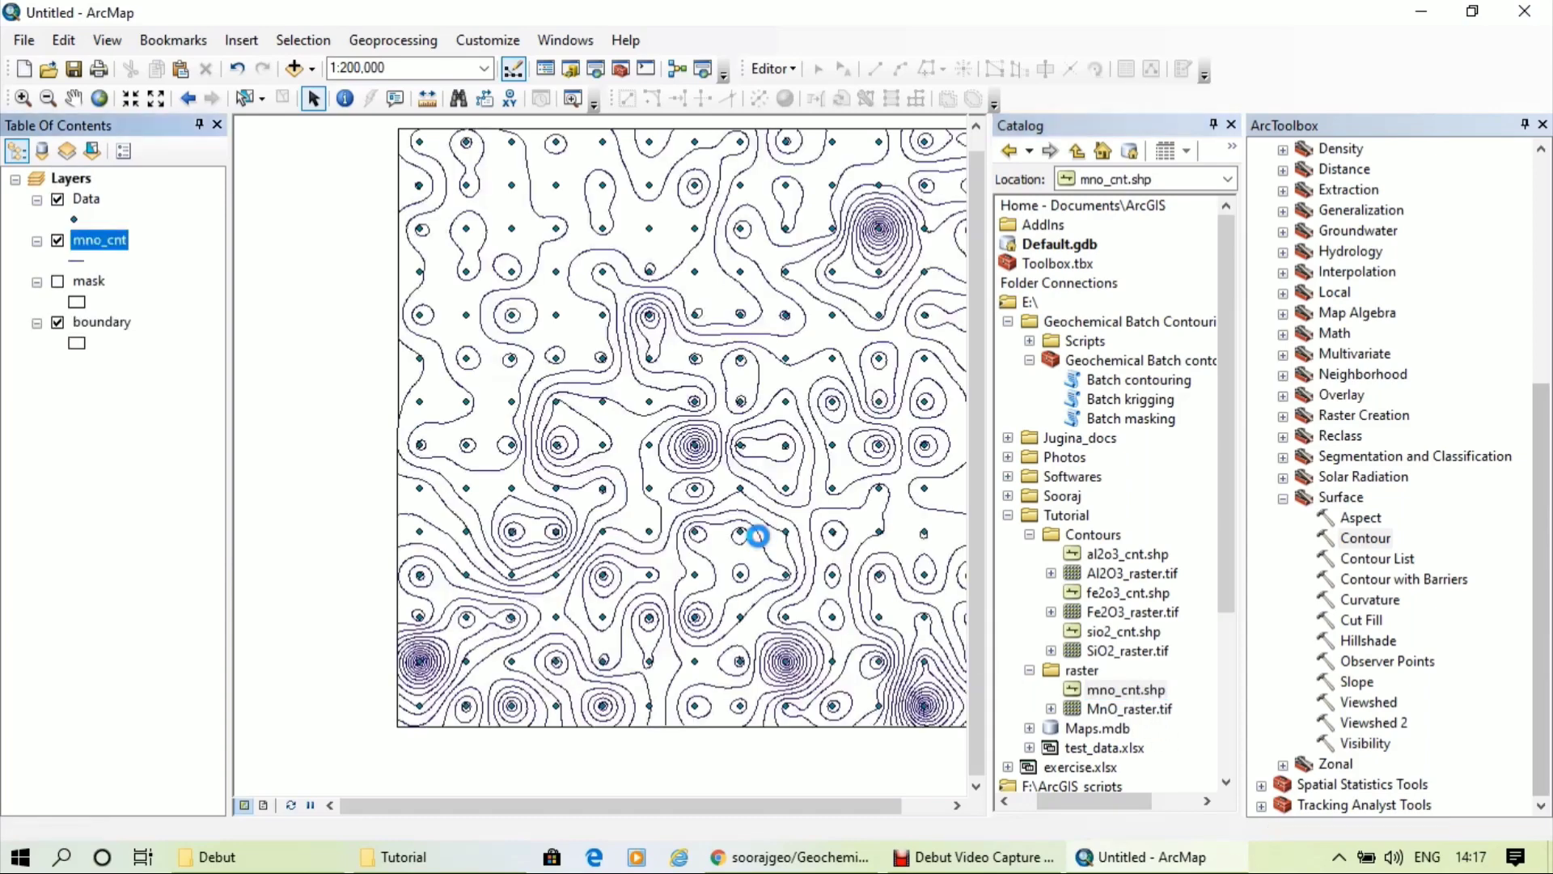
pyautogui.rightClick(123, 253)
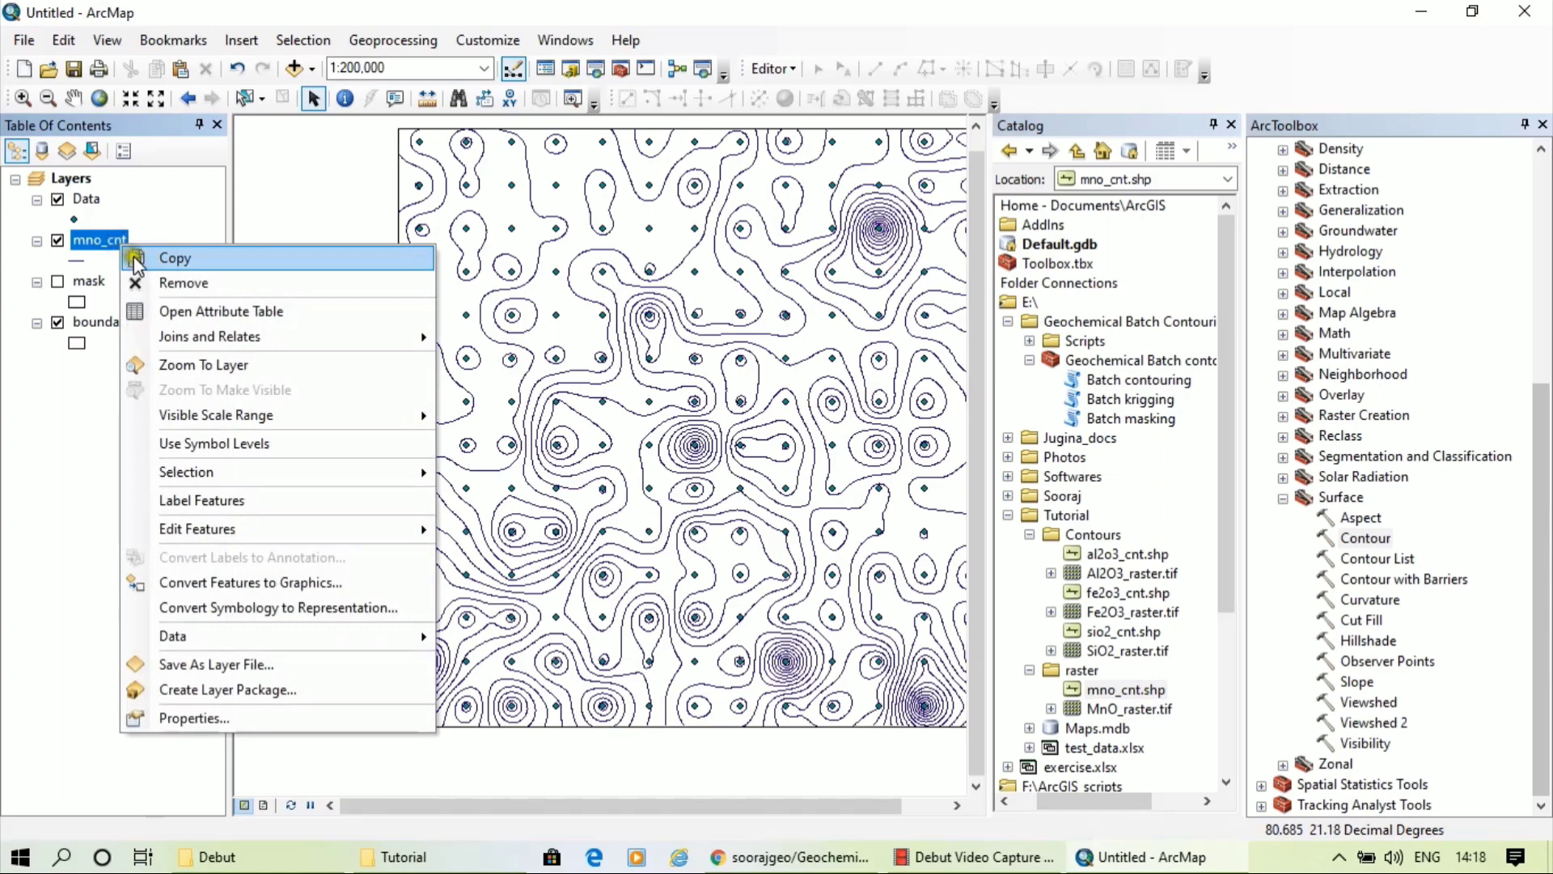
pyautogui.click(164, 283)
# Move mno_cnt.shp and MnO_raster.tif from the raster folder into the Contours folder
pyautogui.click(1125, 690)
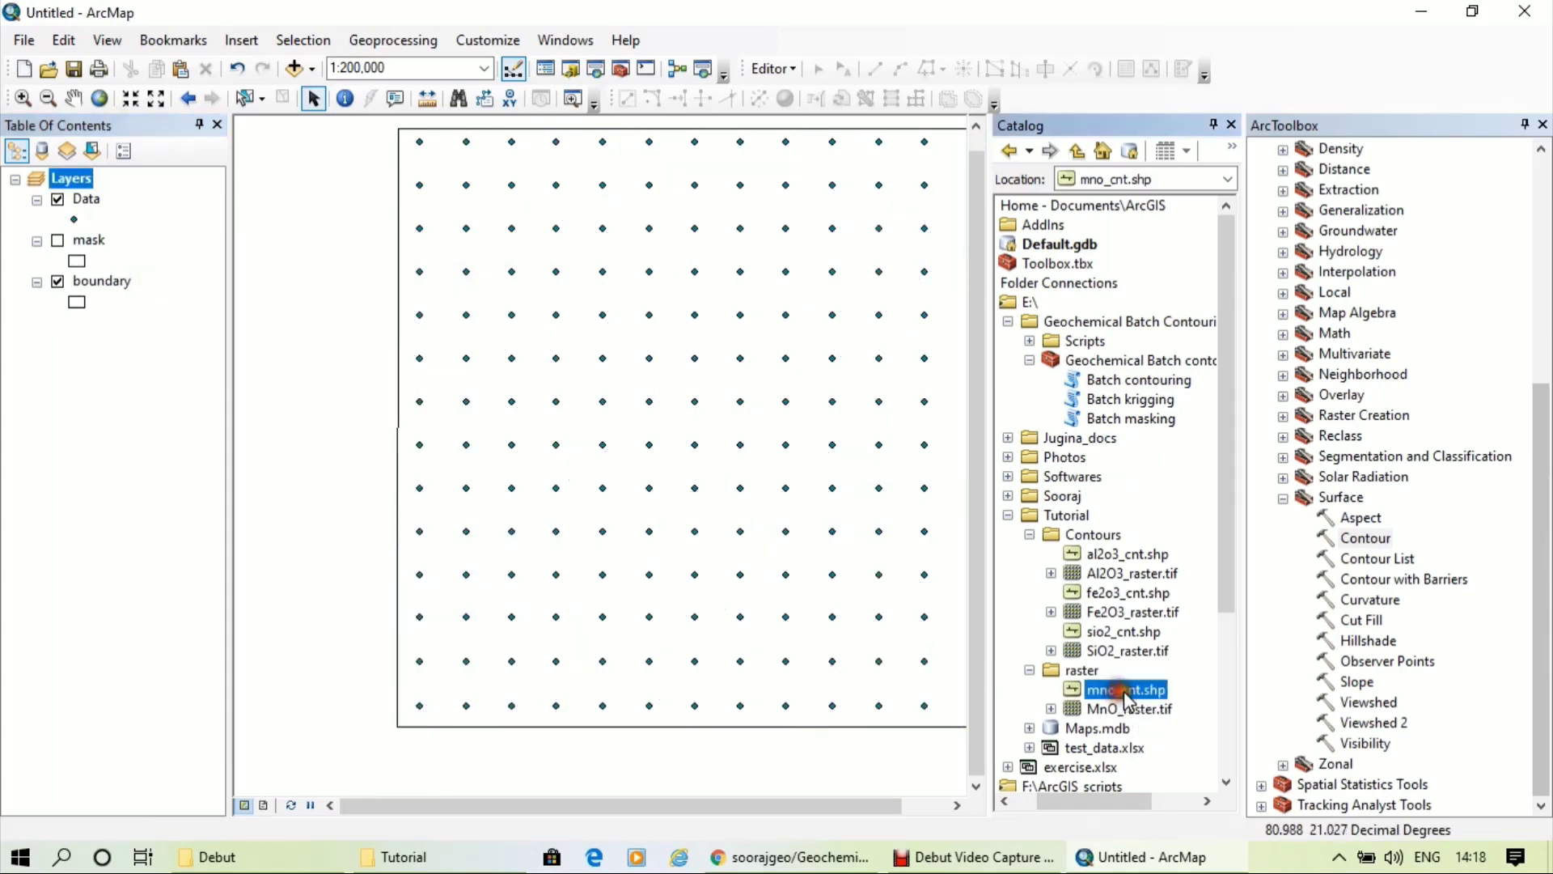
pyautogui.moveTo(1127, 695); pyautogui.dragTo(1120, 686)
pyautogui.moveTo(1130, 698); pyautogui.dragTo(1091, 548)
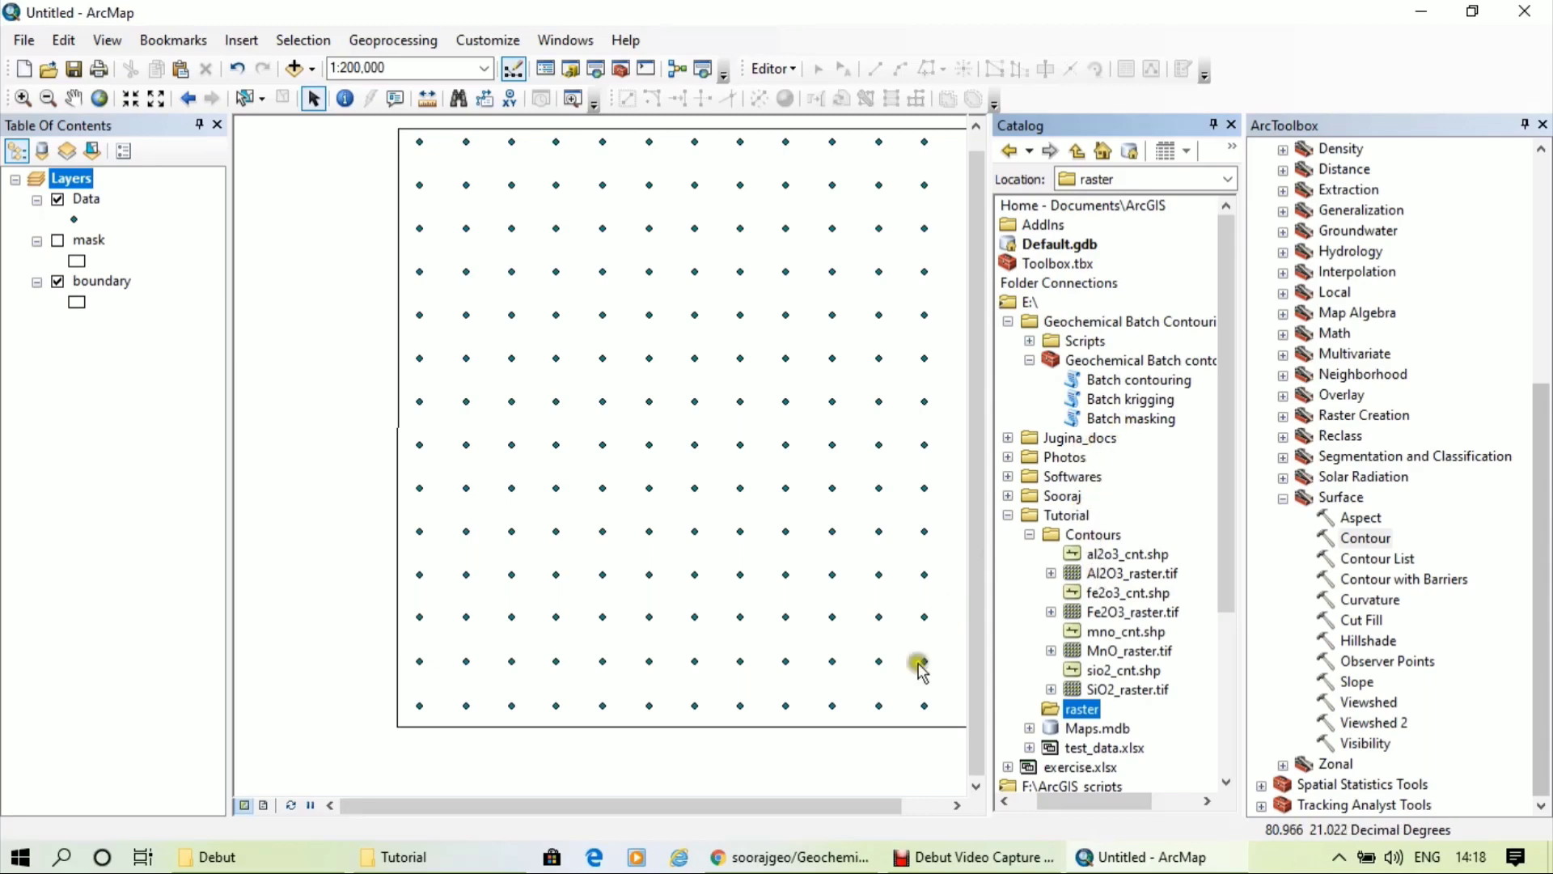
# Show the mask layer, and check the al2o3_cnt.shp contours against the mask polygons before removing the contour layer
pyautogui.moveTo(877, 804); pyautogui.dragTo(943, 809)
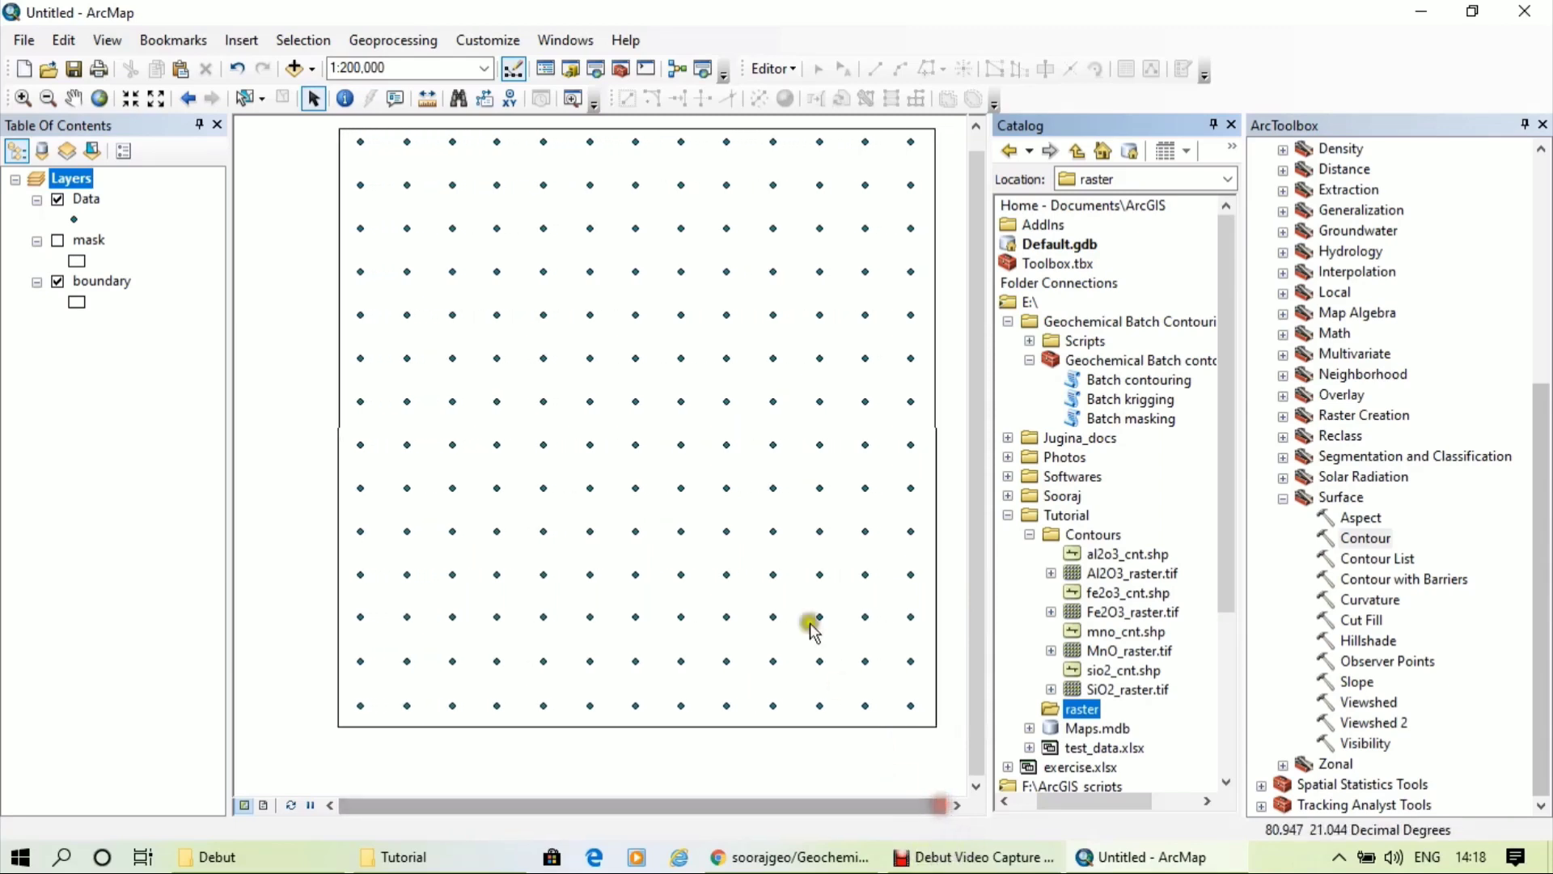
pyautogui.click(59, 240)
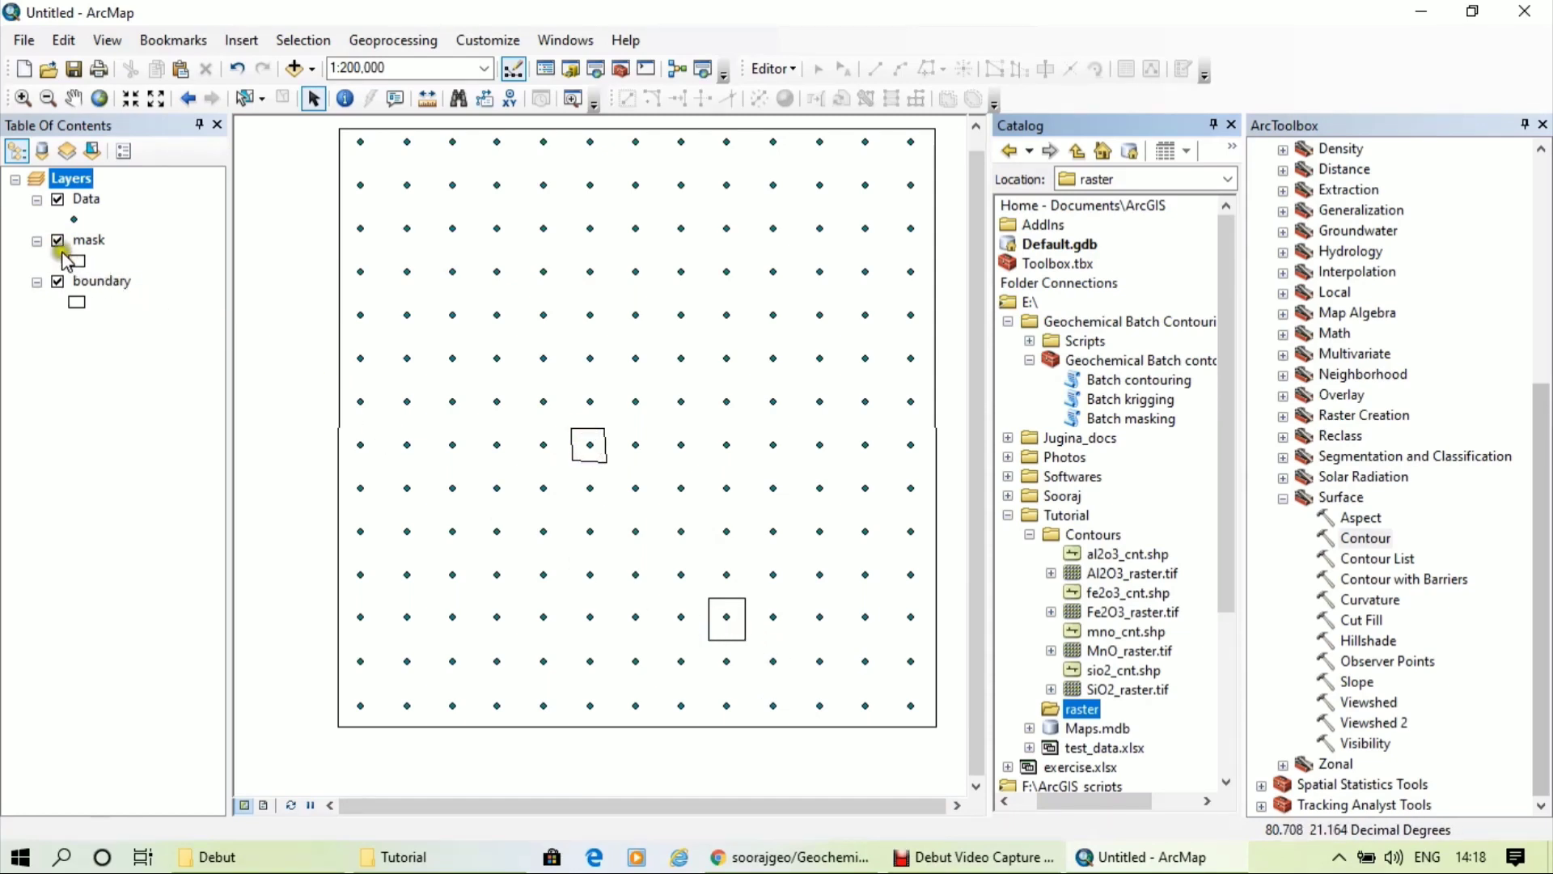
pyautogui.moveTo(1120, 554)
pyautogui.mouseDown()
pyautogui.moveTo(930, 537)
pyautogui.moveTo(801, 493)
pyautogui.mouseUp()
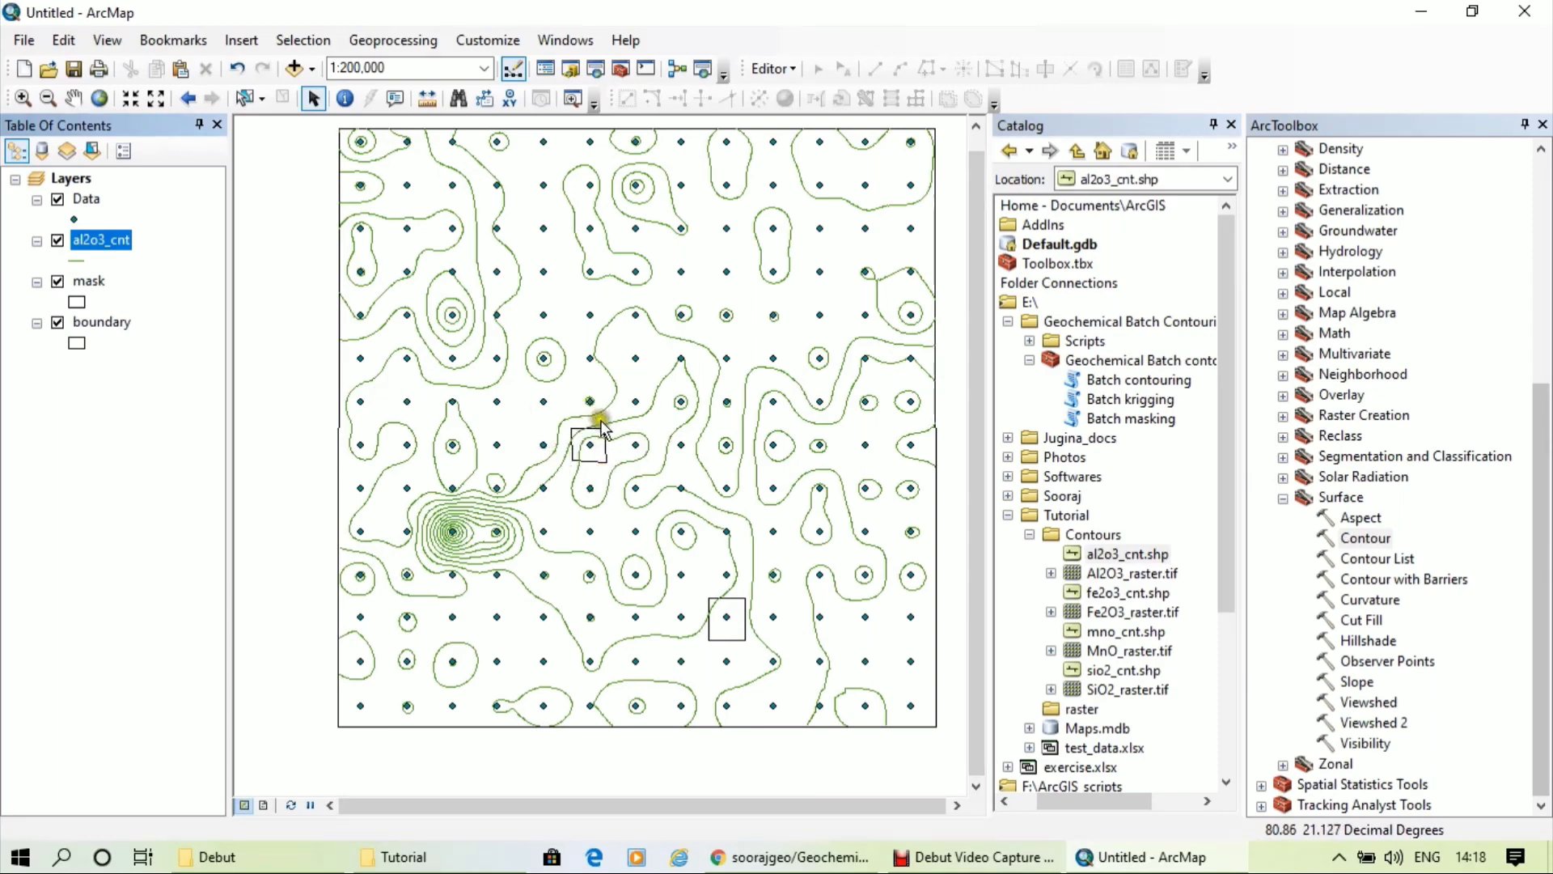
pyautogui.rightClick(73, 246)
pyautogui.click(114, 276)
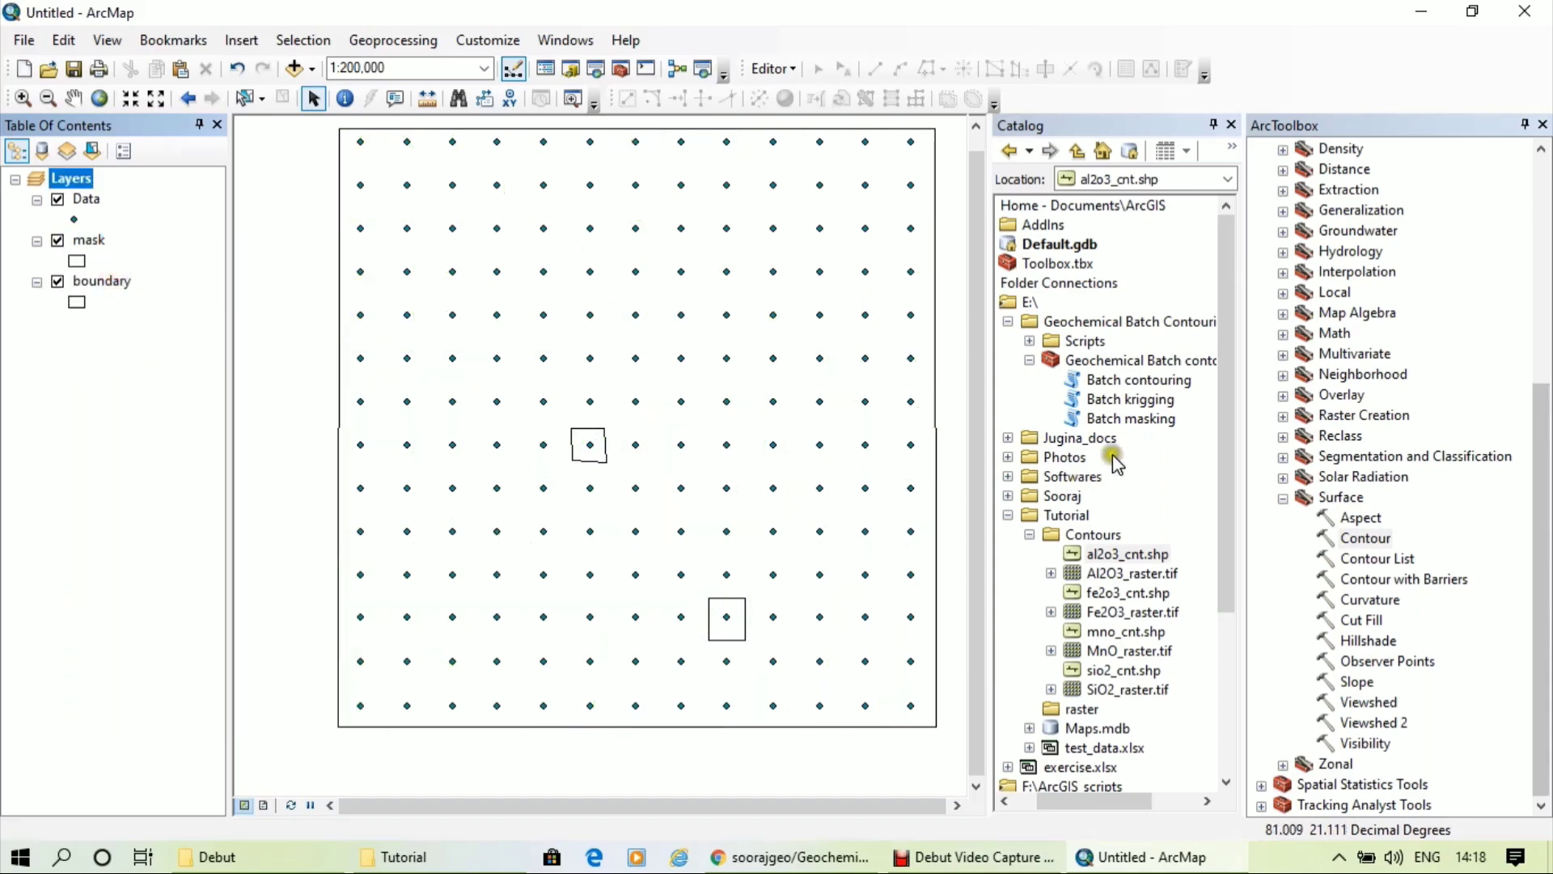
# Open the Batch masking tool and set the input folder to E:\Tutorial\Contours
pyautogui.doubleClick(1128, 419)
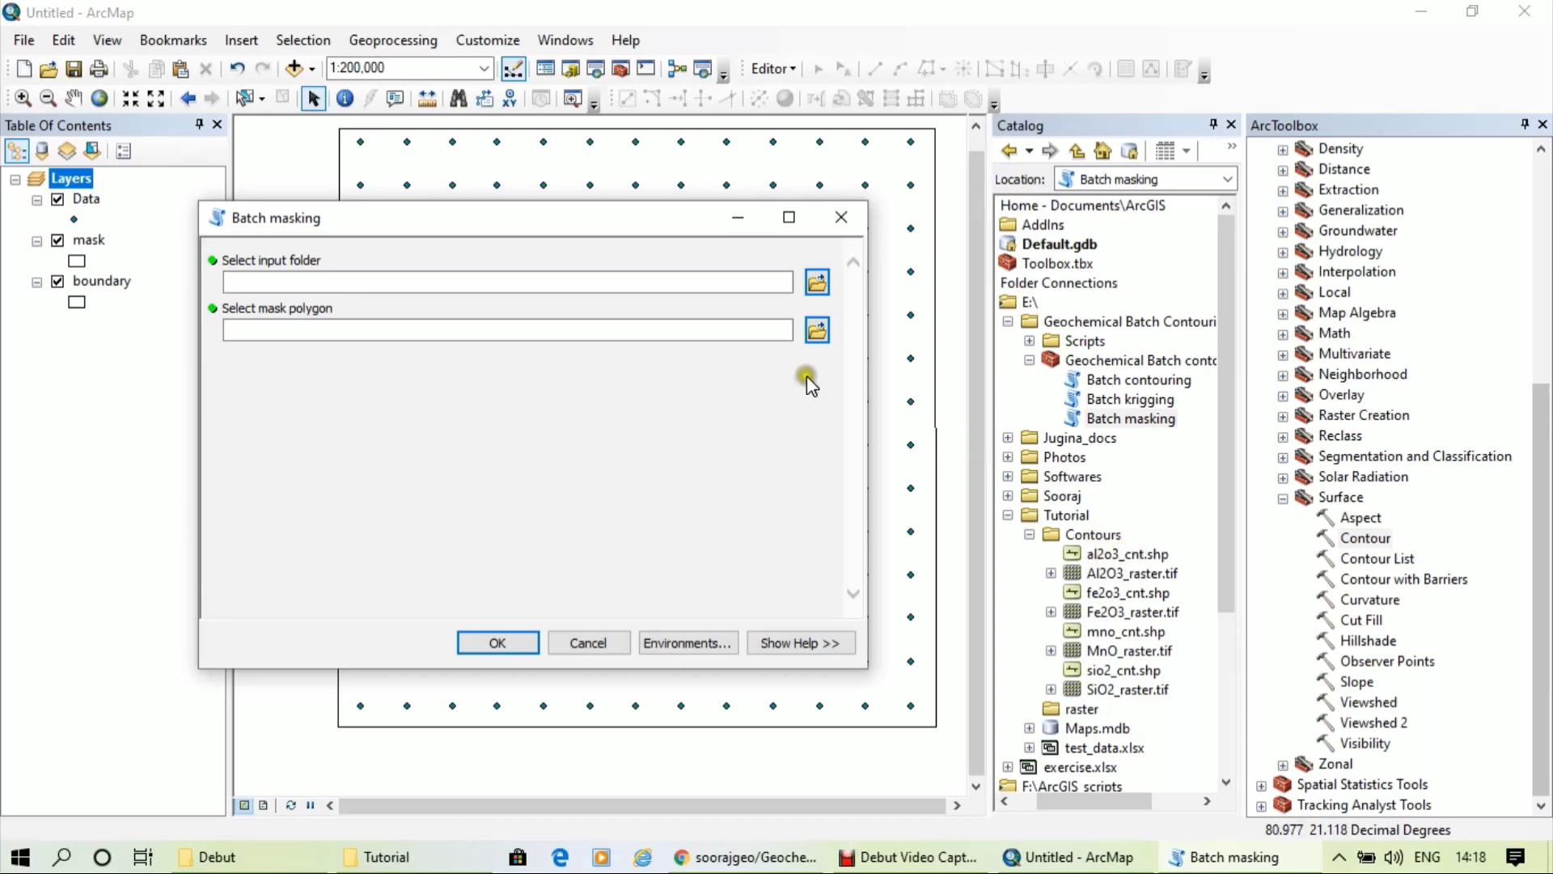
pyautogui.click(818, 284)
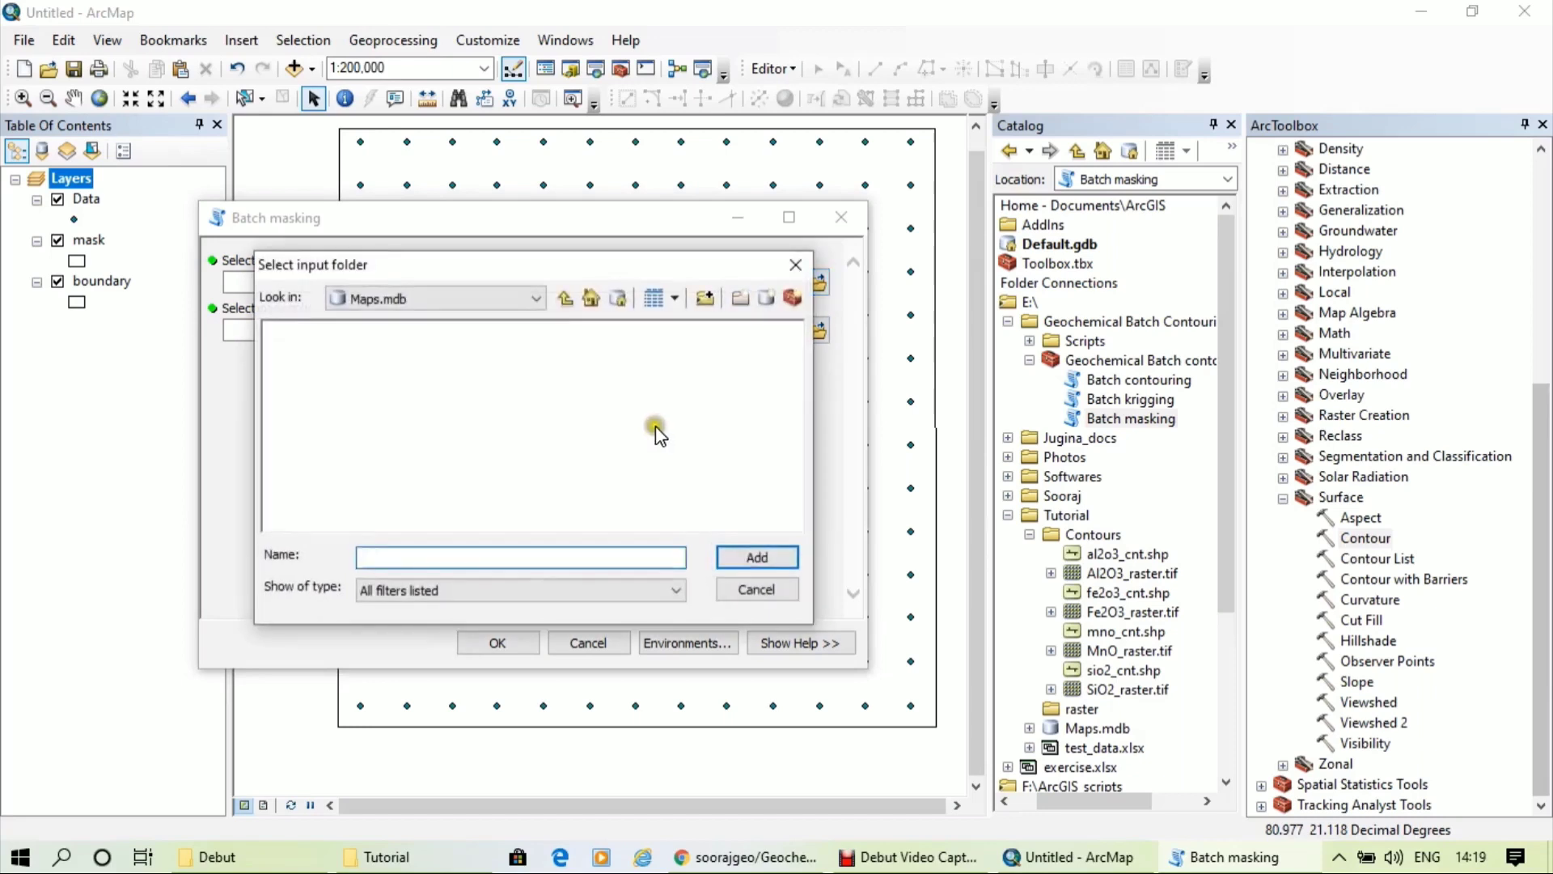
pyautogui.click(566, 299)
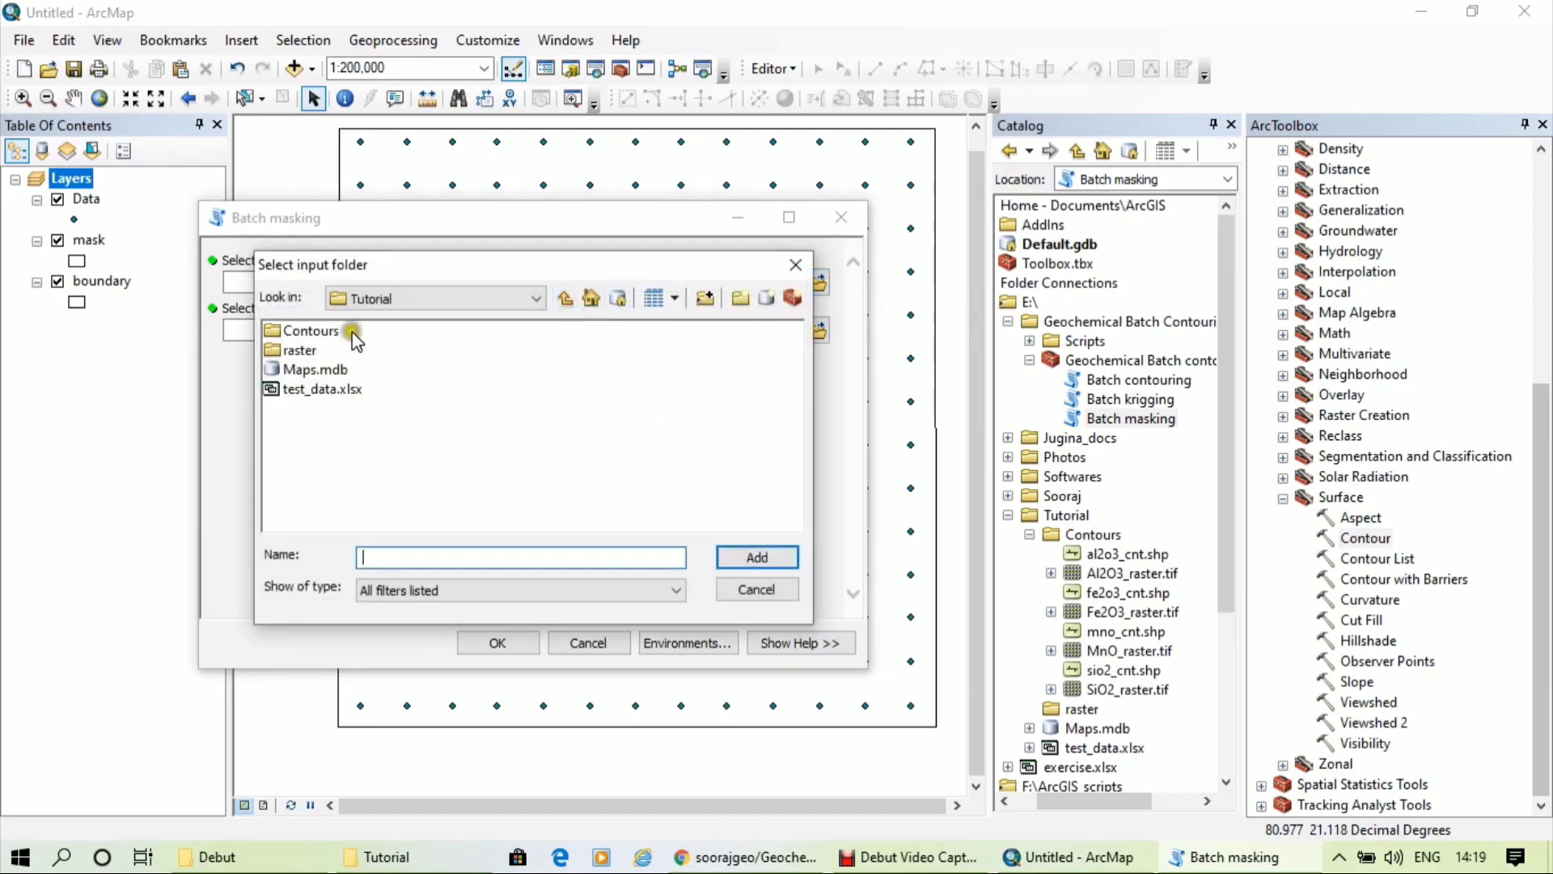
pyautogui.click(758, 557)
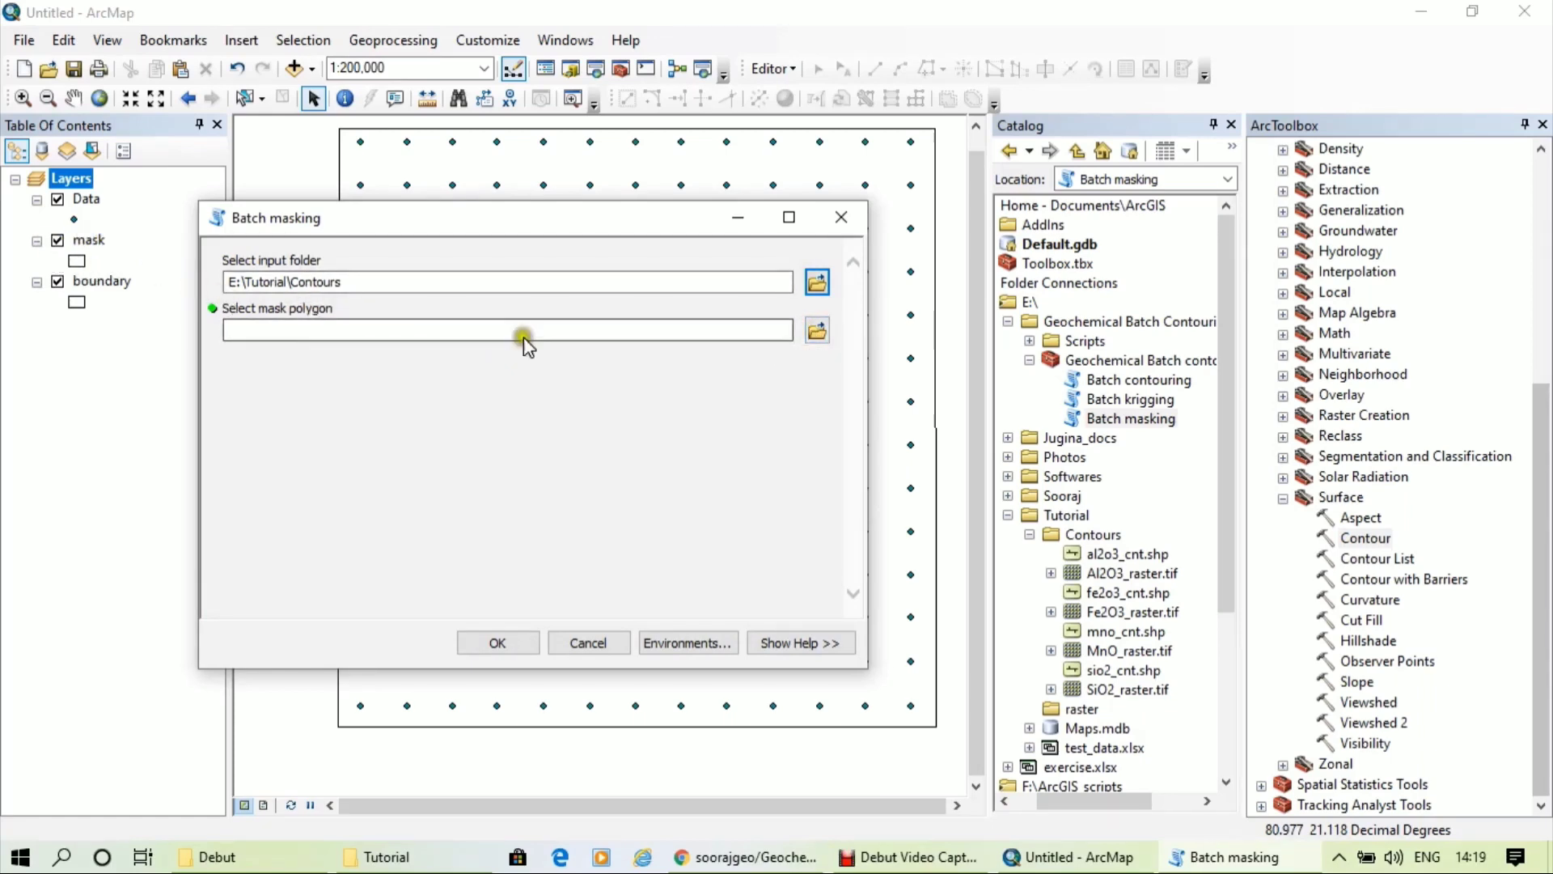
# Choose mask from Maps.mdb as the mask polygon, and run the batch masking
pyautogui.click(815, 329)
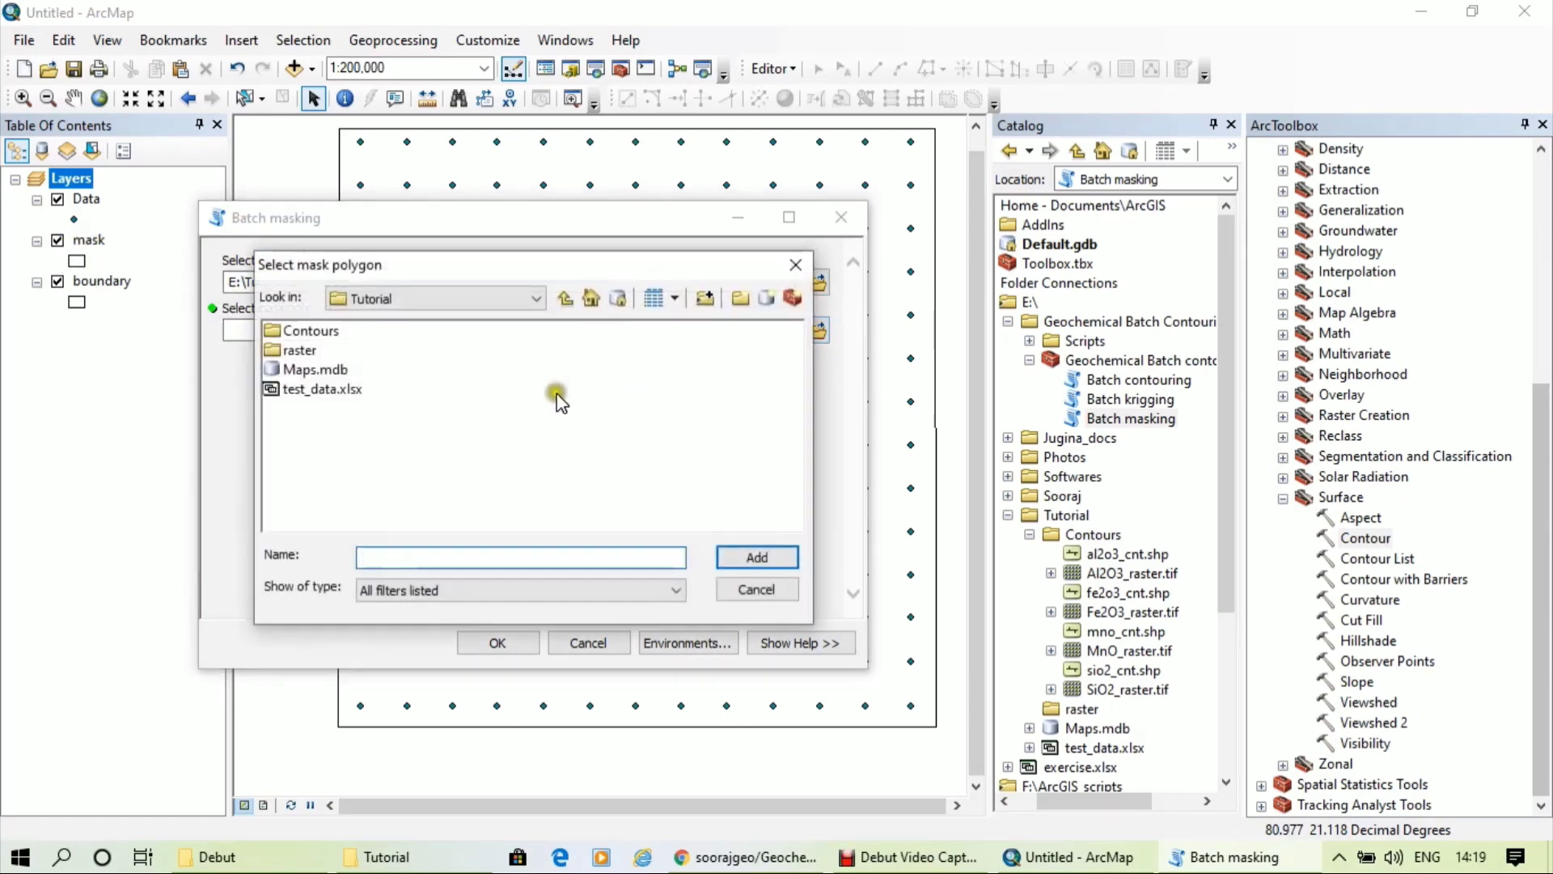
pyautogui.click(312, 369)
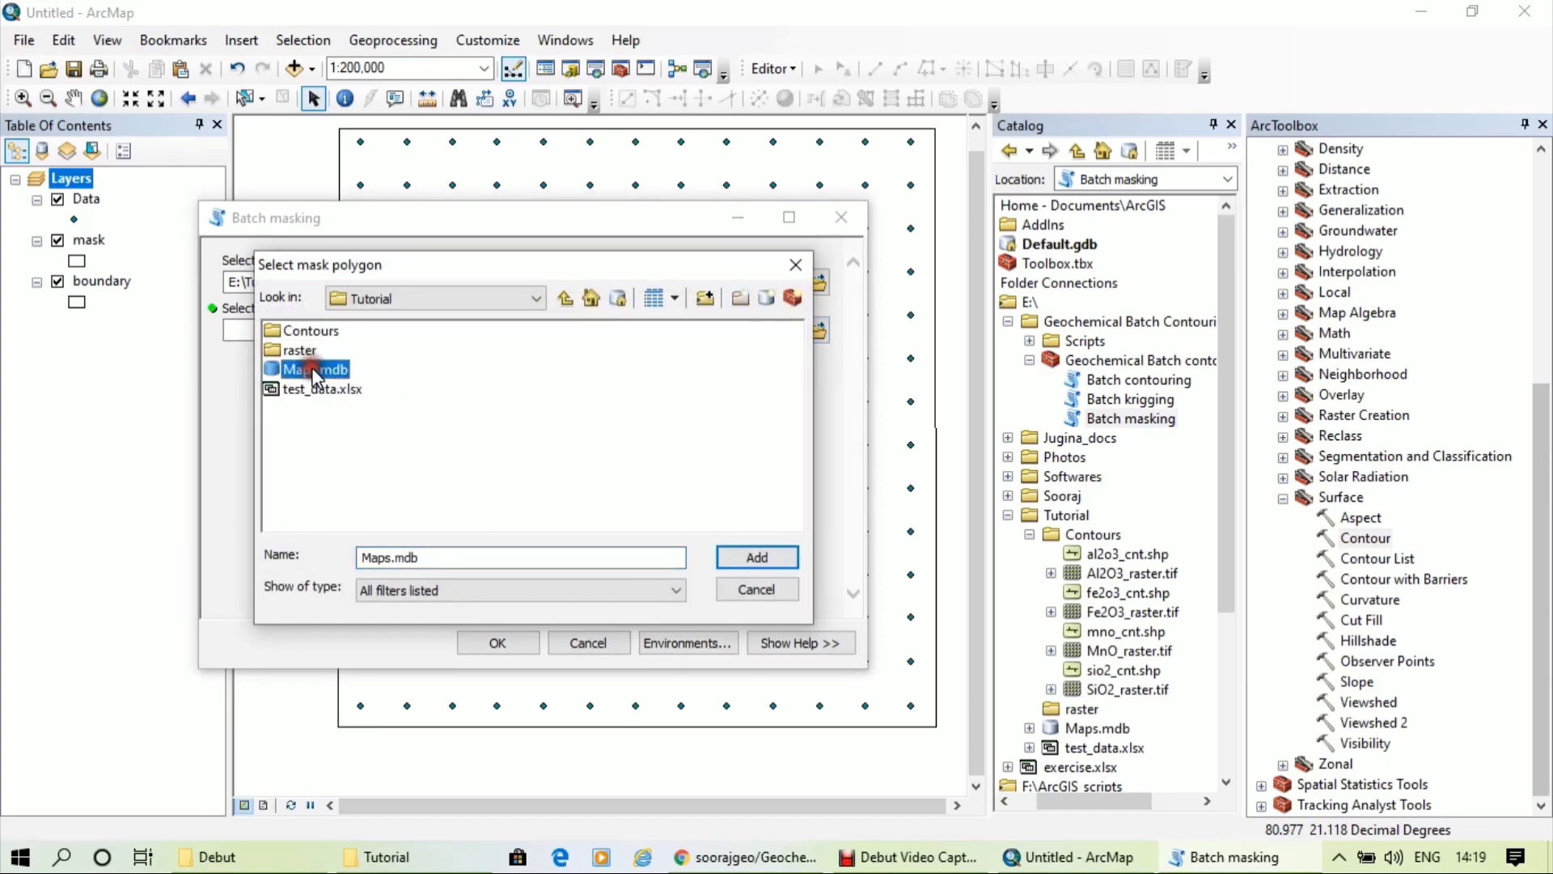
pyautogui.click(427, 366)
pyautogui.doubleClick(307, 368)
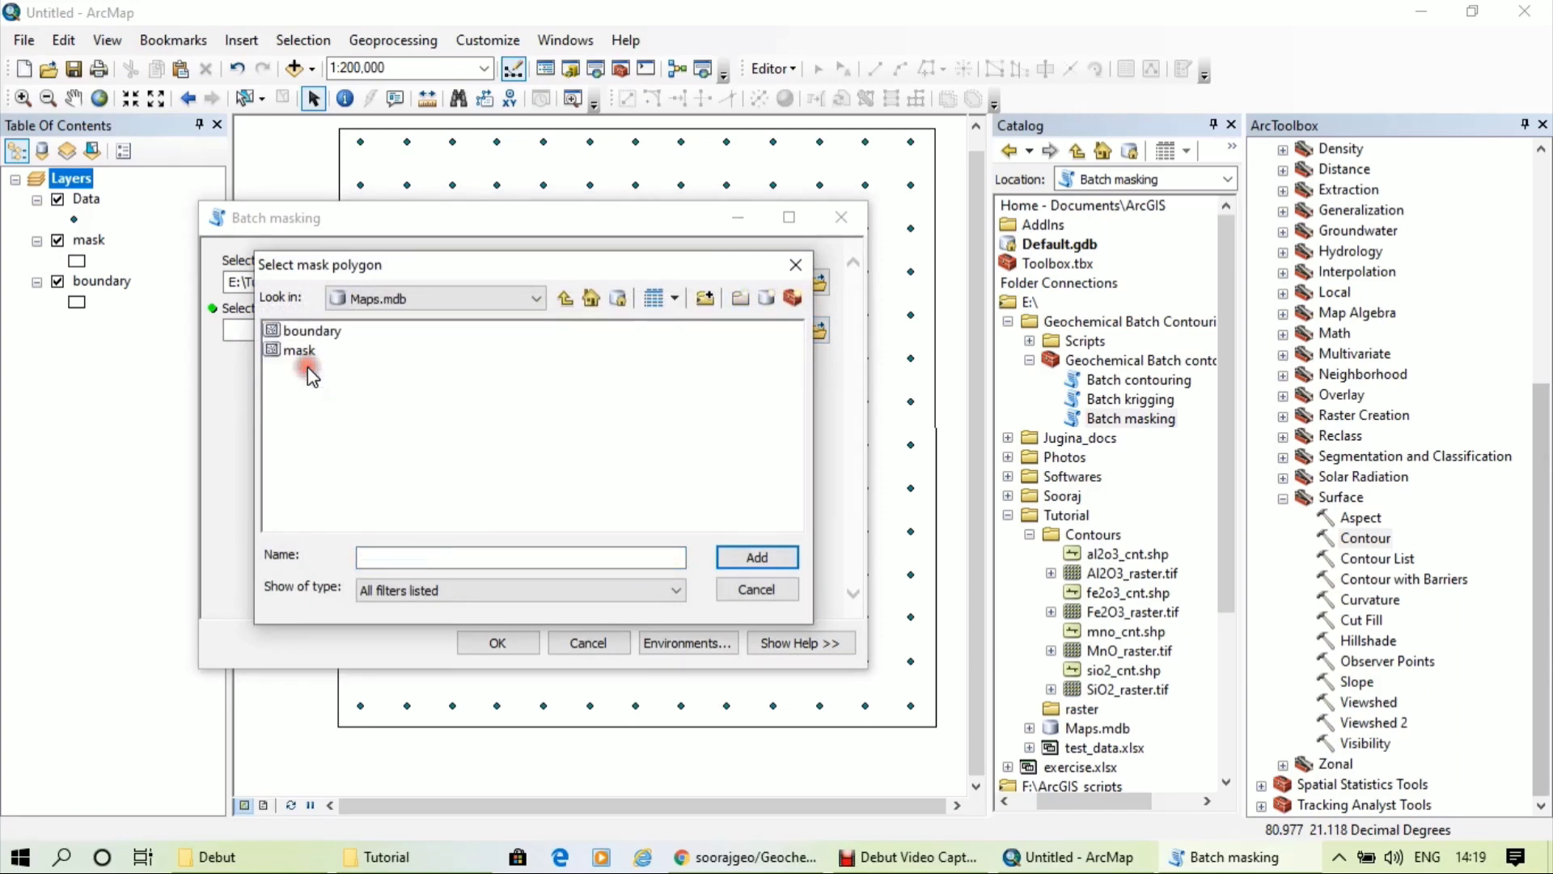
pyautogui.click(300, 353)
pyautogui.click(752, 555)
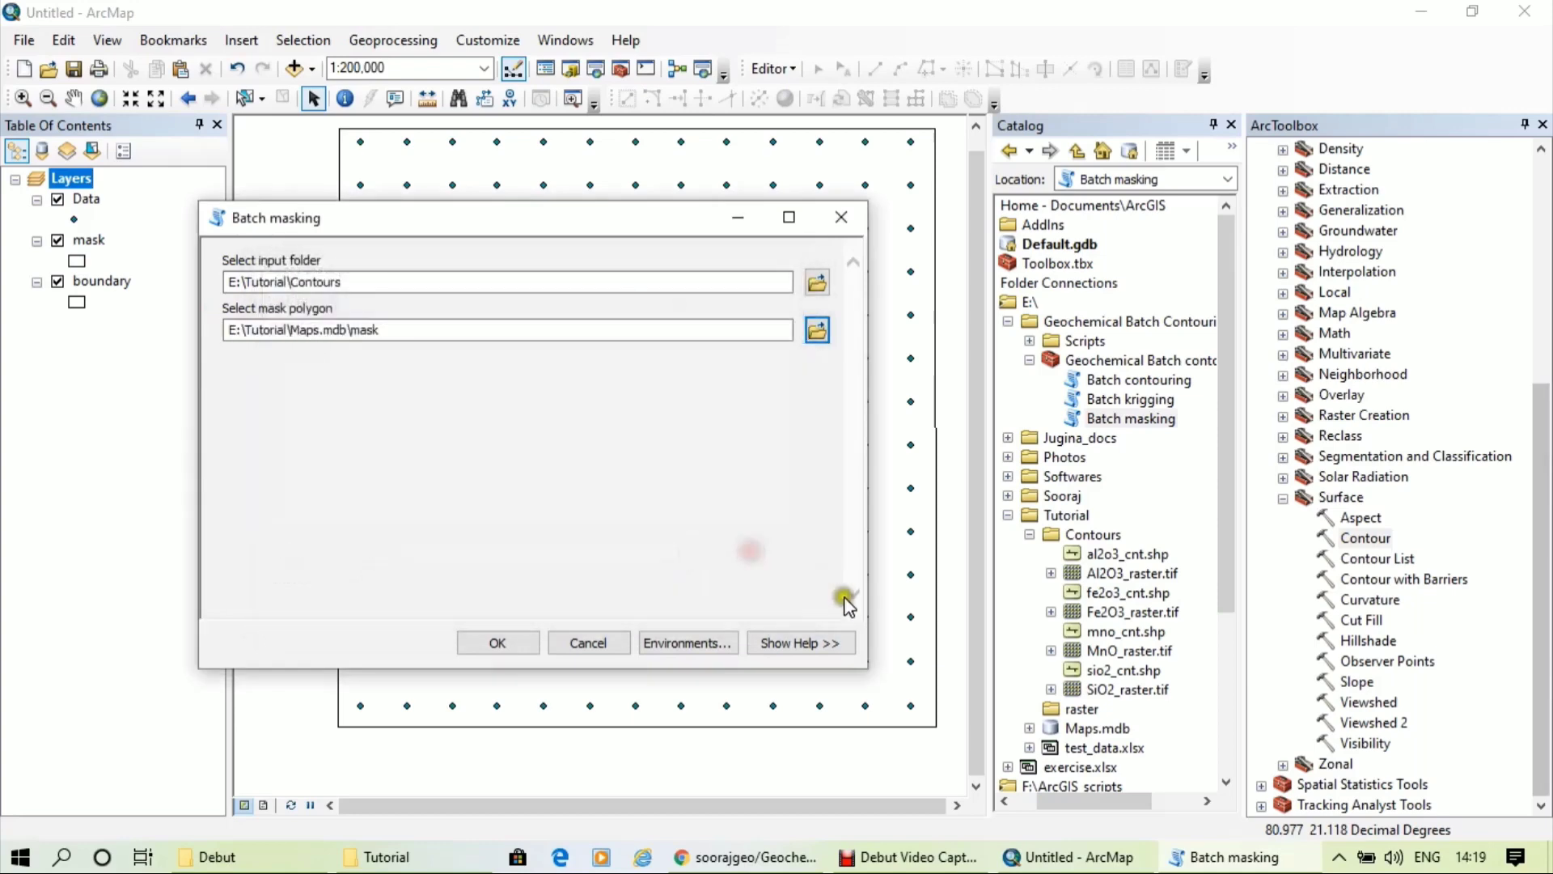
pyautogui.click(533, 634)
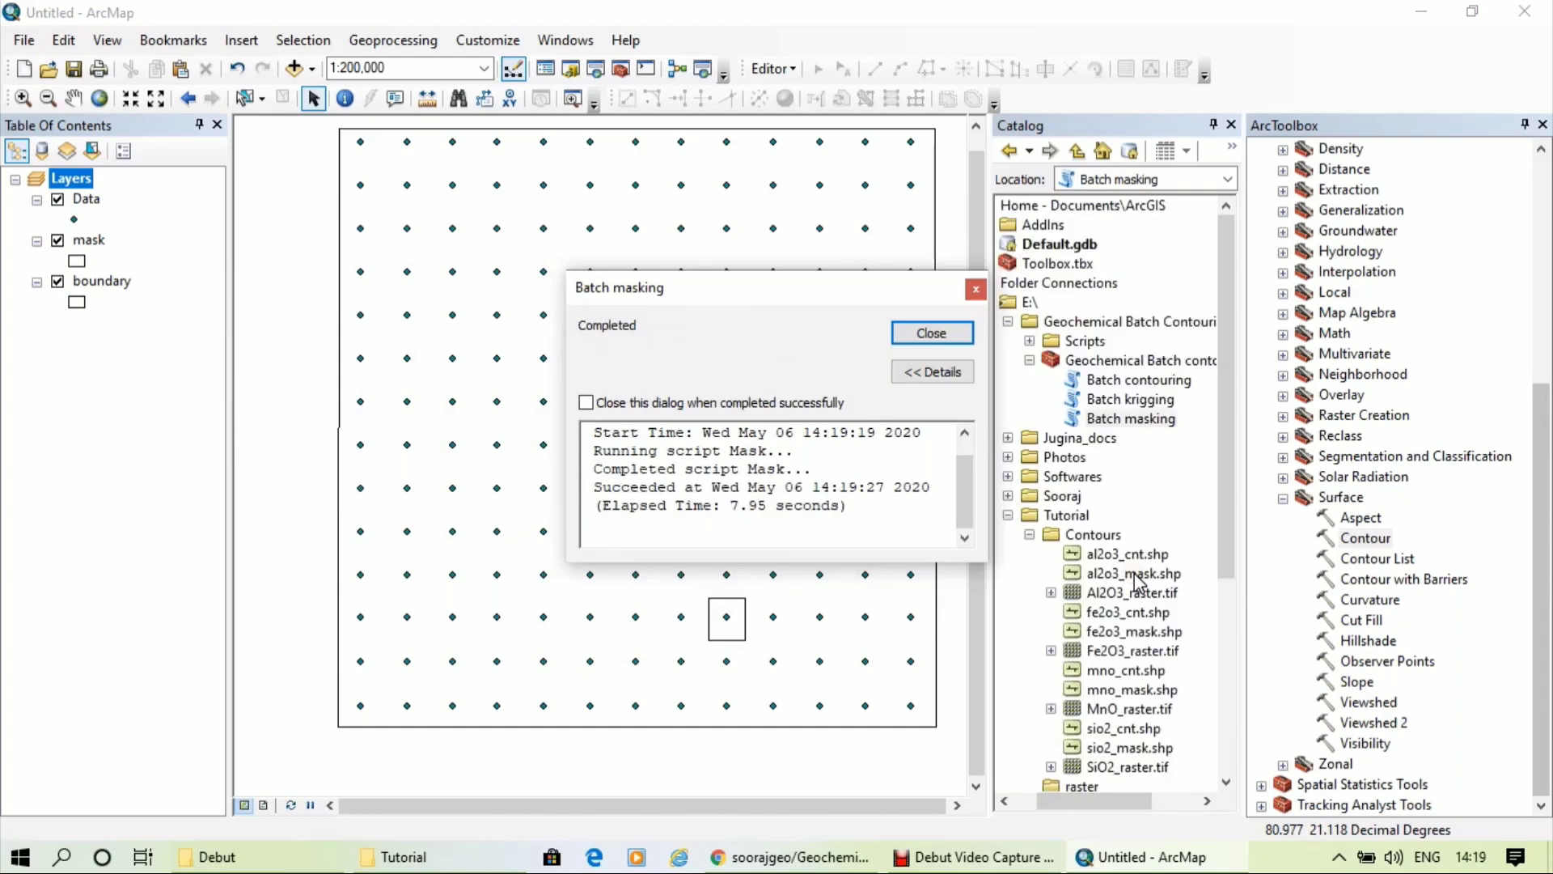
pyautogui.click(950, 340)
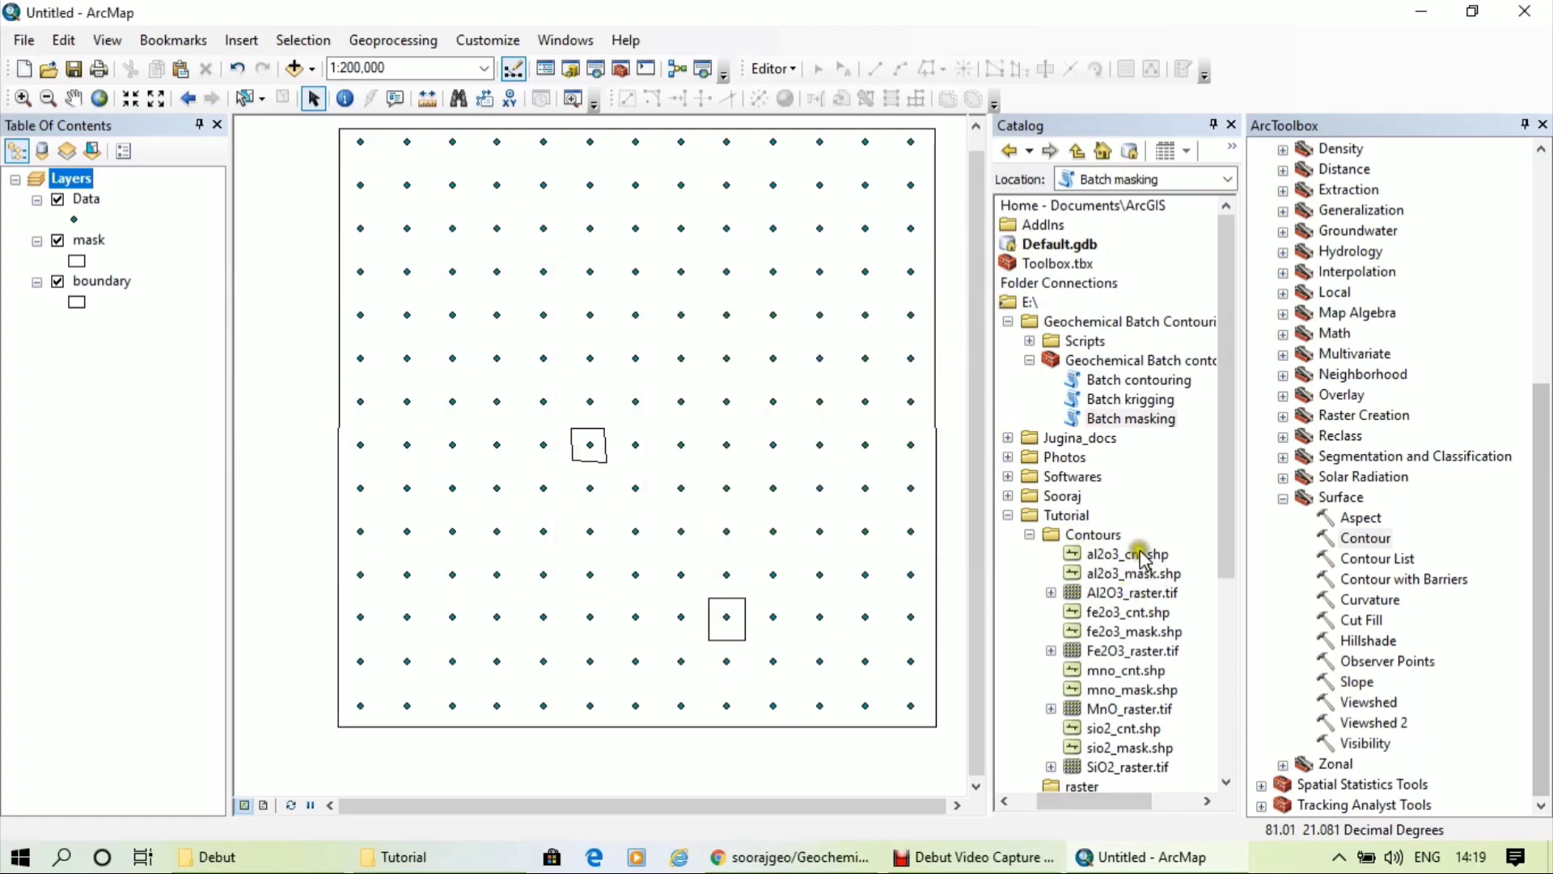
# Add al2o3_mask.shp to the map, hide the mask layer to inspect the contours around the masked areas, and remove al2o3_mask
pyautogui.click(1132, 553)
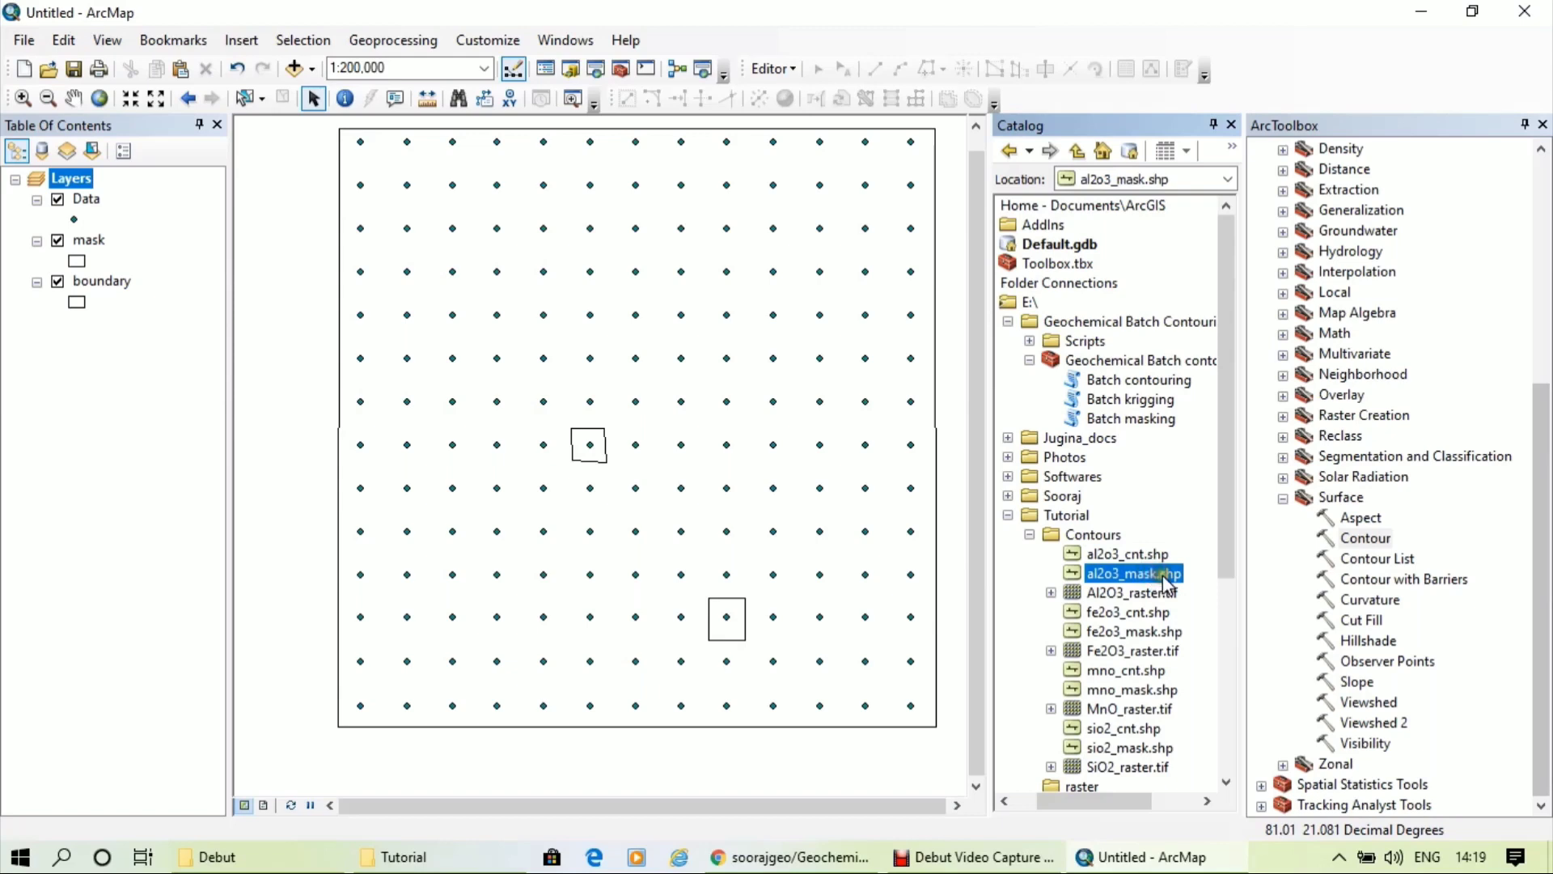
pyautogui.moveTo(1165, 581)
pyautogui.mouseDown()
pyautogui.moveTo(1178, 609)
pyautogui.moveTo(809, 478)
pyautogui.mouseUp()
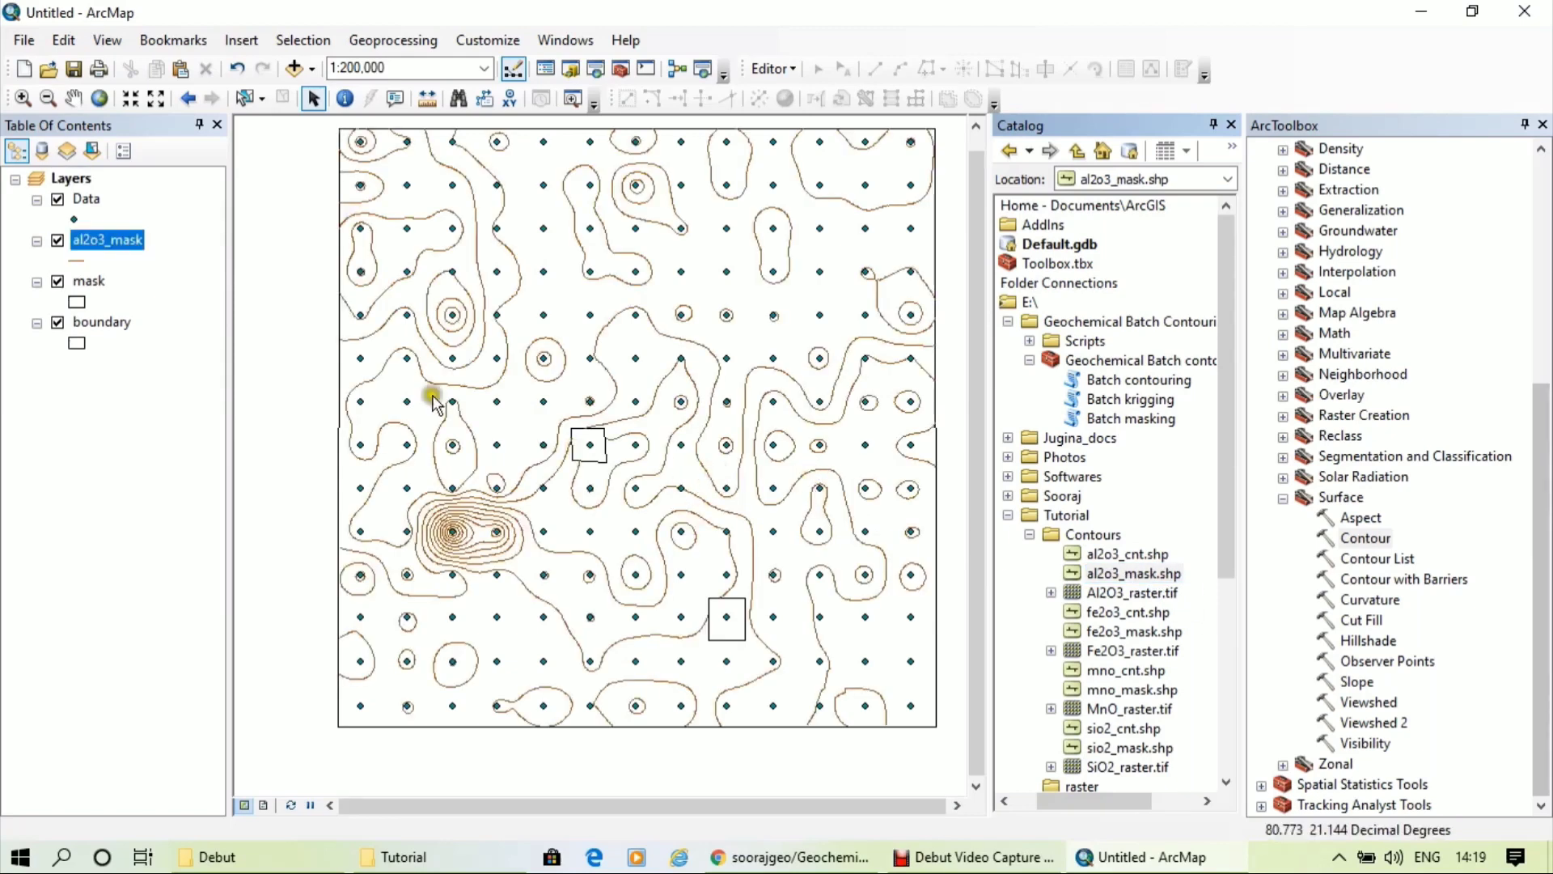
pyautogui.click(57, 282)
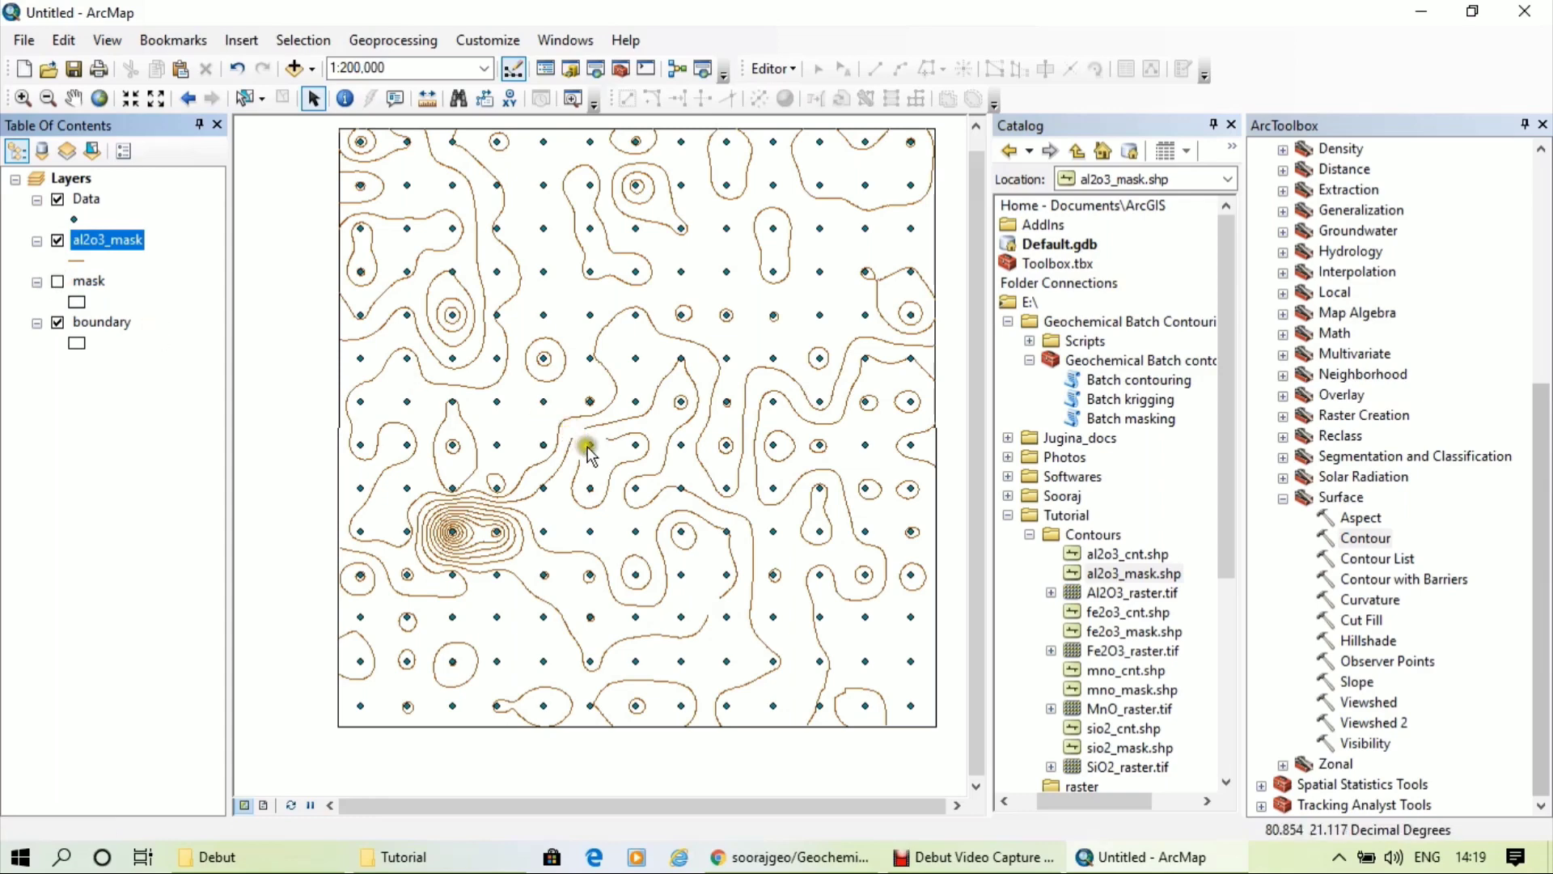
pyautogui.scroll(5, 590, 458)
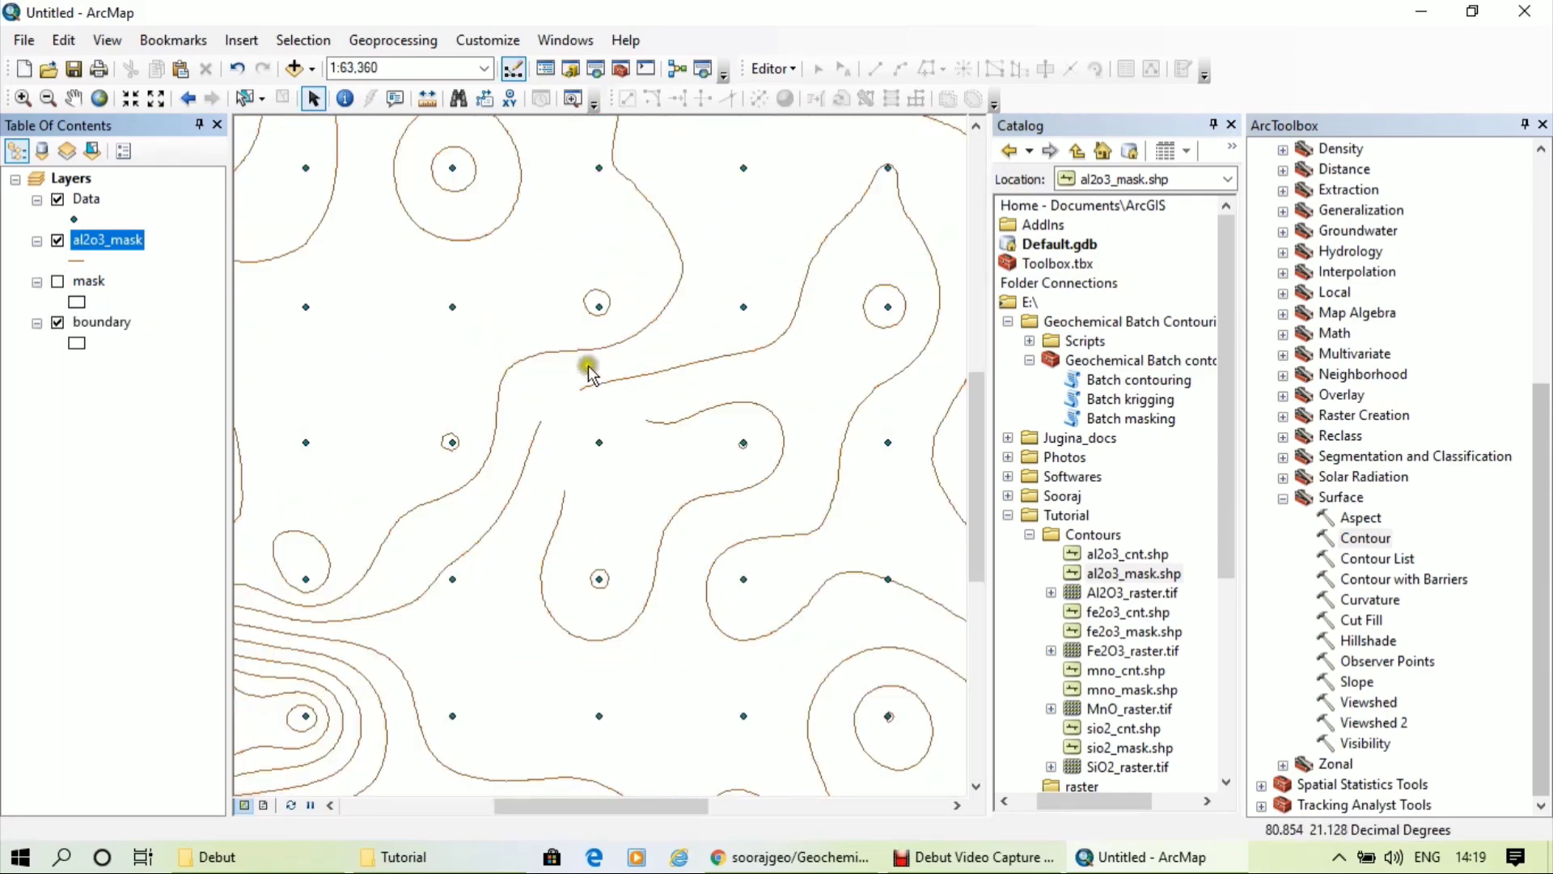
pyautogui.scroll(-2, 518, 455)
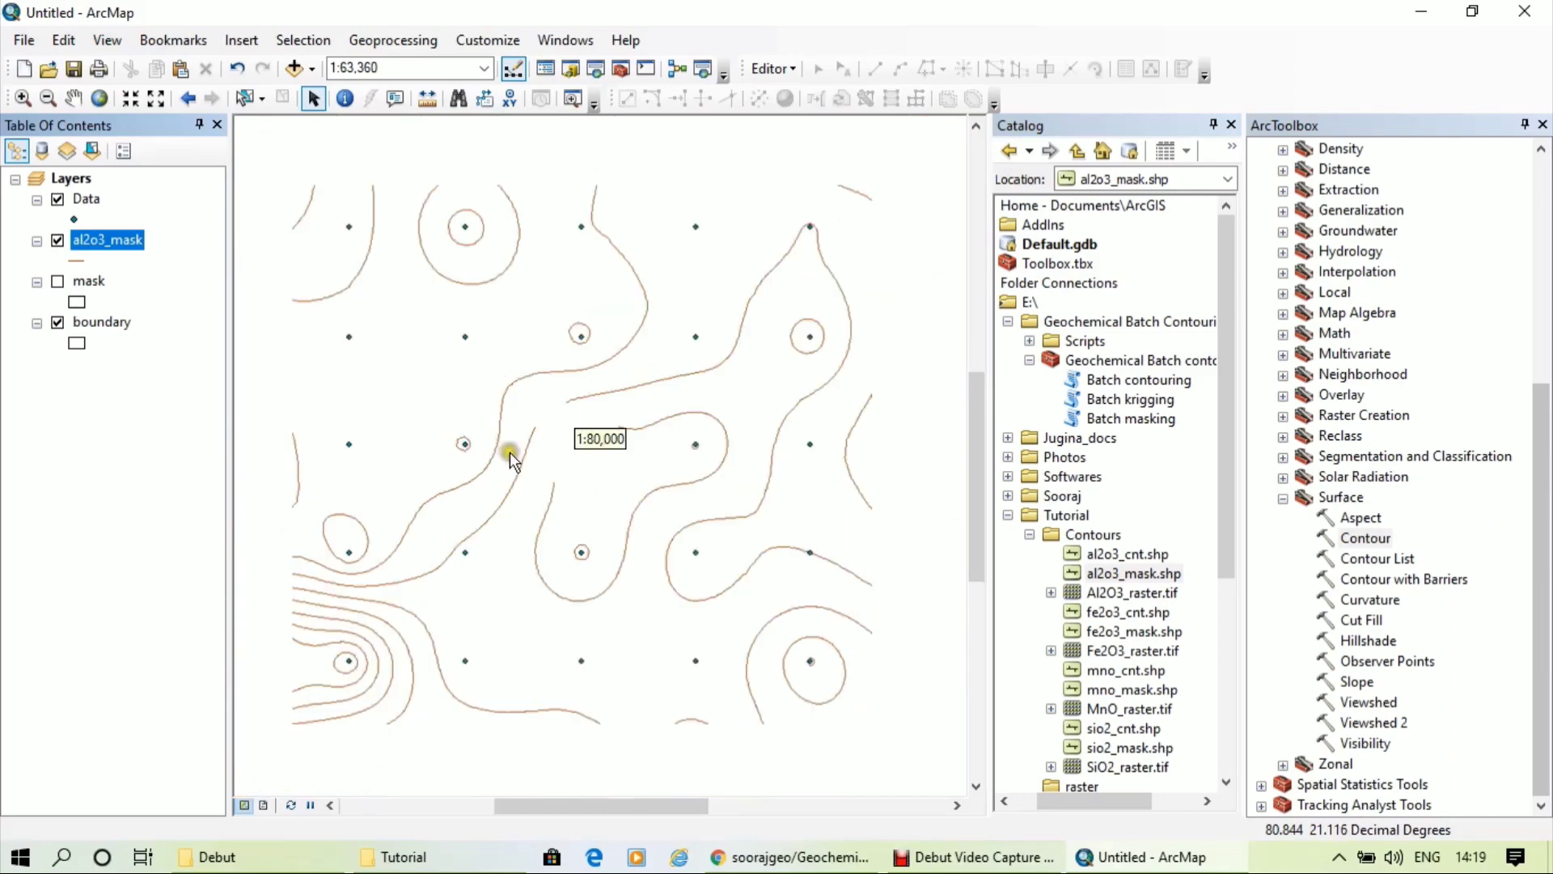
pyautogui.scroll(-1, 426, 399)
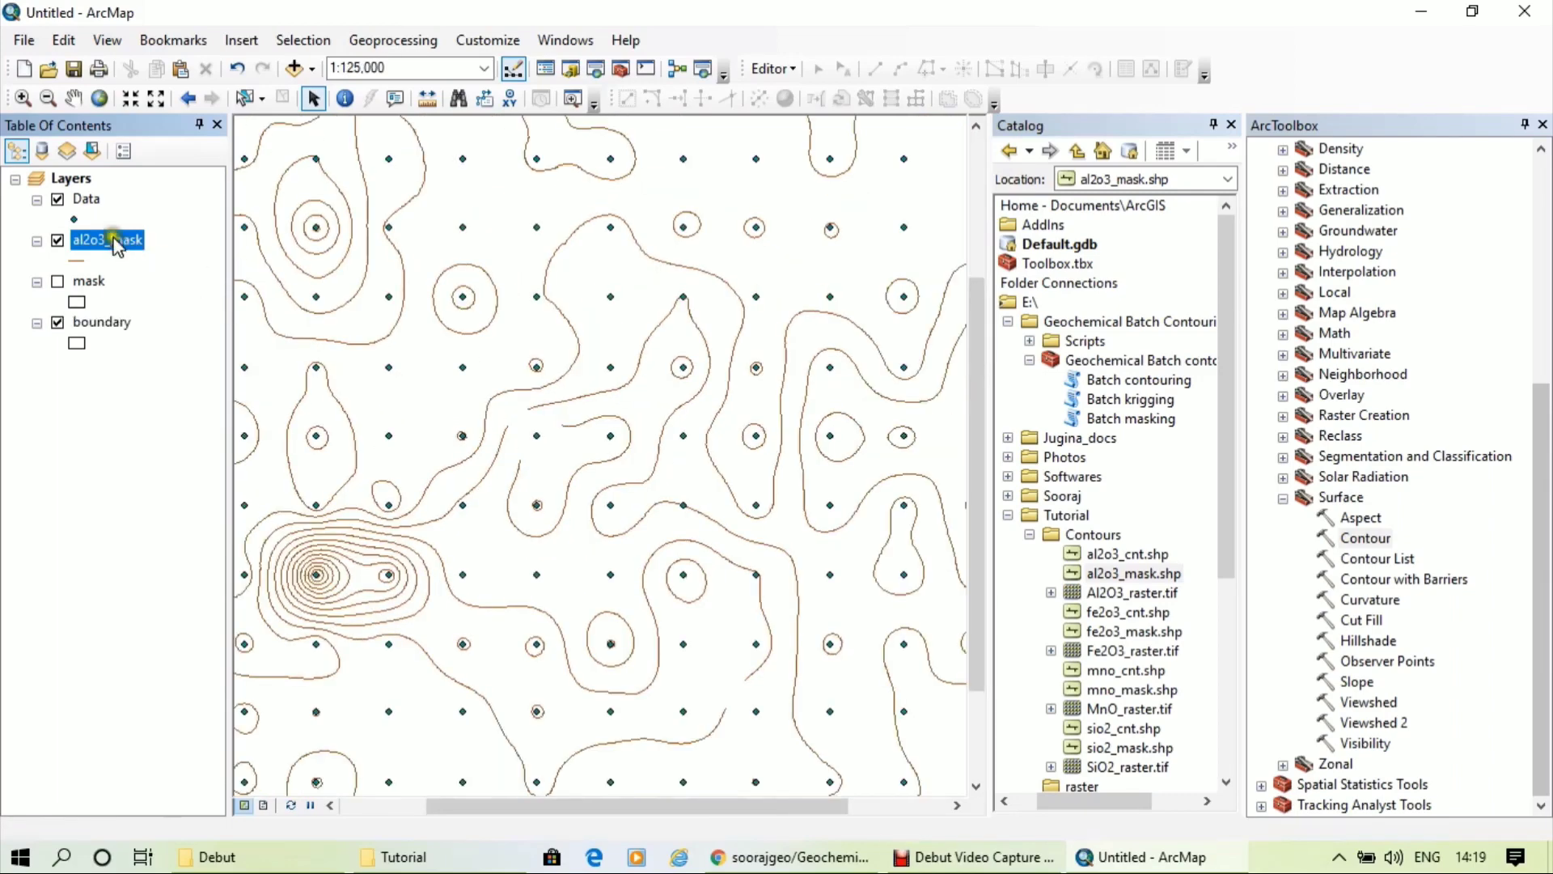
pyautogui.rightClick(111, 240)
pyautogui.click(168, 276)
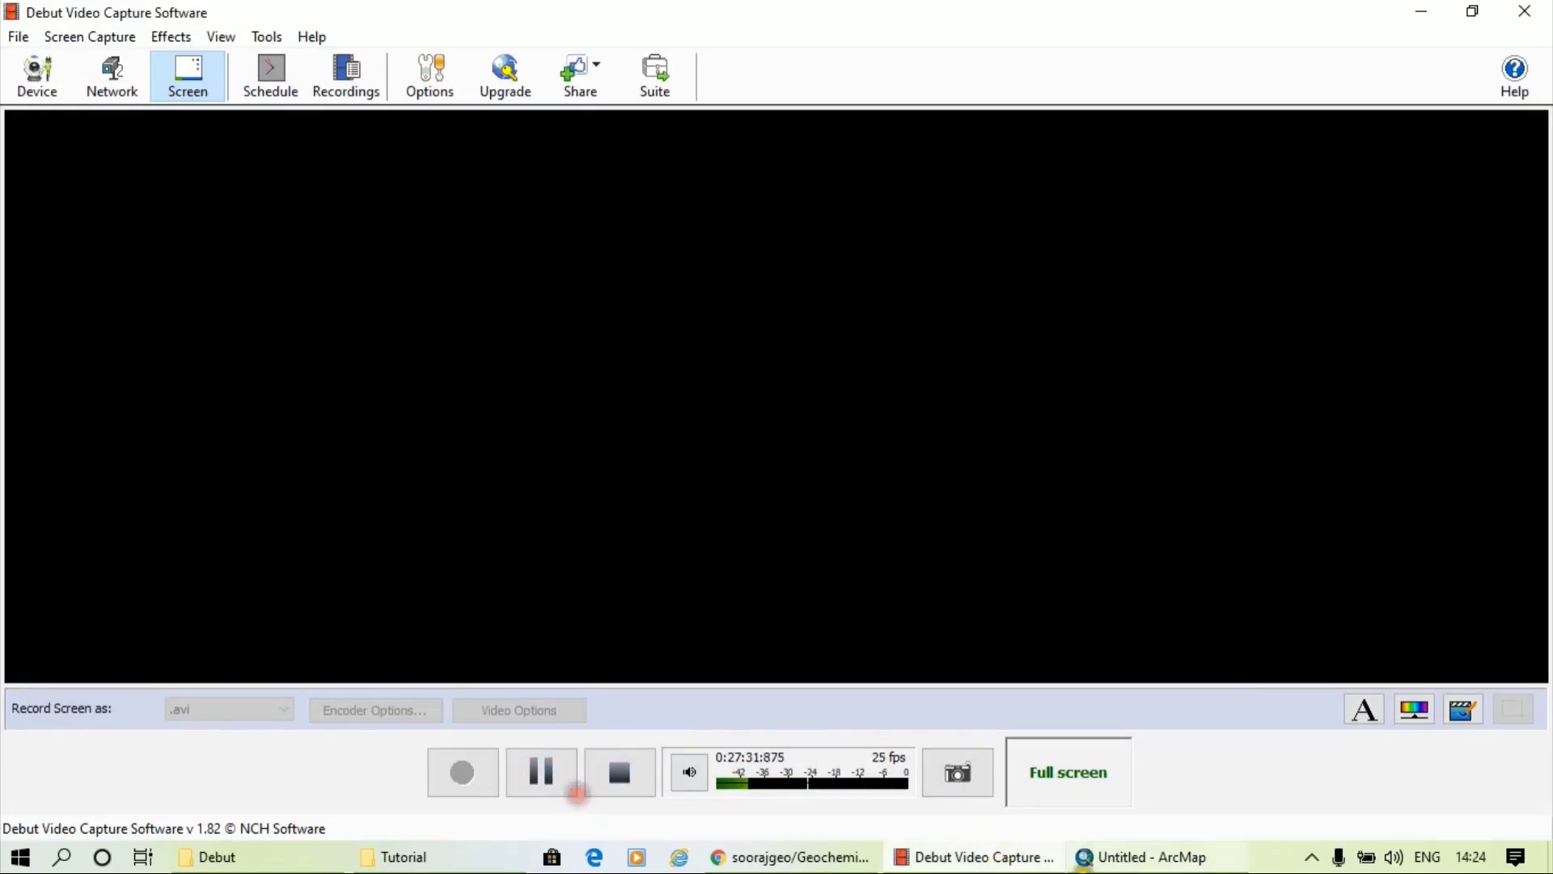
# Switch back to ArcMap and open the Batch contouring tool from the Geochemical Batch contouring toolbox
pyautogui.click(1098, 857)
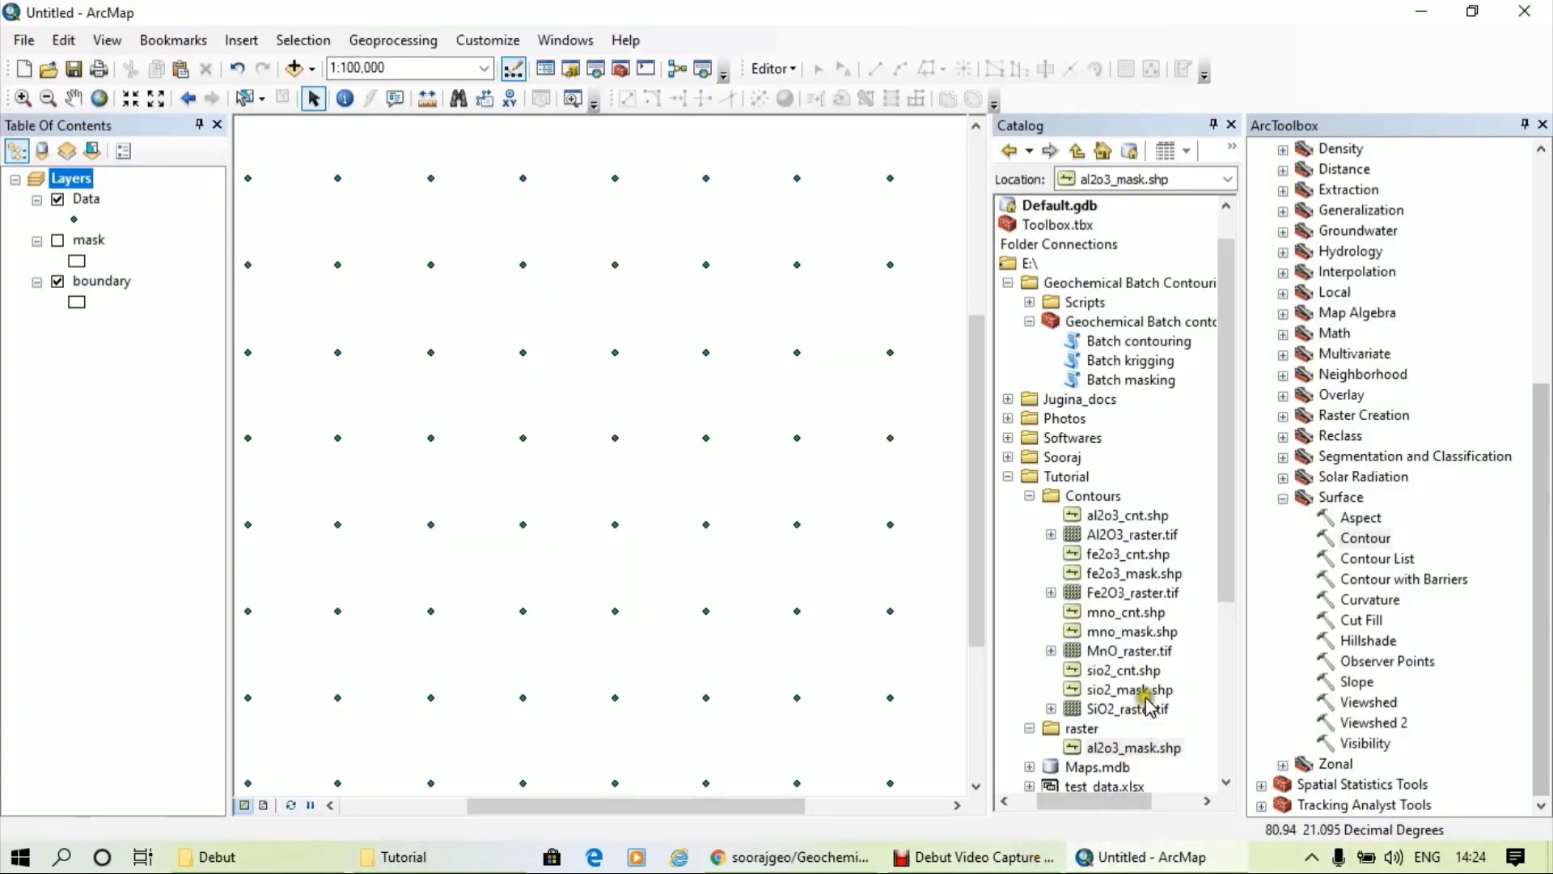
pyautogui.rightClick(1141, 347)
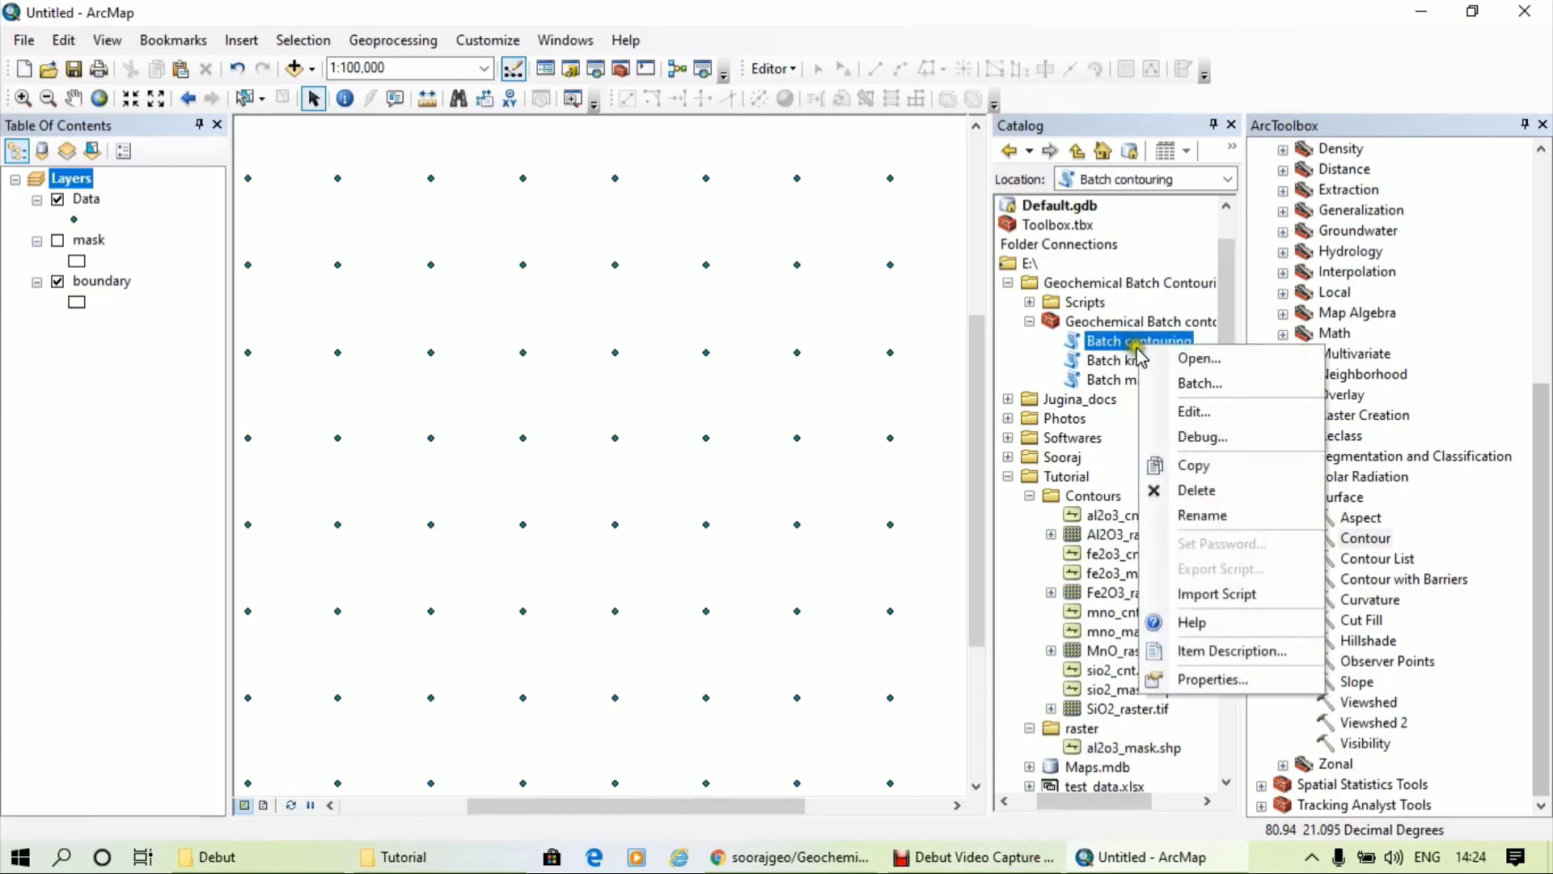
pyautogui.click(1193, 359)
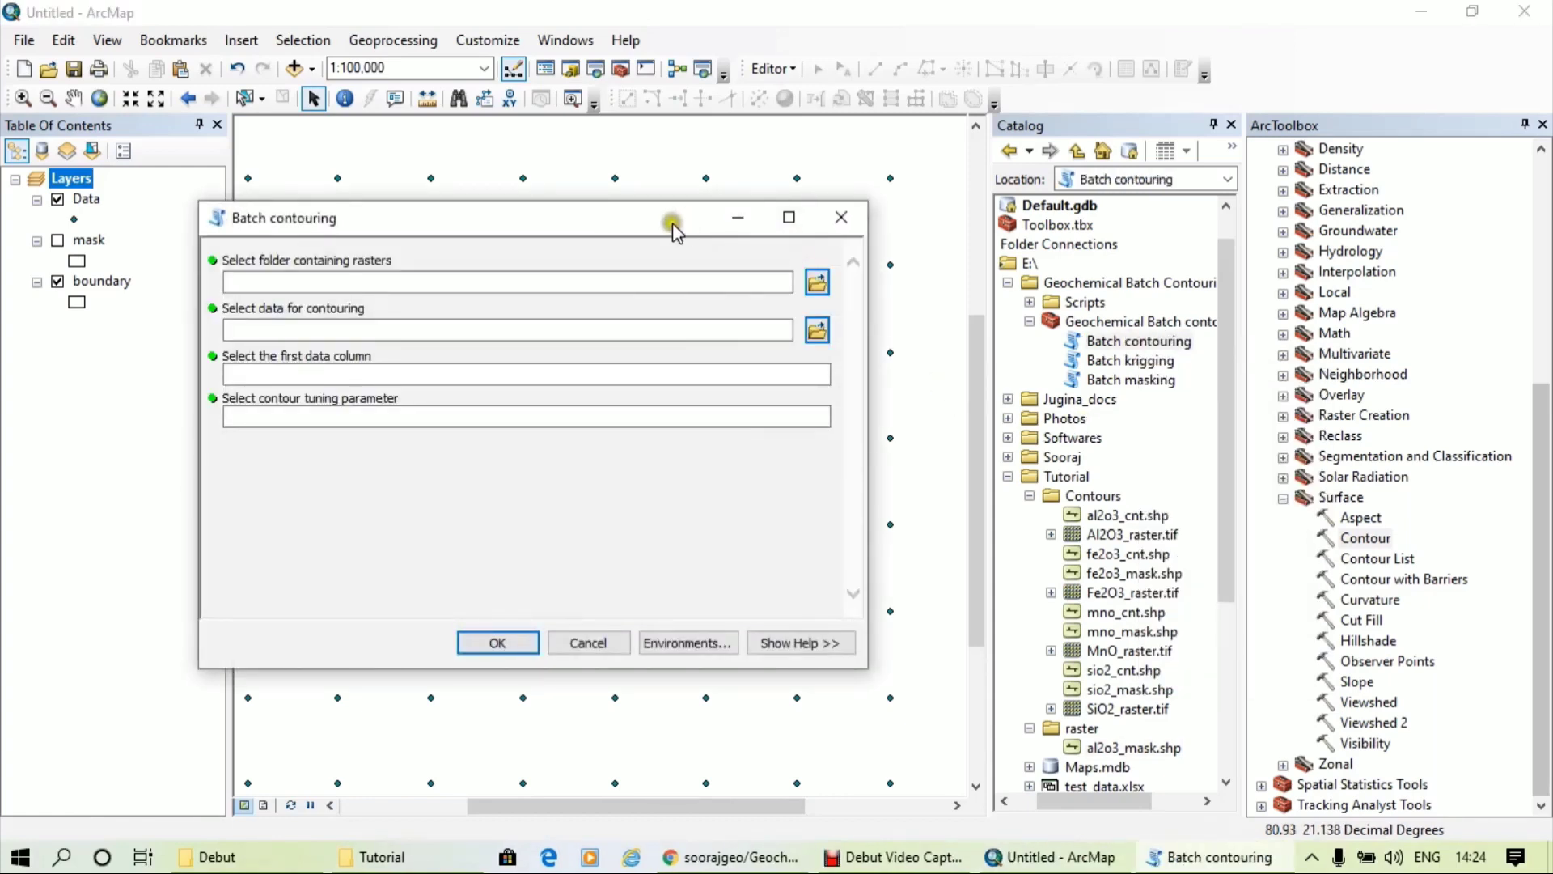
pyautogui.moveTo(676, 232); pyautogui.dragTo(867, 174)
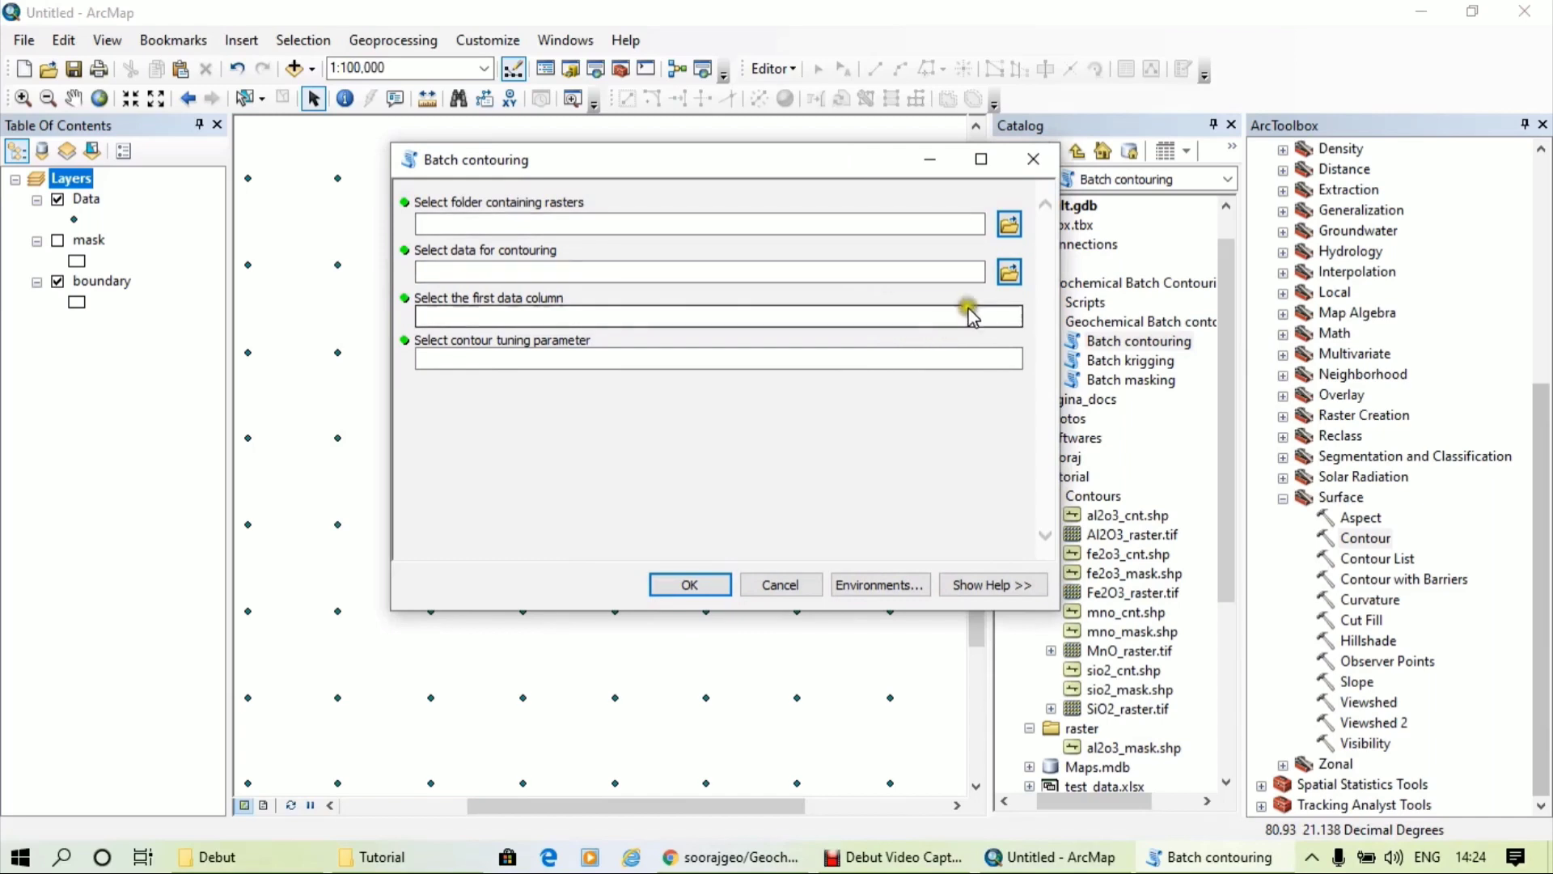
# Try a contour tuning parameter of 3.5 in the Batch contouring tool, clear it, and close the tool without running it
pyautogui.click(972, 360)
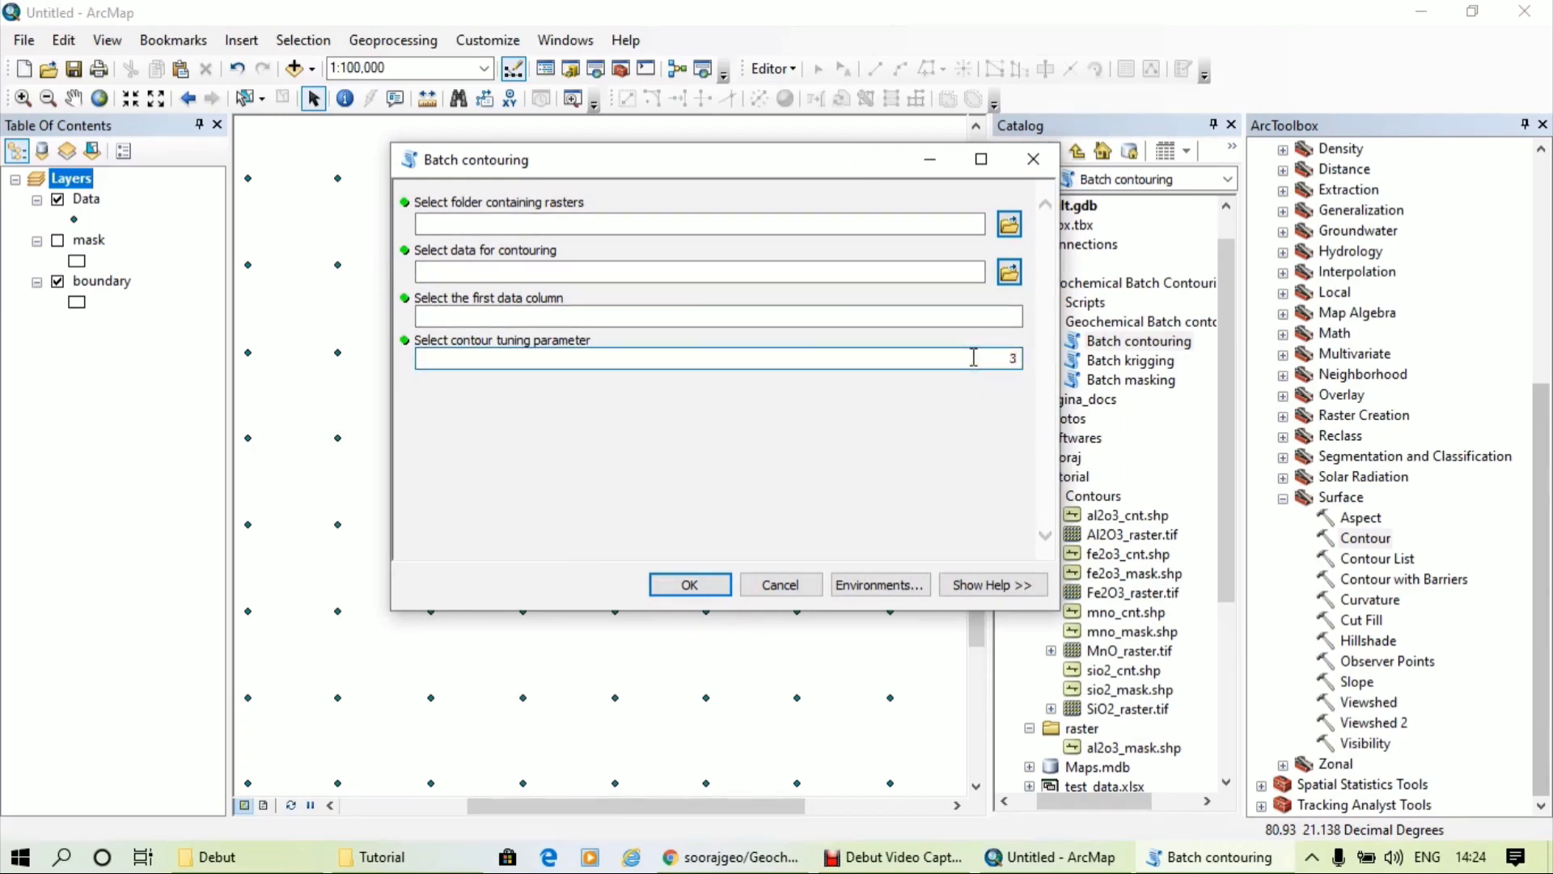
pyautogui.write('3.5')
pyautogui.click(973, 312)
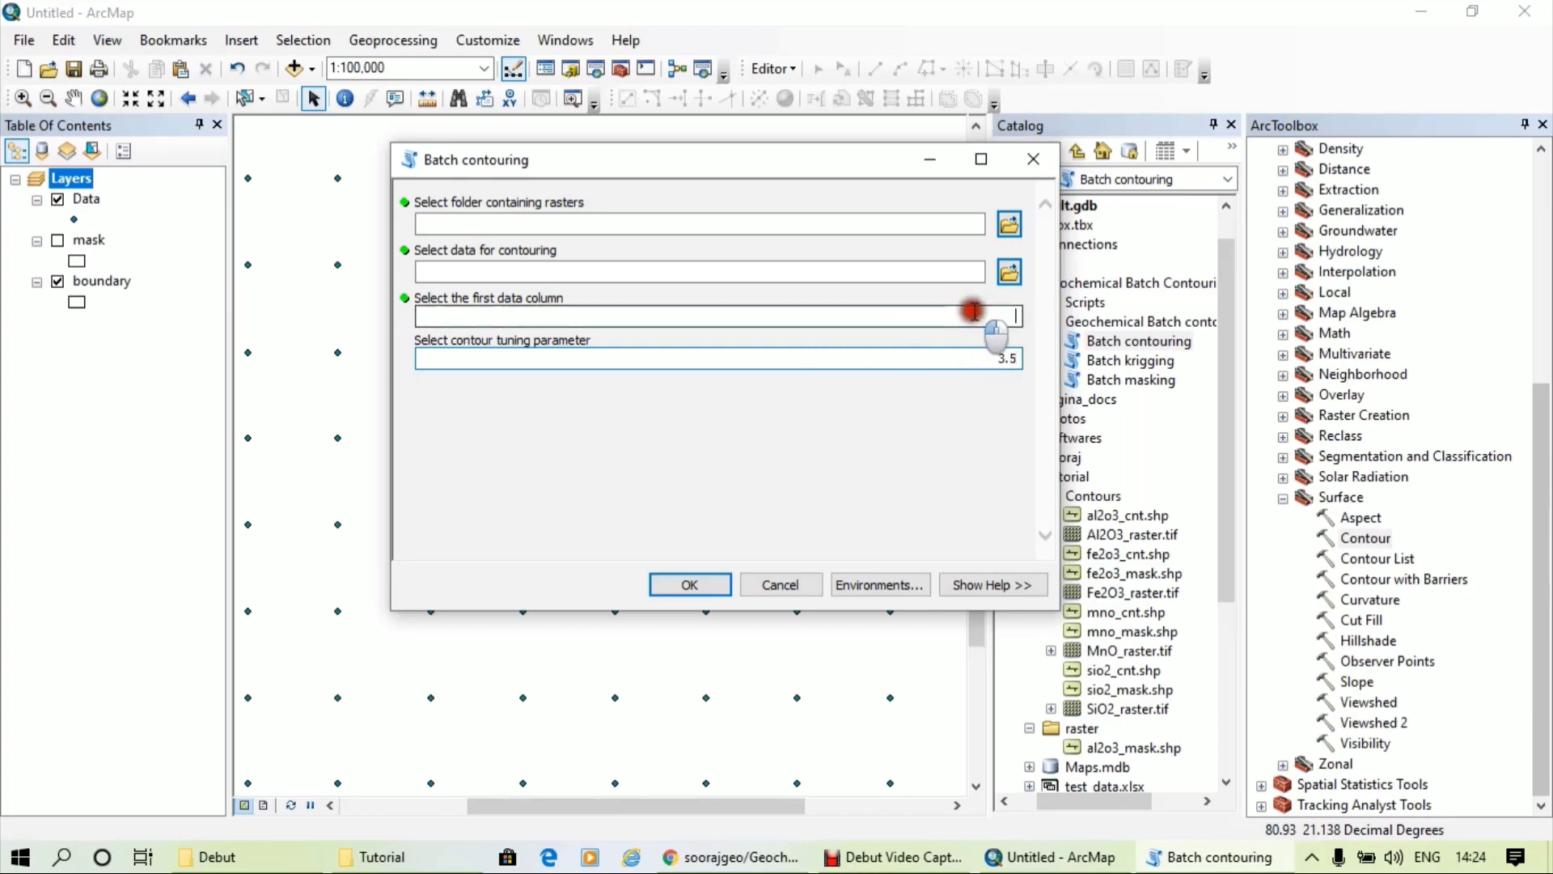
pyautogui.doubleClick(1001, 357)
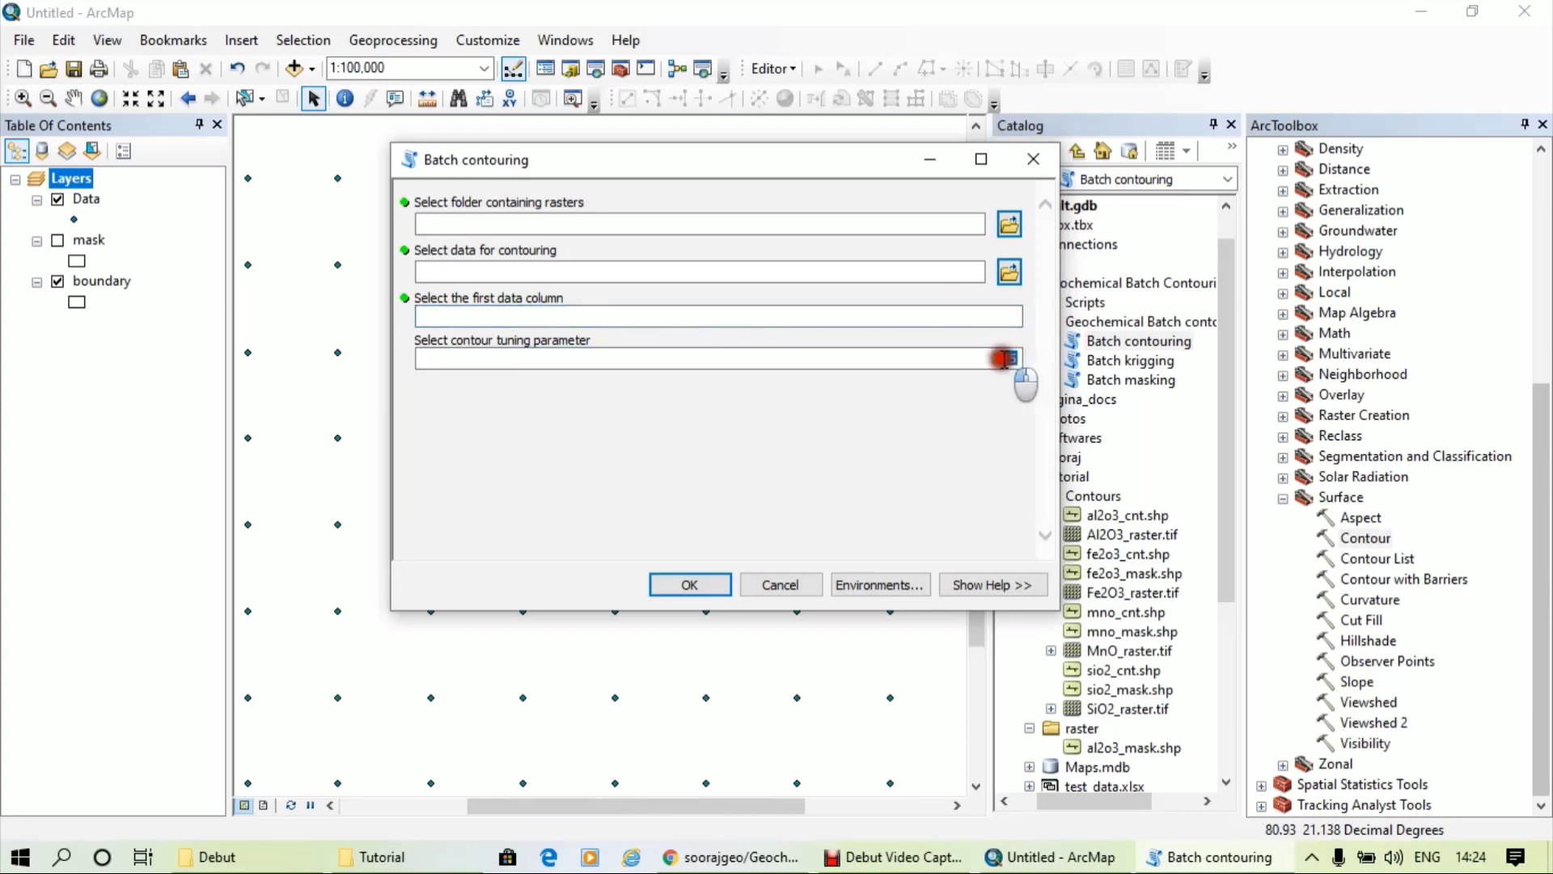
pyautogui.click(1033, 159)
# Open the Batch krigging tool, review its starting data column and search radius inputs, and close it without running
pyautogui.click(1127, 362)
pyautogui.rightClick(1129, 368)
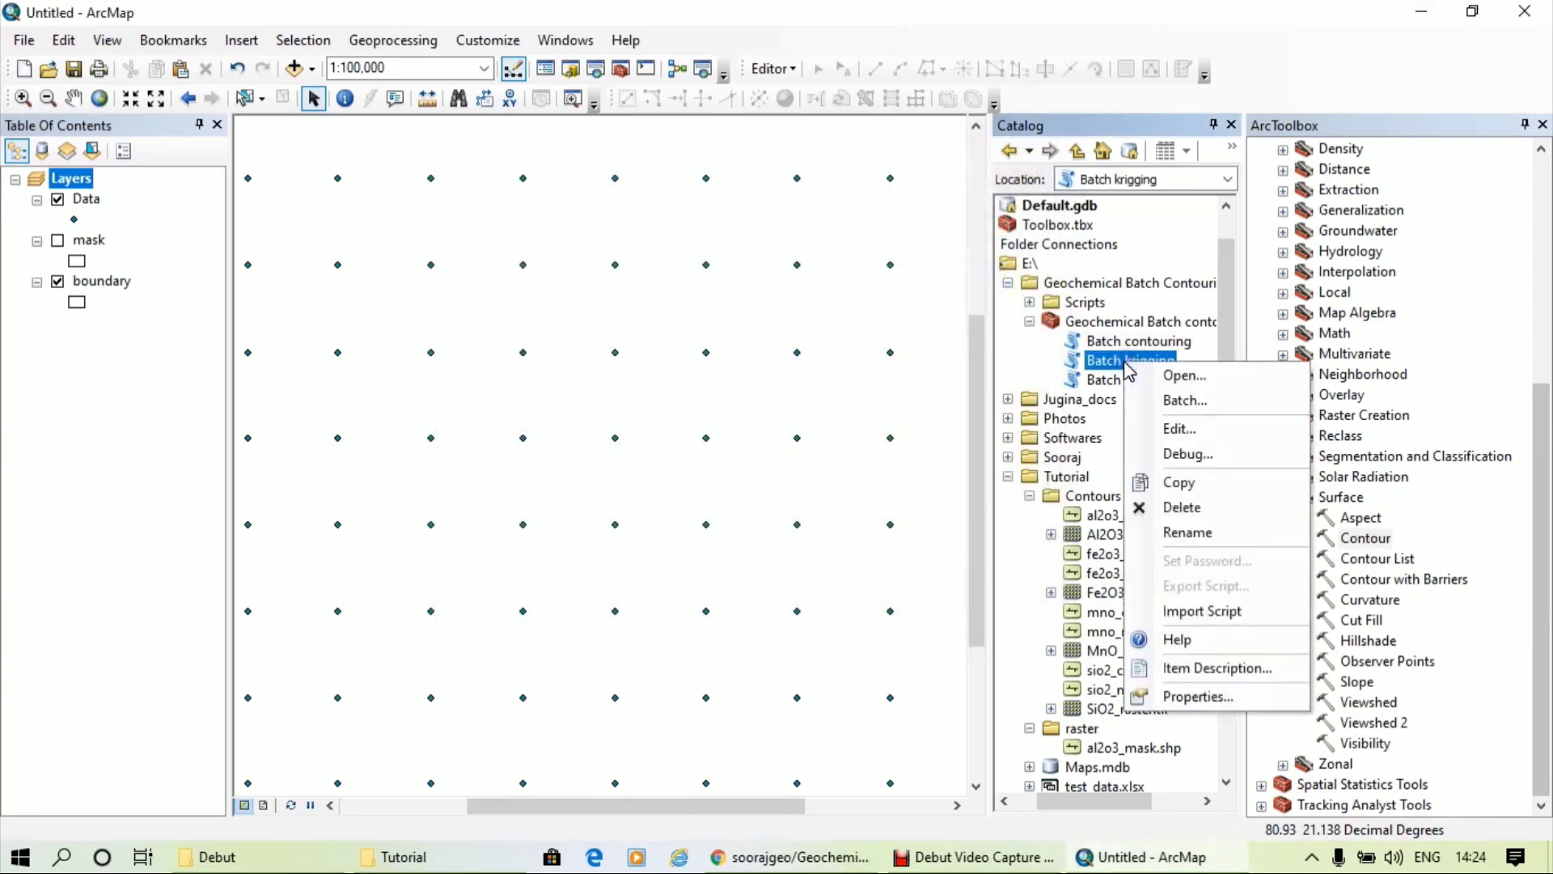
pyautogui.click(1173, 375)
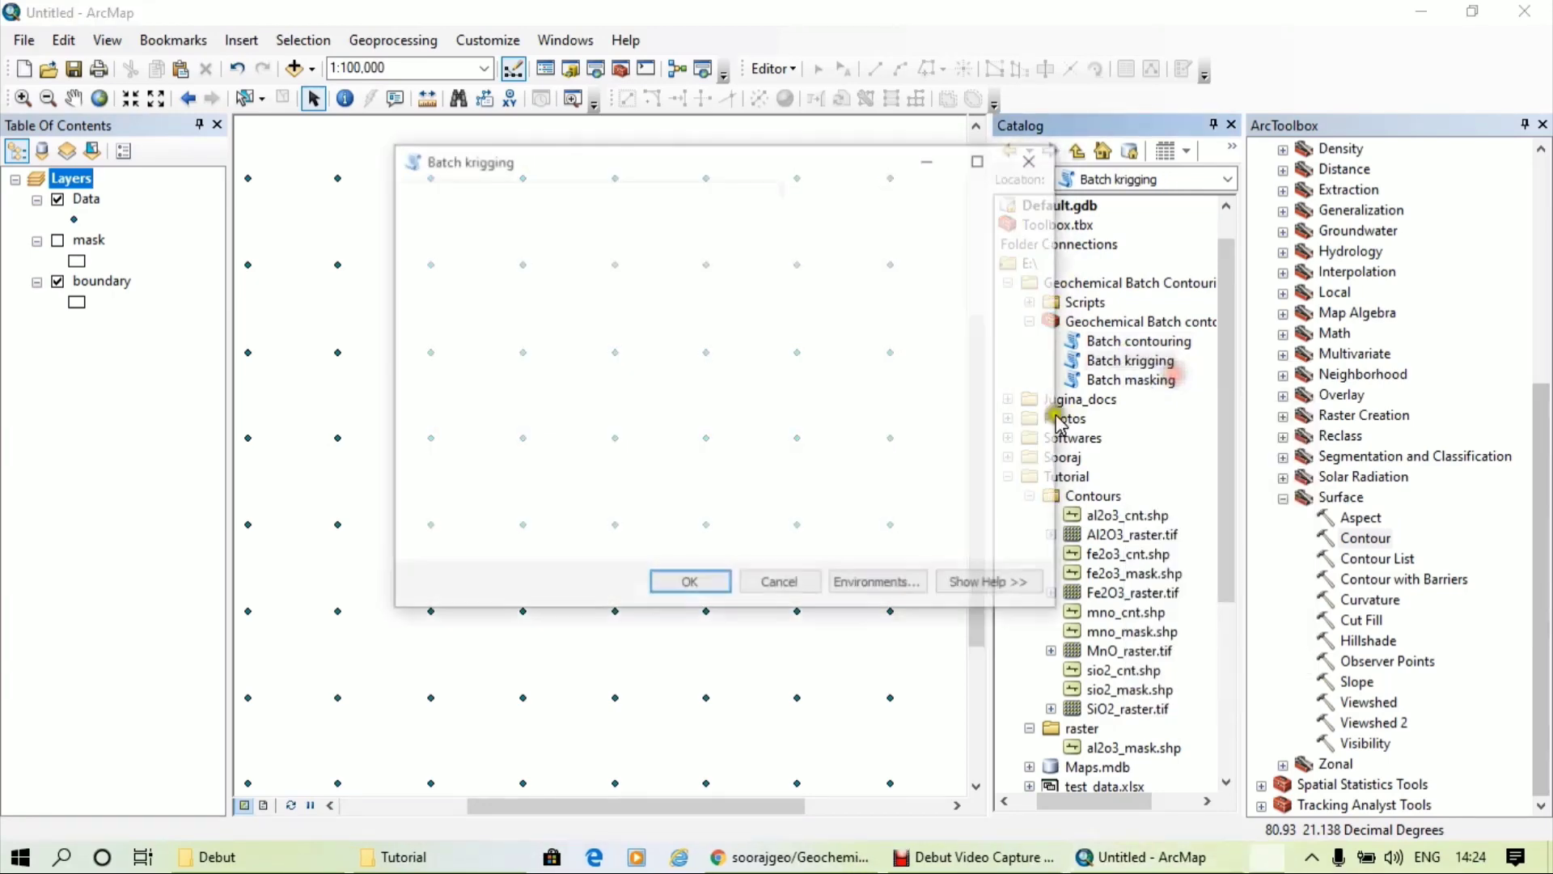
pyautogui.click(913, 409)
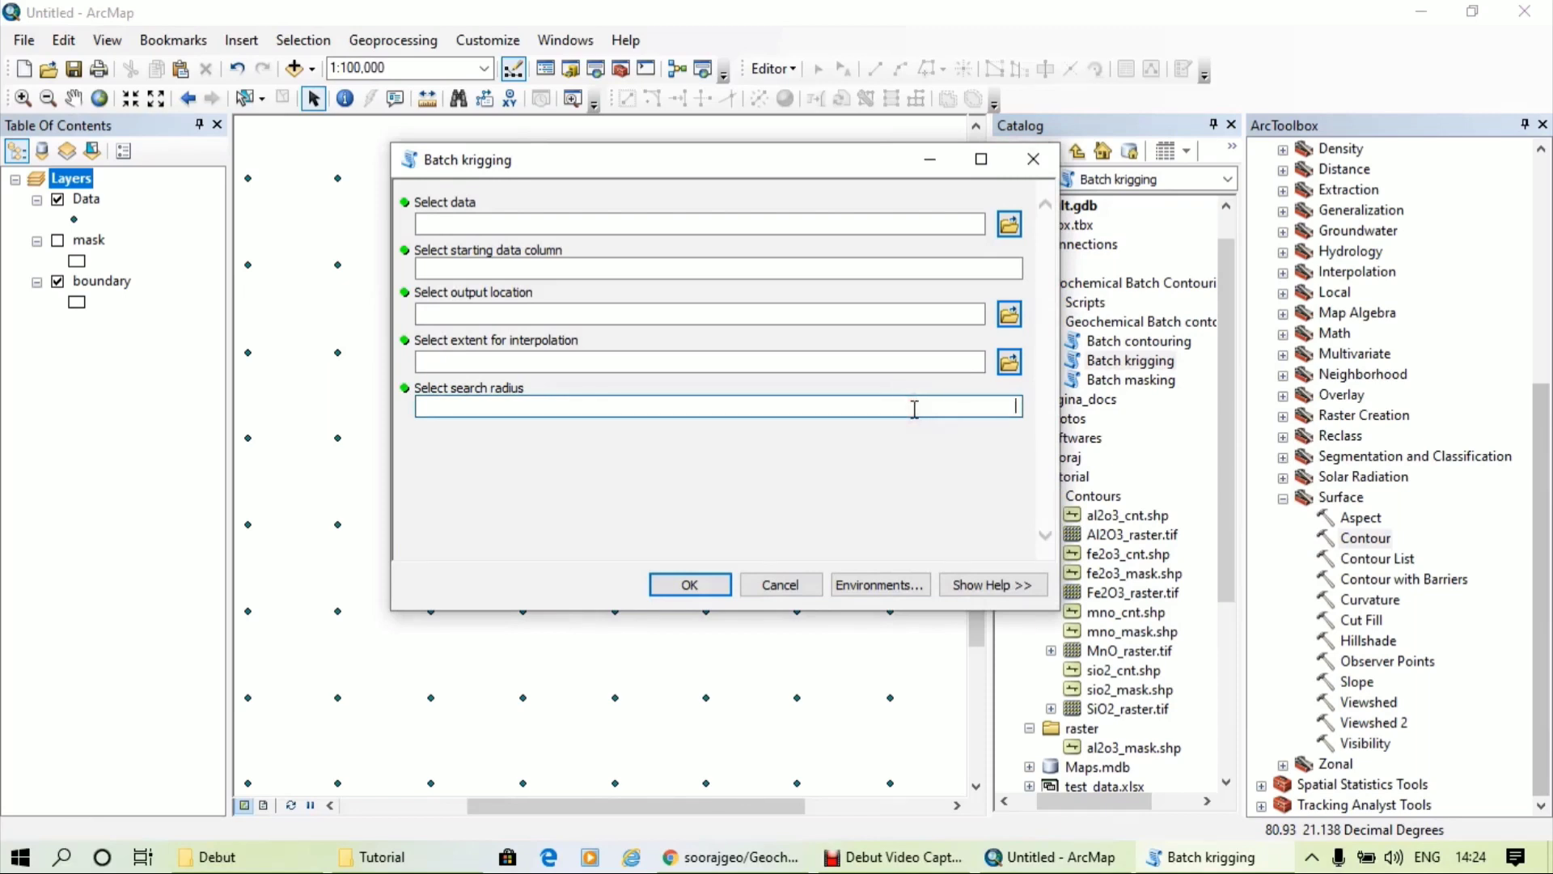
pyautogui.click(908, 266)
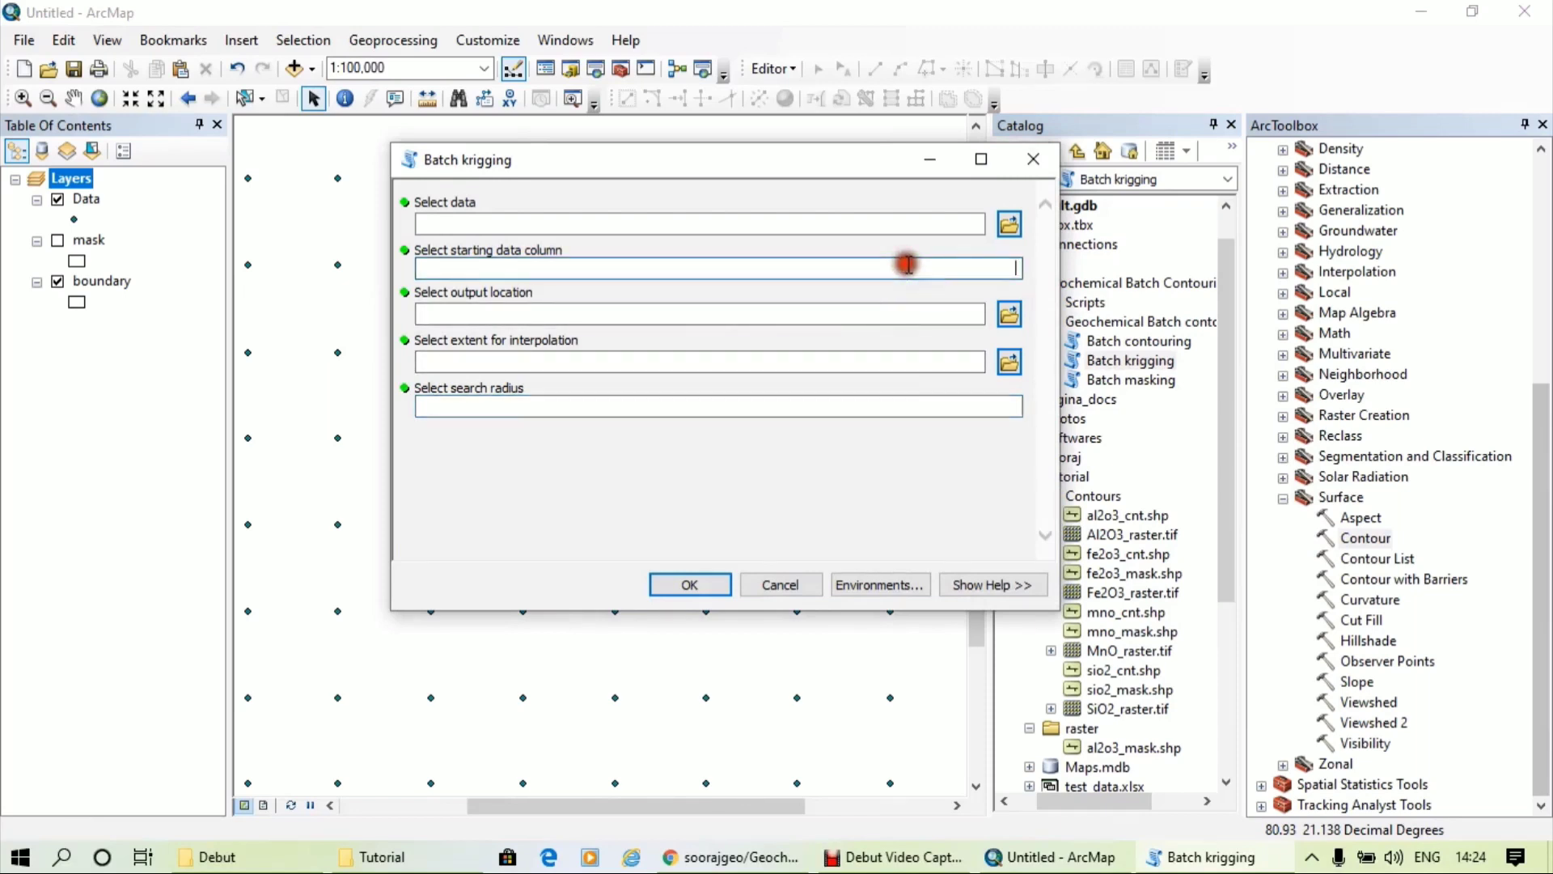
pyautogui.click(943, 409)
pyautogui.click(944, 261)
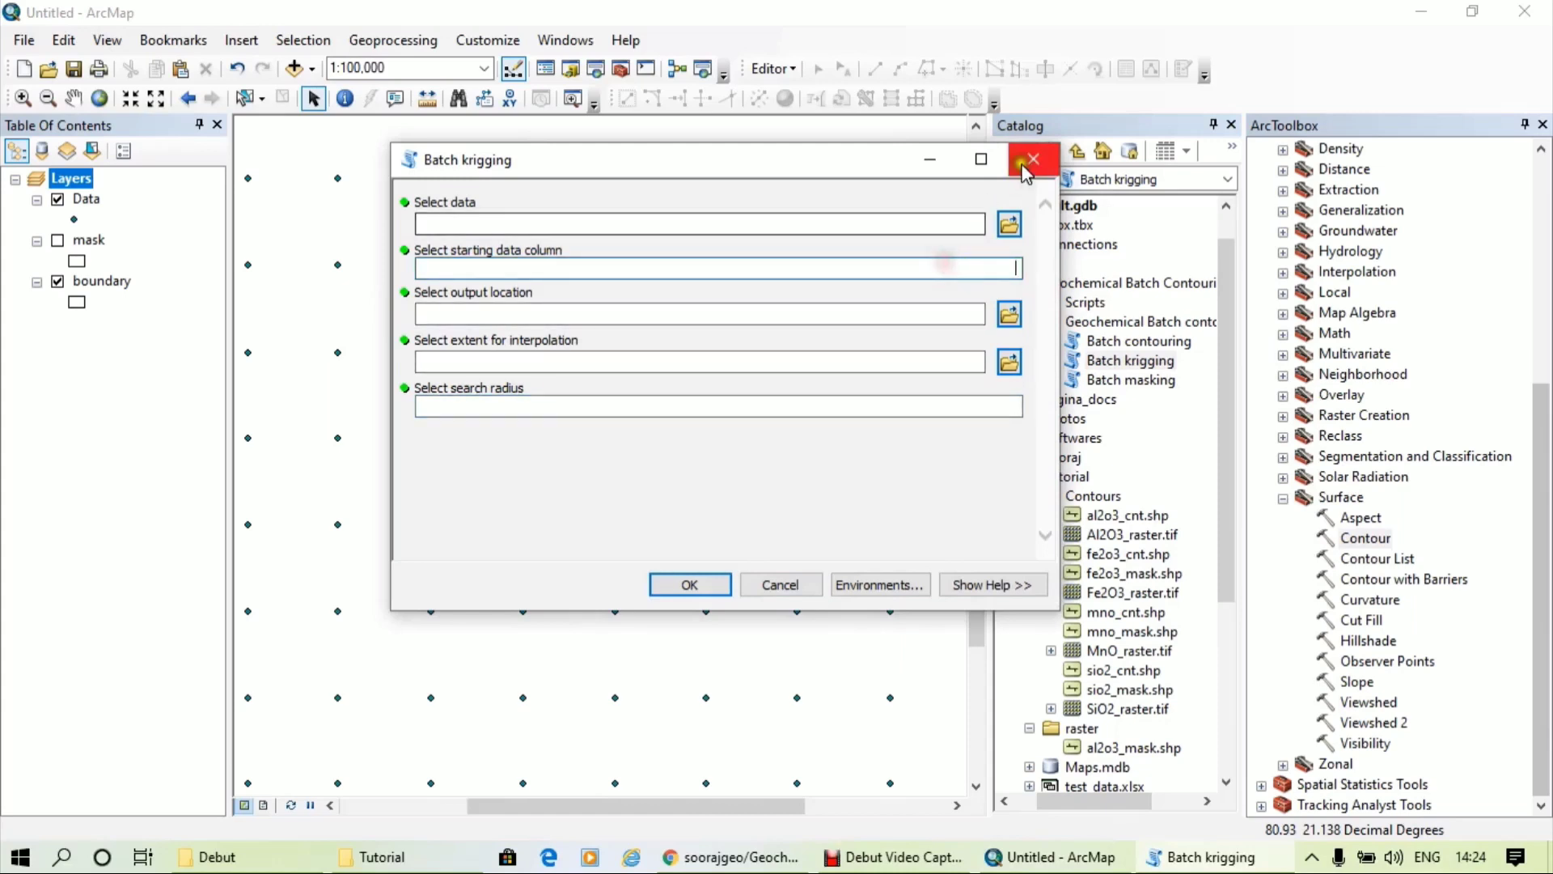
pyautogui.click(1032, 161)
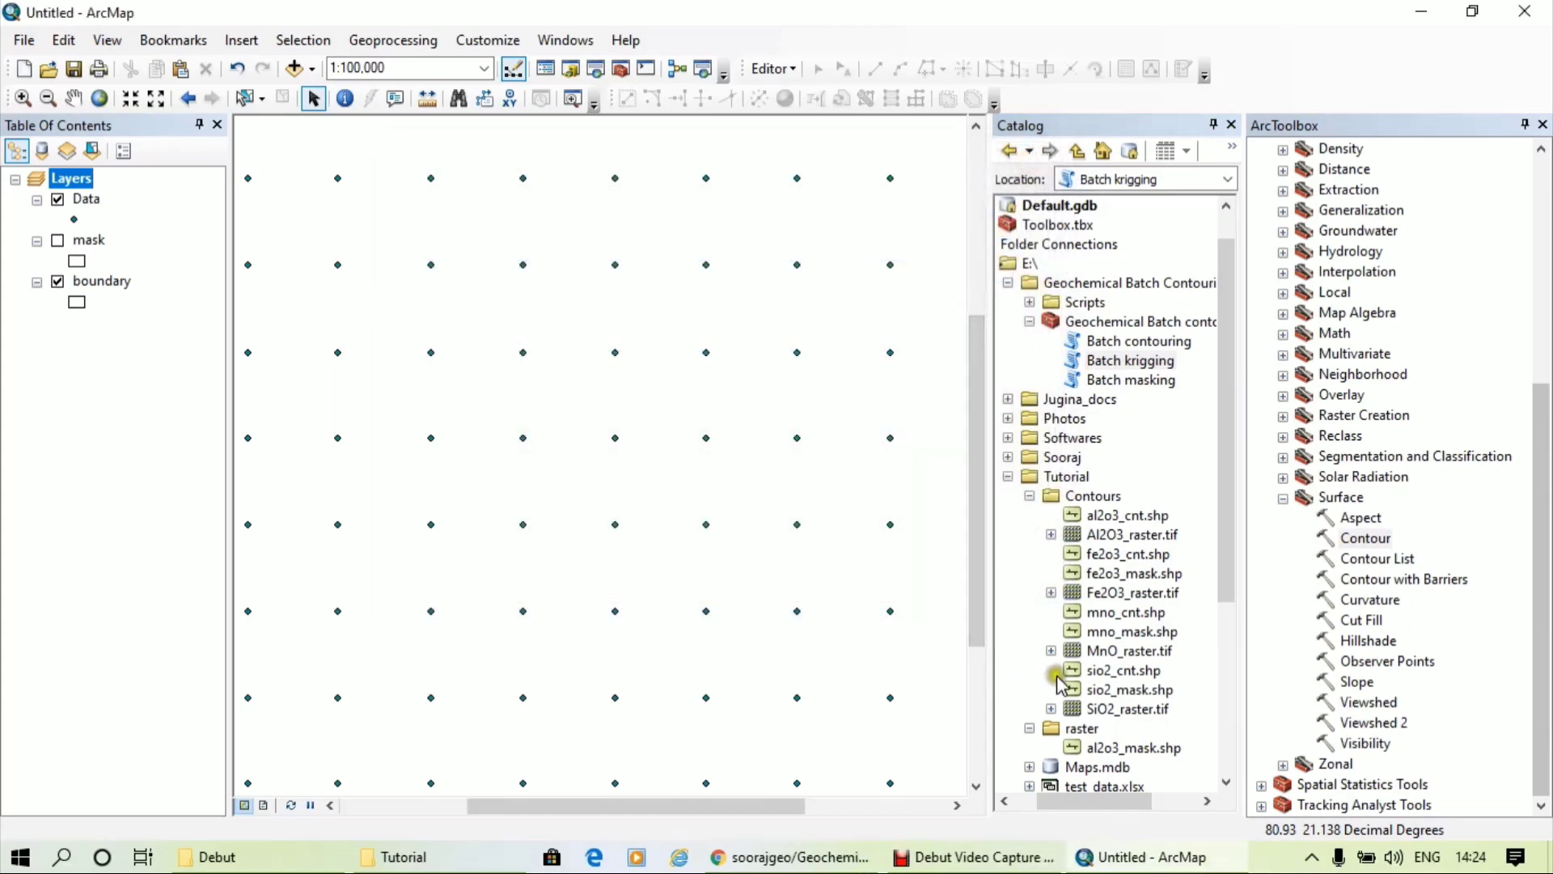
# Add sio2_cnt.shp from the Contours folder to the map
pyautogui.click(1102, 671)
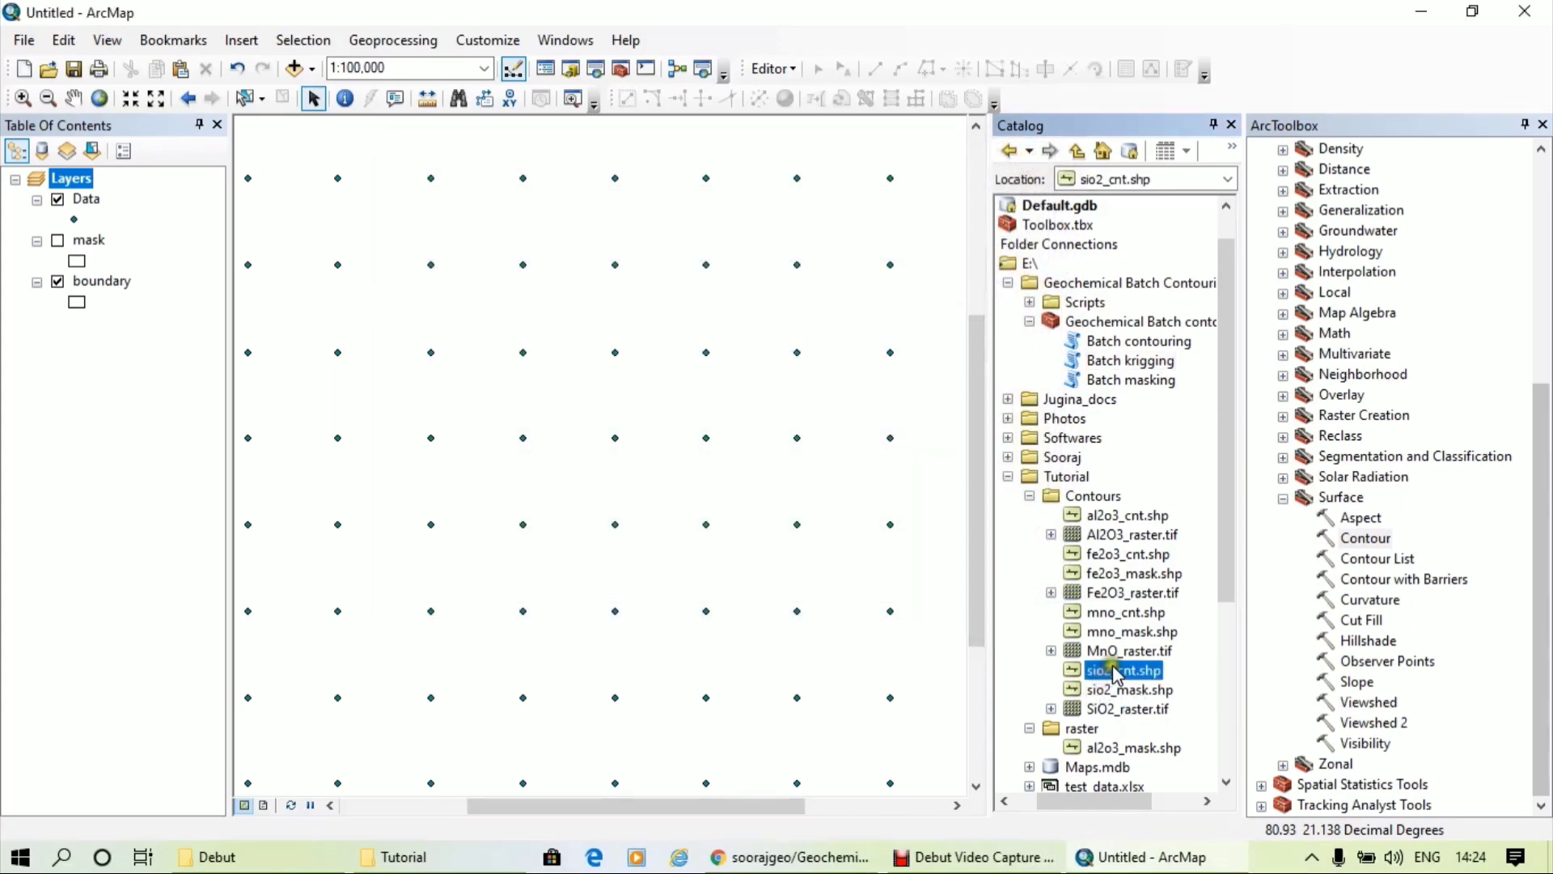
pyautogui.moveTo(1102, 671); pyautogui.dragTo(806, 535)
pyautogui.scroll(2, 521, 464)
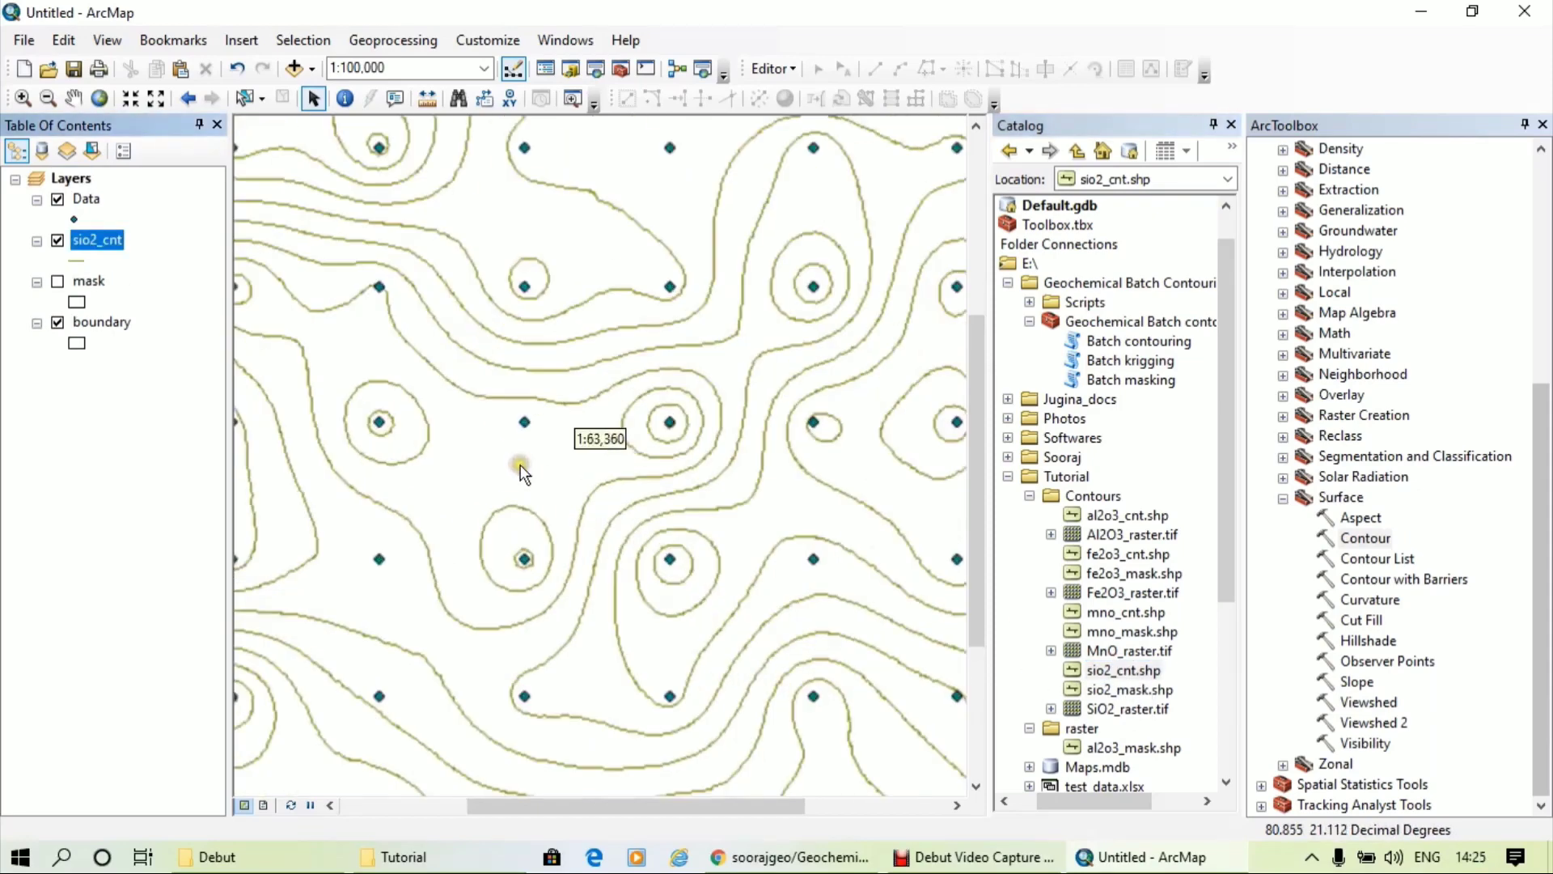
# In the sio2_cnt layer properties, set the label field to CONTOUR and the label font size to 7
pyautogui.rightClick(97, 241)
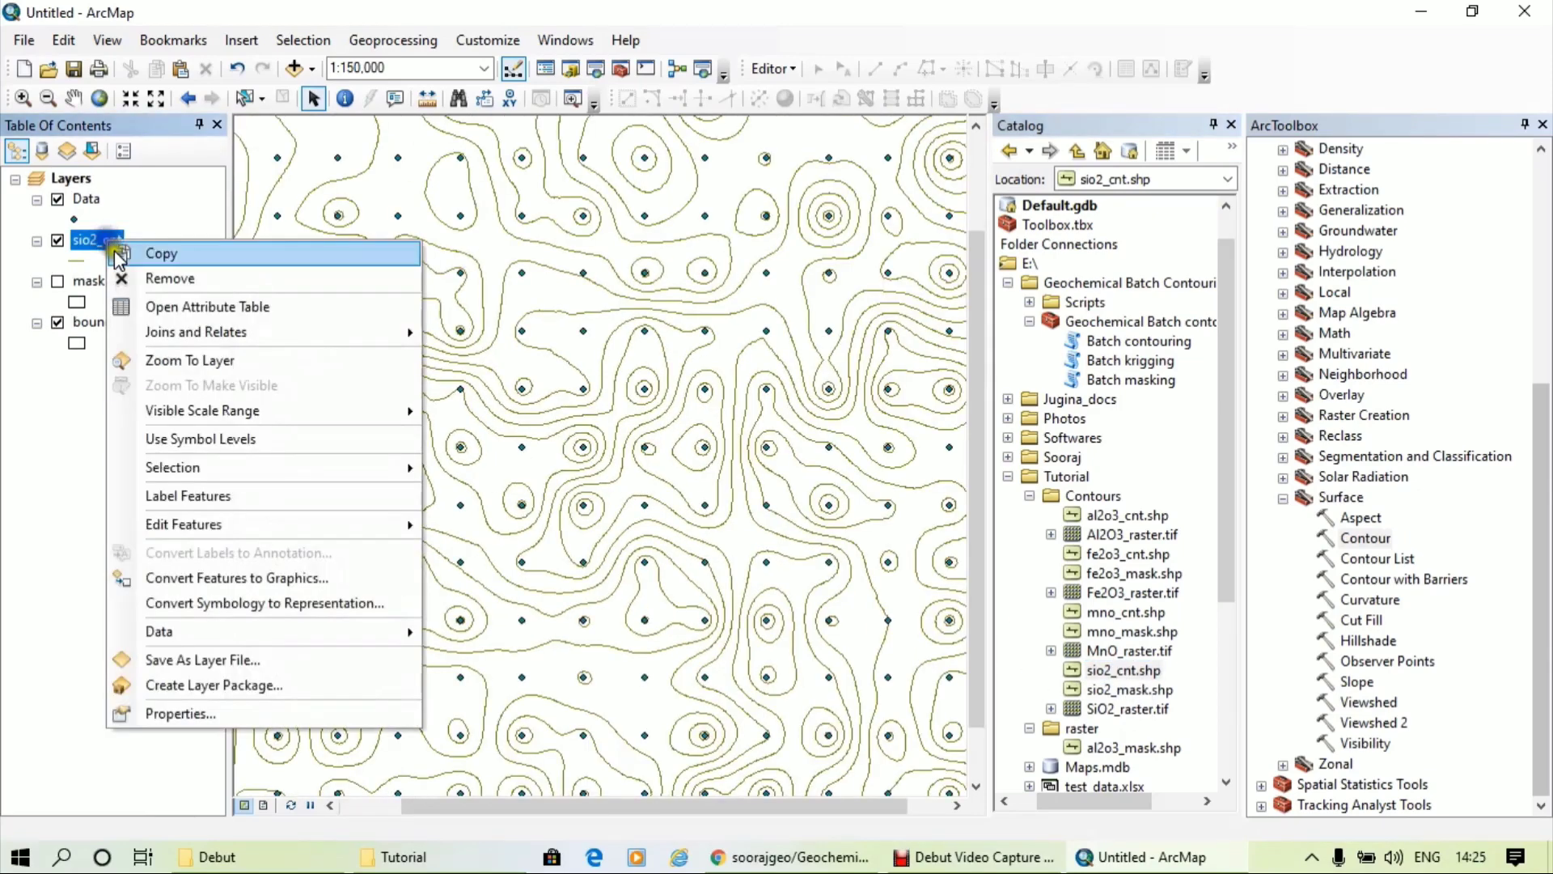
pyautogui.click(234, 713)
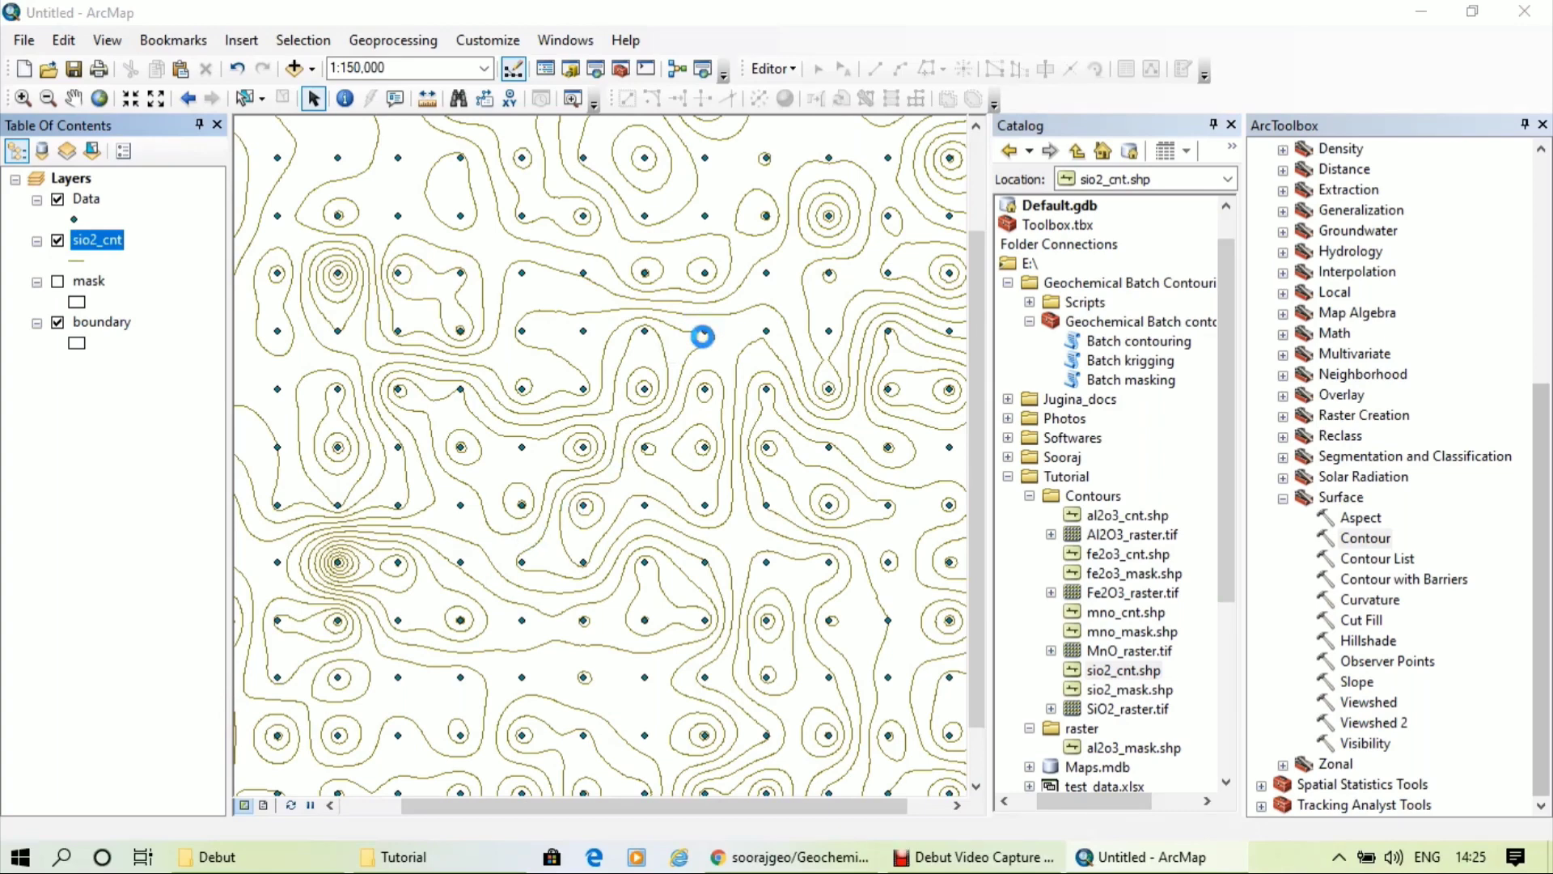
pyautogui.click(761, 341)
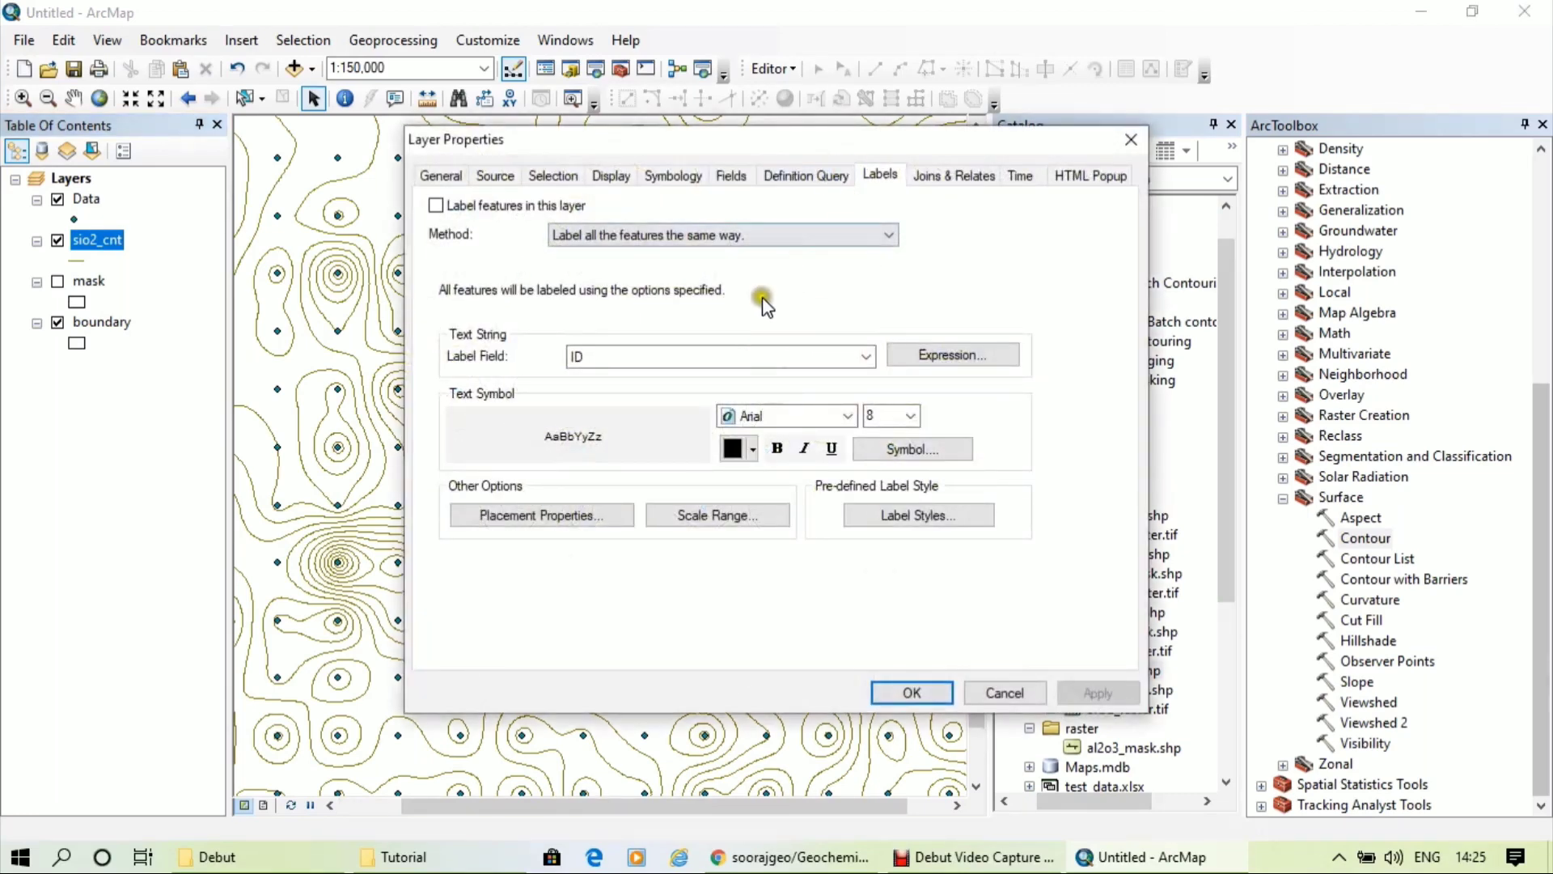
pyautogui.click(862, 355)
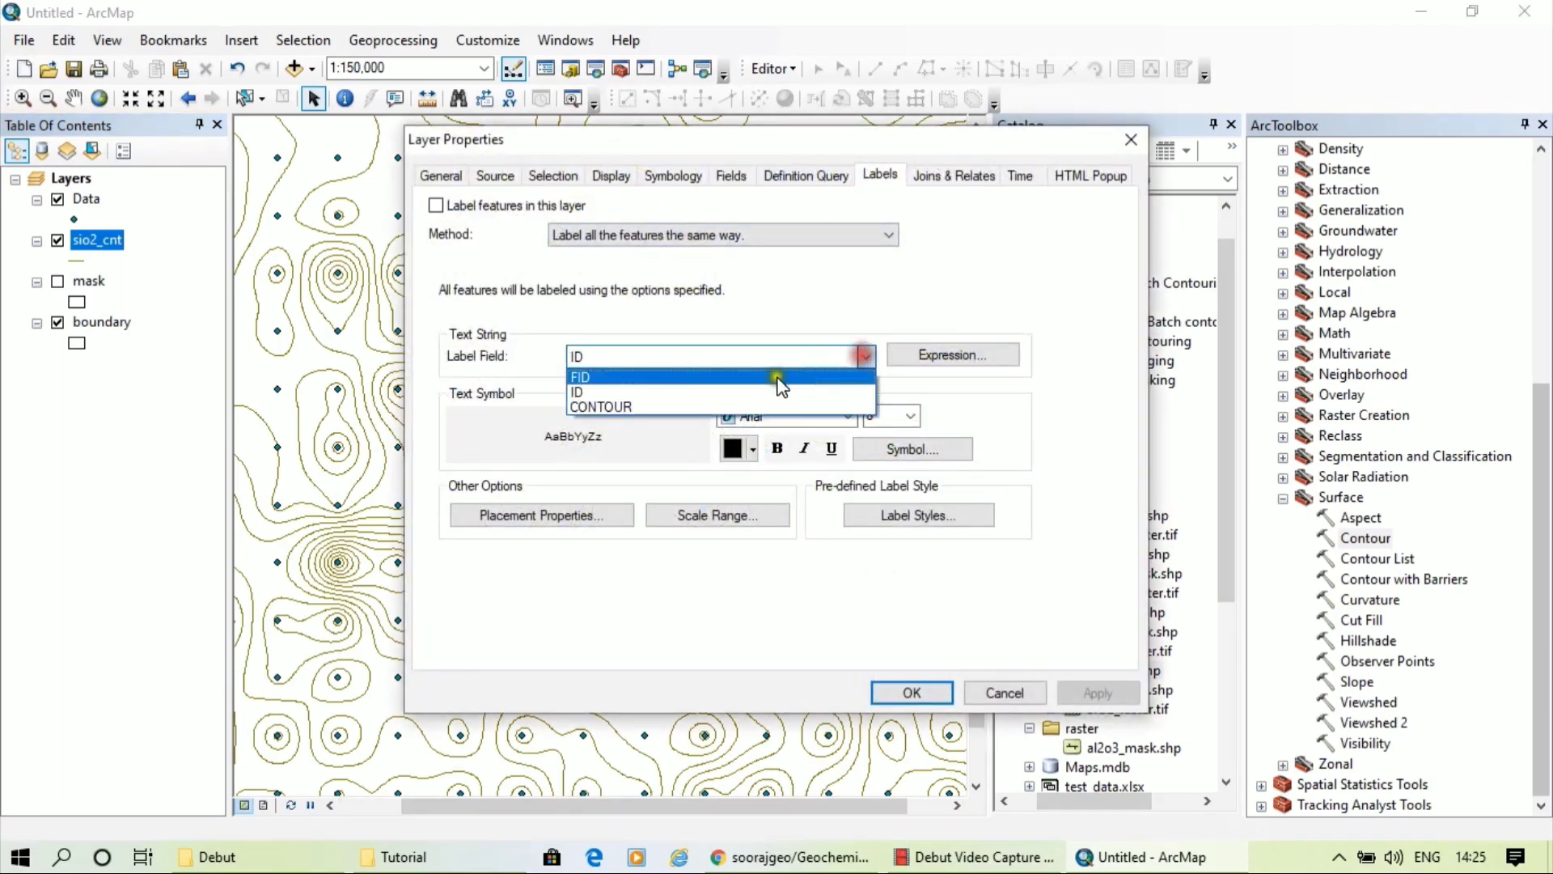
pyautogui.click(702, 405)
pyautogui.click(910, 416)
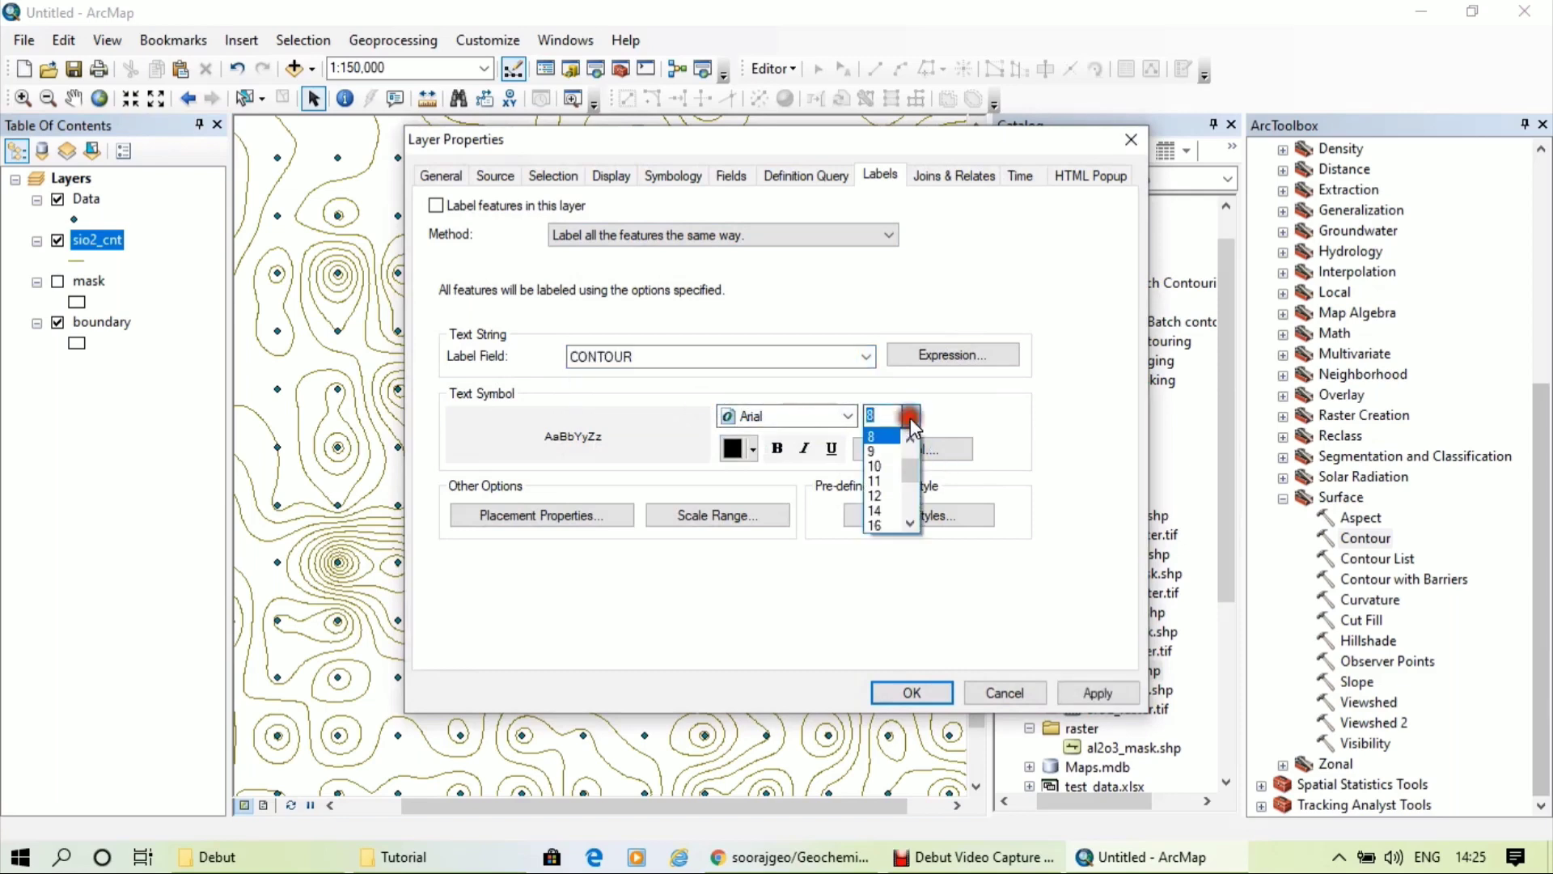
pyautogui.scroll(1, 899, 441)
pyautogui.click(874, 437)
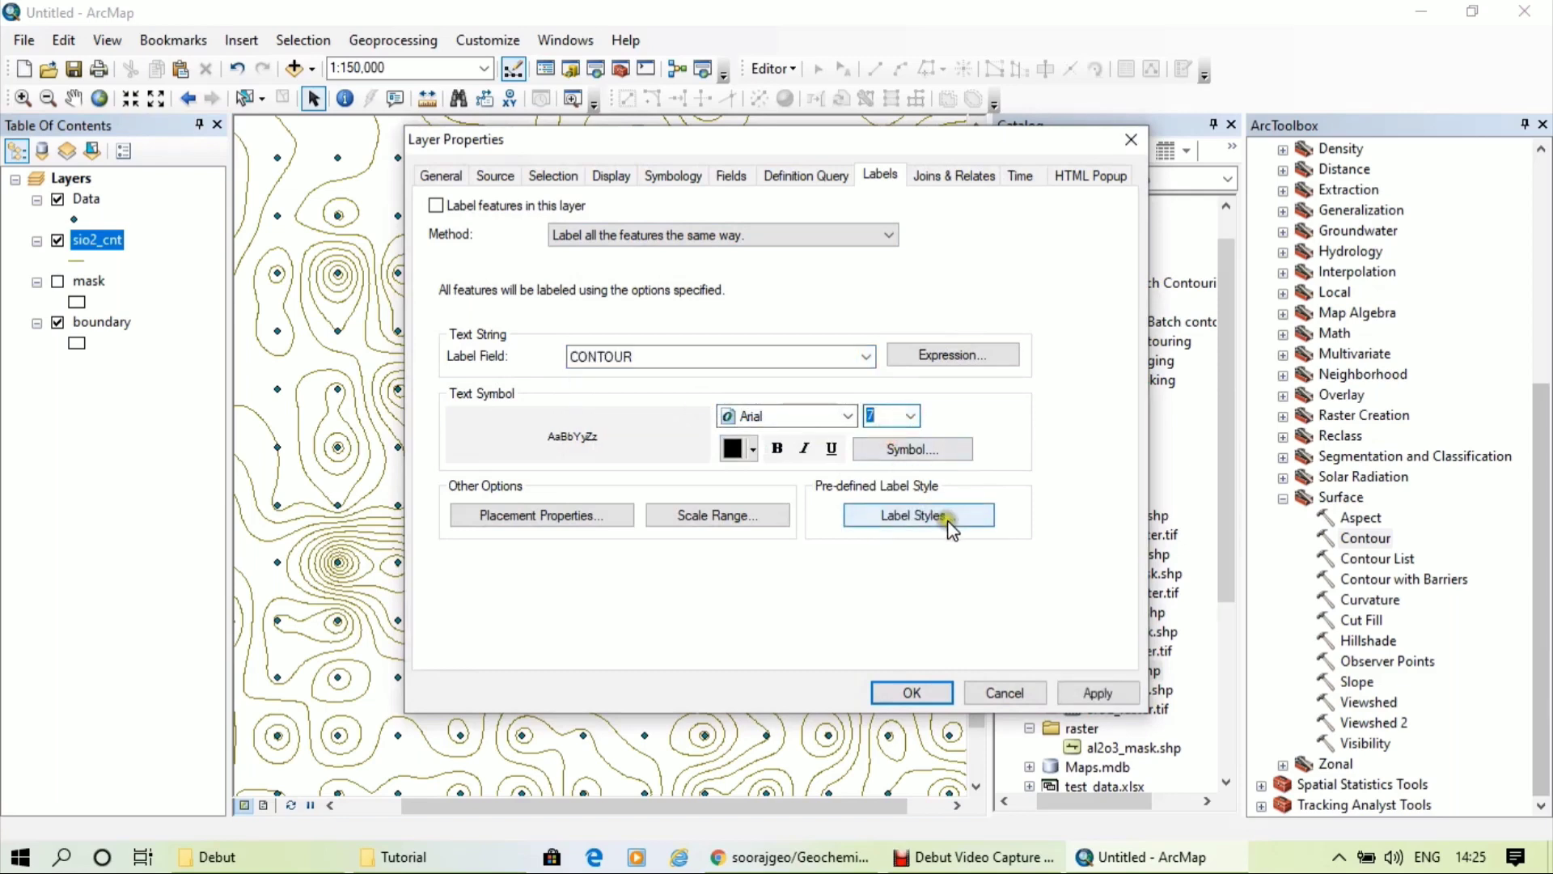
# Set the label placement to on the line instead of above it, and apply the layer properties
pyautogui.click(541, 516)
pyautogui.click(768, 295)
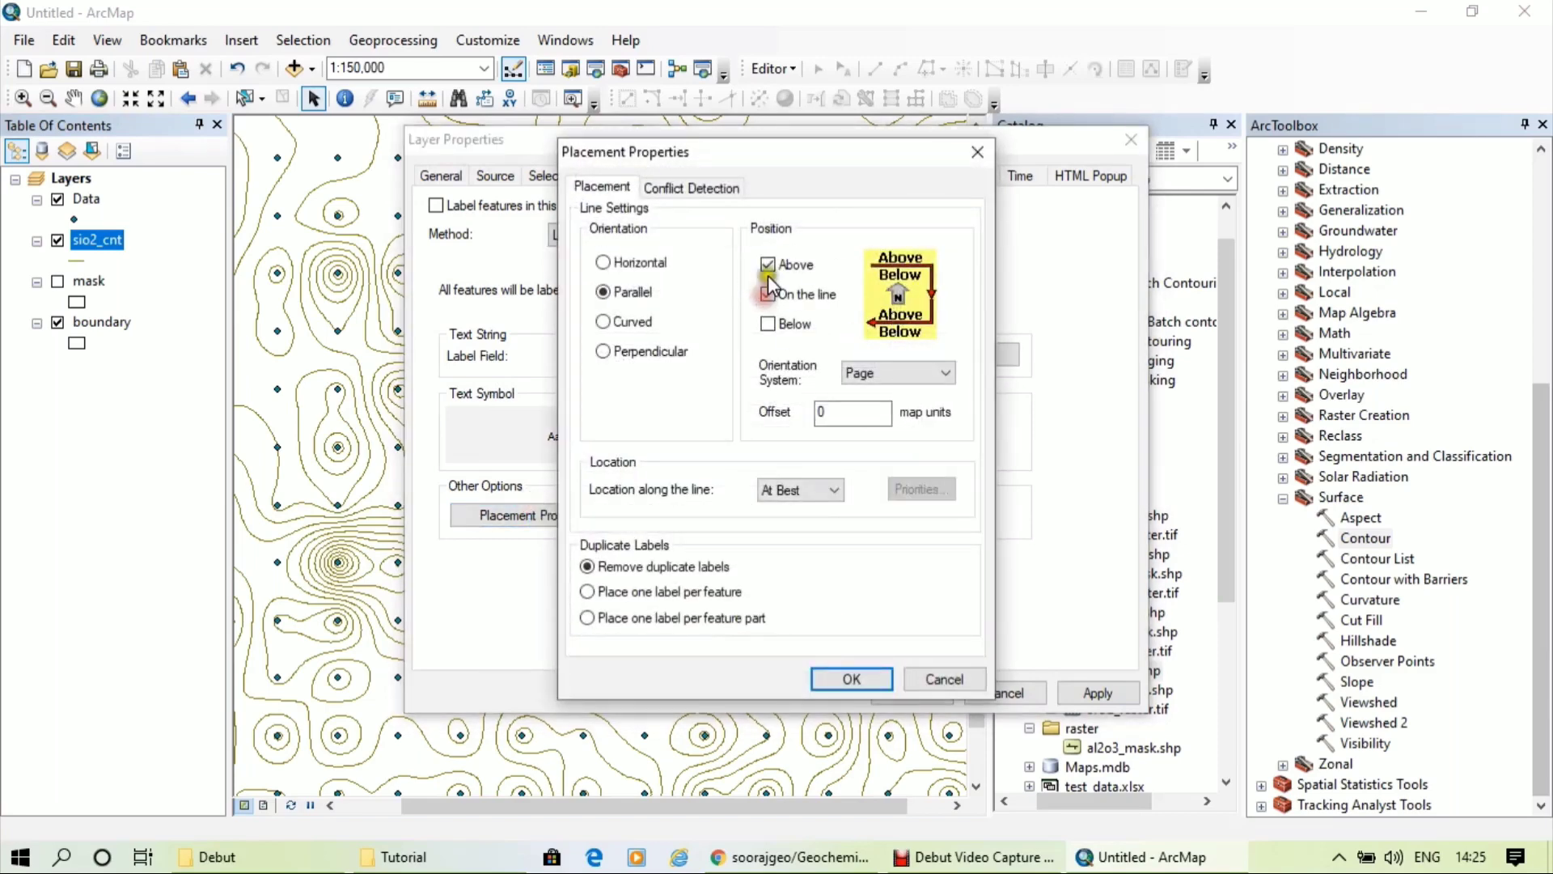
pyautogui.click(768, 265)
pyautogui.click(851, 679)
pyautogui.click(1098, 693)
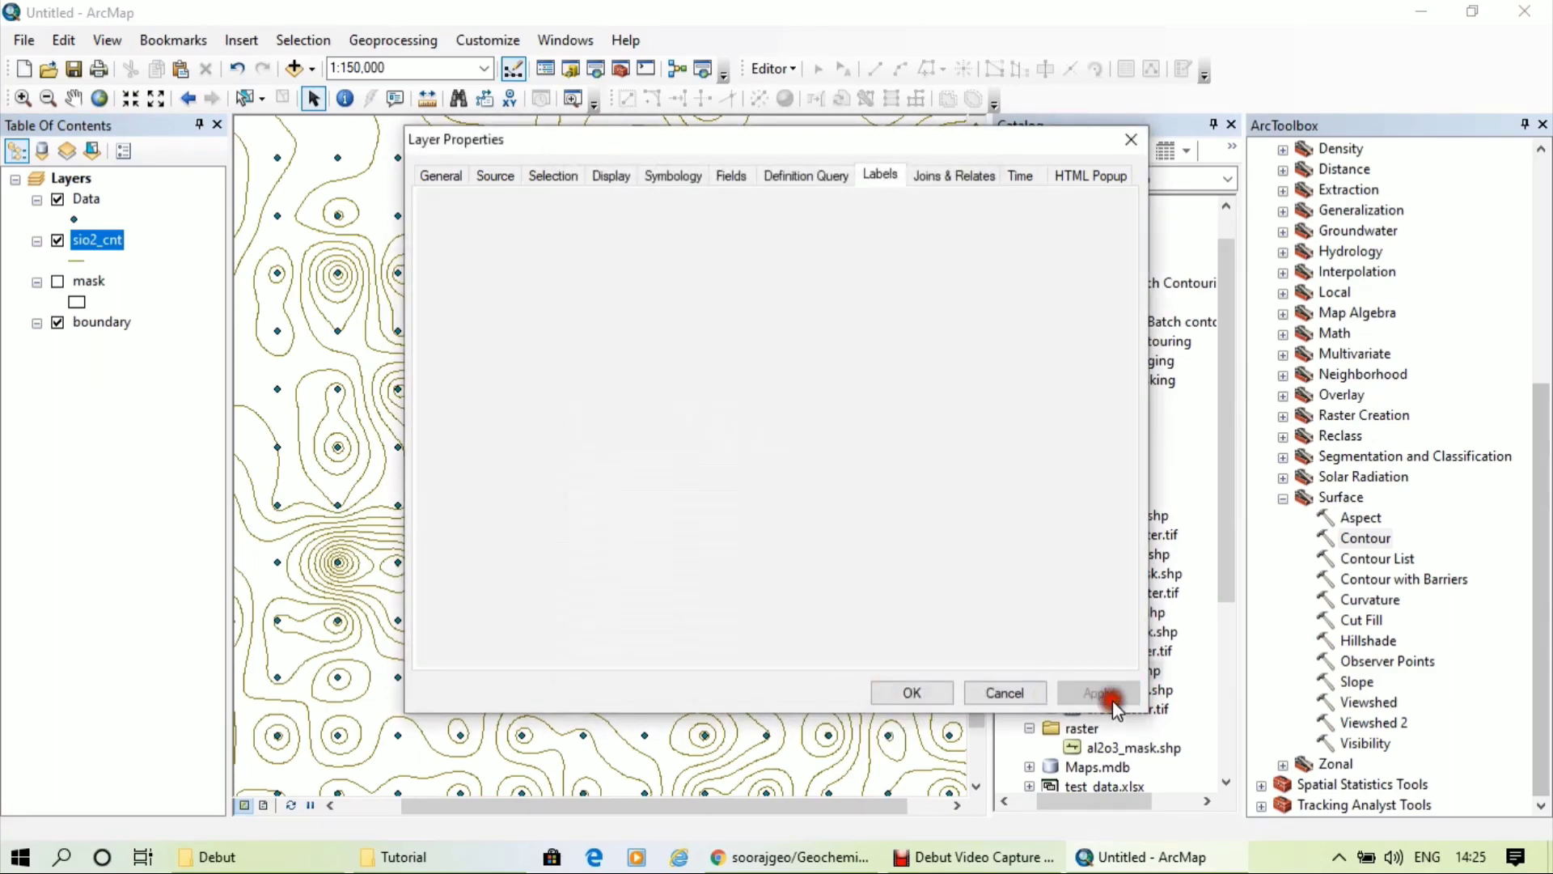
pyautogui.click(912, 694)
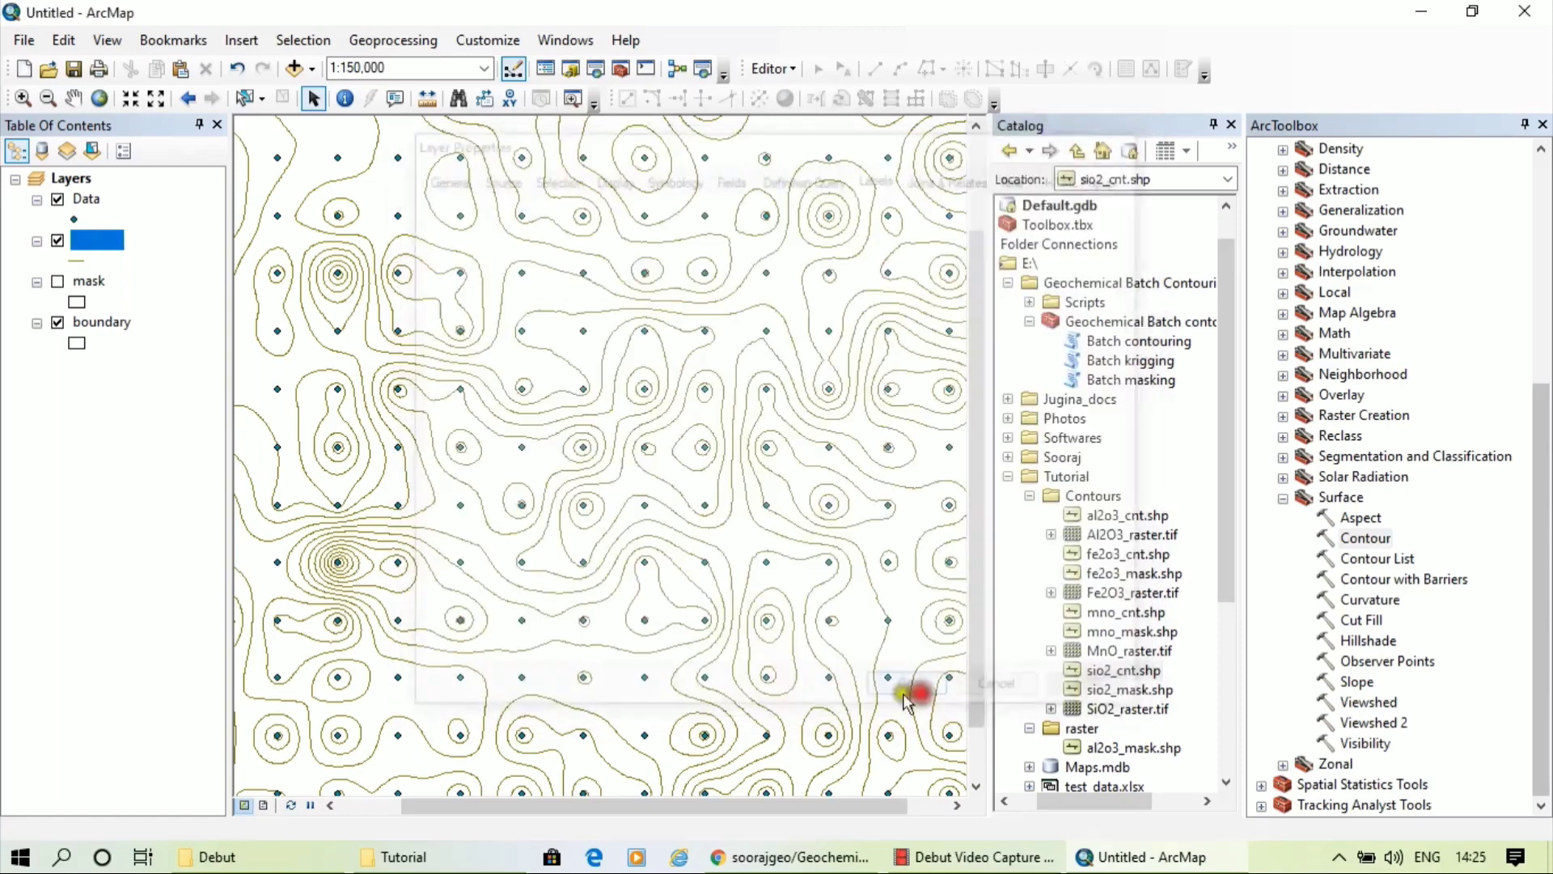
# Turn on feature labels for the sio2_cnt layer and inspect the contour labels up close
pyautogui.rightClick(95, 241)
pyautogui.click(158, 497)
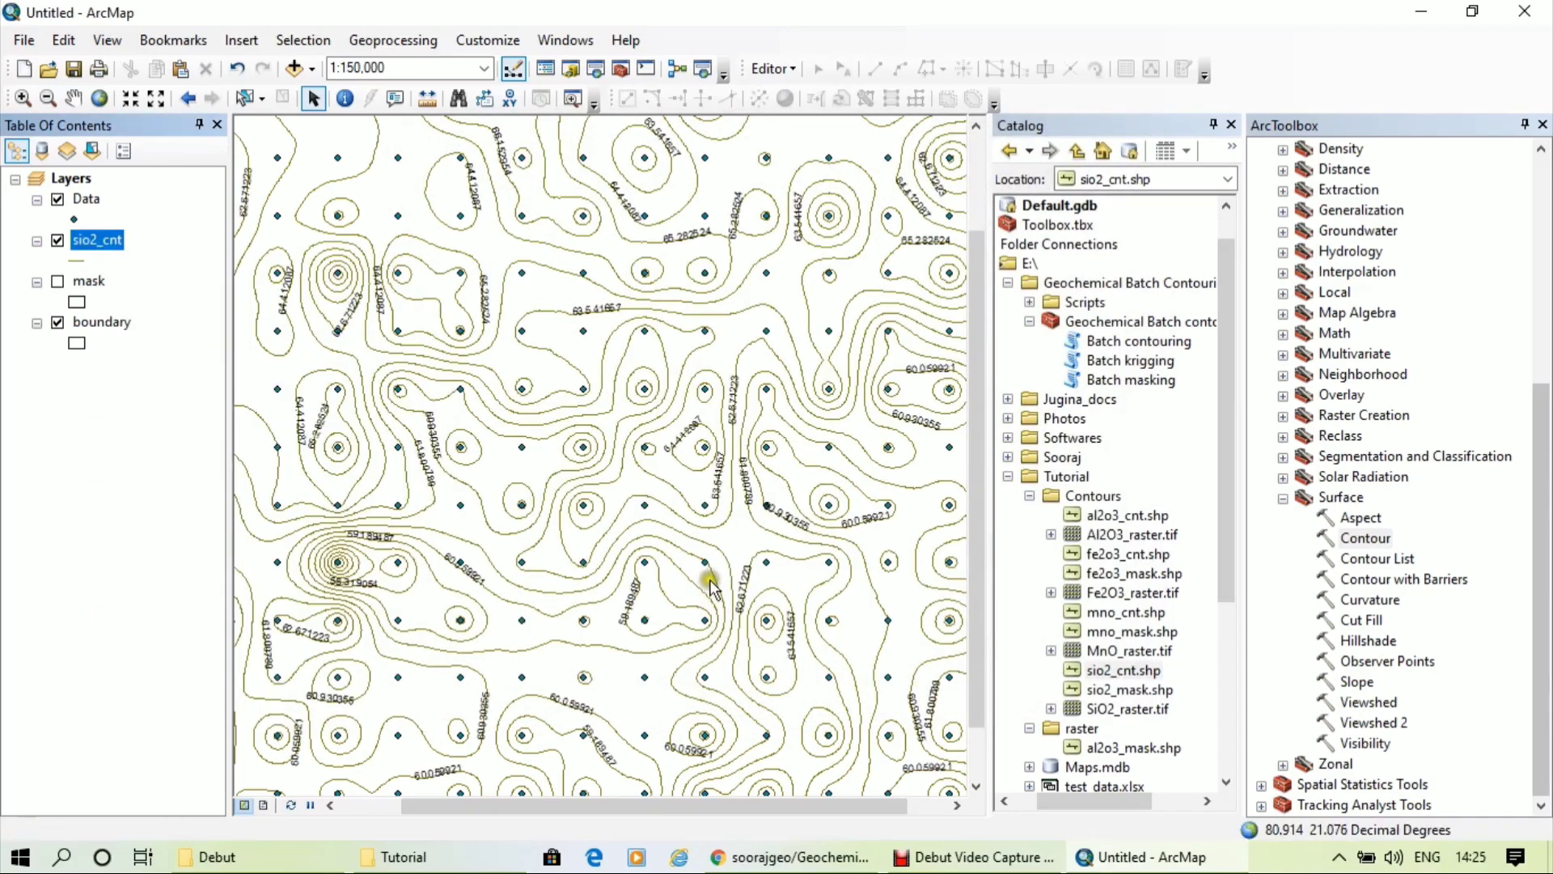
pyautogui.scroll(3, 677, 450)
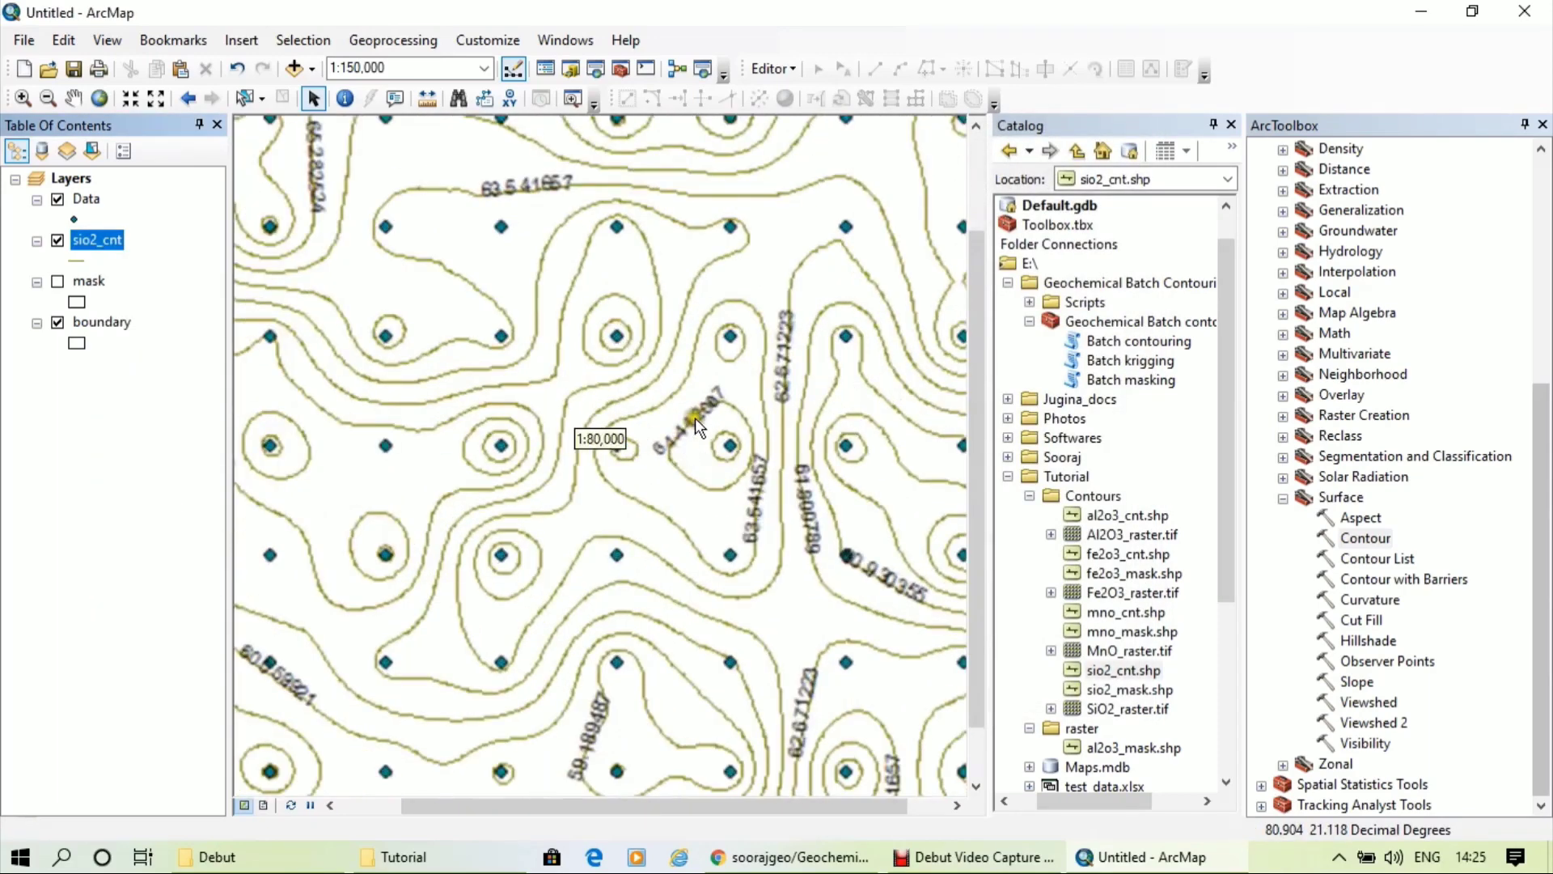
pyautogui.scroll(2, 683, 435)
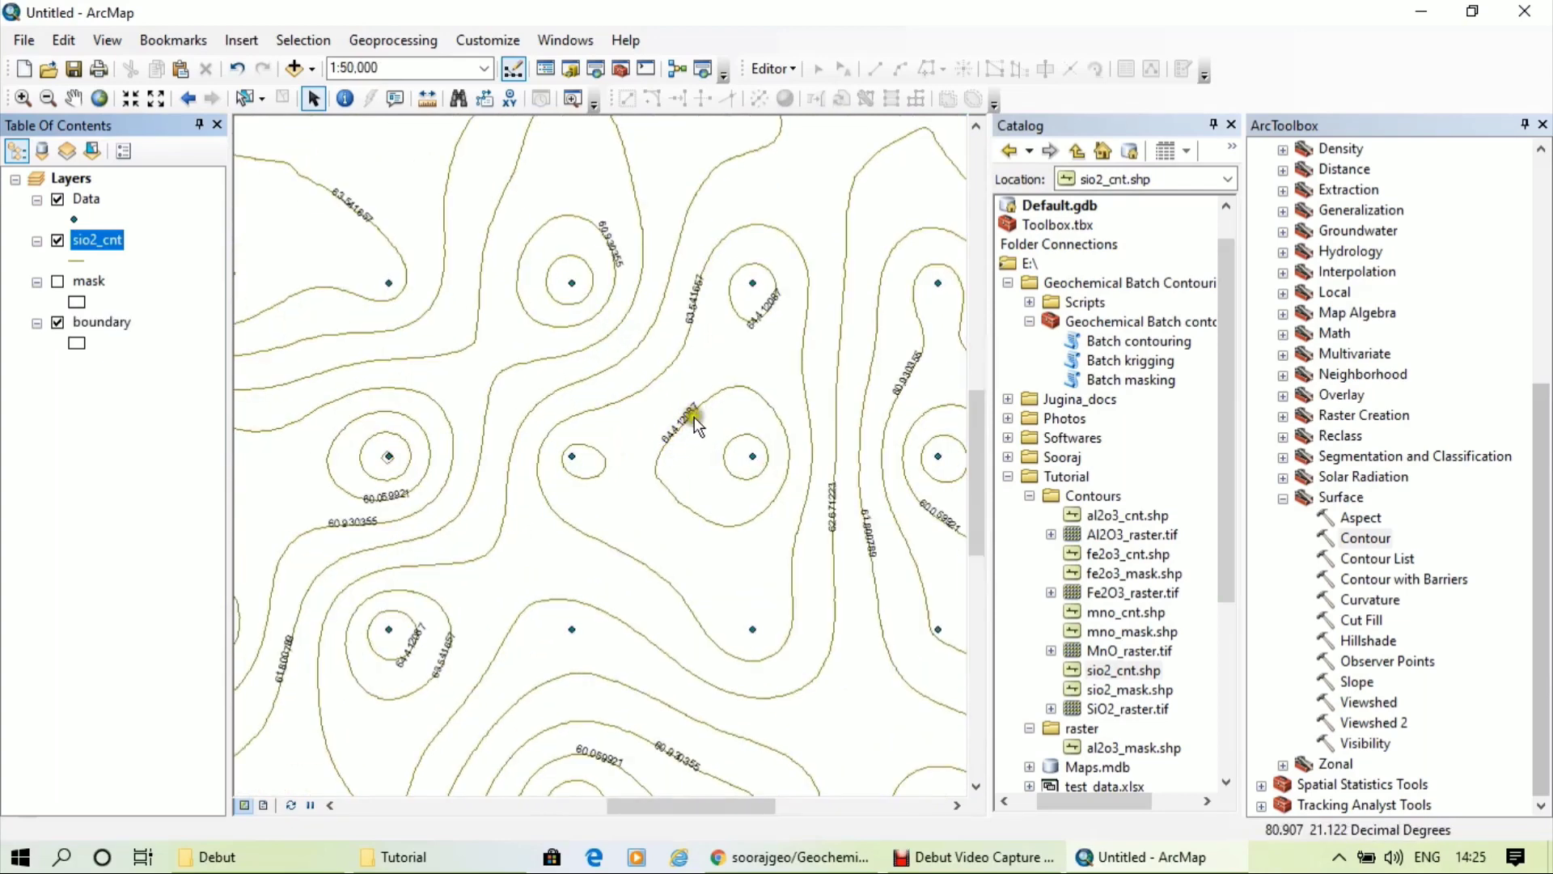
pyautogui.scroll(-1, 599, 534)
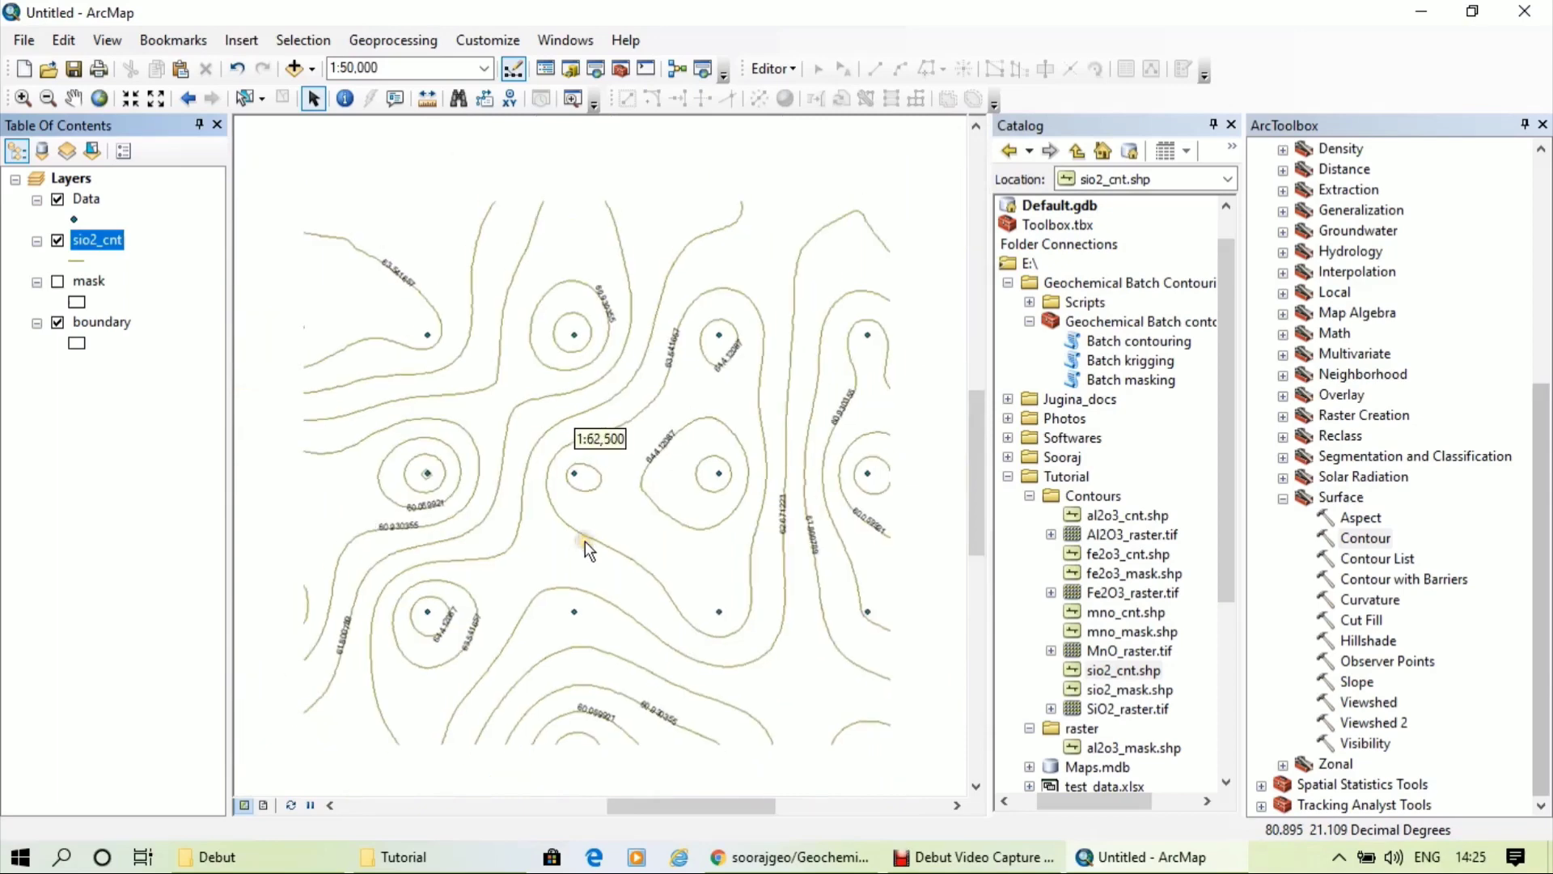
# Open the sio2_cnt attribute table and start the Field Calculator for the CONTOUR field
pyautogui.rightClick(96, 246)
pyautogui.click(153, 320)
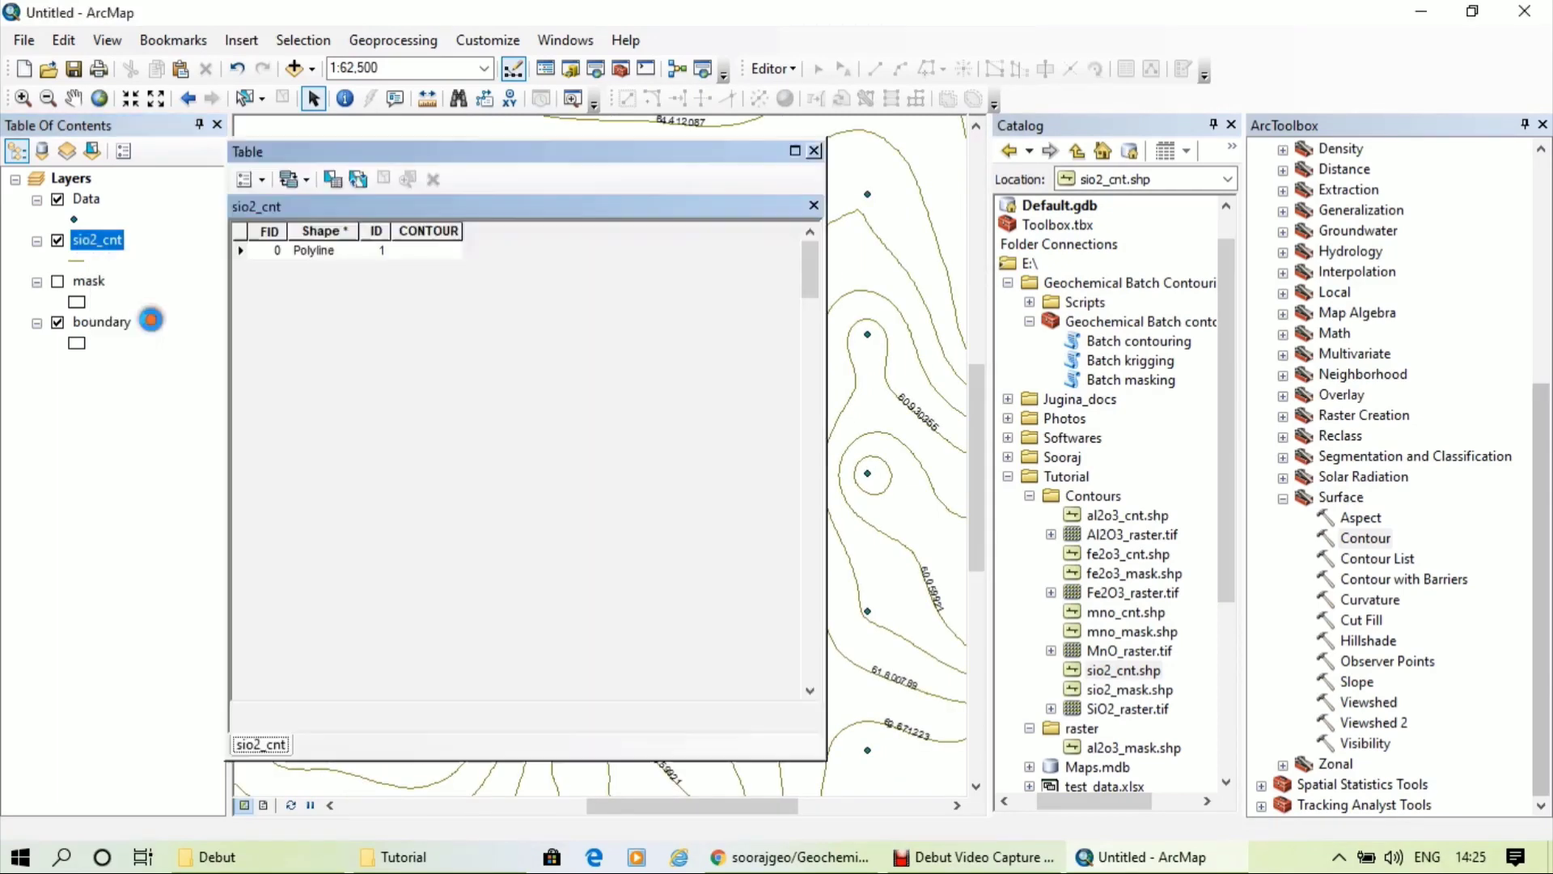
pyautogui.click(416, 231)
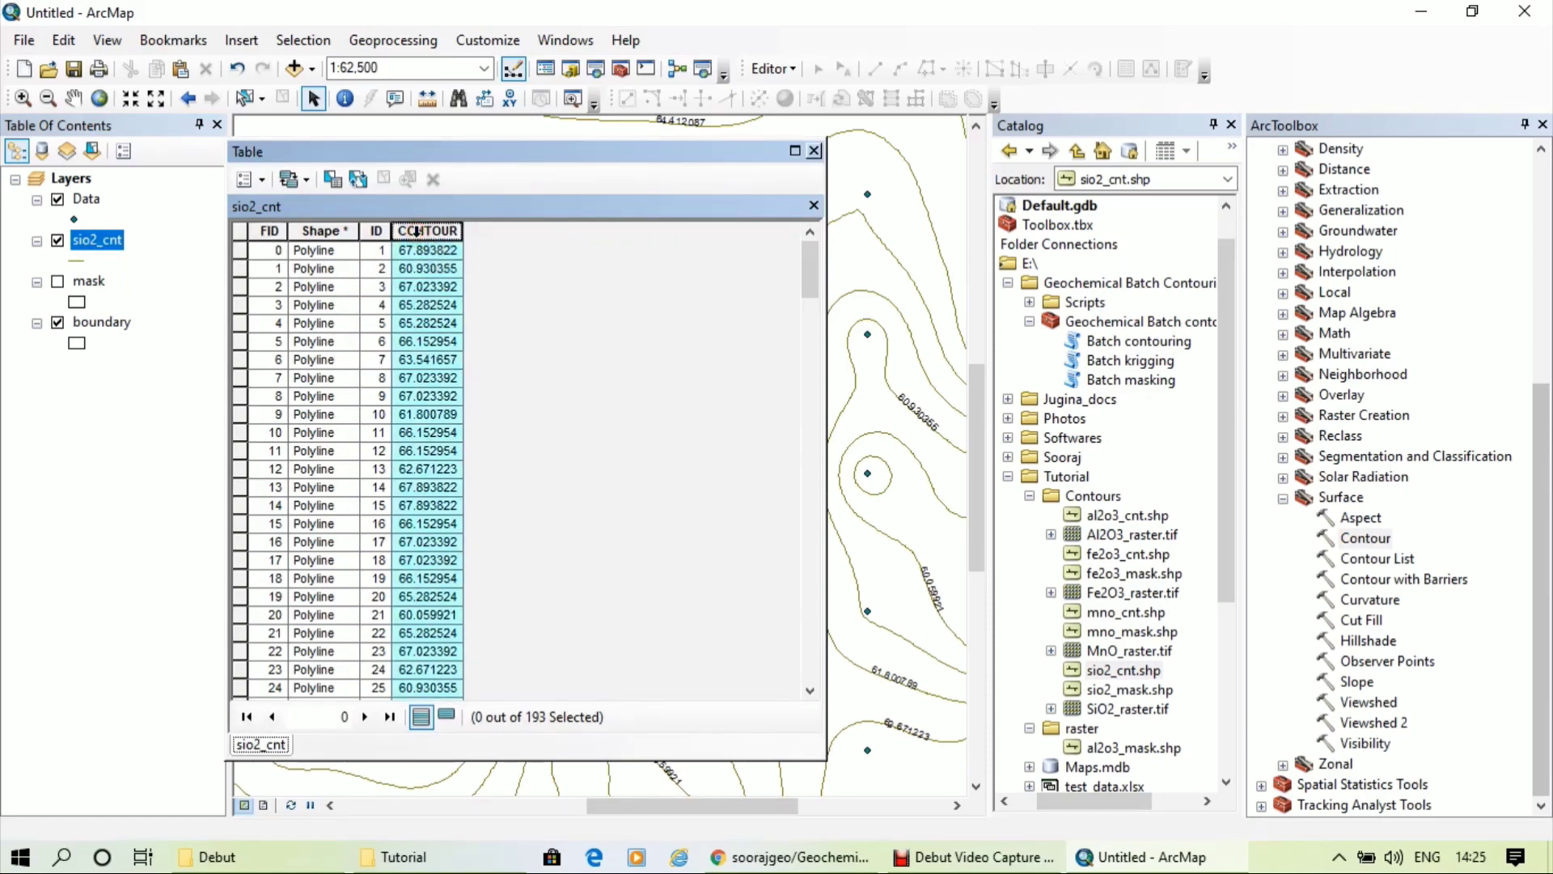
pyautogui.rightClick(416, 232)
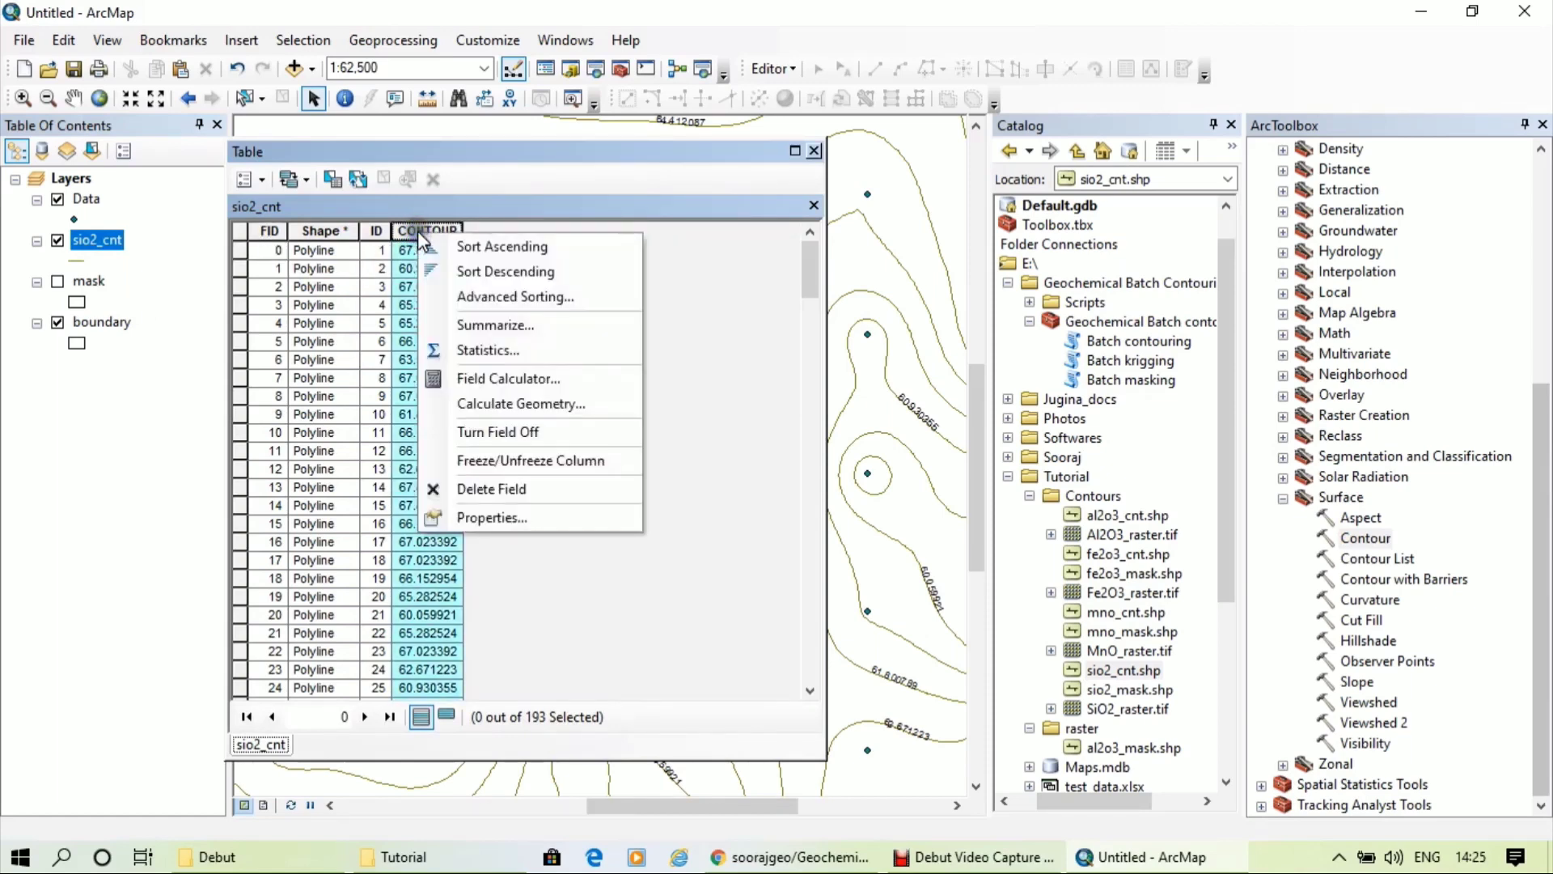
pyautogui.click(516, 378)
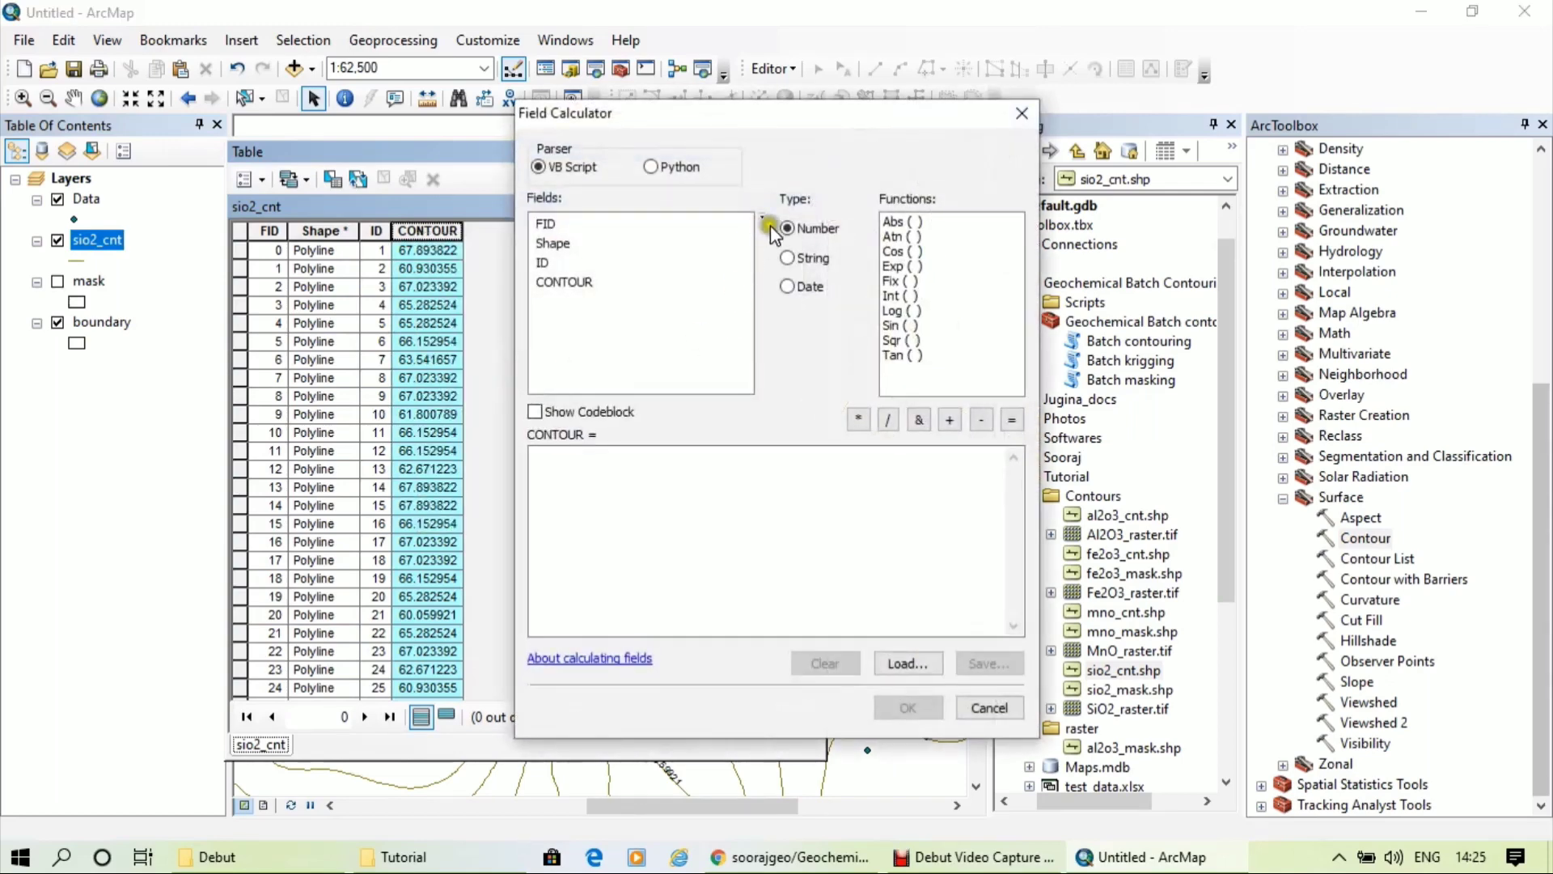
# Round the CONTOUR values to whole numbers using the Python expression round( !CONTOUR!,0)
pyautogui.click(653, 166)
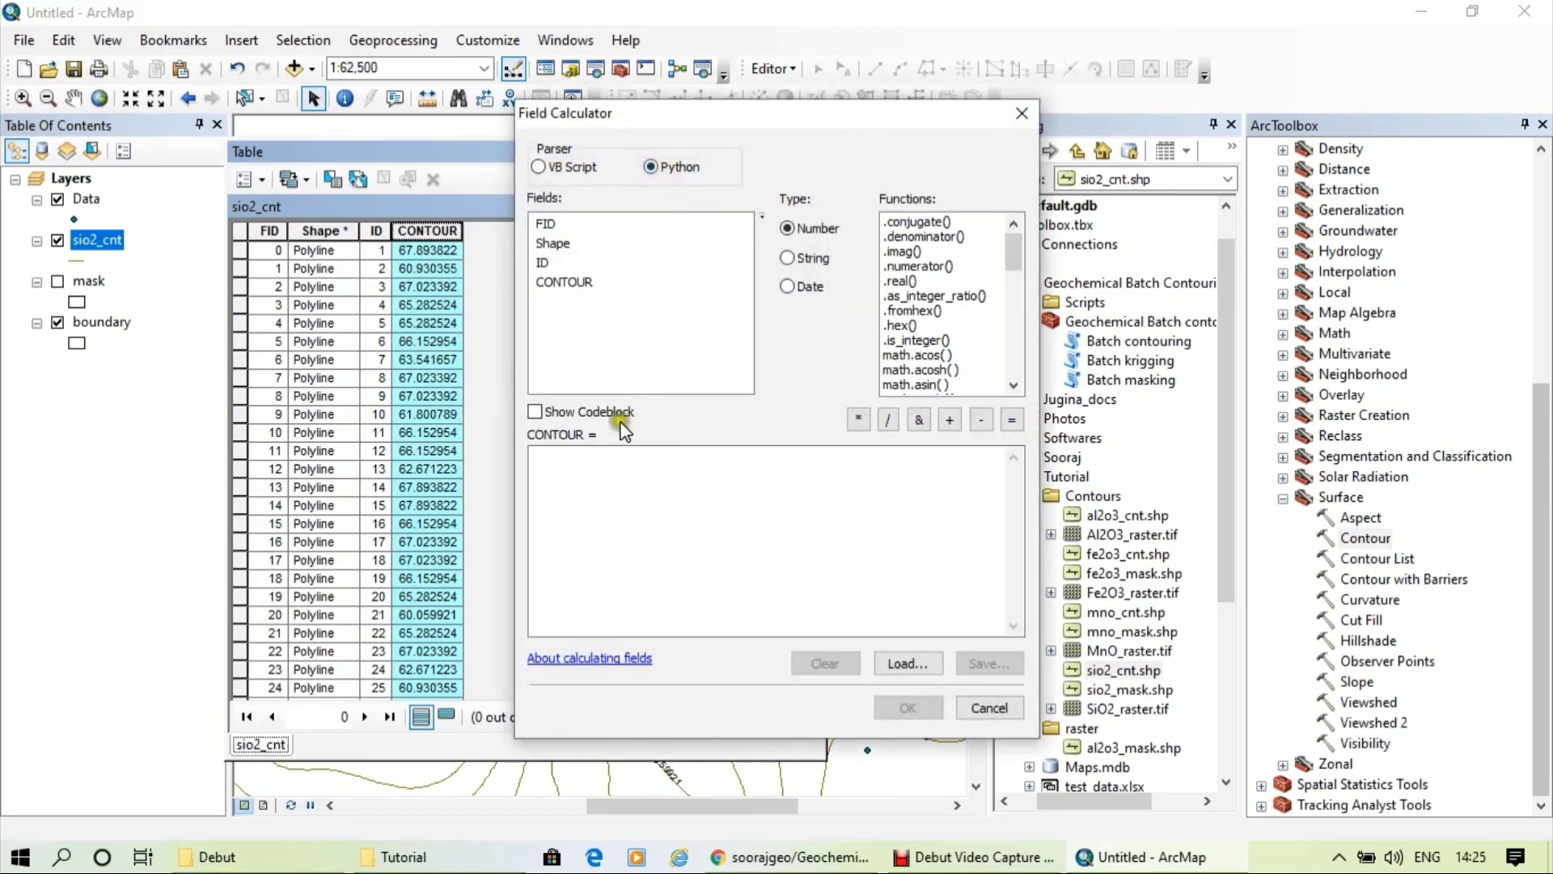
pyautogui.click(588, 443)
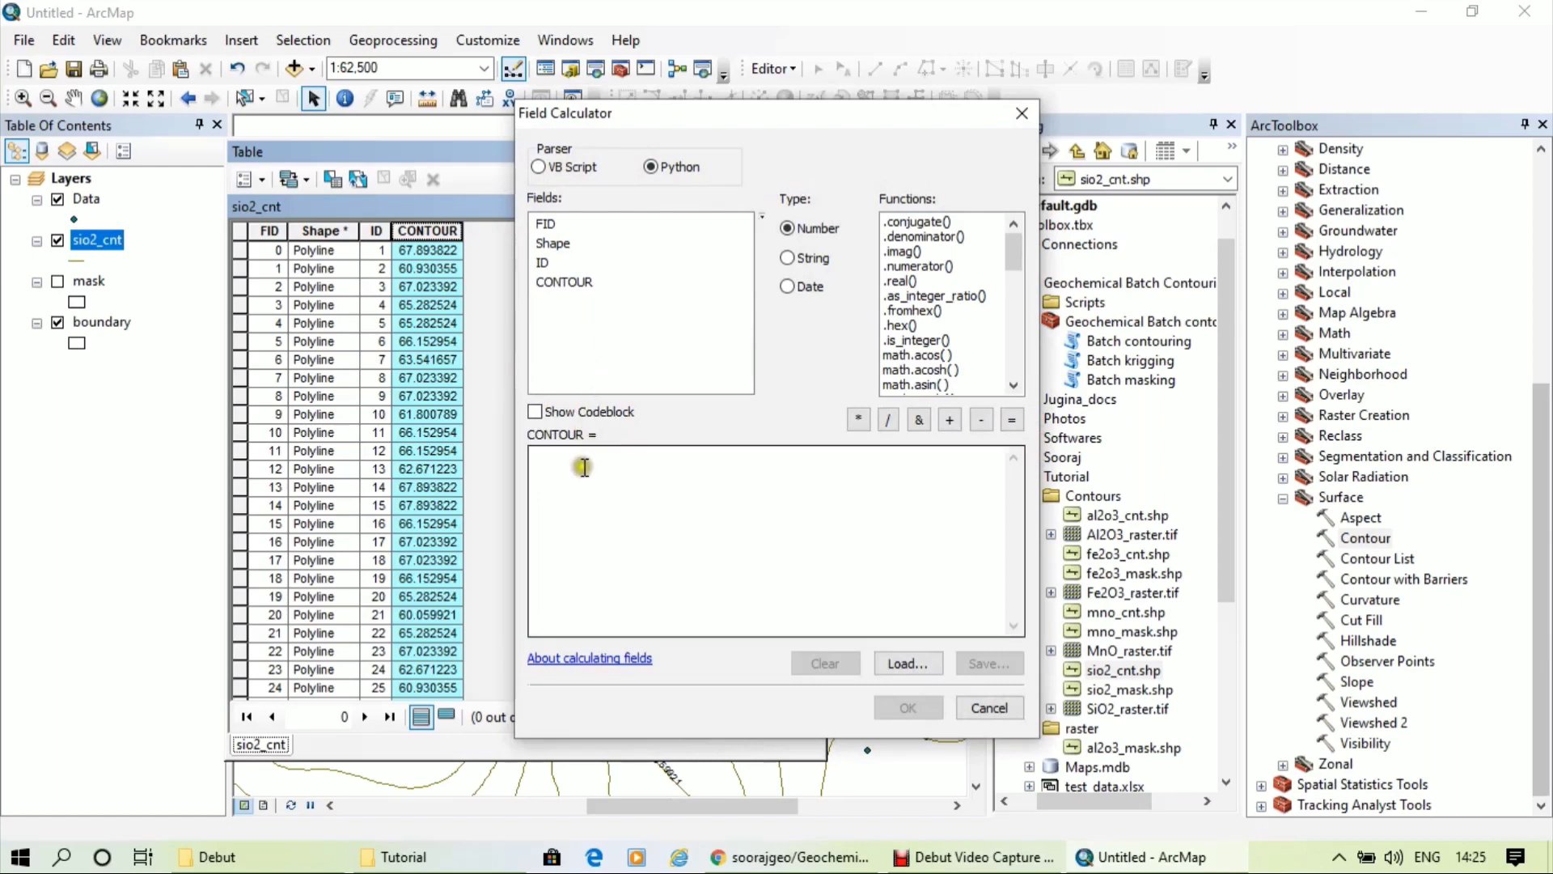
pyautogui.click(586, 465)
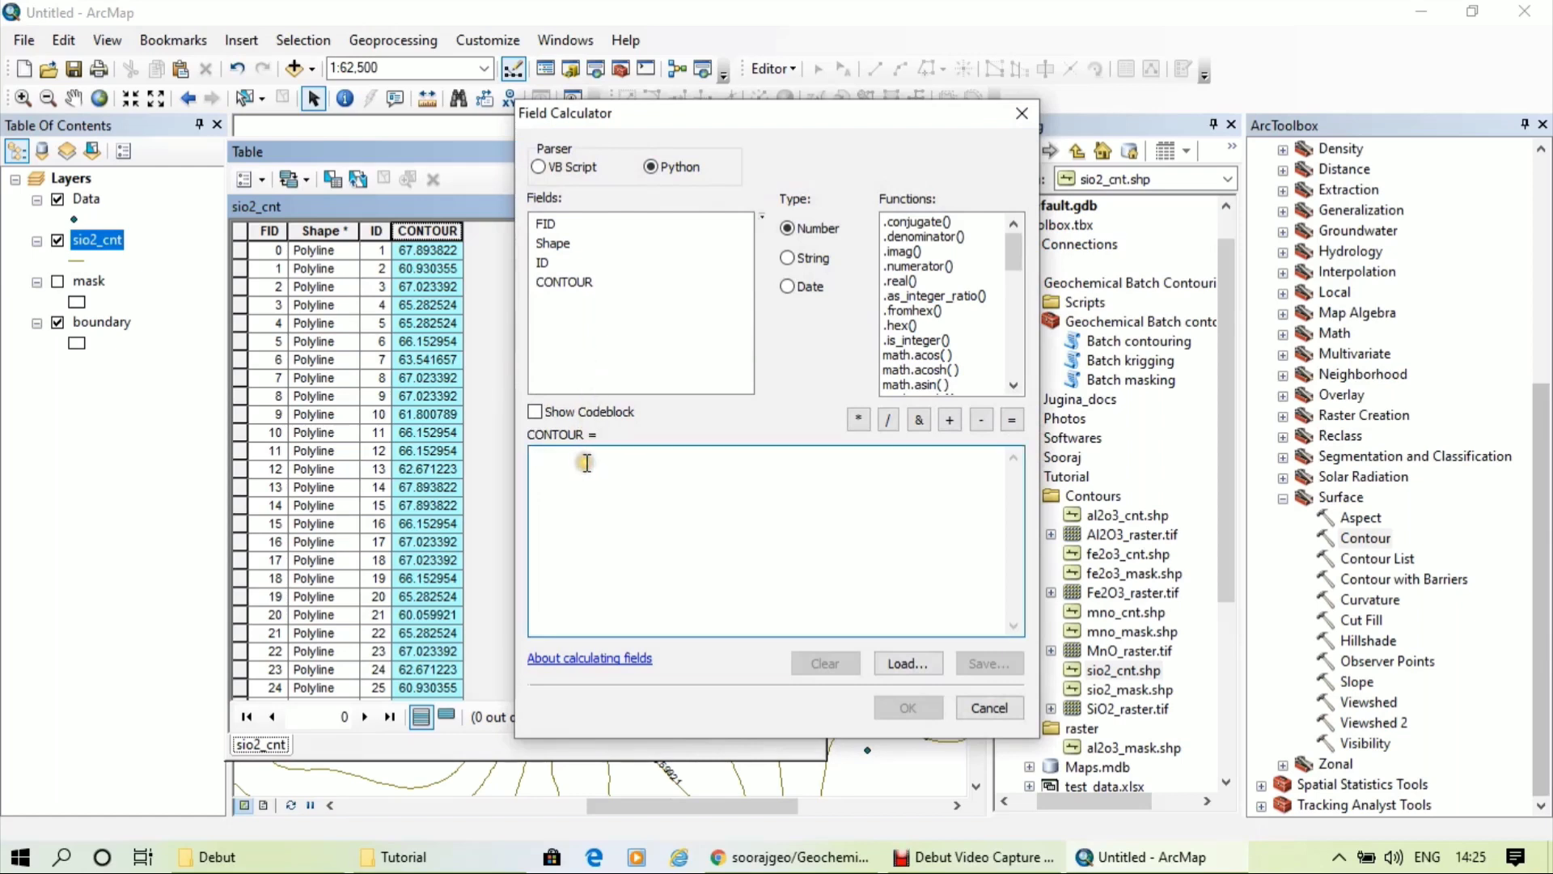
pyautogui.write('round(')
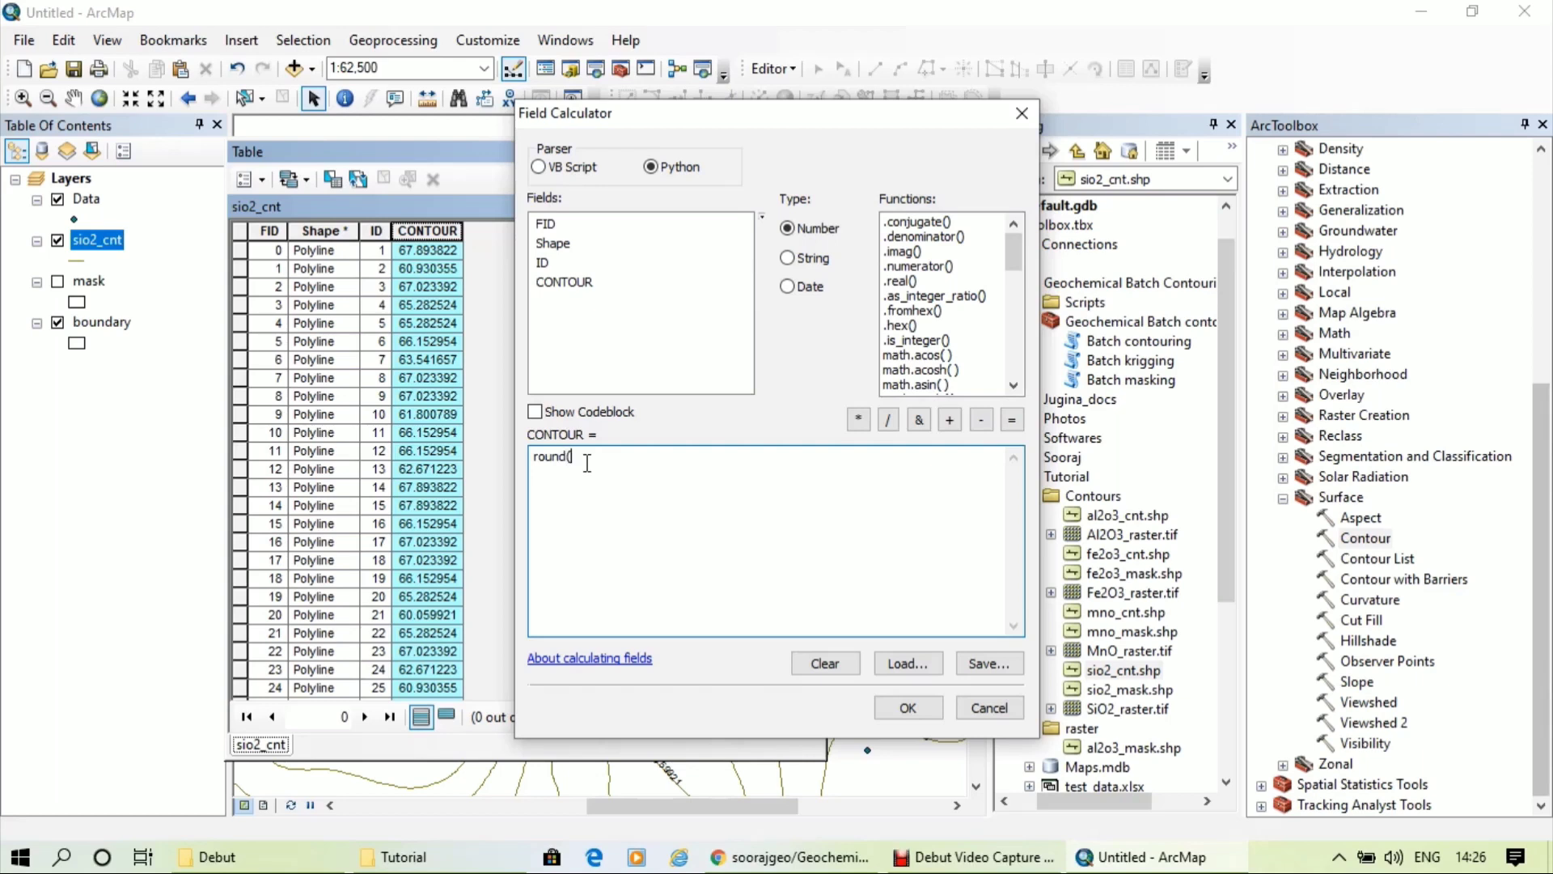
pyautogui.doubleClick(558, 282)
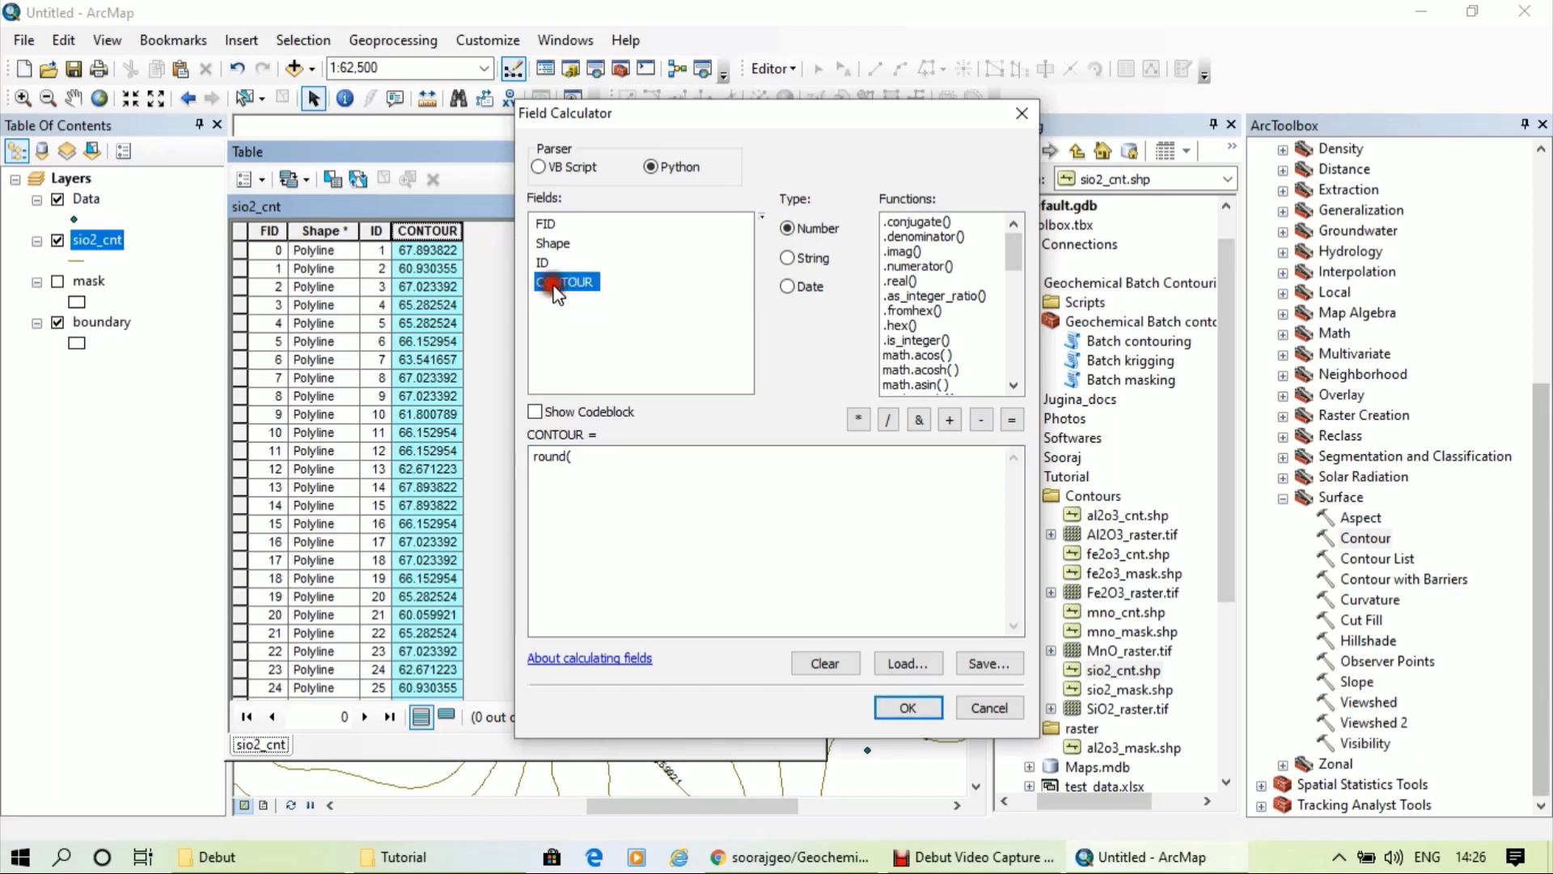
pyautogui.write(',0')
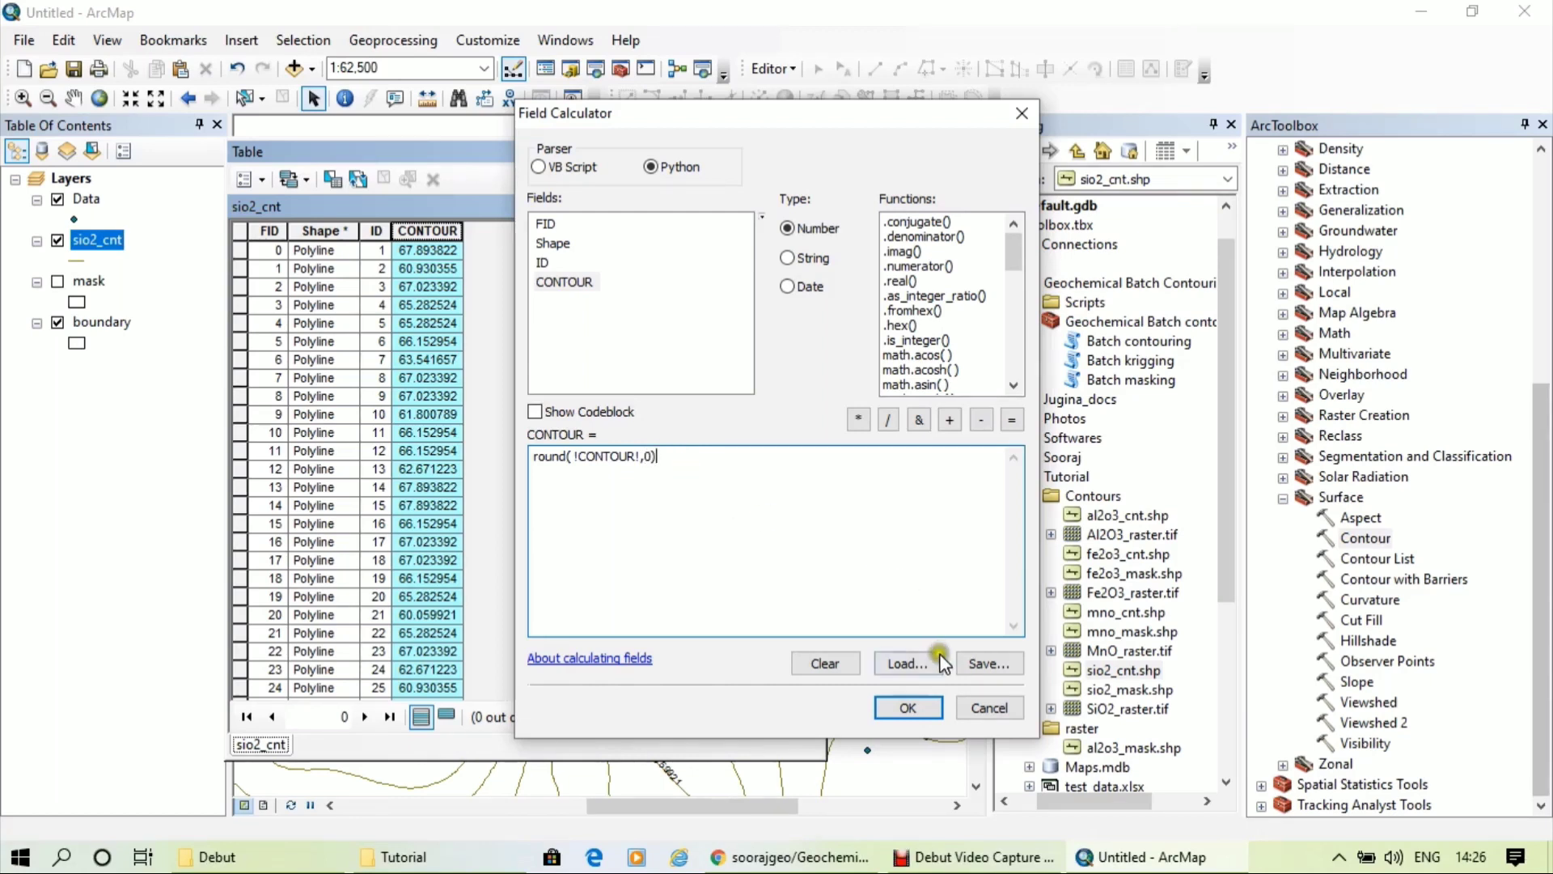
pyautogui.click(909, 707)
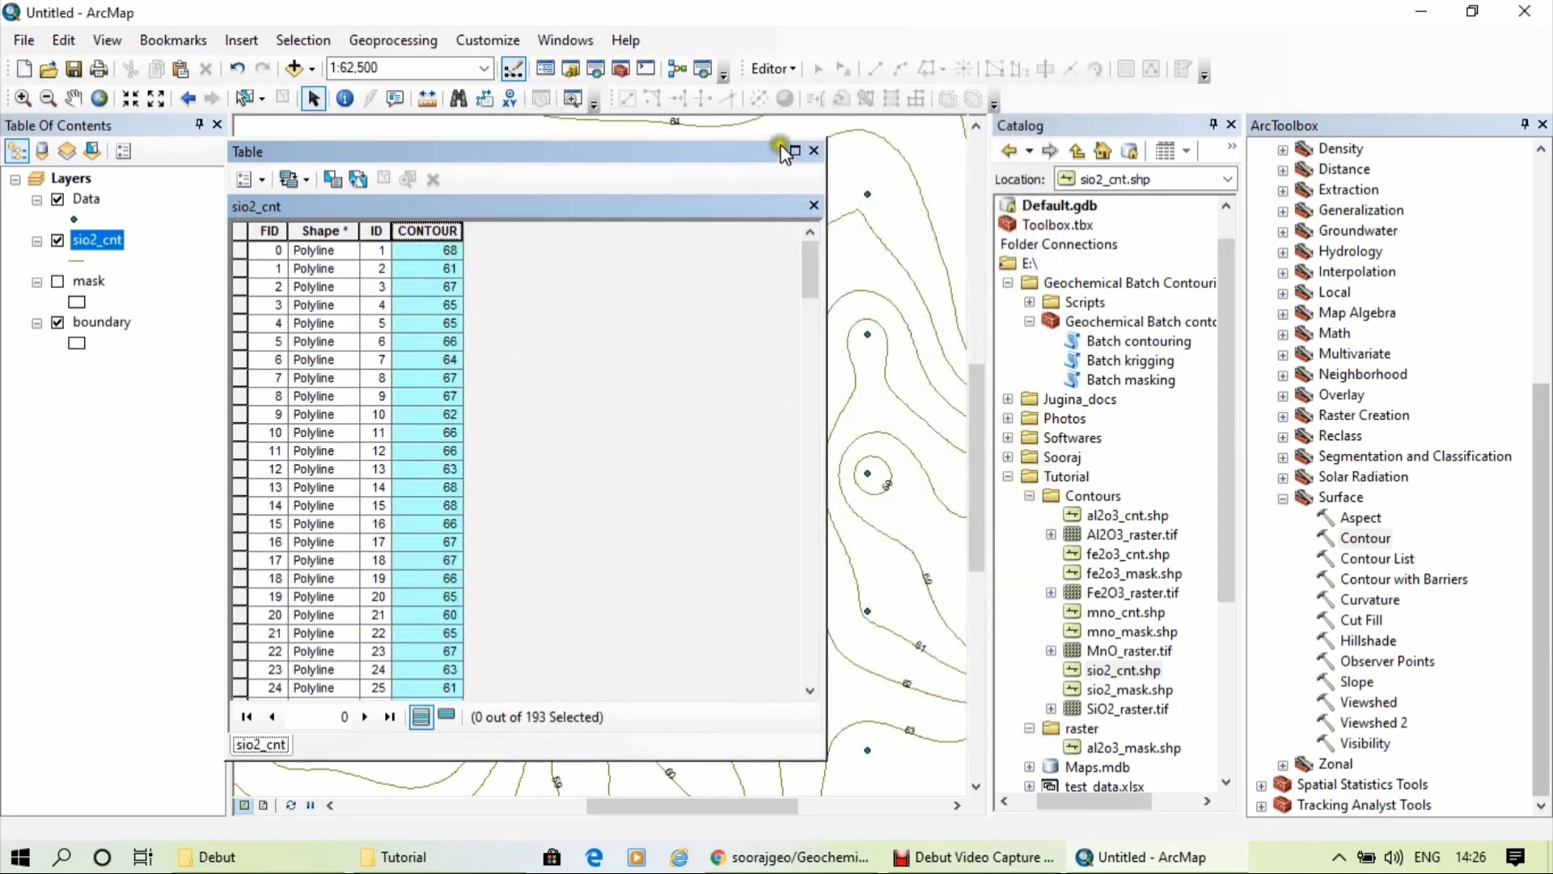
# Close the attribute table and turn the sio2_cnt layer's feature labels off and on again to refresh them
pyautogui.click(814, 151)
pyautogui.rightClick(65, 248)
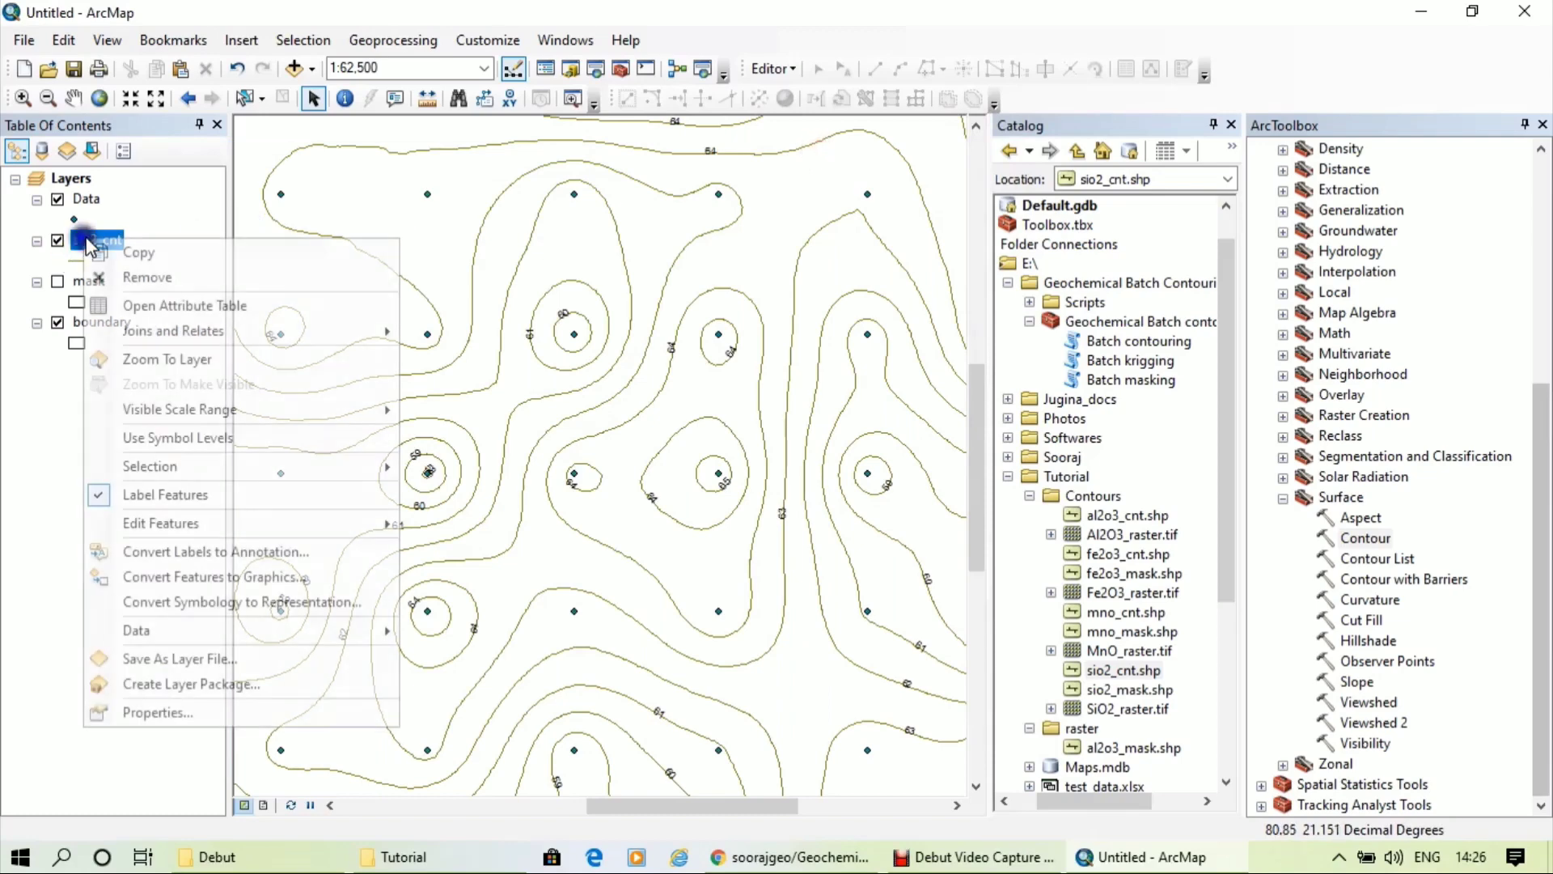
pyautogui.click(172, 484)
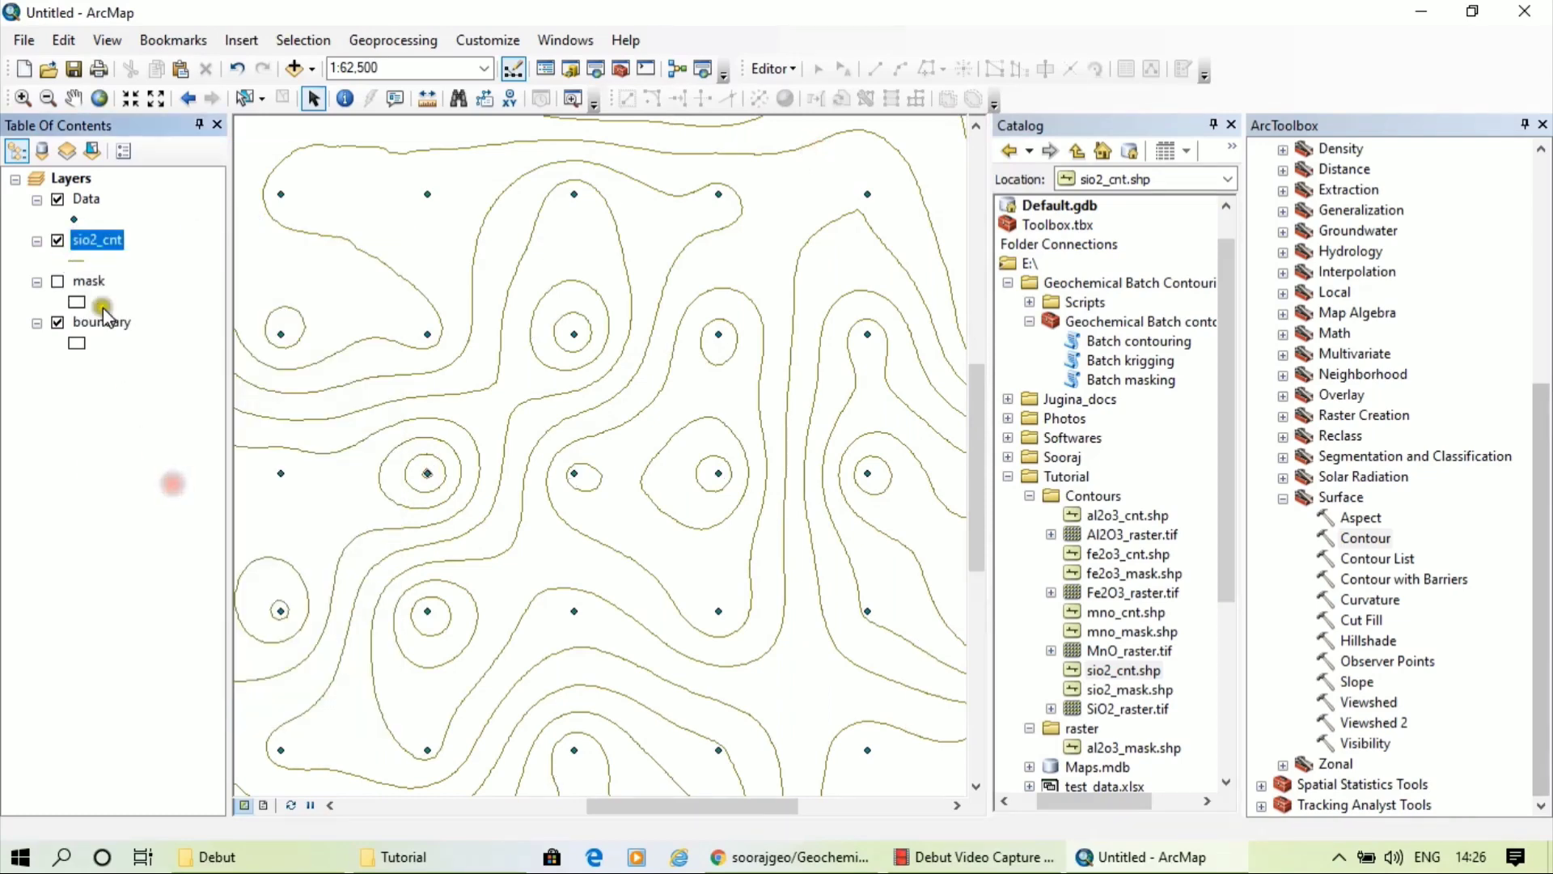
pyautogui.rightClick(101, 242)
pyautogui.click(171, 502)
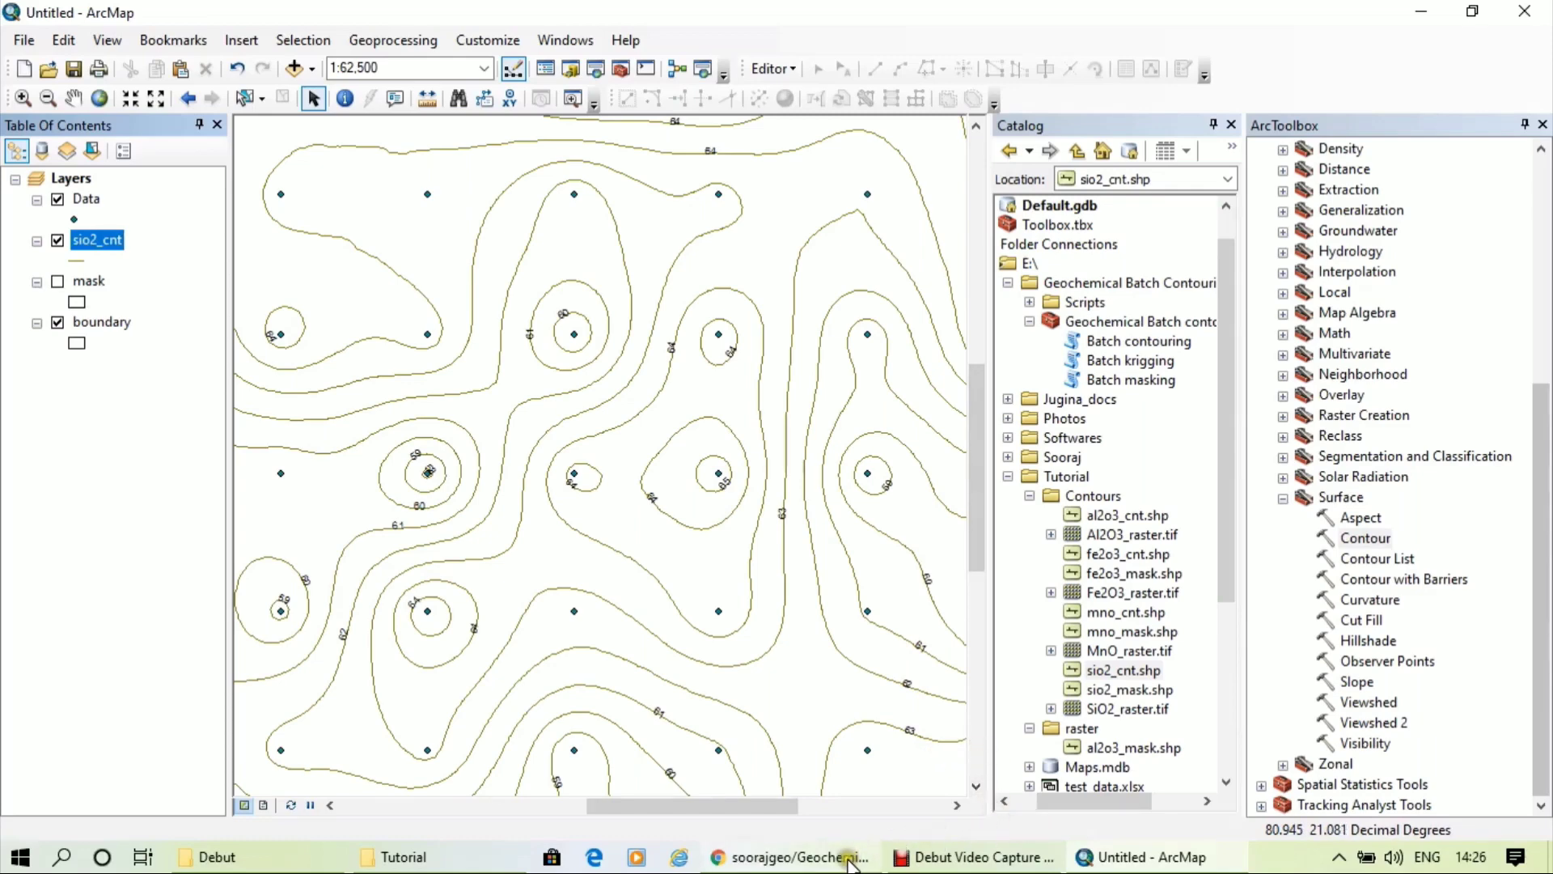
pyautogui.click(971, 857)
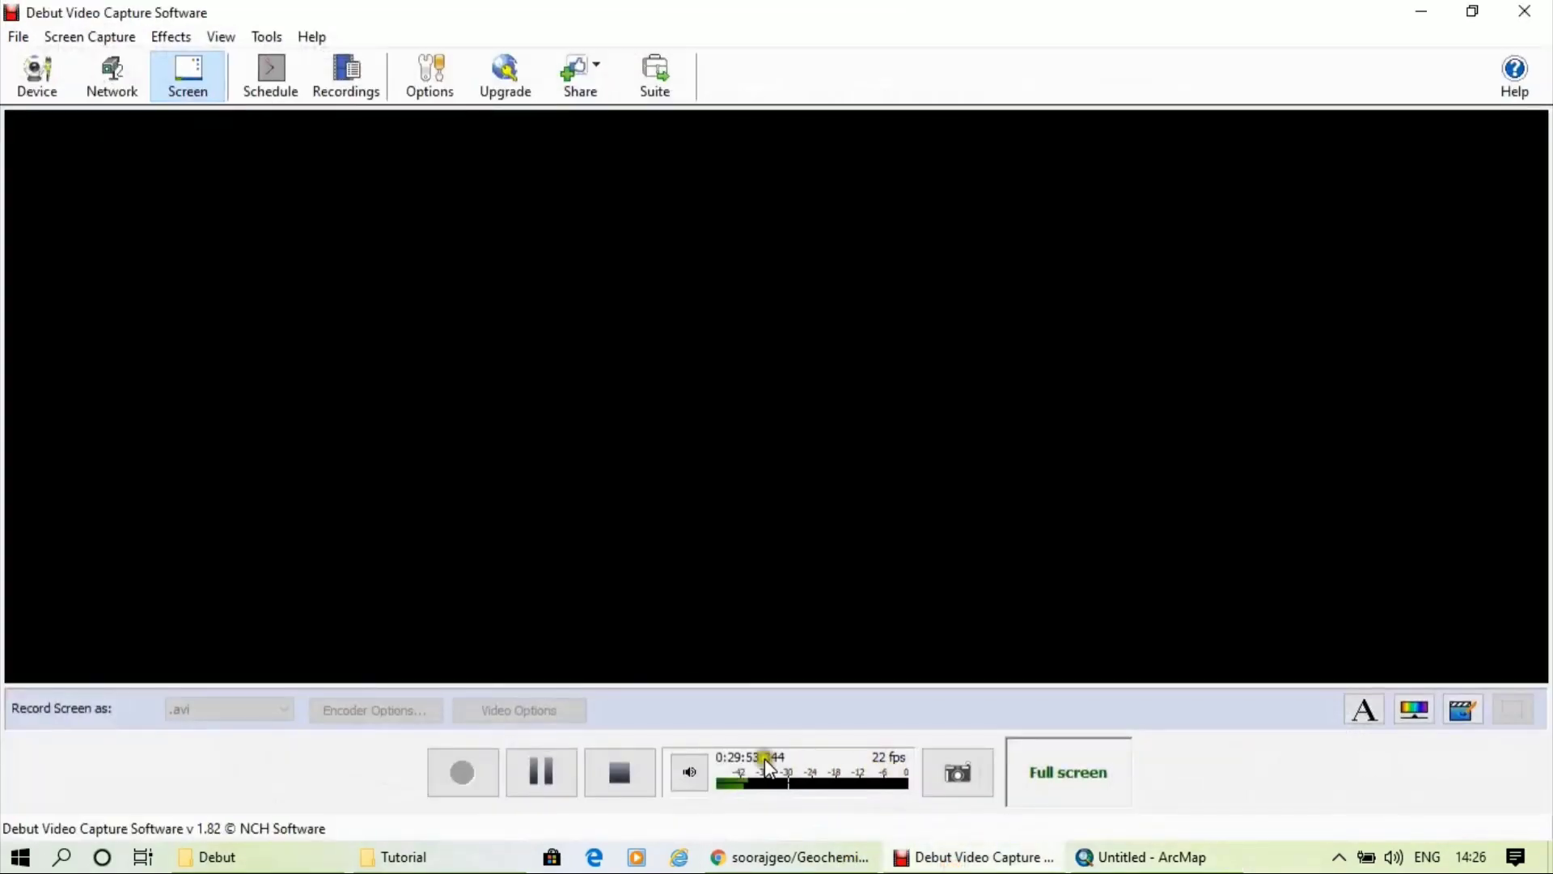
pyautogui.click(541, 771)
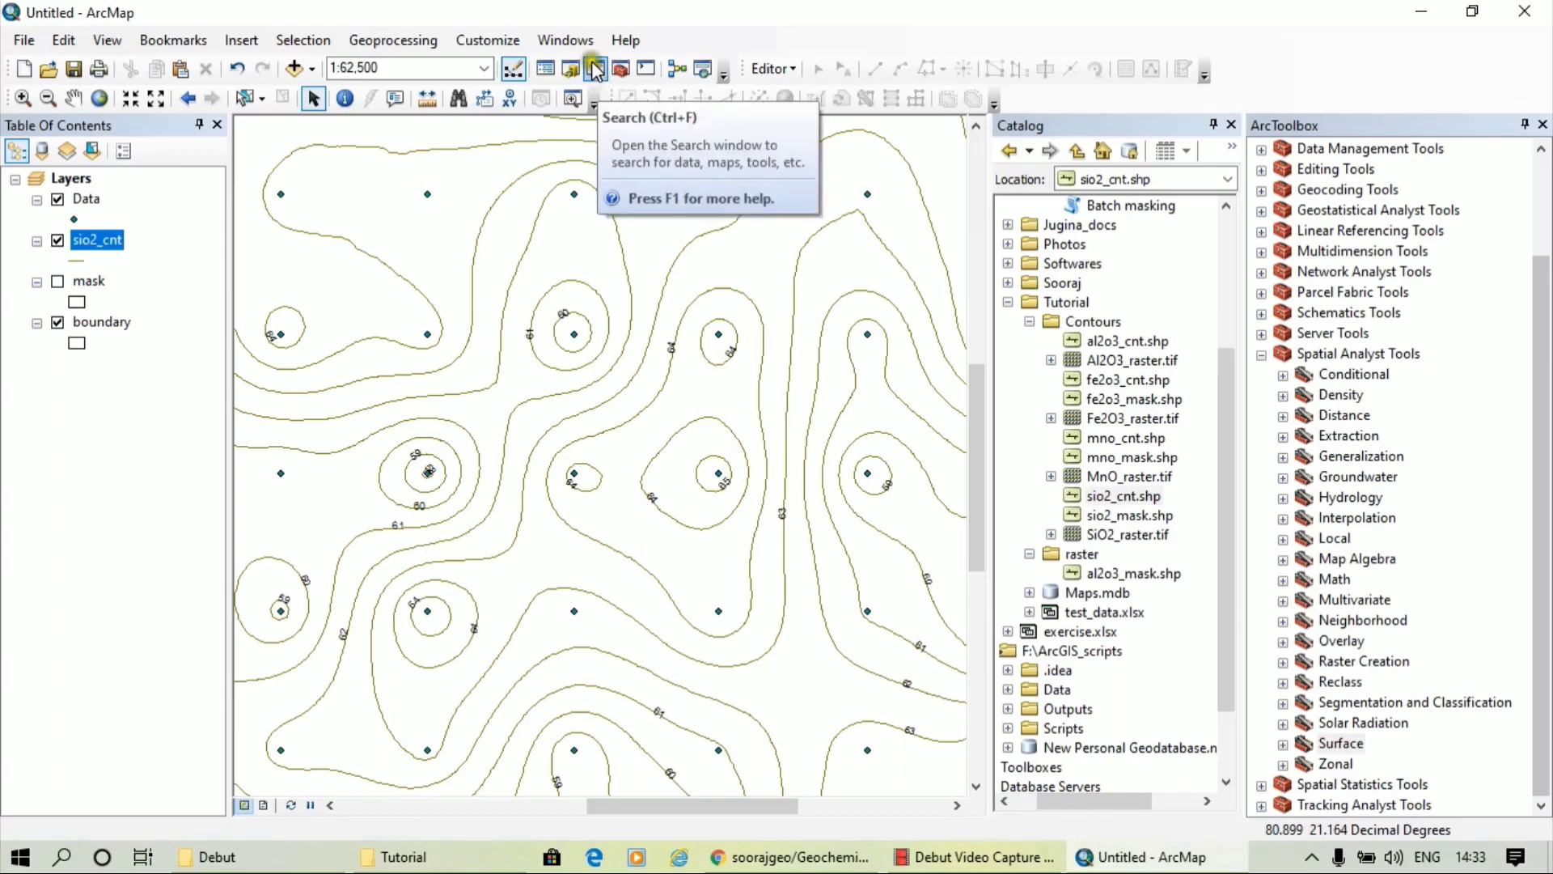
# Check in the Extensions dialog whether 3D Analyst and Spatial Analyst are enabled, and close it
pyautogui.click(564, 42)
pyautogui.moveTo(496, 40)
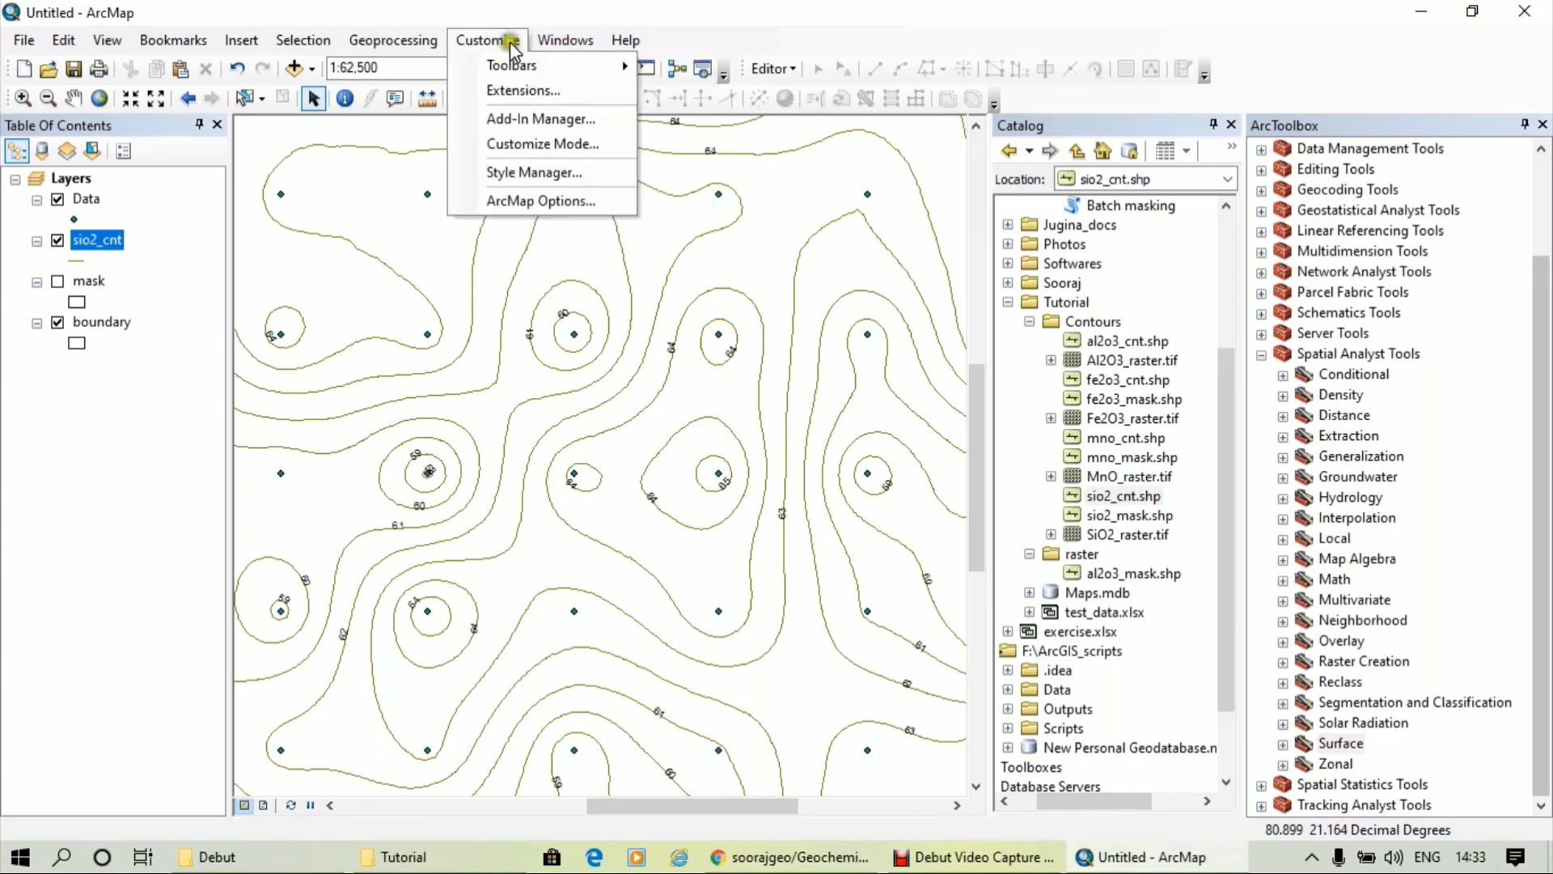
pyautogui.click(517, 90)
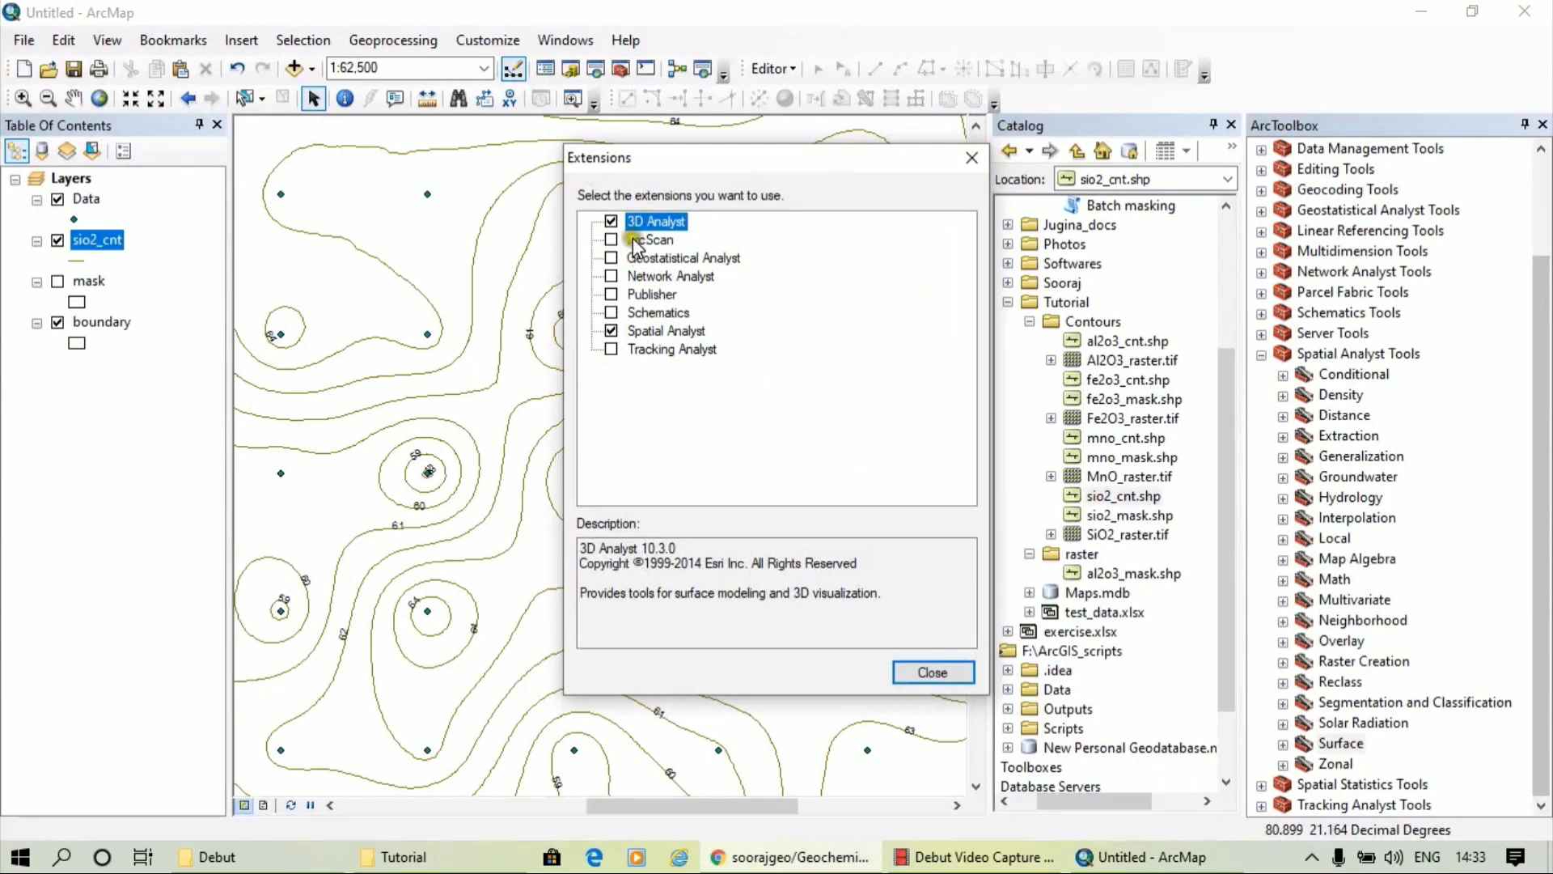
pyautogui.click(971, 158)
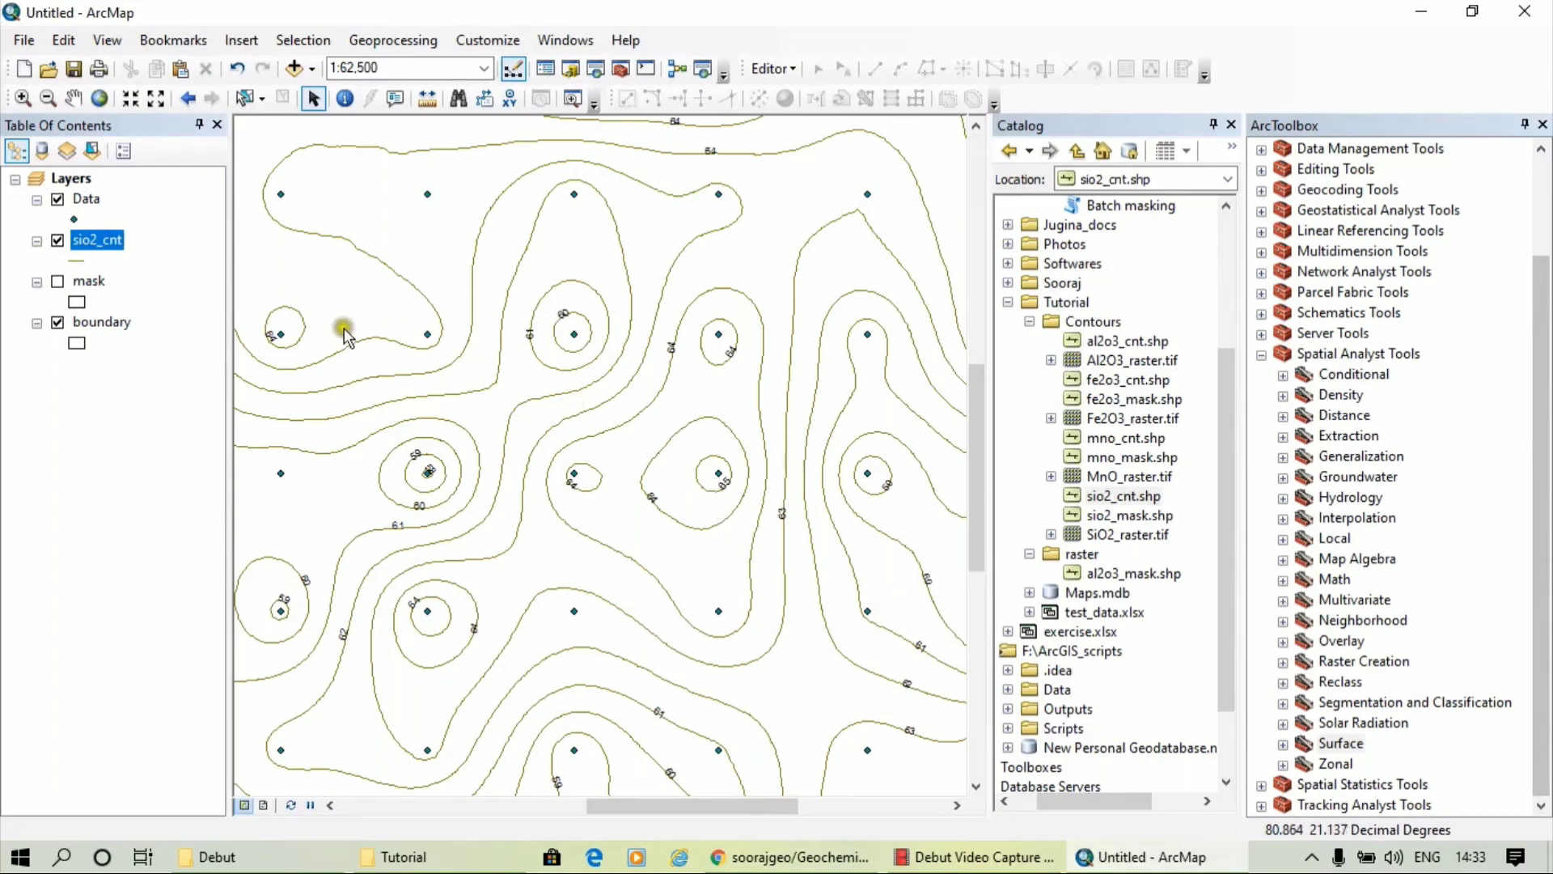
# Examine the order of the coordinate and oxide columns in the Data layer's attribute table, and close the table
pyautogui.rightClick(85, 199)
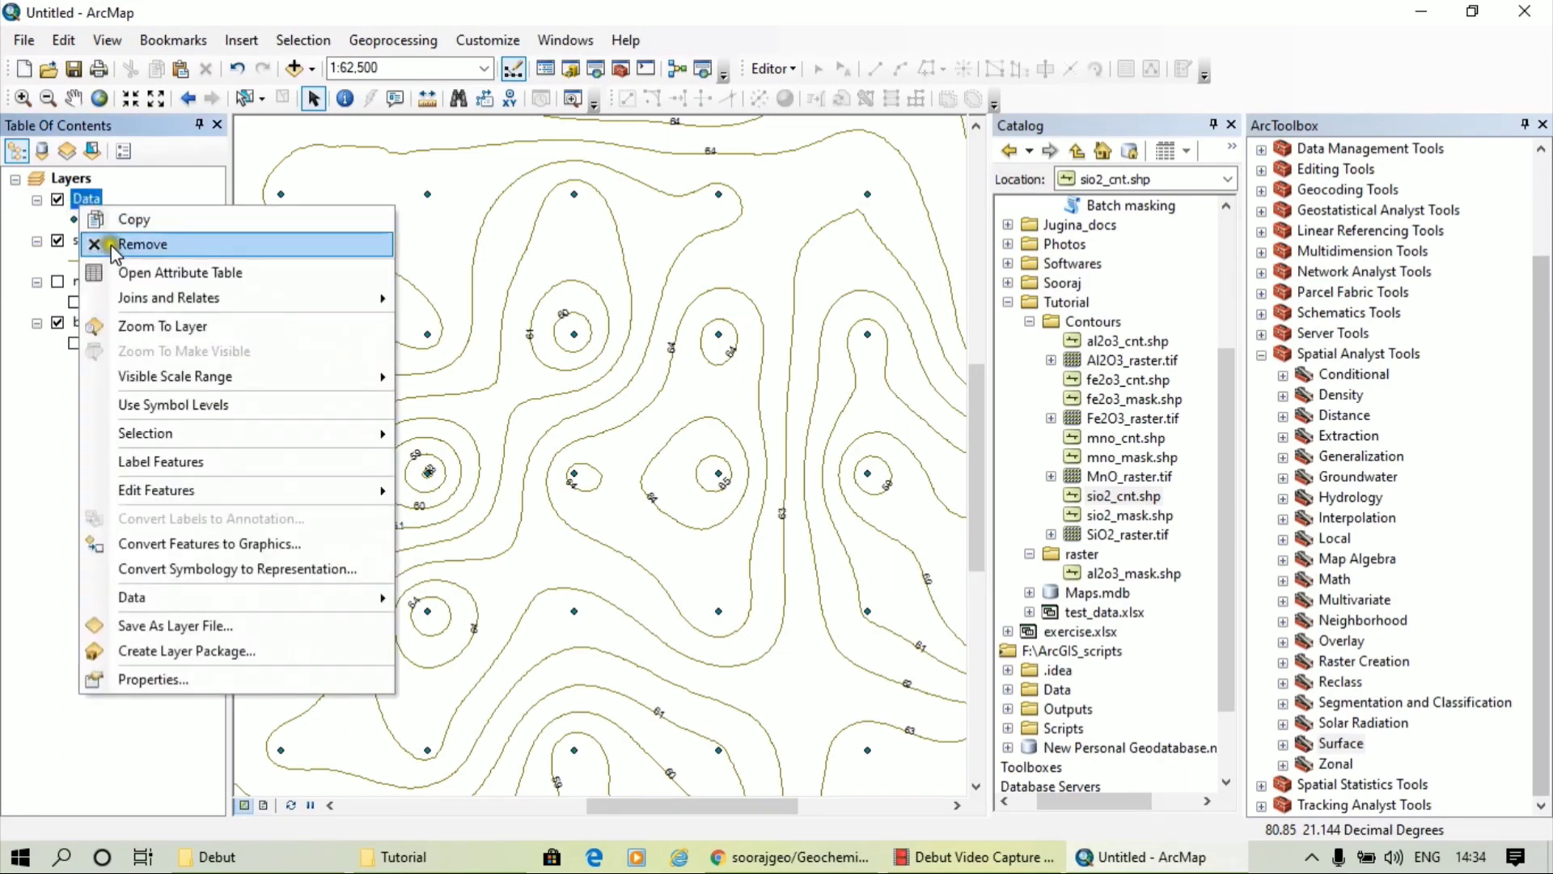
pyautogui.click(113, 266)
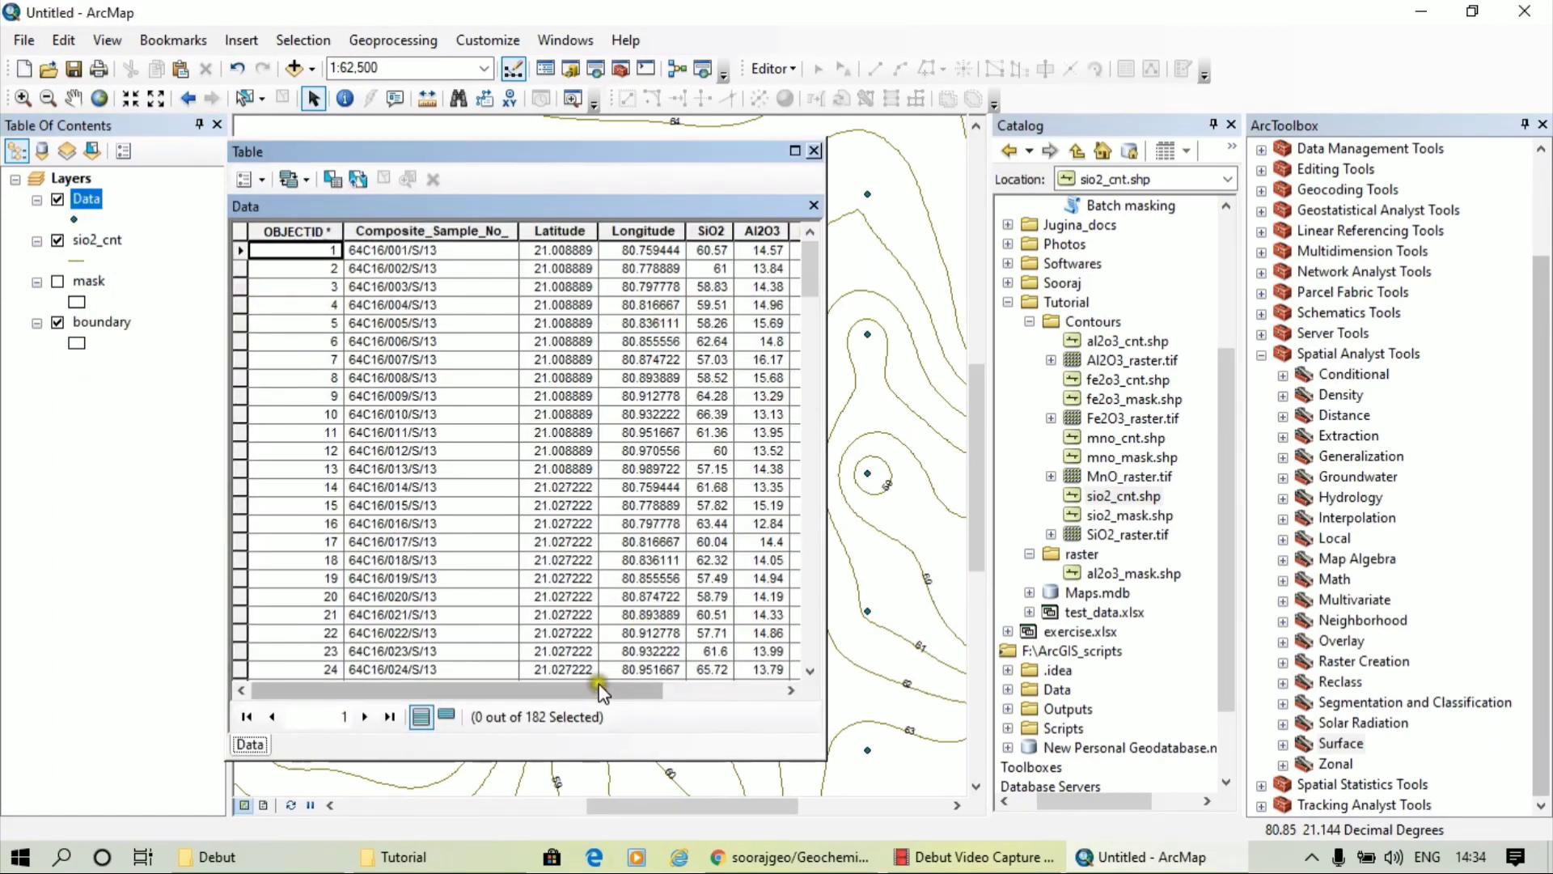
pyautogui.moveTo(599, 690); pyautogui.dragTo(716, 676)
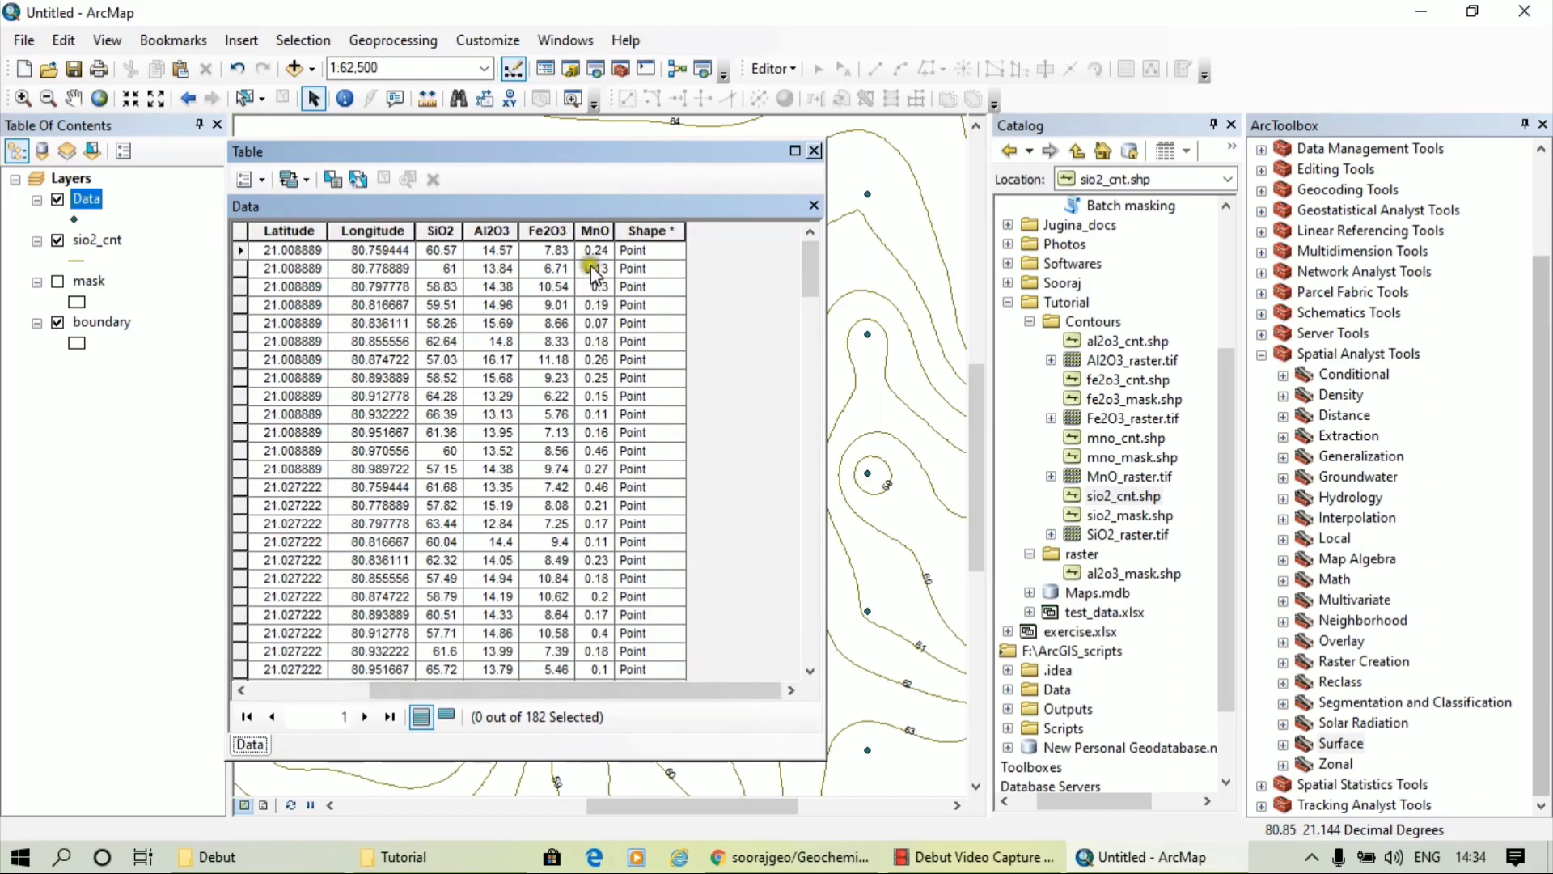
pyautogui.moveTo(620, 690); pyautogui.dragTo(496, 686)
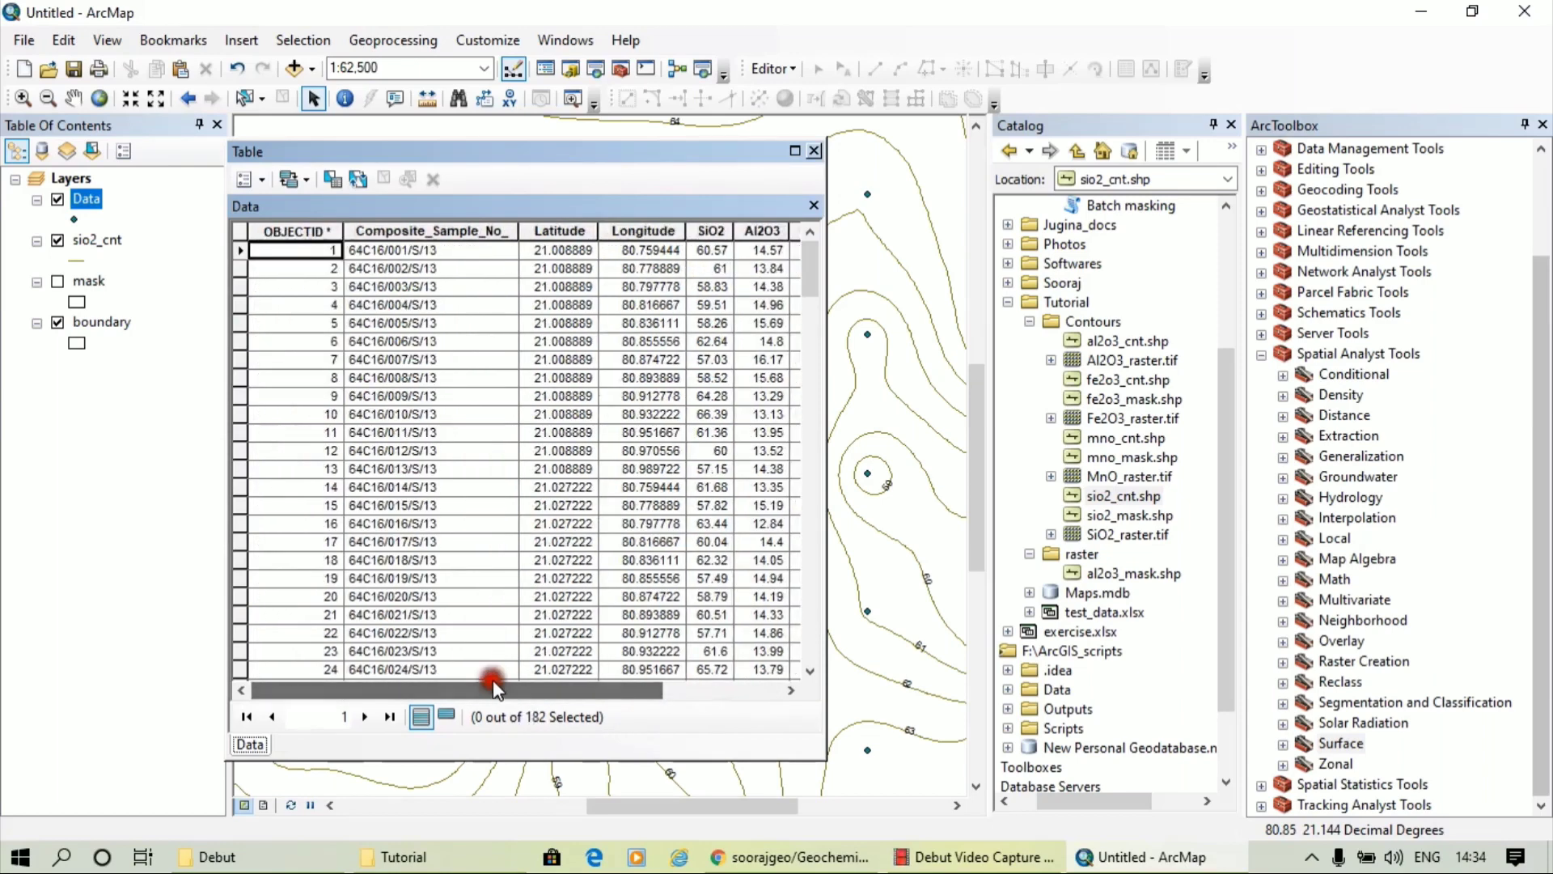
pyautogui.click(813, 151)
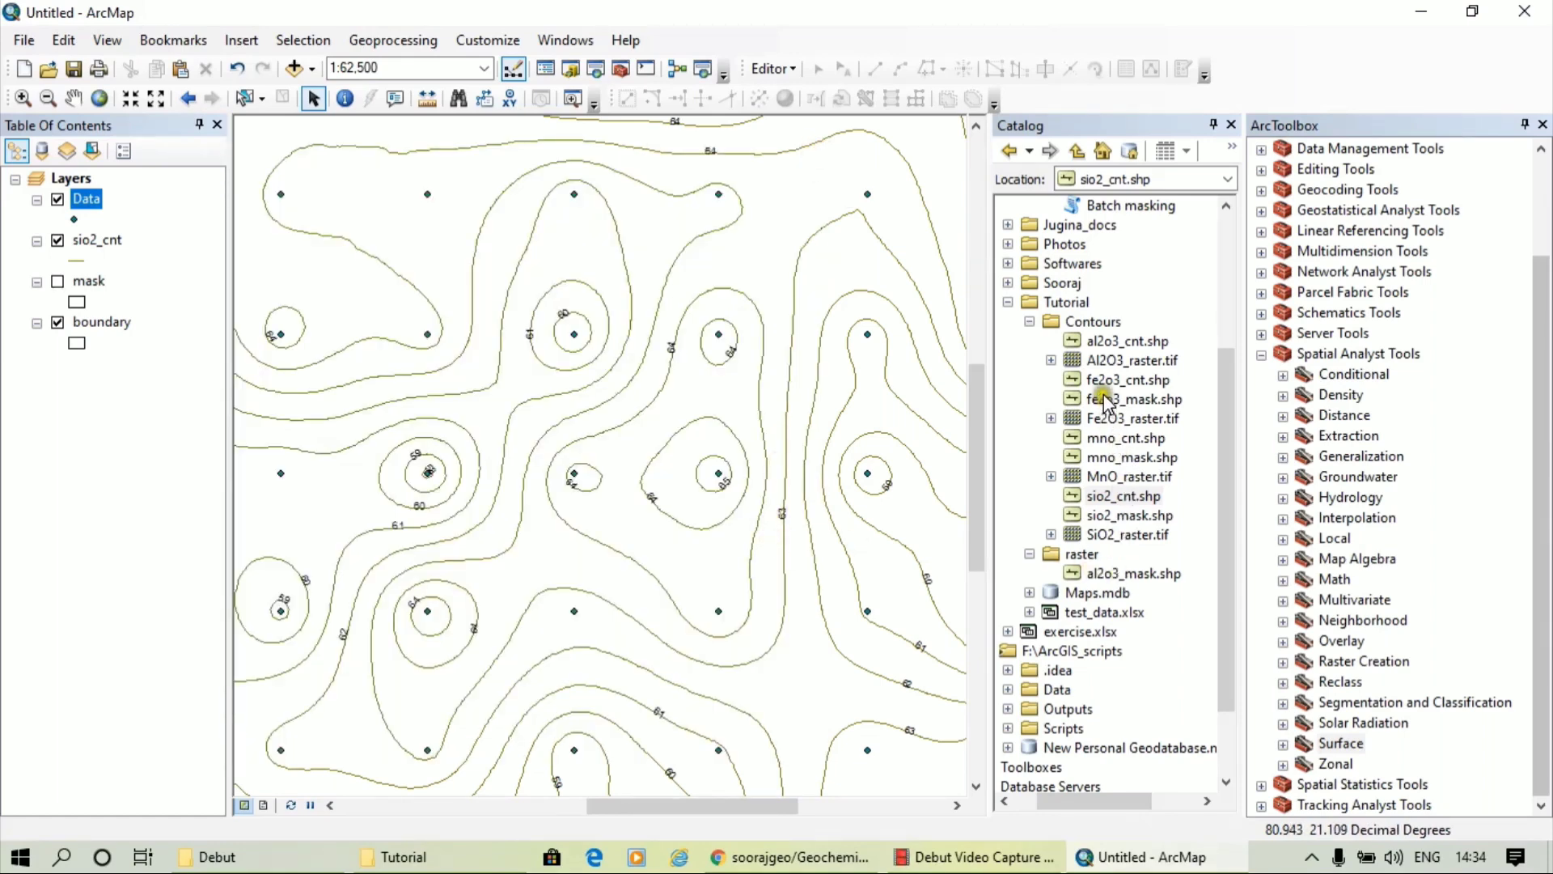
# Review the first data column and contour tuning parameters of the Batch contouring tool, closing it without running
pyautogui.scroll(3, 1106, 414)
pyautogui.rightClick(1114, 343)
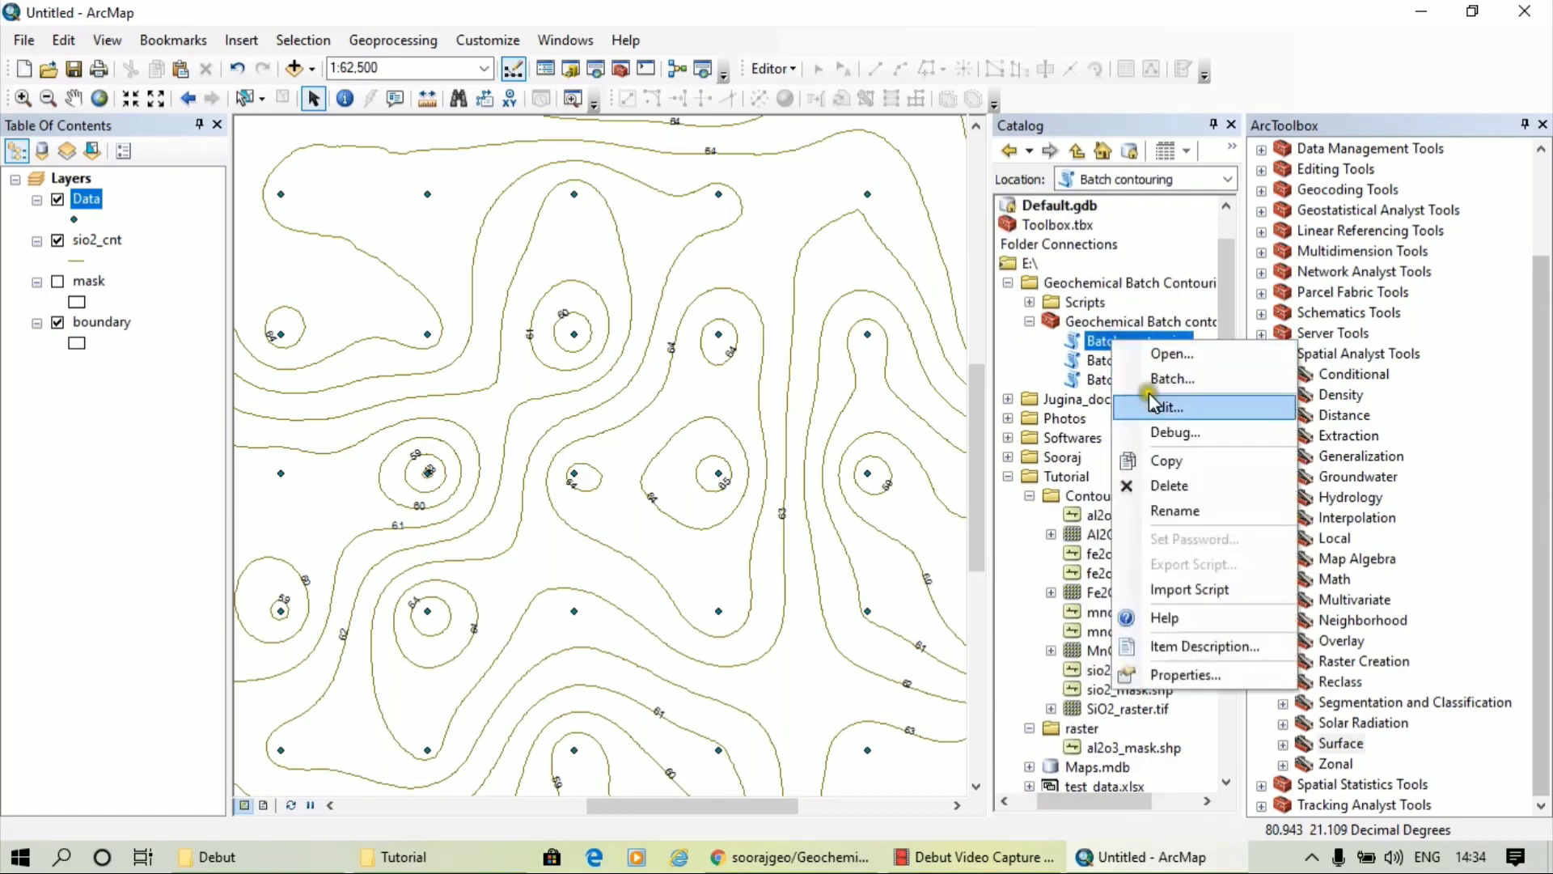
pyautogui.click(1165, 354)
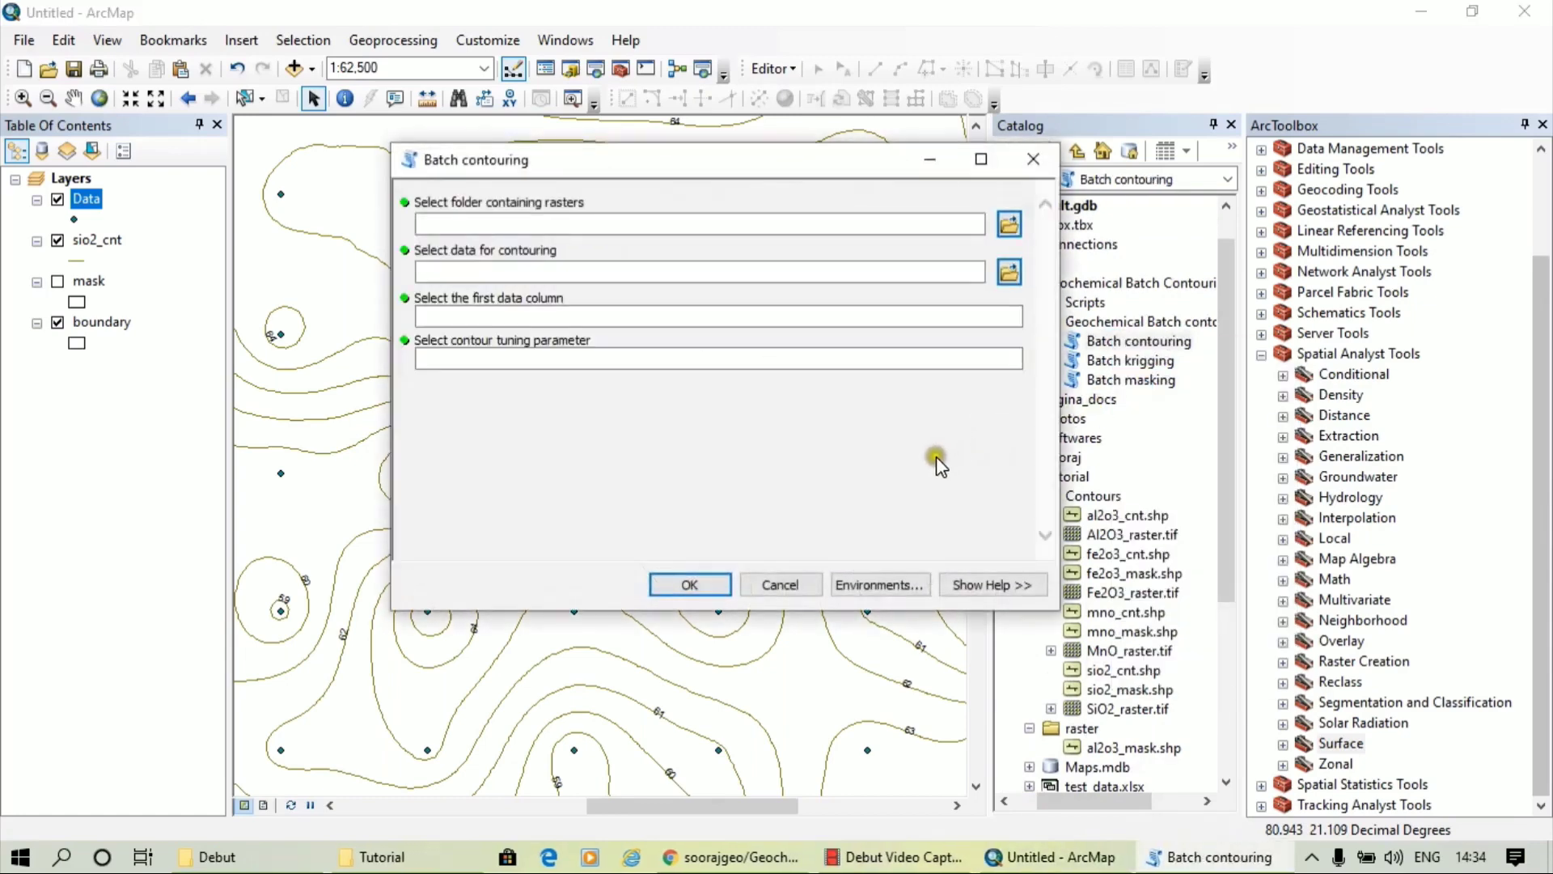
pyautogui.click(895, 357)
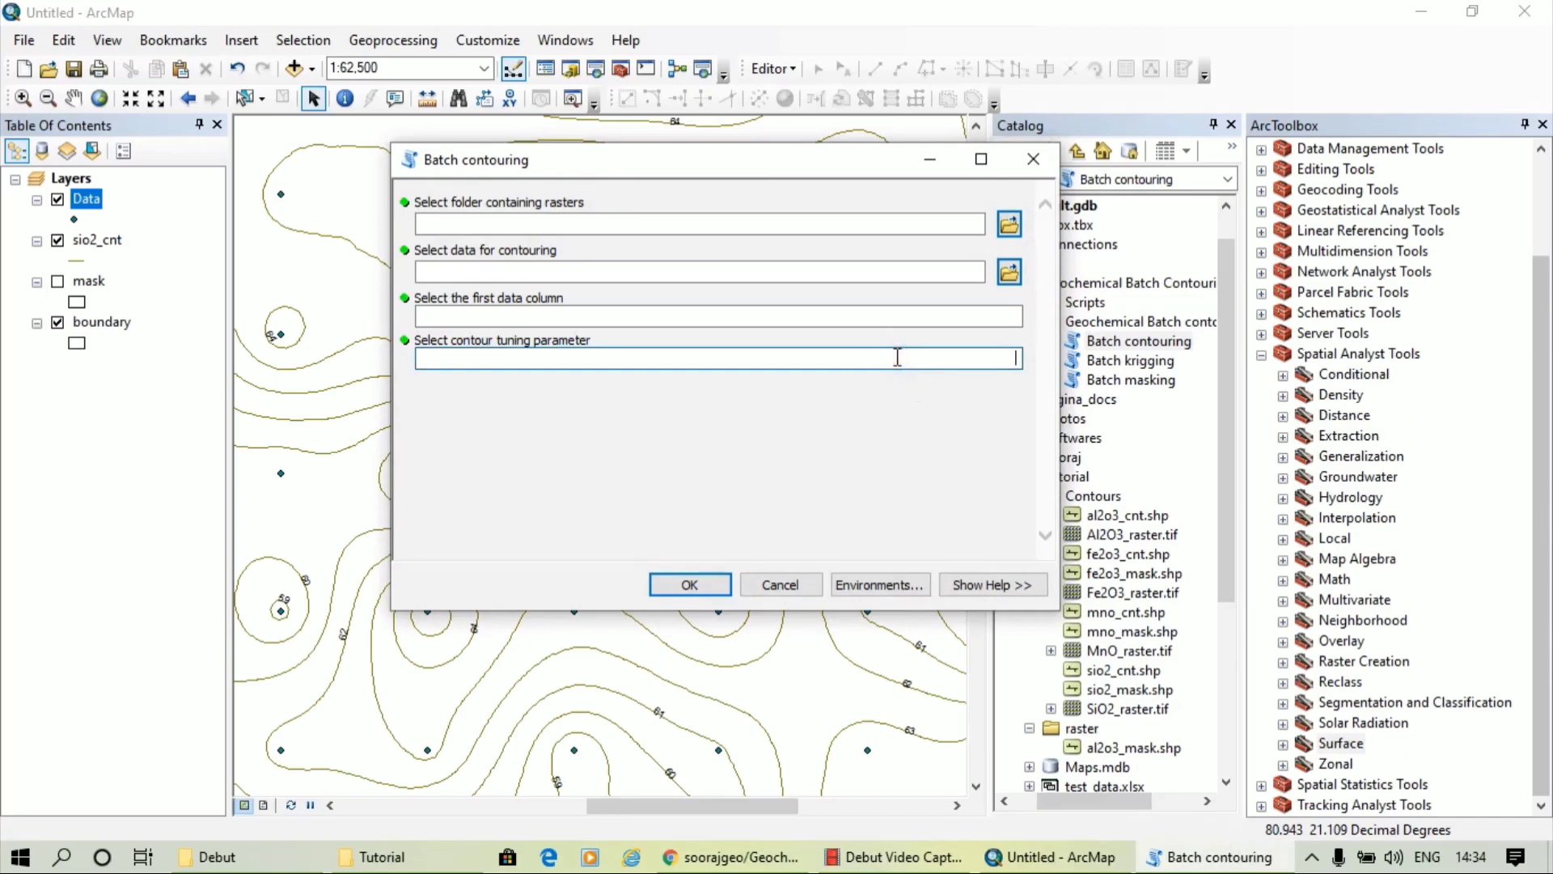
pyautogui.click(885, 307)
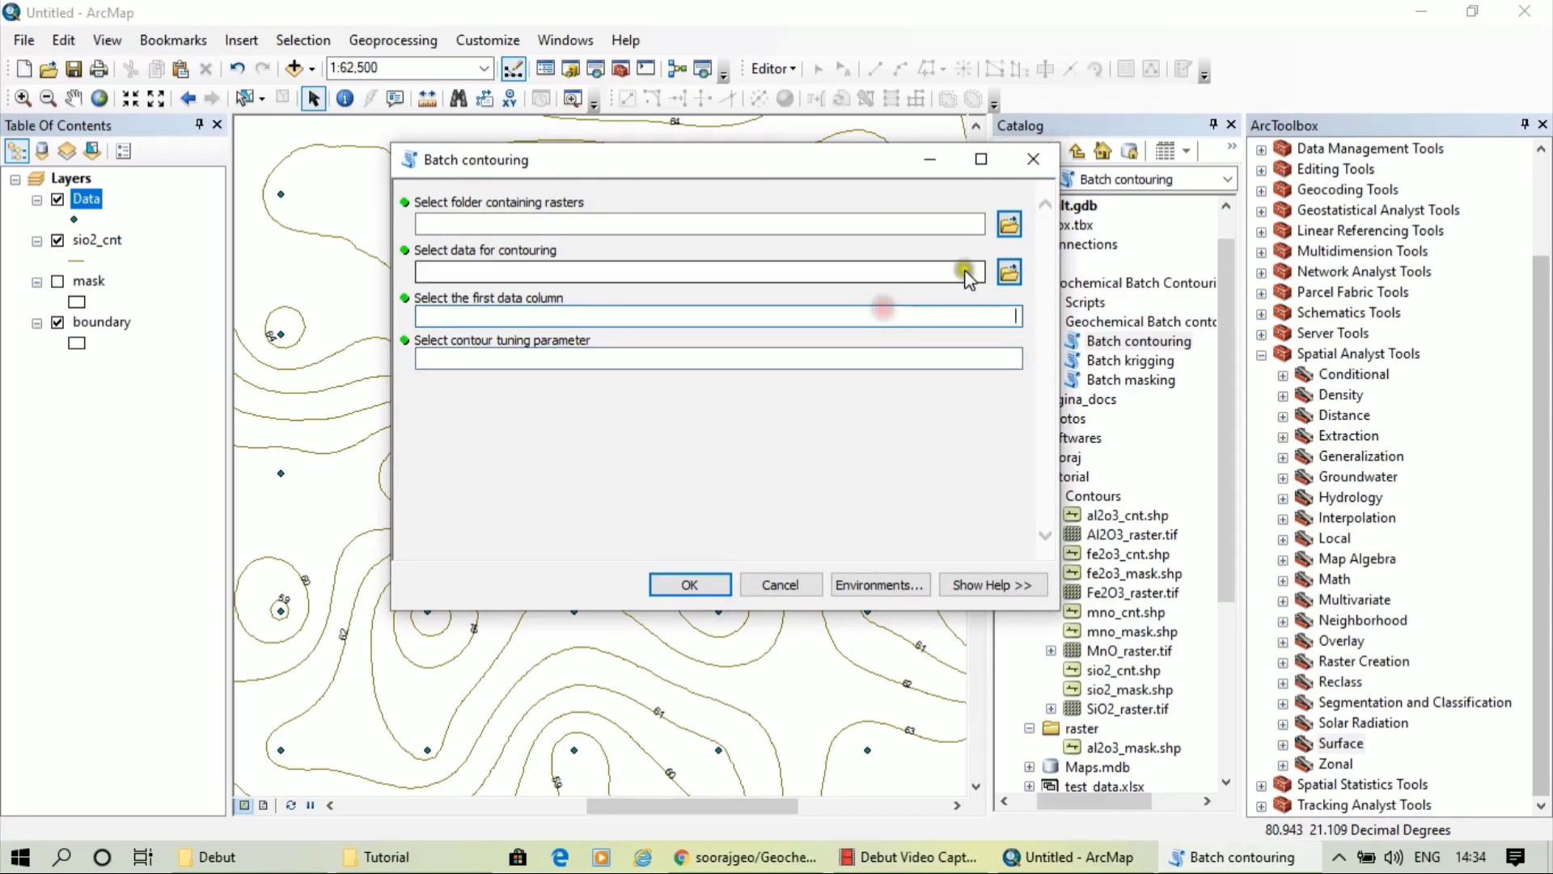
pyautogui.click(1031, 161)
# Review the starting data column and search radius parameters of the Batch krigging tool, closing it without running
pyautogui.rightClick(1124, 361)
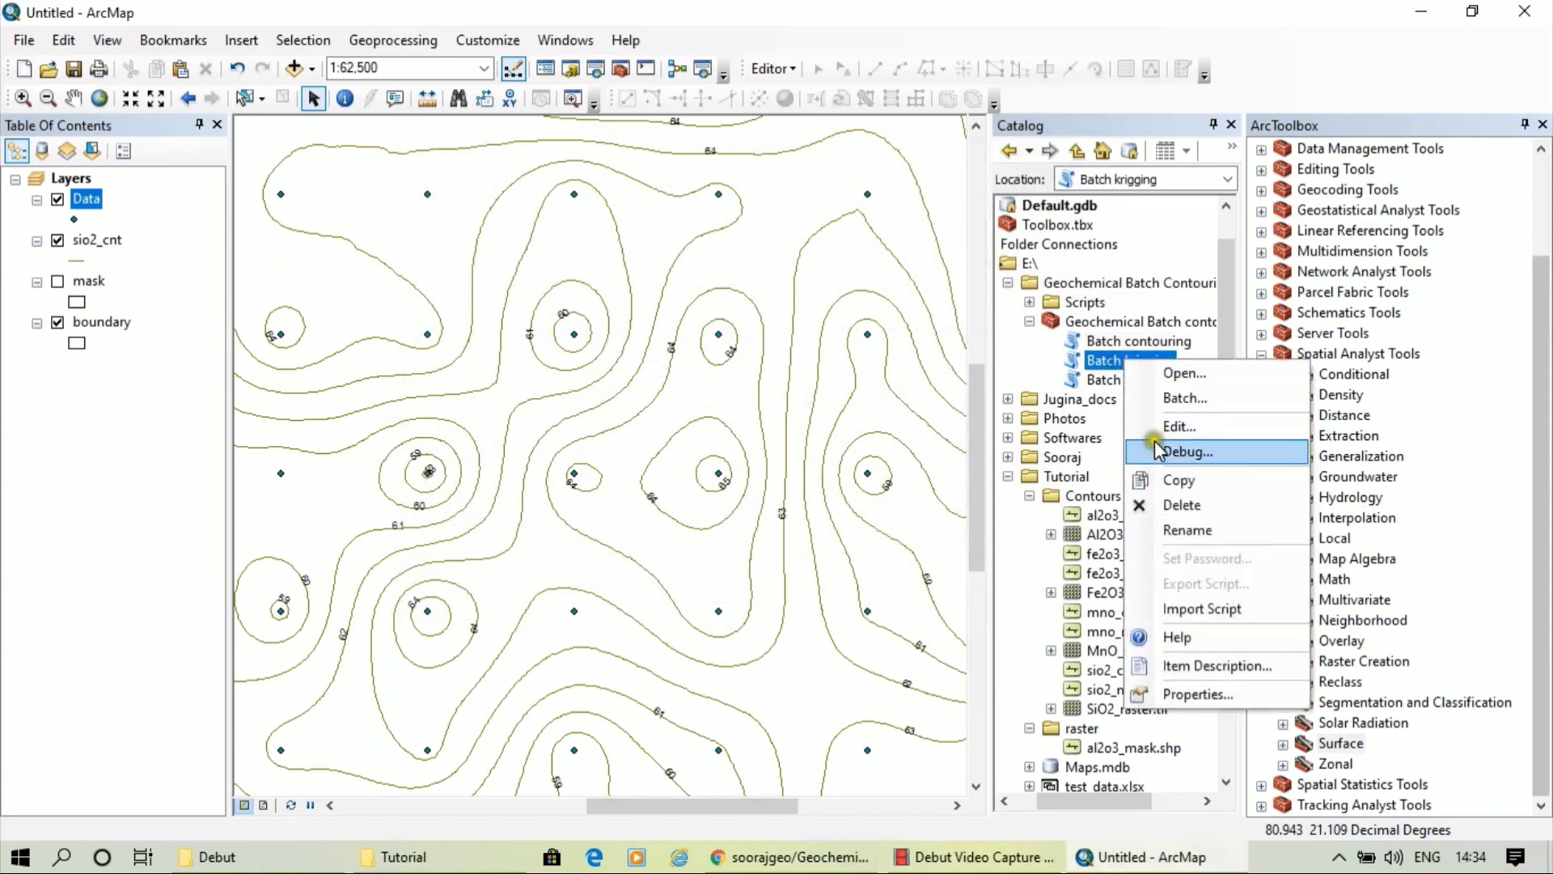
pyautogui.doubleClick(1104, 361)
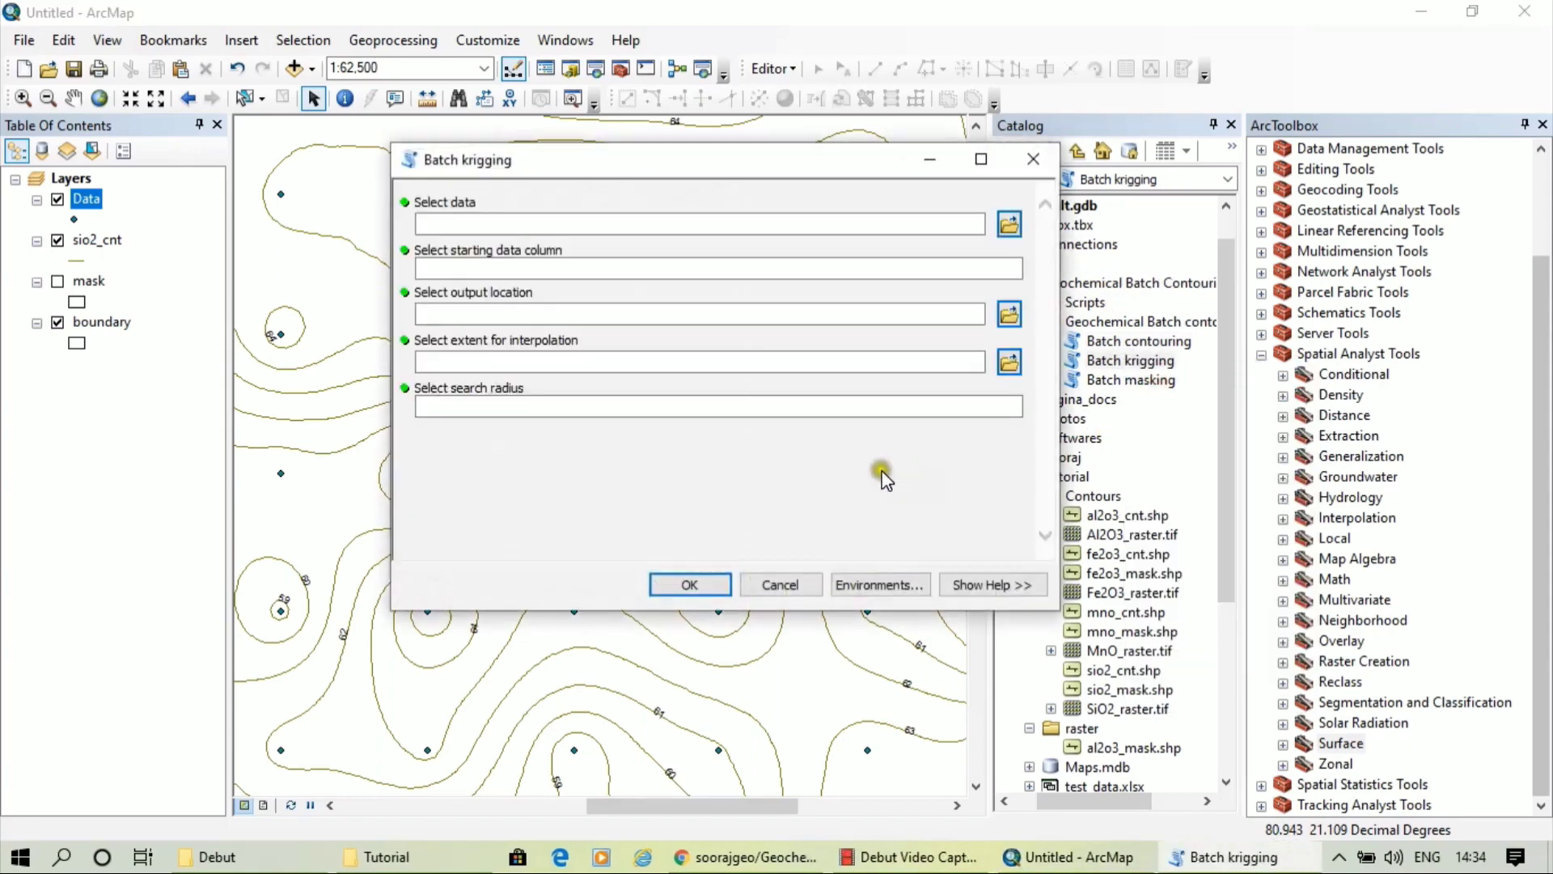
pyautogui.click(845, 268)
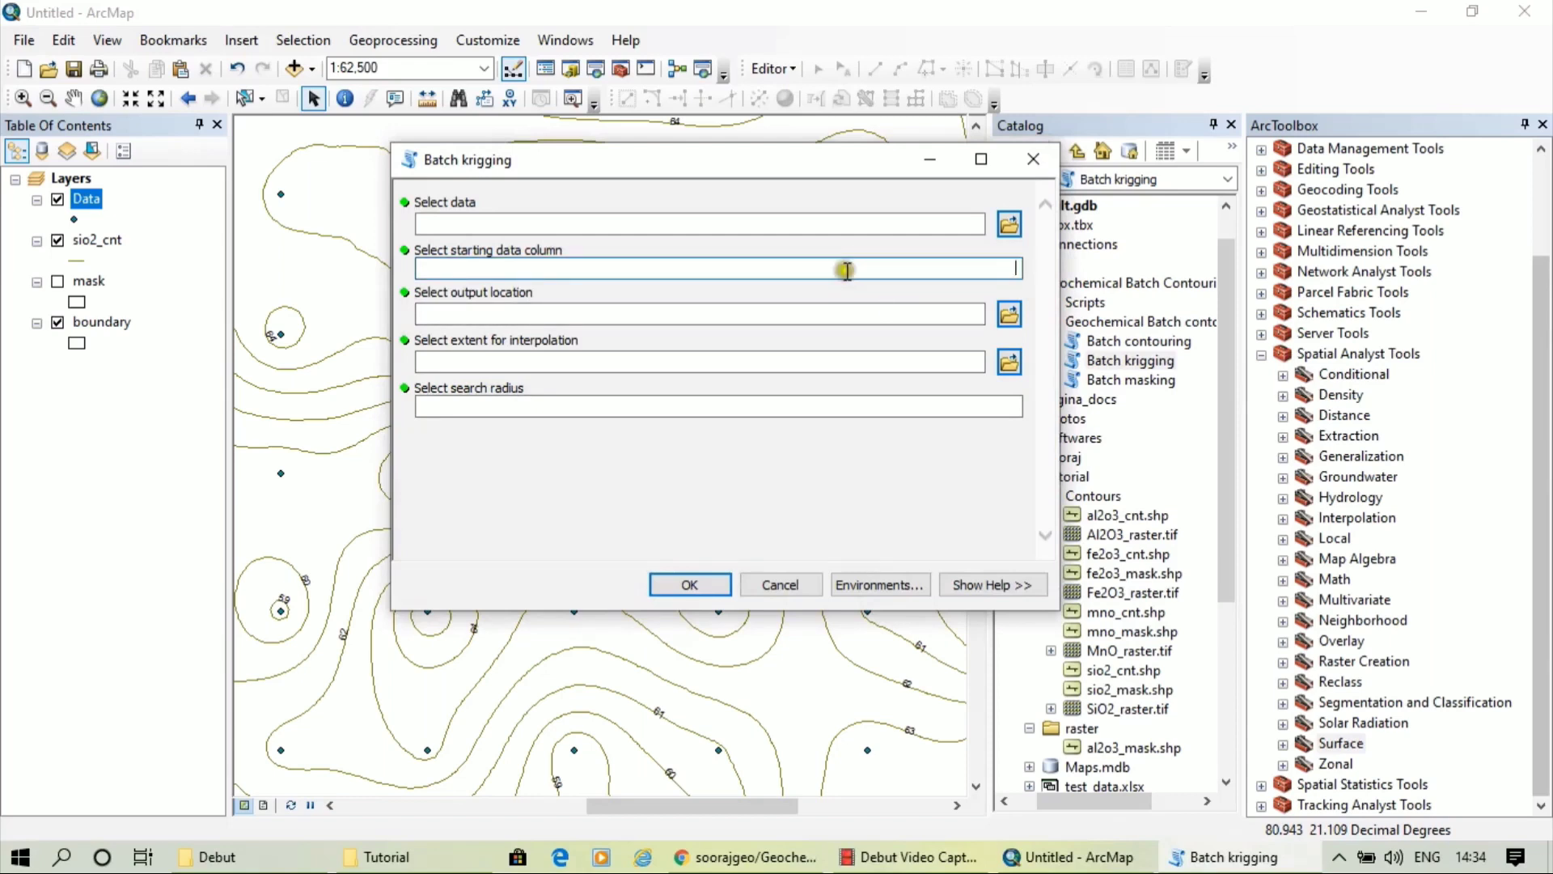
pyautogui.click(849, 410)
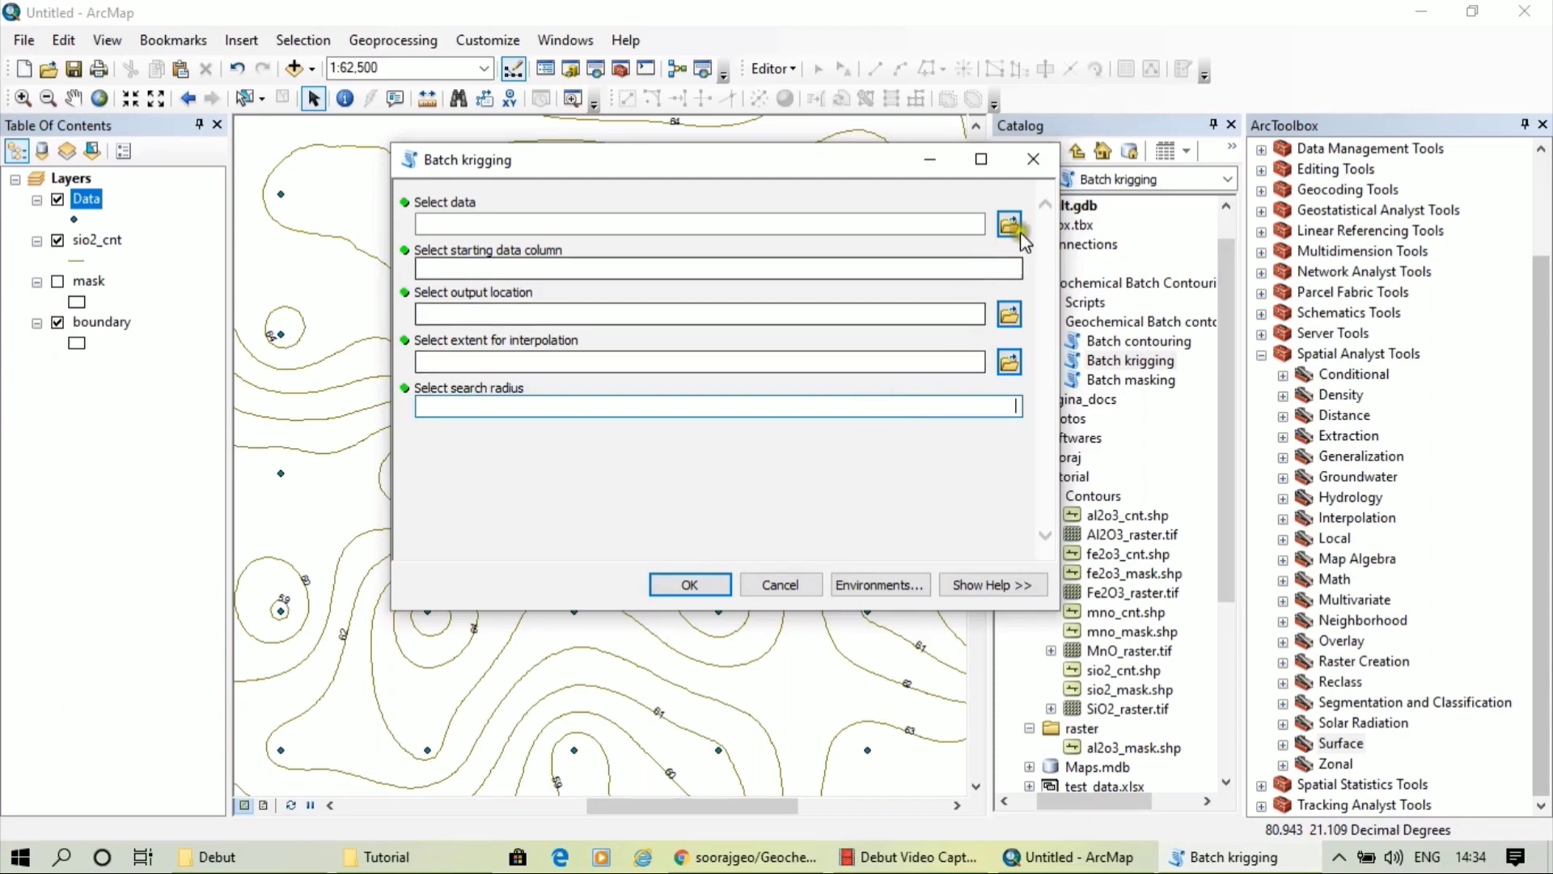
pyautogui.click(1031, 161)
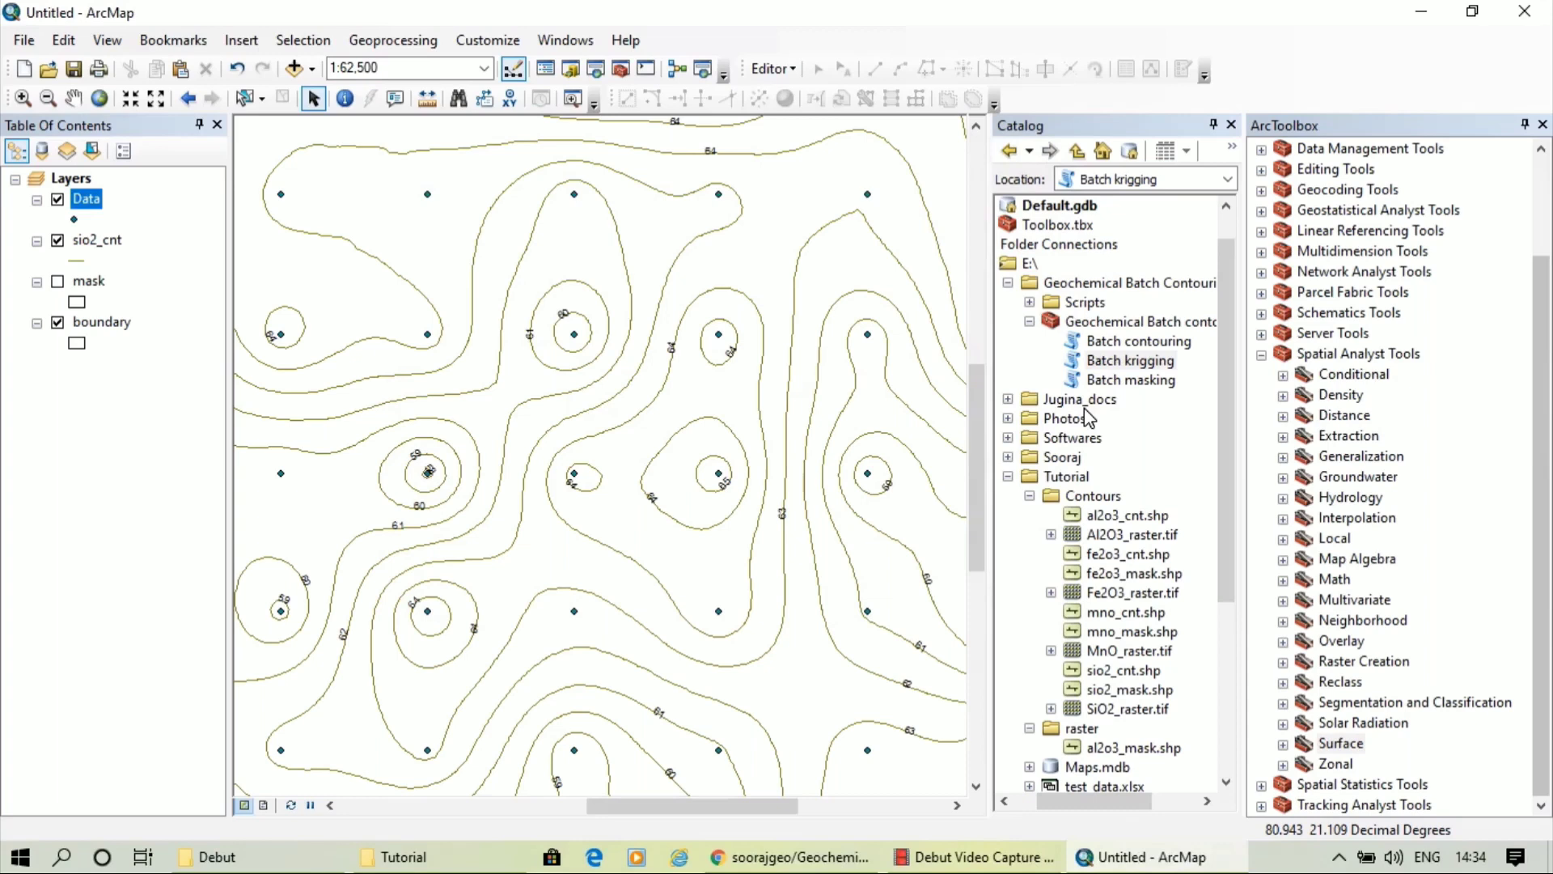
# Examine the output shapefiles and rasters stored in the Contours and raster folders of the Tutorial folder
pyautogui.click(1110, 516)
pyautogui.scroll(-1, 1110, 515)
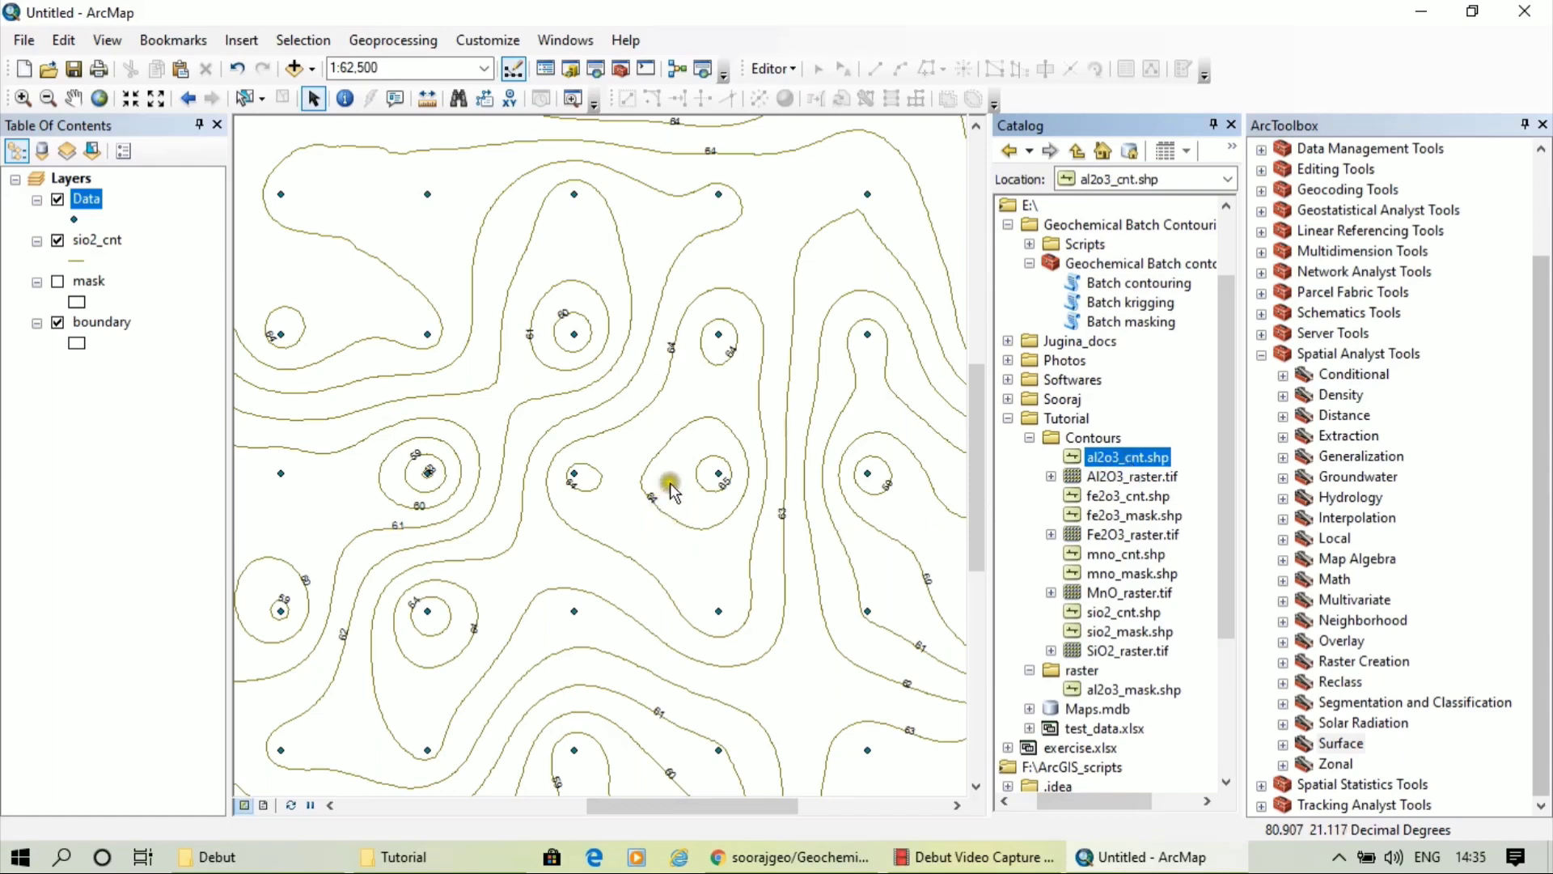
pyautogui.click(1081, 672)
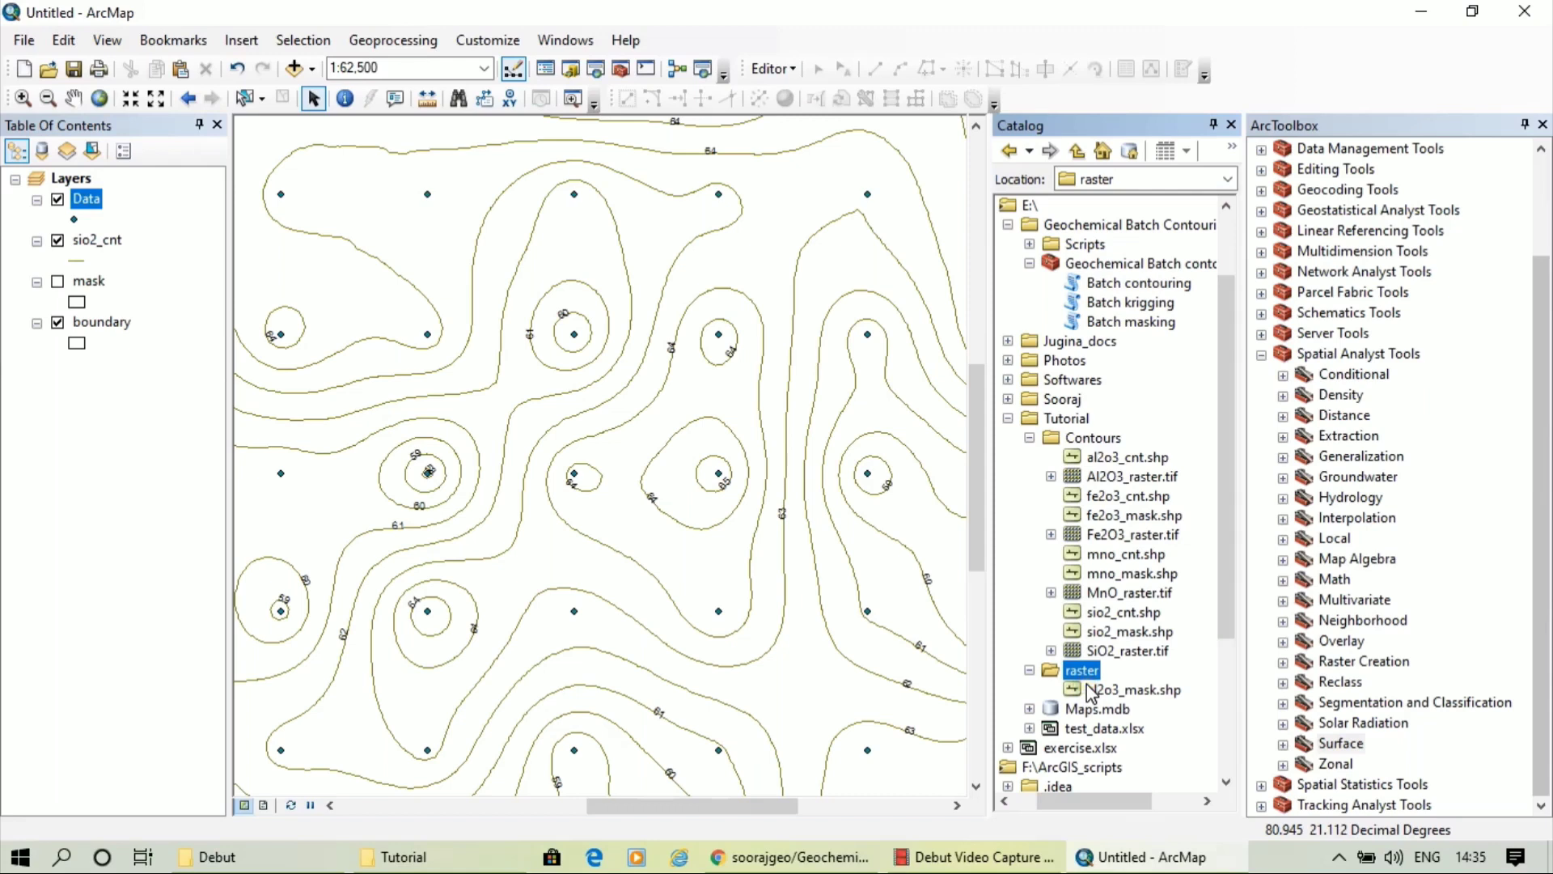
pyautogui.click(1127, 283)
pyautogui.click(996, 490)
pyautogui.click(979, 486)
pyautogui.click(1115, 465)
pyautogui.moveTo(969, 431); pyautogui.dragTo(914, 439)
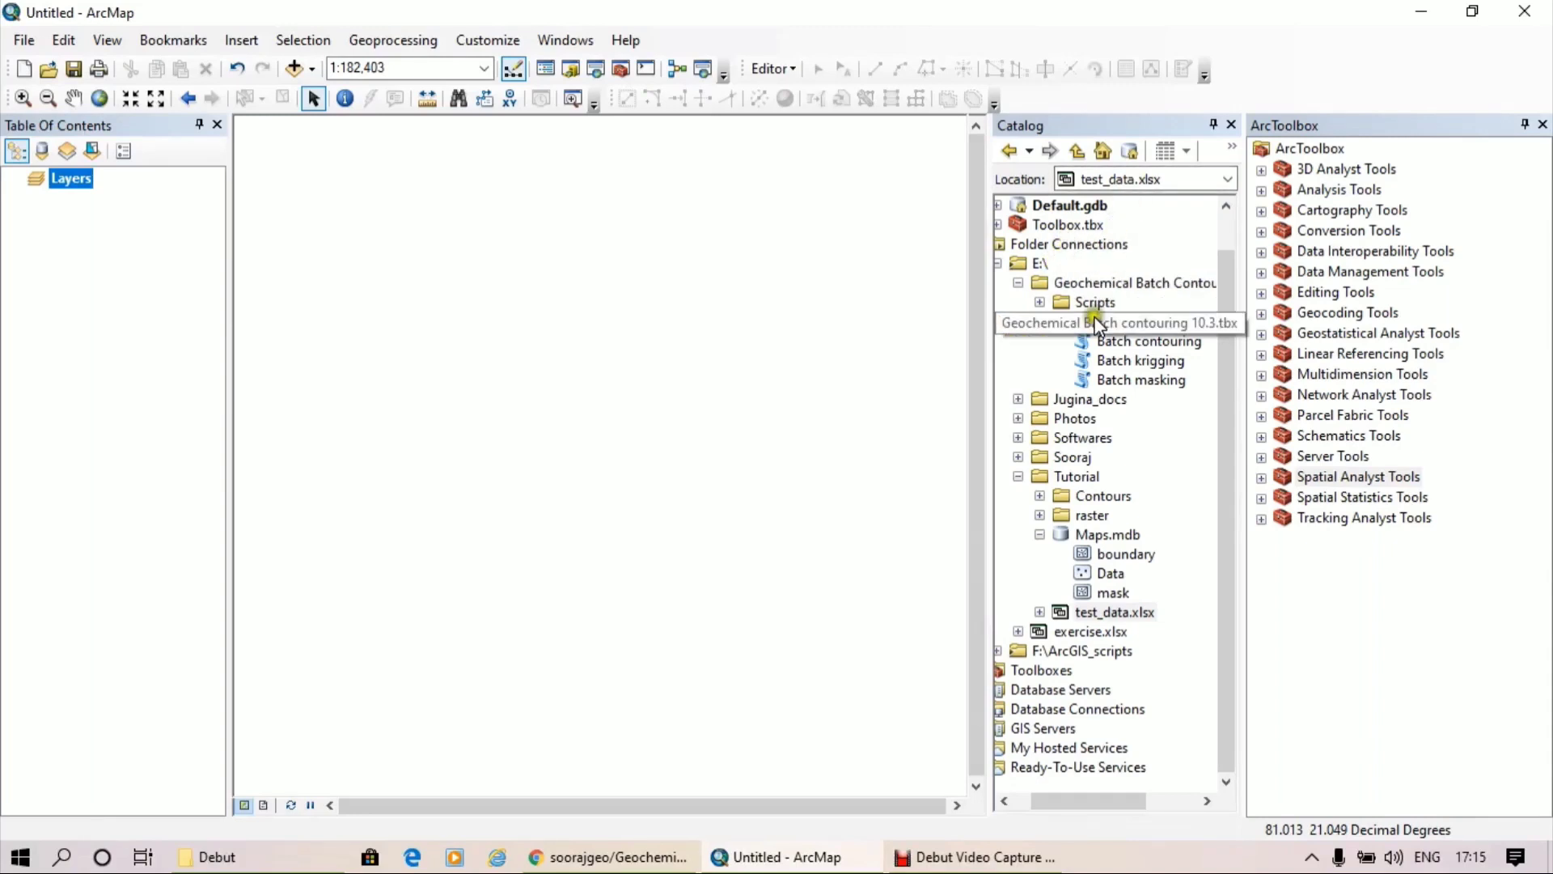
# Add the toolbox Geochemical Batch contouring 10.3.tbx from the Geochemical Batch Contouring folder to ArcToolbox
pyautogui.rightClick(1316, 558)
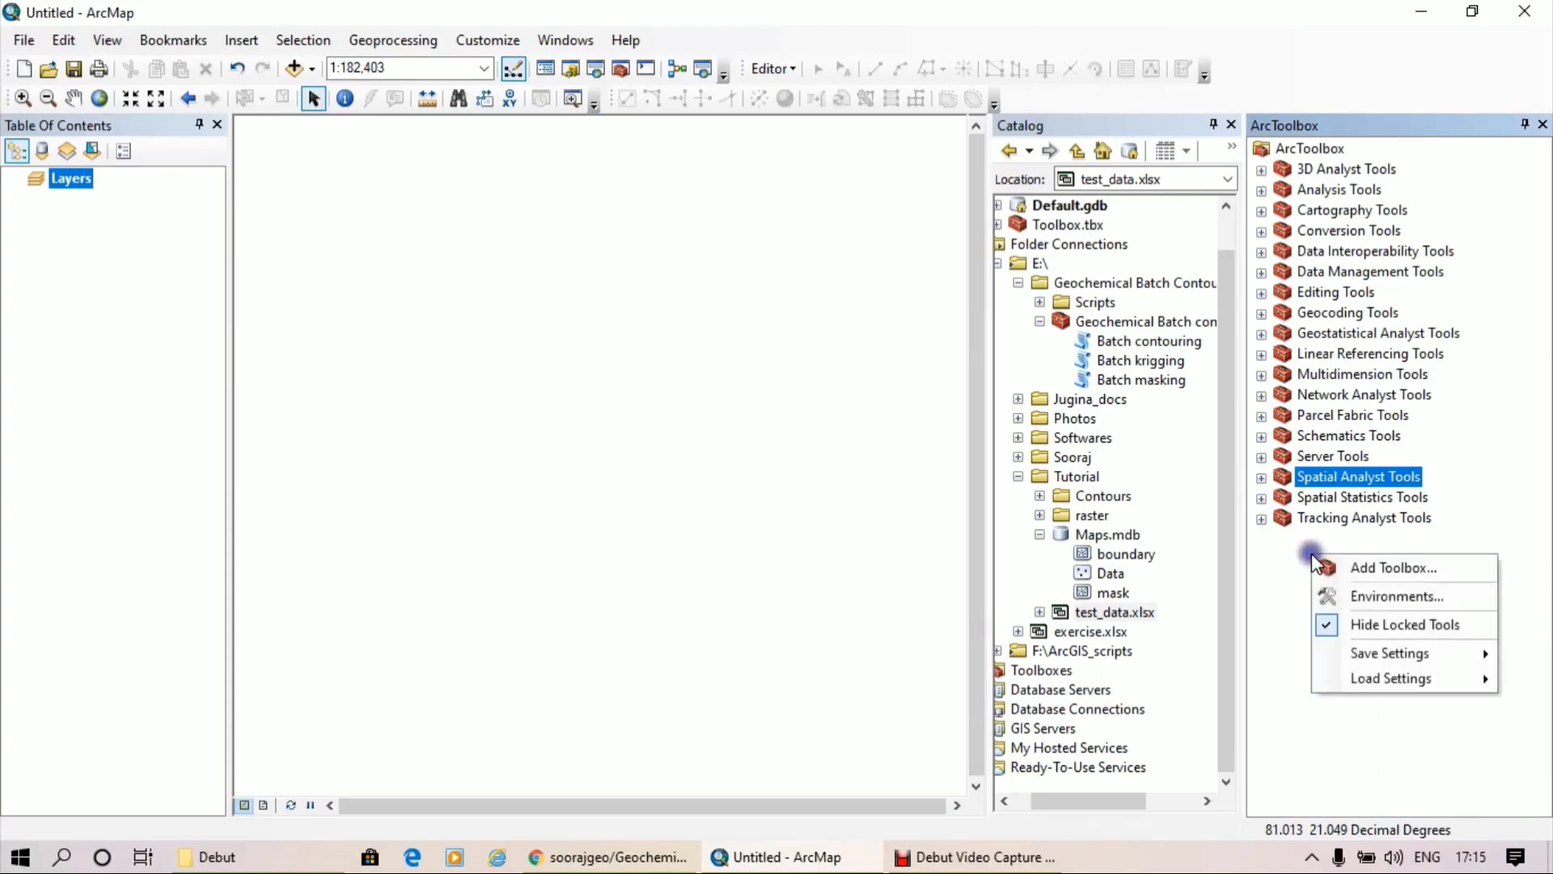
pyautogui.click(1335, 570)
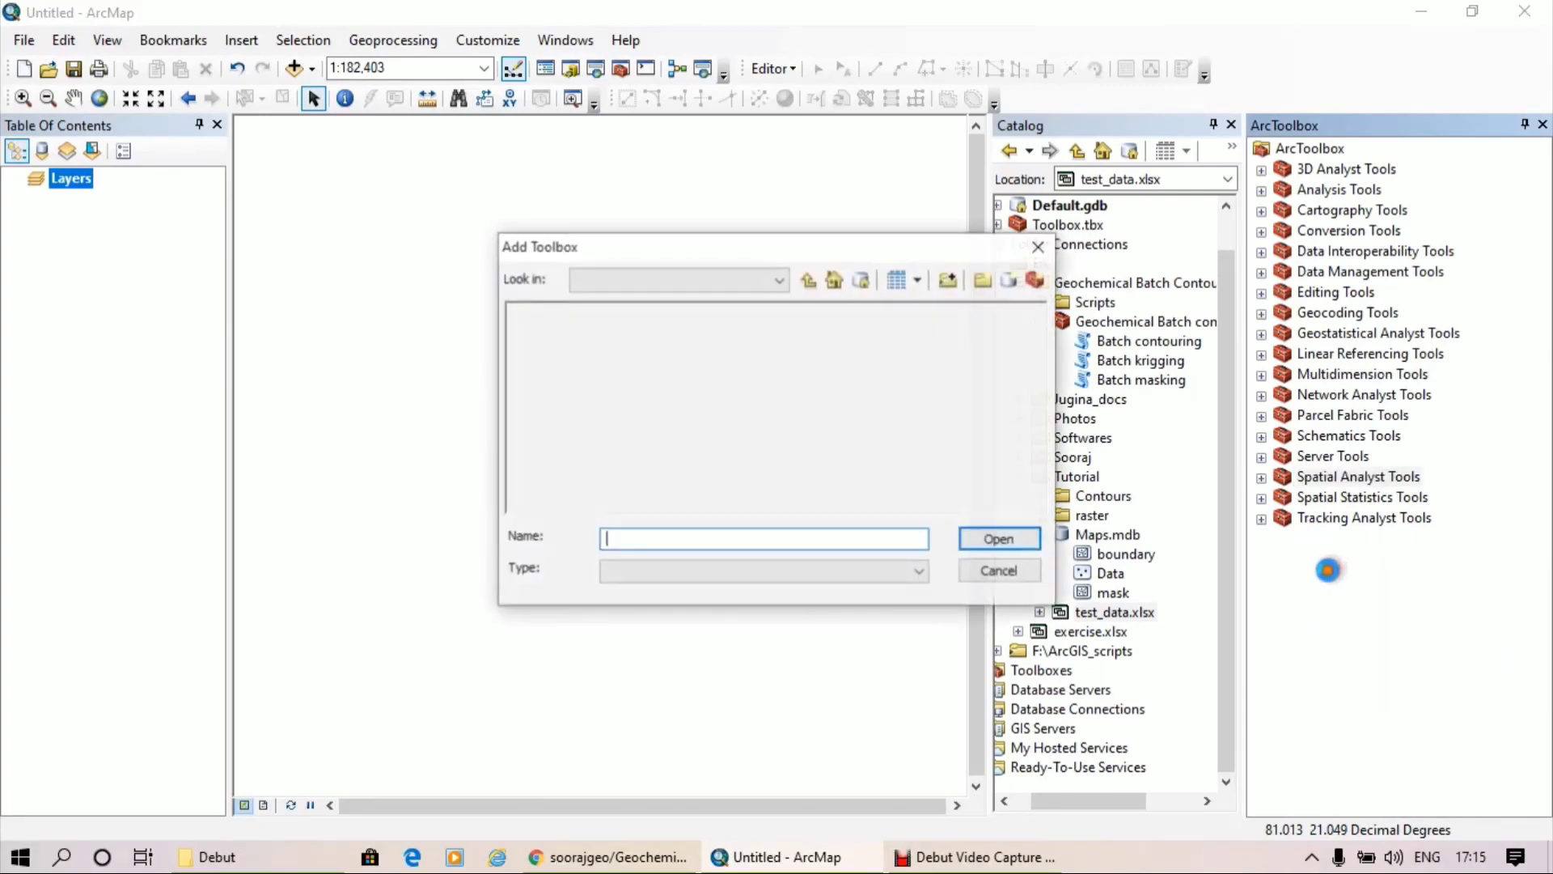
pyautogui.click(807, 278)
pyautogui.doubleClick(647, 316)
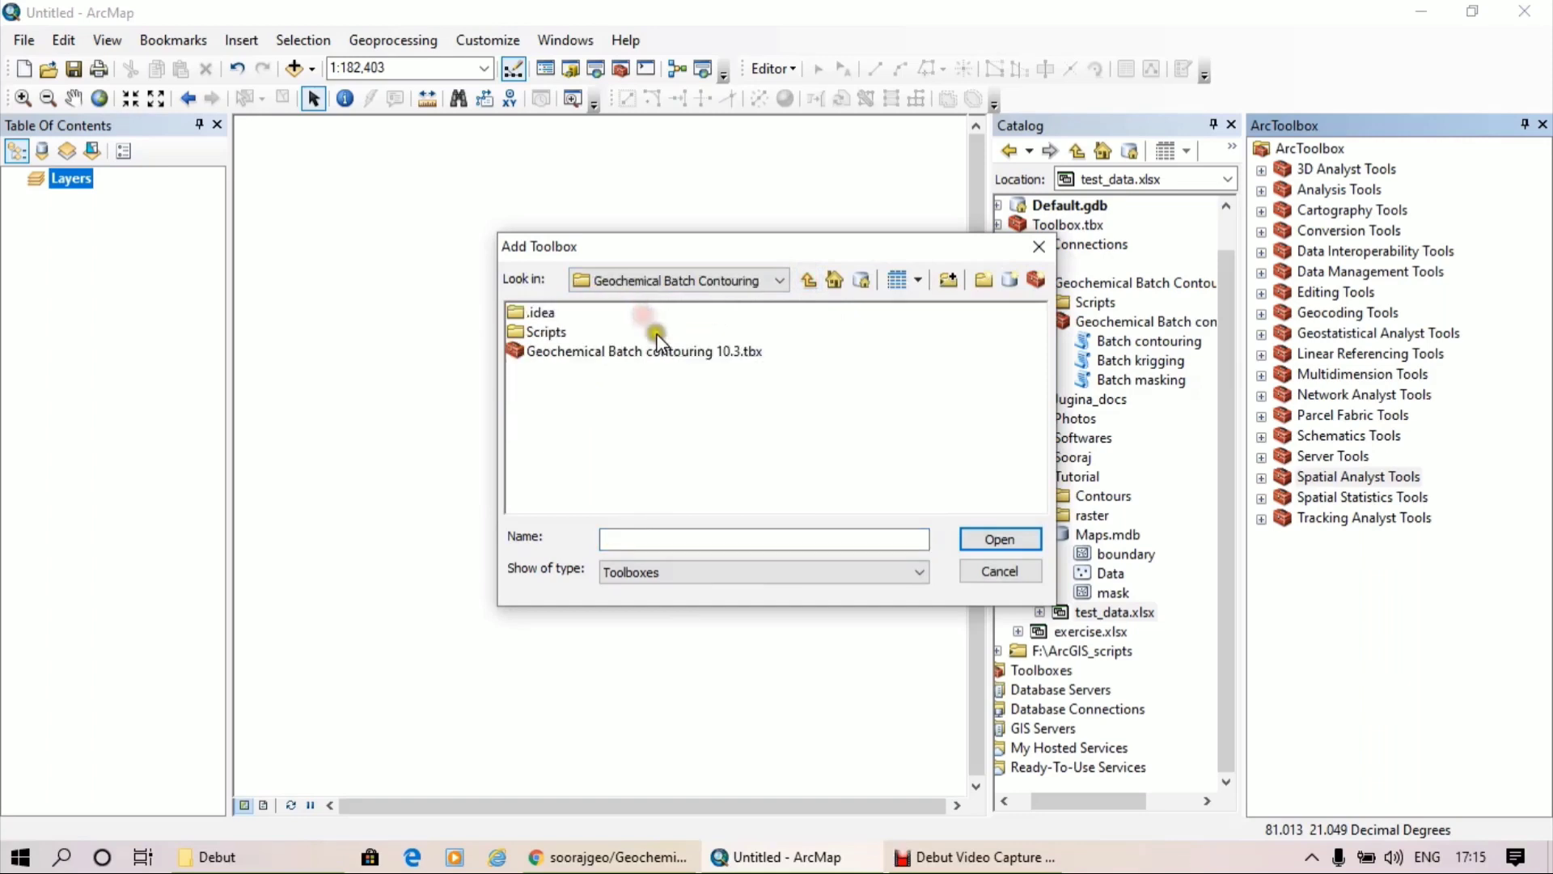
pyautogui.click(700, 355)
pyautogui.click(1002, 539)
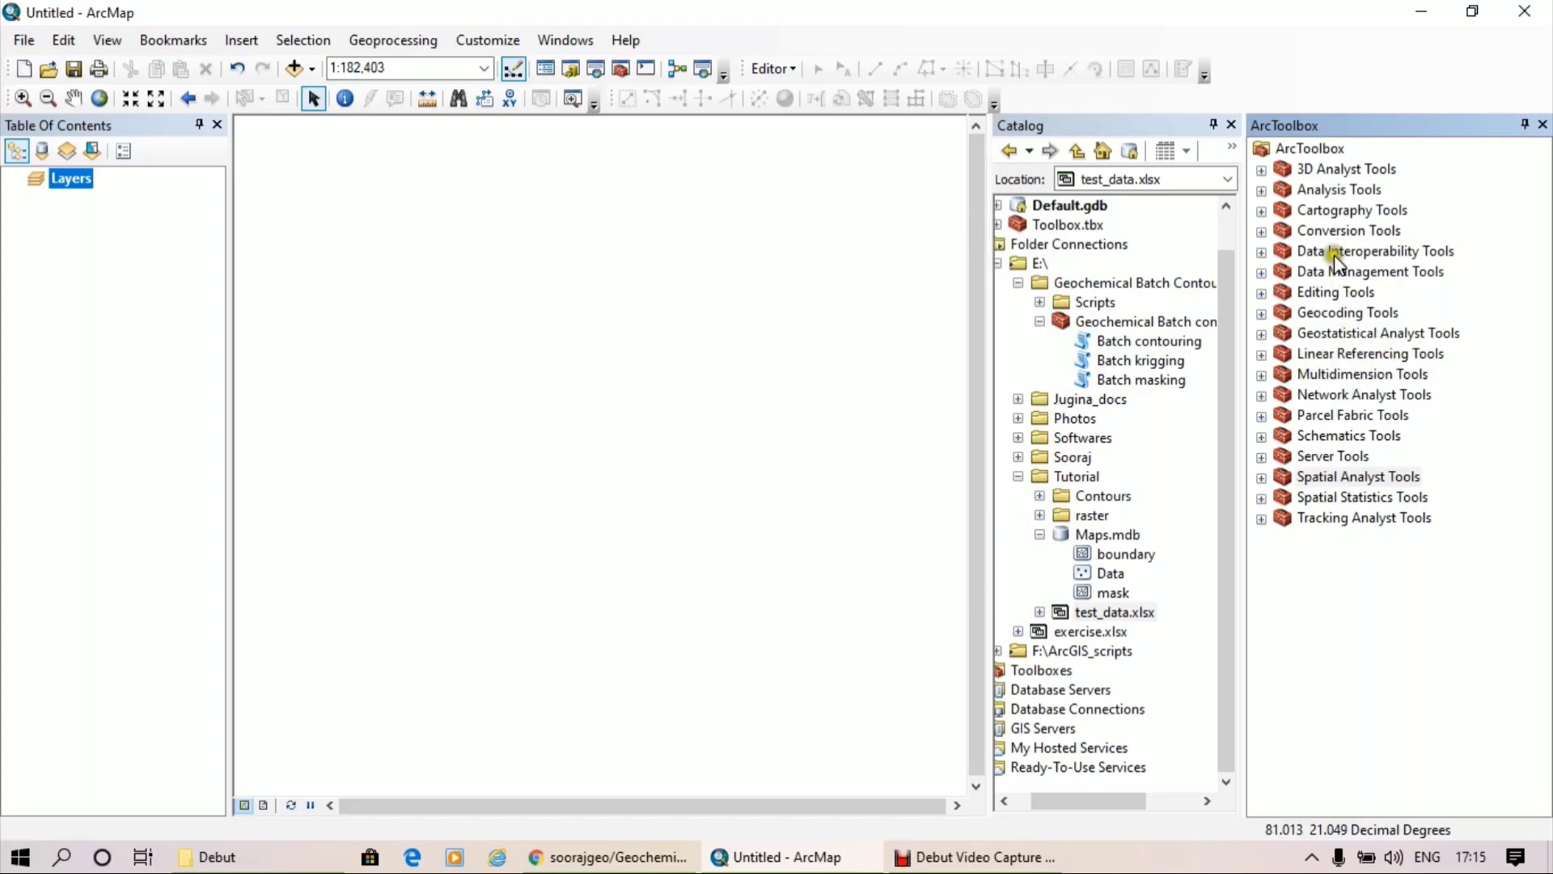
# Look through the script tools inside the added Geochemica Batch contouring toolbox, and collapse it again
pyautogui.click(1310, 353)
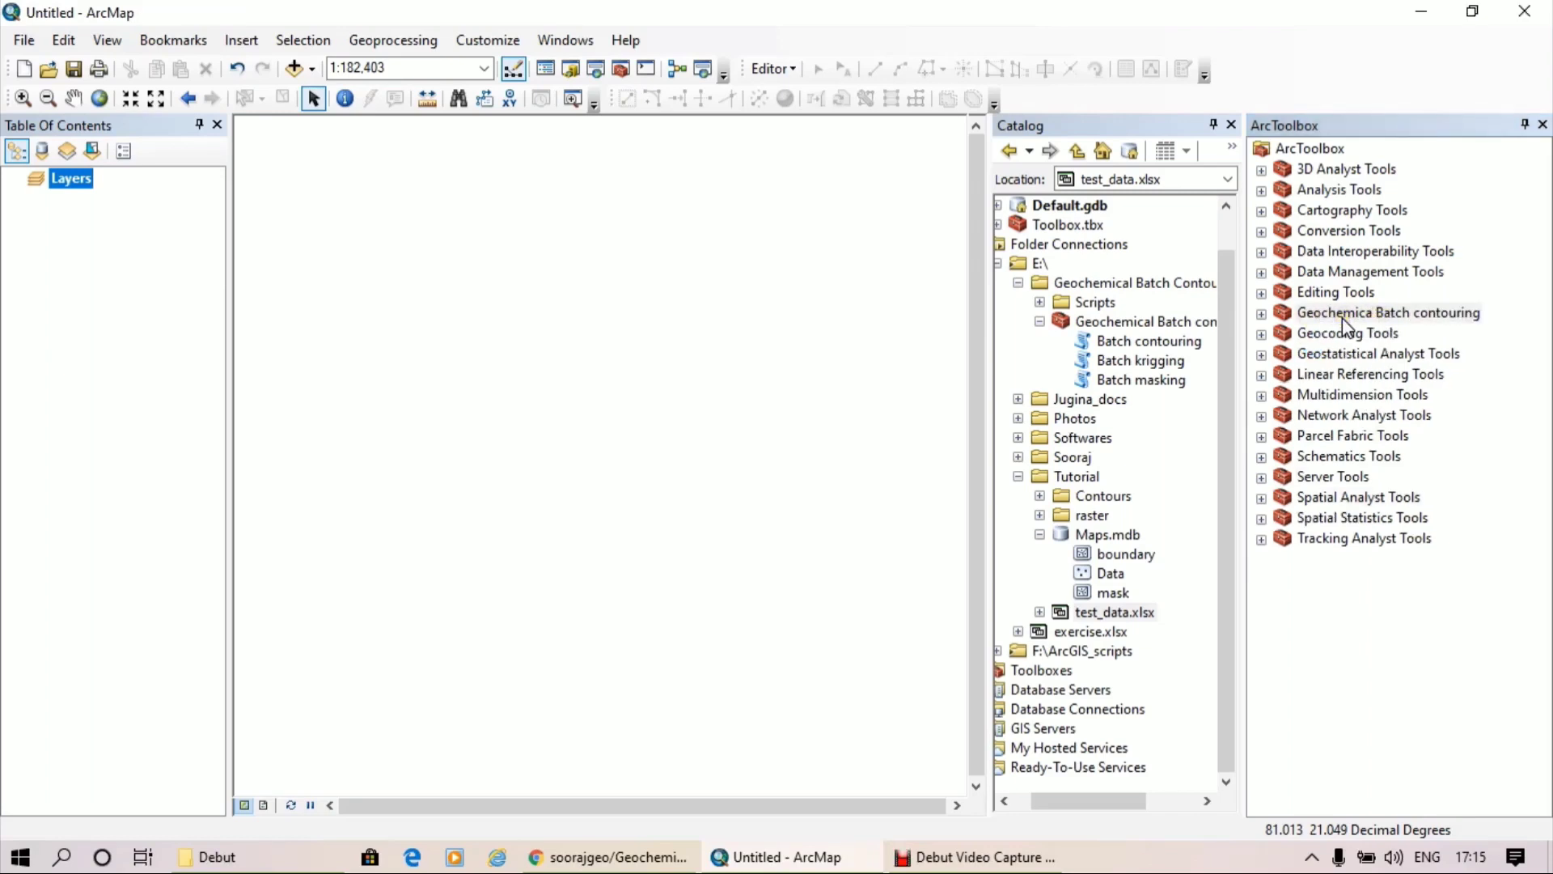
pyautogui.click(1267, 314)
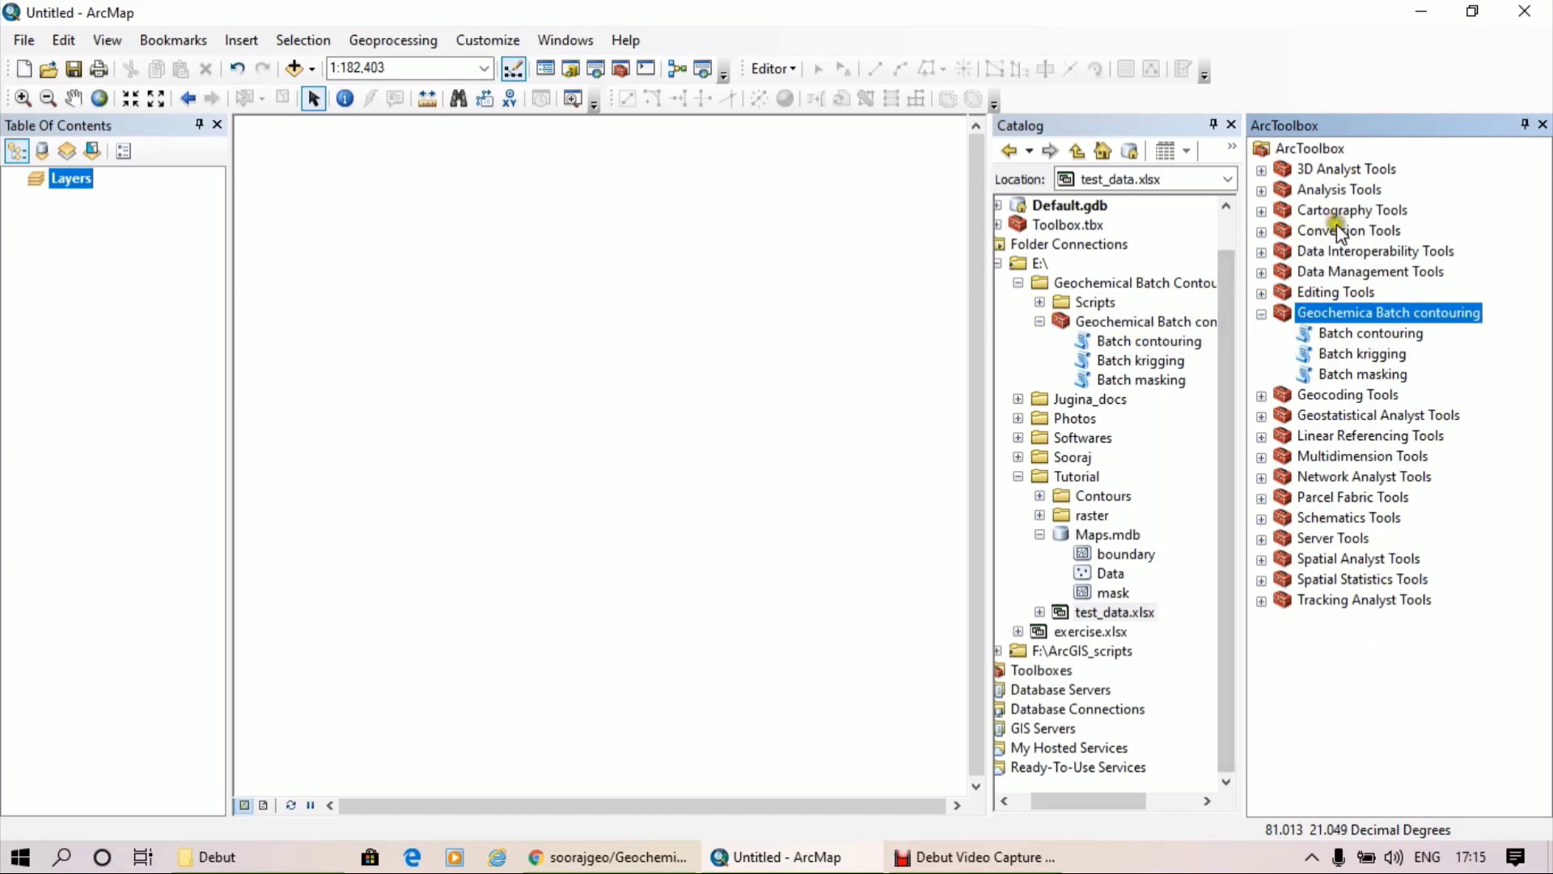
pyautogui.click(1262, 314)
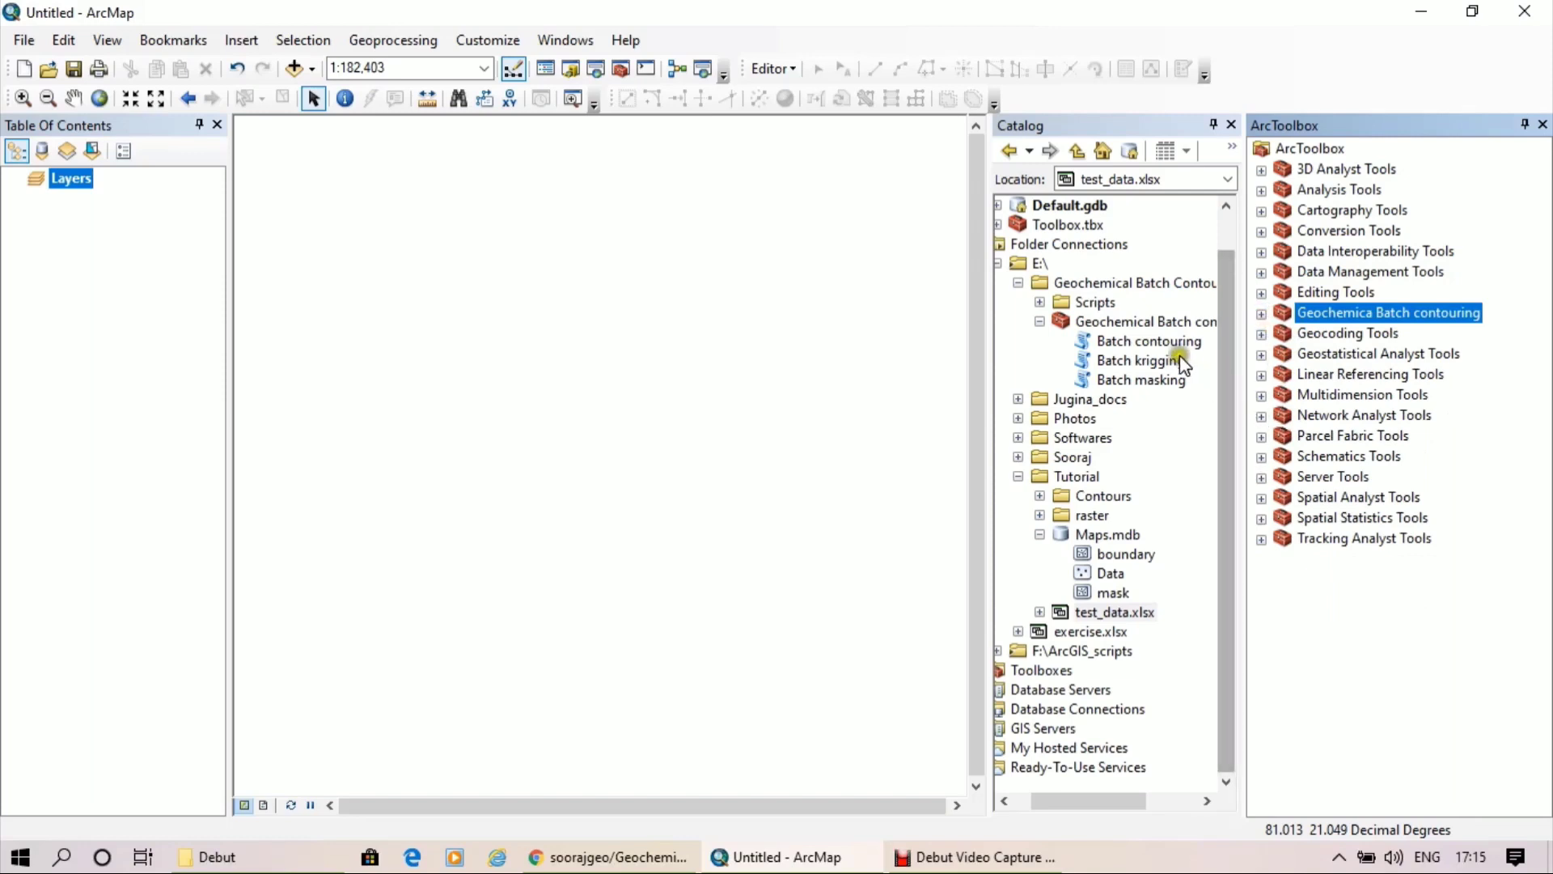
# Read the full names of the Geochemical Batch Contouring folder and its toolbox file in the Catalog tree
pyautogui.moveTo(1105, 803); pyautogui.dragTo(1157, 803)
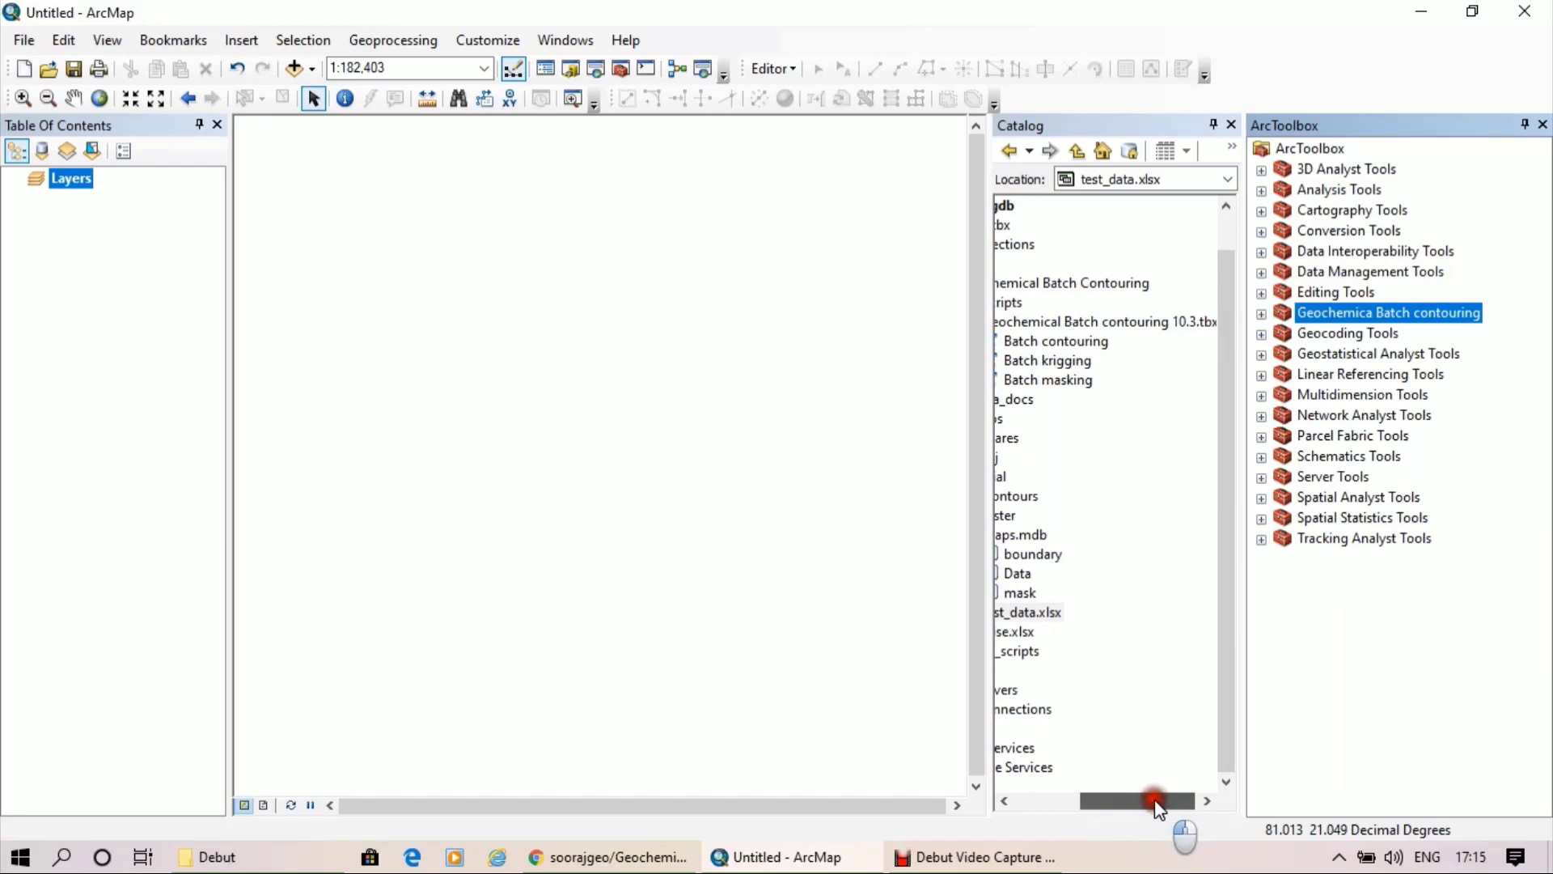
pyautogui.moveTo(1157, 805); pyautogui.dragTo(1119, 804)
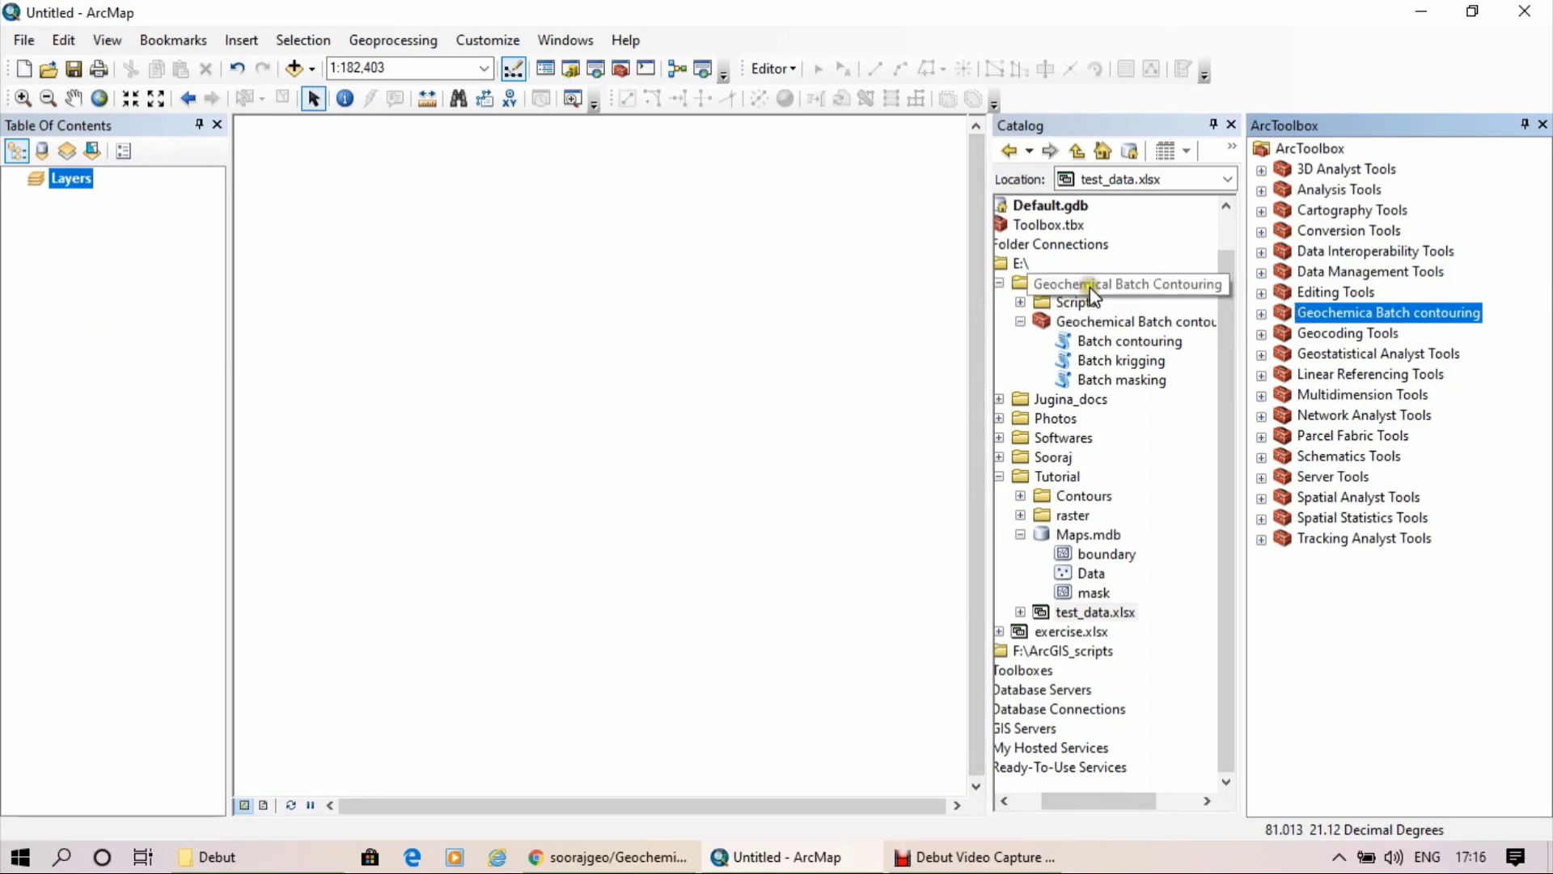
pyautogui.click(1106, 800)
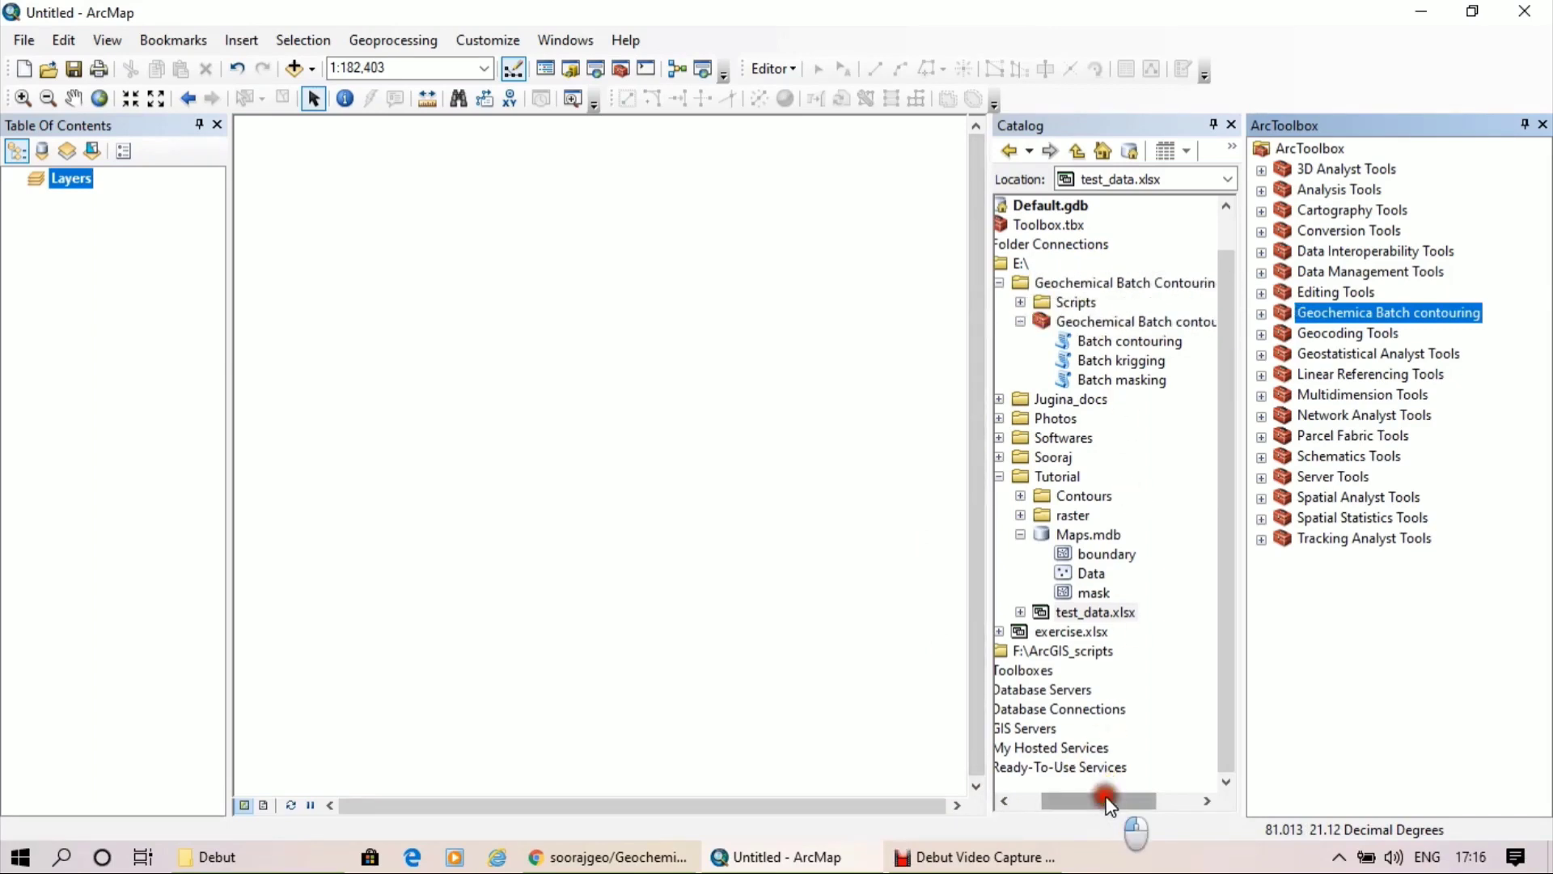
# Switch to Chrome and review the file list and README of the Geochemical-Batch-contouring GitHub repository
pyautogui.click(660, 859)
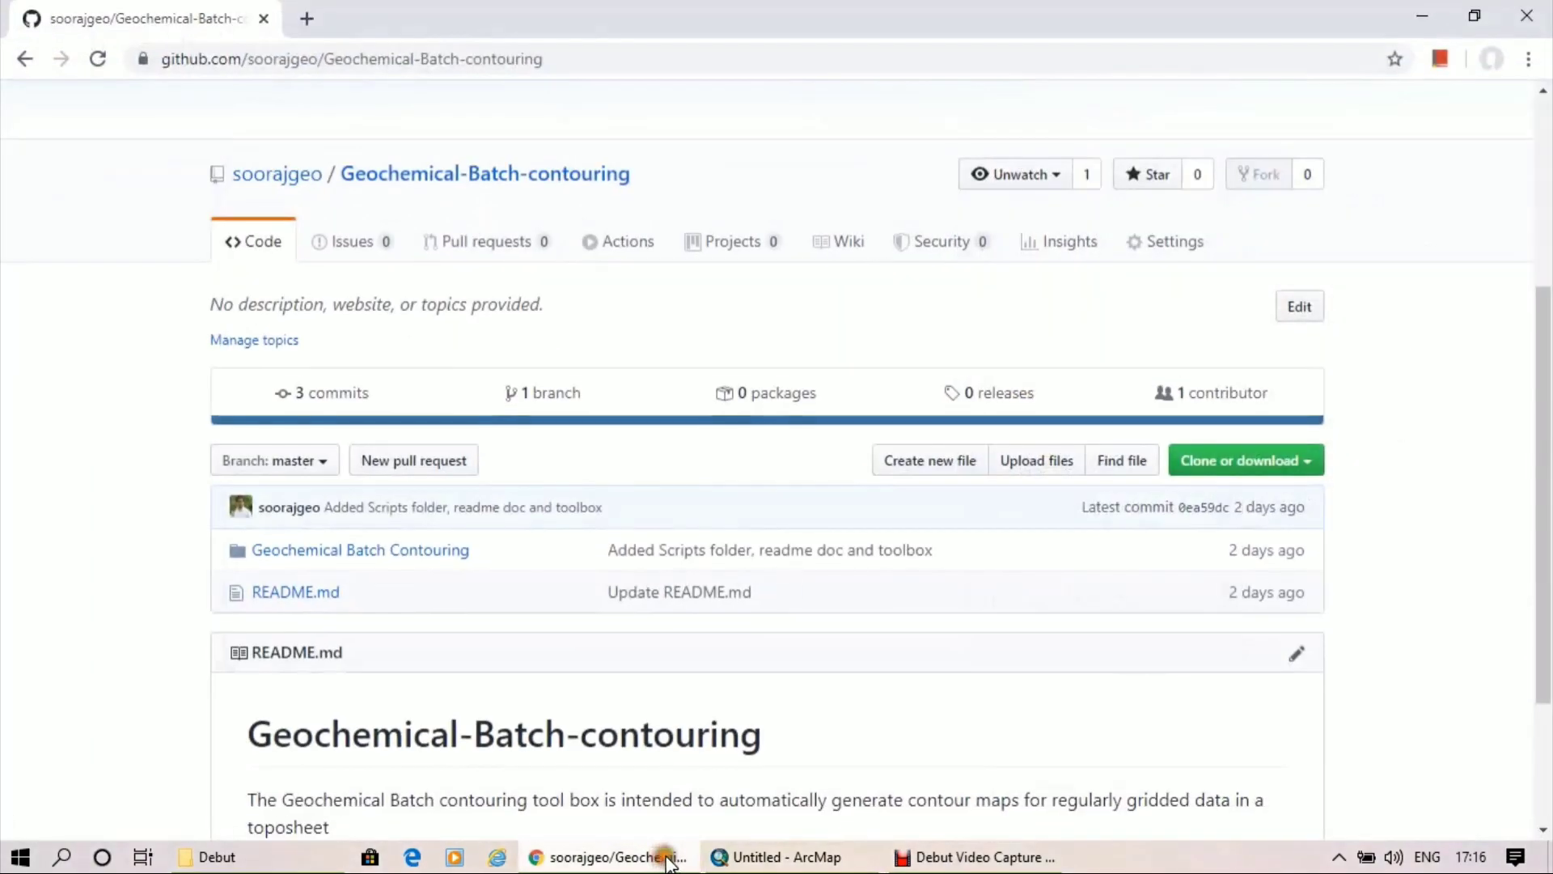
pyautogui.scroll(-3, 1082, 575)
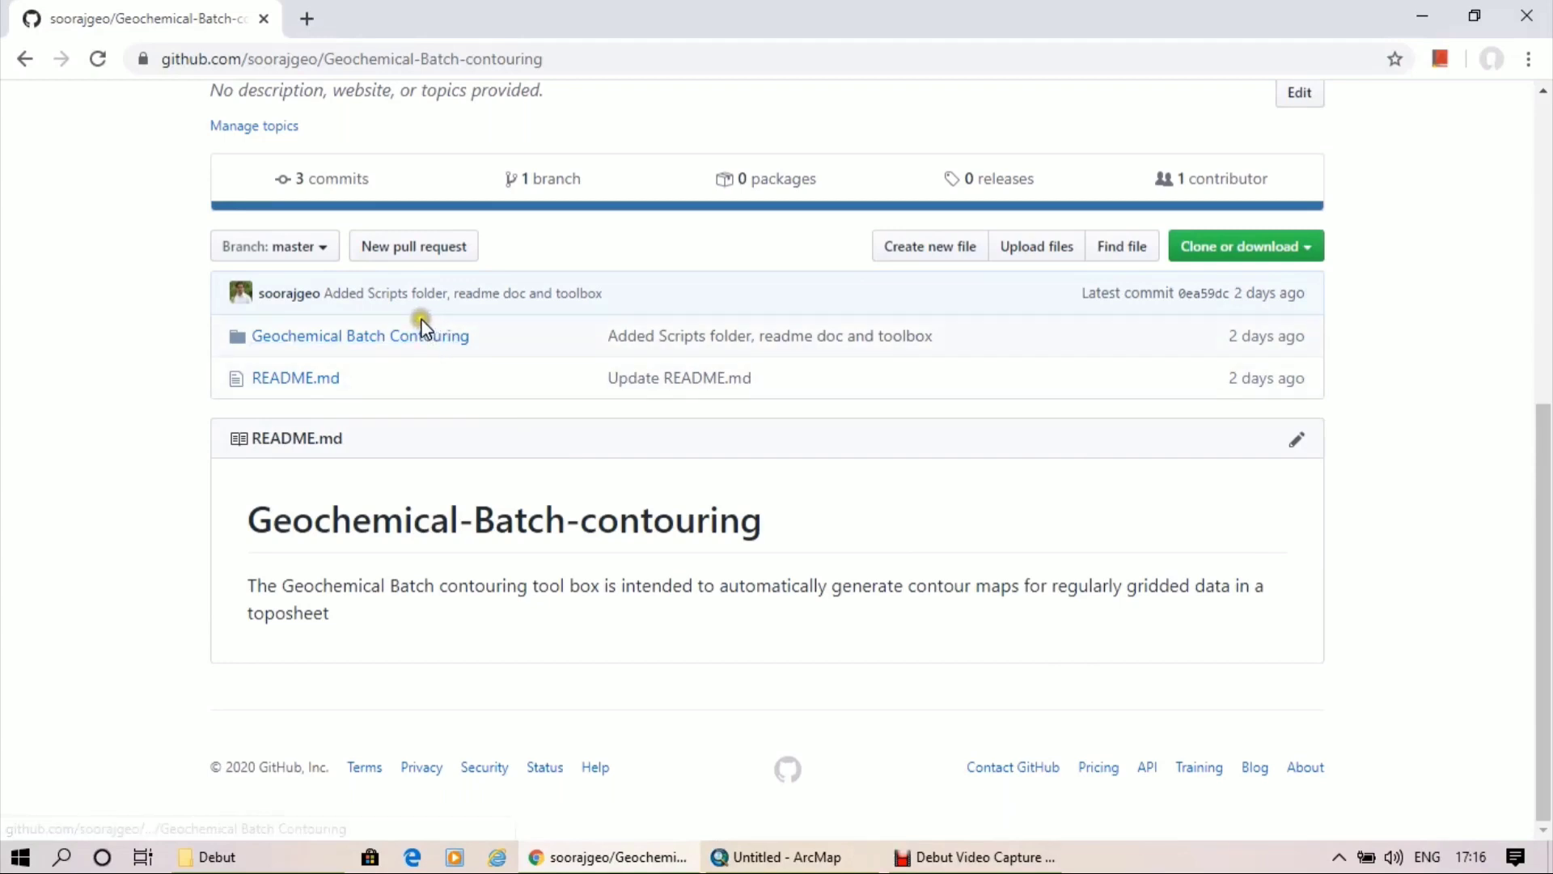
pyautogui.click(576, 855)
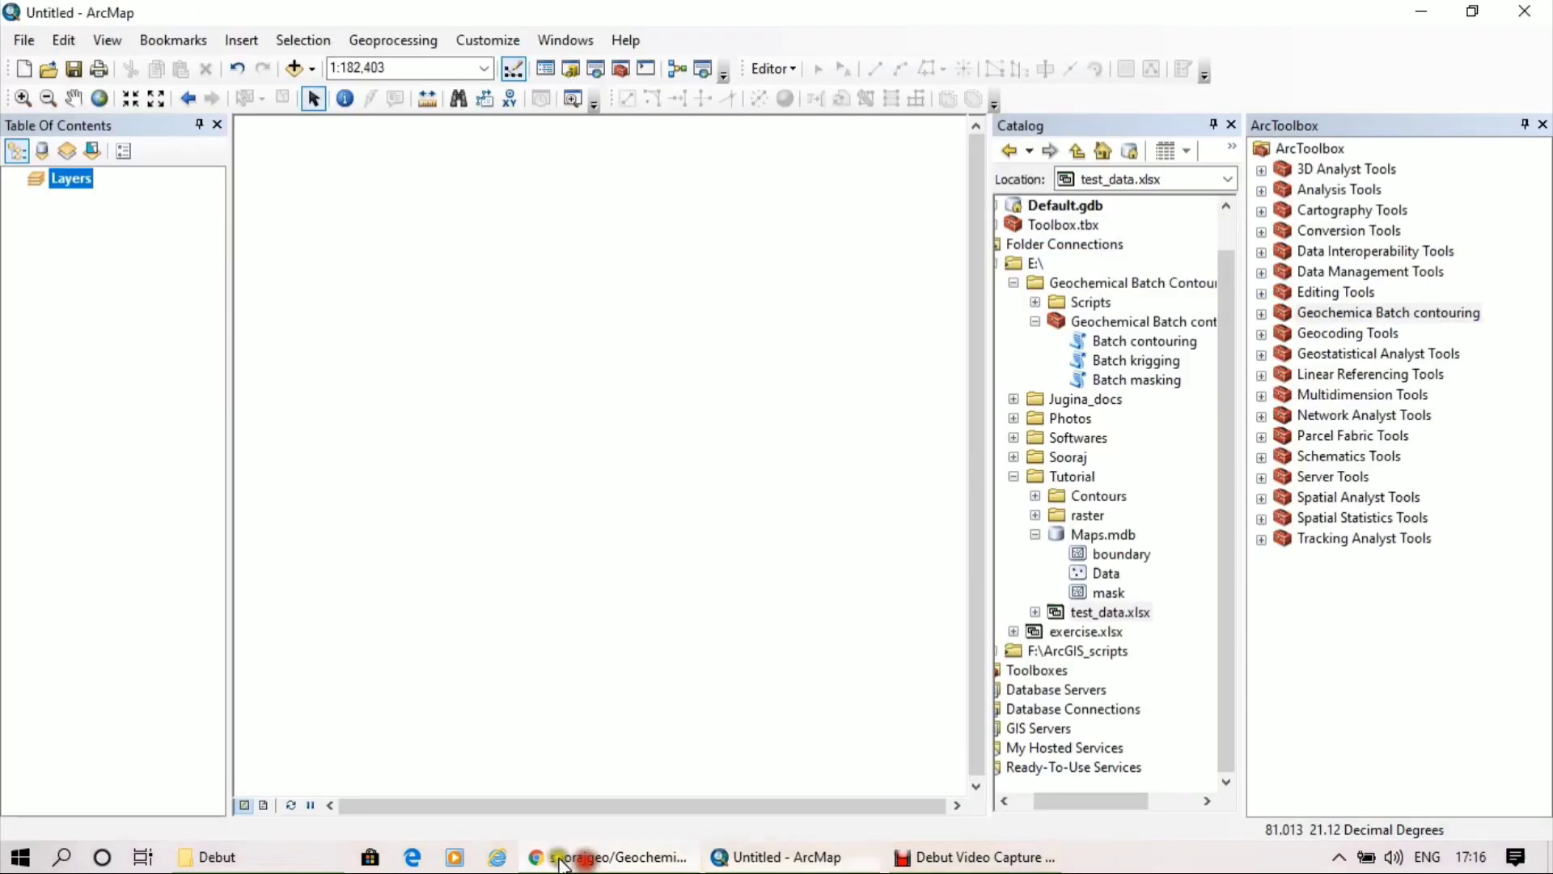
# Switch to File Explorer and locate Readme.doc in the Geochemical Batch Contouring folder on drive E
pyautogui.click(304, 858)
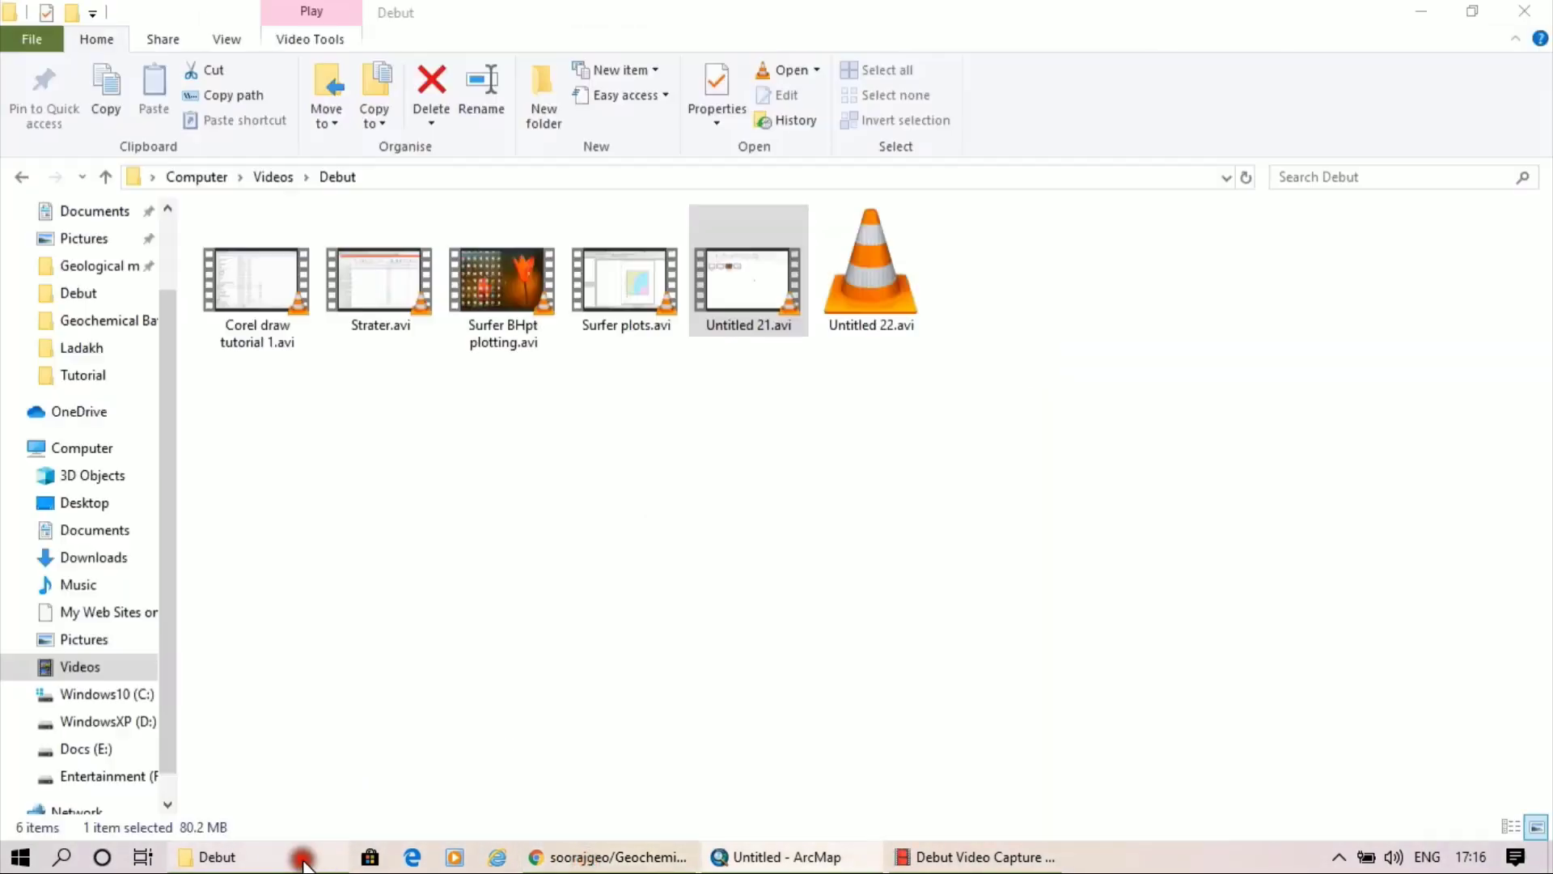
pyautogui.click(202, 178)
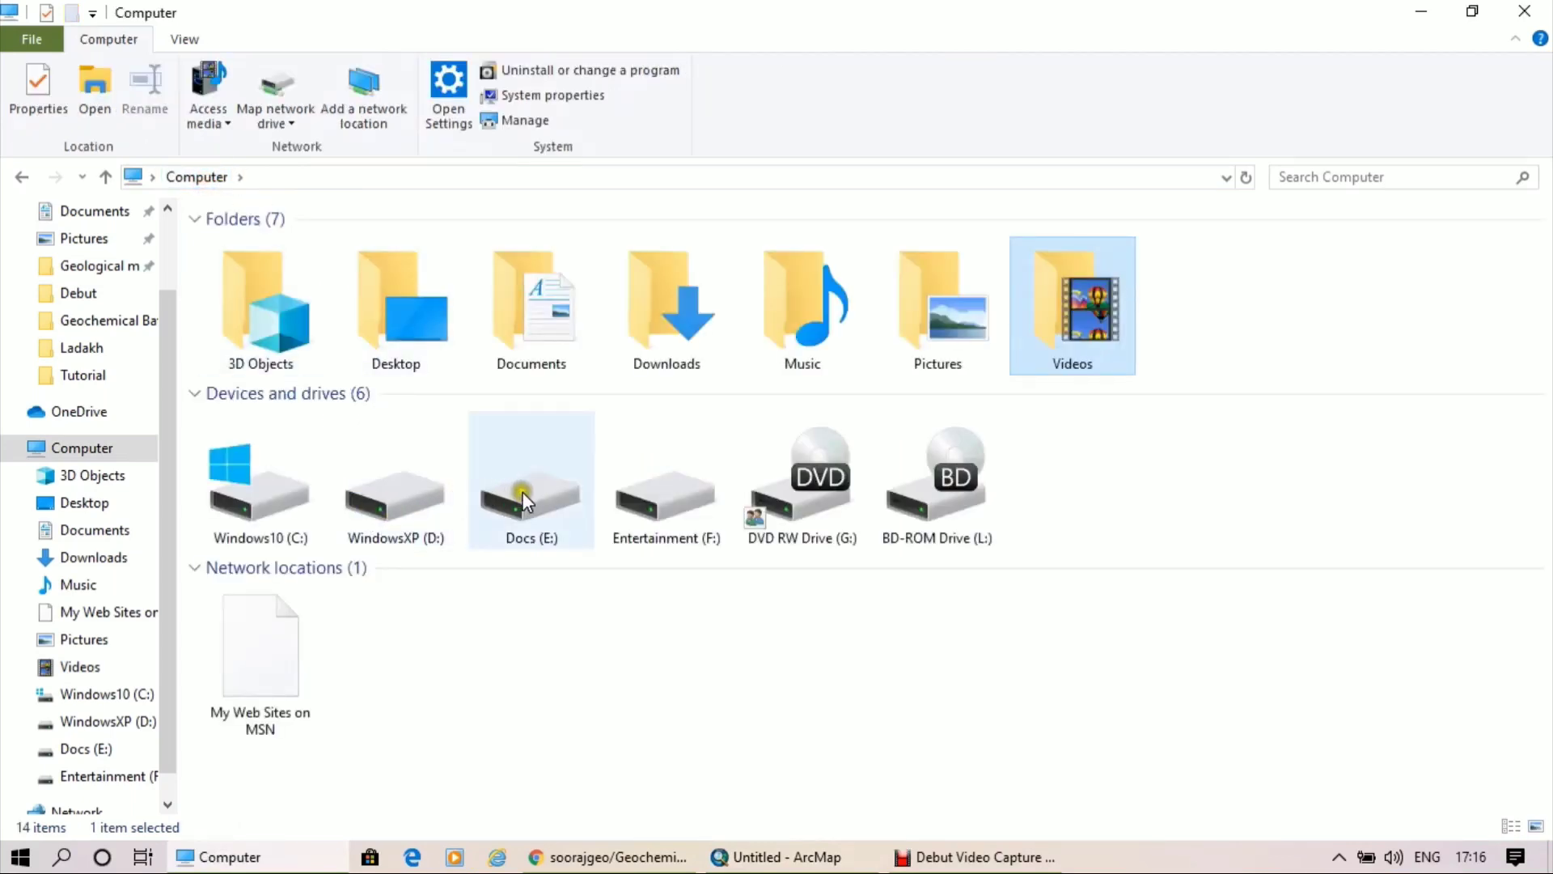
pyautogui.doubleClick(522, 492)
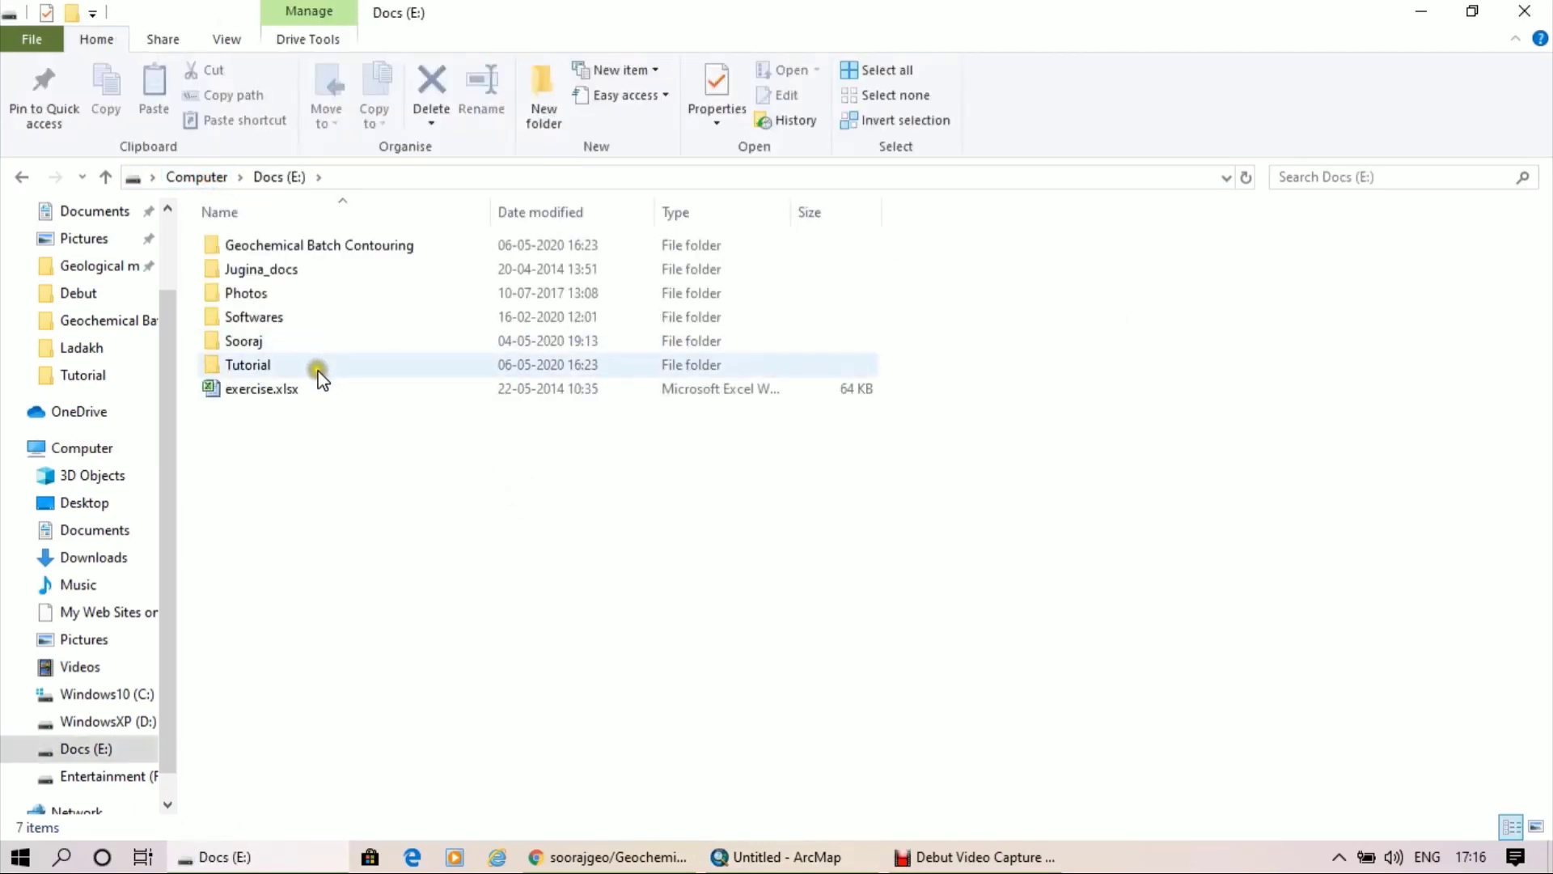
pyautogui.doubleClick(318, 371)
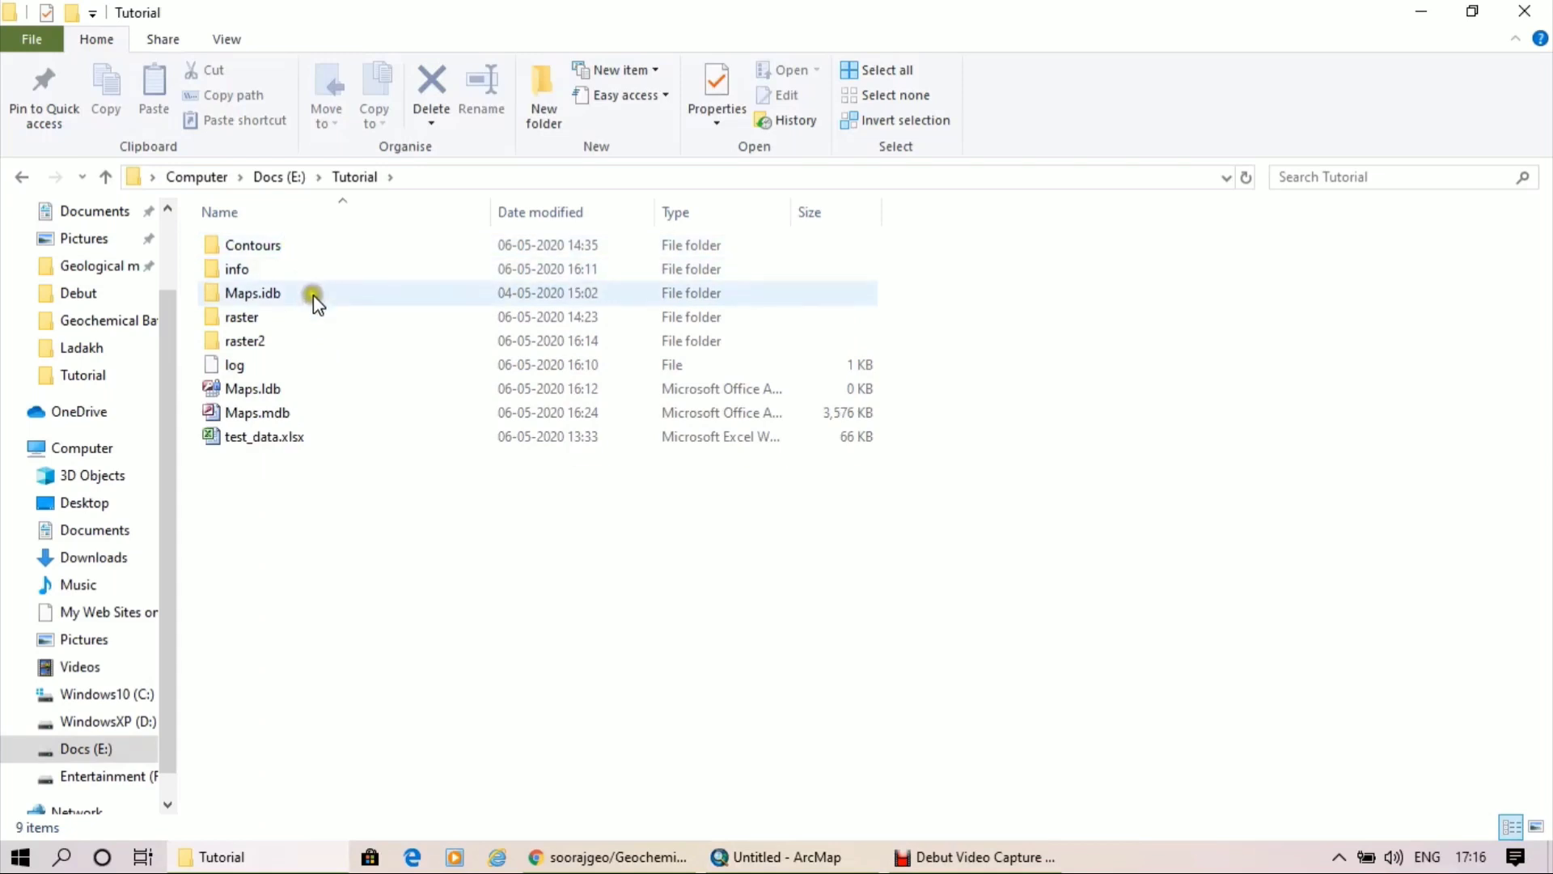
pyautogui.click(284, 176)
pyautogui.doubleClick(303, 246)
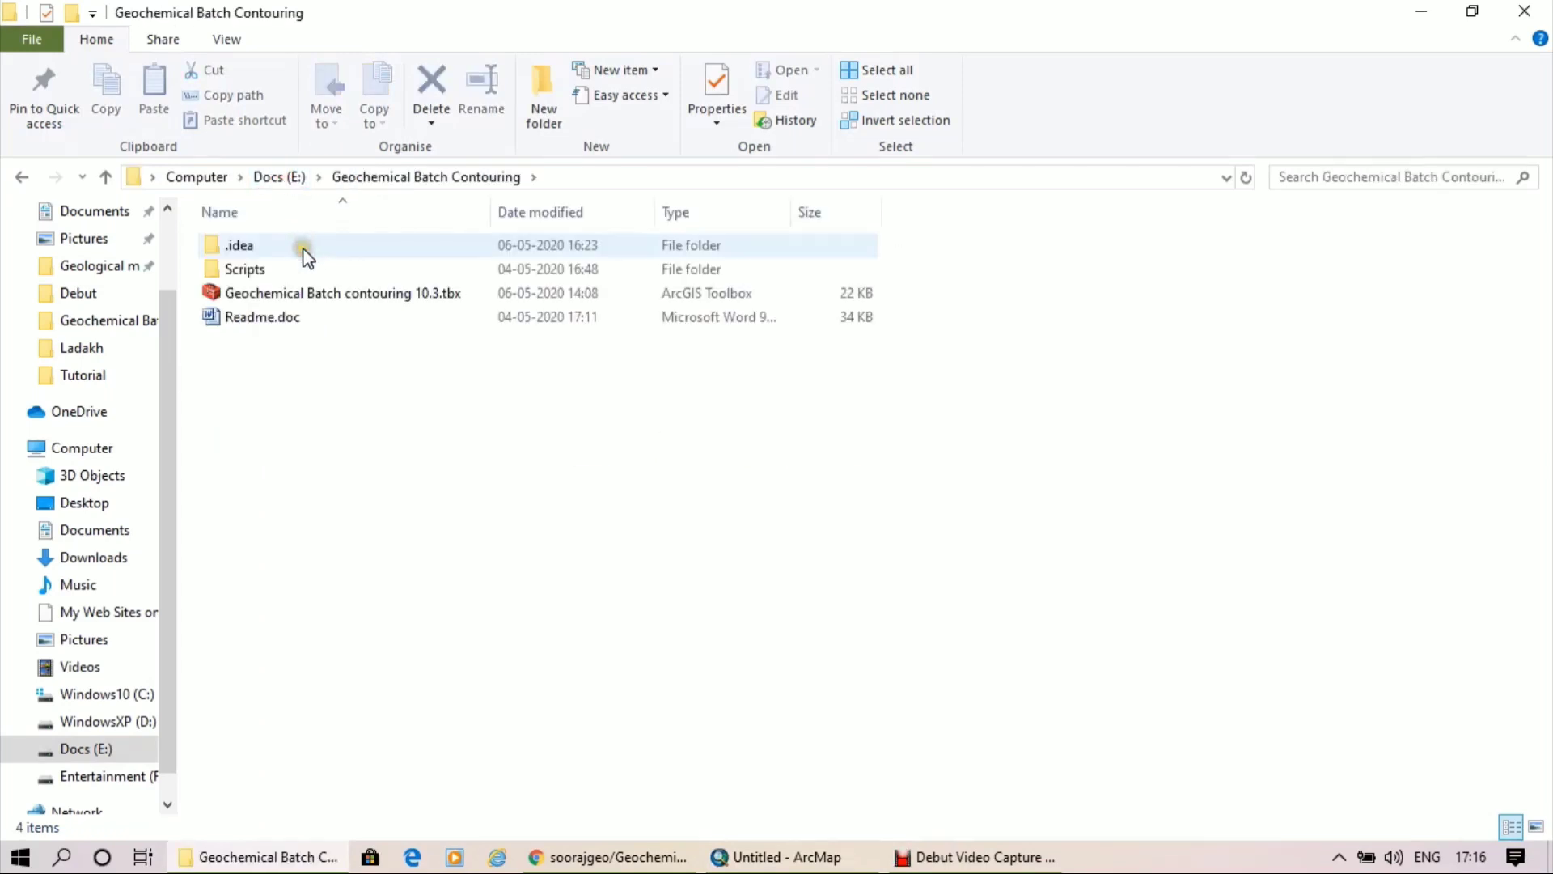
pyautogui.click(307, 317)
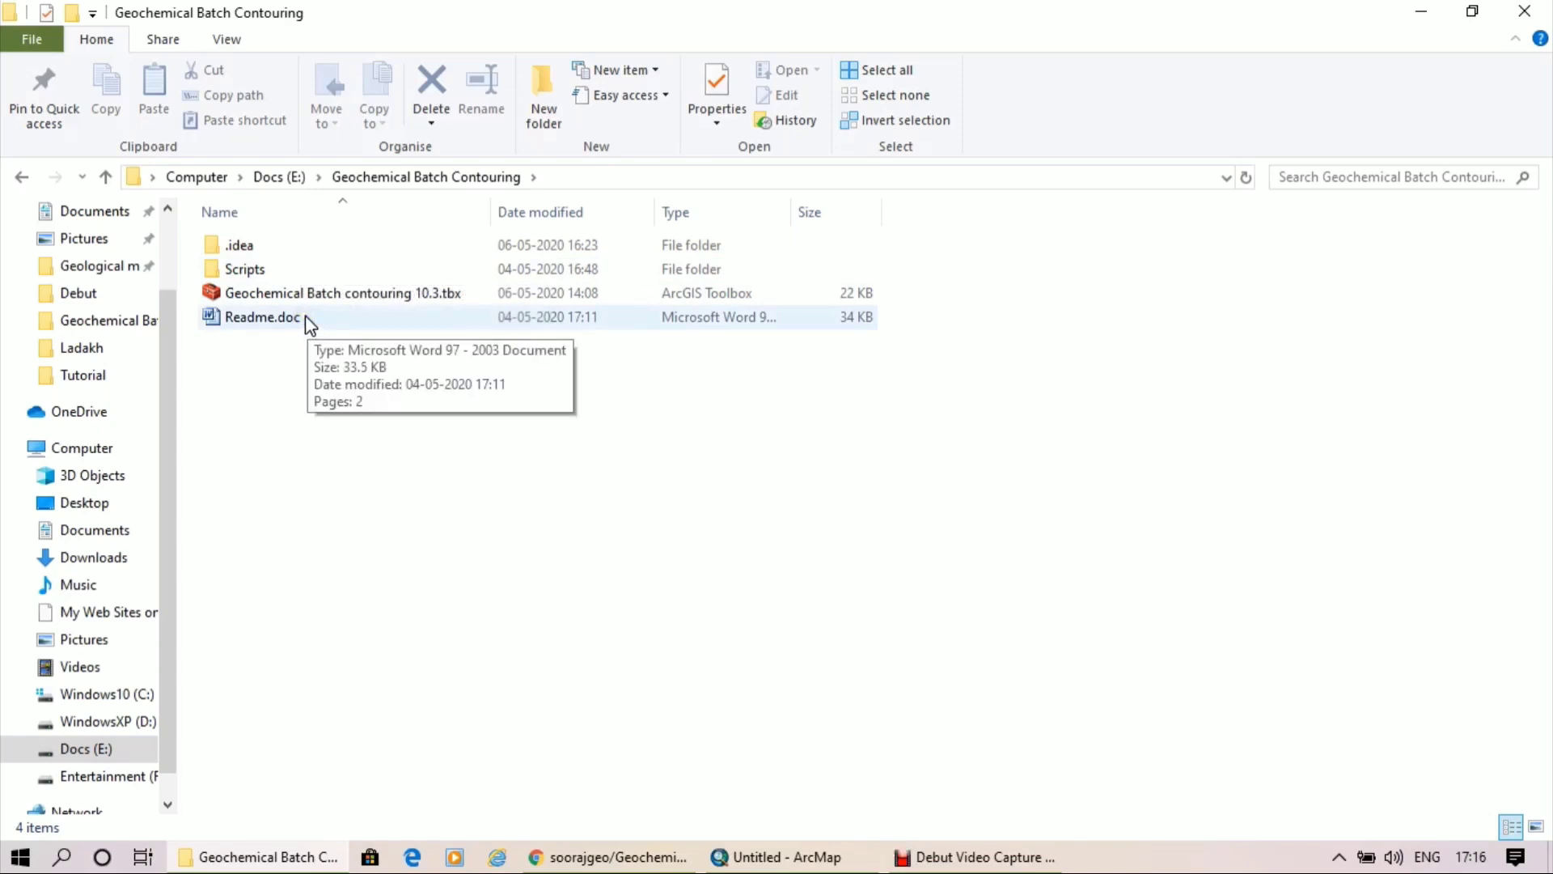
pyautogui.click(925, 725)
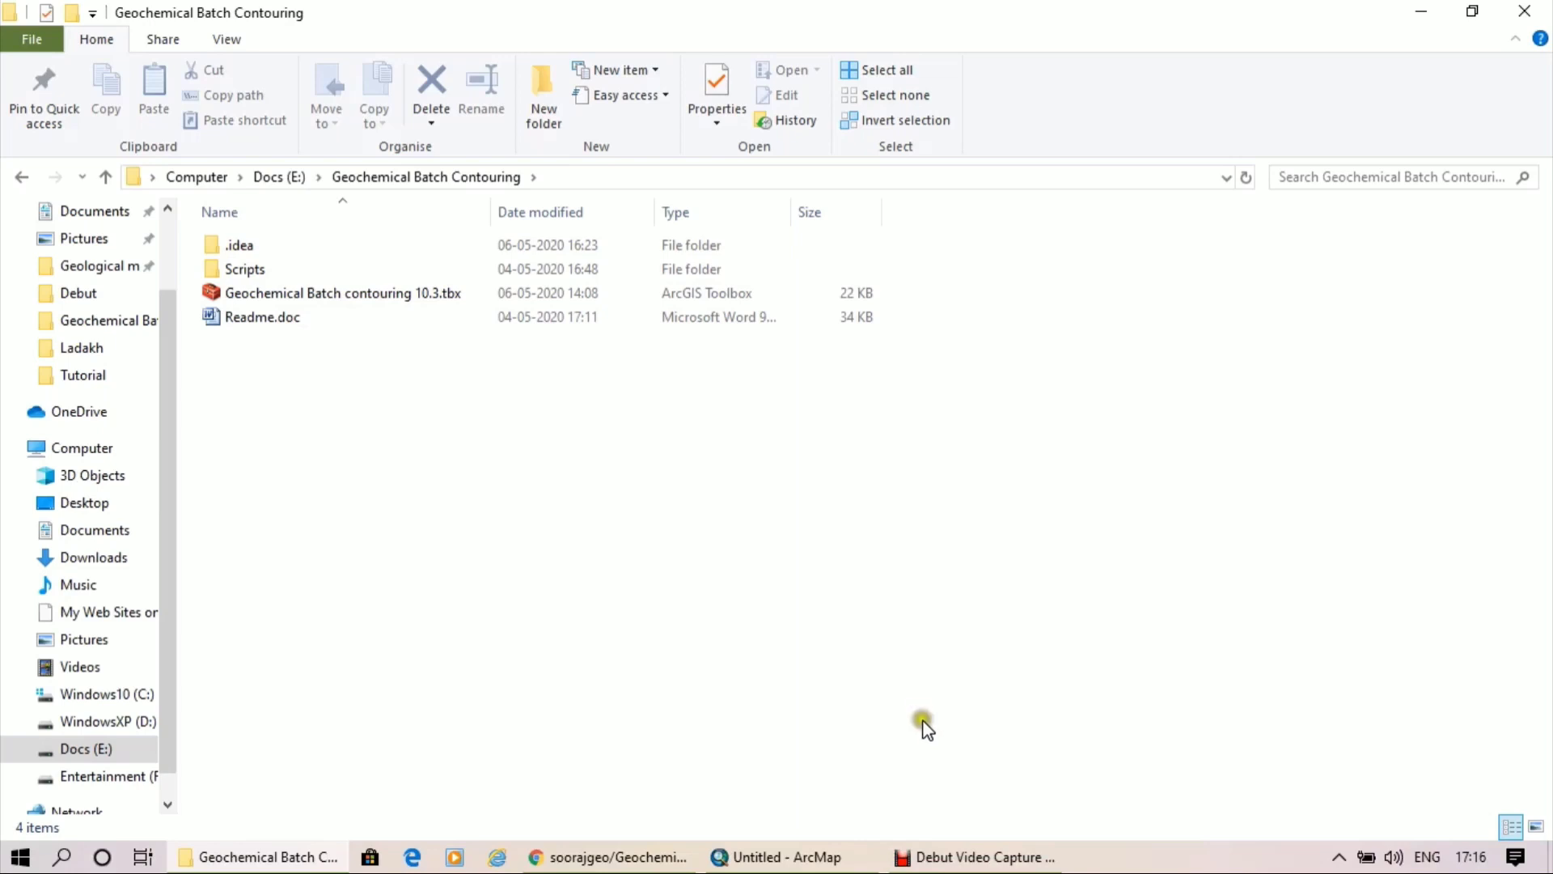
# Switch to ArcMap, collapse Maps.mdb in the Catalog tree and list the contents of the Tutorial folder's raster folder
pyautogui.click(870, 857)
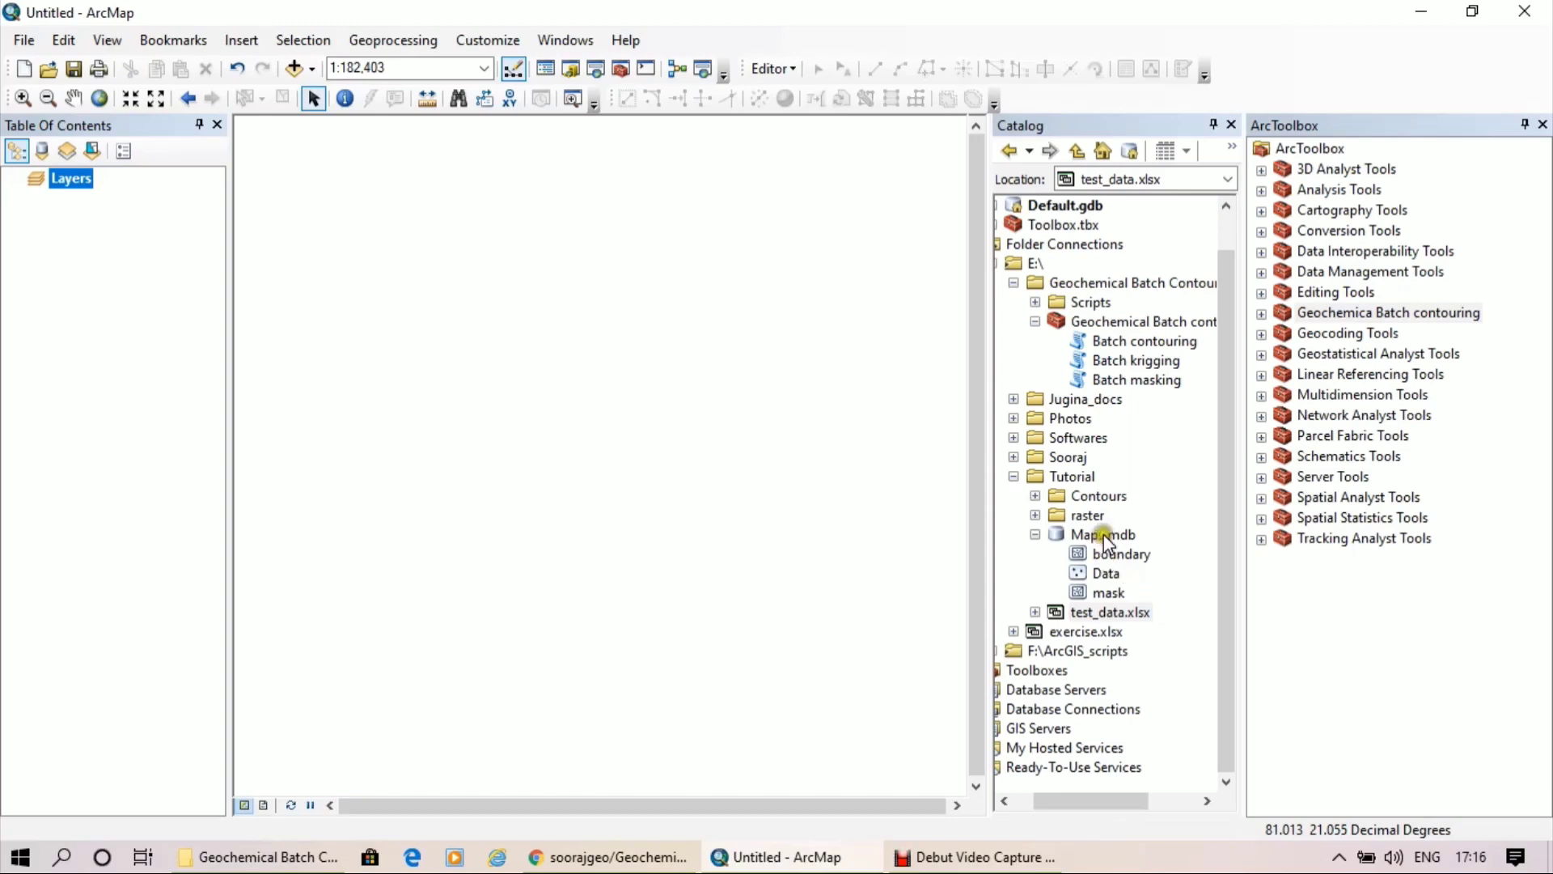
pyautogui.click(1035, 535)
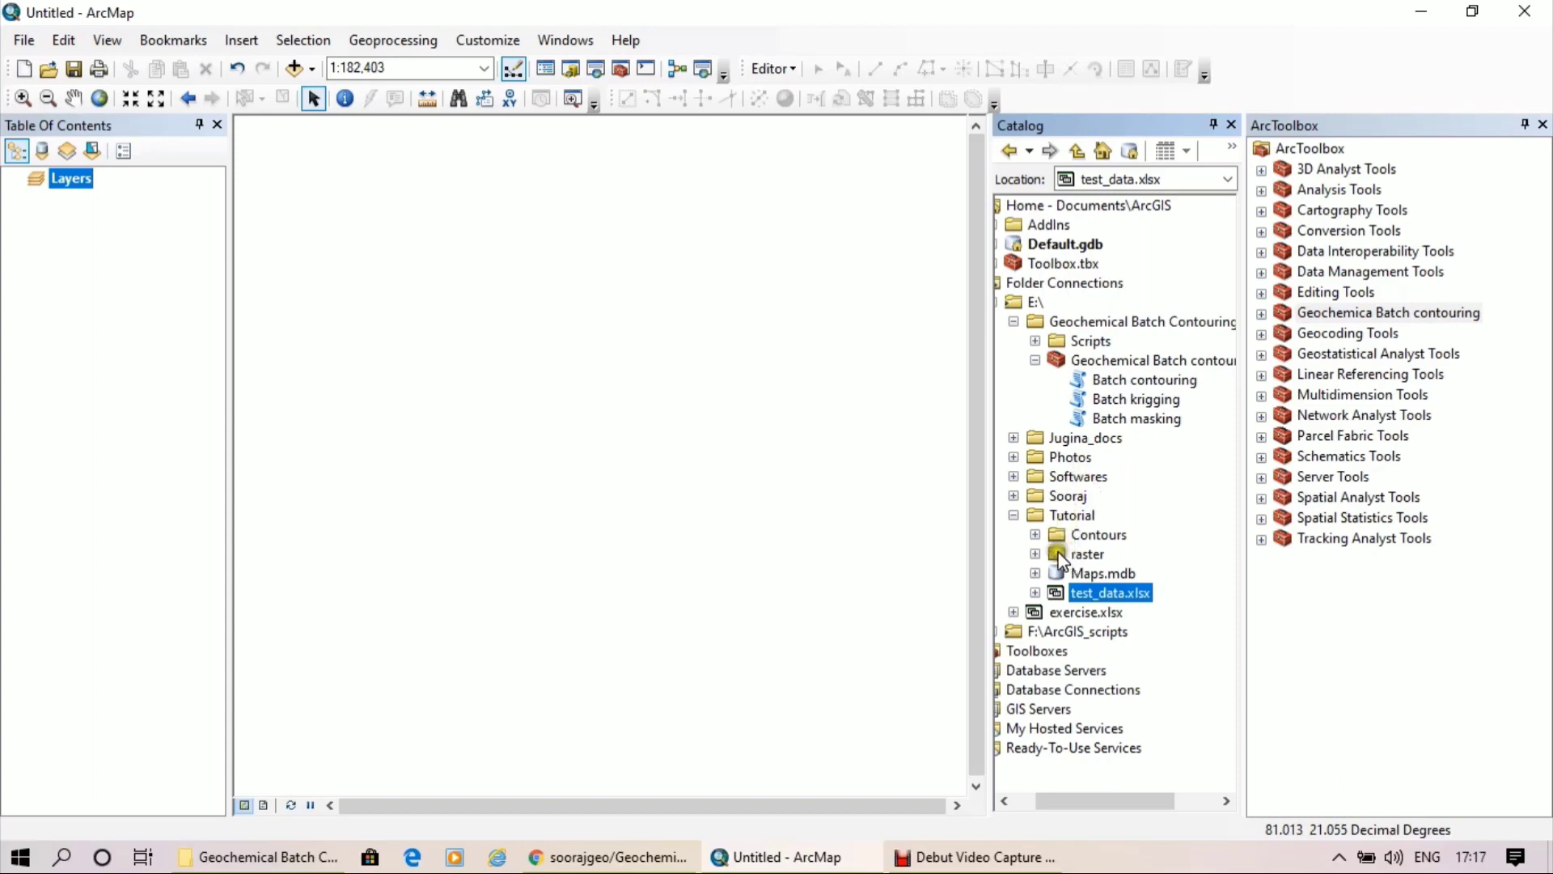
pyautogui.click(1035, 554)
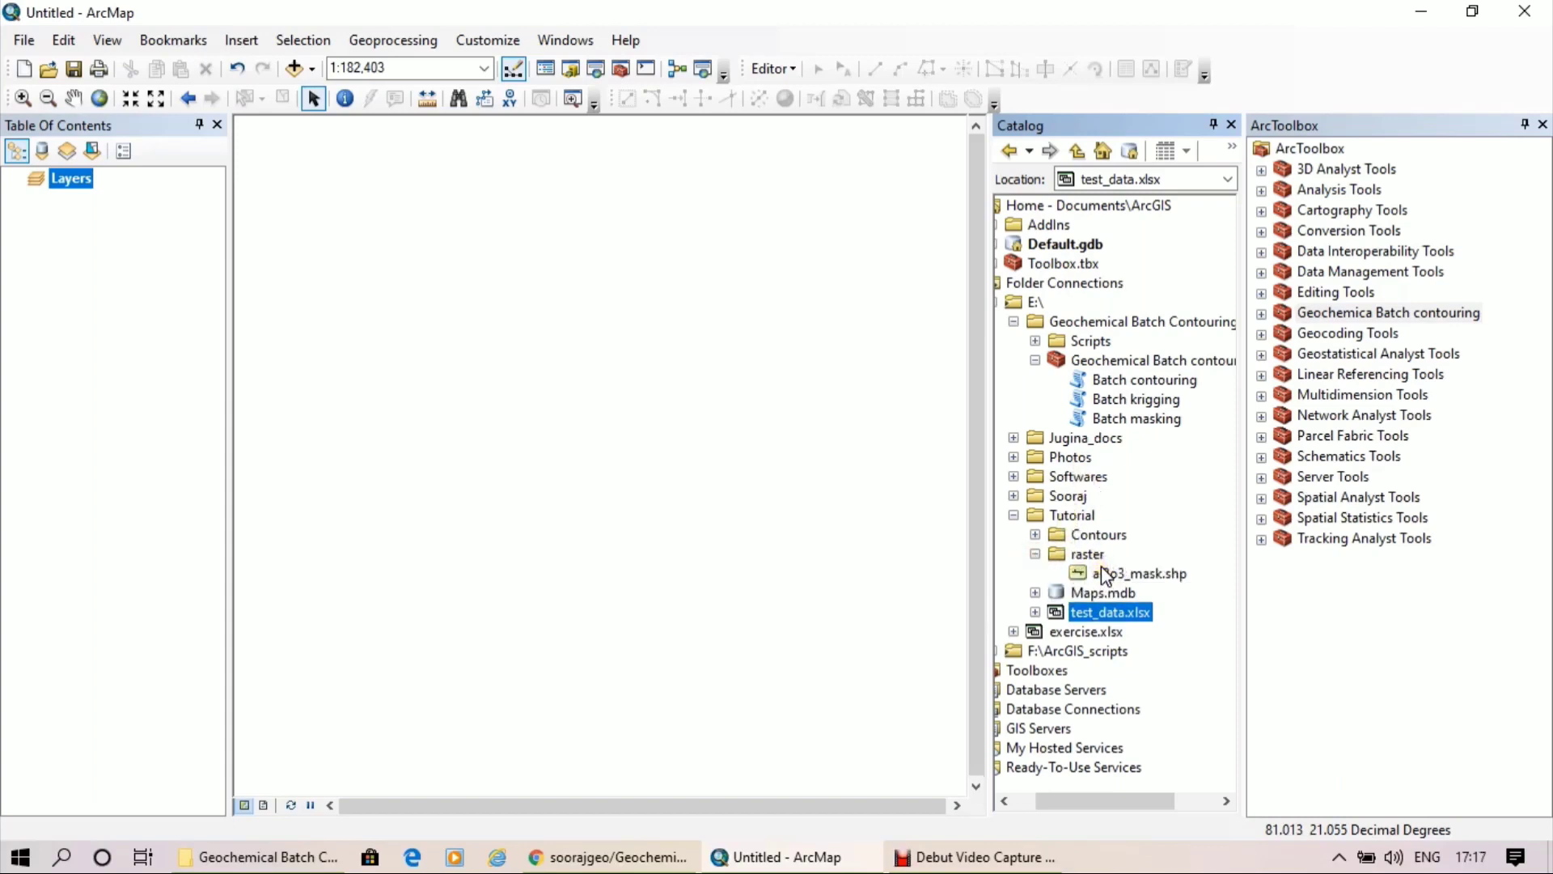